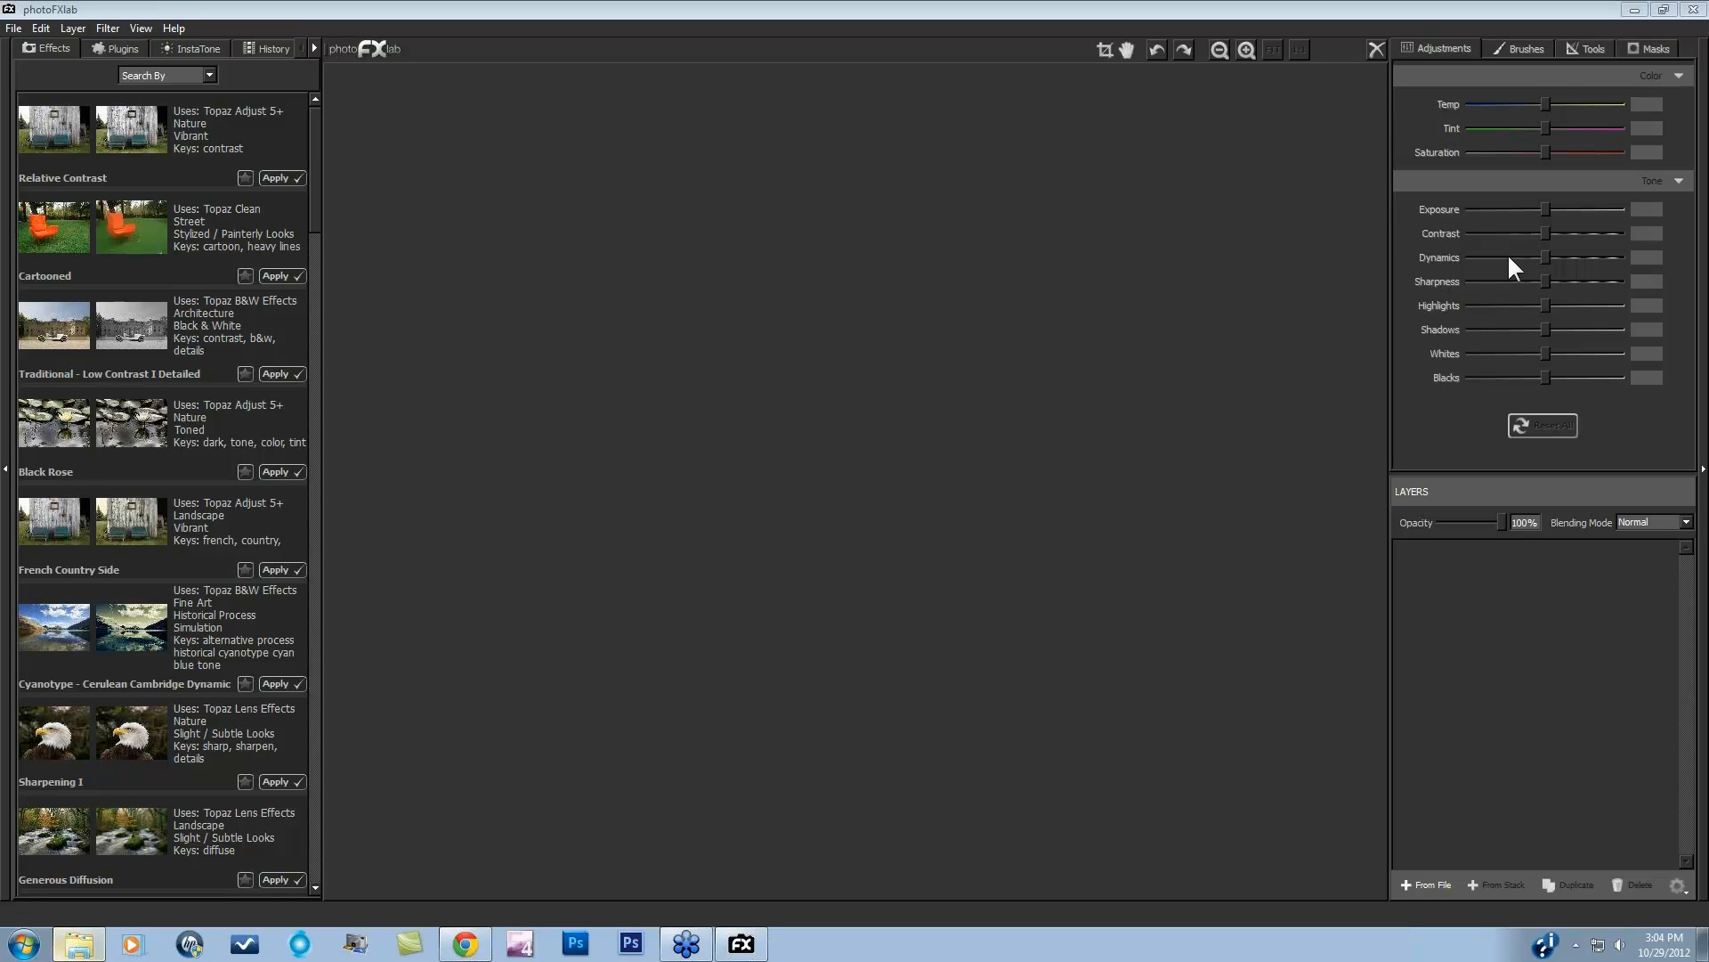
Step: Open the Angelika image from the Night Photography folder
click(15, 28)
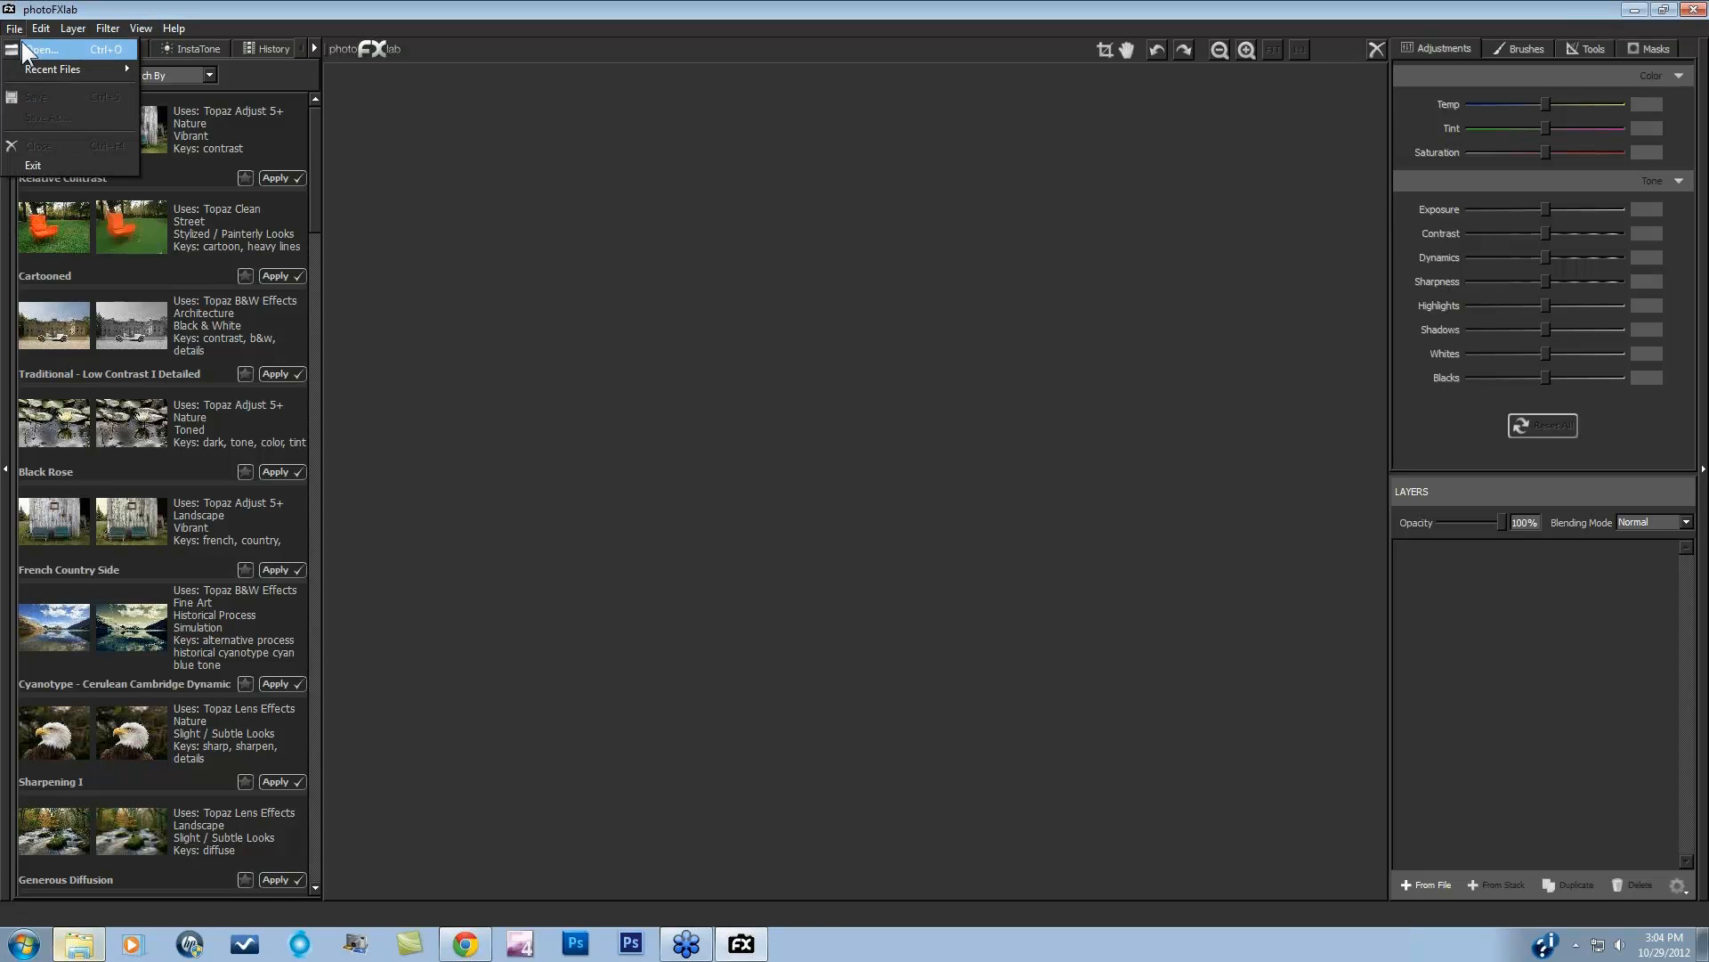
click(27, 51)
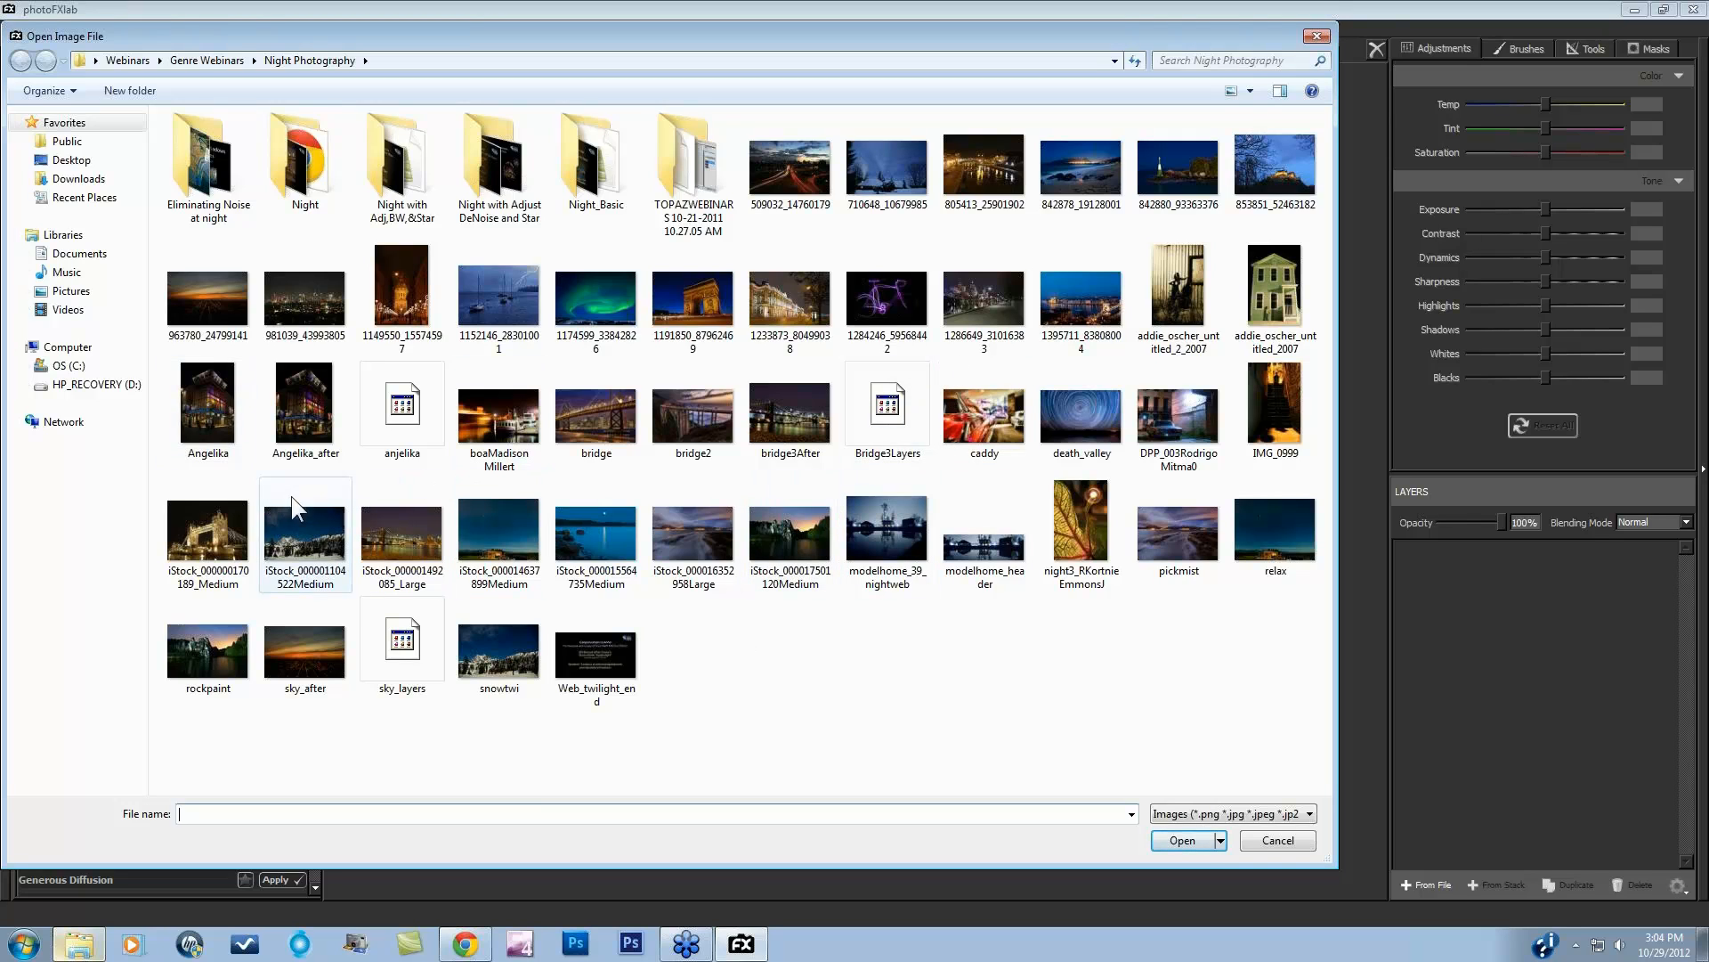
click(208, 405)
click(1184, 839)
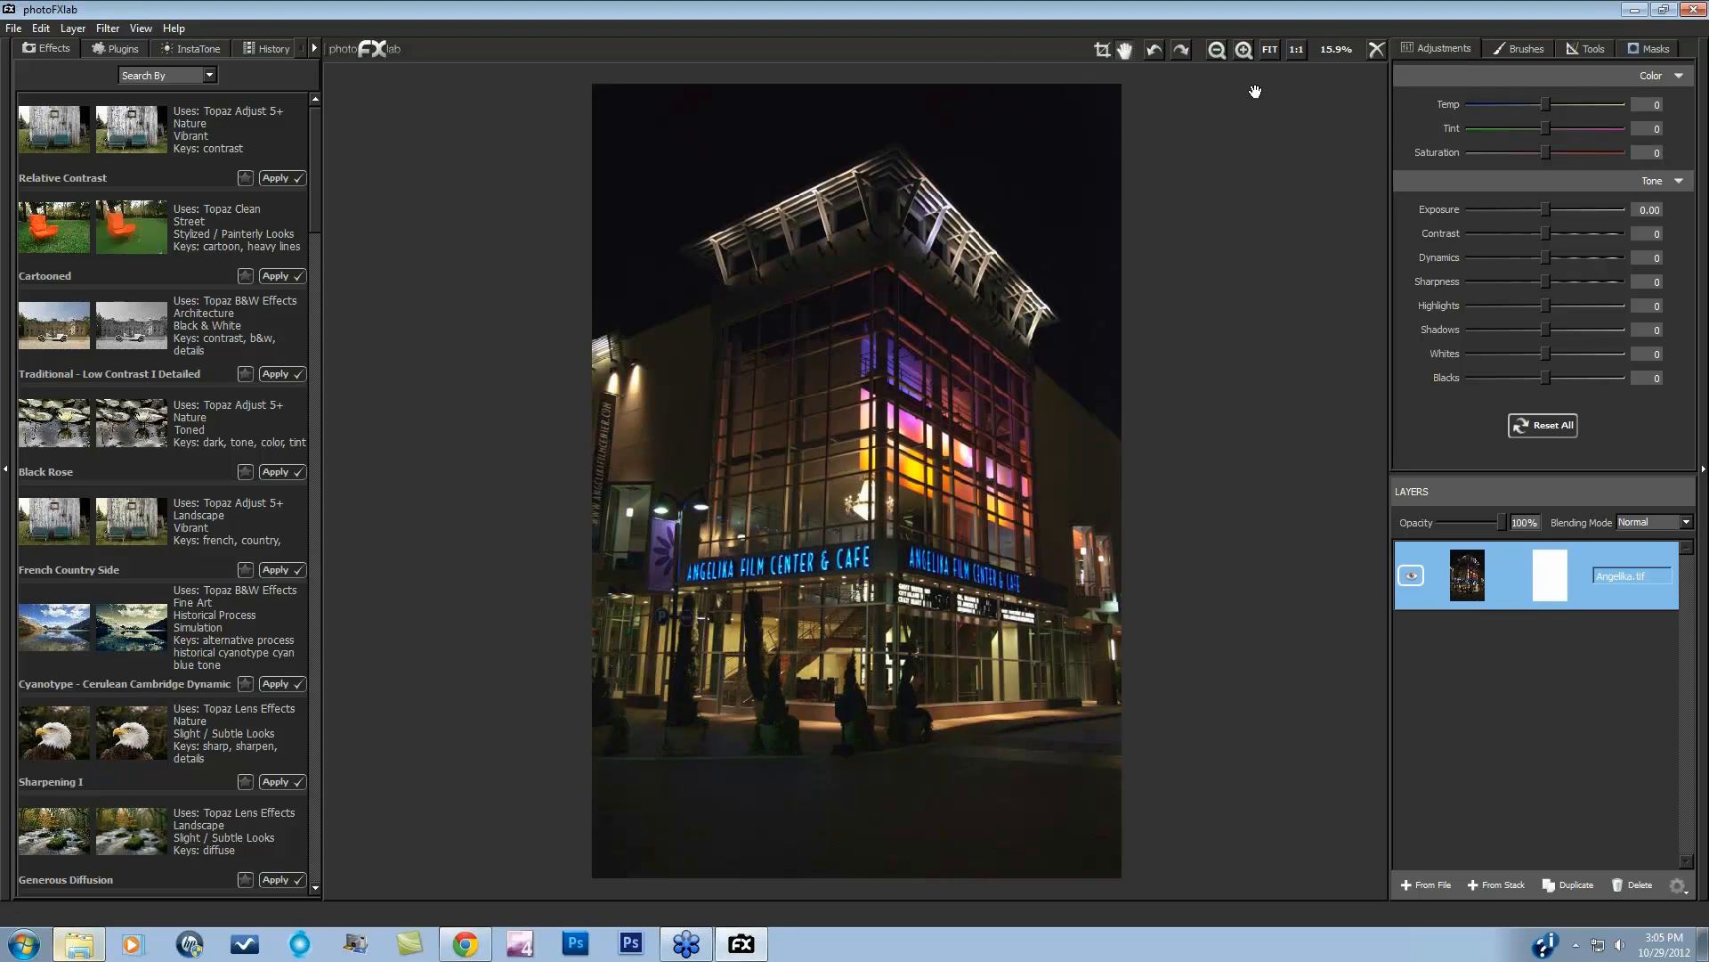
Step: Inspect the noise at 100% zoom in the building's upper windows, roof edge and dark sky
click(1295, 50)
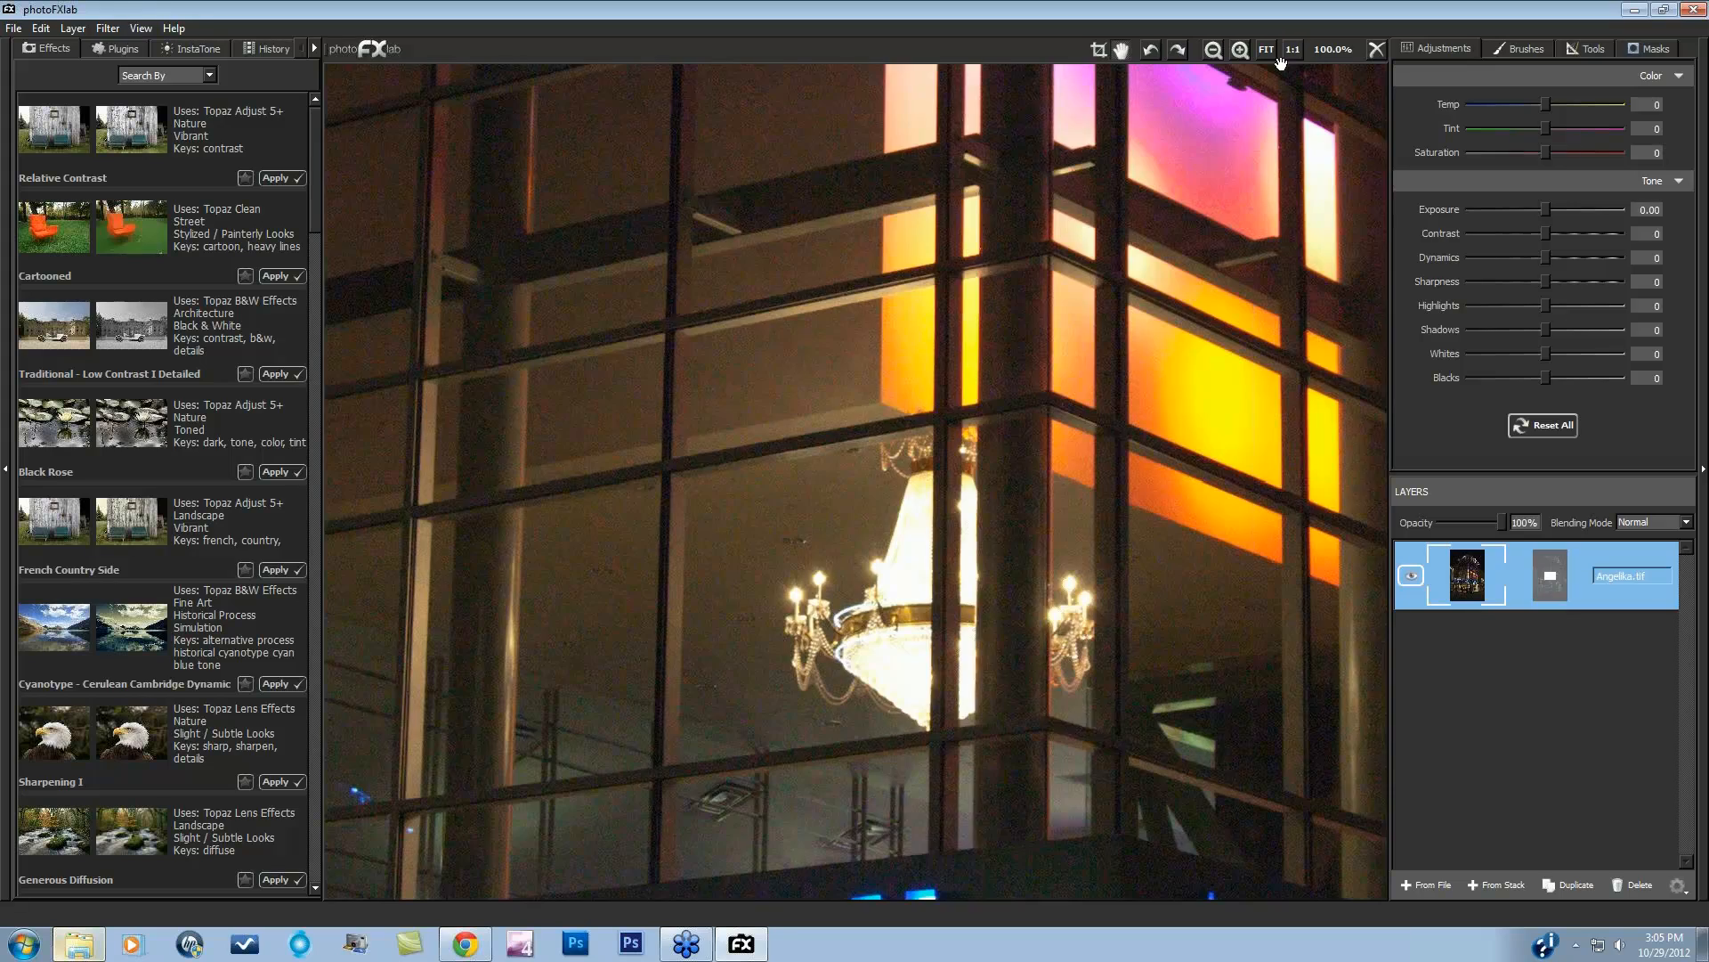
drag(1184, 194, 859, 895)
drag(1136, 444, 862, 597)
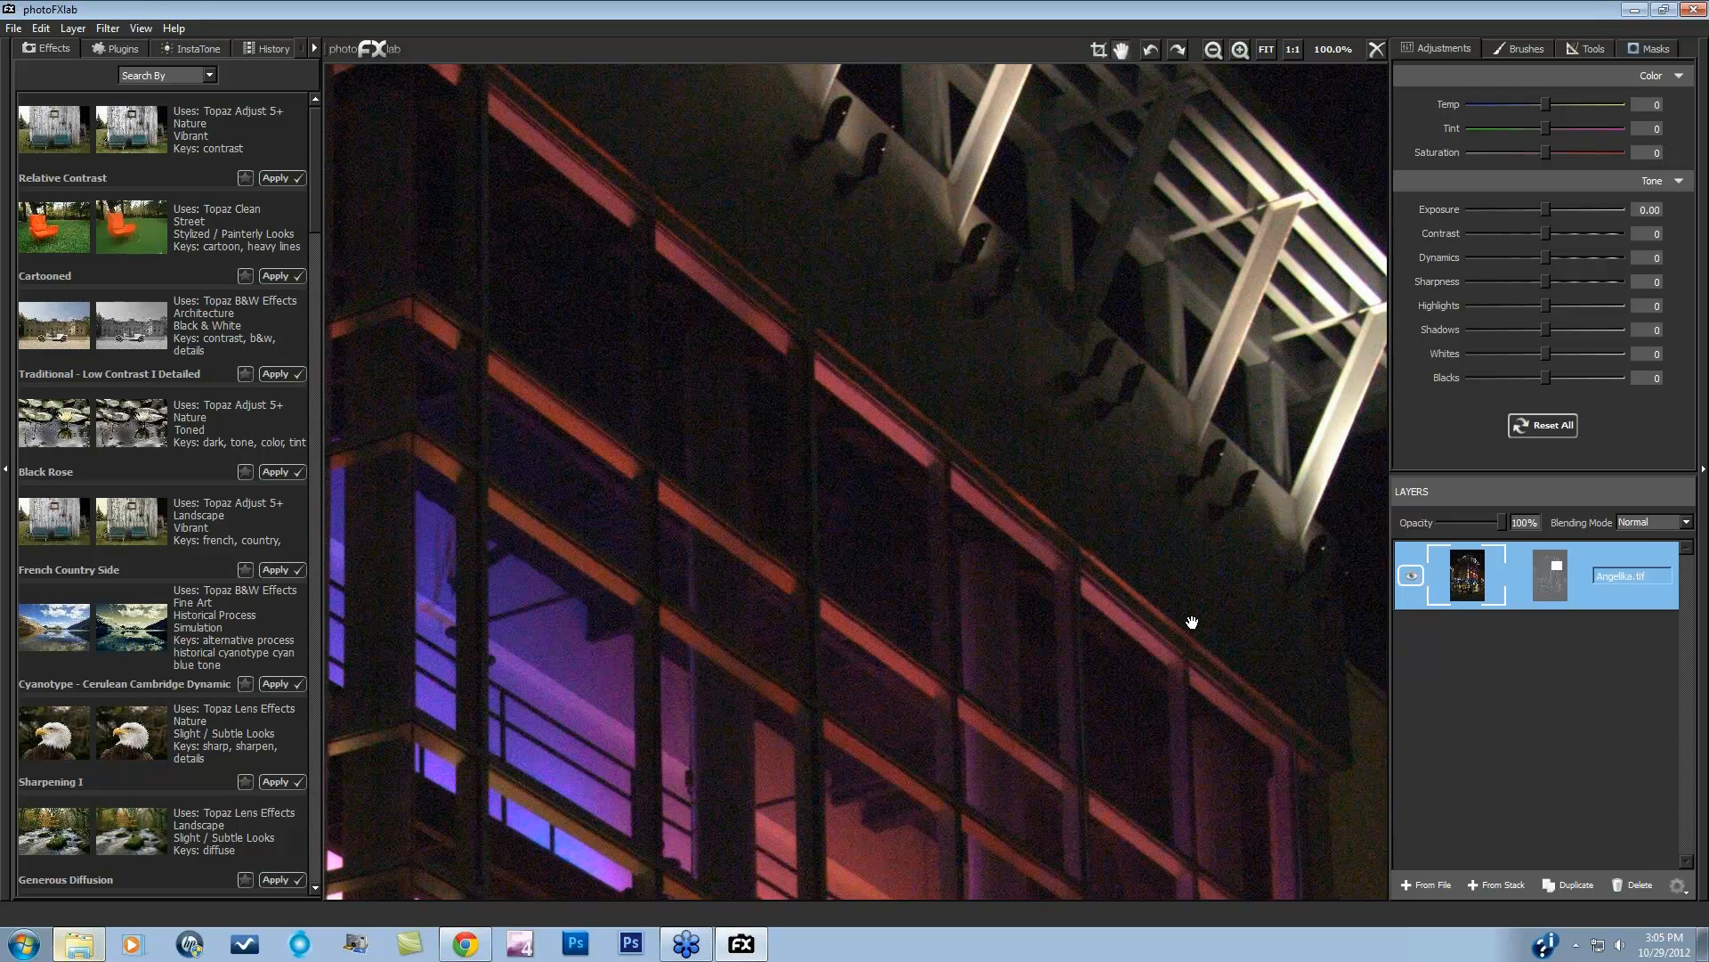
drag(1191, 622, 721, 499)
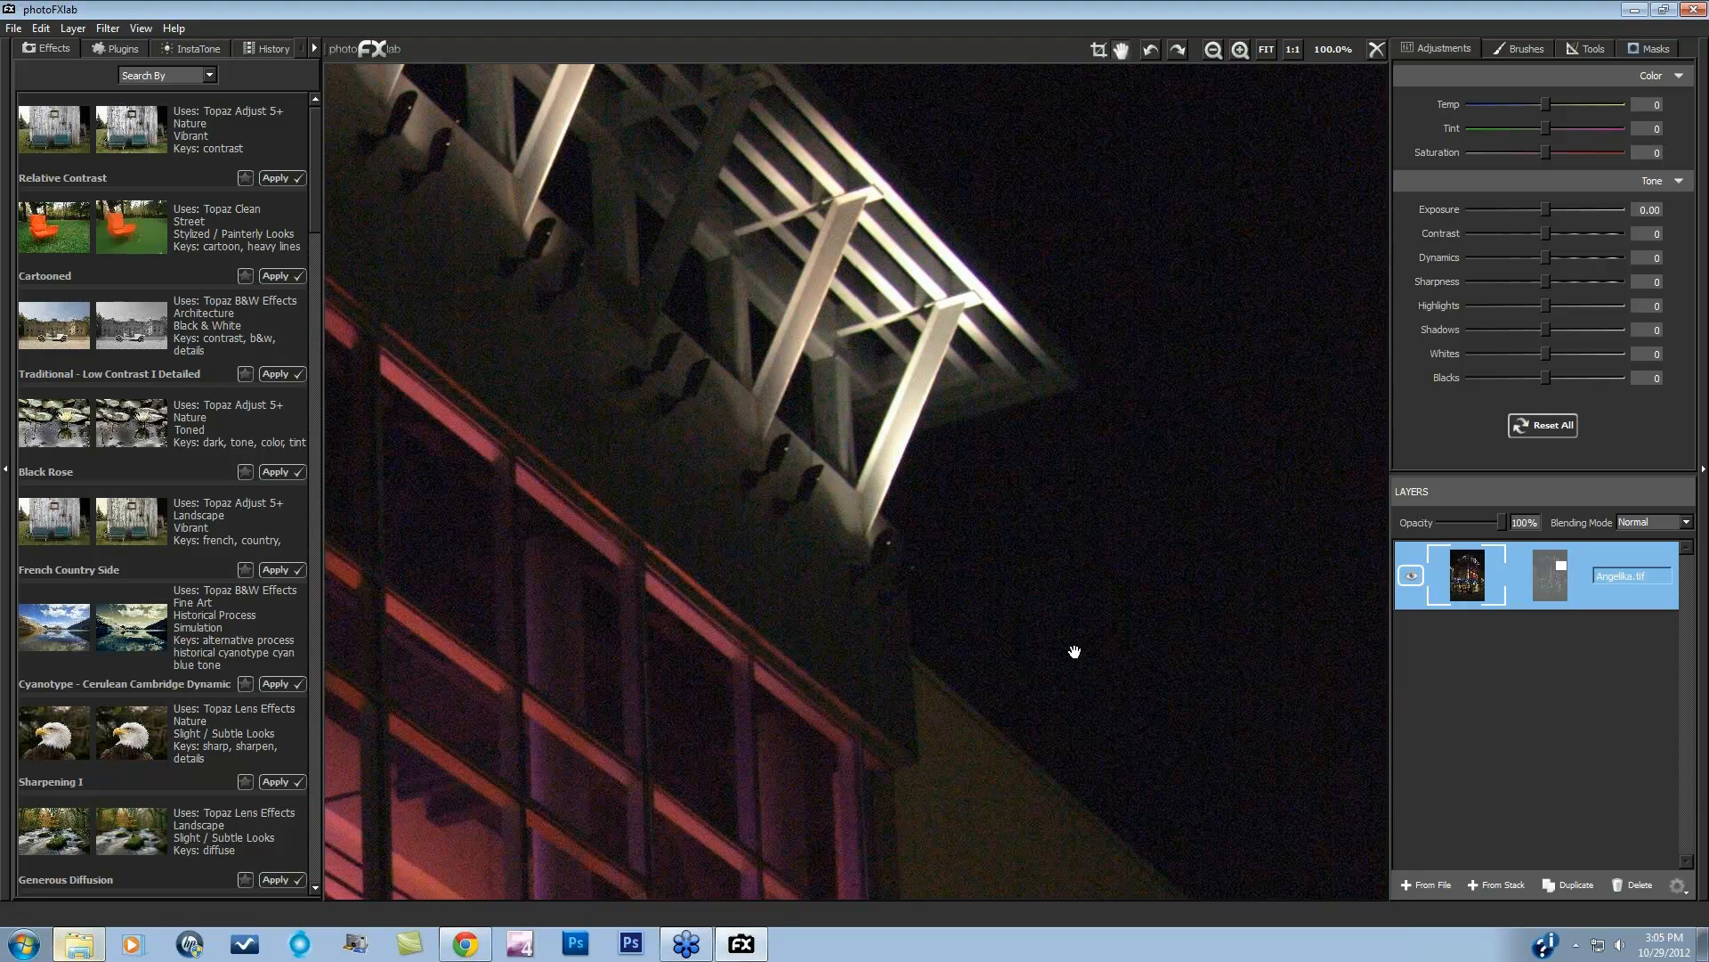
Step: Open the layered anjelika project from the Night Photography folder
click(14, 27)
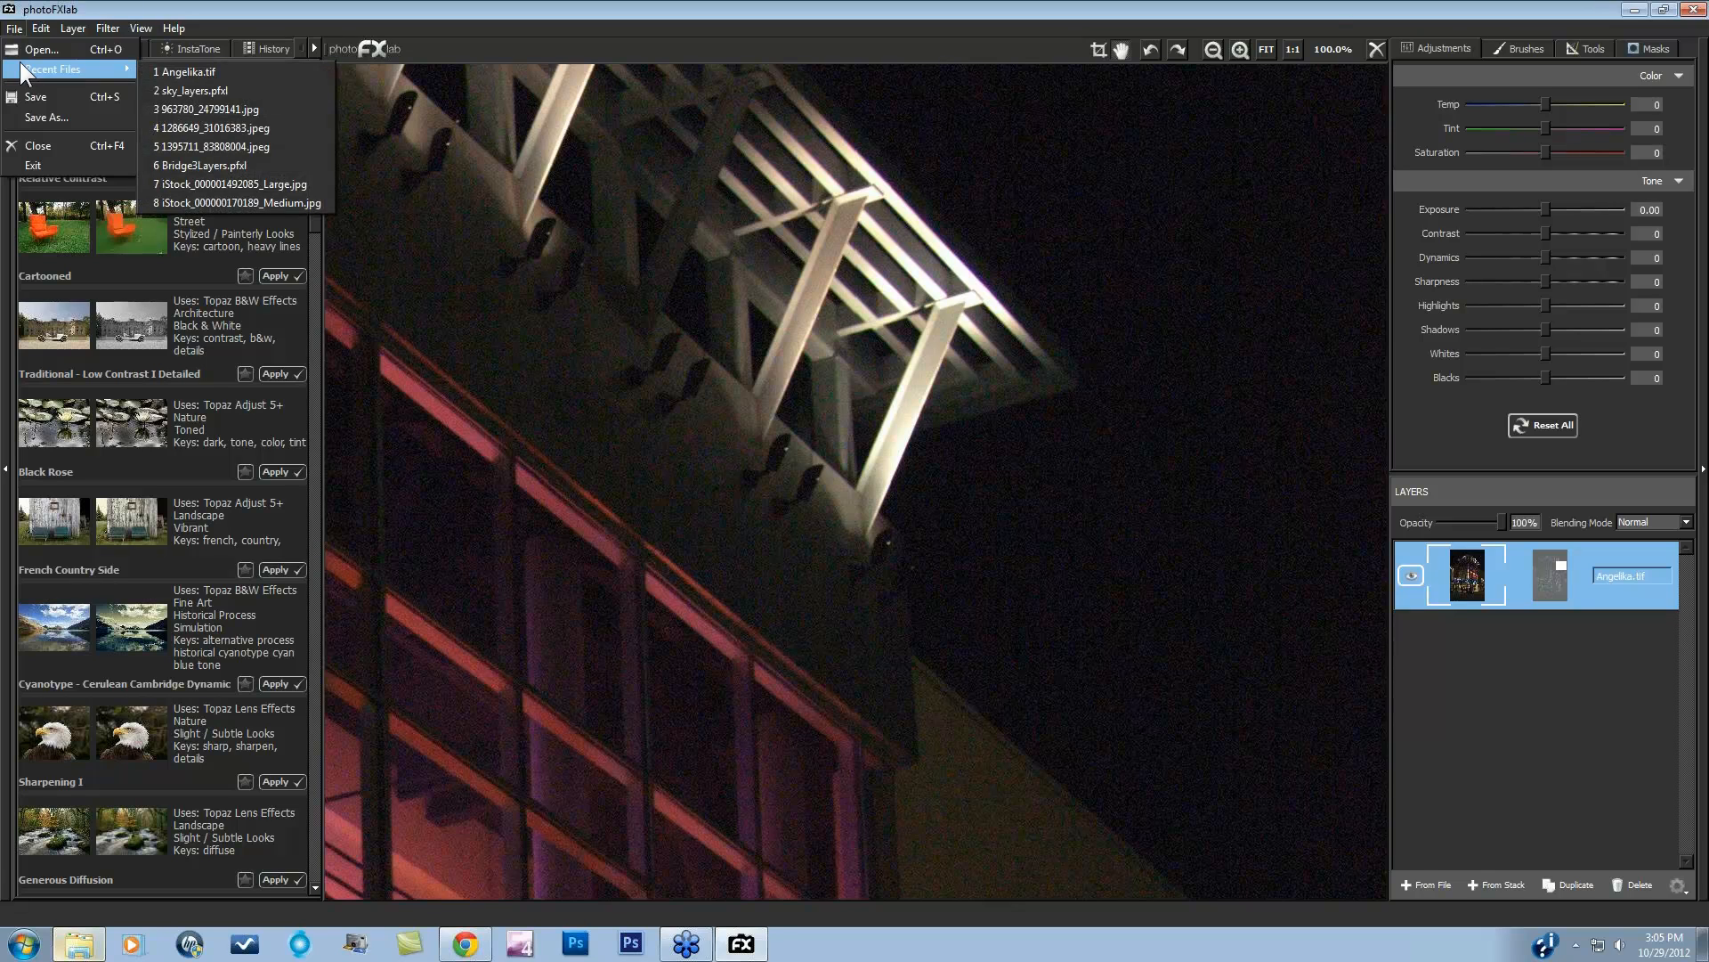
click(24, 50)
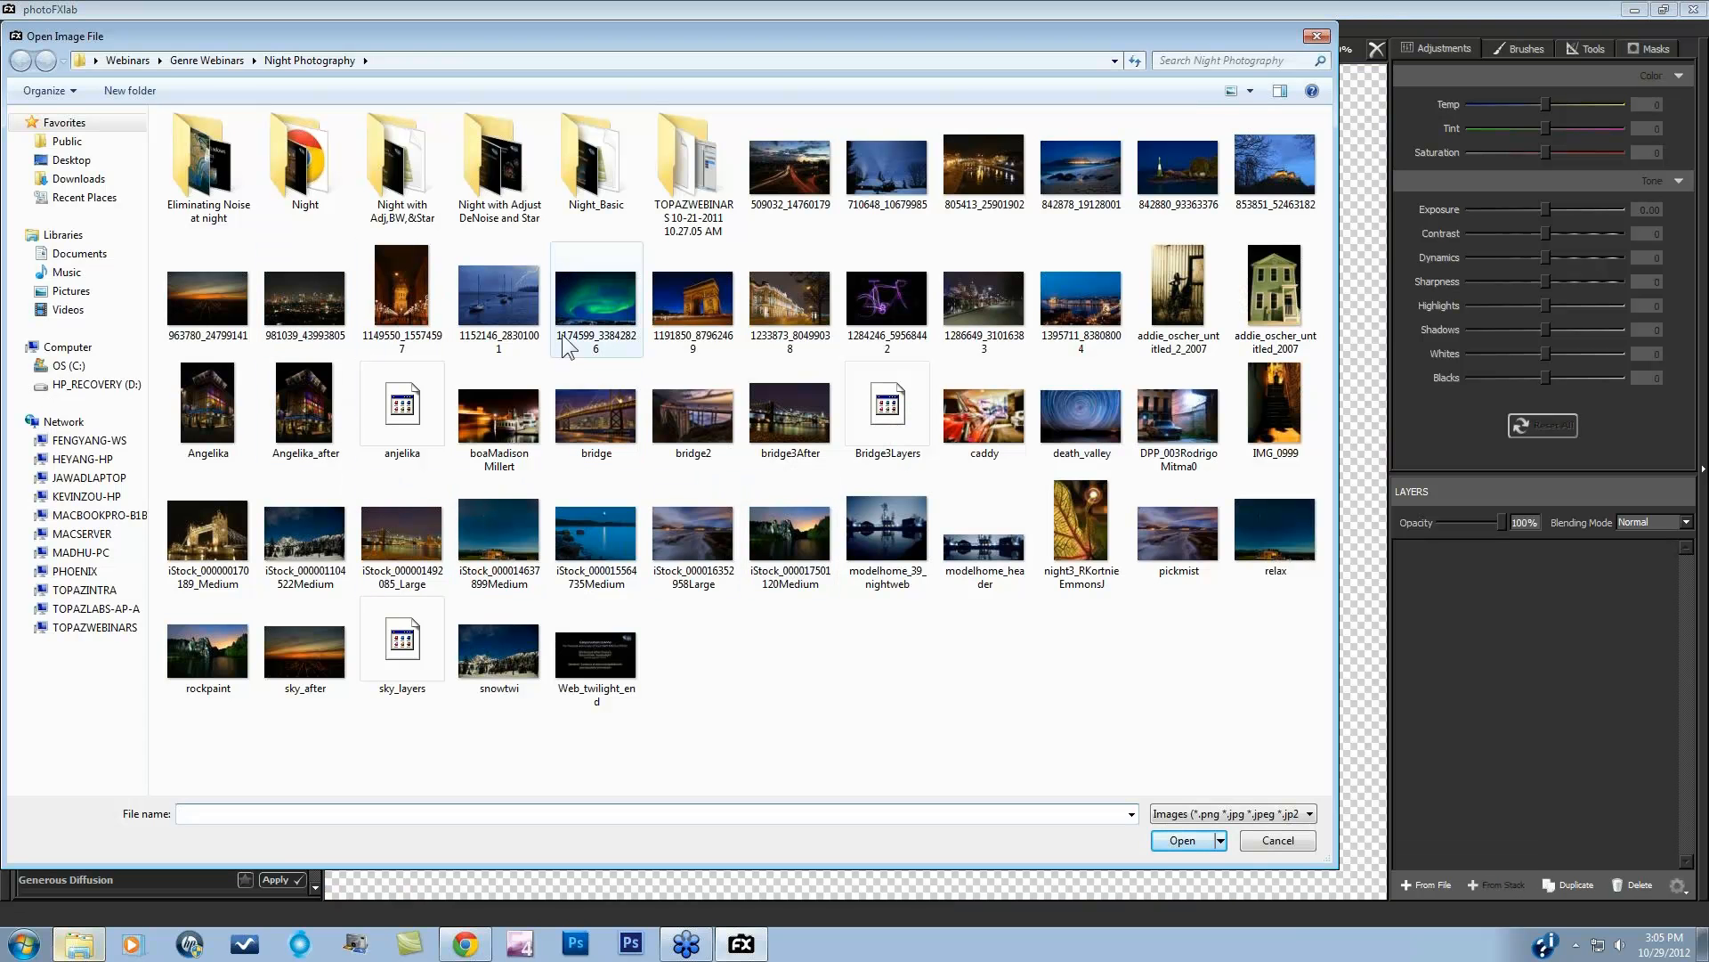
click(405, 408)
click(1213, 840)
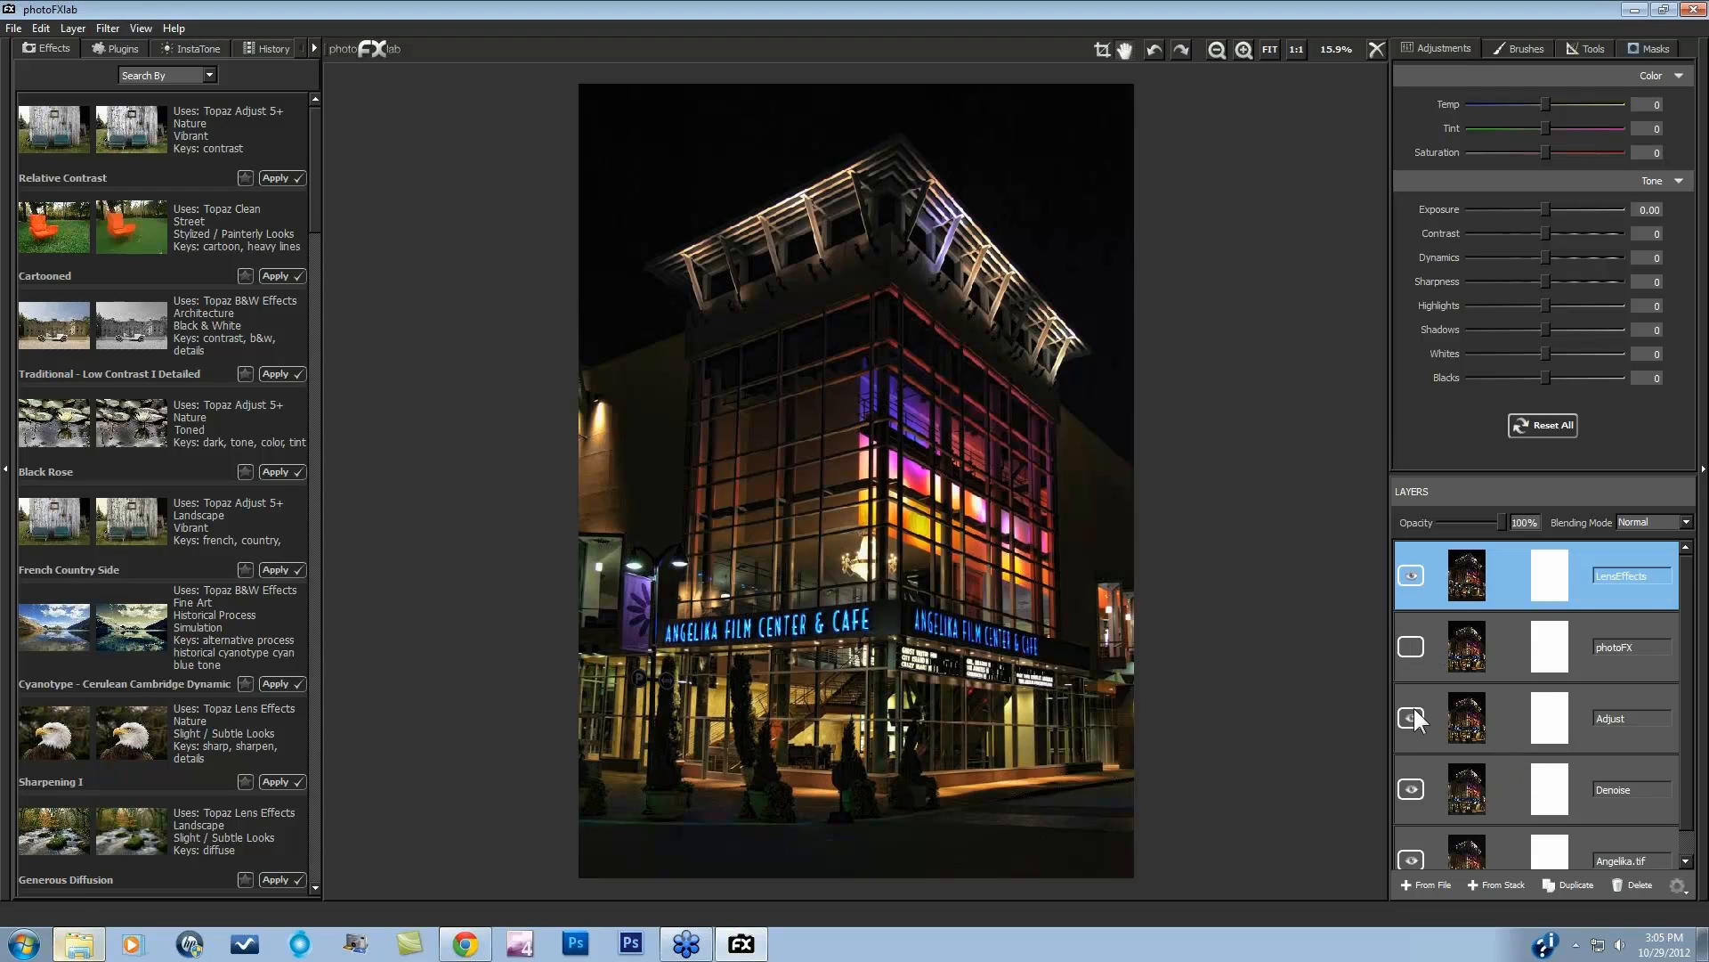
Step: Hide the layers above Angelika.tif to view the original and toggle the Denoise layer for comparison
mouse_move(1679, 724)
mouse_down()
mouse_move(1683, 755)
mouse_move(1681, 712)
mouse_up()
click(1412, 575)
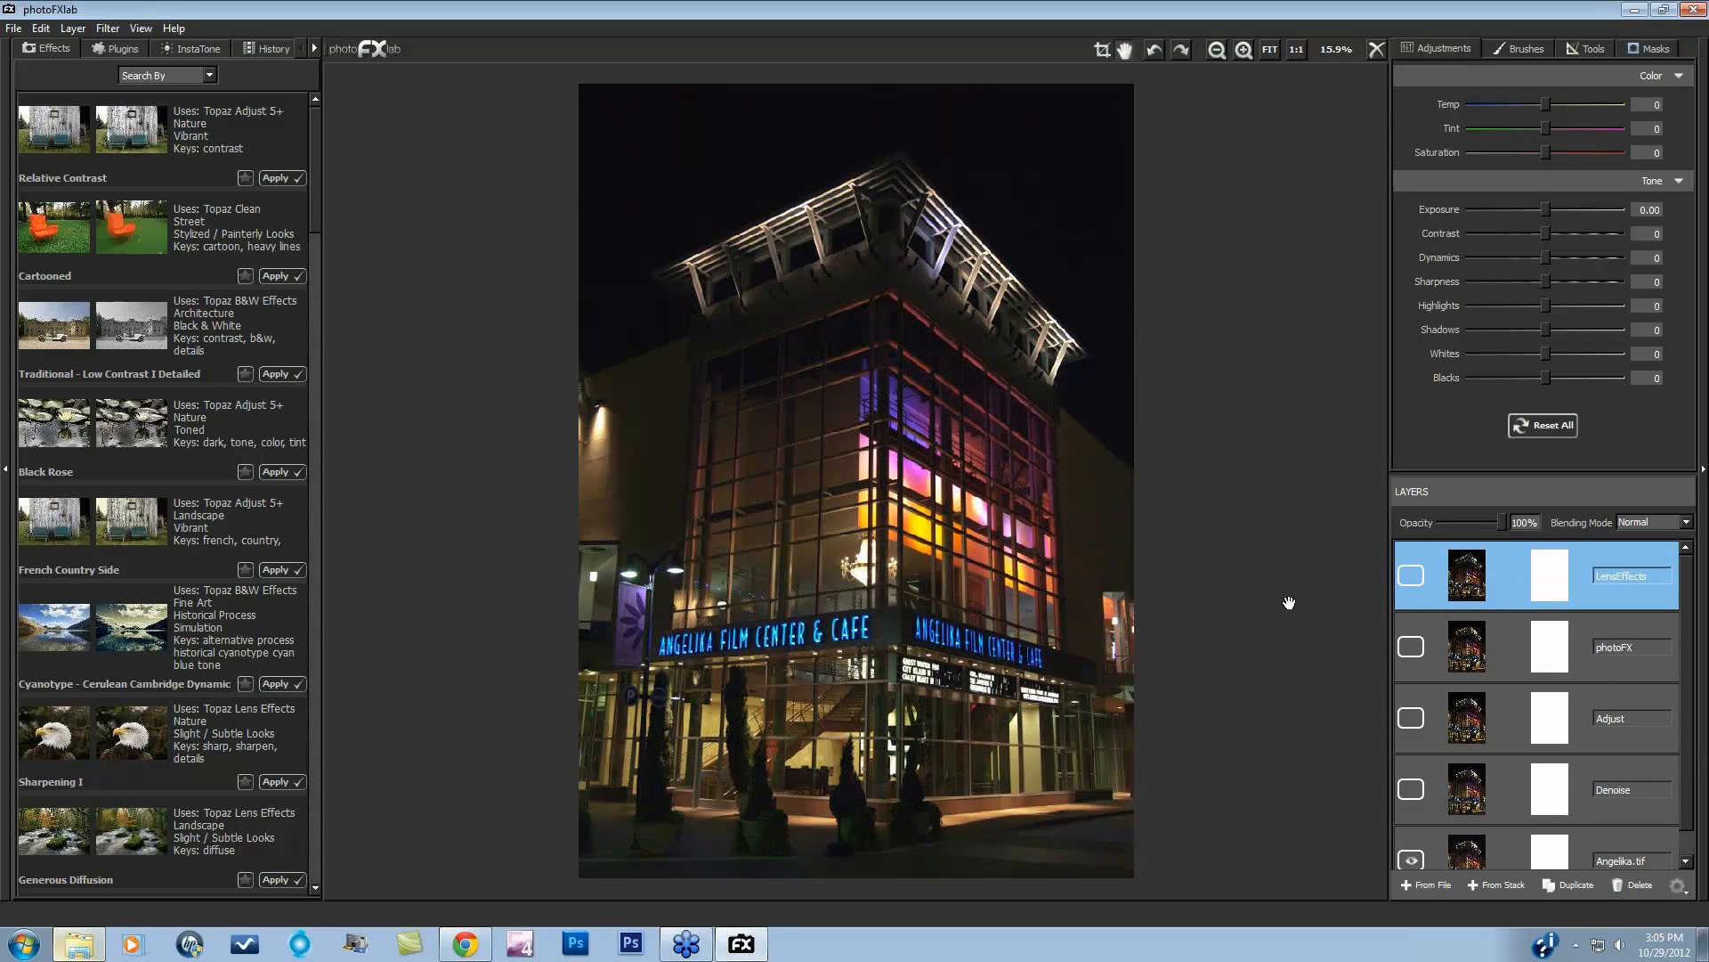
click(1411, 787)
click(1411, 788)
Step: Compare the cafe sign and chandelier area at 100% zoom with the Denoise layer hidden and shown
click(1295, 51)
drag(1179, 470, 1209, 177)
drag(908, 626, 1240, 518)
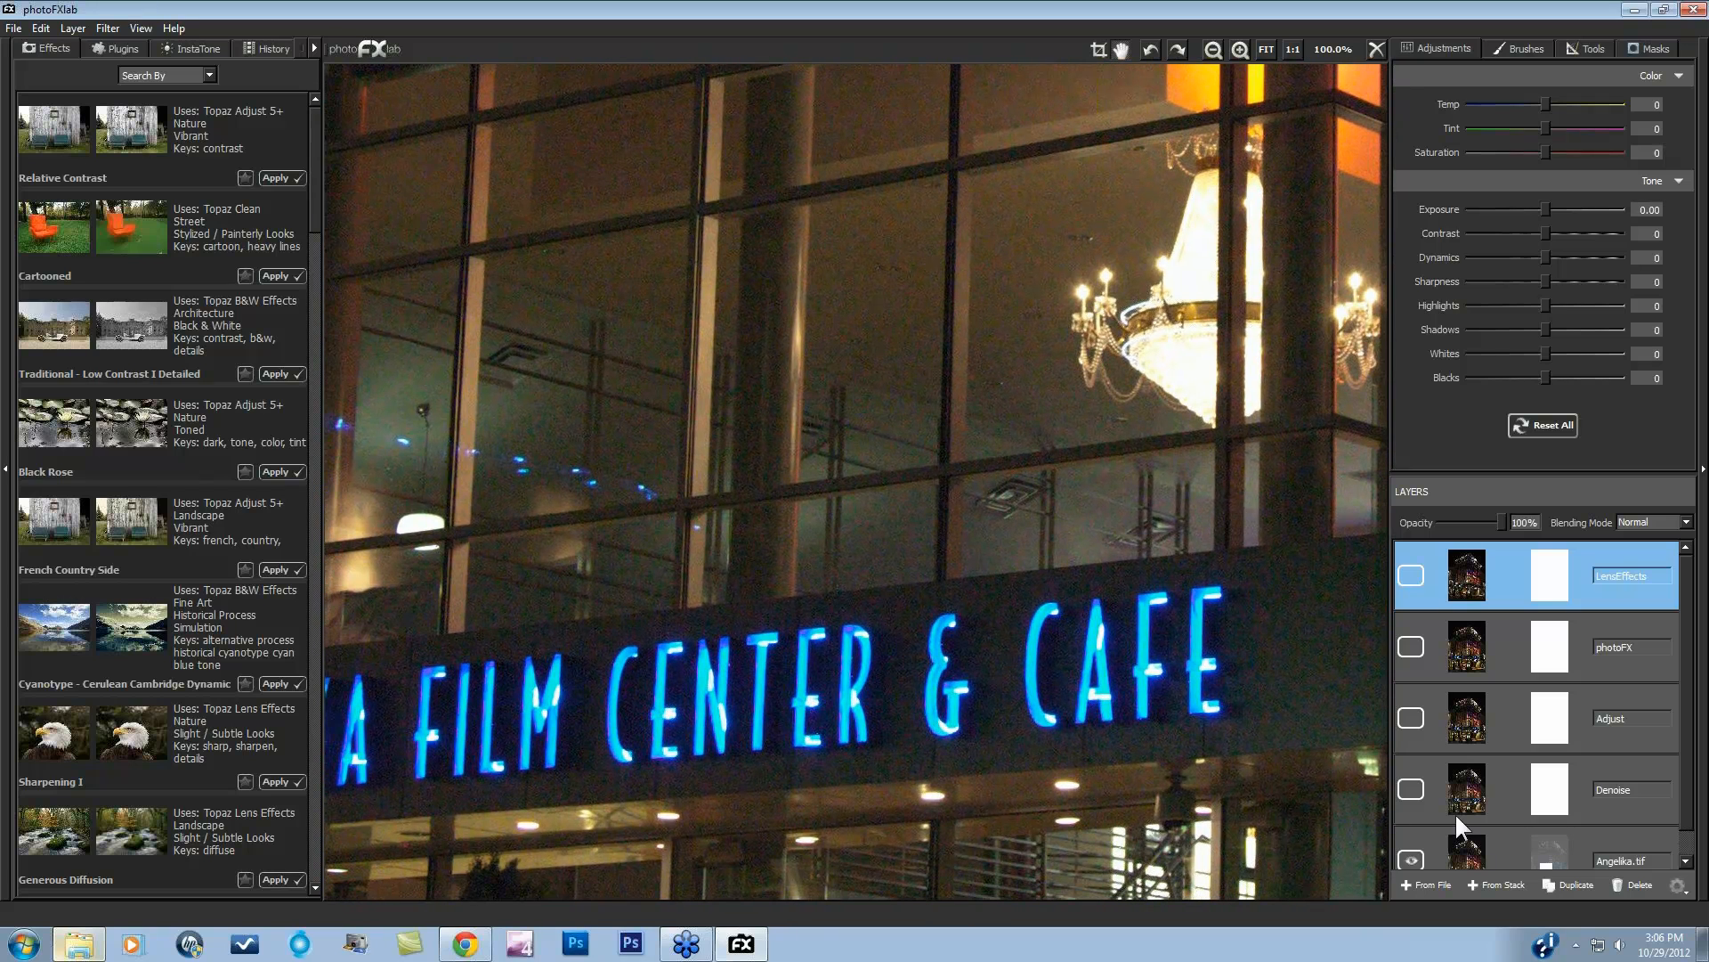
click(1412, 787)
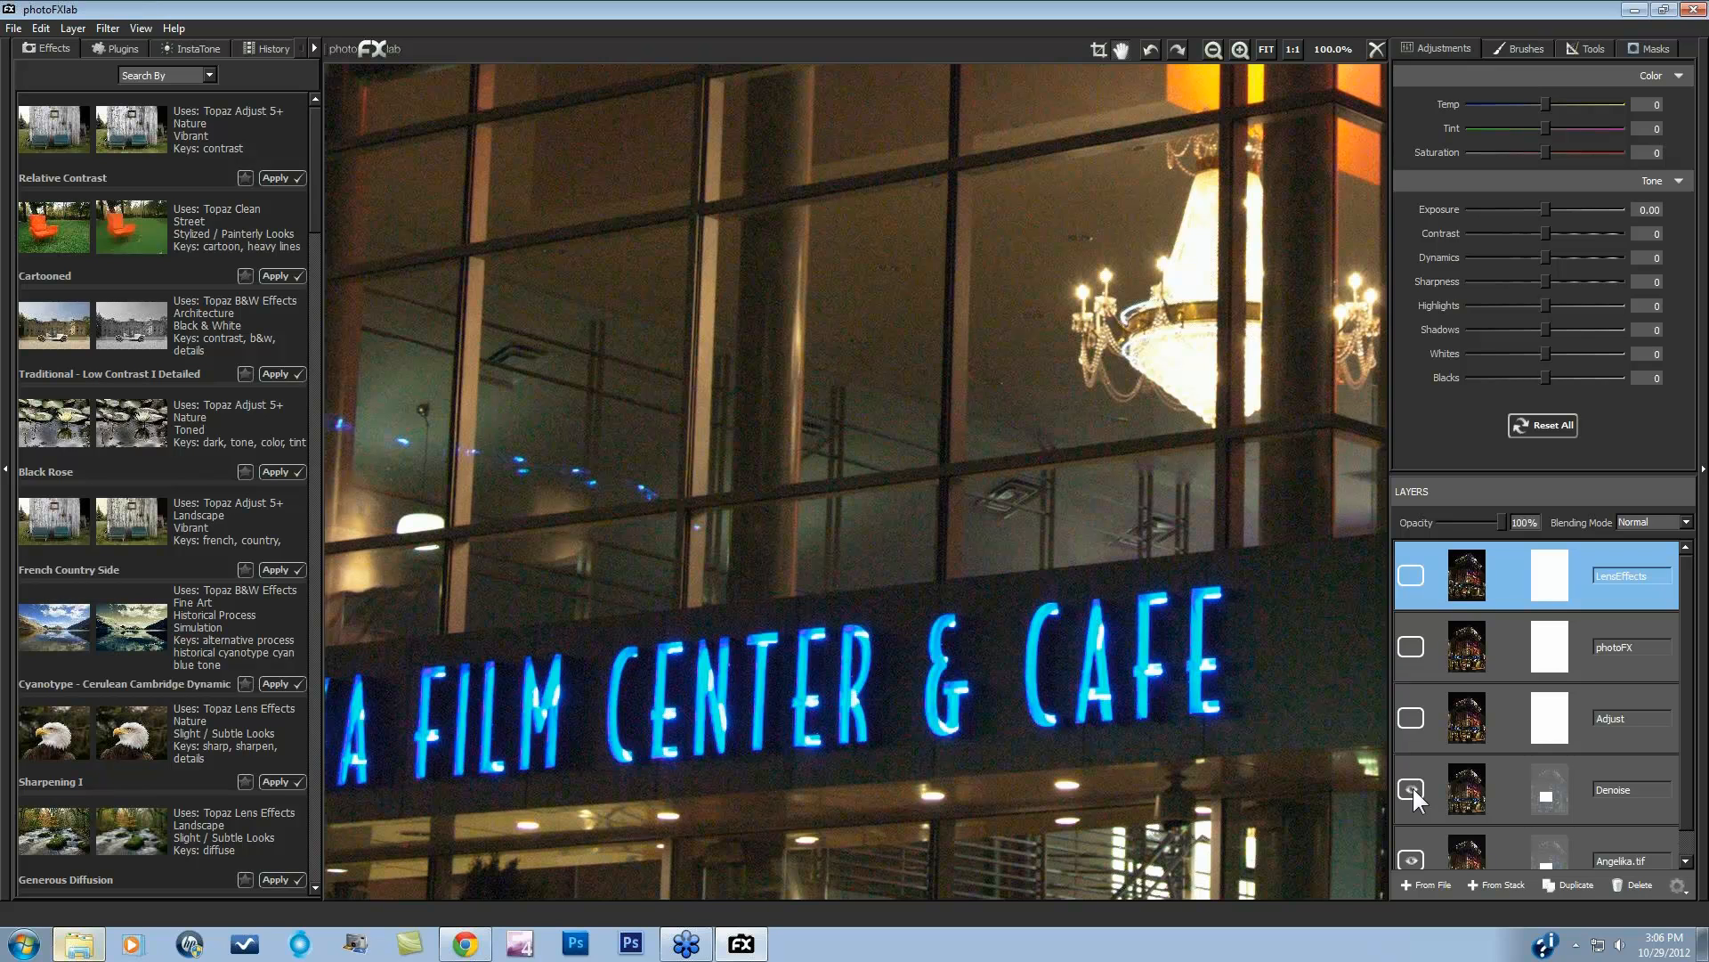
click(1412, 787)
Step: Show the Adjust, photoFX and LensEffects layers in turn on the fitted image, comparing it with and without LensEffects
click(1265, 48)
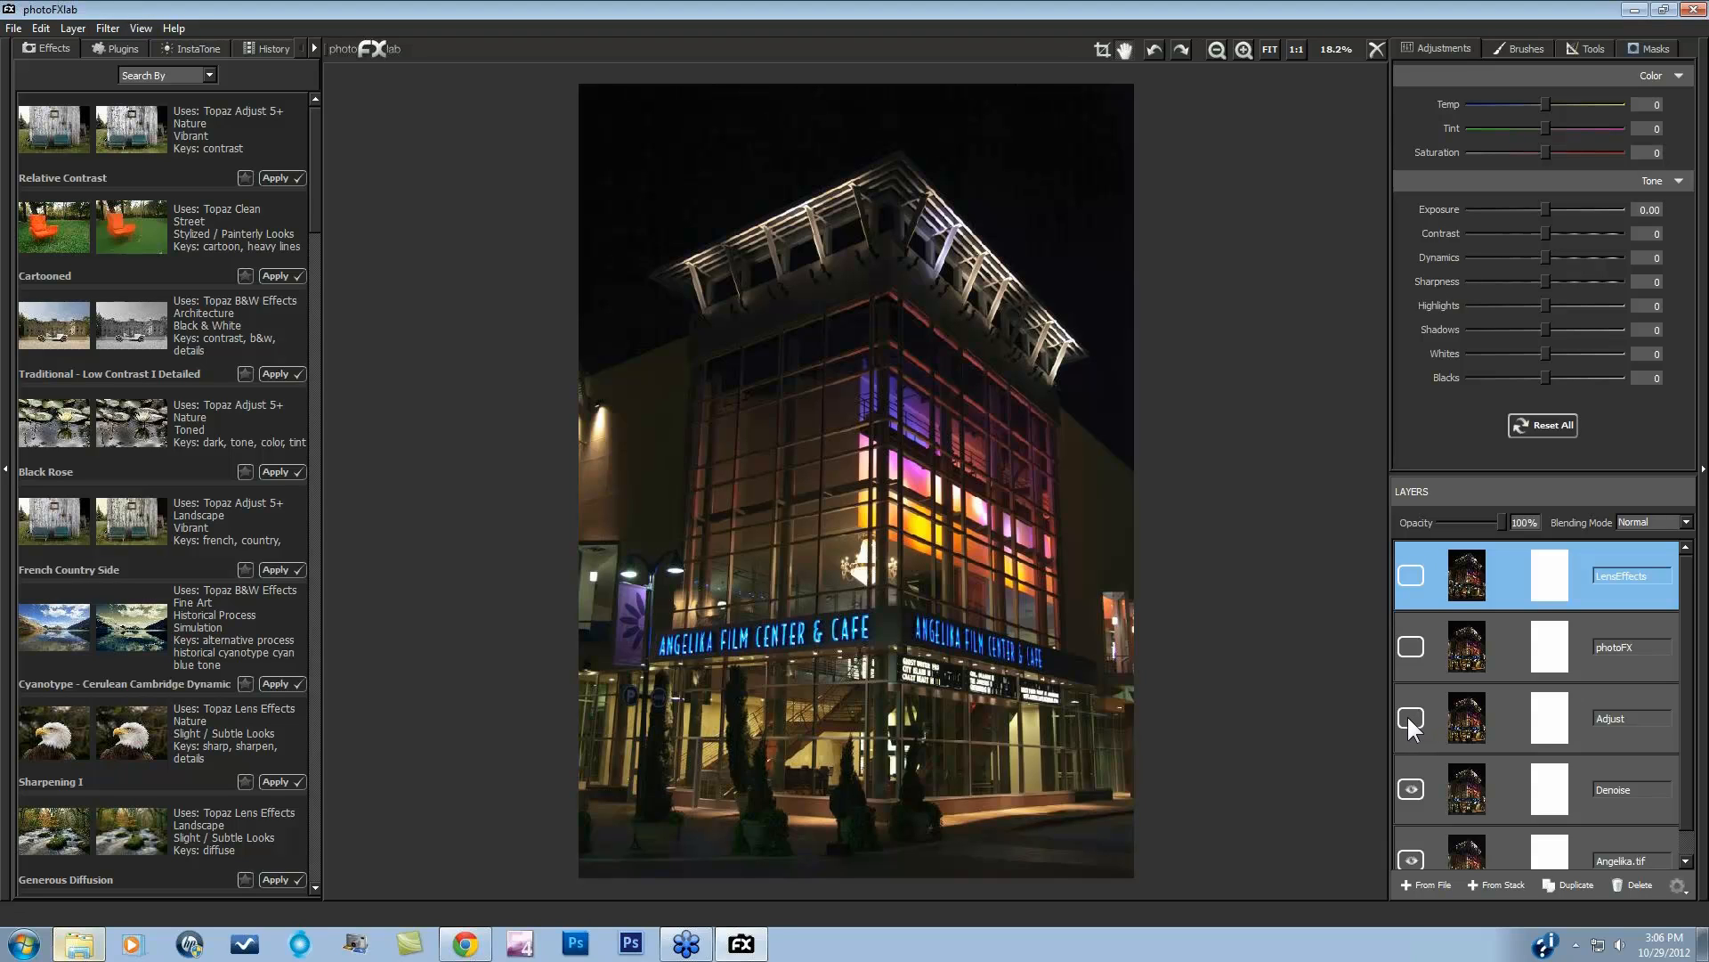
click(1410, 717)
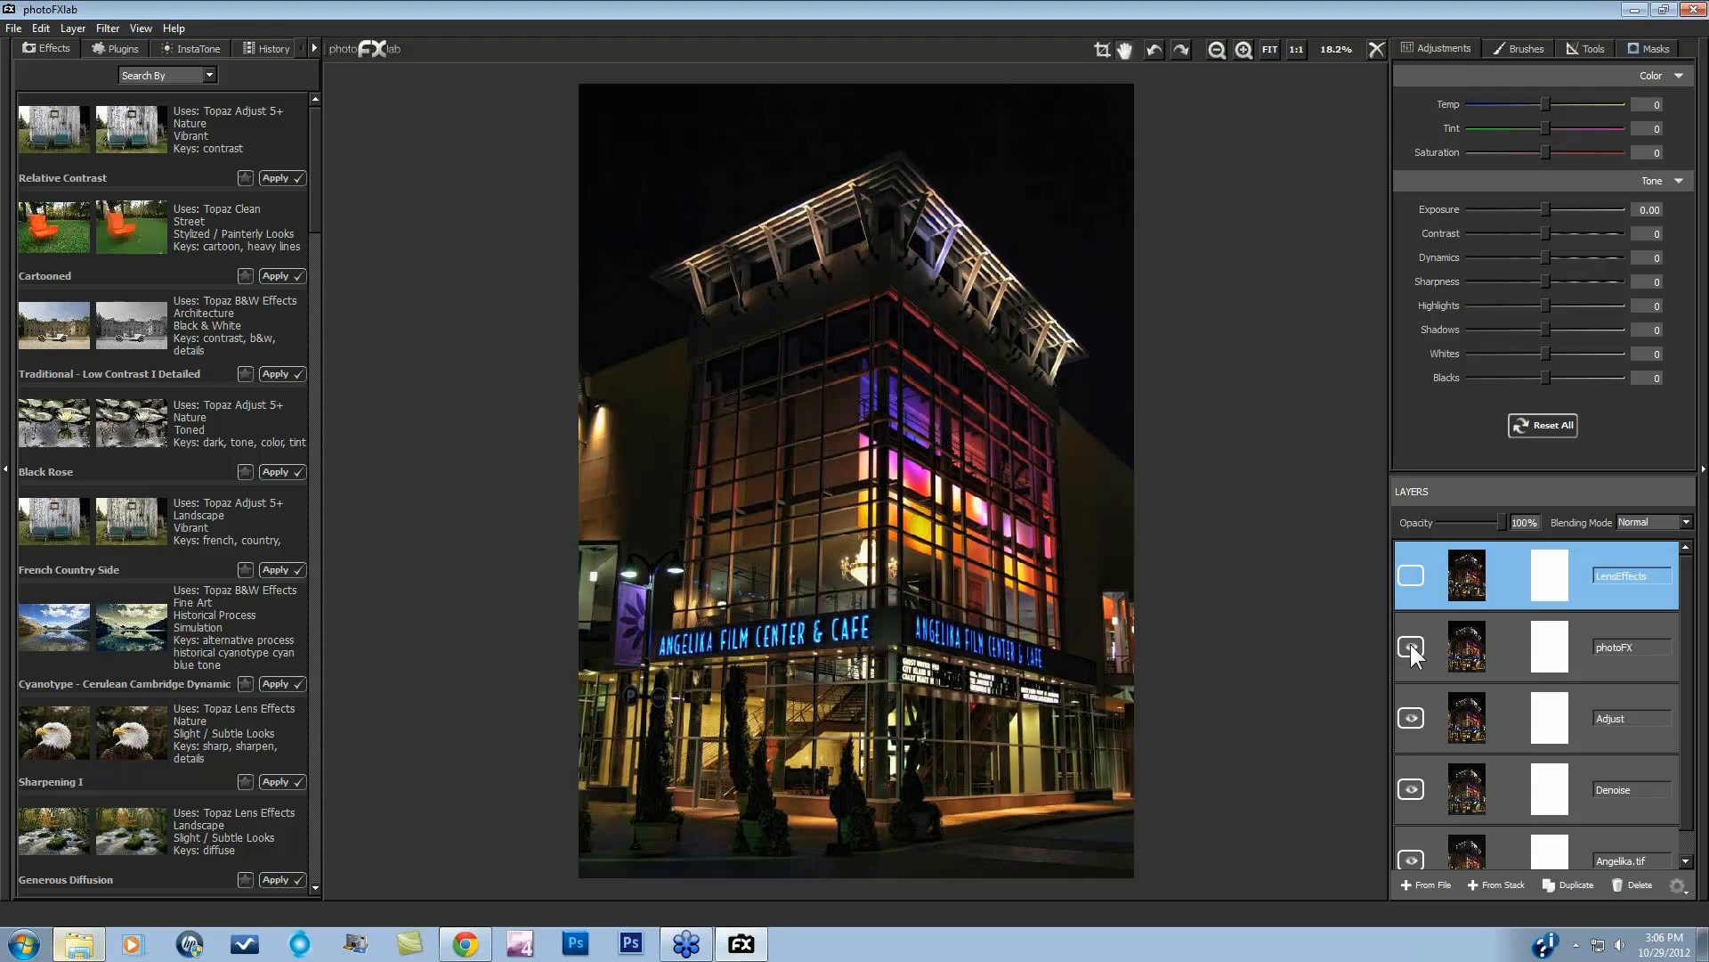
click(1412, 575)
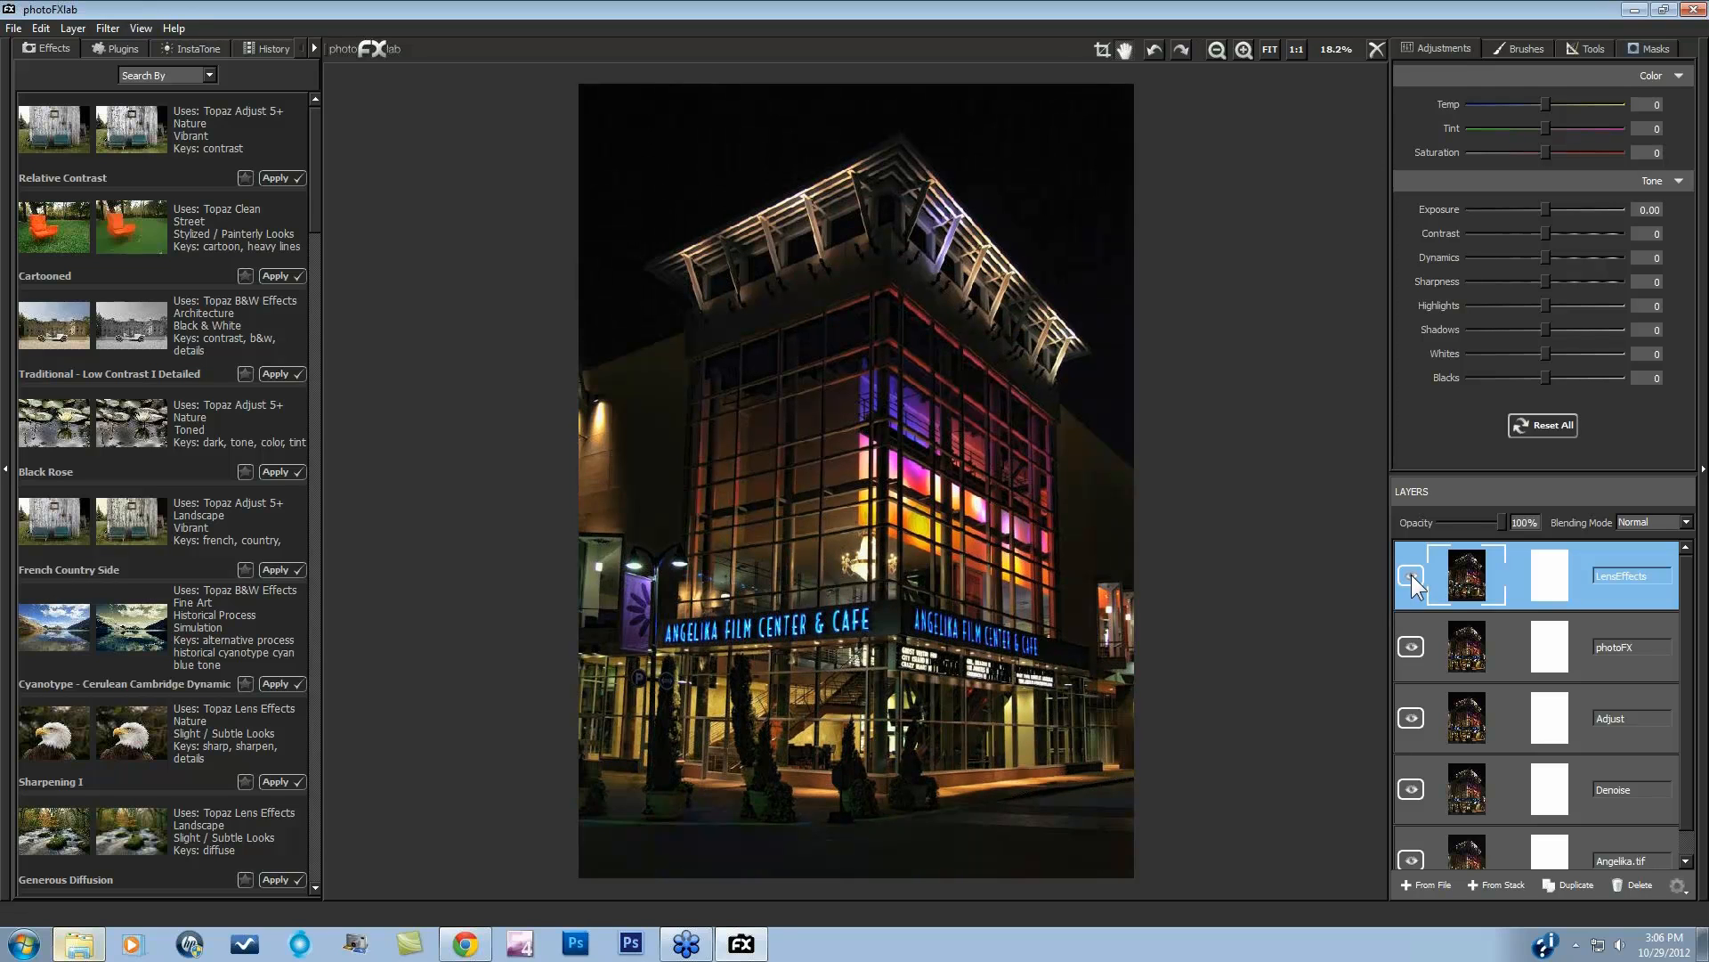
click(1412, 574)
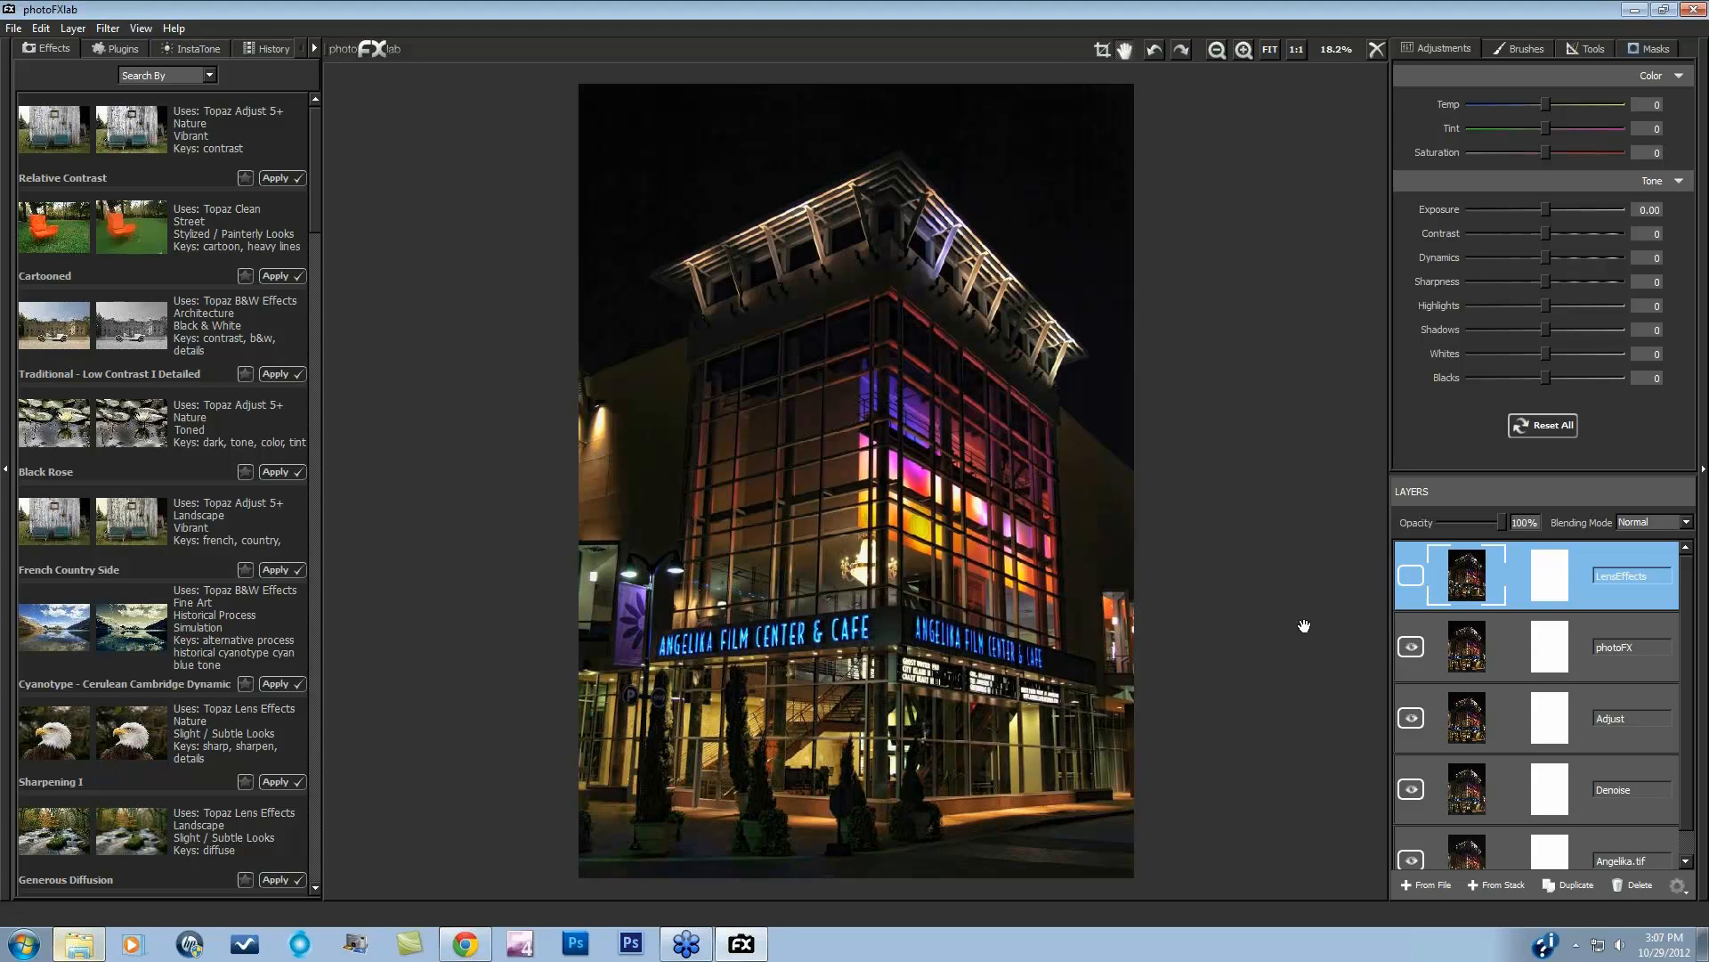
click(1409, 579)
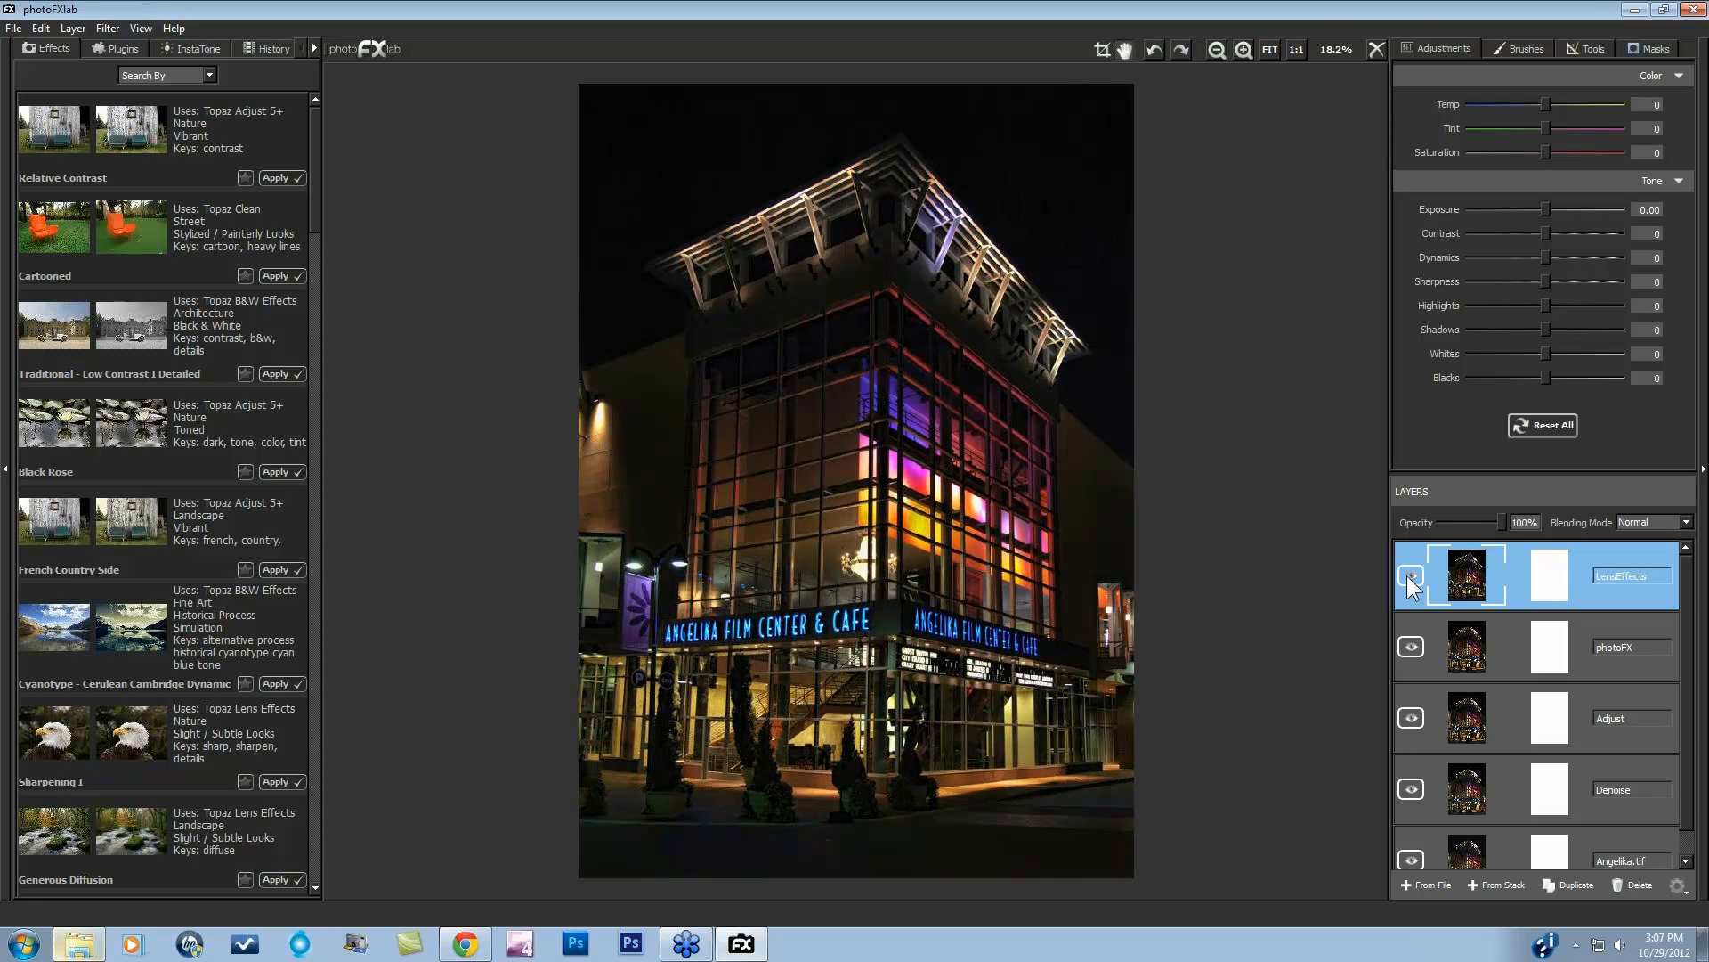
Step: Reopen the recent file Angelika.tif without saving the changes to the layered project
click(14, 27)
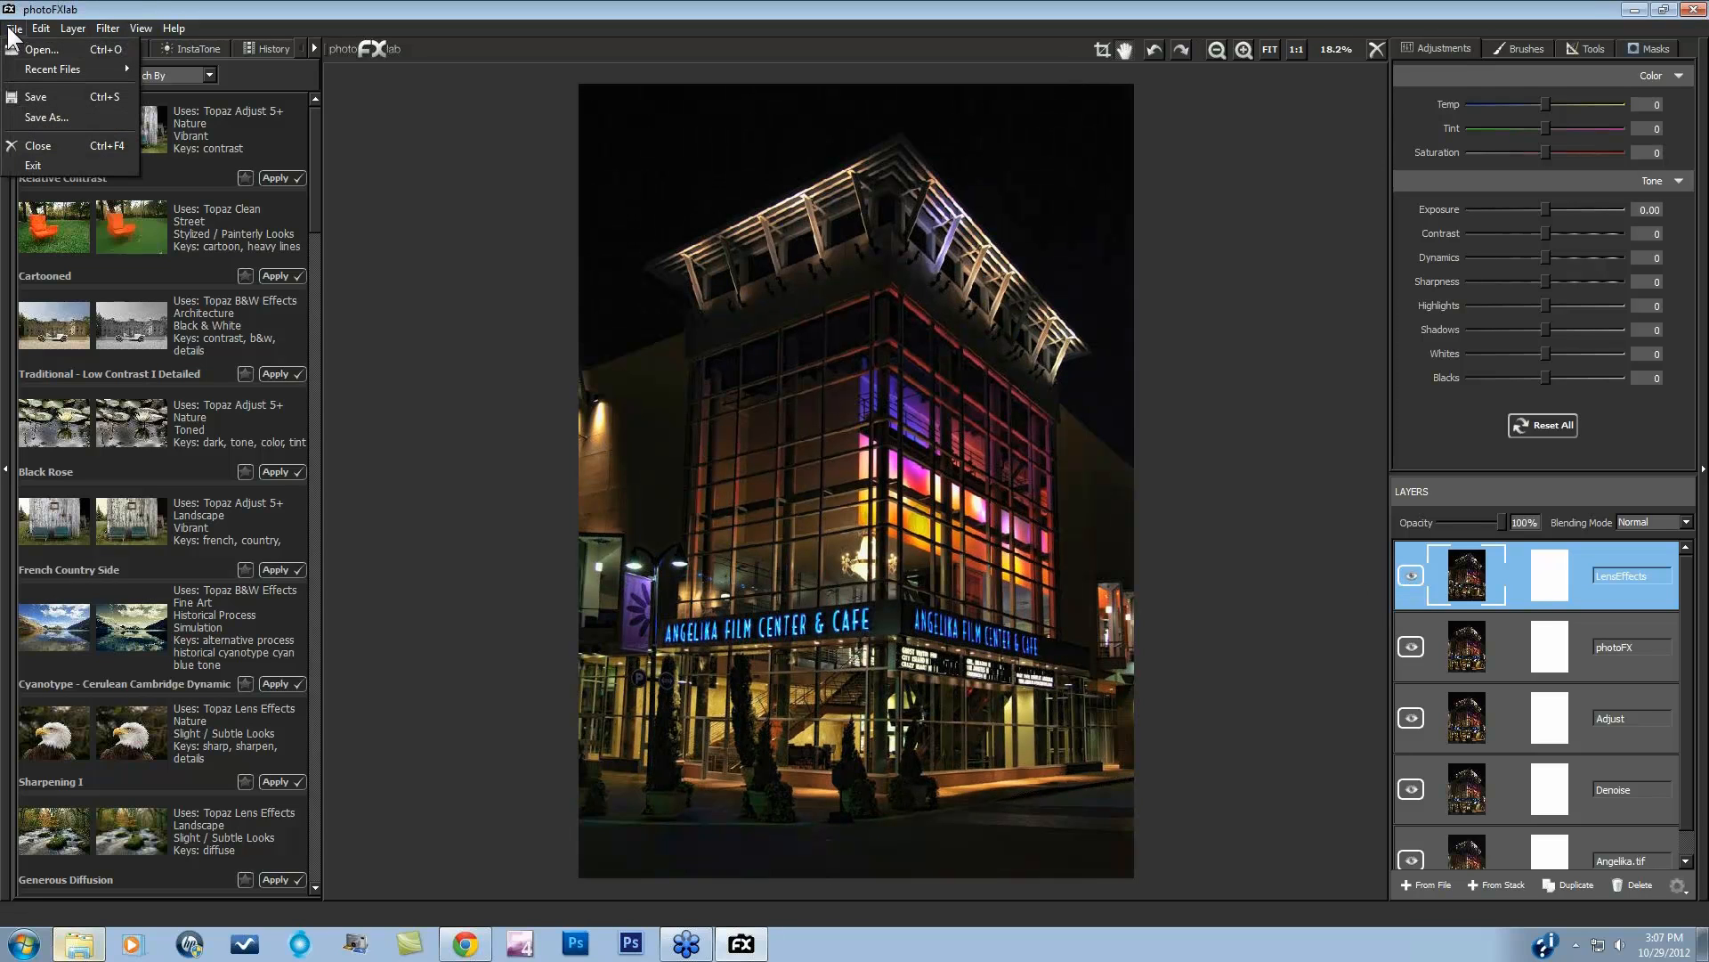
mouse_move(29, 66)
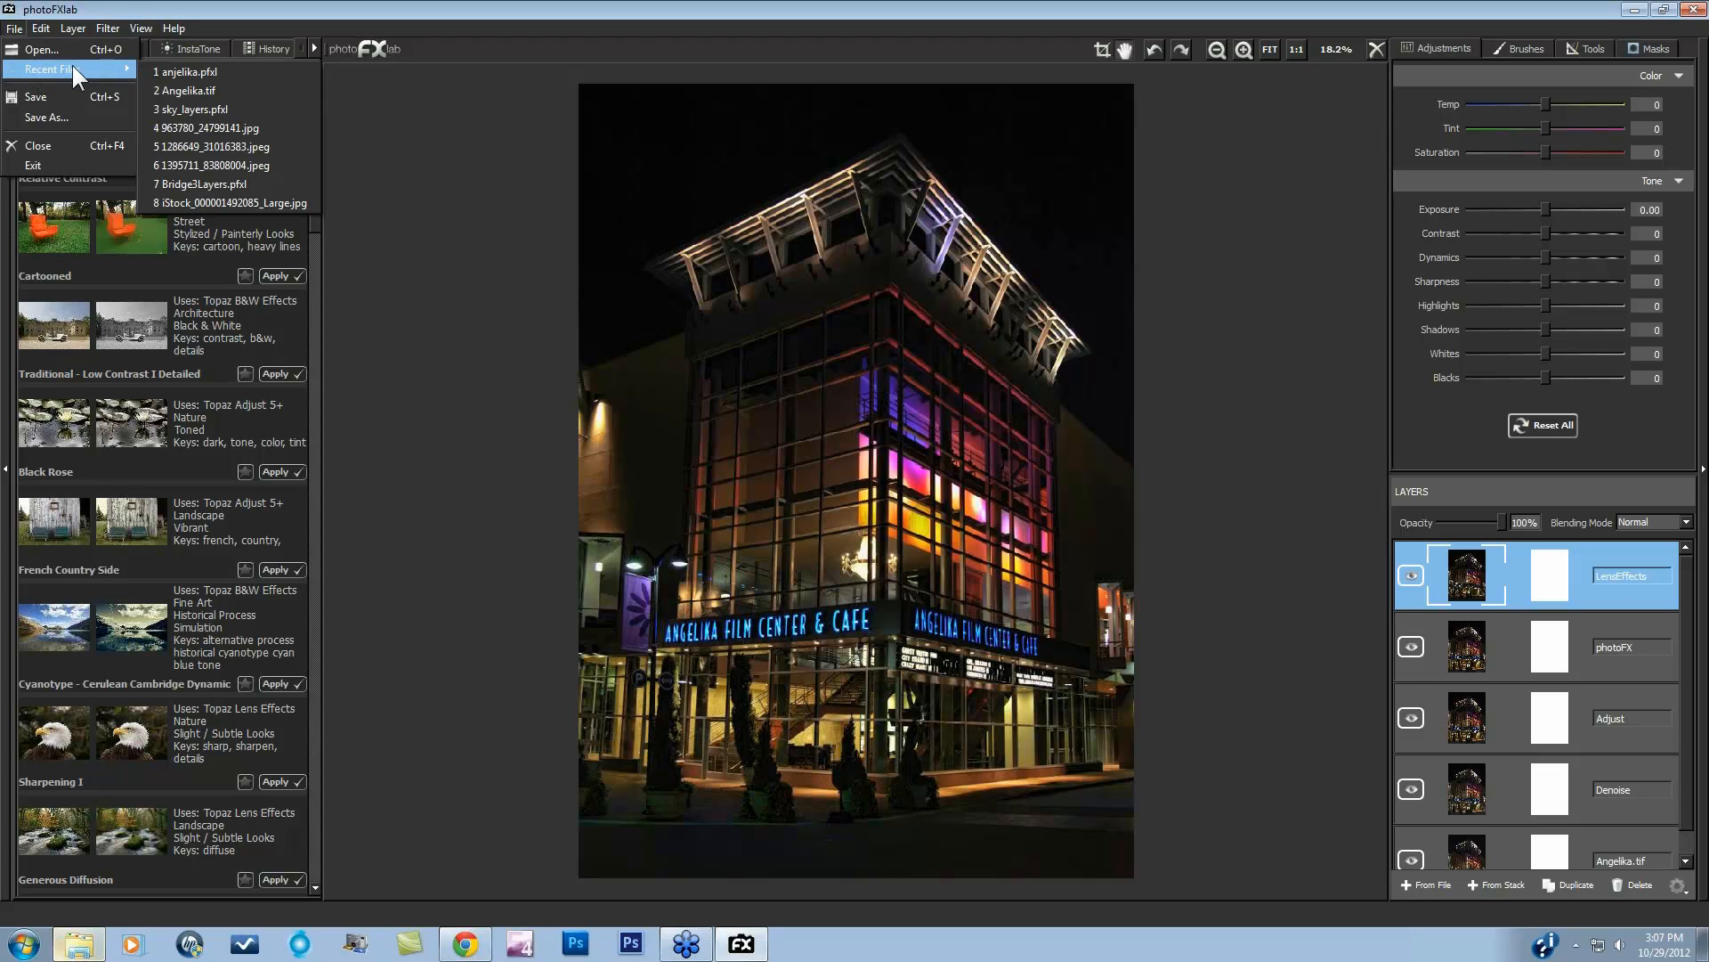
click(172, 89)
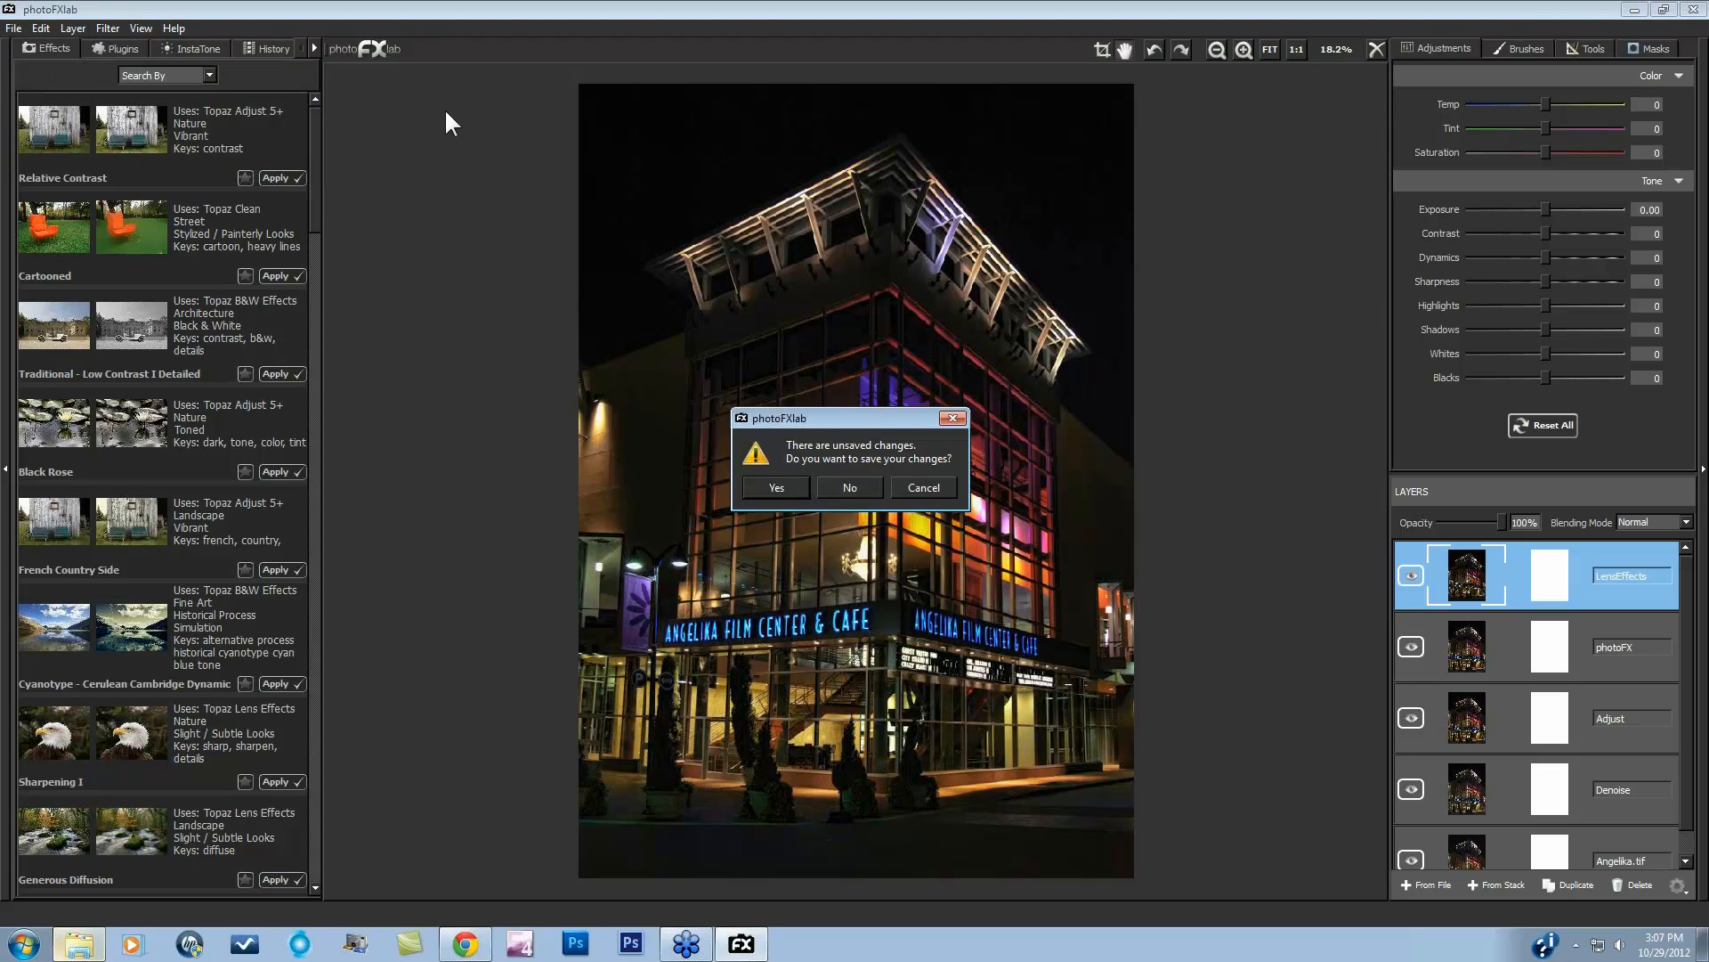
click(848, 481)
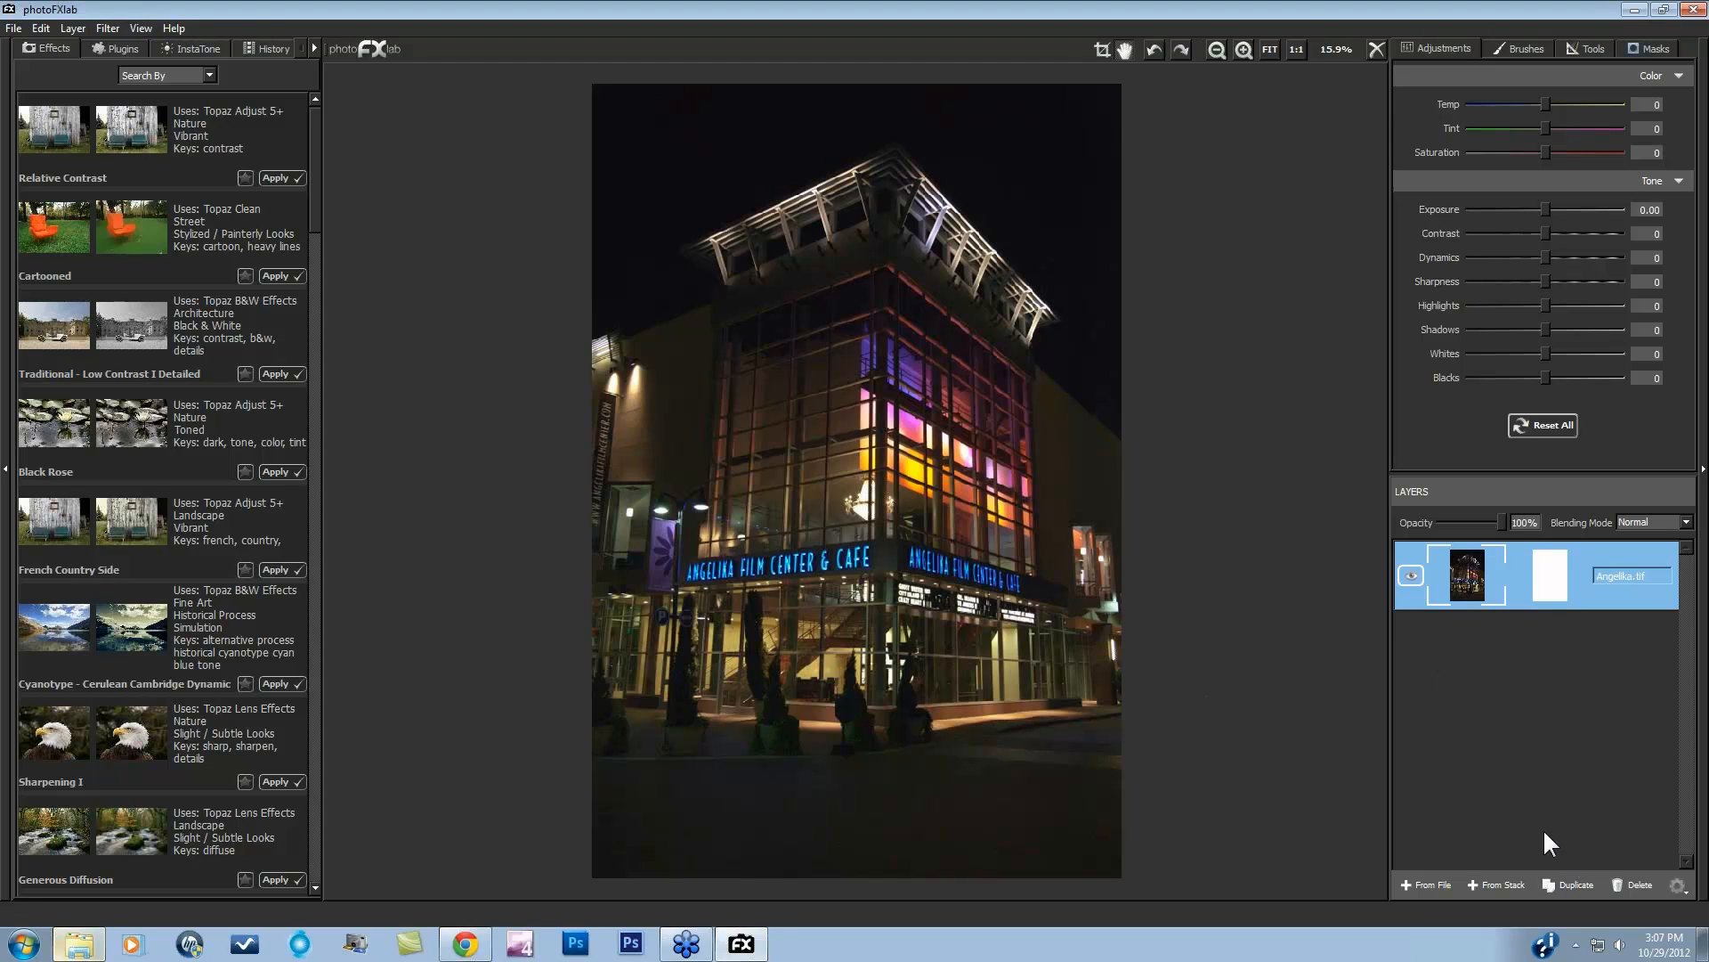
Step: Duplicate the Angelika.tif layer and open the copy in the Topaz DeNoise 5 plugin
click(1571, 883)
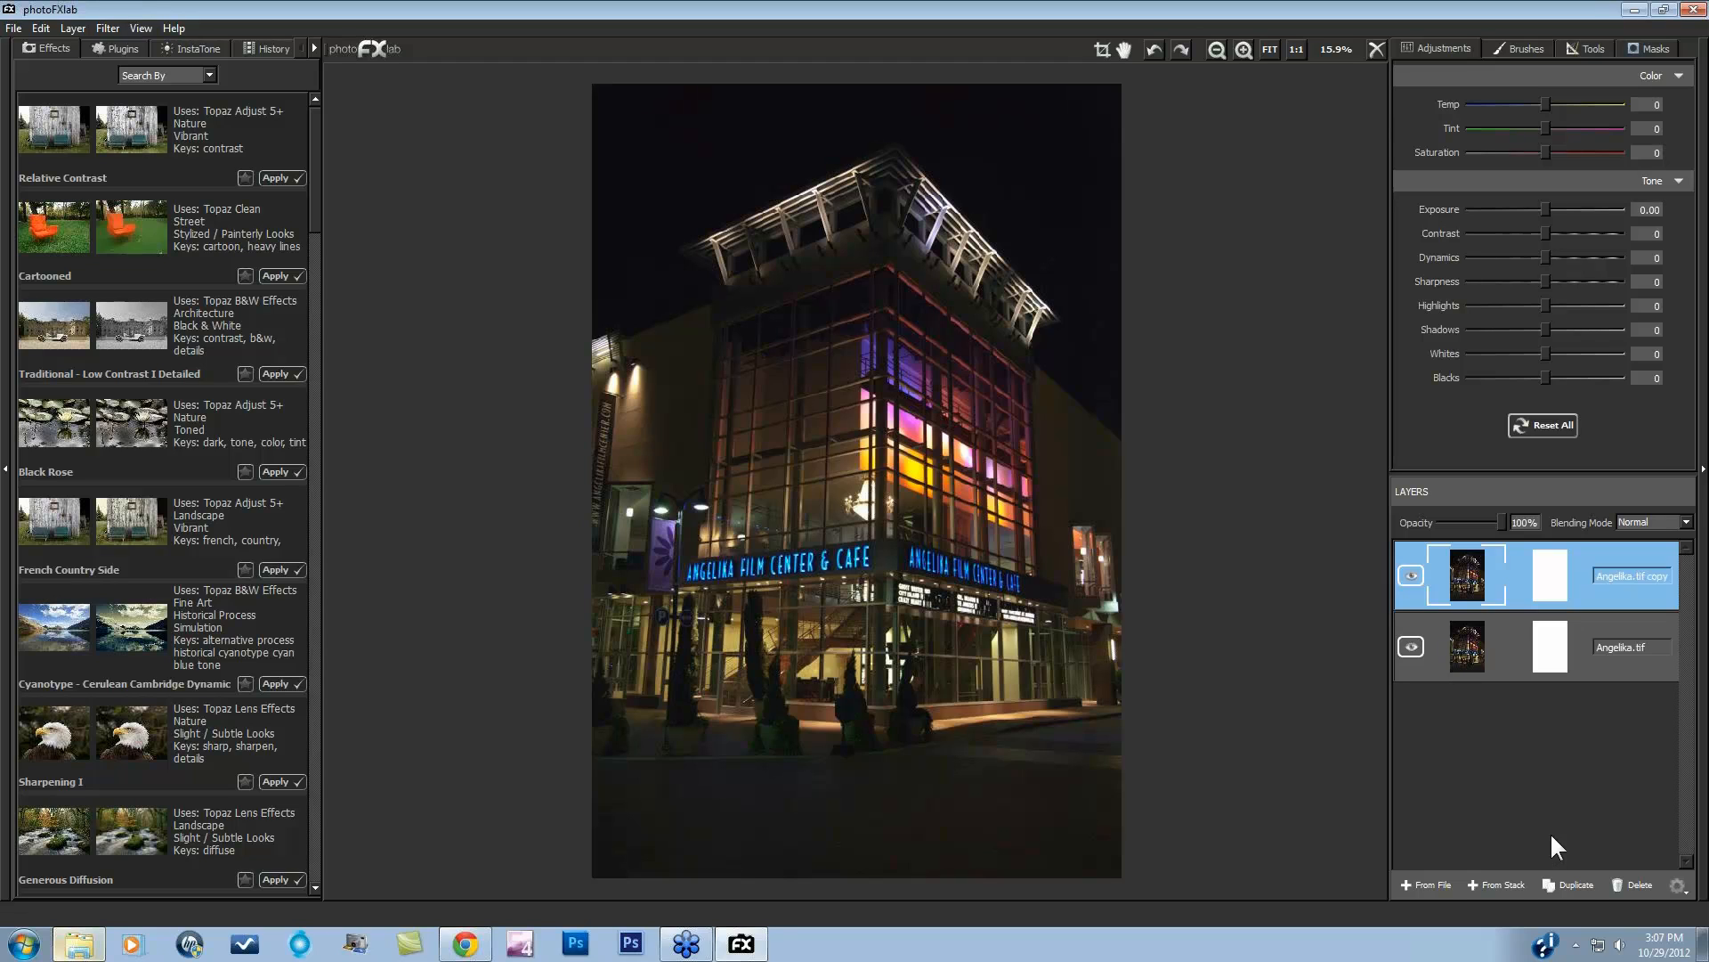
click(121, 53)
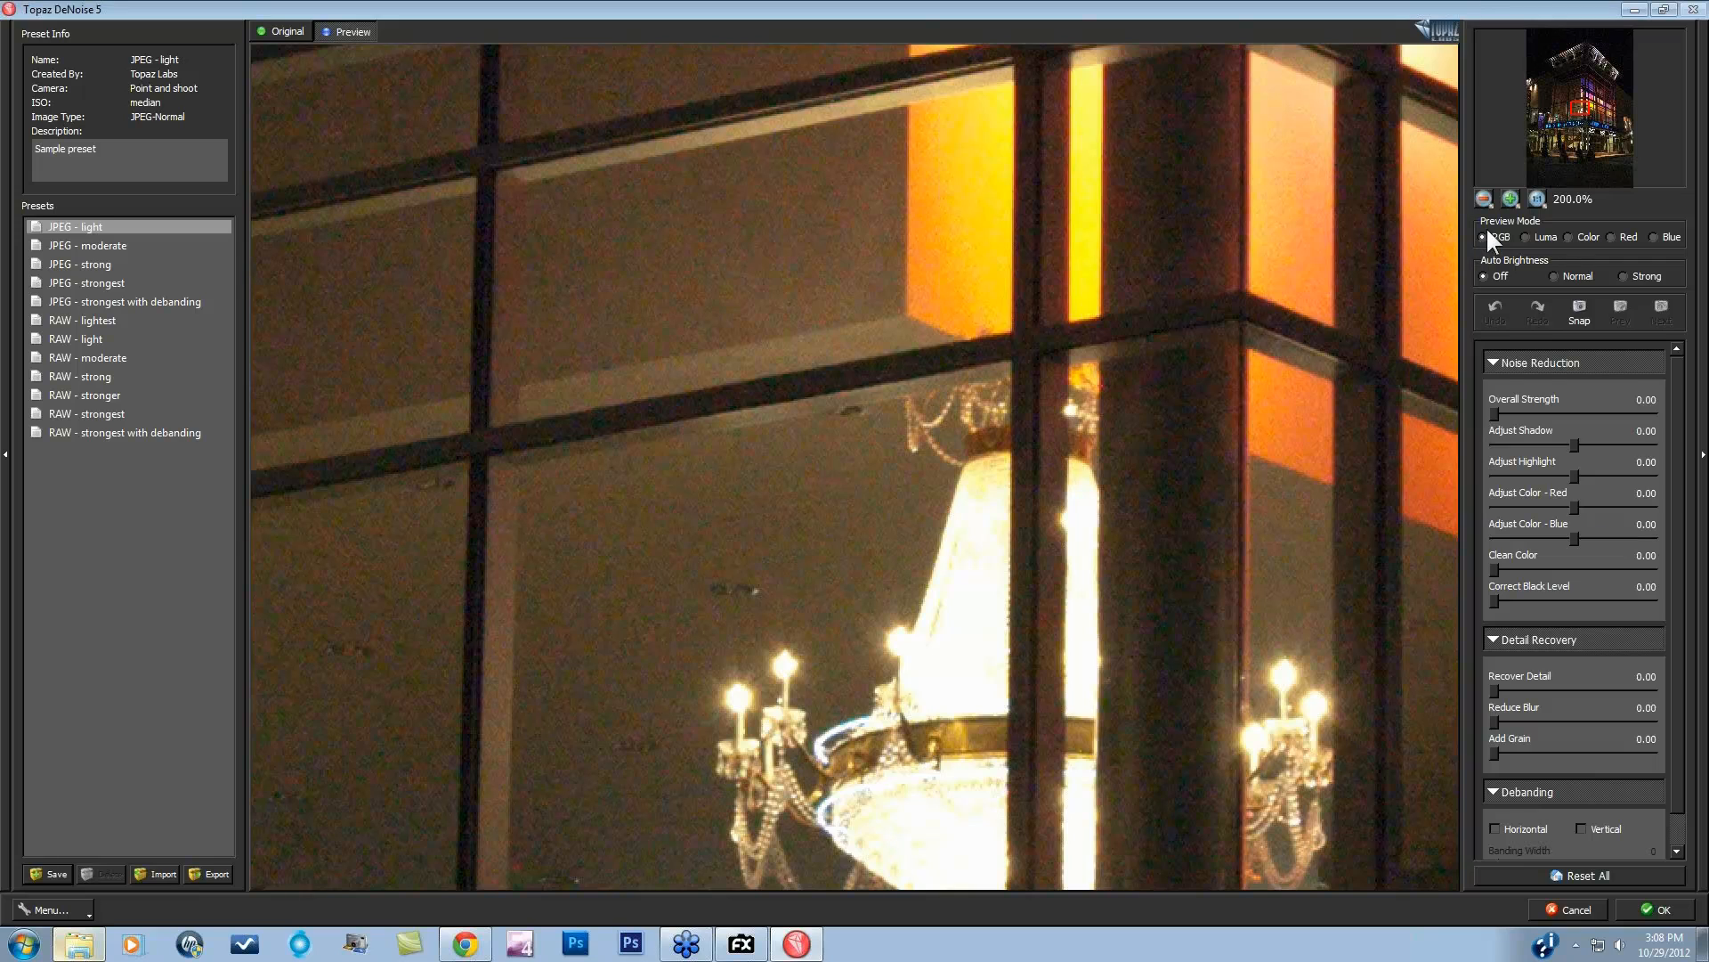
Step: Try the JPEG - strong and JPEG - moderate presets against the original and reset all settings
click(1594, 874)
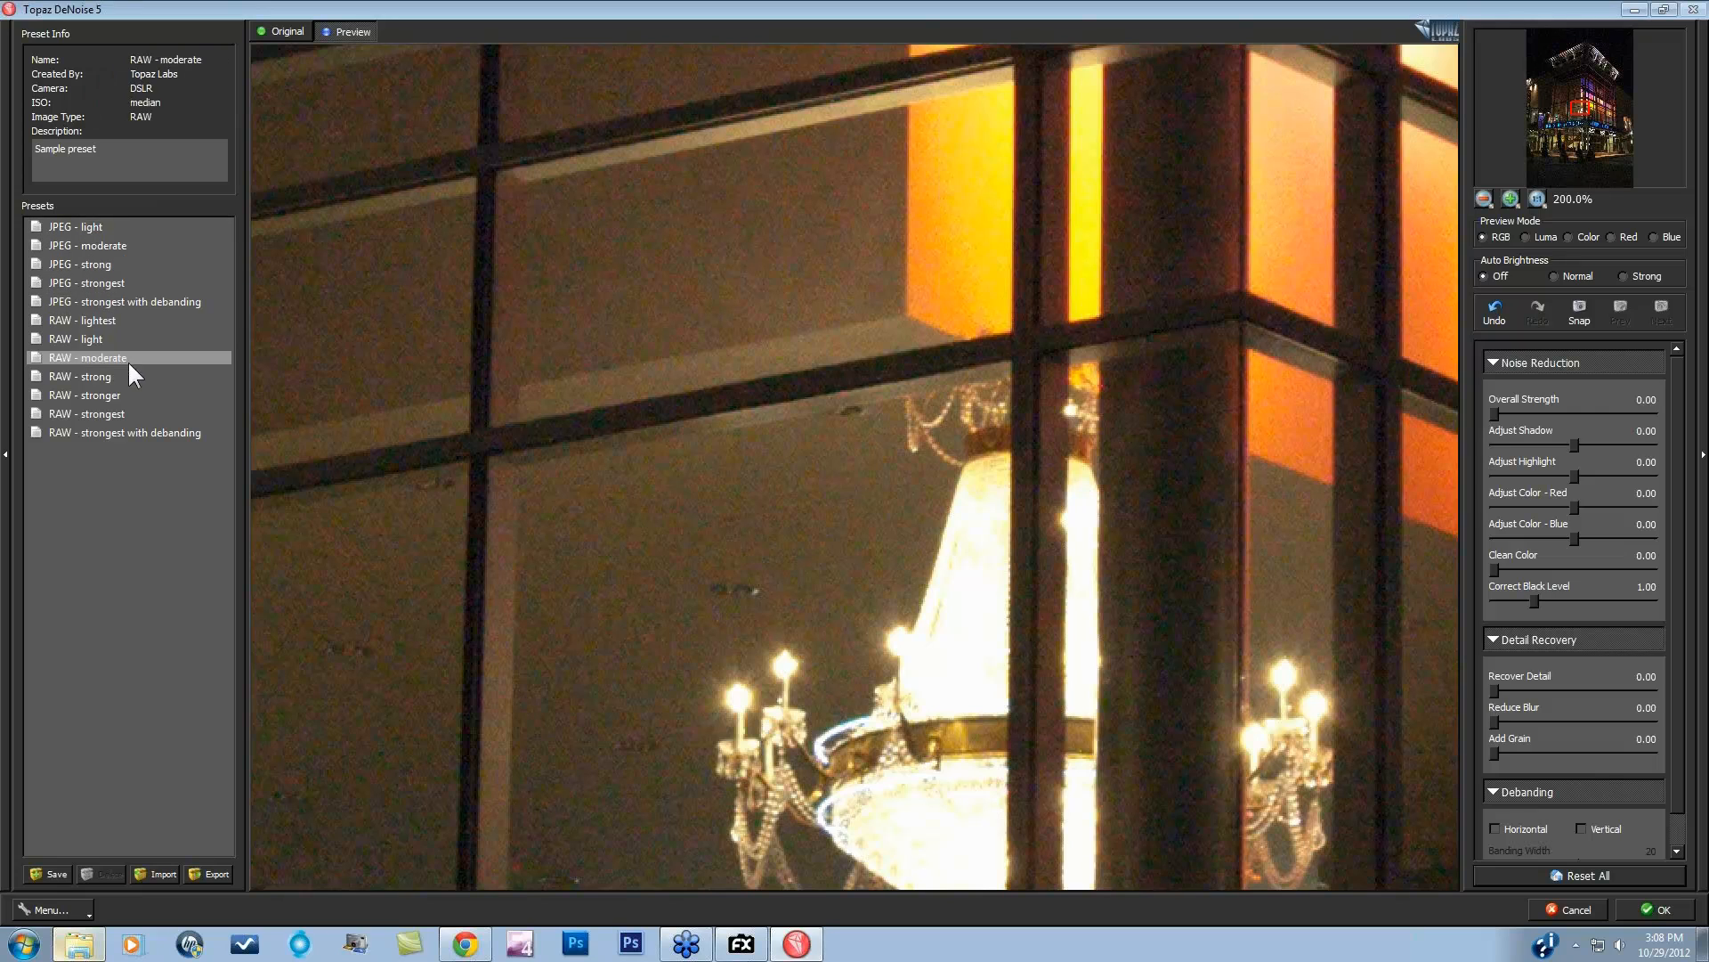
click(87, 264)
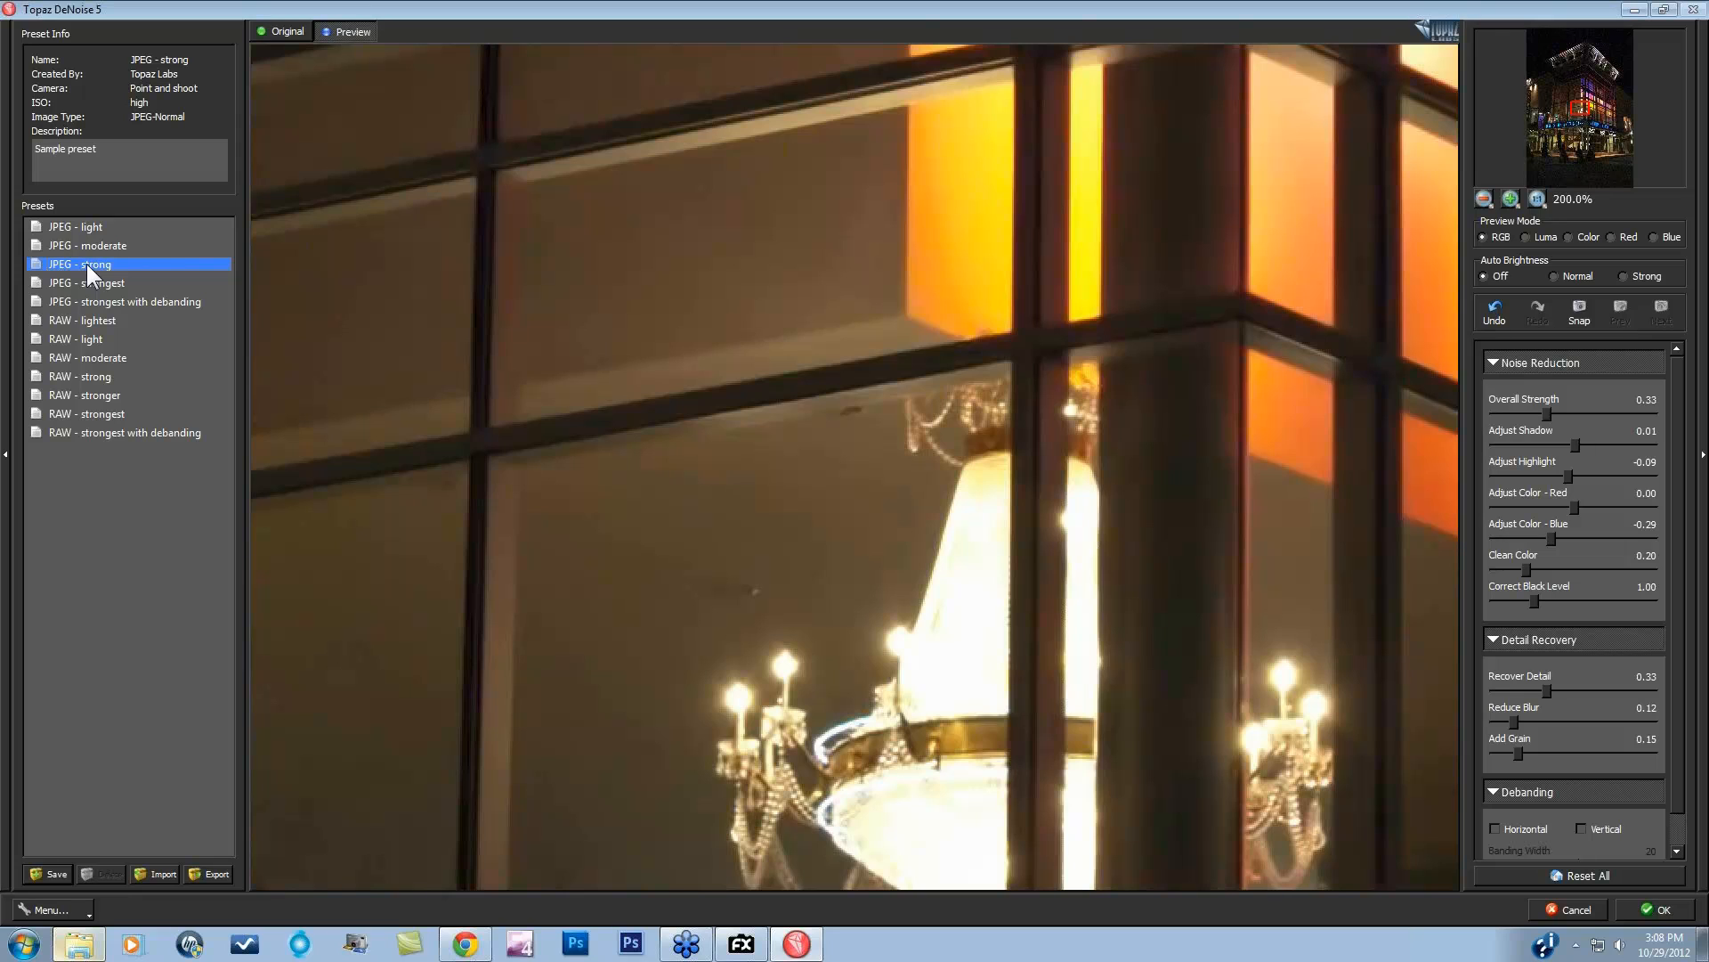
click(676, 349)
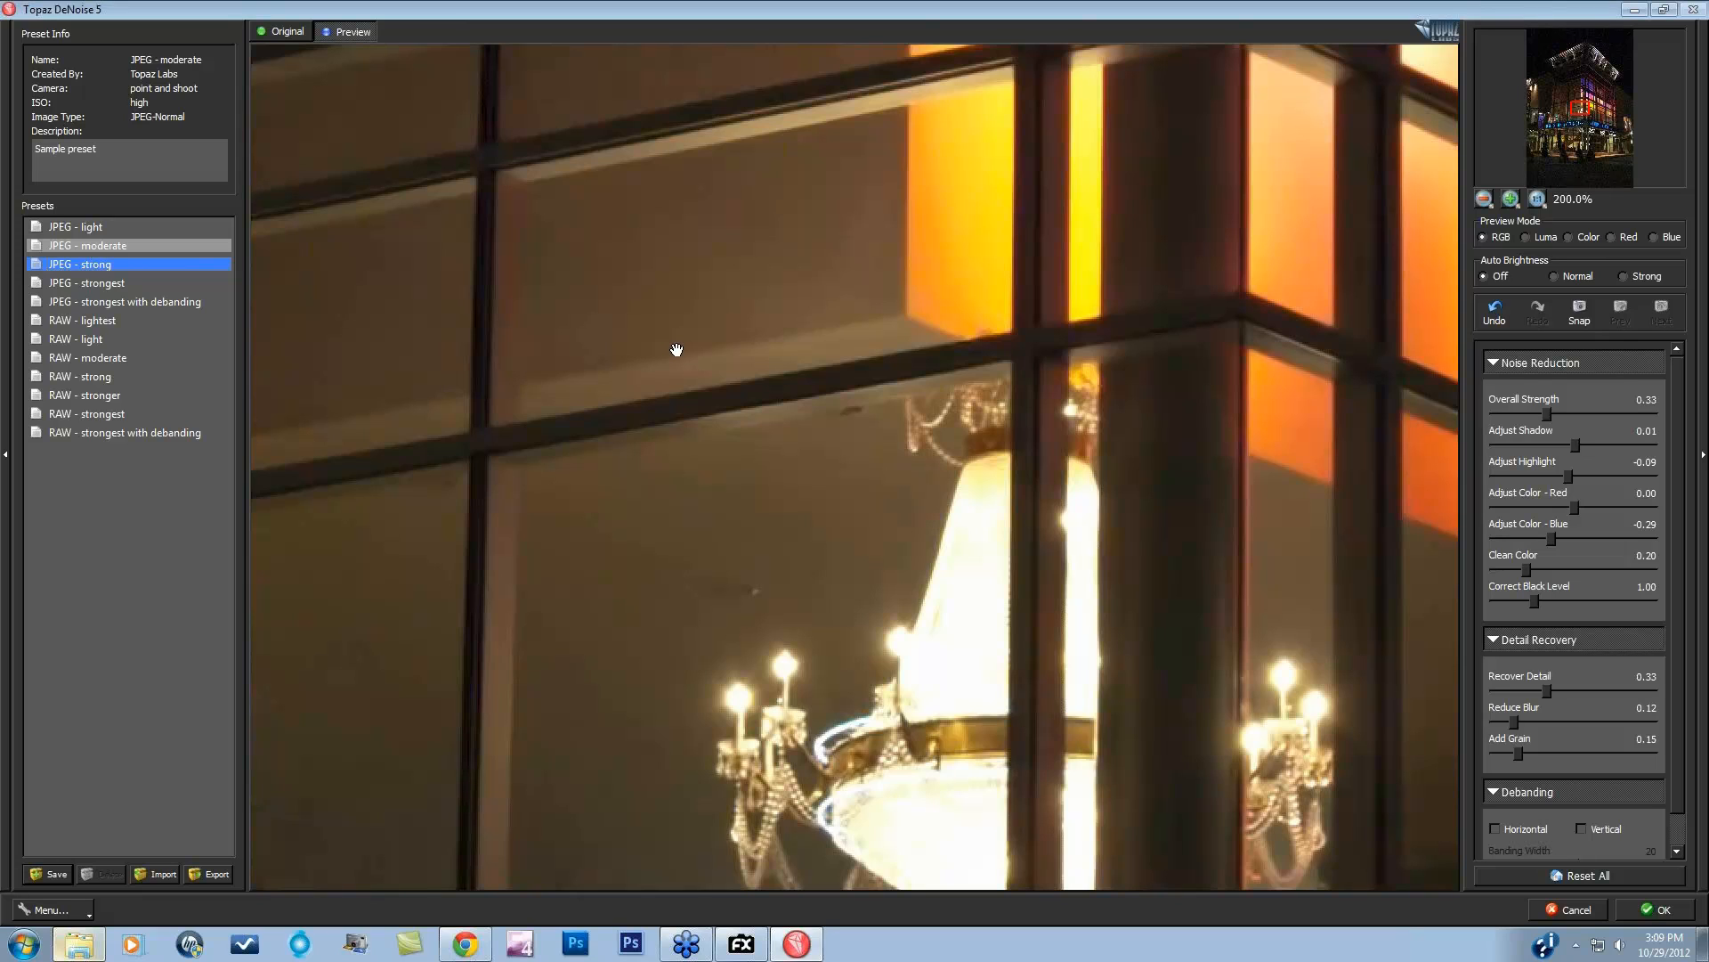
click(117, 245)
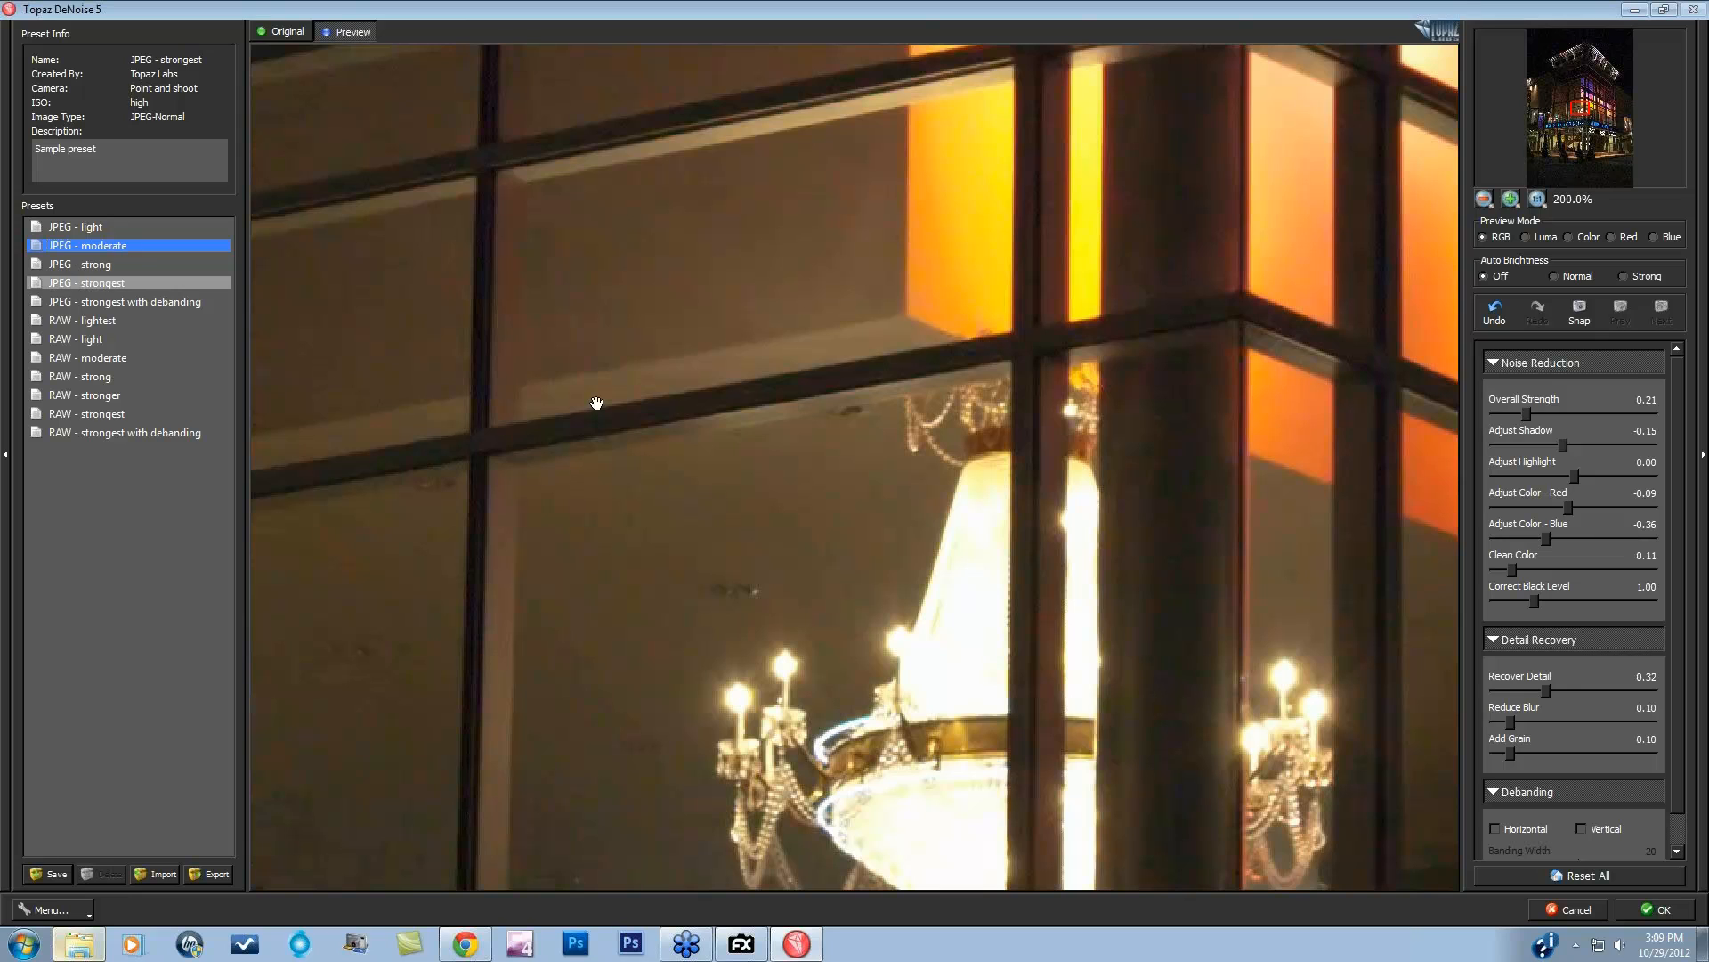
click(707, 435)
click(1569, 873)
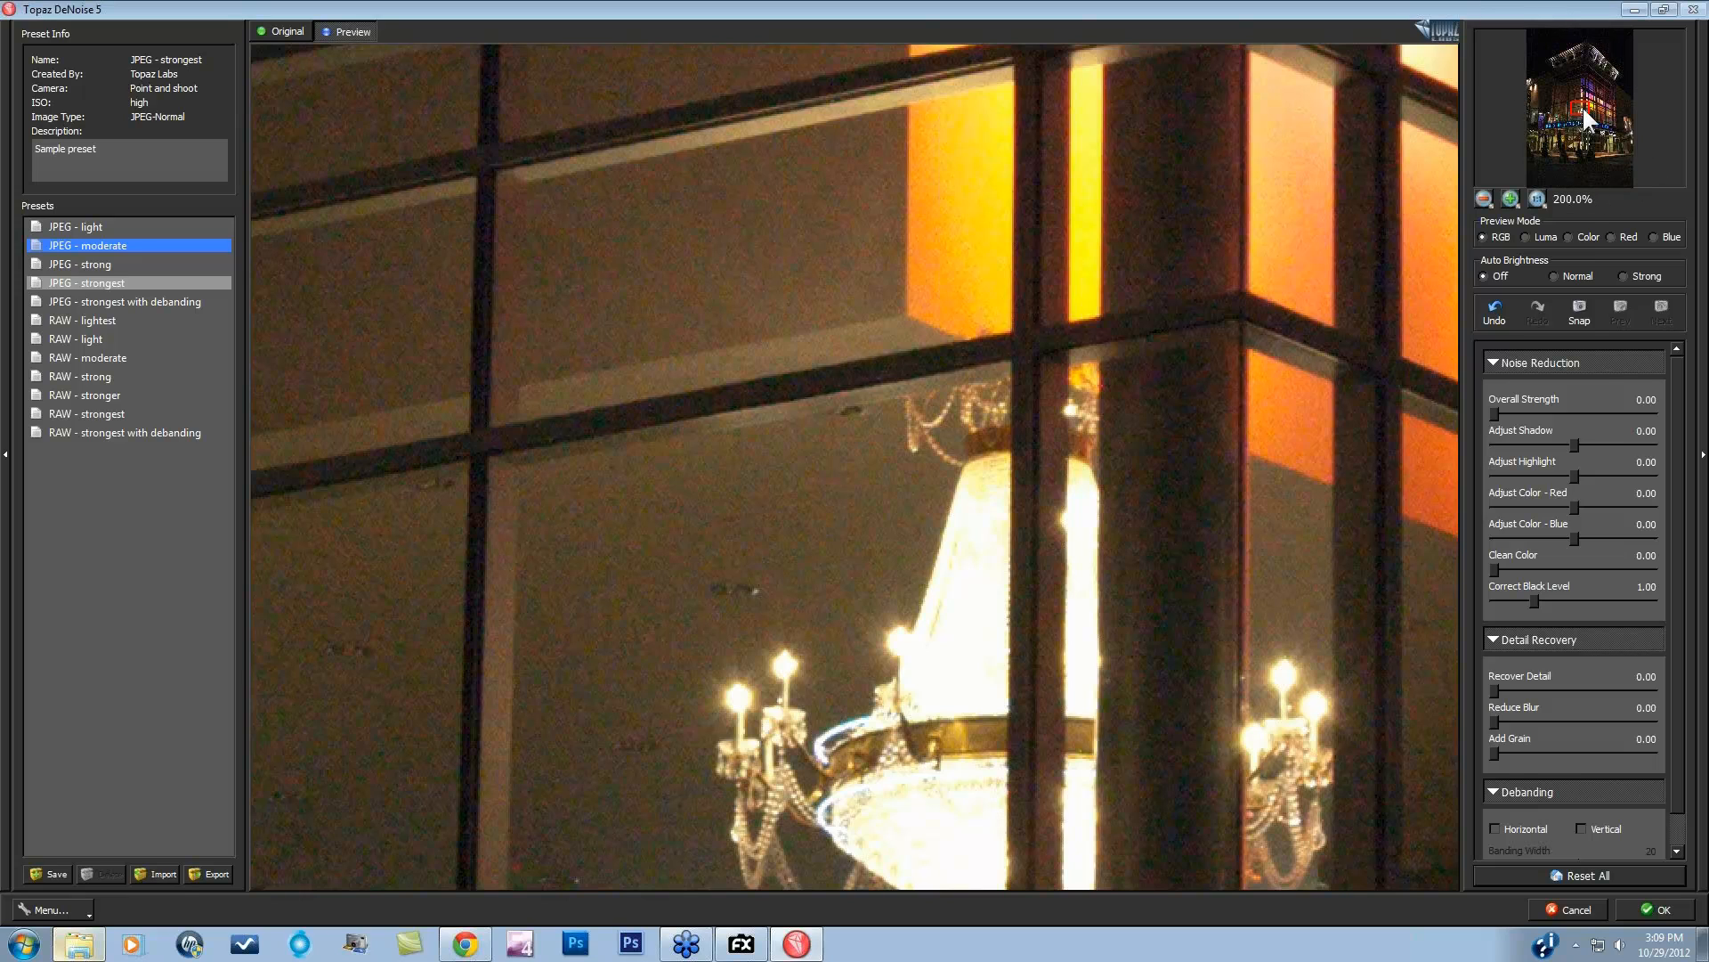
Step: Examine the noise around the chandelier and cafe sign at 100%, 200% and 300% zoom
mouse_move(1583, 116)
mouse_down()
mouse_move(1597, 102)
mouse_move(1574, 112)
mouse_up()
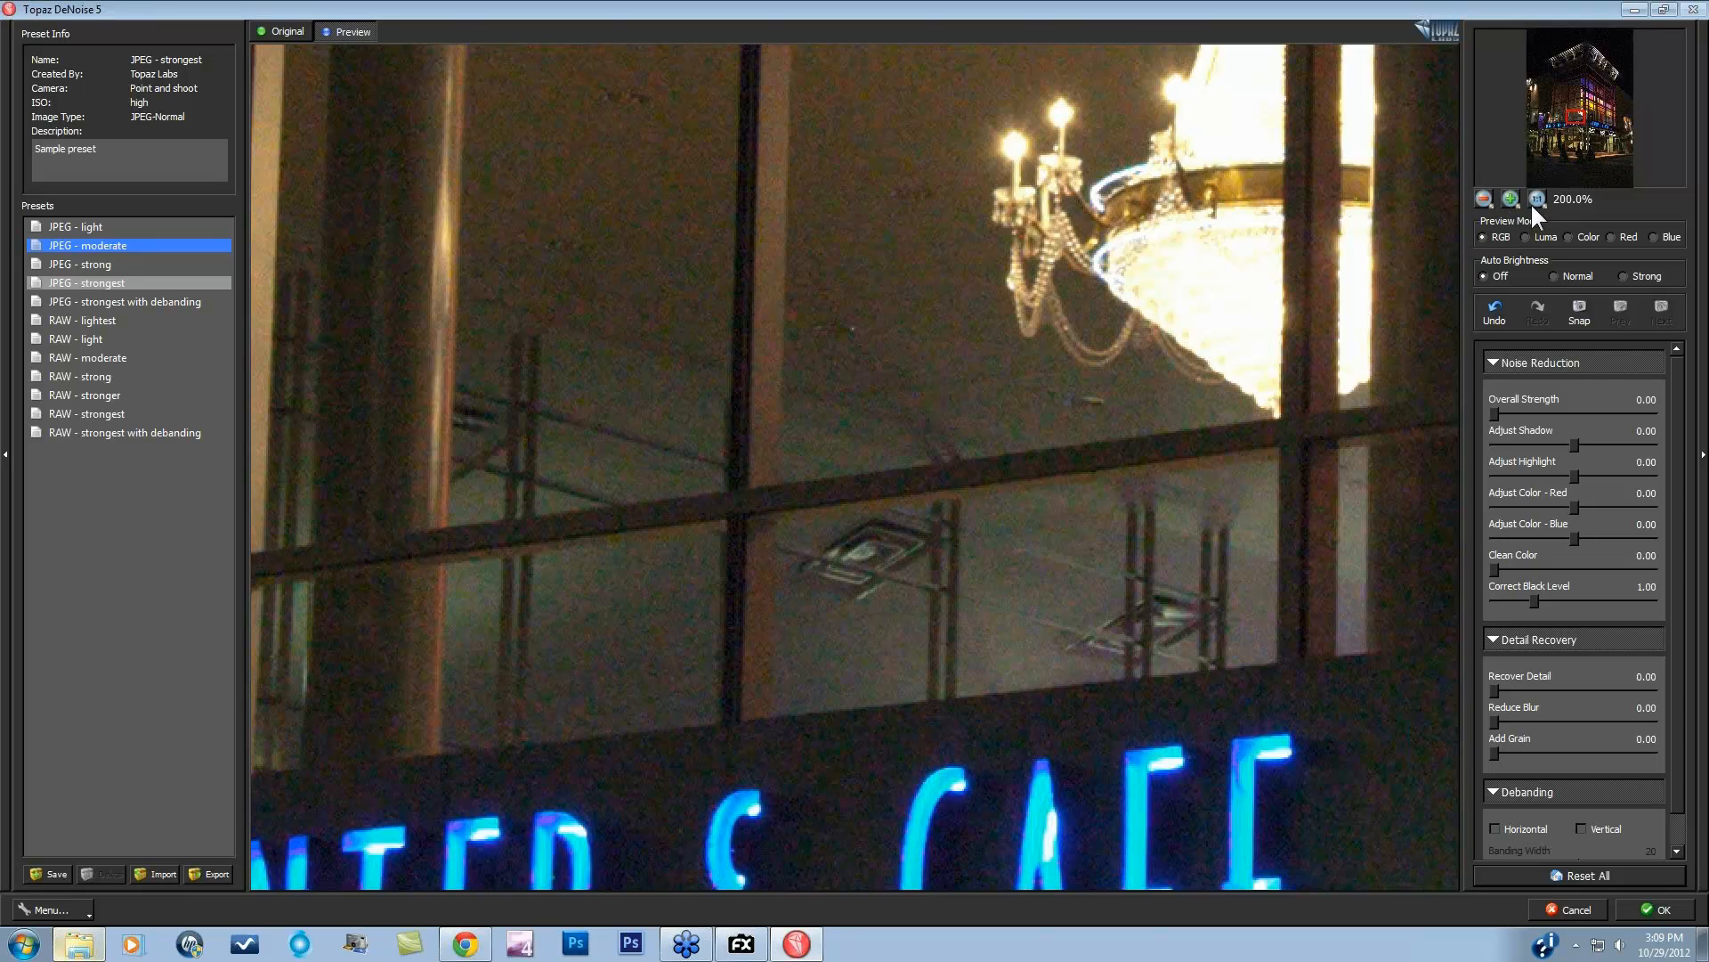
click(1482, 197)
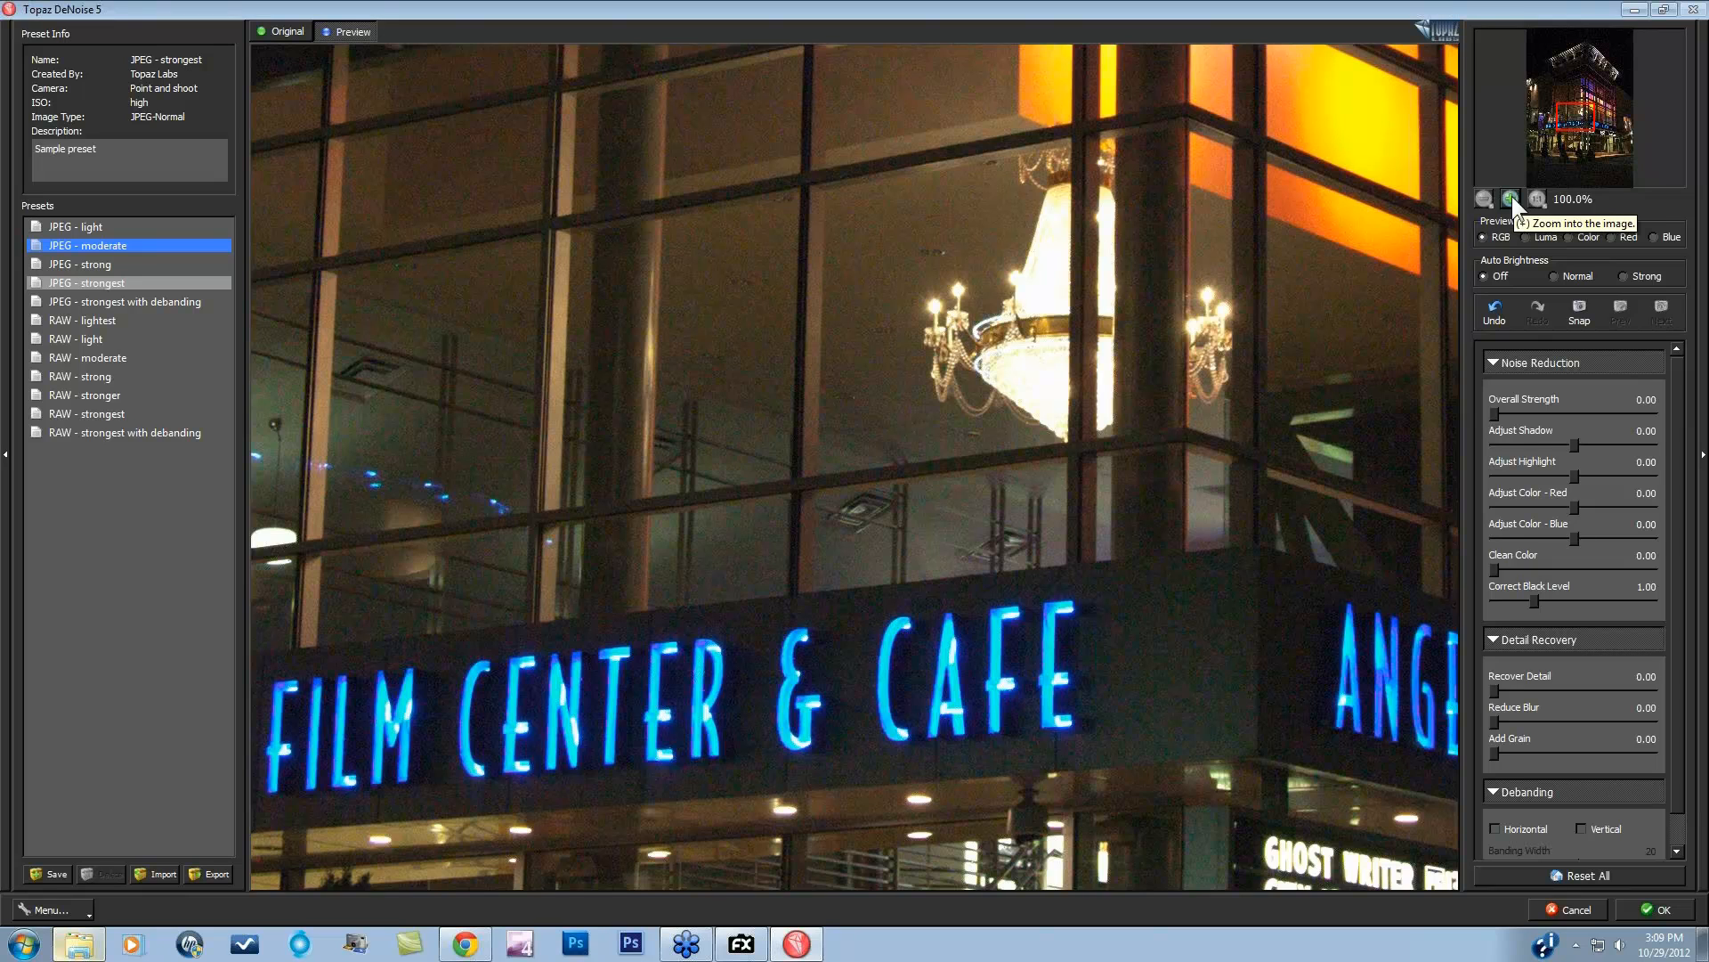
click(1511, 198)
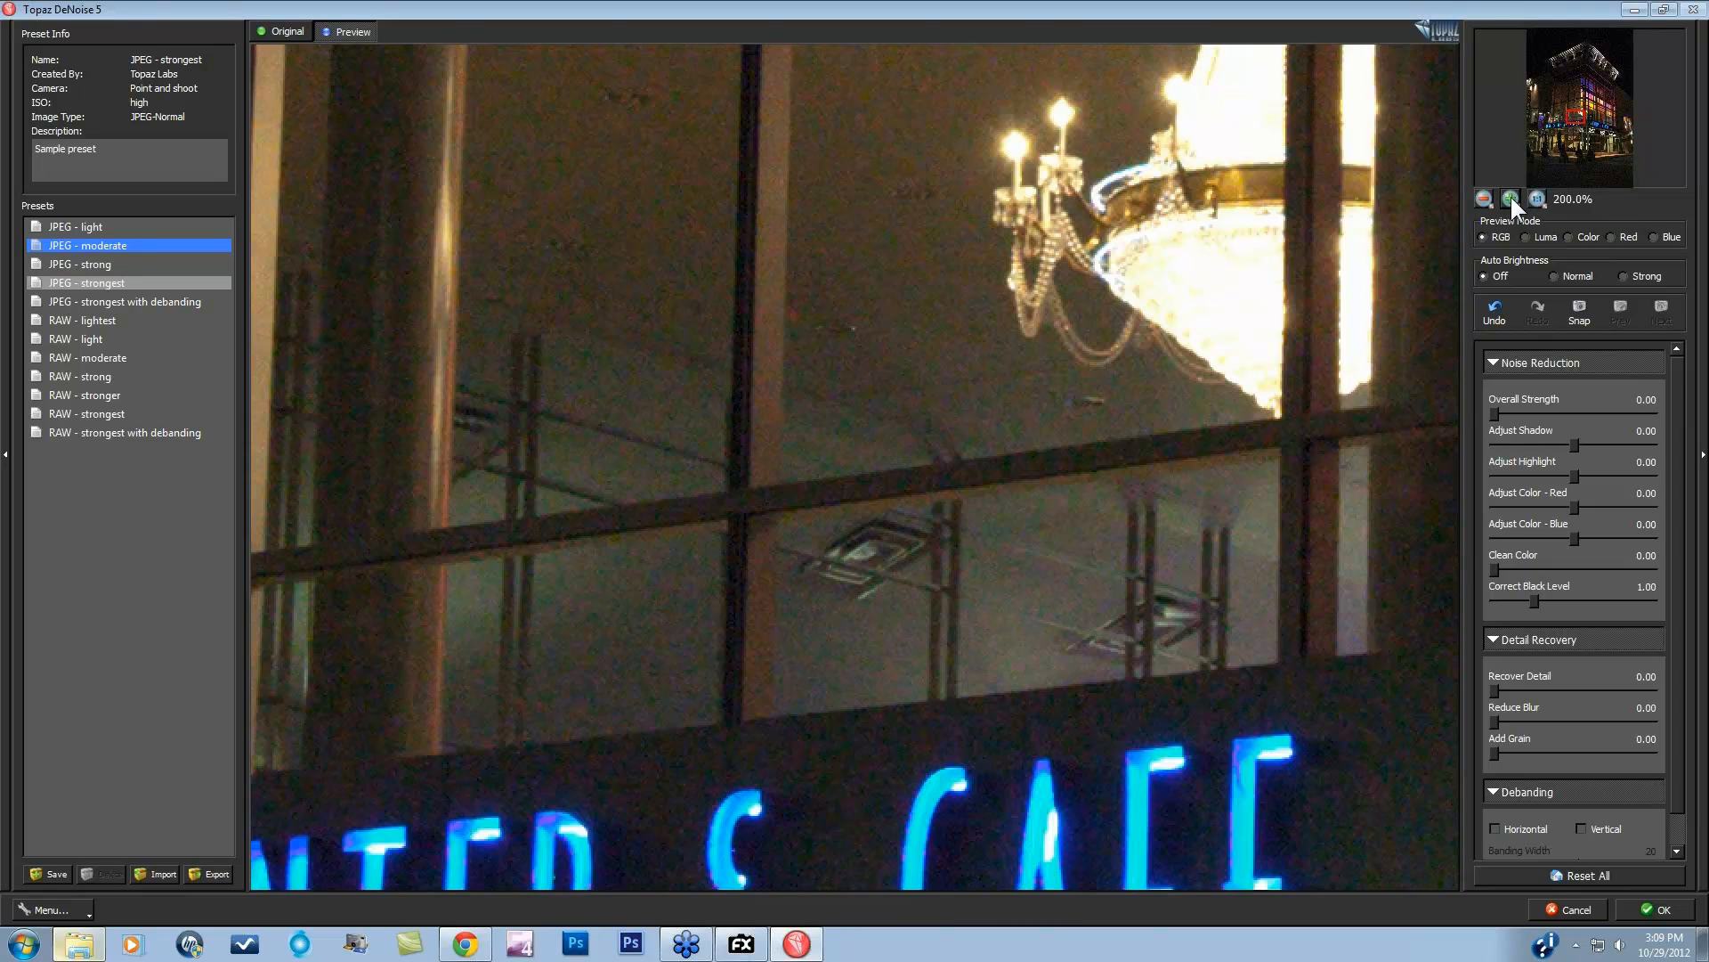
click(1510, 198)
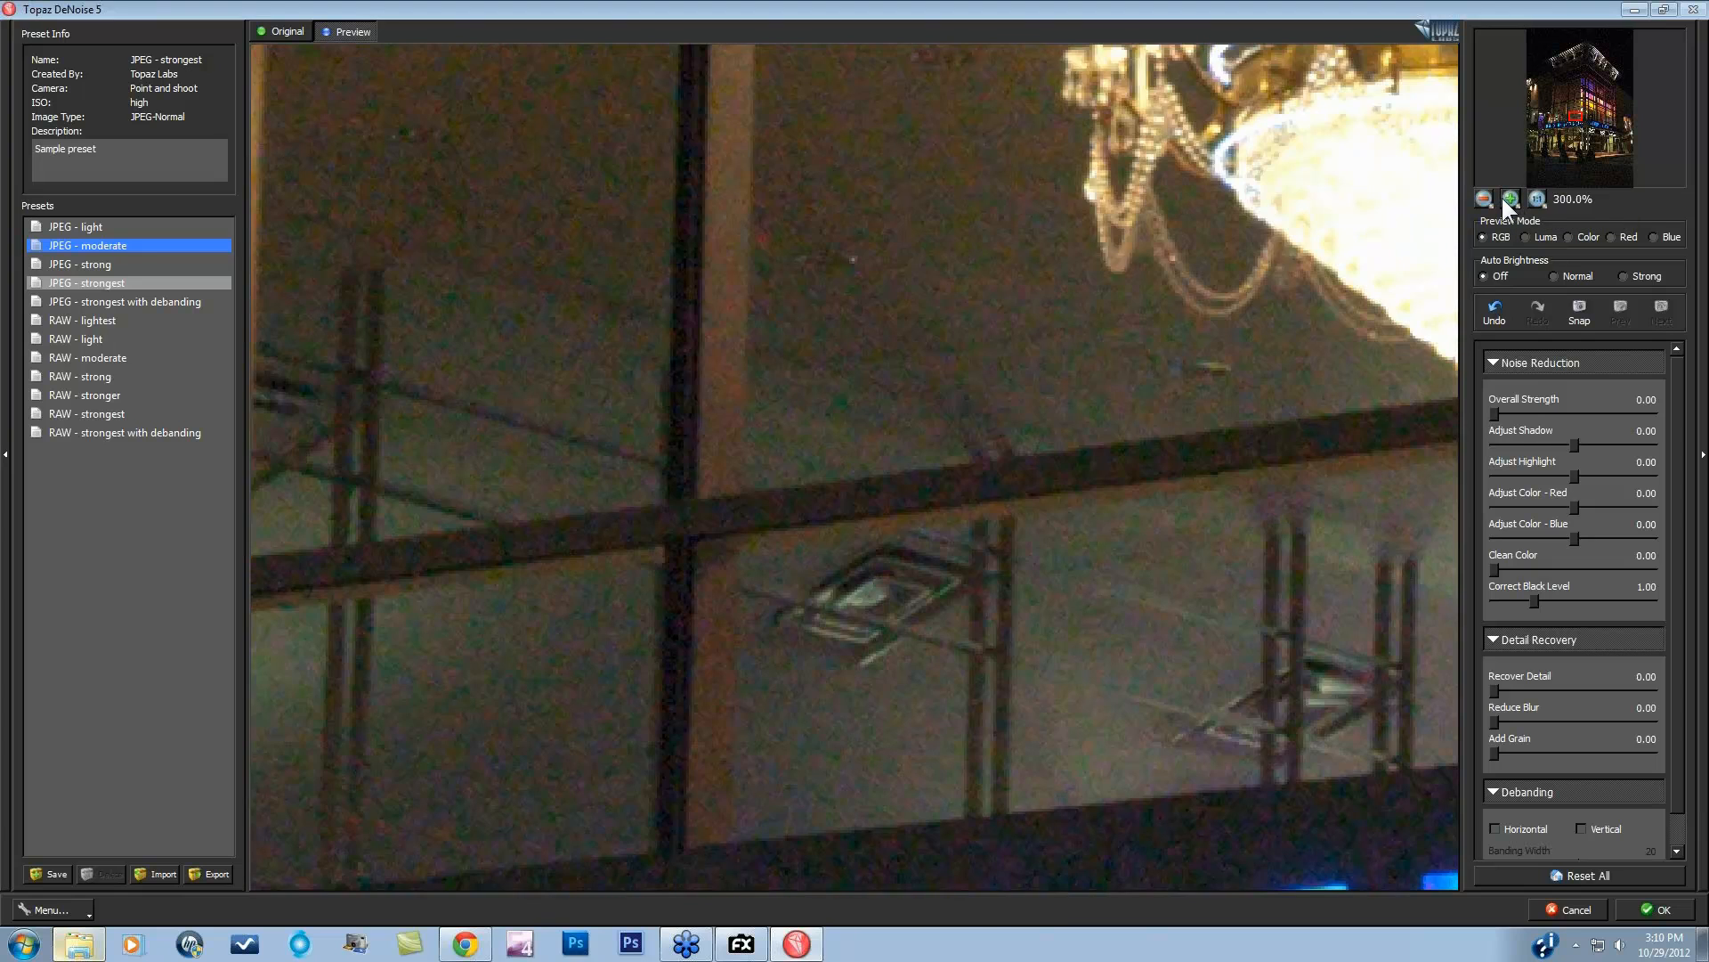
click(1483, 196)
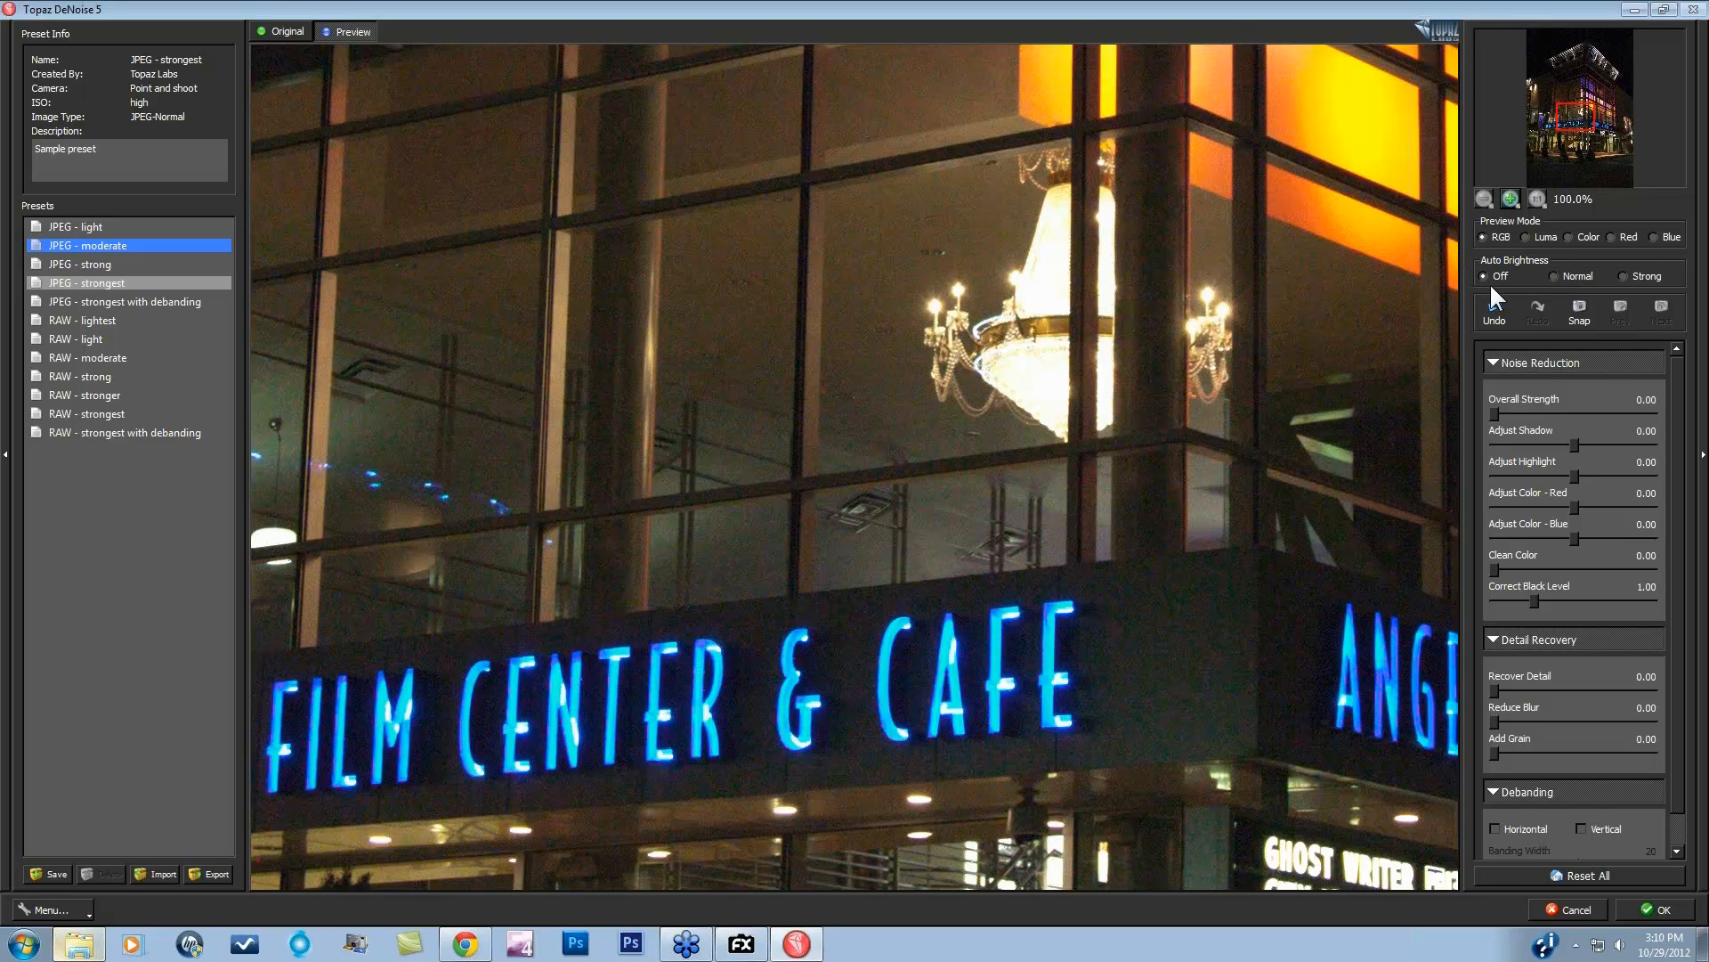
Step: Preview the image noise with Auto Brightness set to Normal and to Strong
click(1554, 275)
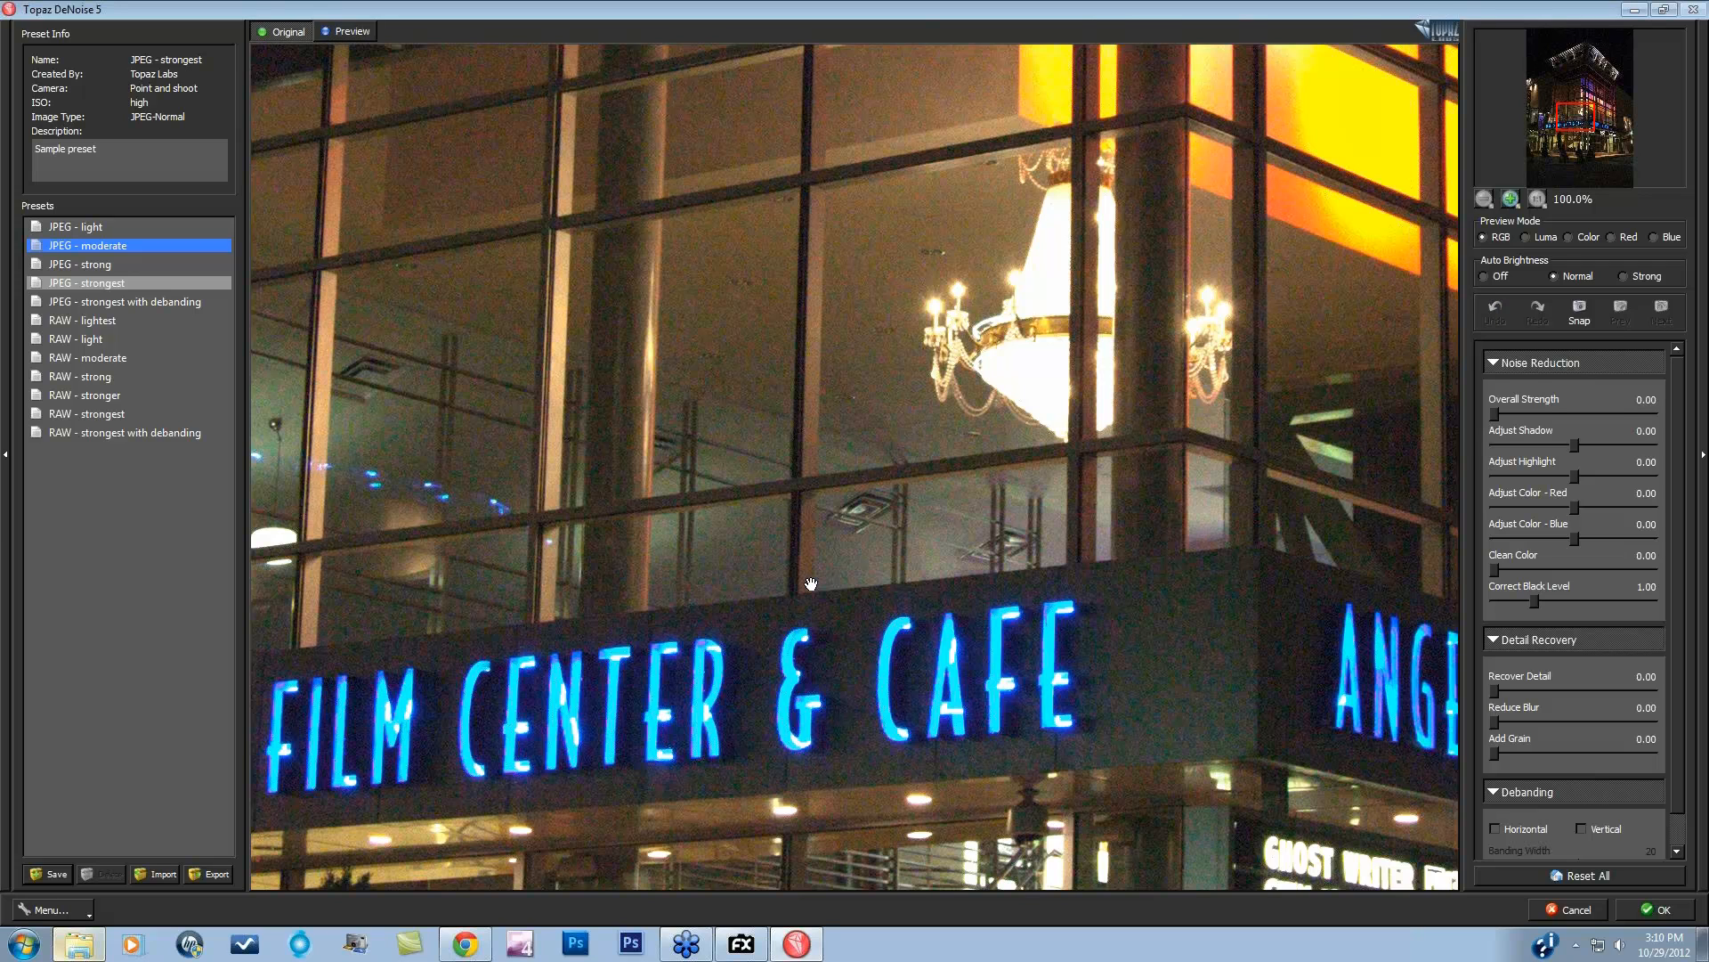
click(1622, 273)
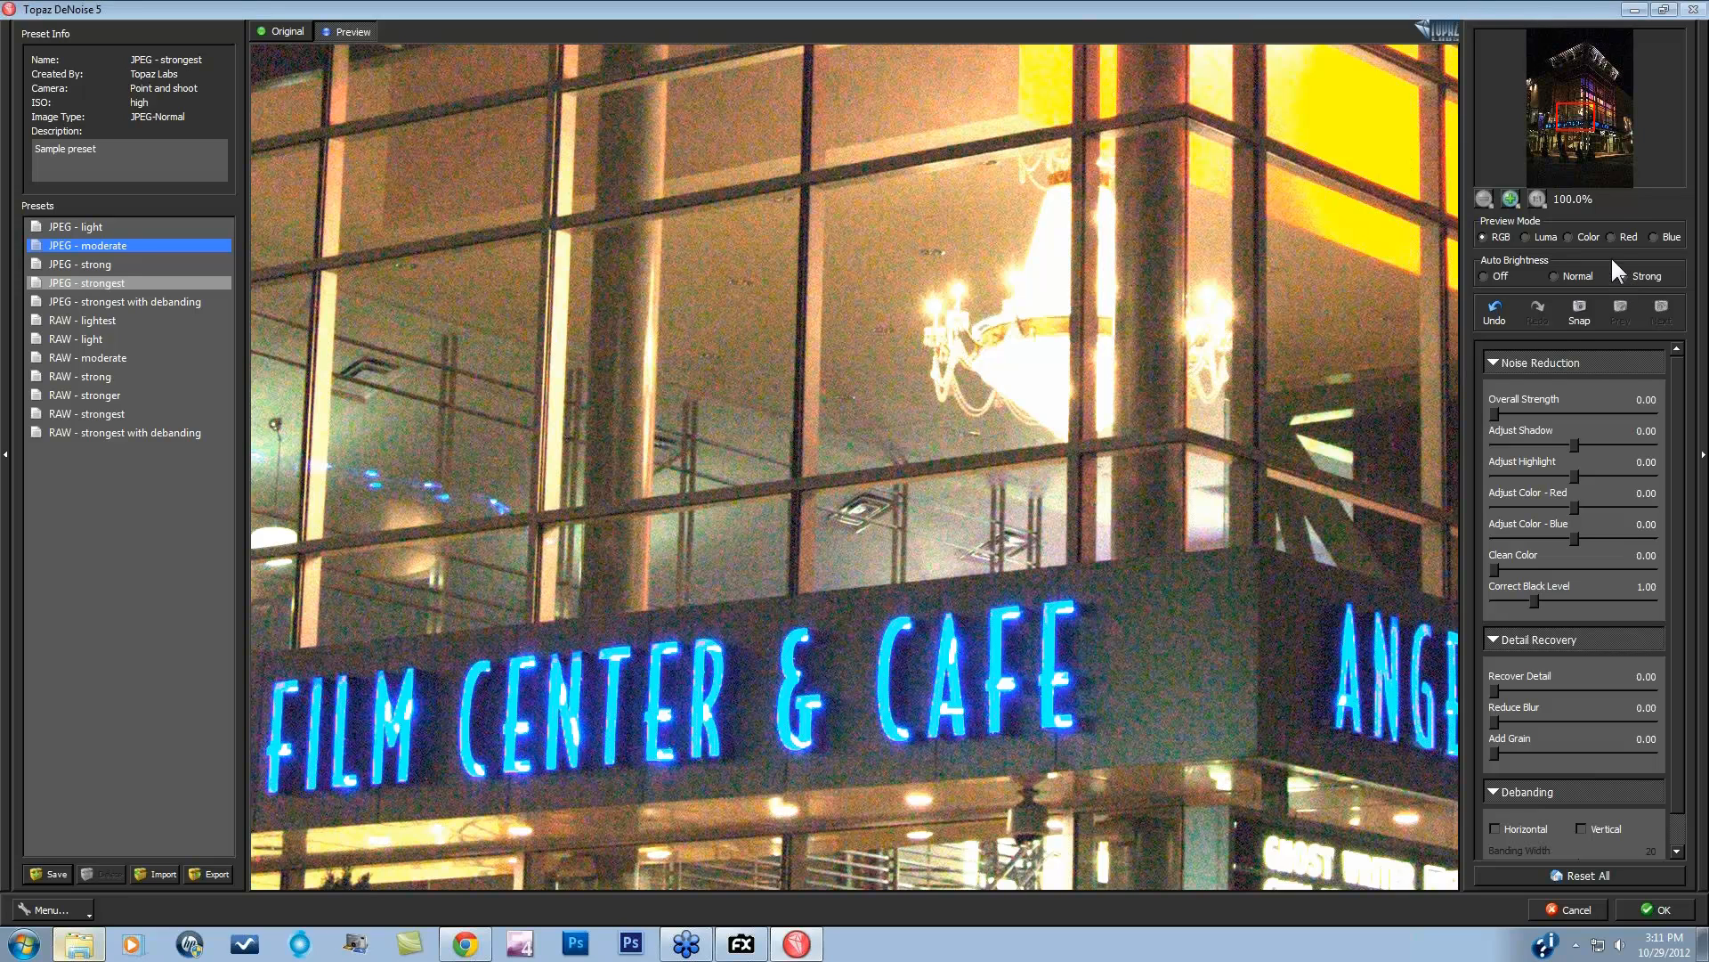
Step: Bring the chandelier and cafe sign into the preview and collapse the Detail Recovery and Debanding sections
drag(1576, 114, 1573, 111)
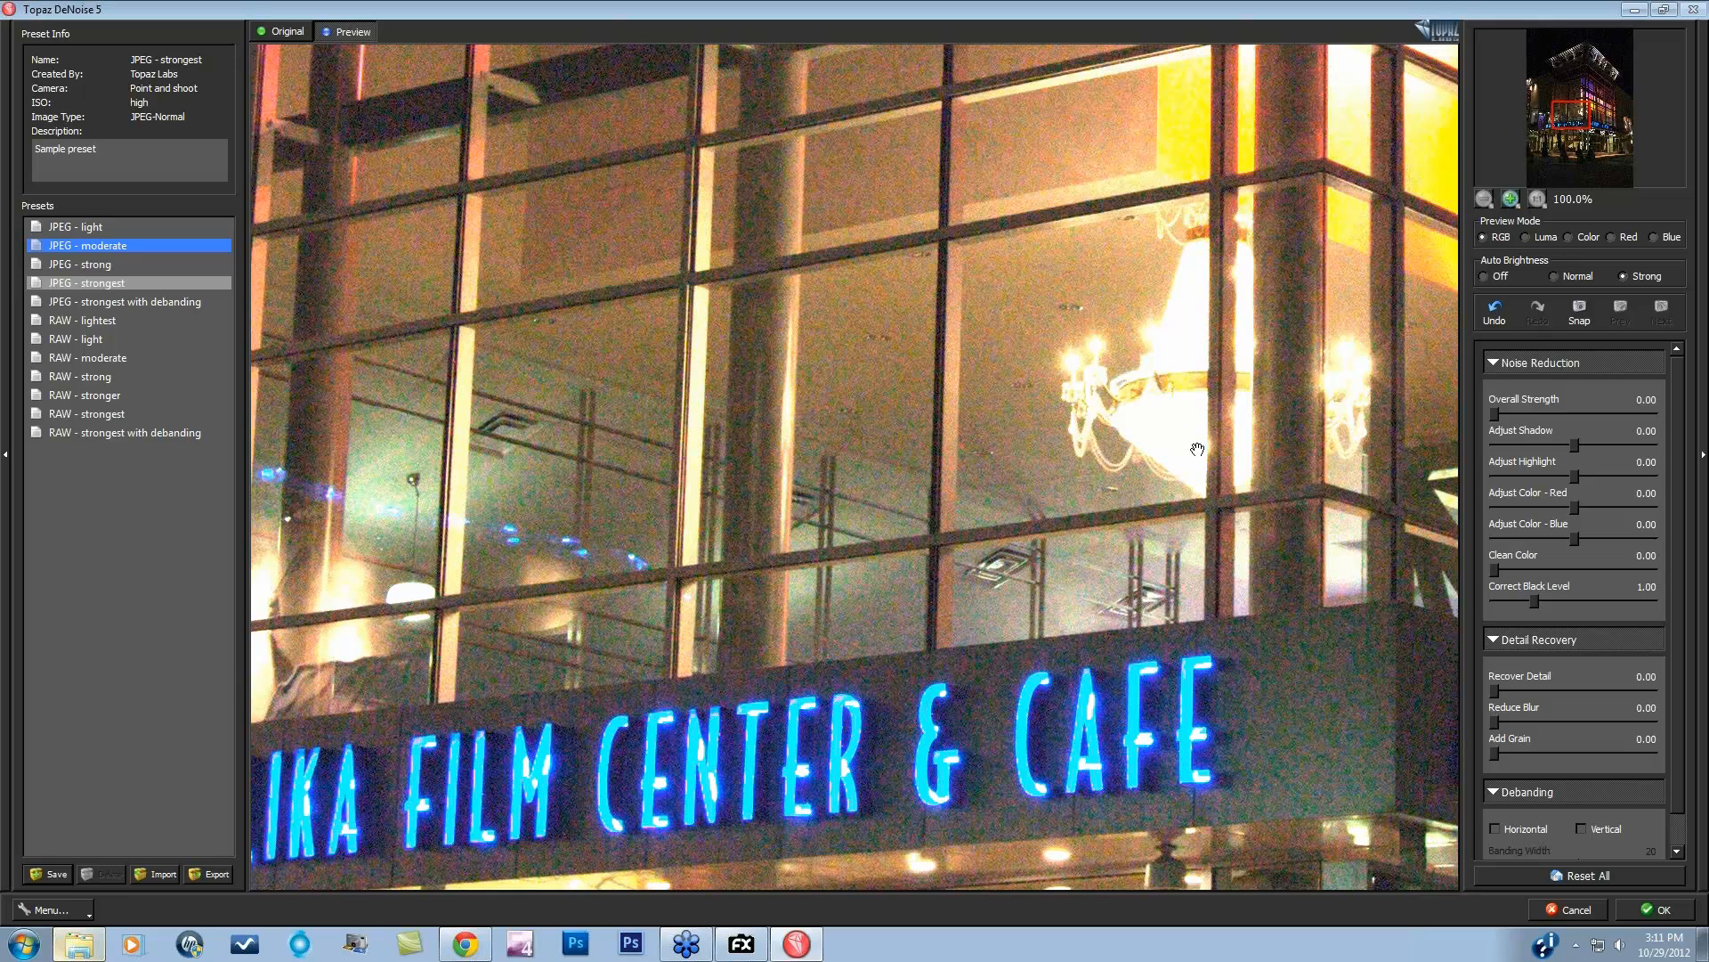
click(926, 478)
click(1501, 636)
click(1494, 666)
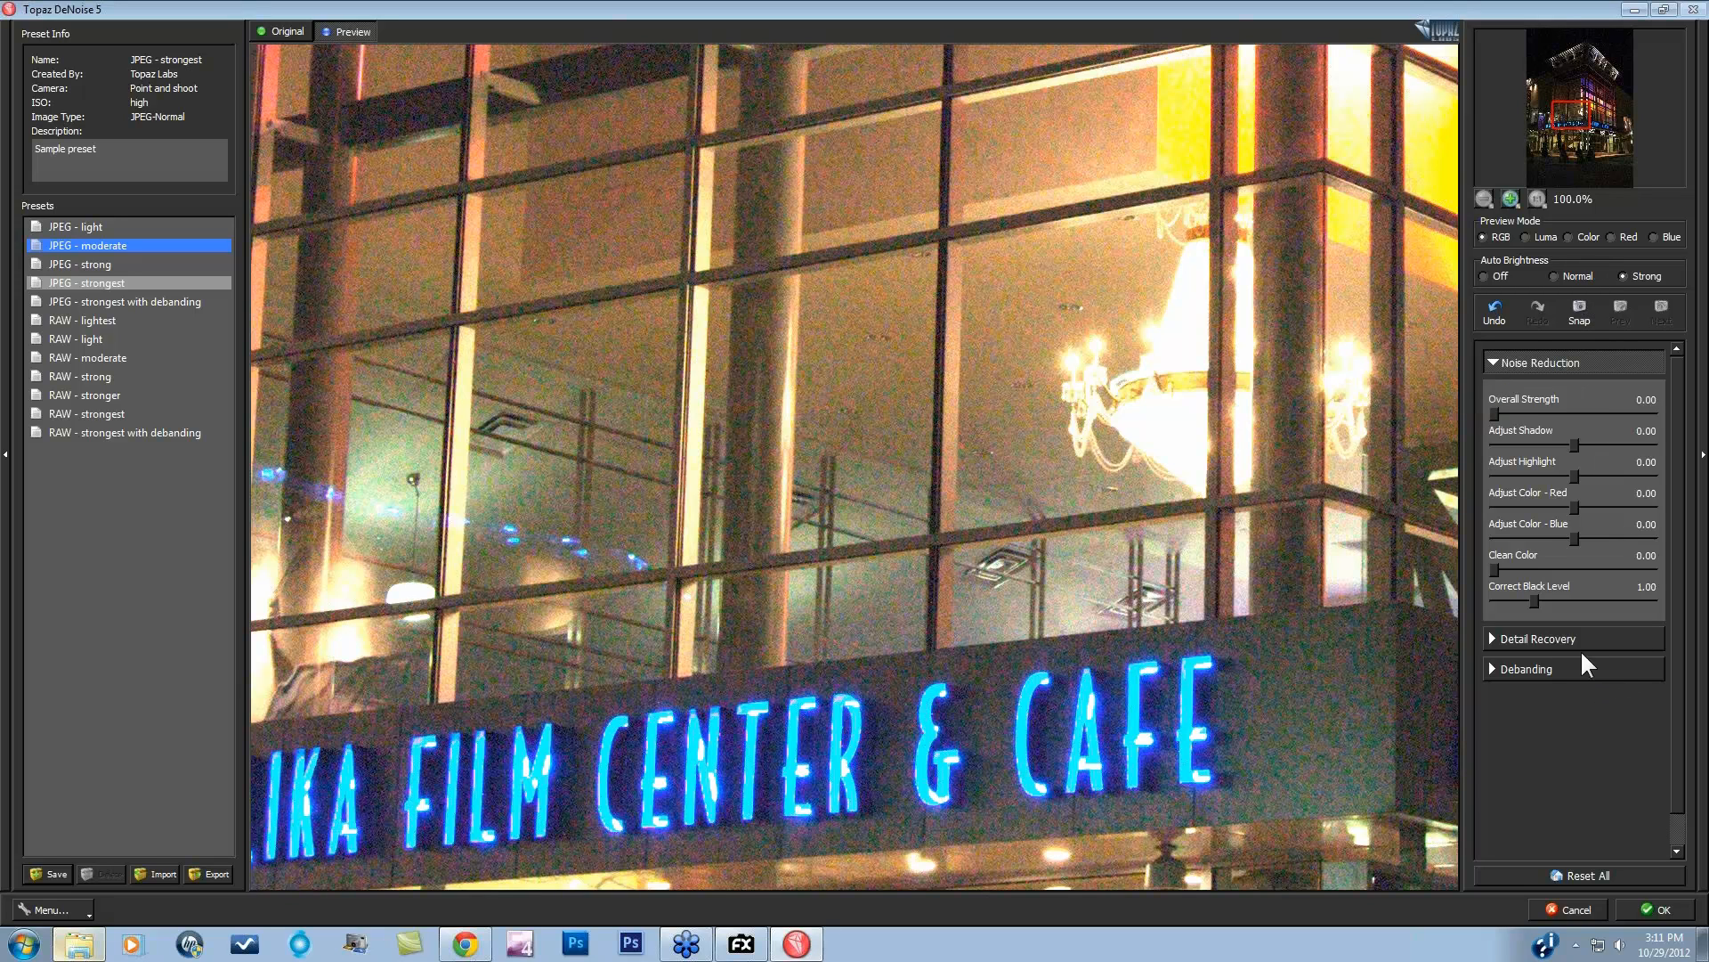
Step: Preview the luminance only, set Overall Strength to 0.11 and compare the result with the original
click(1525, 235)
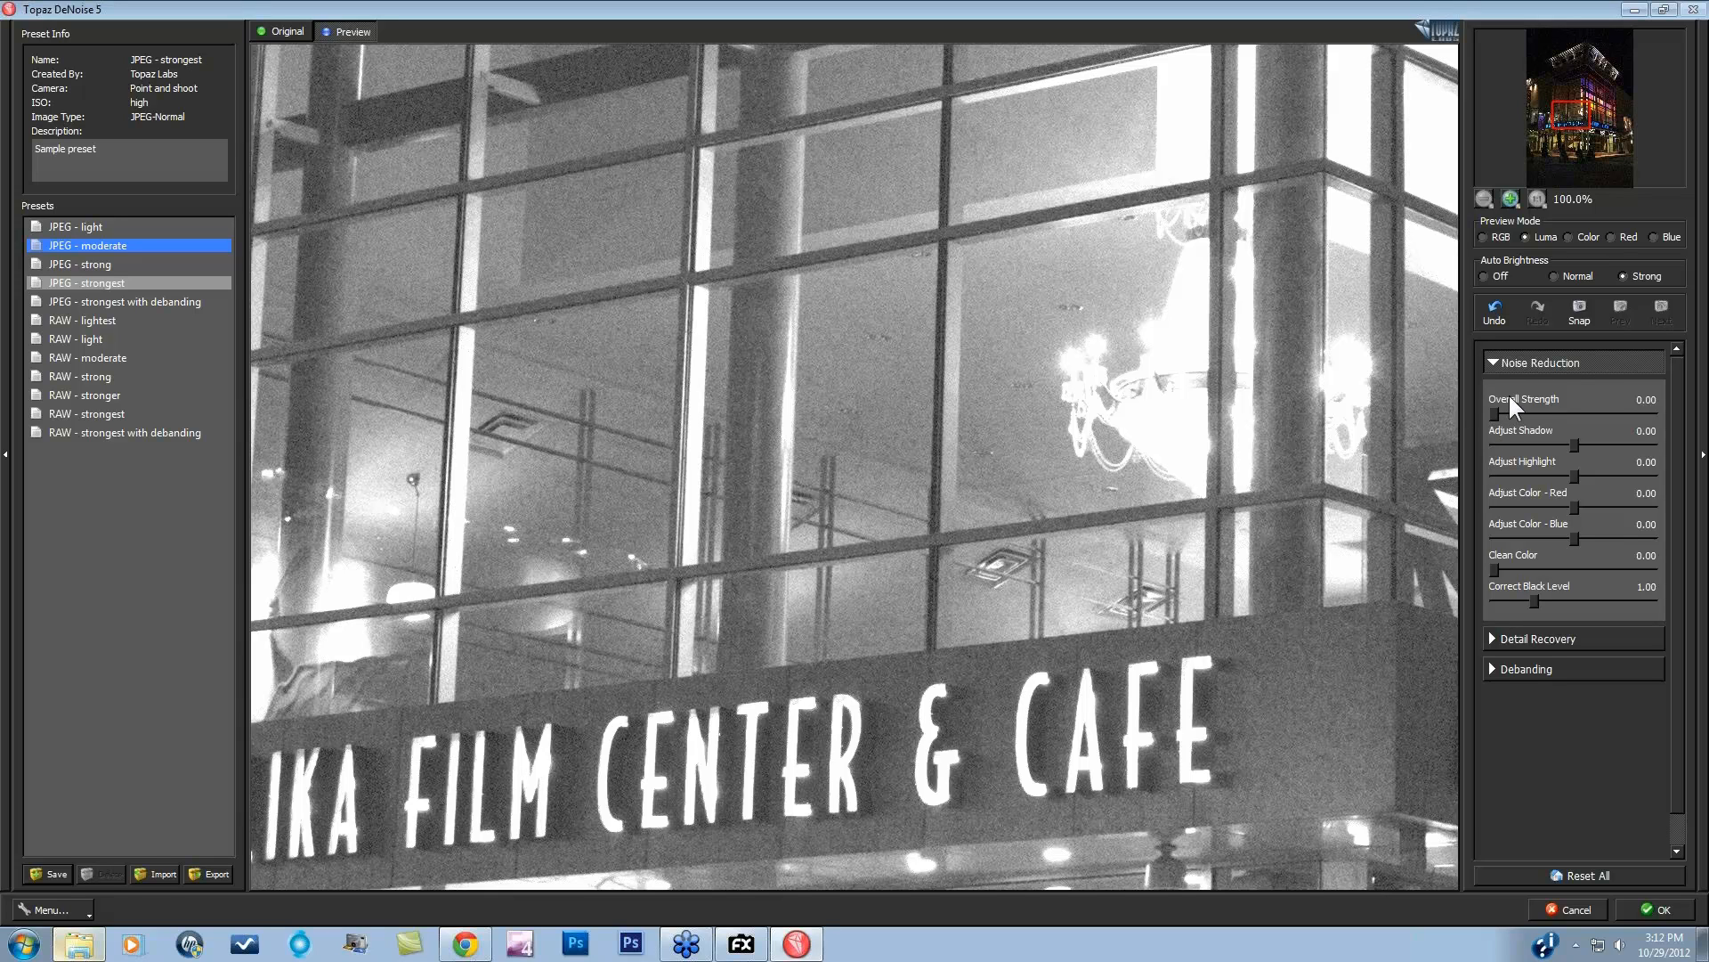
click(1513, 363)
click(1501, 365)
drag(1492, 414, 1506, 415)
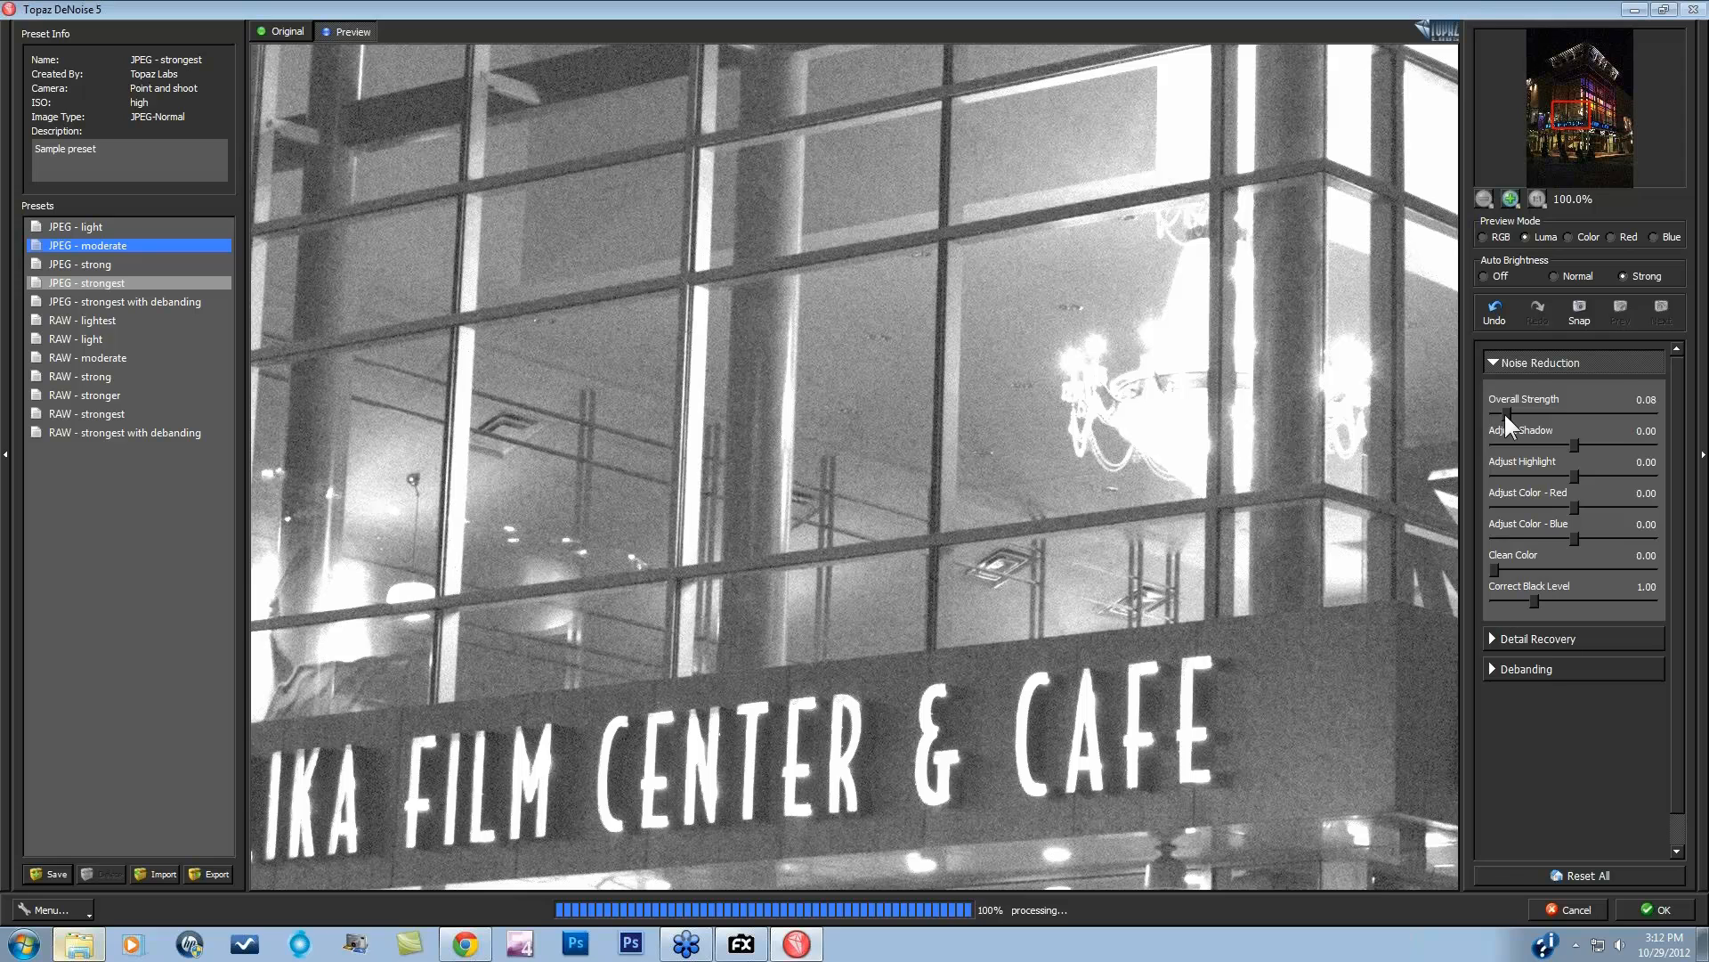
drag(1505, 415, 1514, 414)
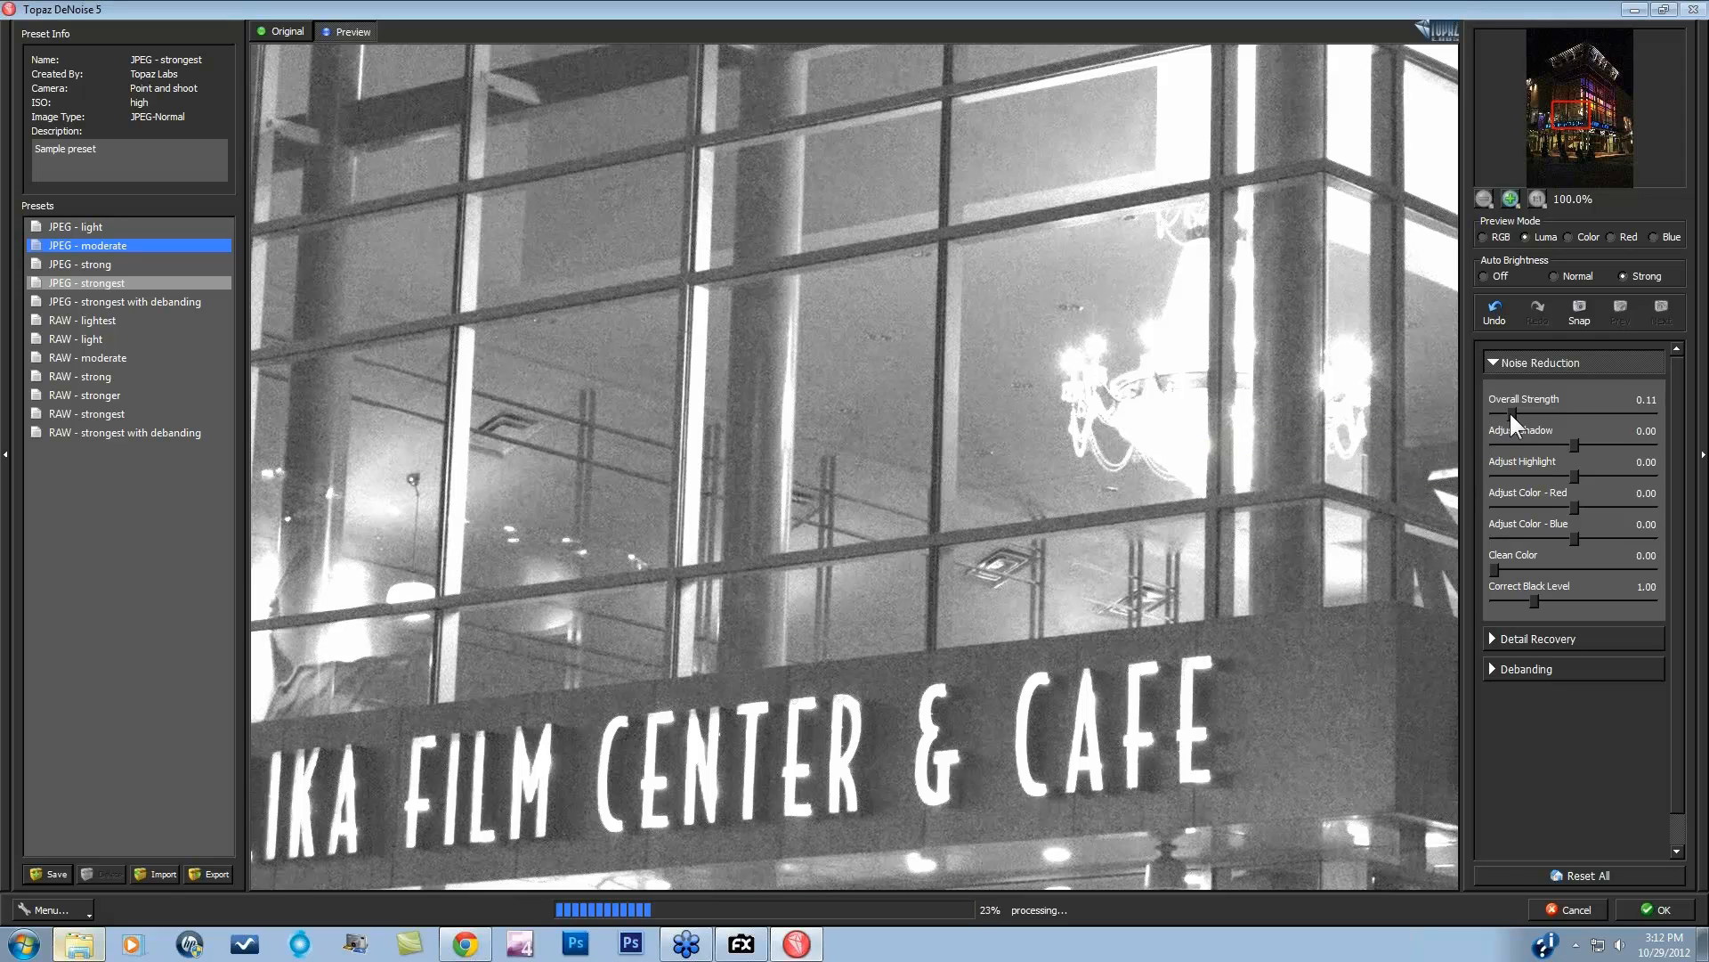
click(873, 402)
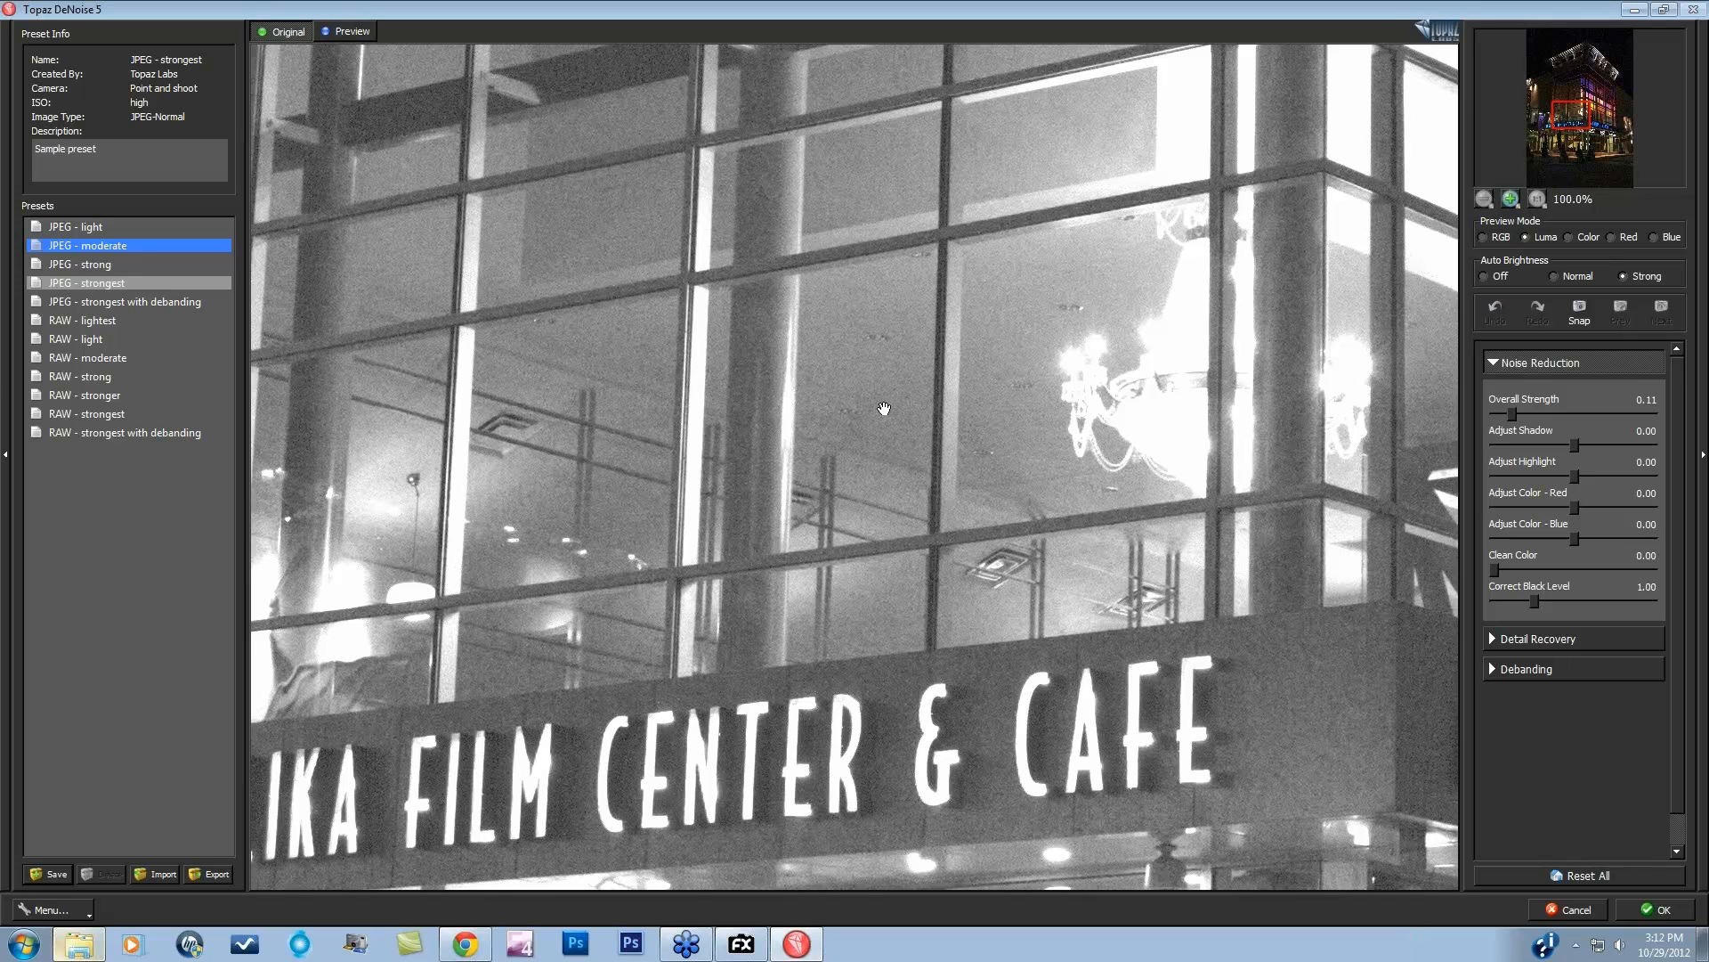
click(884, 409)
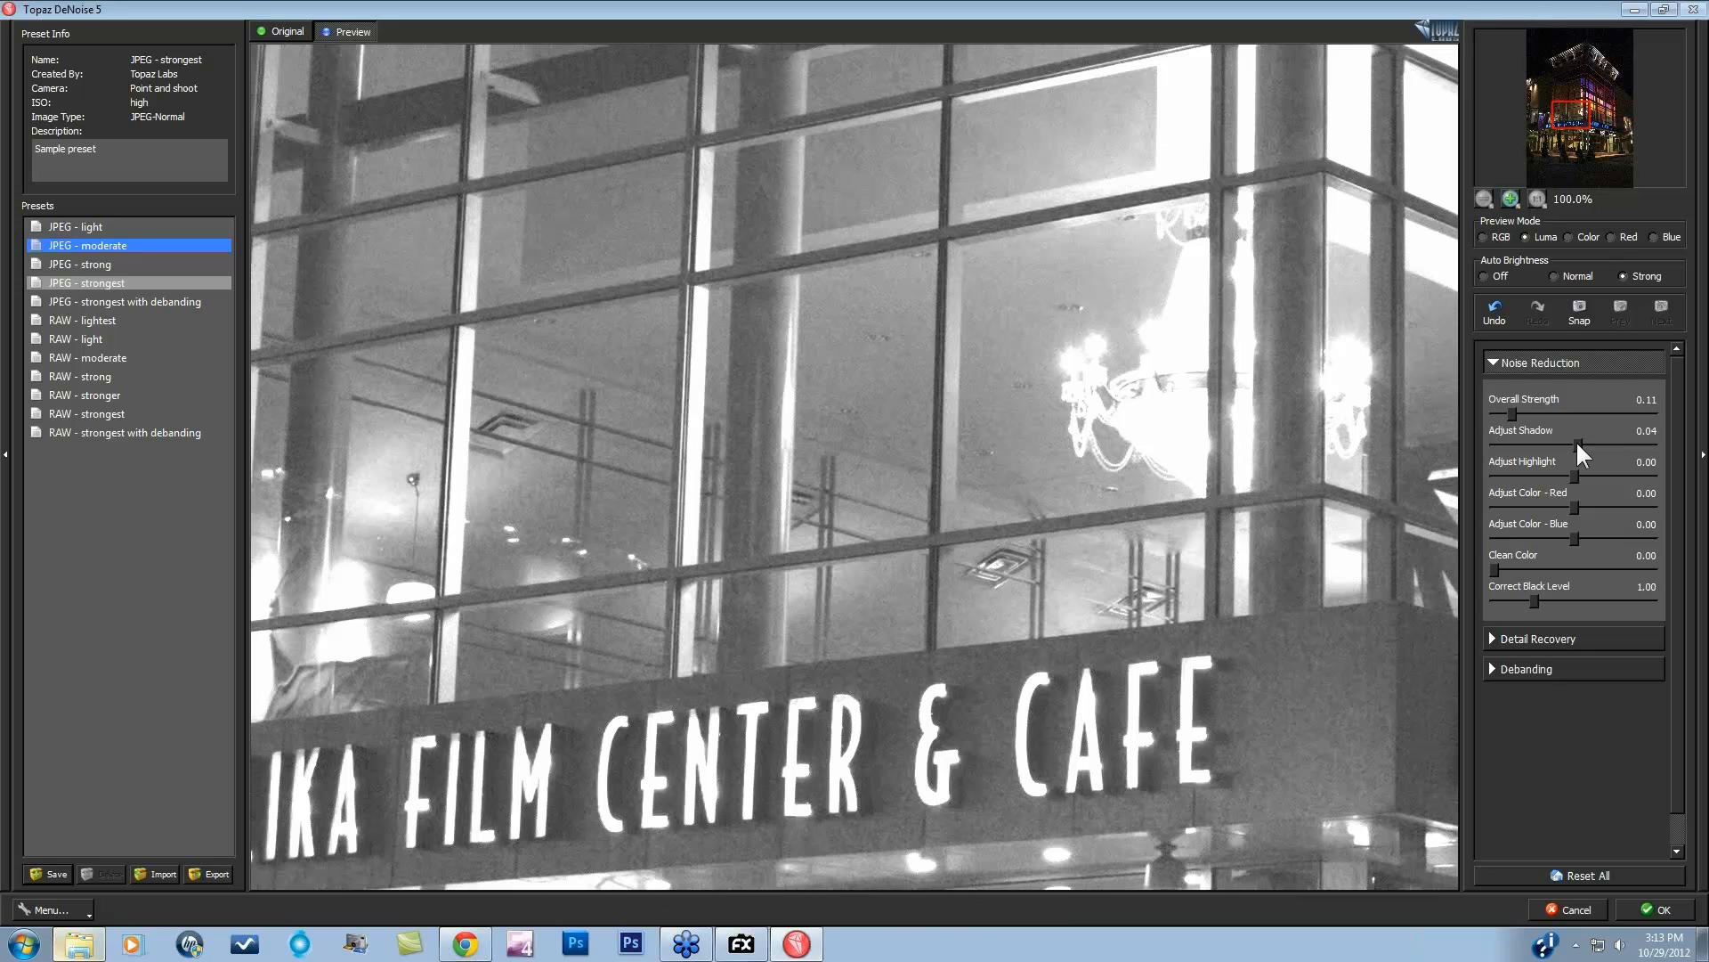
Step: Set Adjust Shadow to 0.20, compare it with the original, and set Adjust Highlight to -0.88
drag(1577, 440, 1581, 439)
drag(1584, 438, 1588, 436)
key(space)
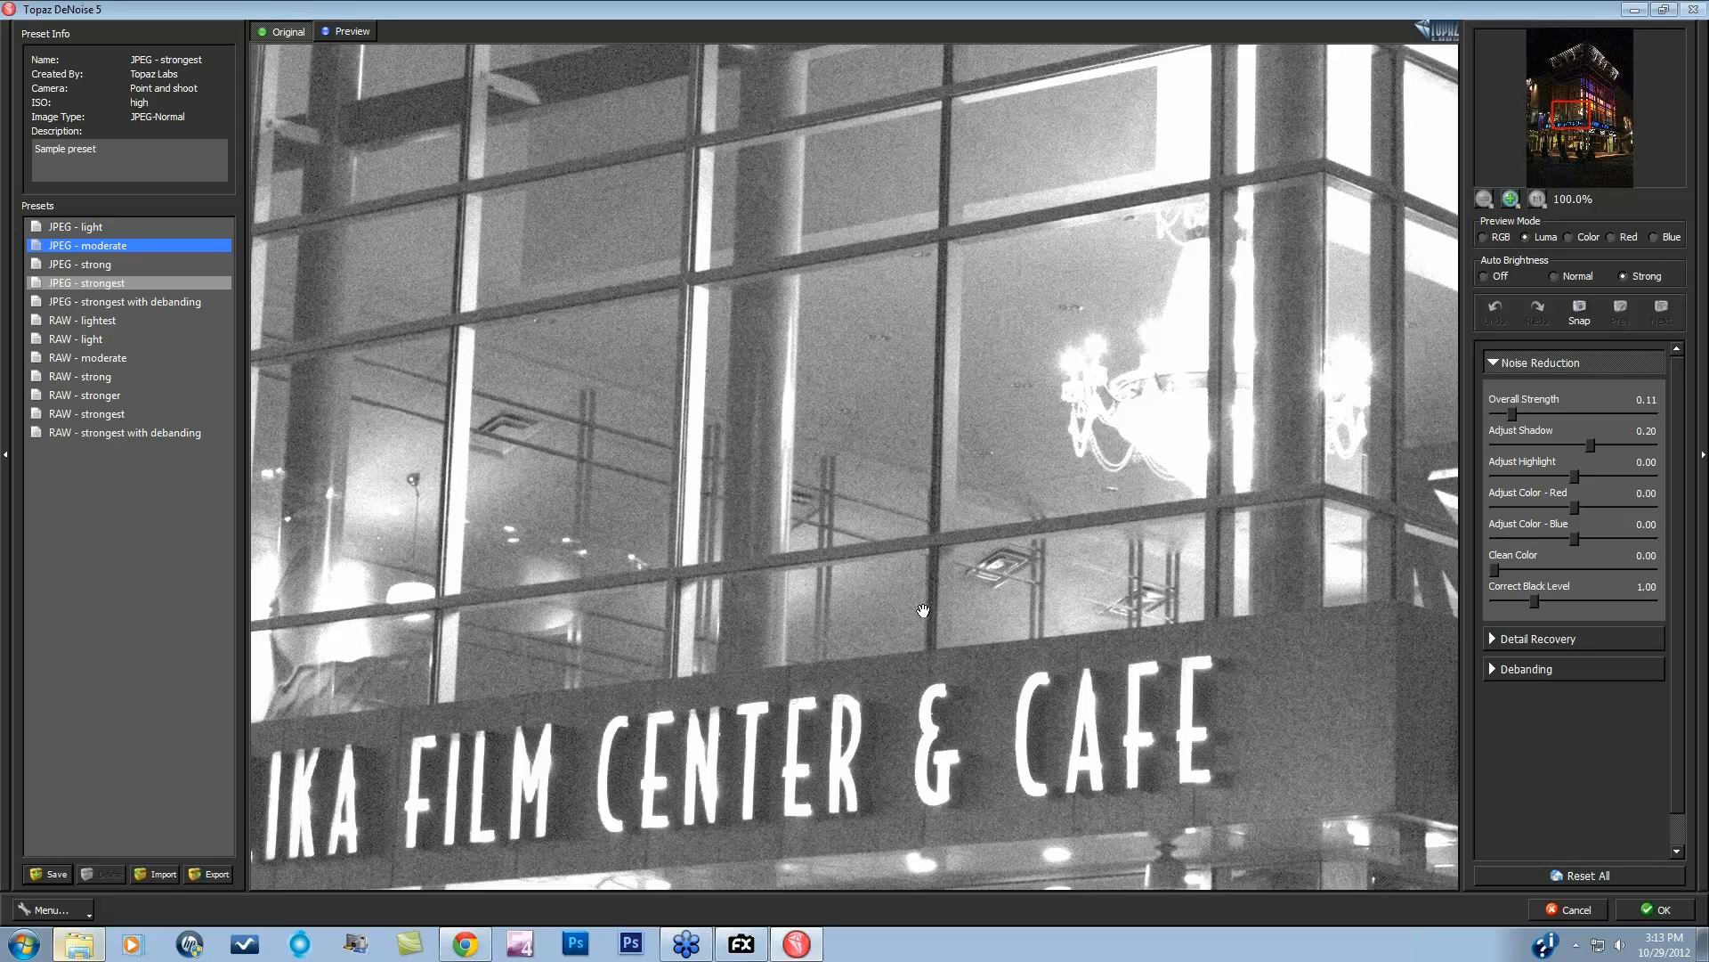
key(space)
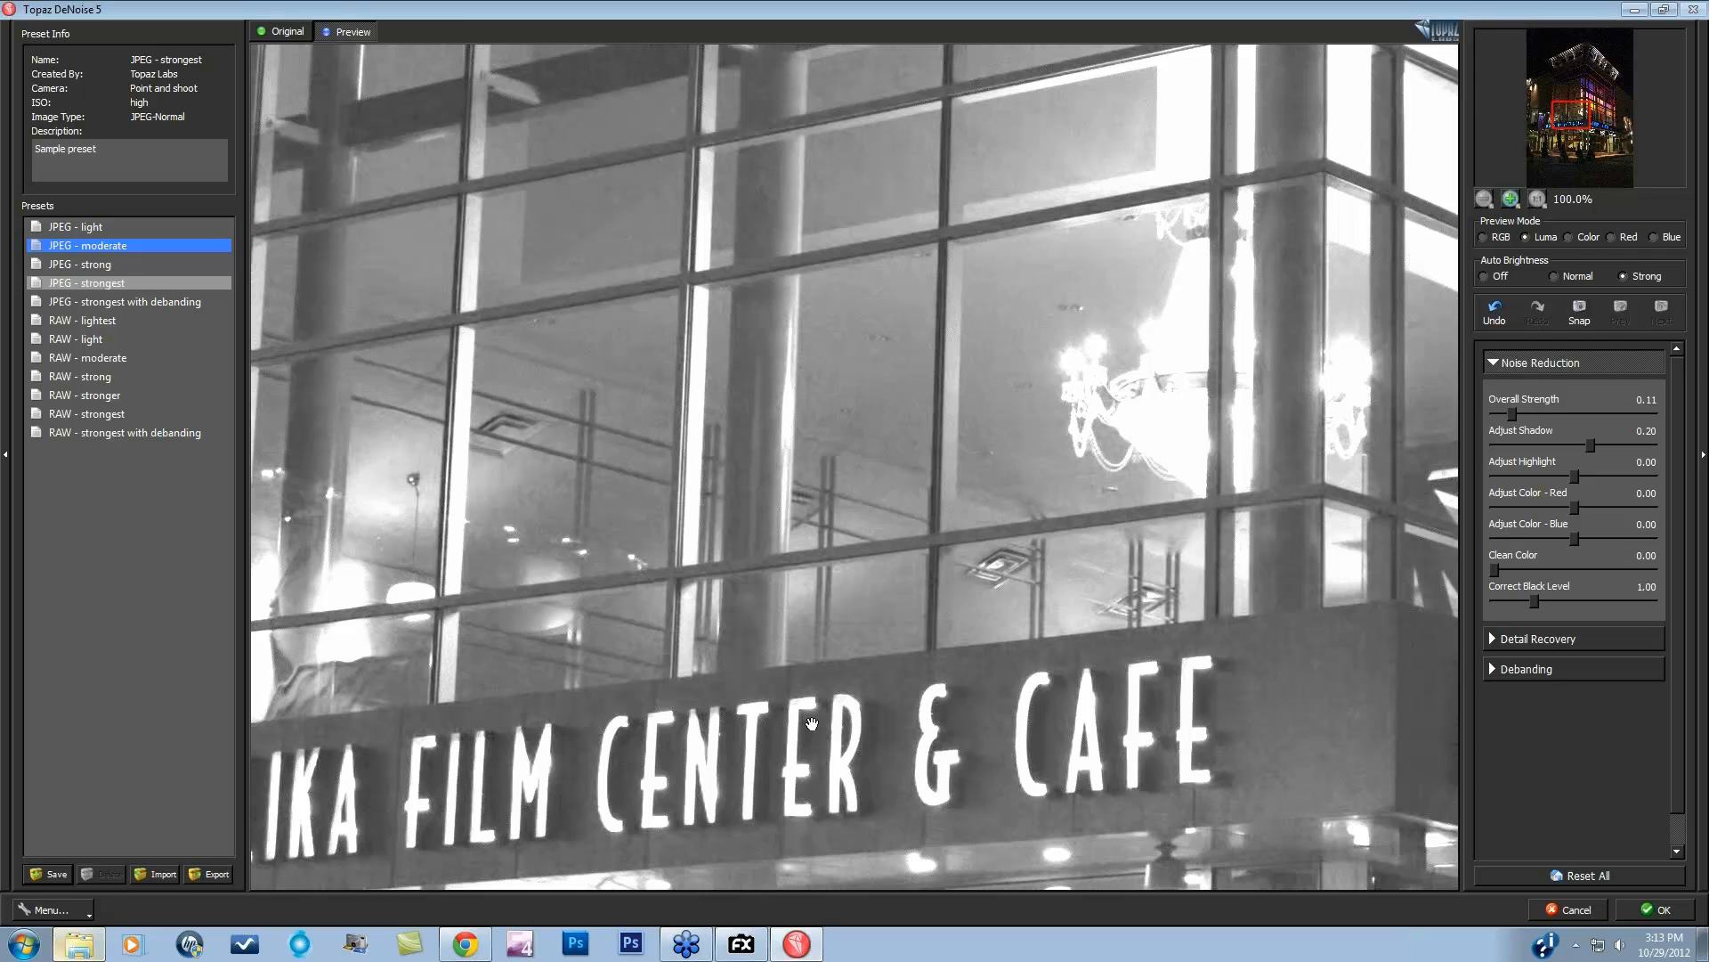
key(space)
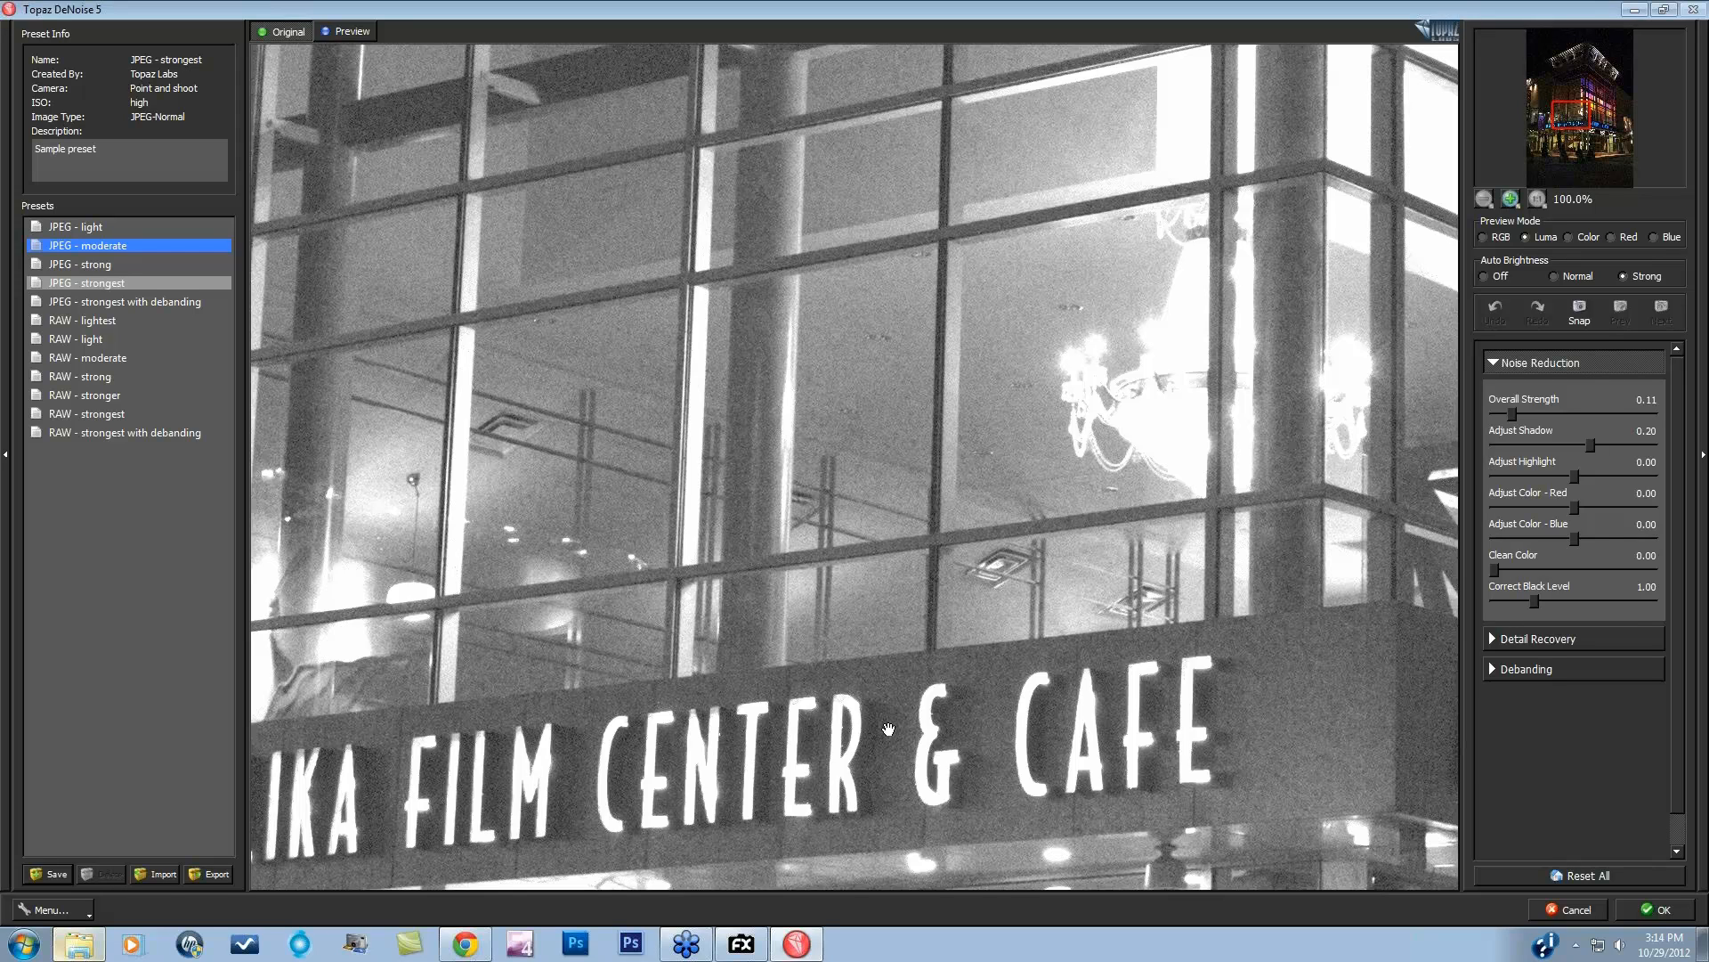
key(space)
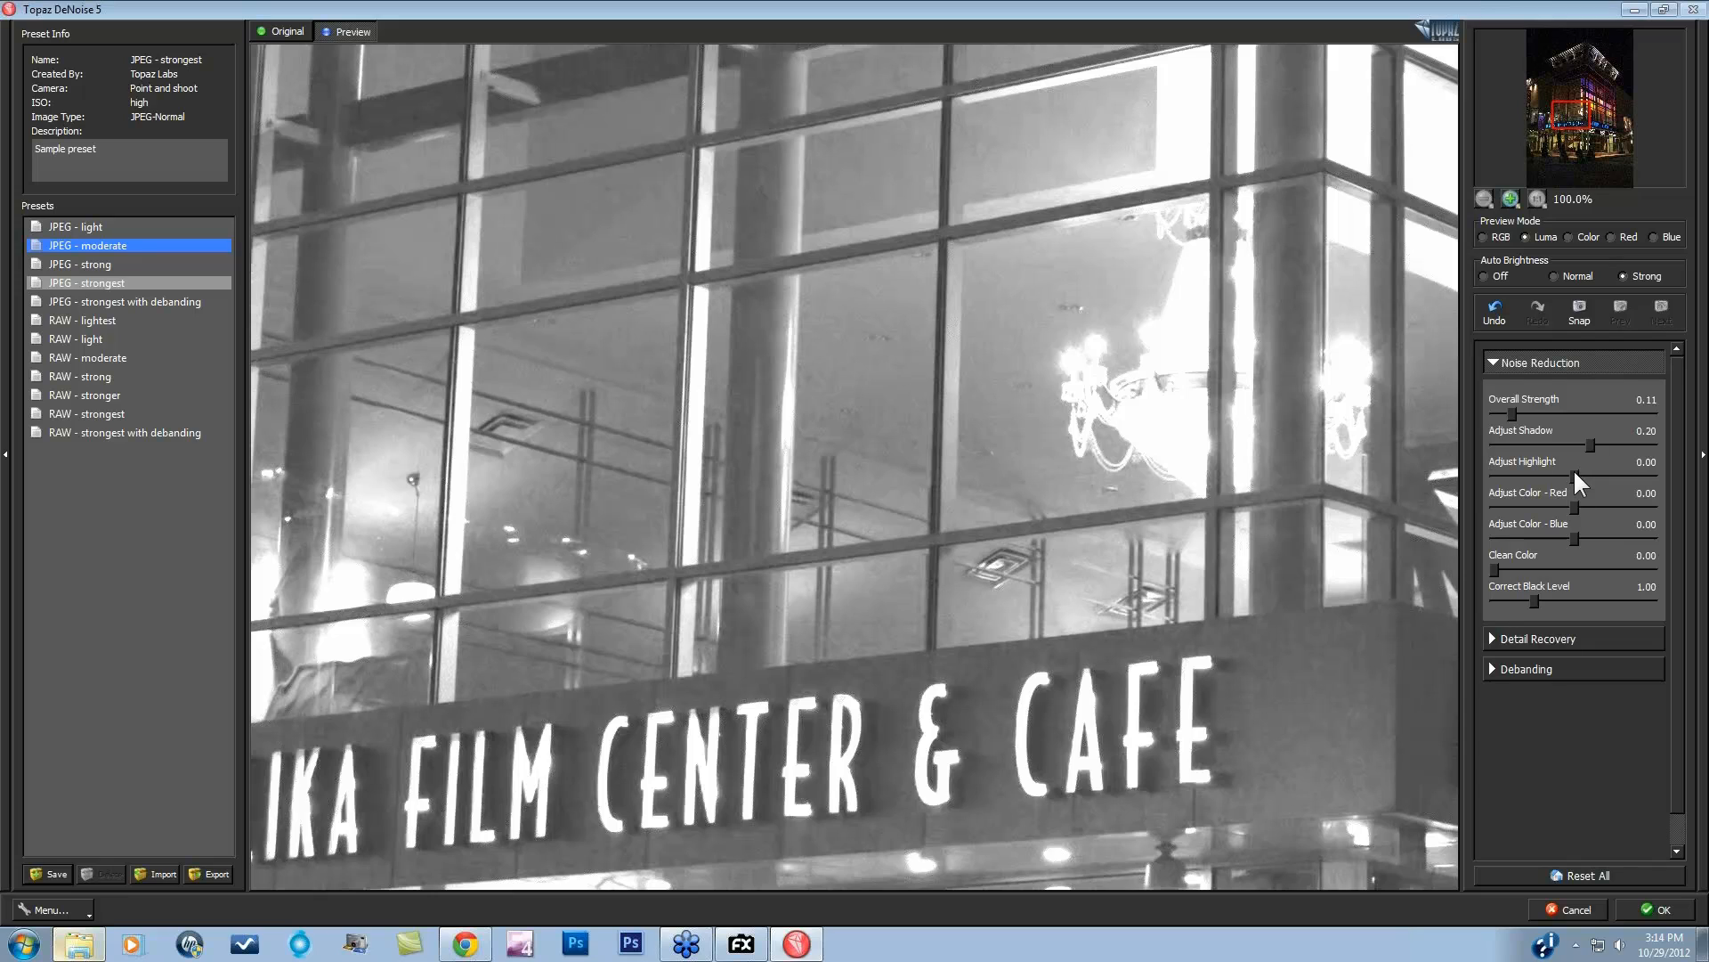
drag(1574, 472, 1537, 473)
Step: Preview the red channel, compare it with the original and set Adjust Color - Red to 0.78
click(1611, 234)
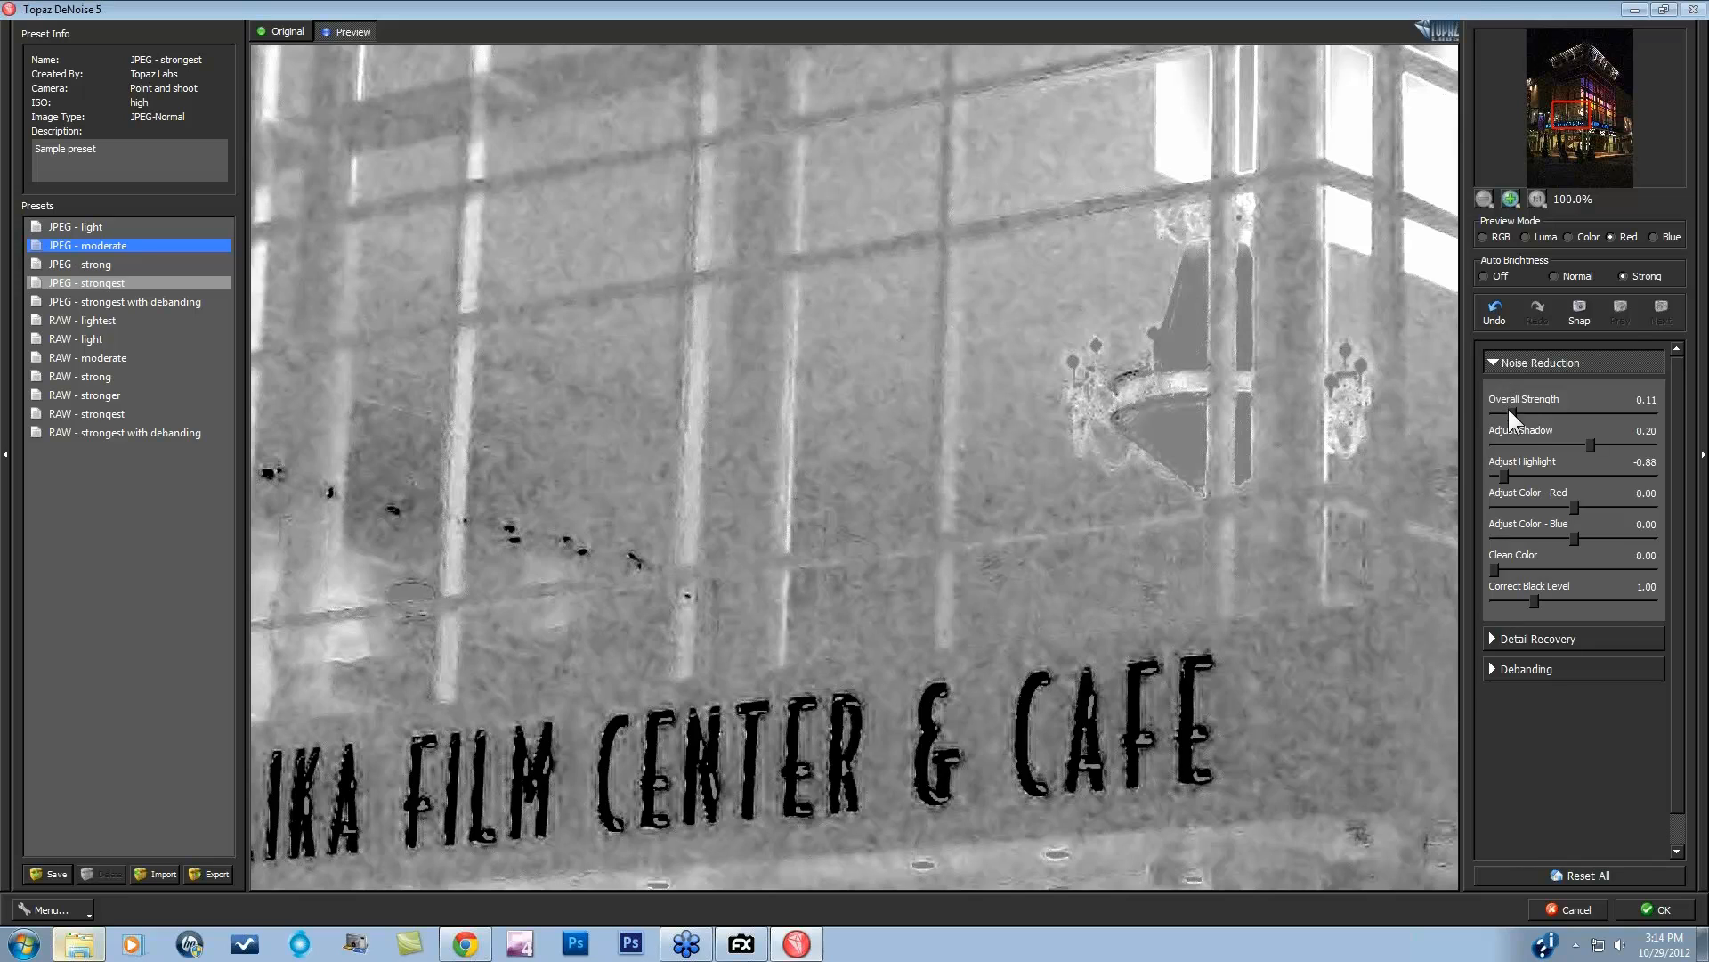
click(931, 491)
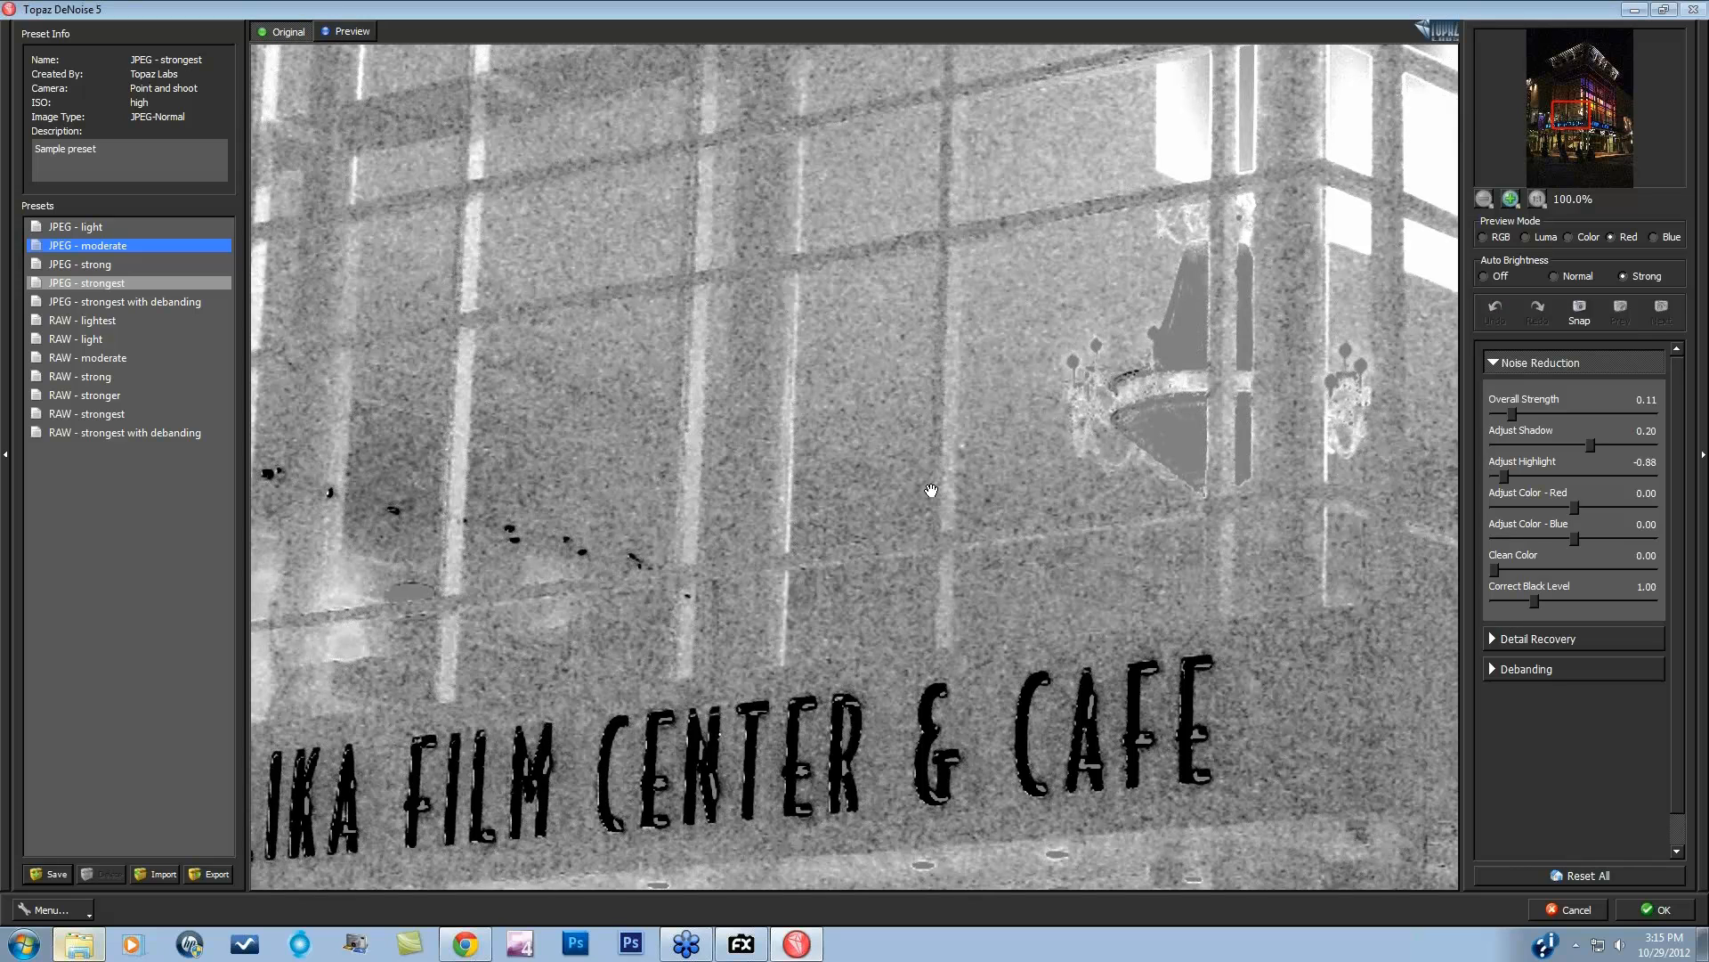
click(931, 490)
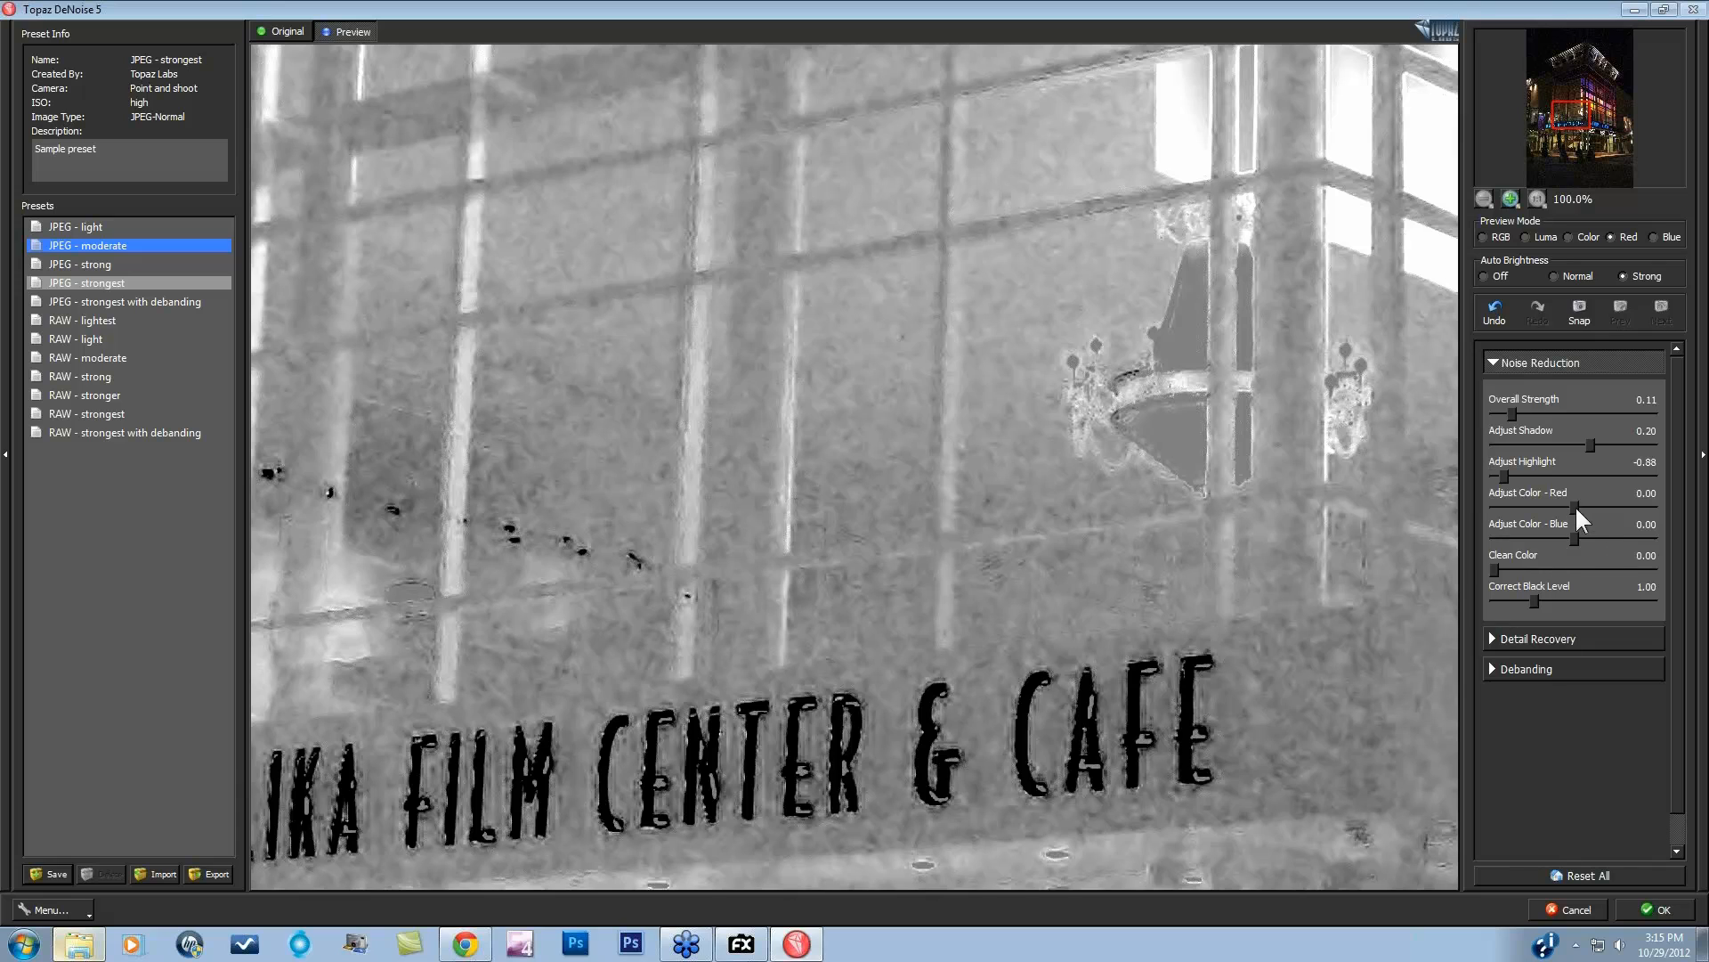
drag(1604, 503, 1607, 503)
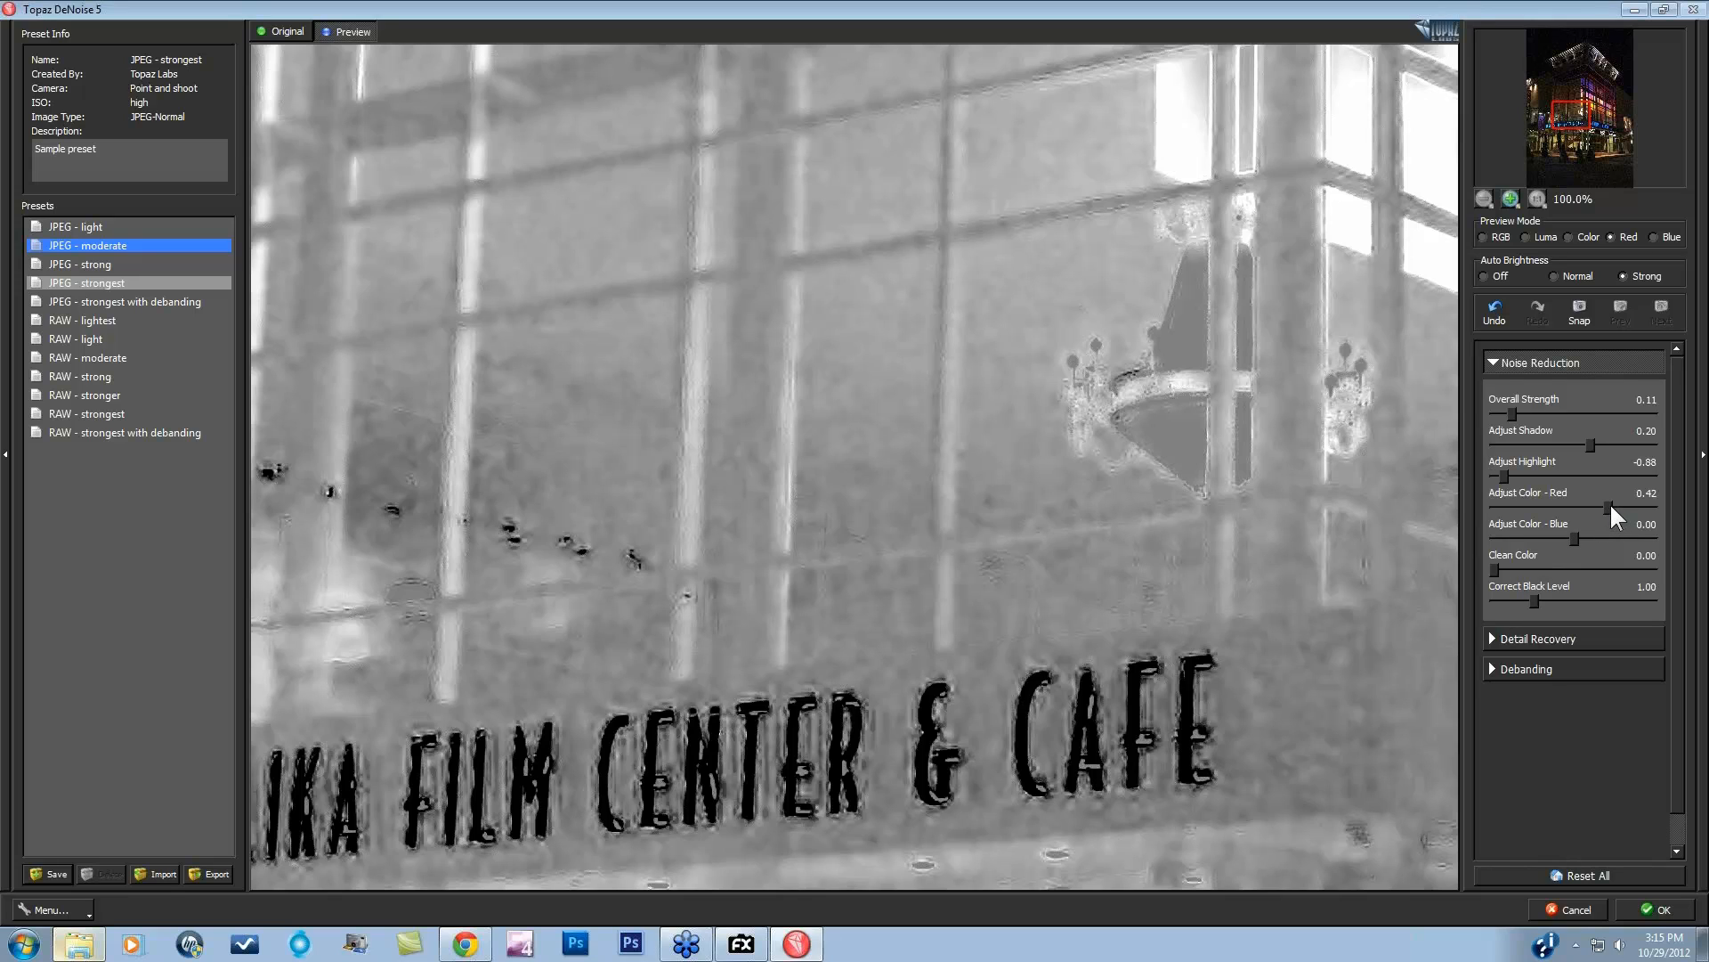
drag(1631, 500, 1633, 504)
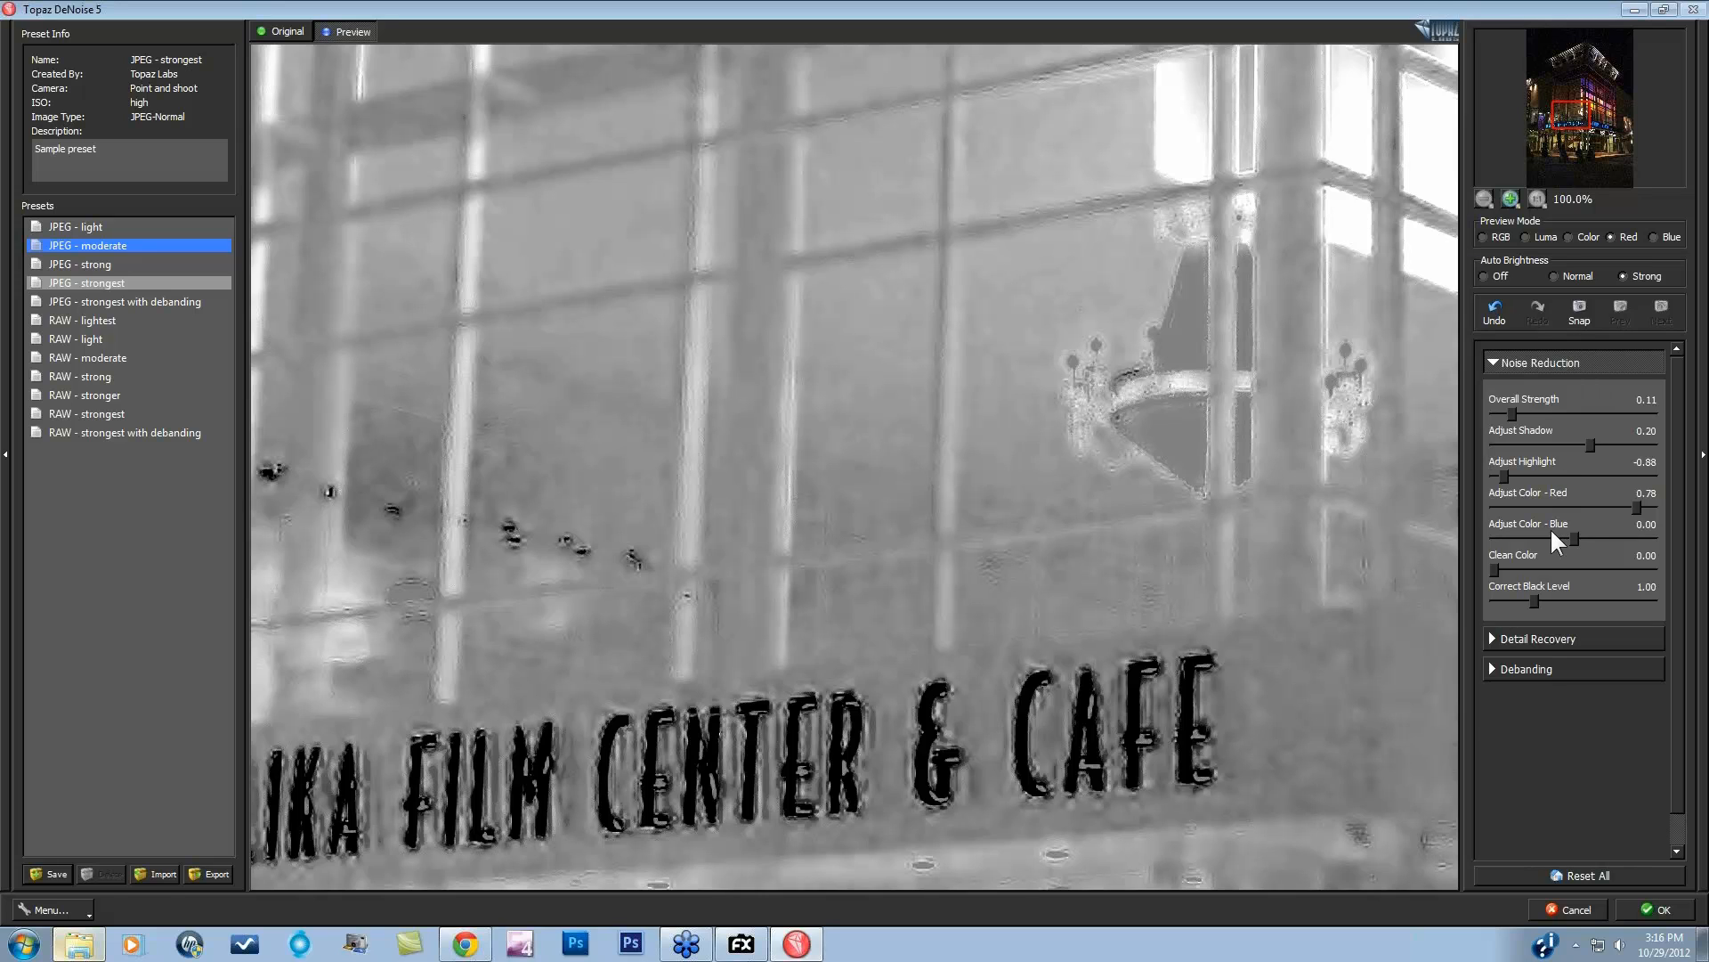
Step: Preview the blue channel and set Adjust Color - Blue to 0.63
click(1653, 235)
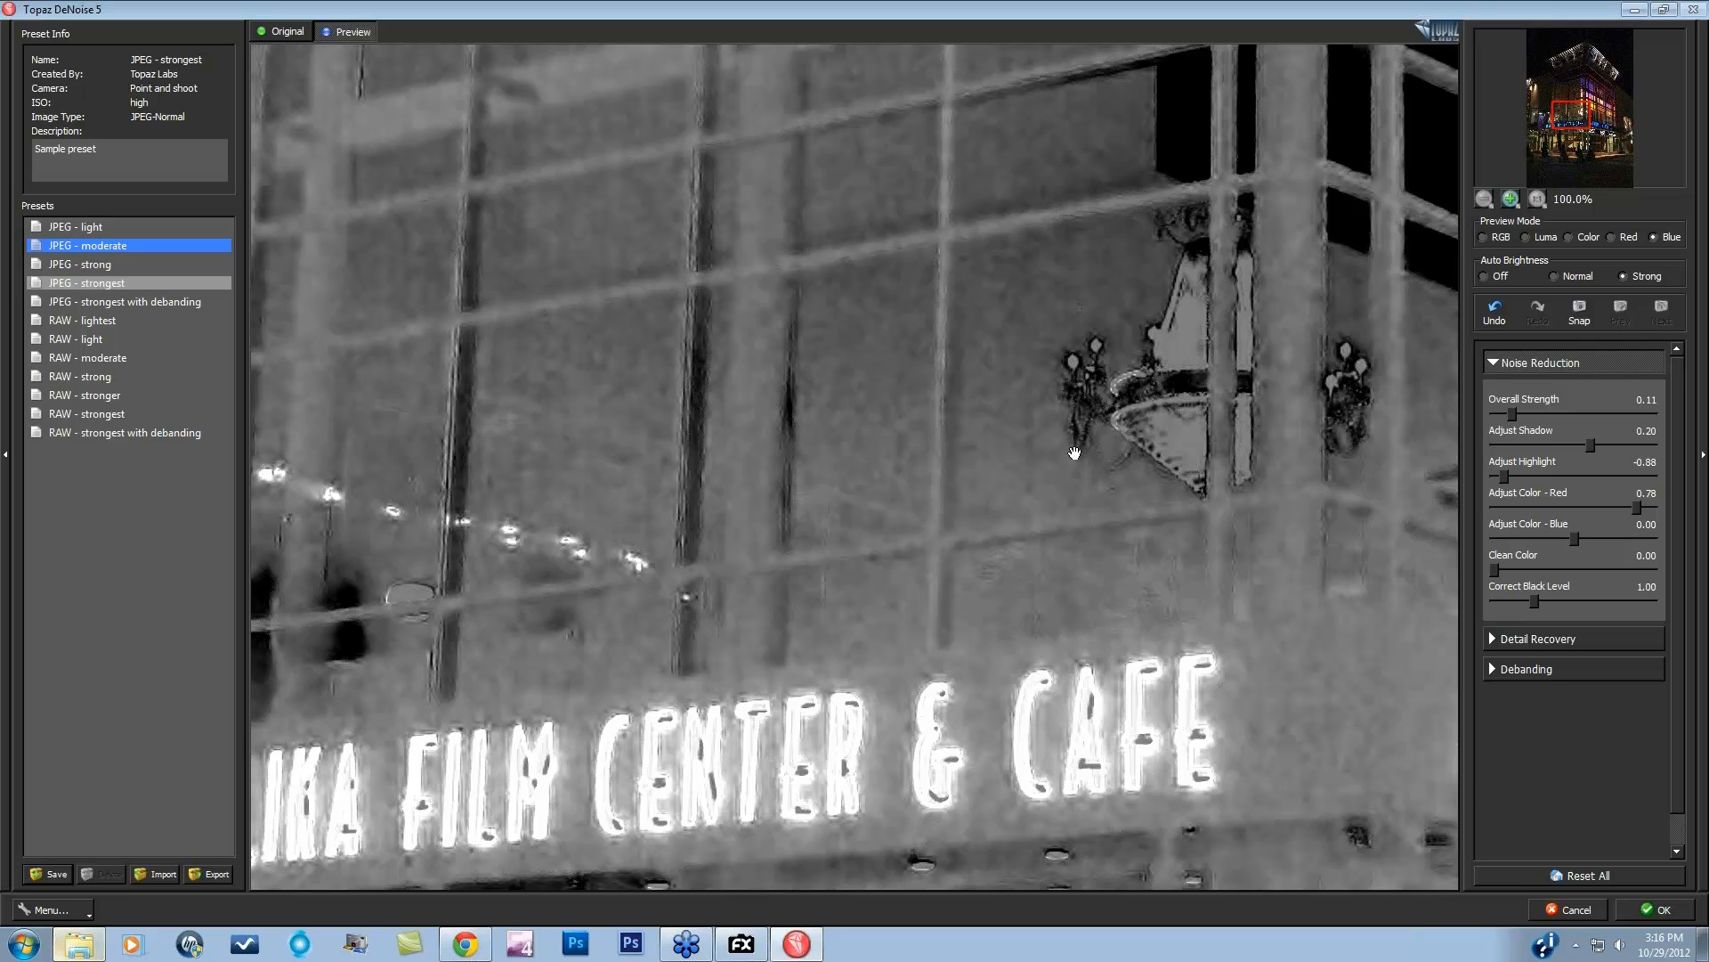
click(930, 447)
drag(1595, 537, 1597, 538)
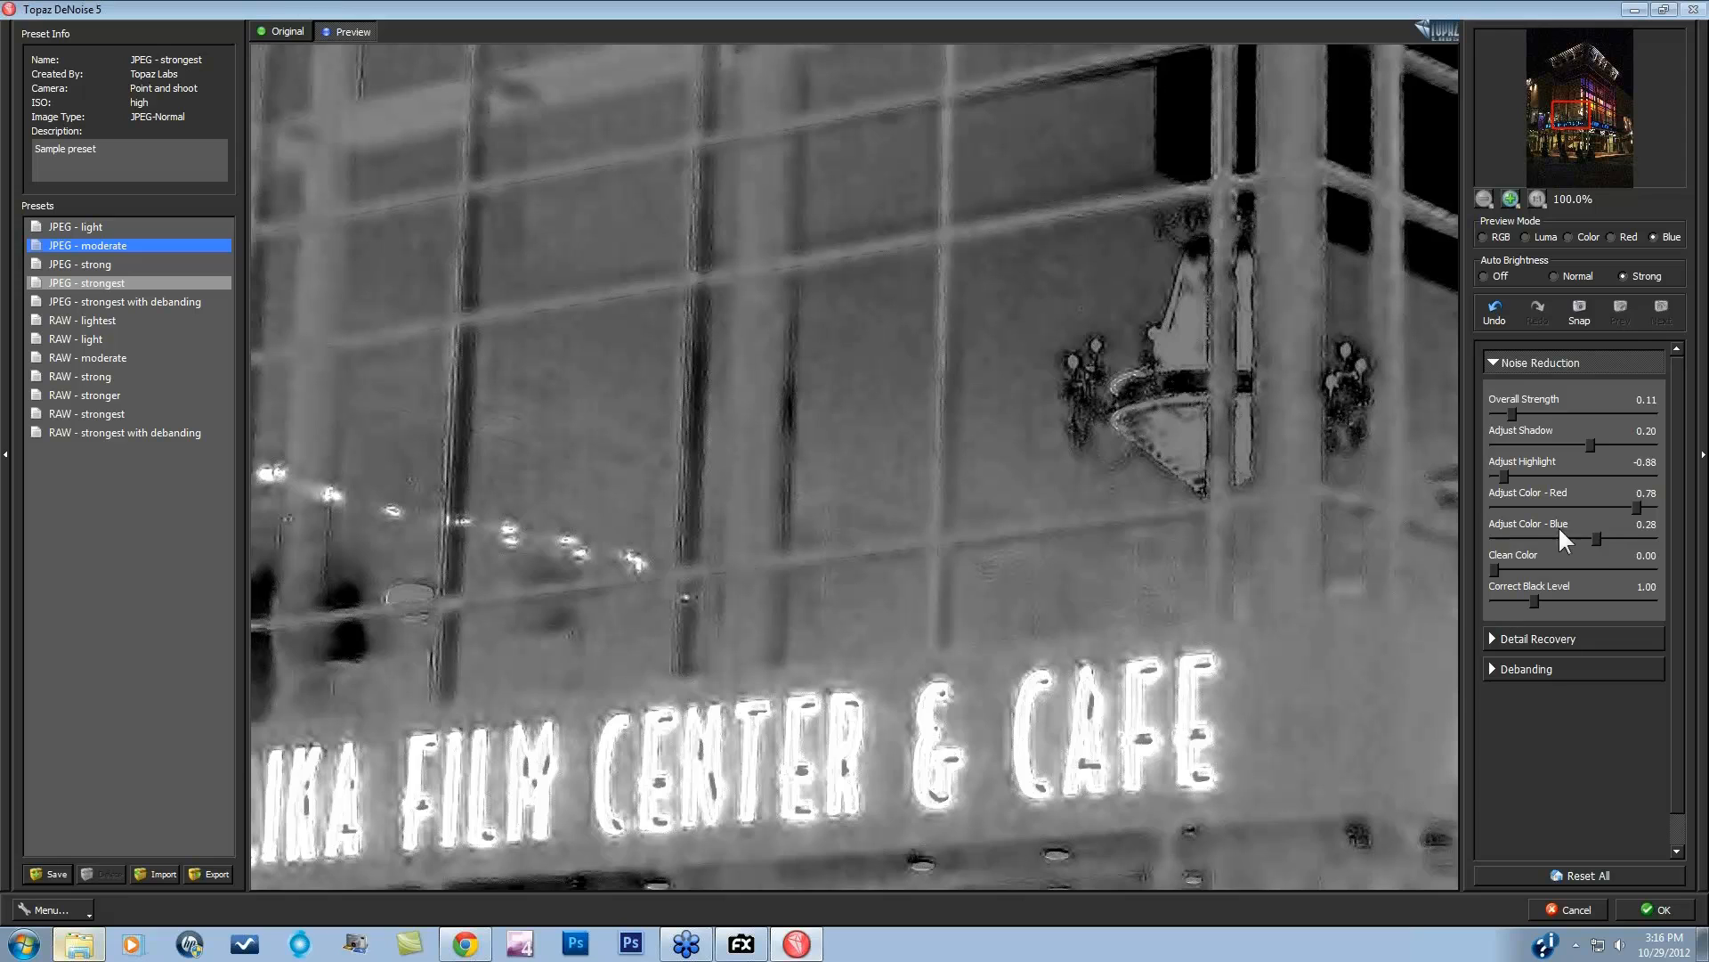
drag(1620, 533, 1623, 532)
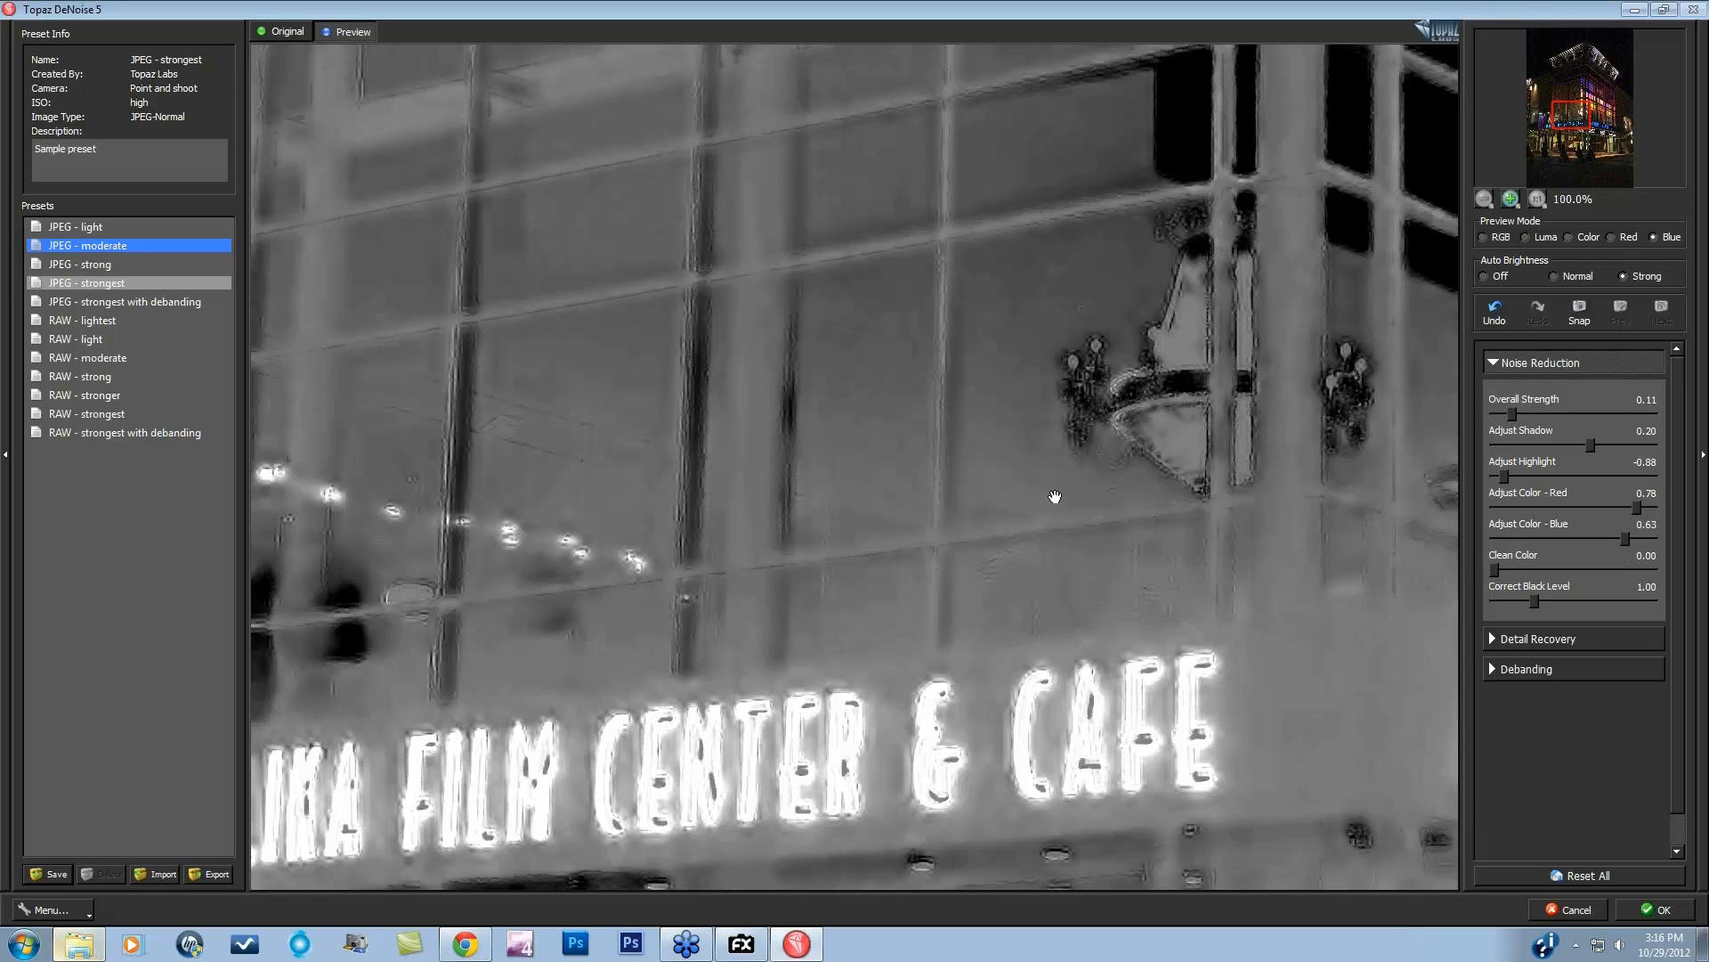
drag(1056, 492, 1077, 479)
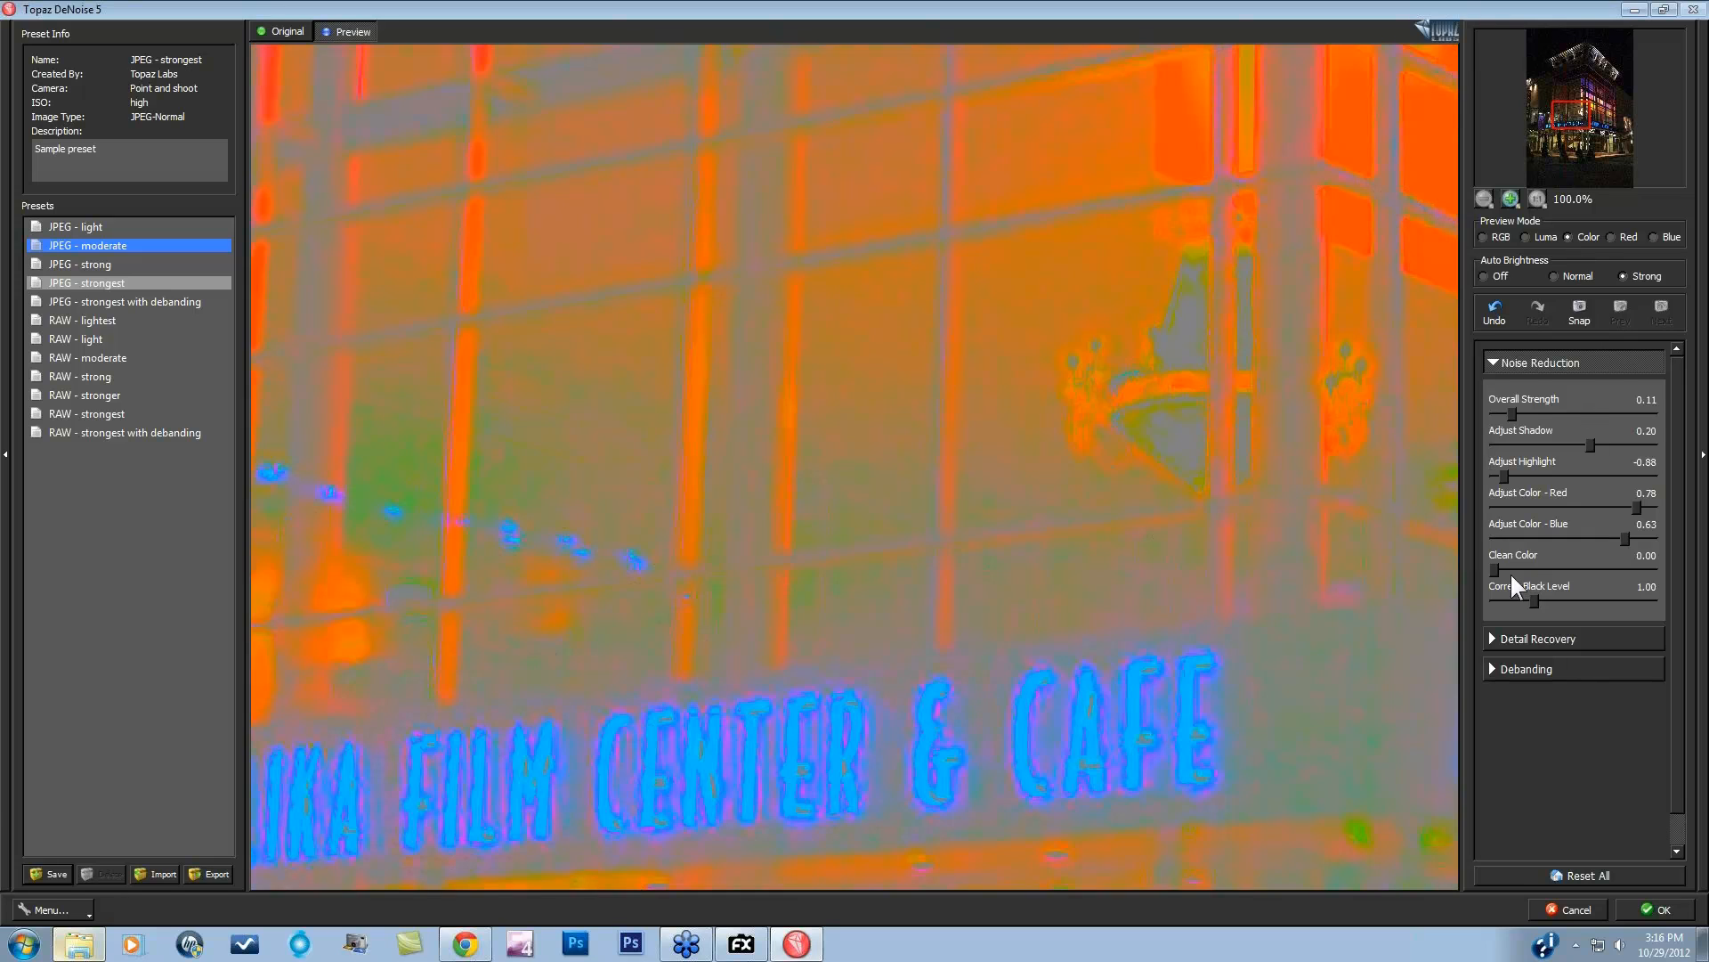
Step: Set Clean Color to 0.29 in the color-only preview, comparing it with the original
click(996, 549)
drag(1494, 570, 1526, 568)
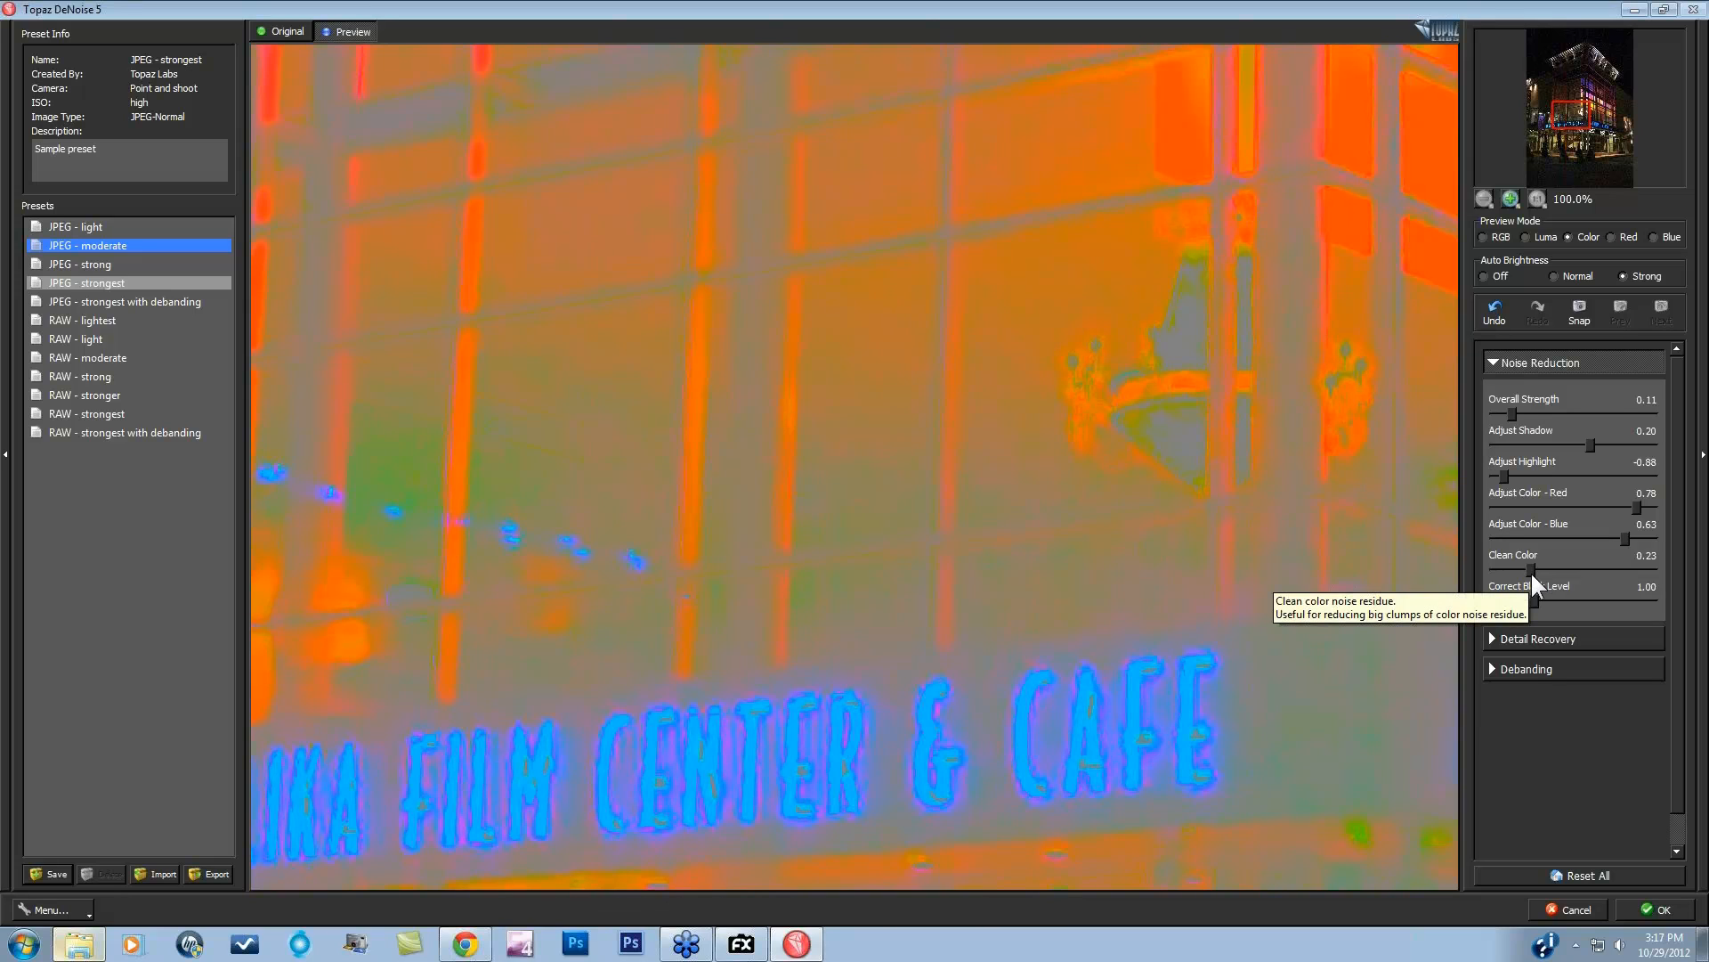
key(space)
drag(1532, 571, 1532, 570)
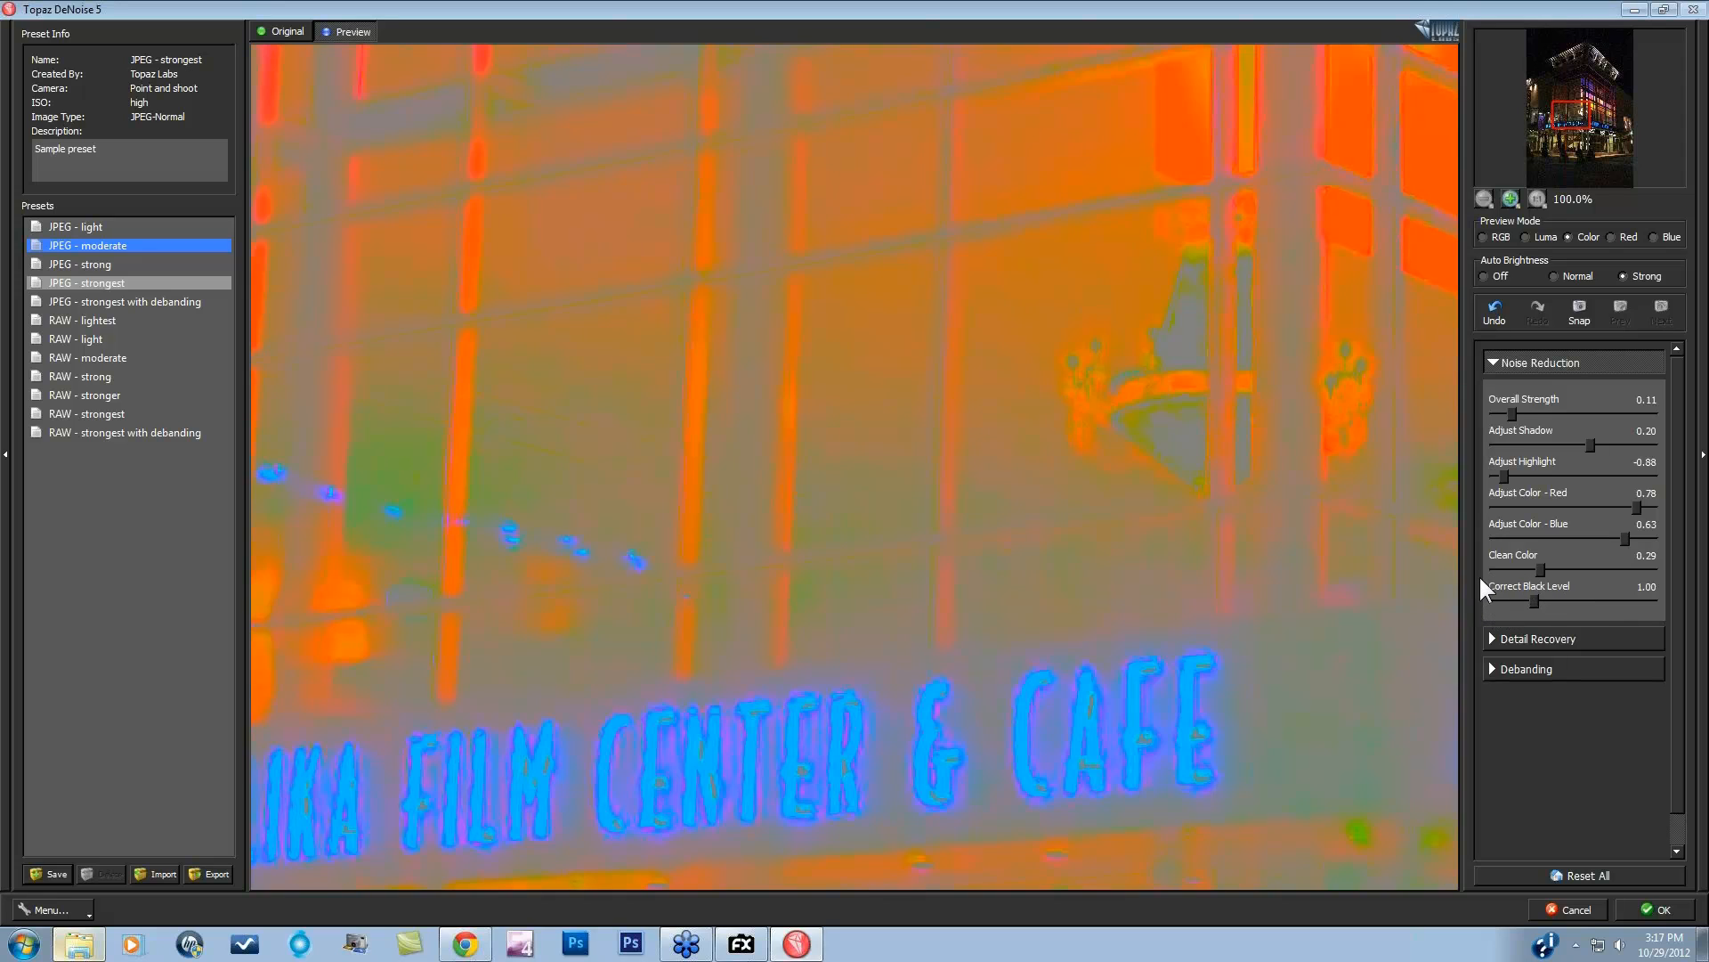
Step: Return the preview to RGB mode with Auto Brightness off
click(1483, 235)
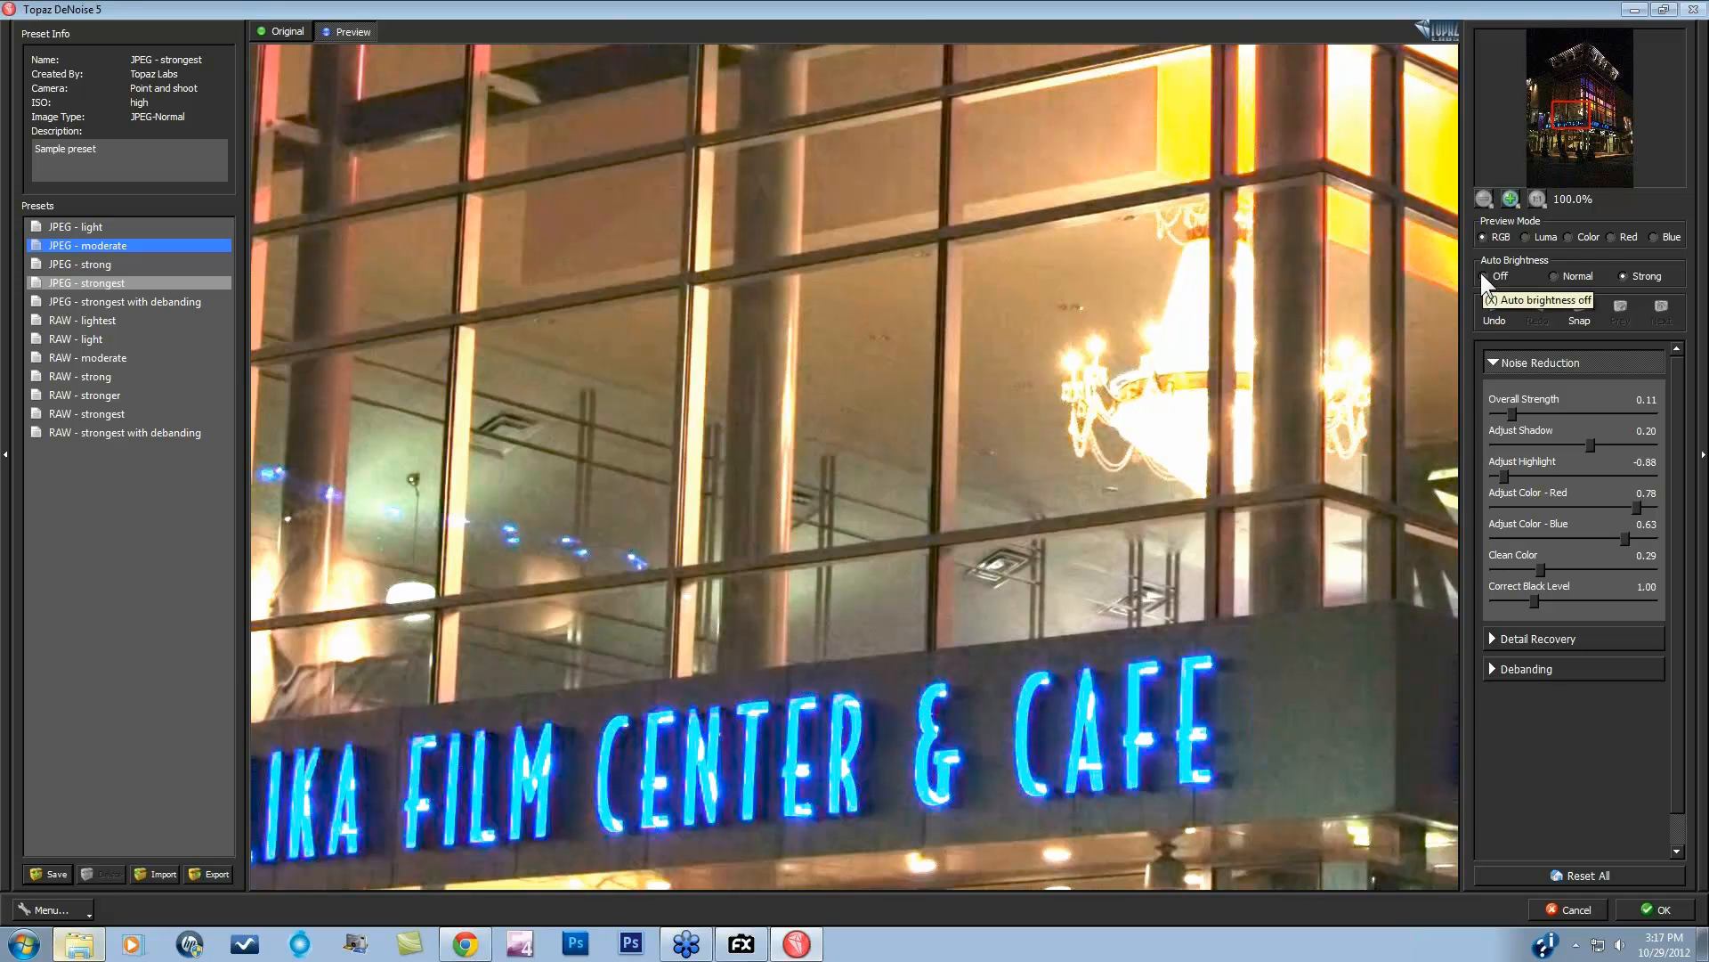
click(1482, 273)
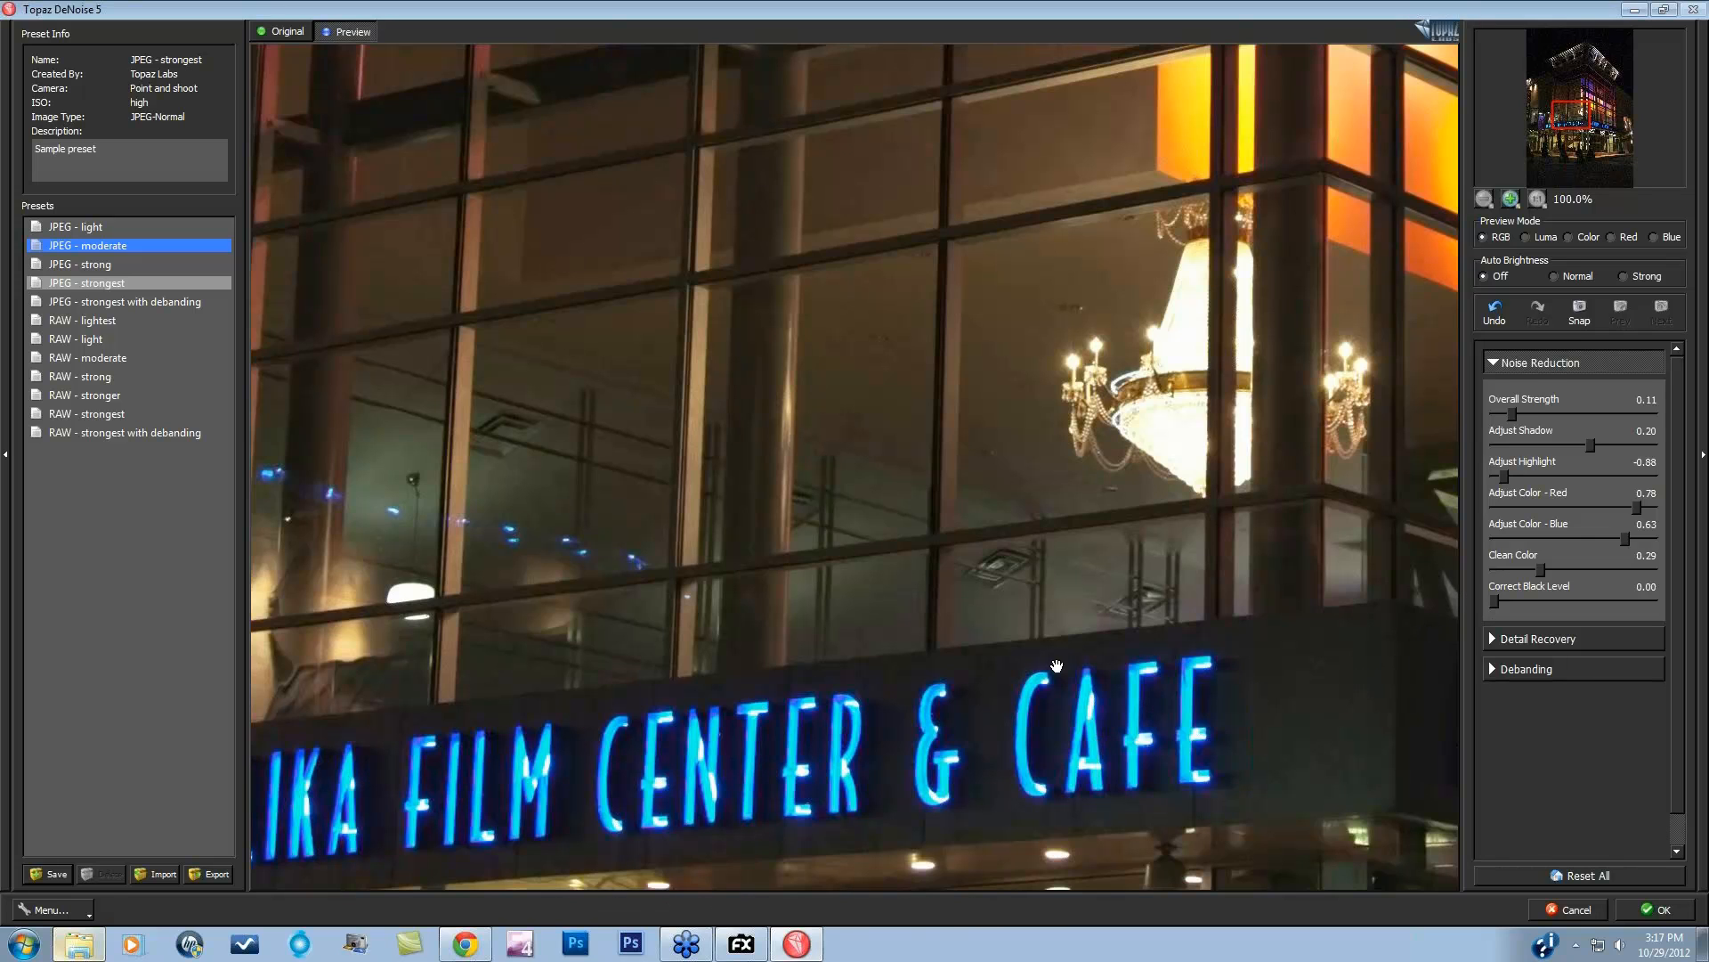
click(1434, 252)
Step: Compare Correct Black Level at 0.00 and 1.00 around the roof and night sky, leaving it at 1.00
drag(755, 364, 275, 832)
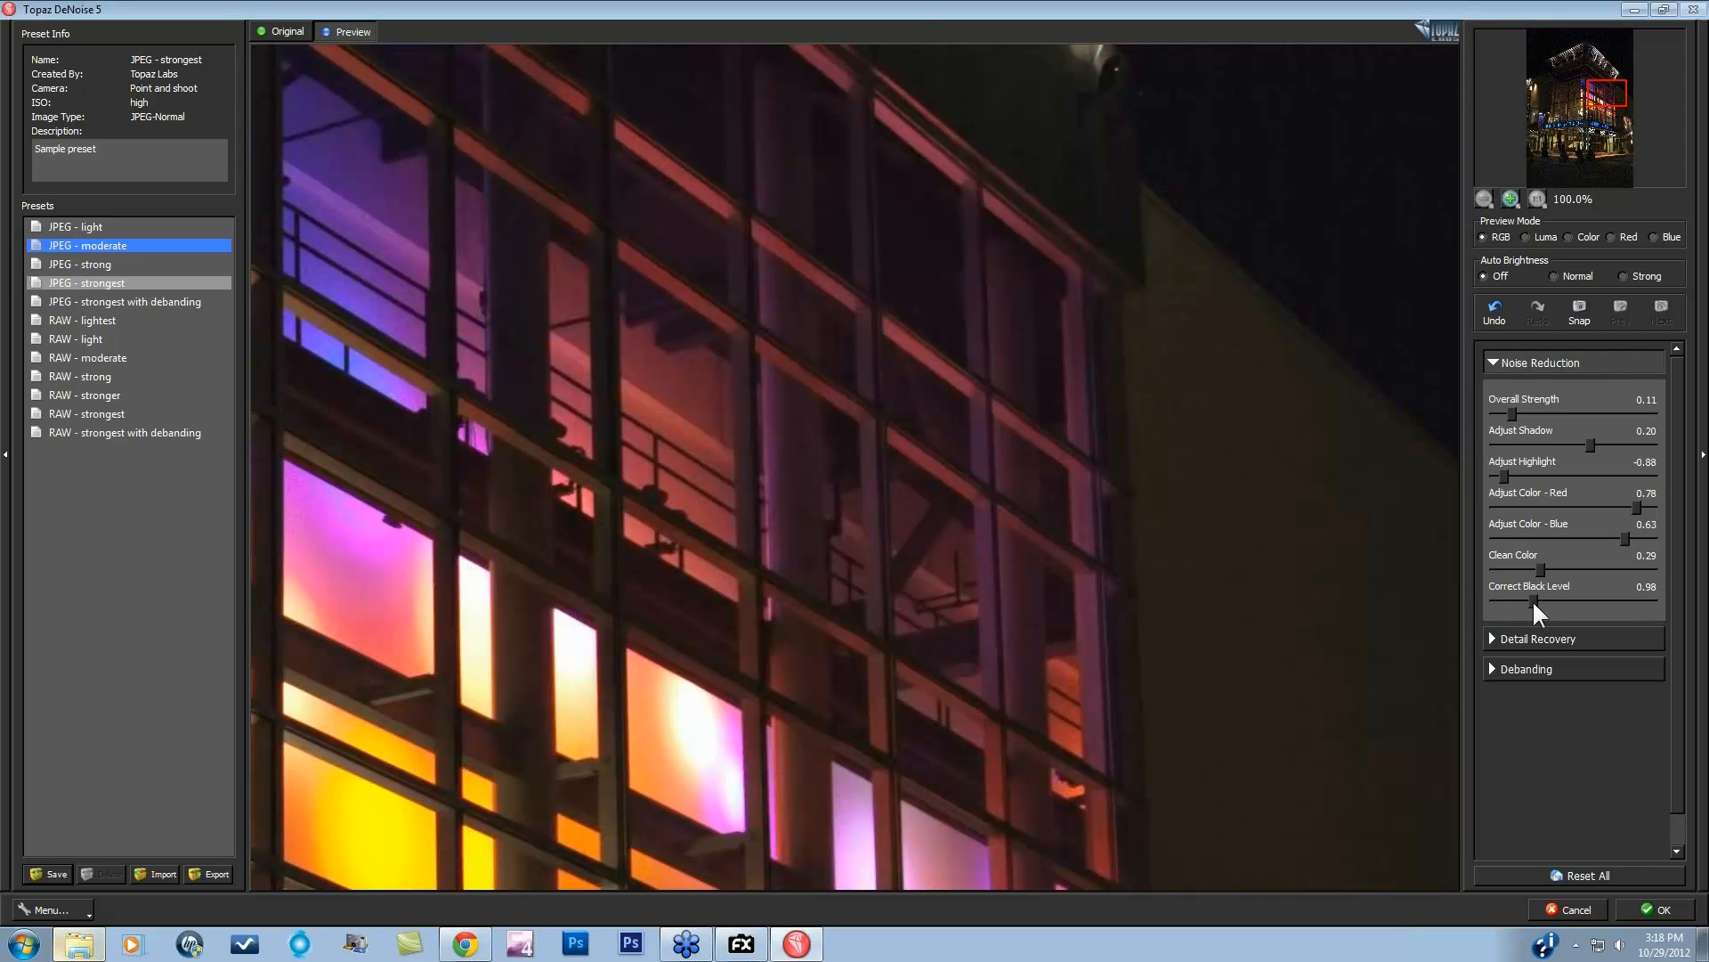
drag(1535, 600, 1532, 600)
drag(1366, 213, 1255, 526)
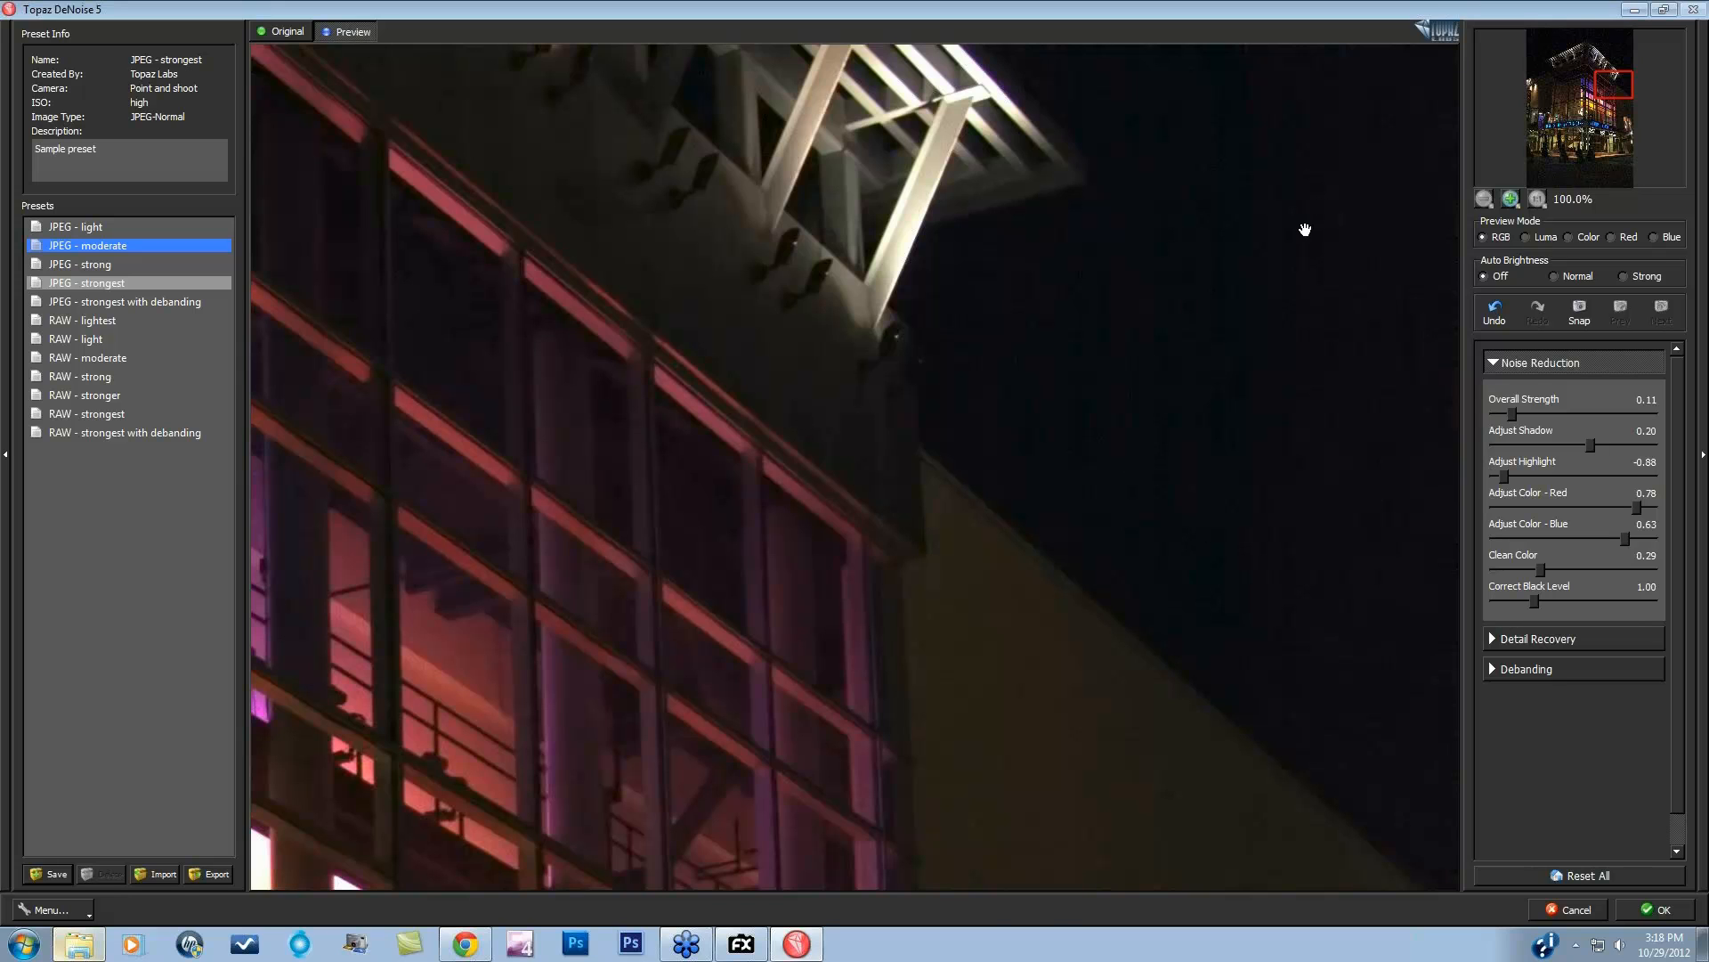
drag(1327, 305, 1354, 457)
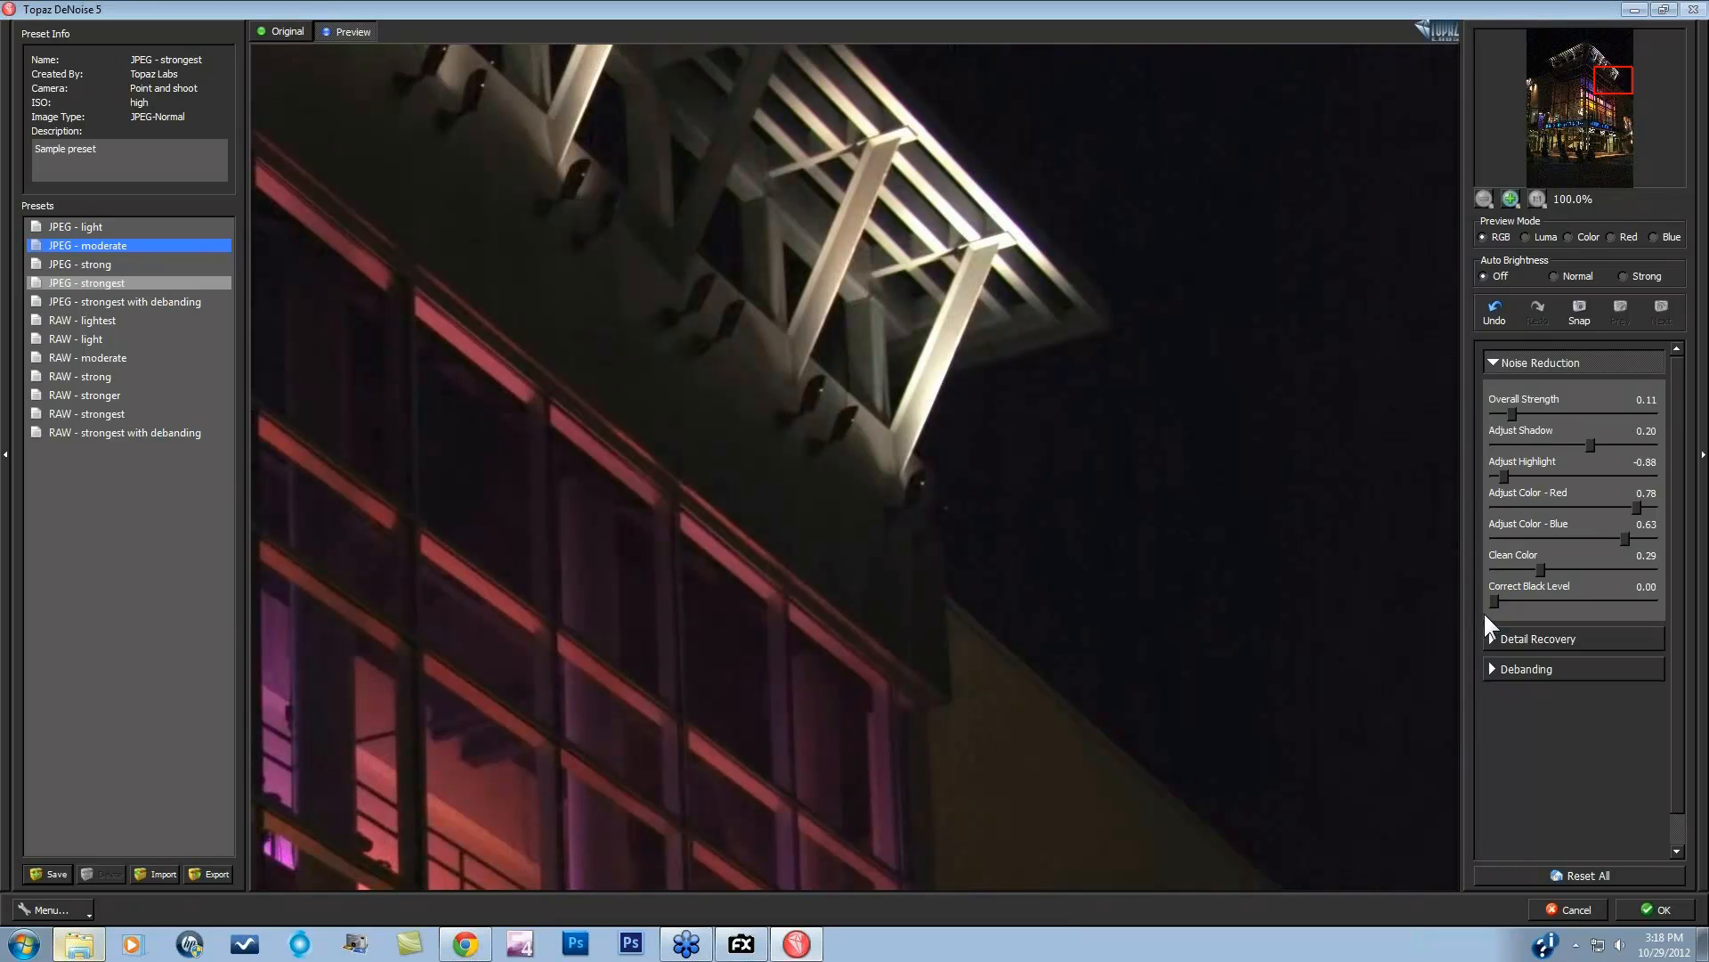
click(1533, 601)
drag(1611, 82, 1563, 100)
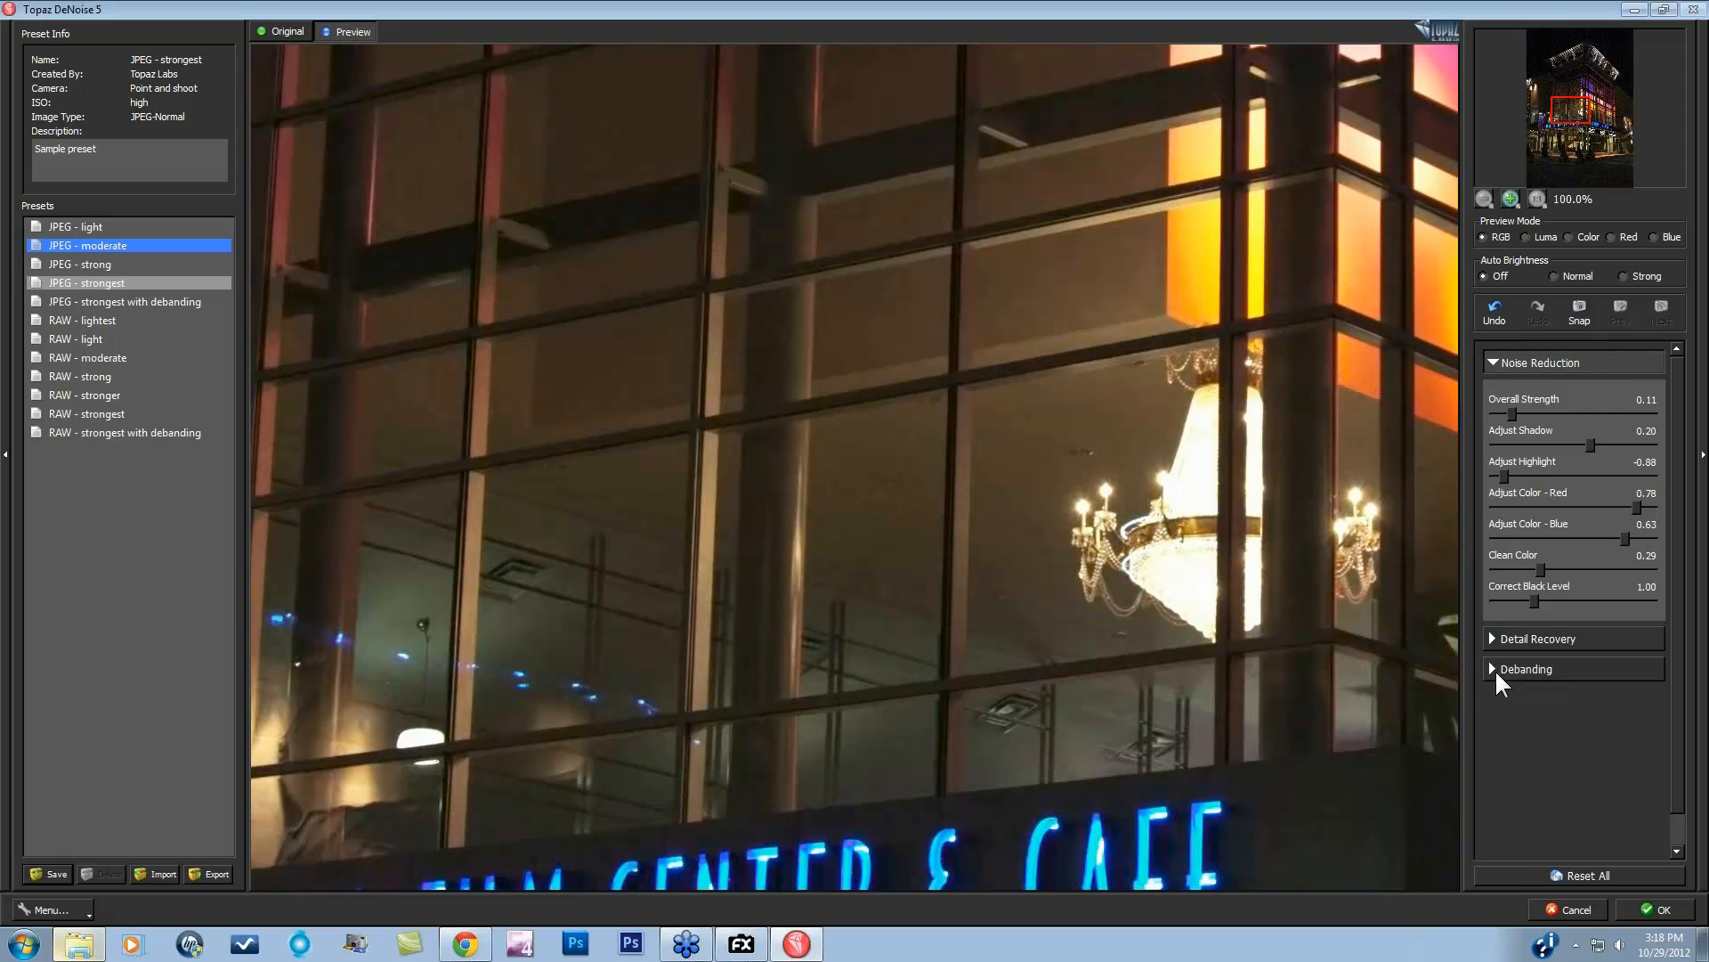
Step: Expand the Detail Recovery section, set Recover Detail to 0.29 and compare the chandelier area with the original
click(1019, 563)
click(1494, 637)
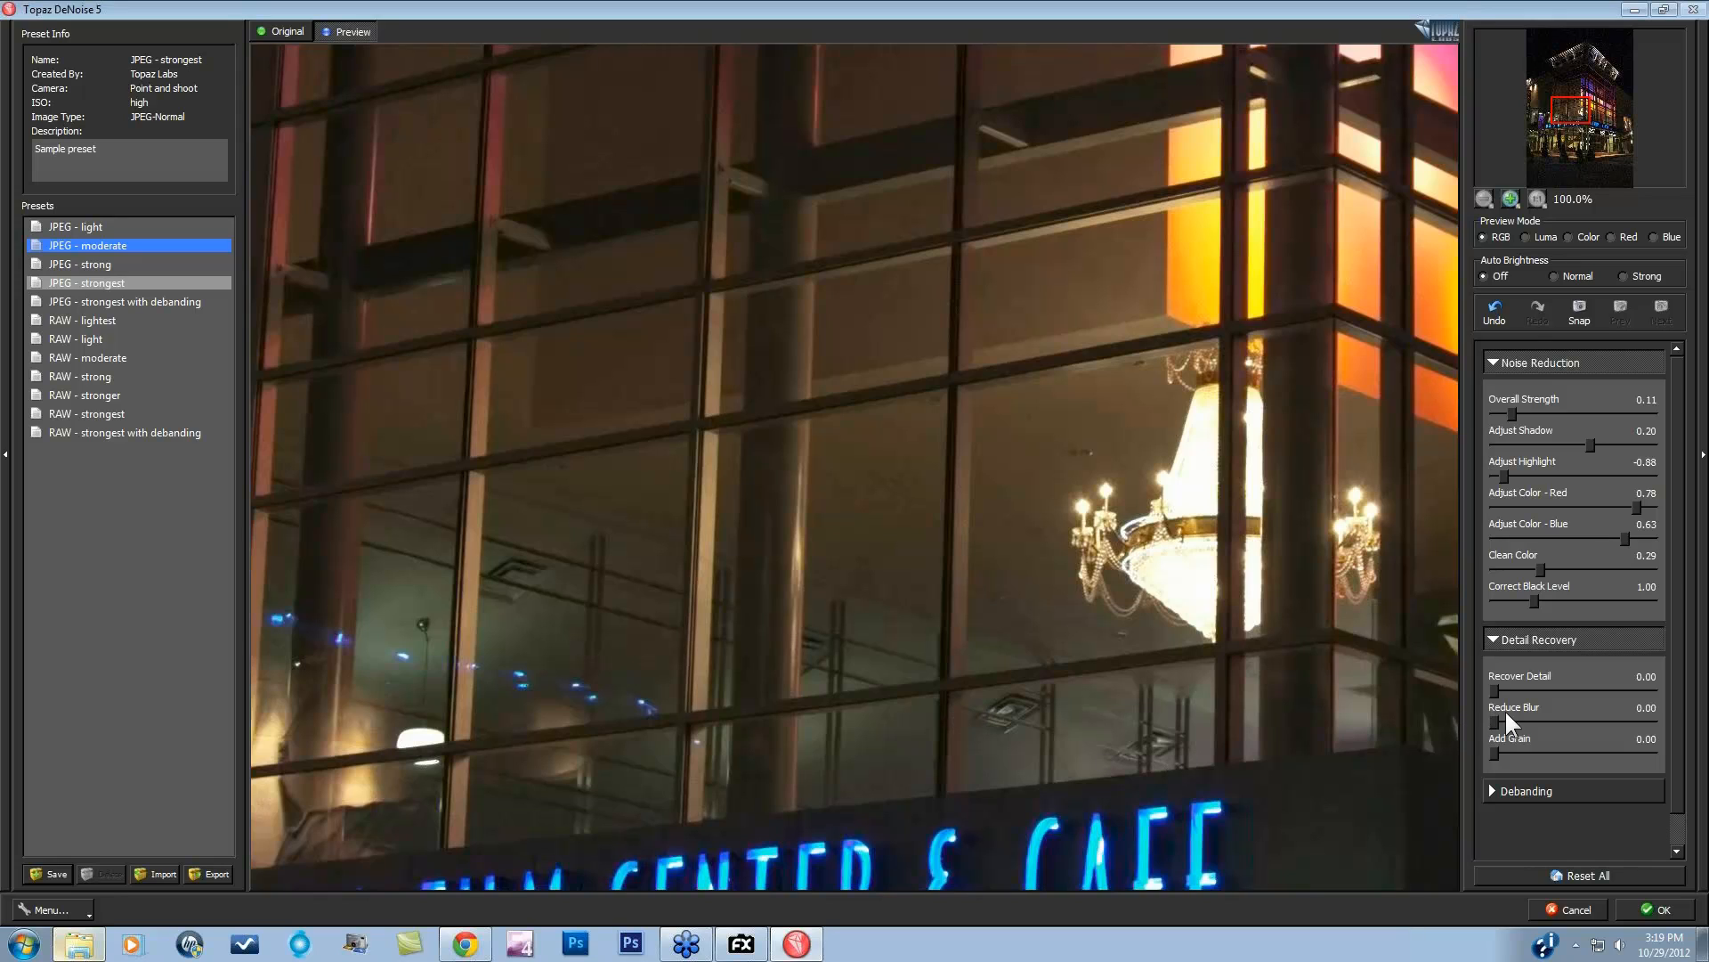
drag(1496, 688, 1522, 683)
drag(1539, 686, 1538, 686)
click(1079, 619)
click(1079, 618)
Step: Set Add Grain to 0.22 while viewing the neon cafe sign
drag(1156, 644, 1187, 484)
click(856, 763)
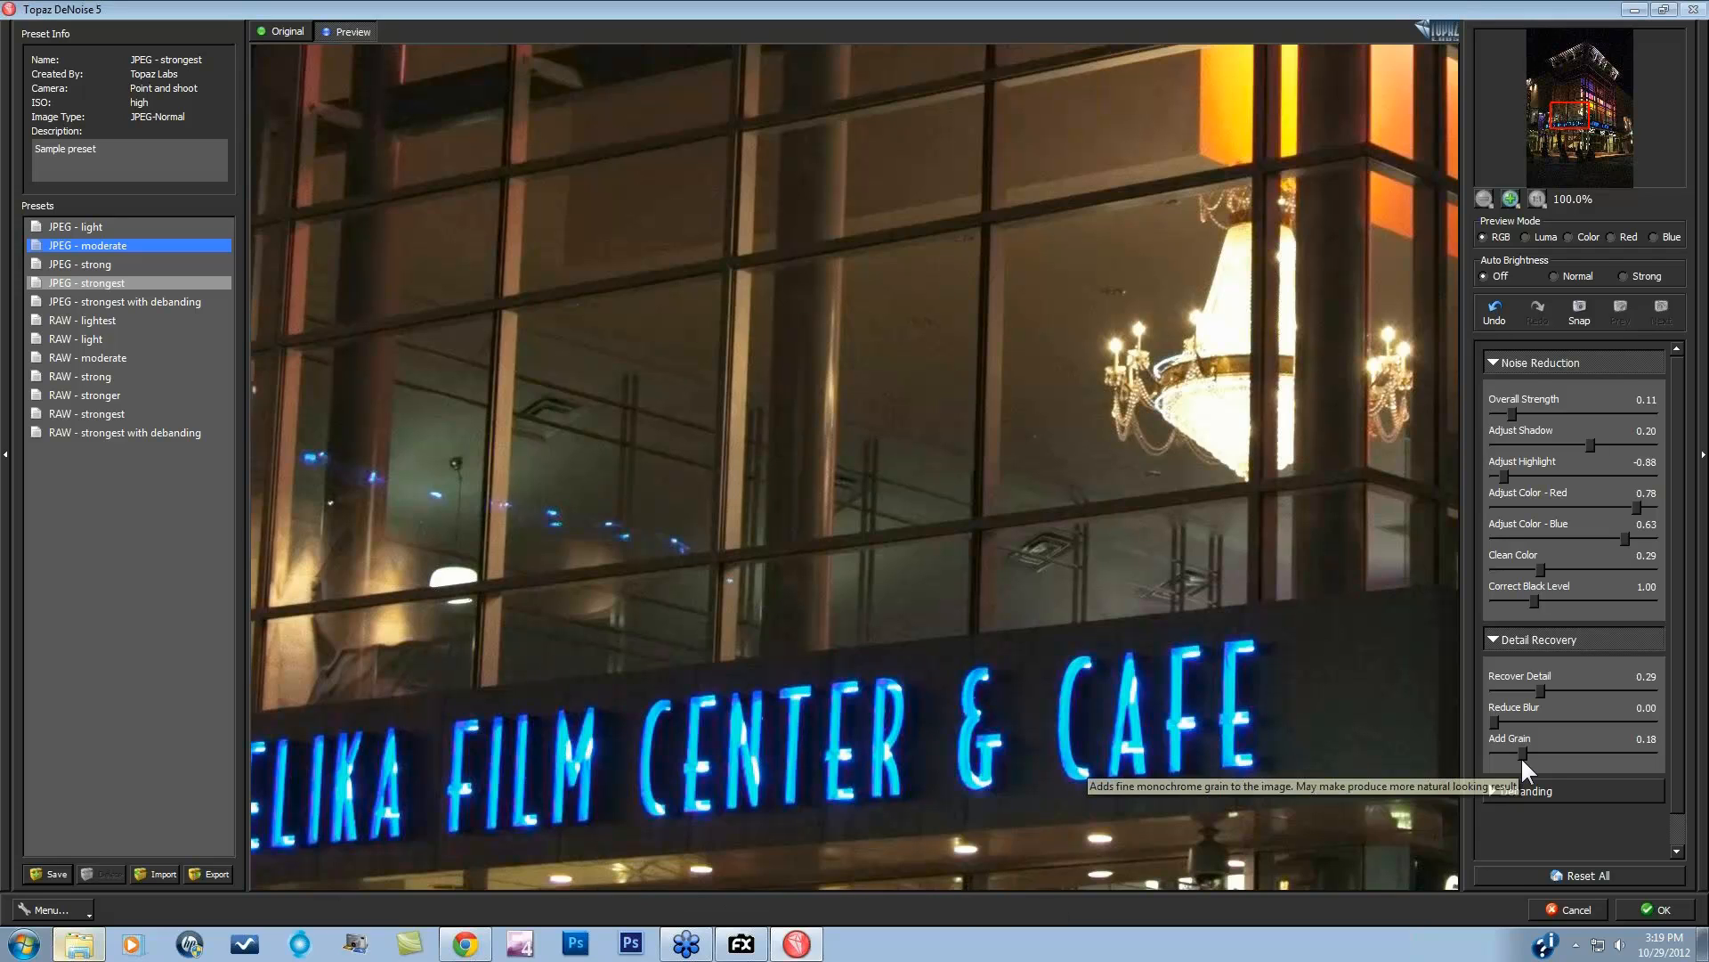
drag(1523, 755, 1530, 754)
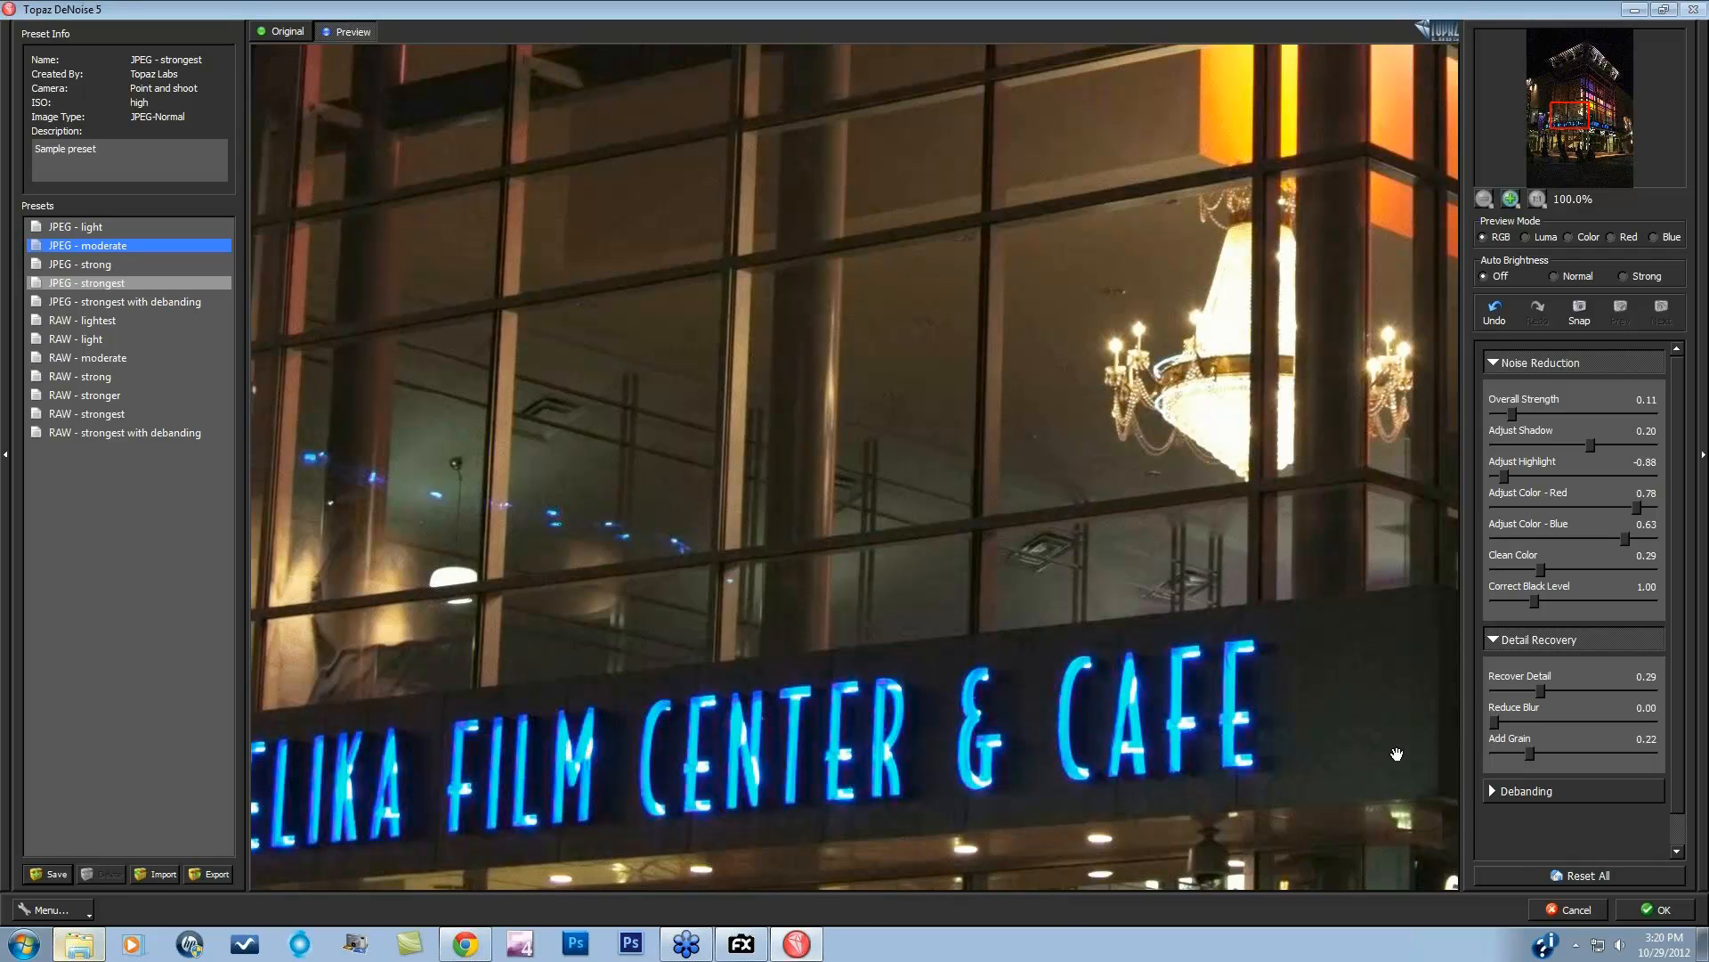
Step: Expand the Debanding section and compare the denoised photo with the original
scroll(1634, 766, down, 1)
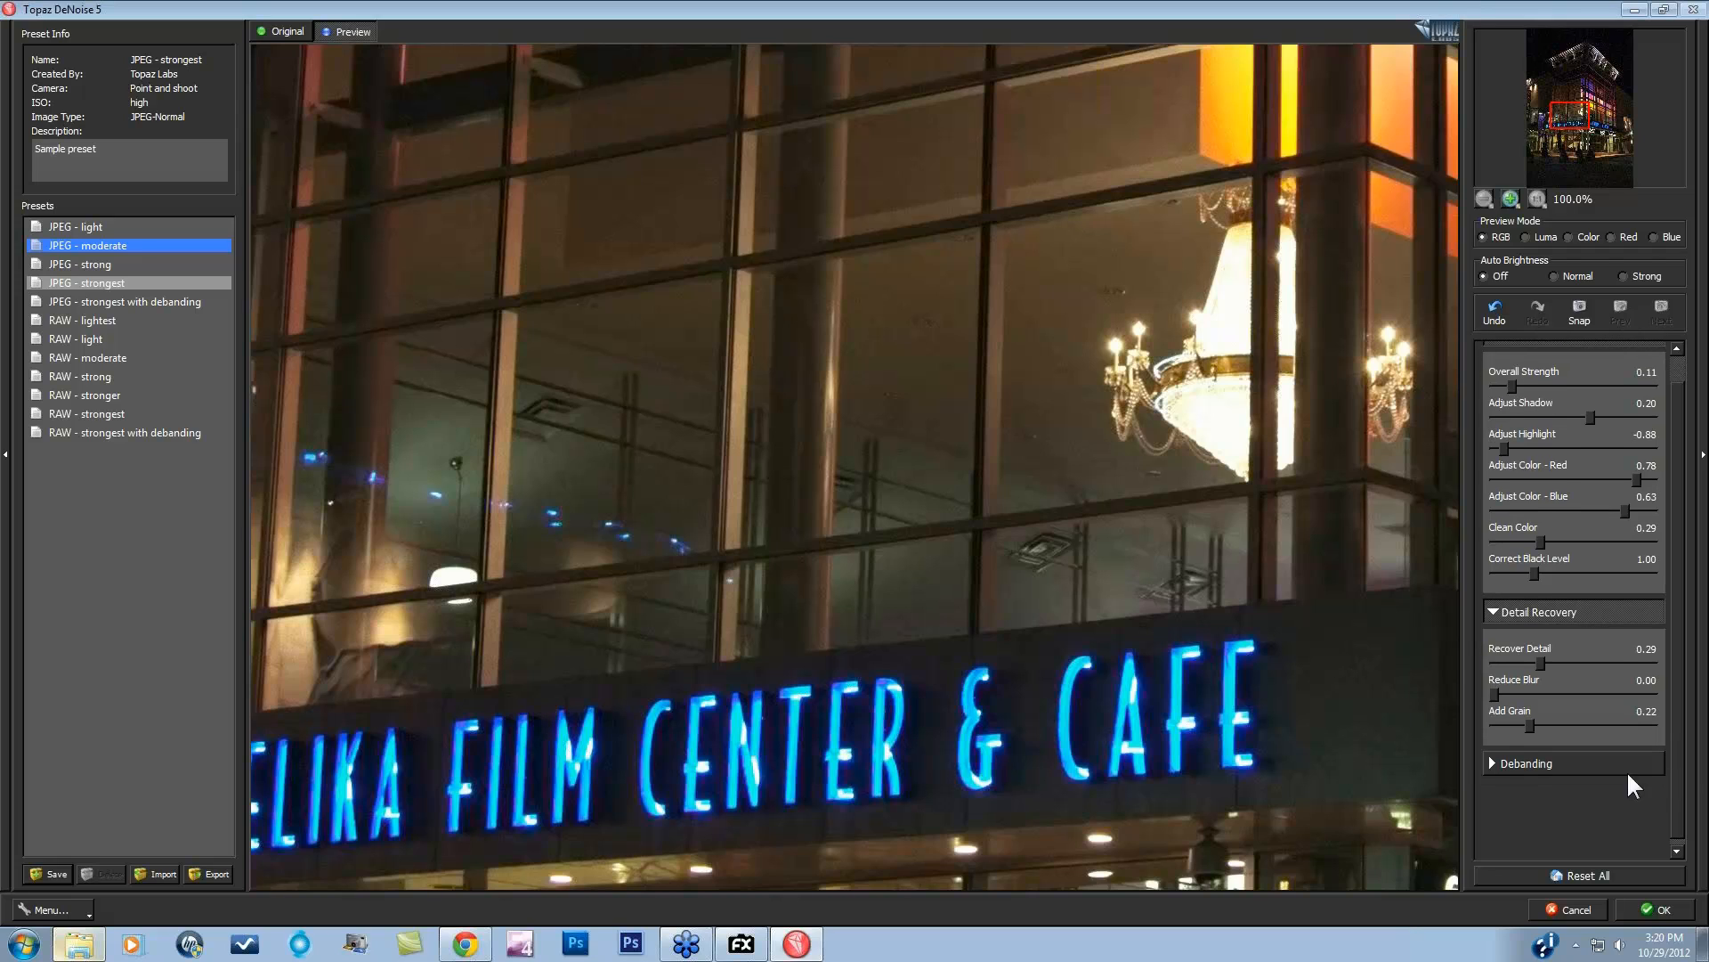
click(1493, 759)
scroll(1674, 771, down, 1)
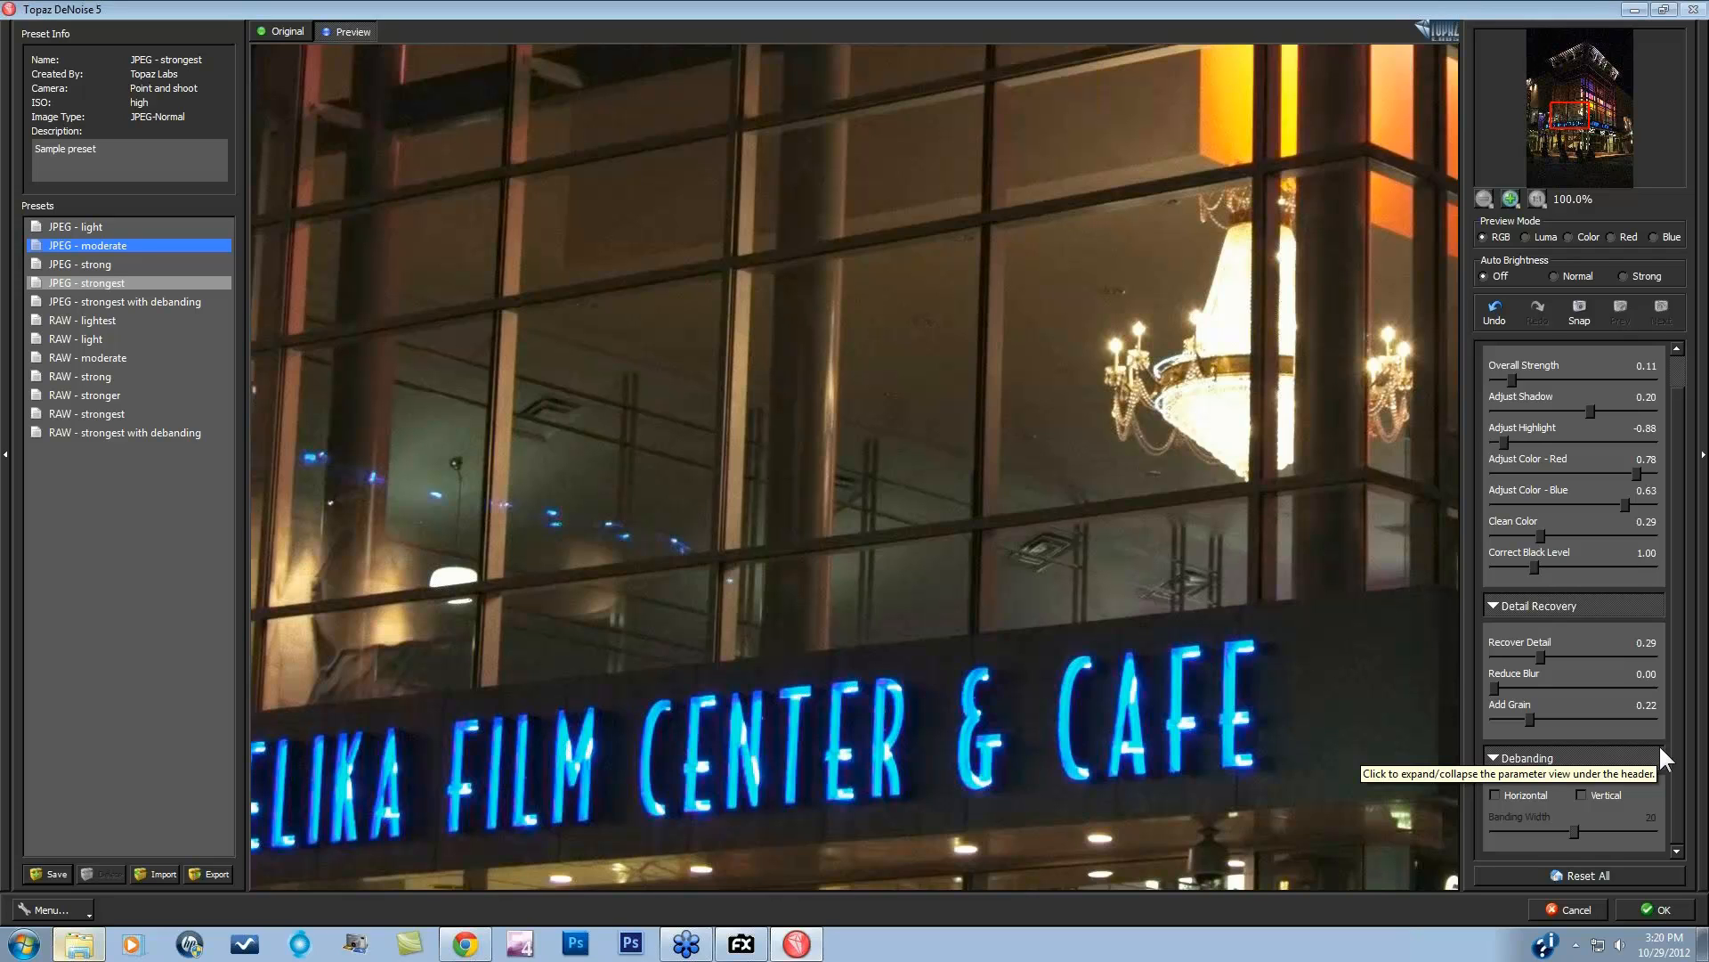
click(1141, 626)
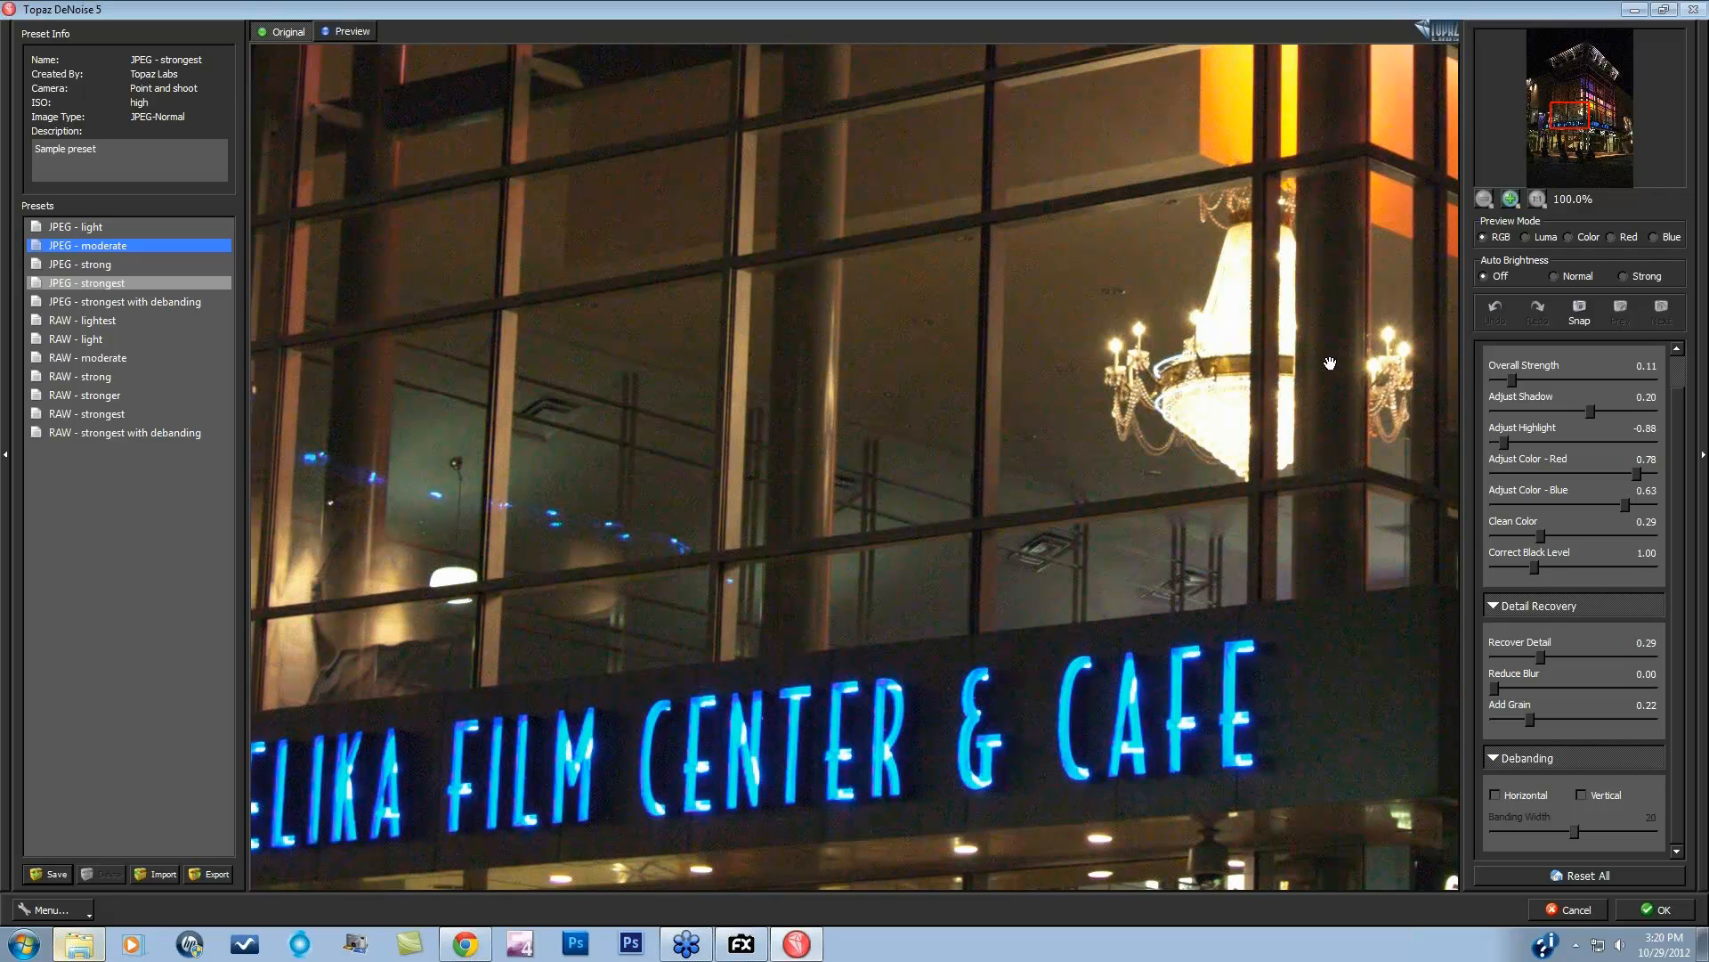
click(1333, 425)
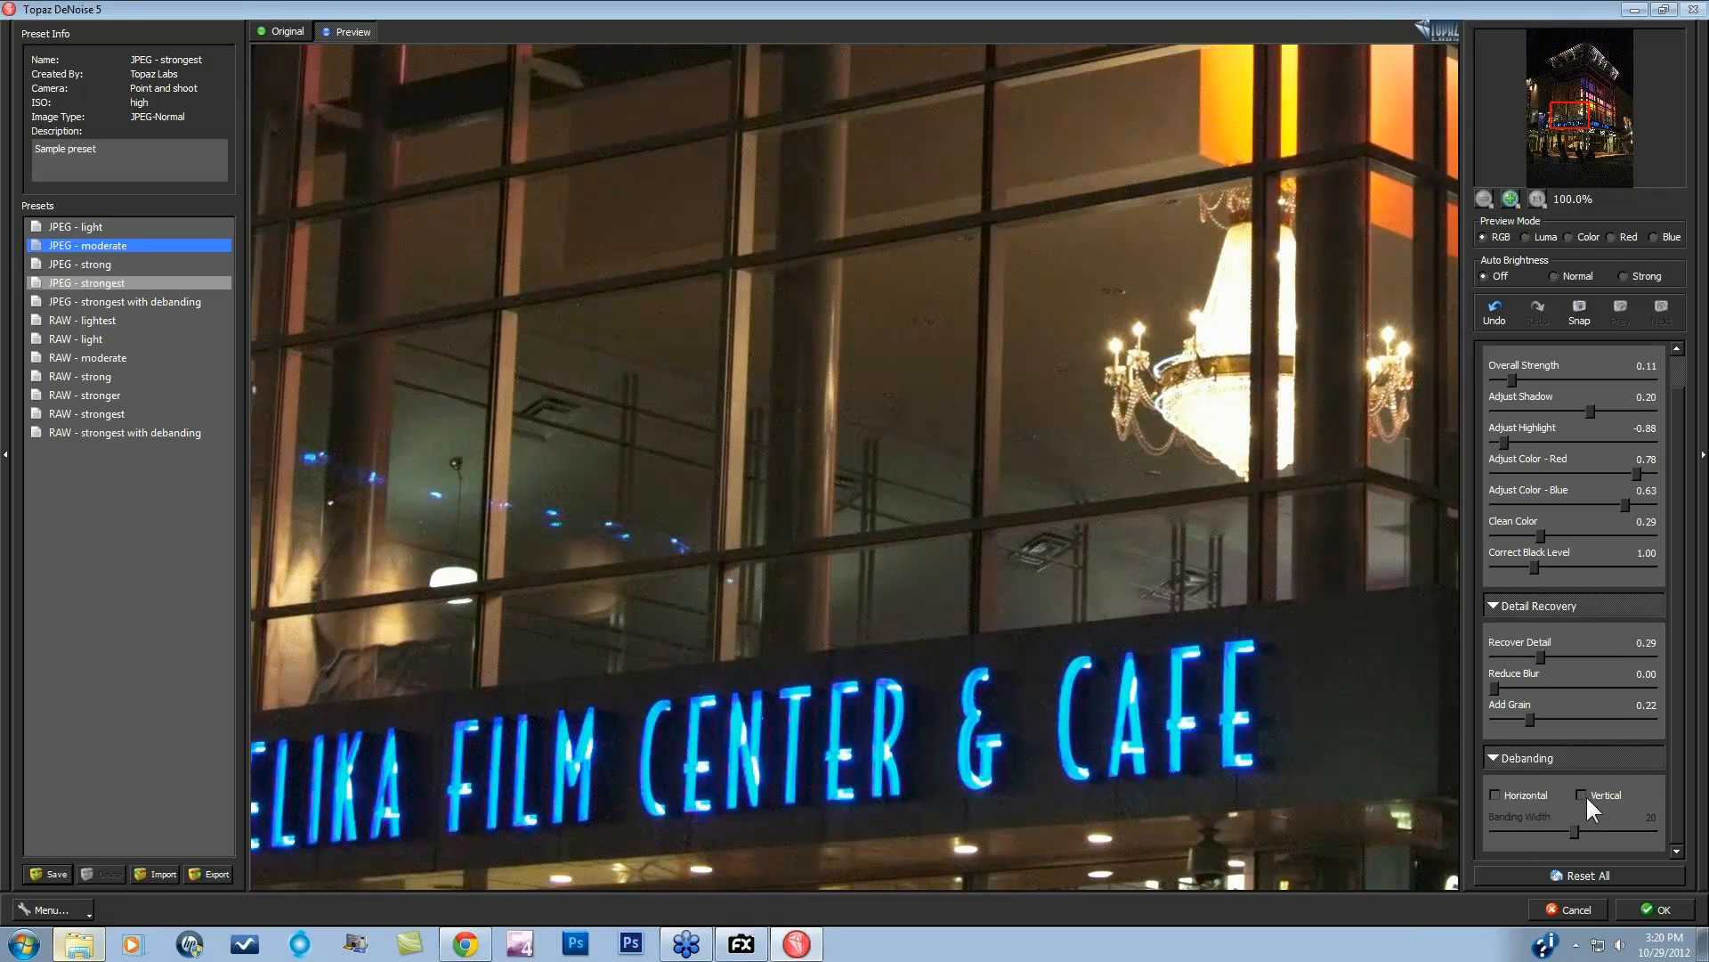
Step: Enable vertical and horizontal debanding and compare the windows and neon sign with the original photo
click(1581, 793)
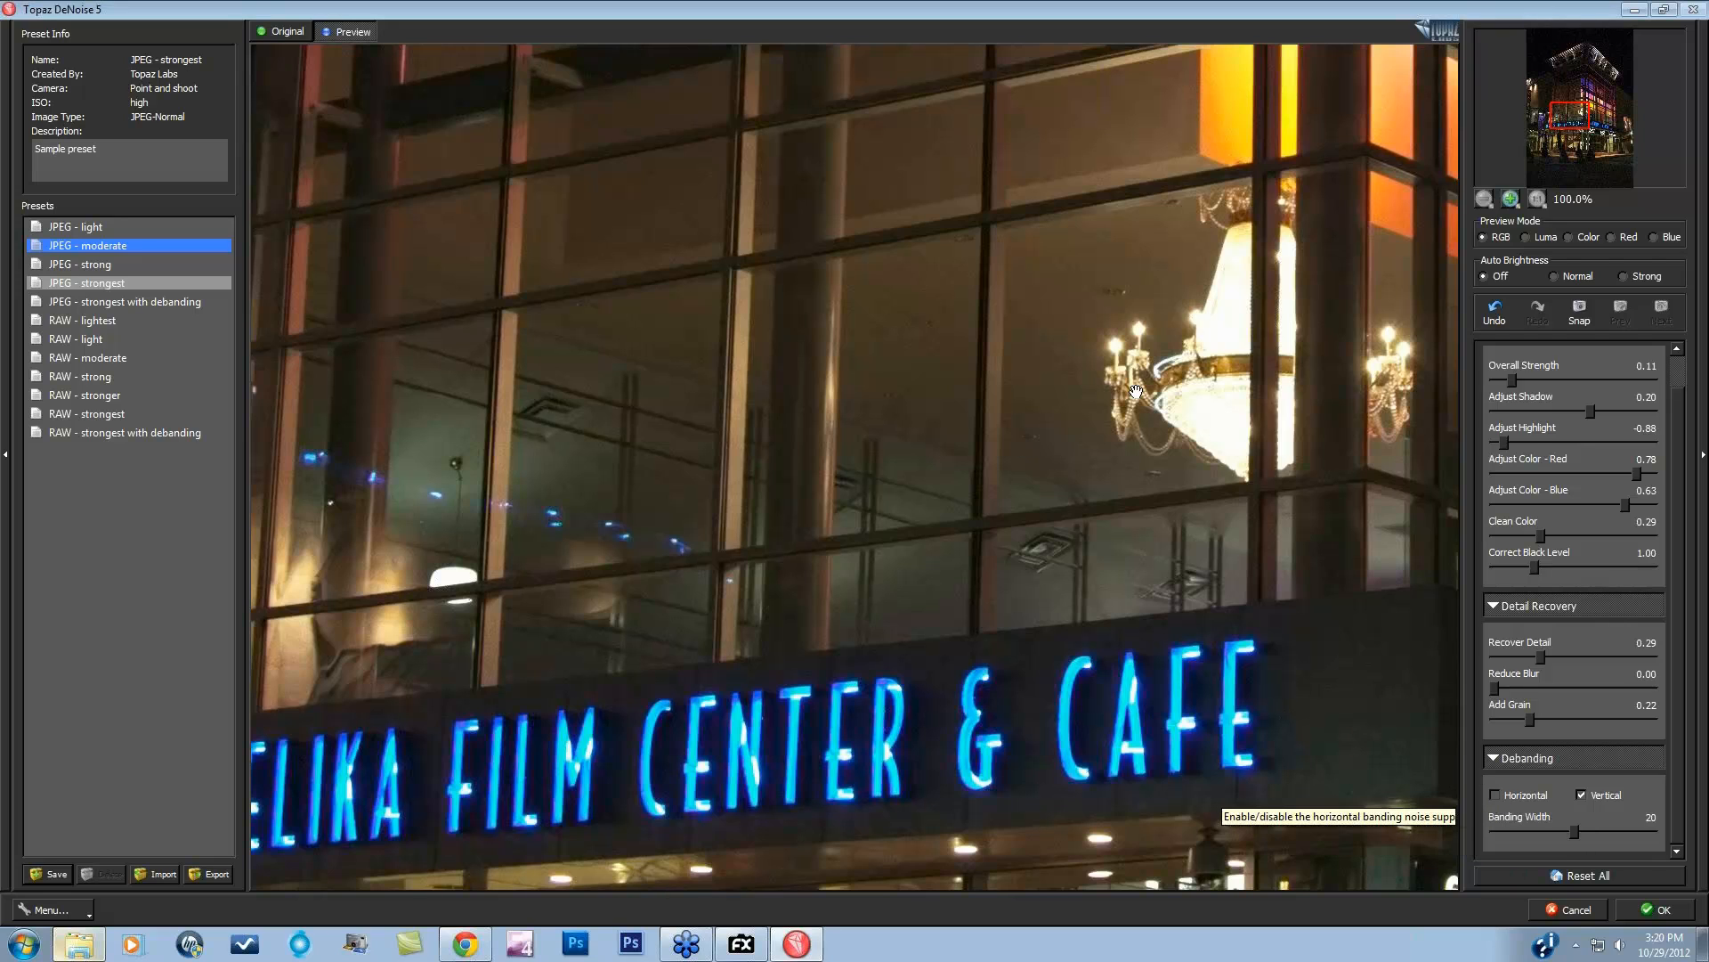
click(1494, 794)
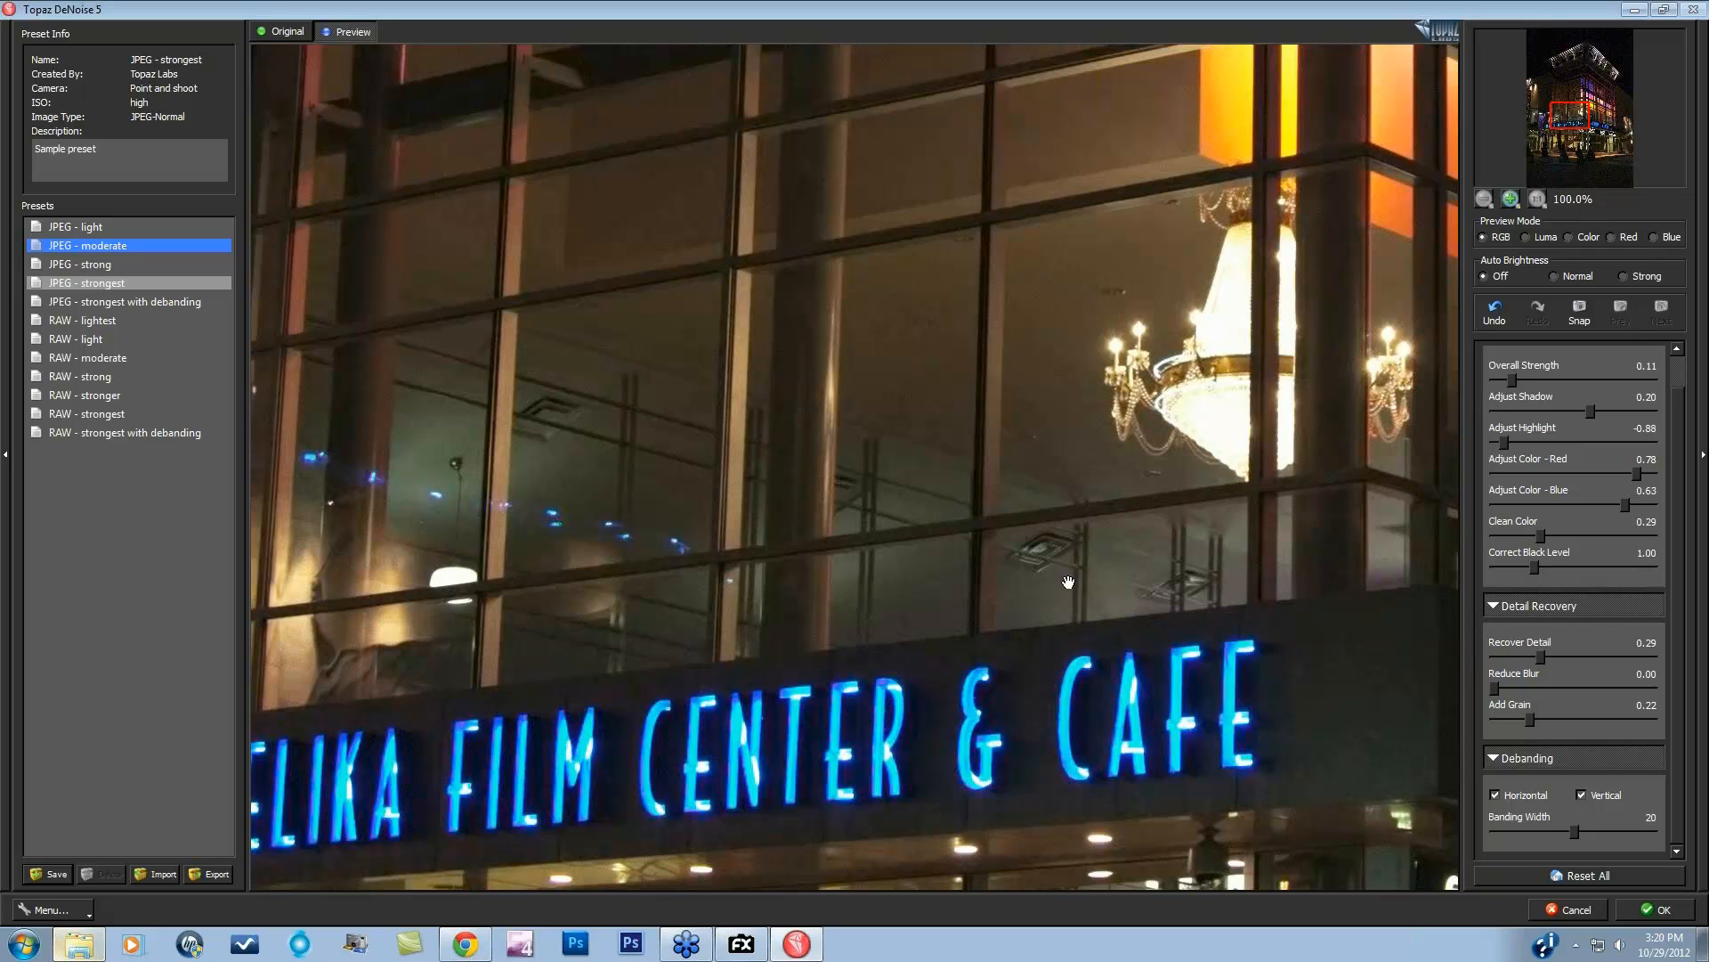
drag(1071, 618, 1078, 433)
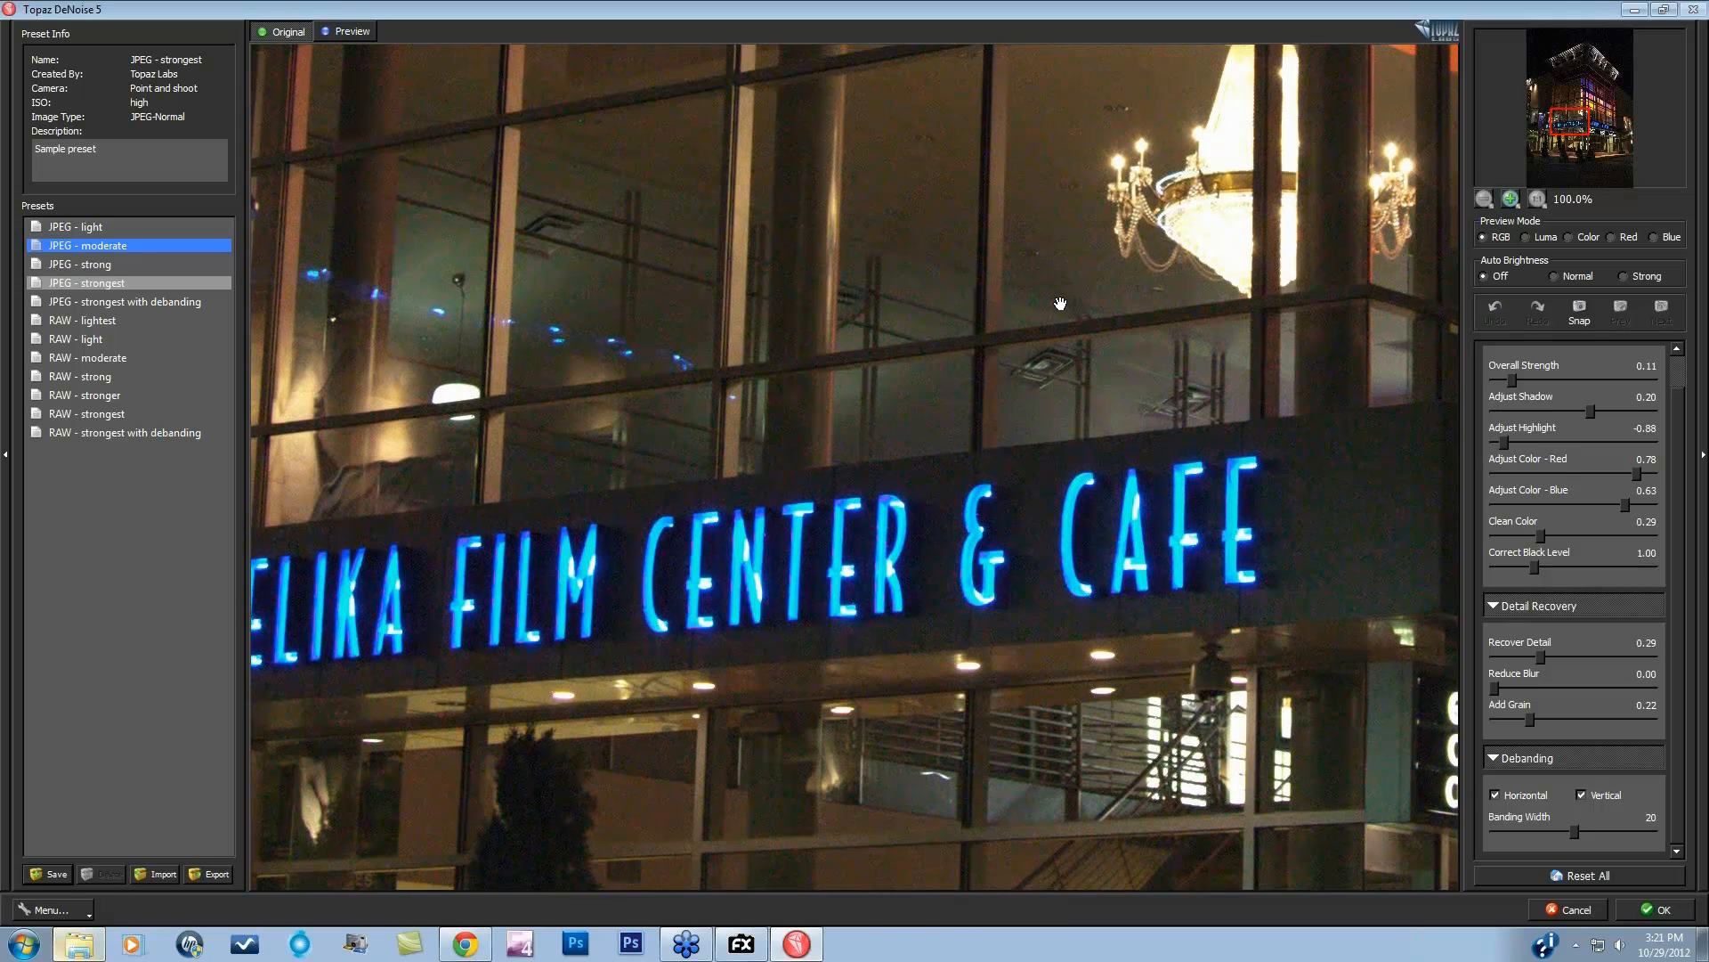
drag(1061, 288, 1095, 520)
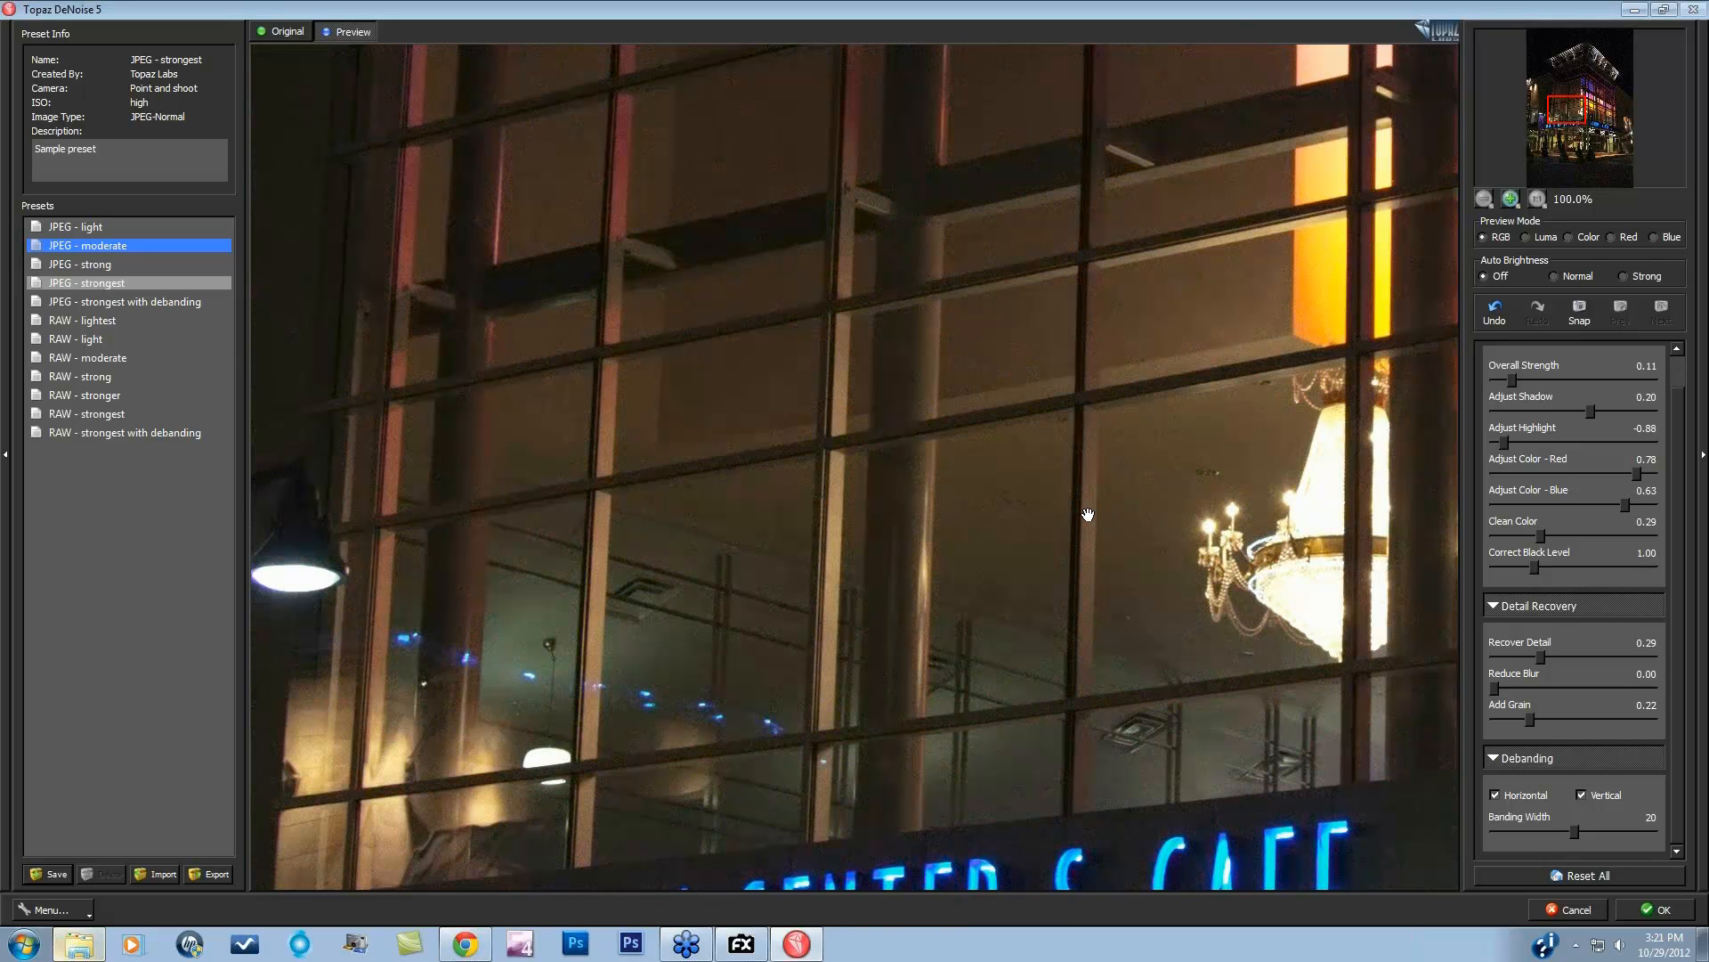
key(space)
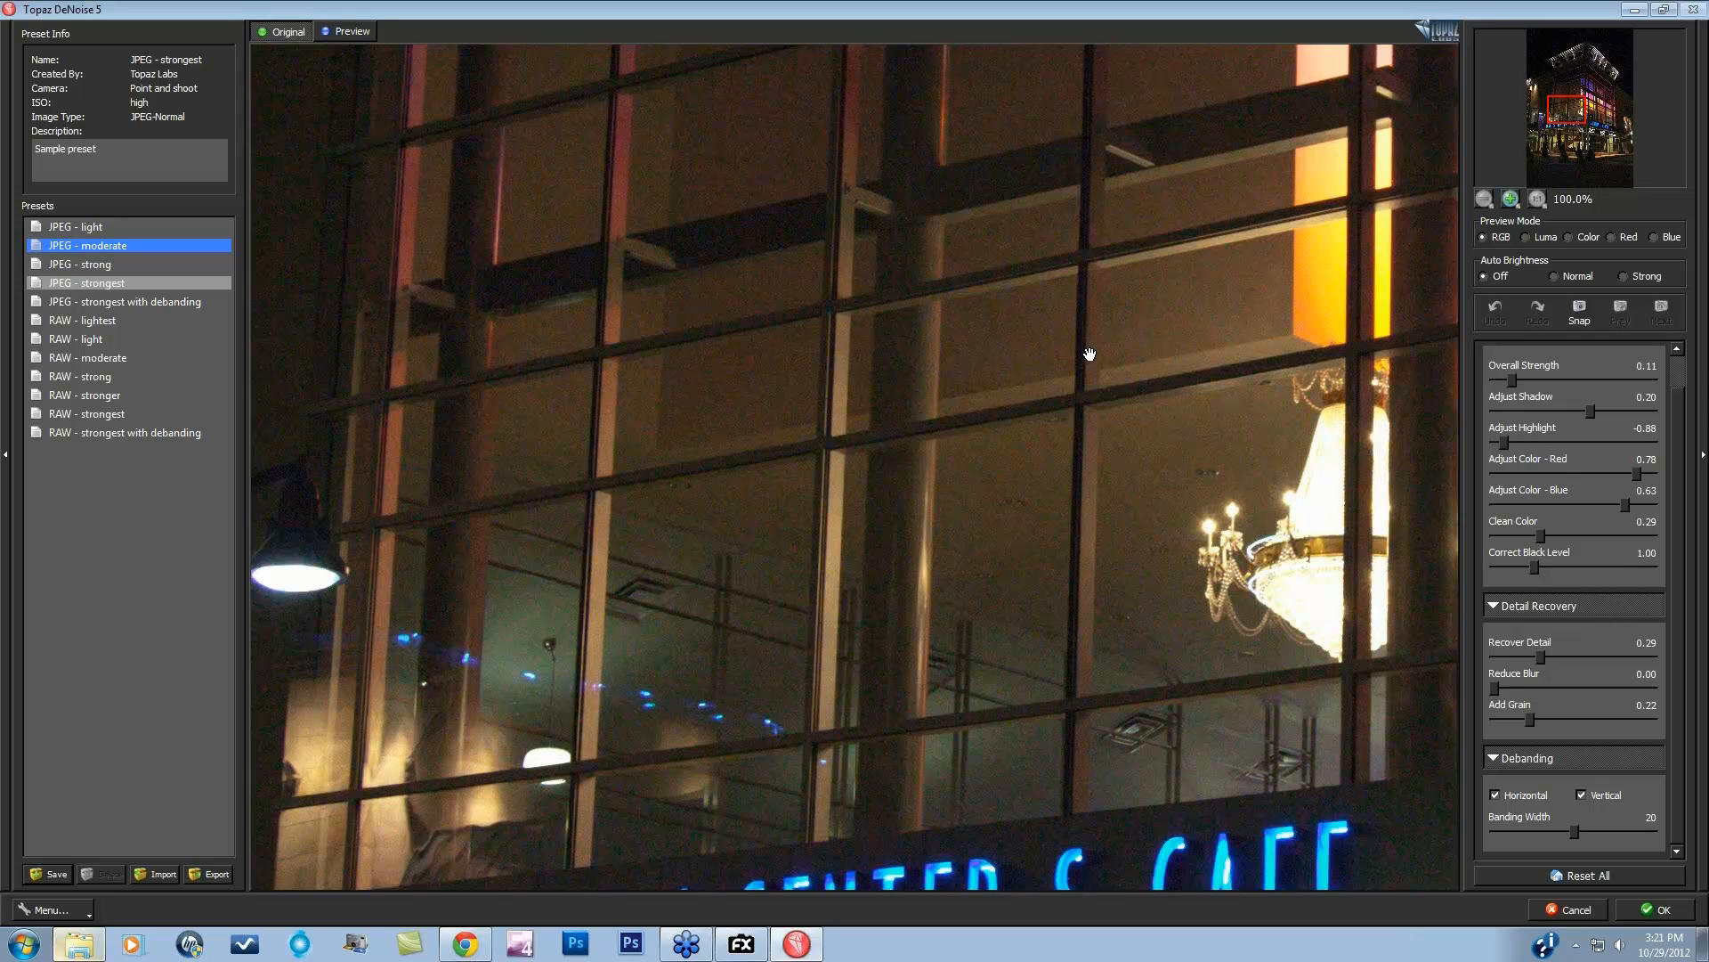
key(space)
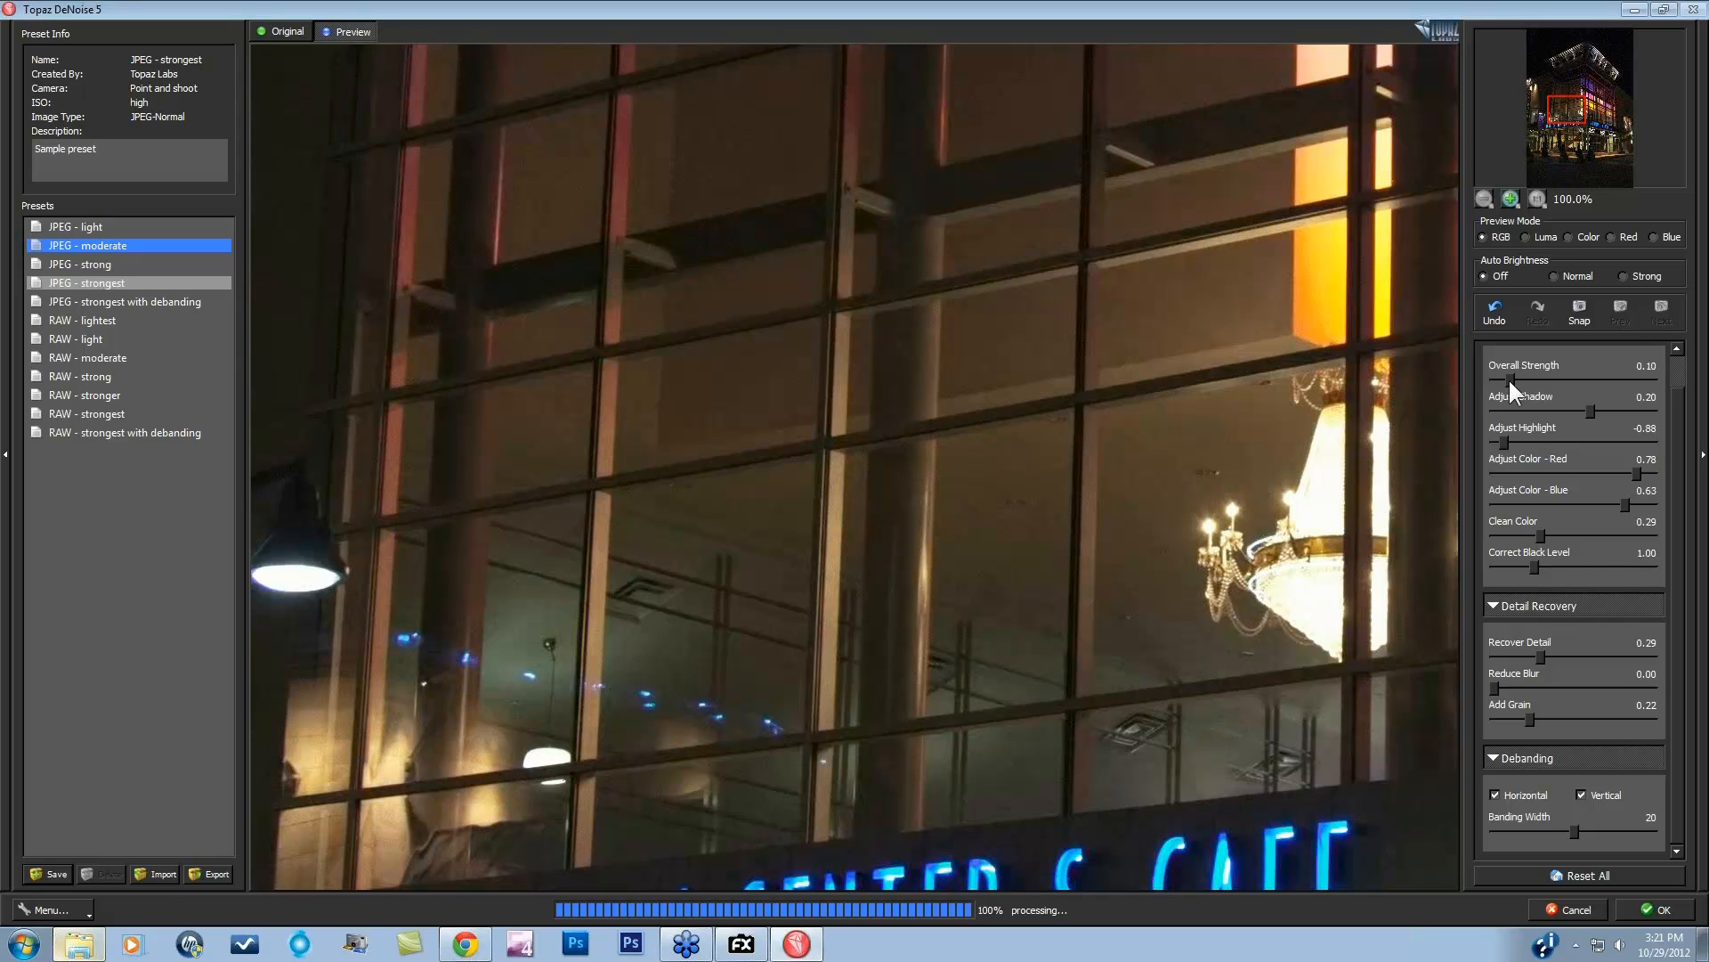
Step: Apply the noise reduction to the layer copy and compare it with the original layer at 100% on the upper windows
click(1657, 909)
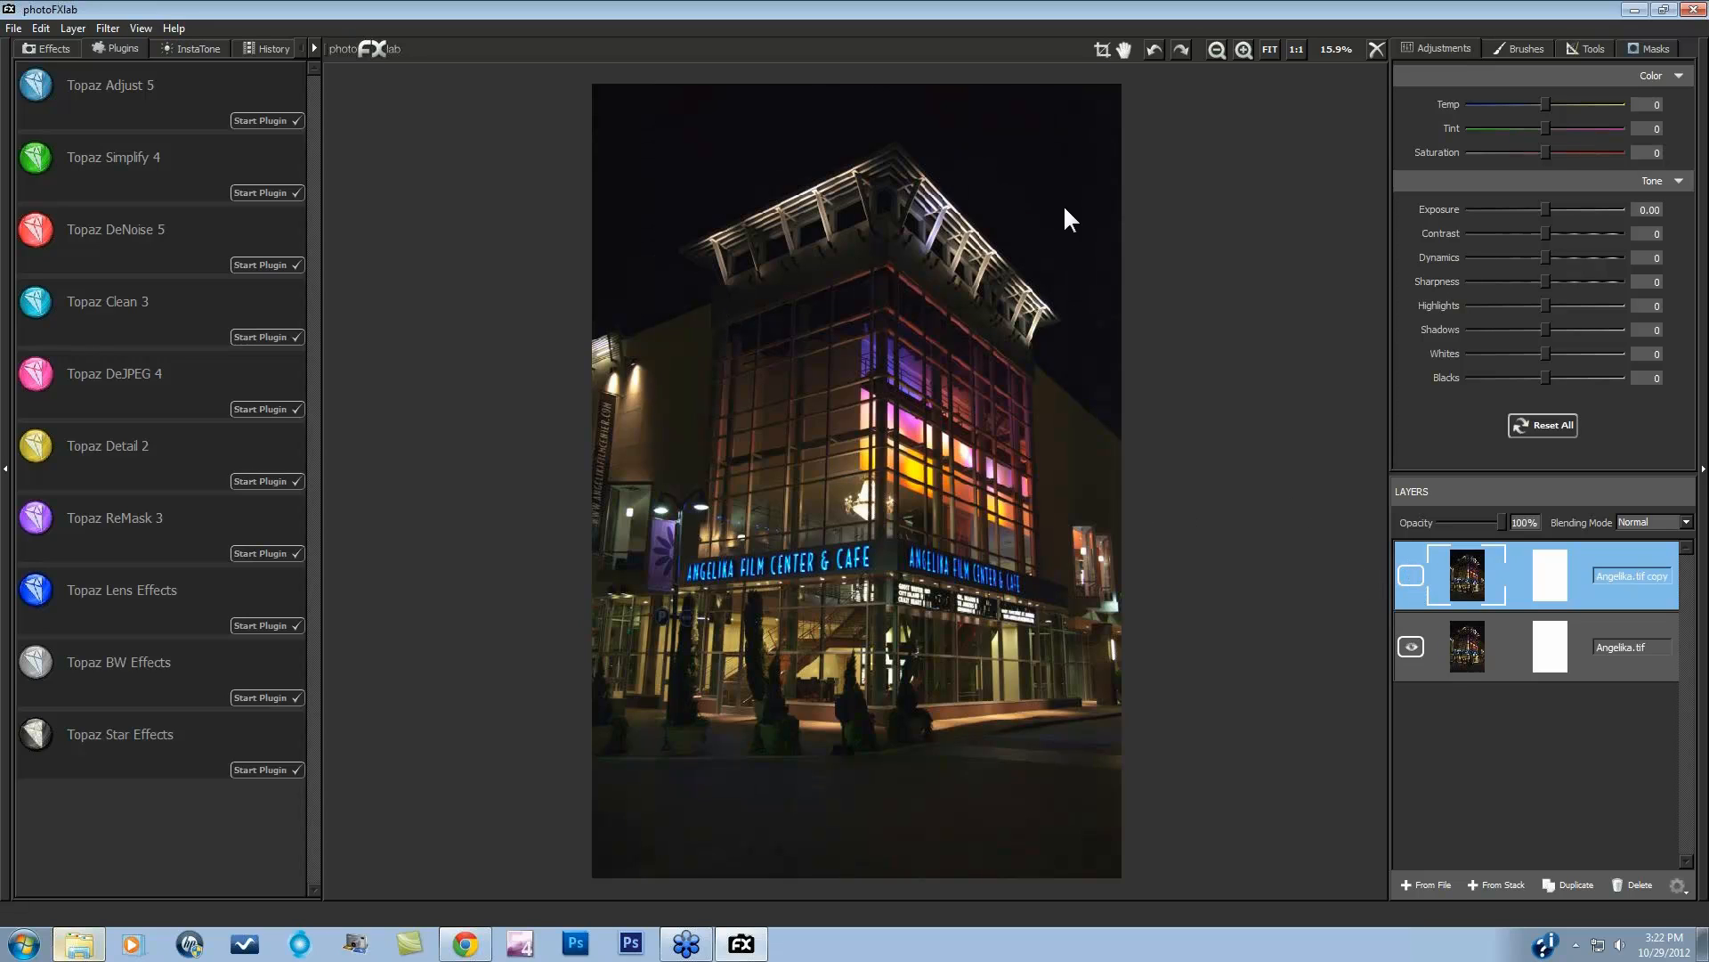
click(1296, 50)
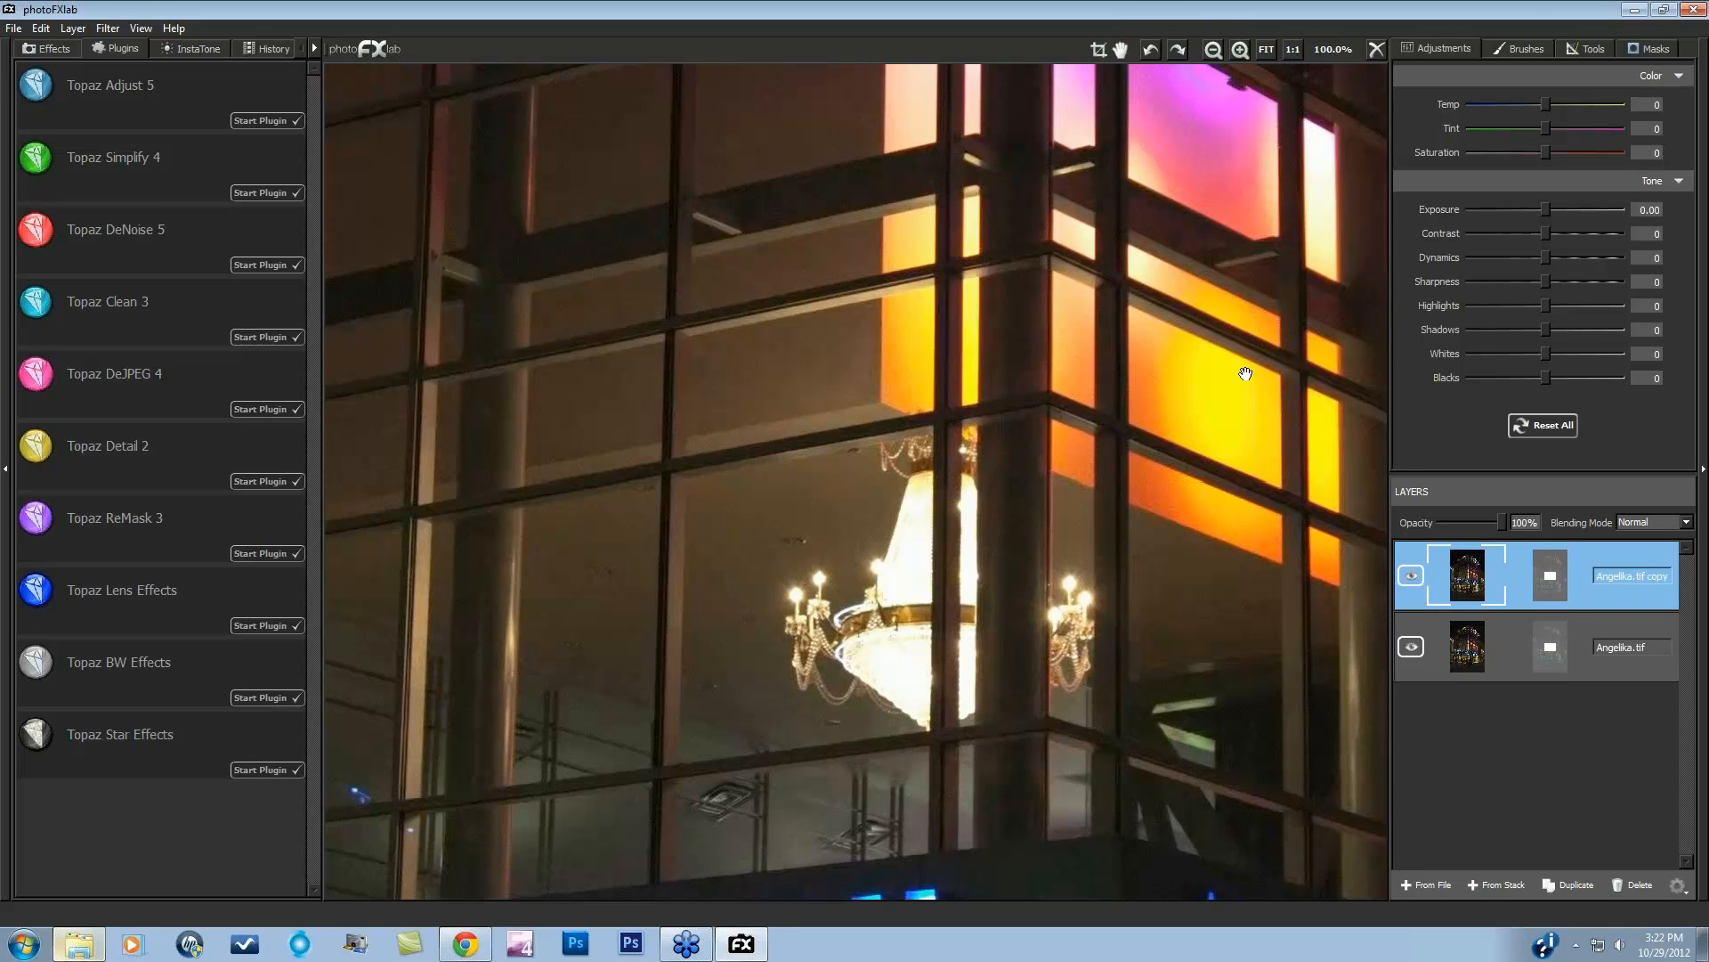
drag(1141, 182, 1153, 892)
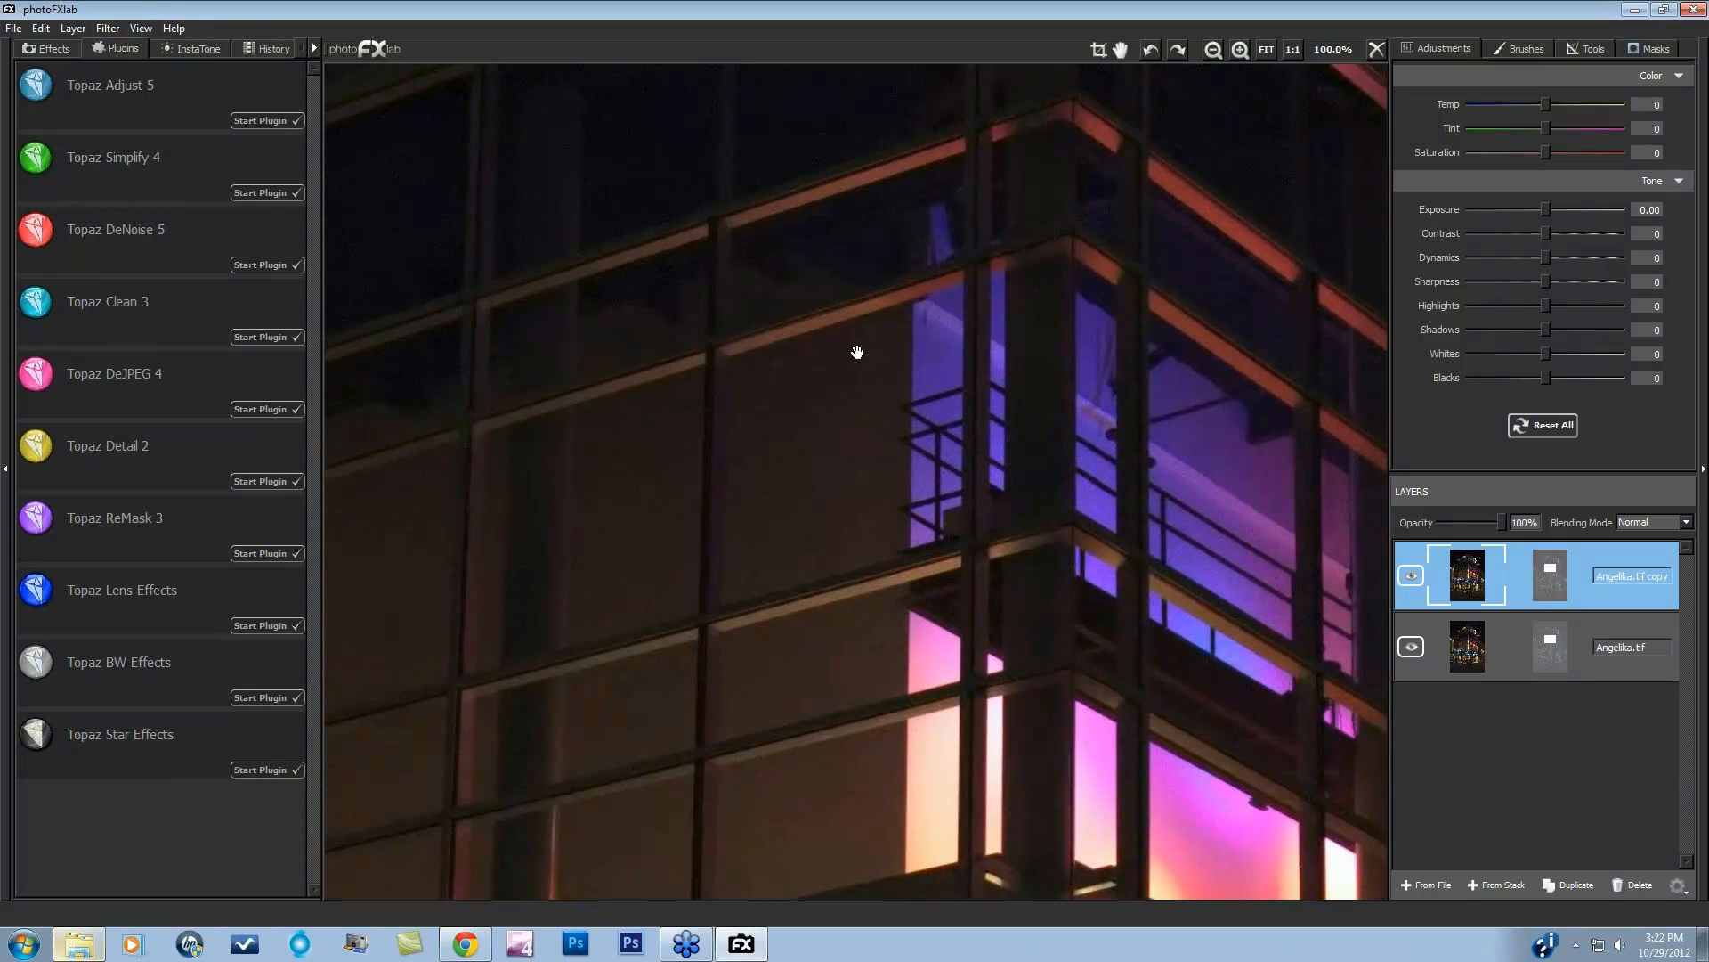
drag(1005, 317, 1210, 291)
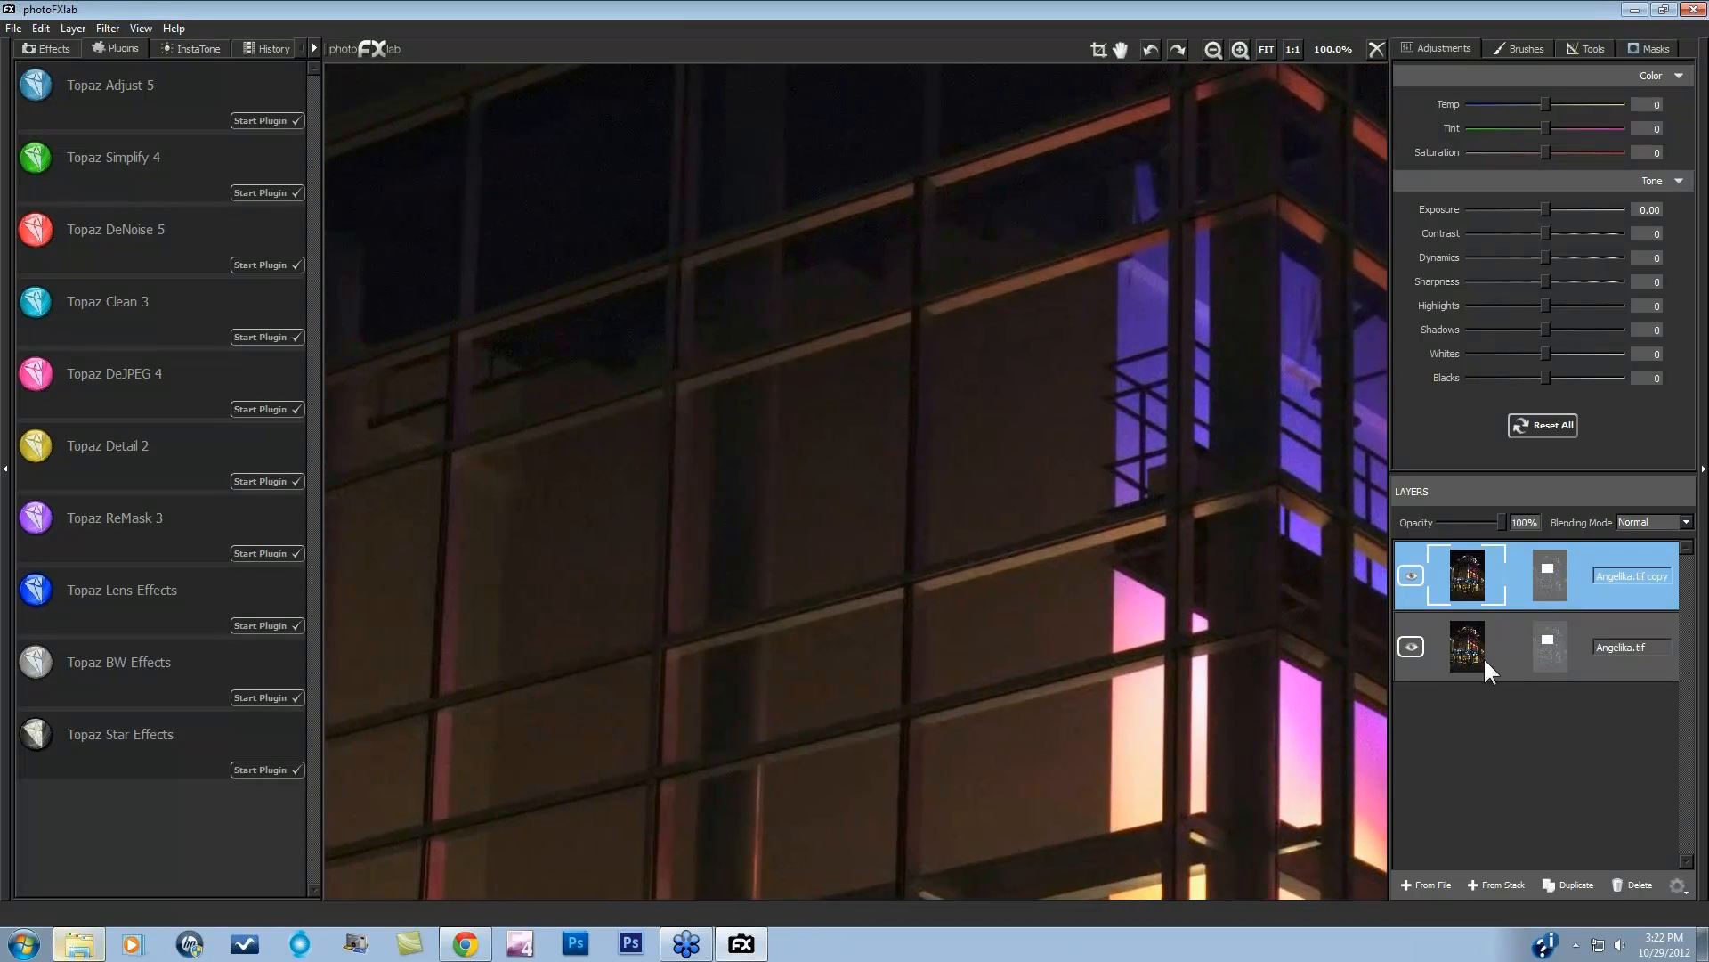
click(1412, 577)
Step: Create a merged stamp layer from the layer stack and open it in Topaz Adjust 5 with all settings reset
click(1504, 884)
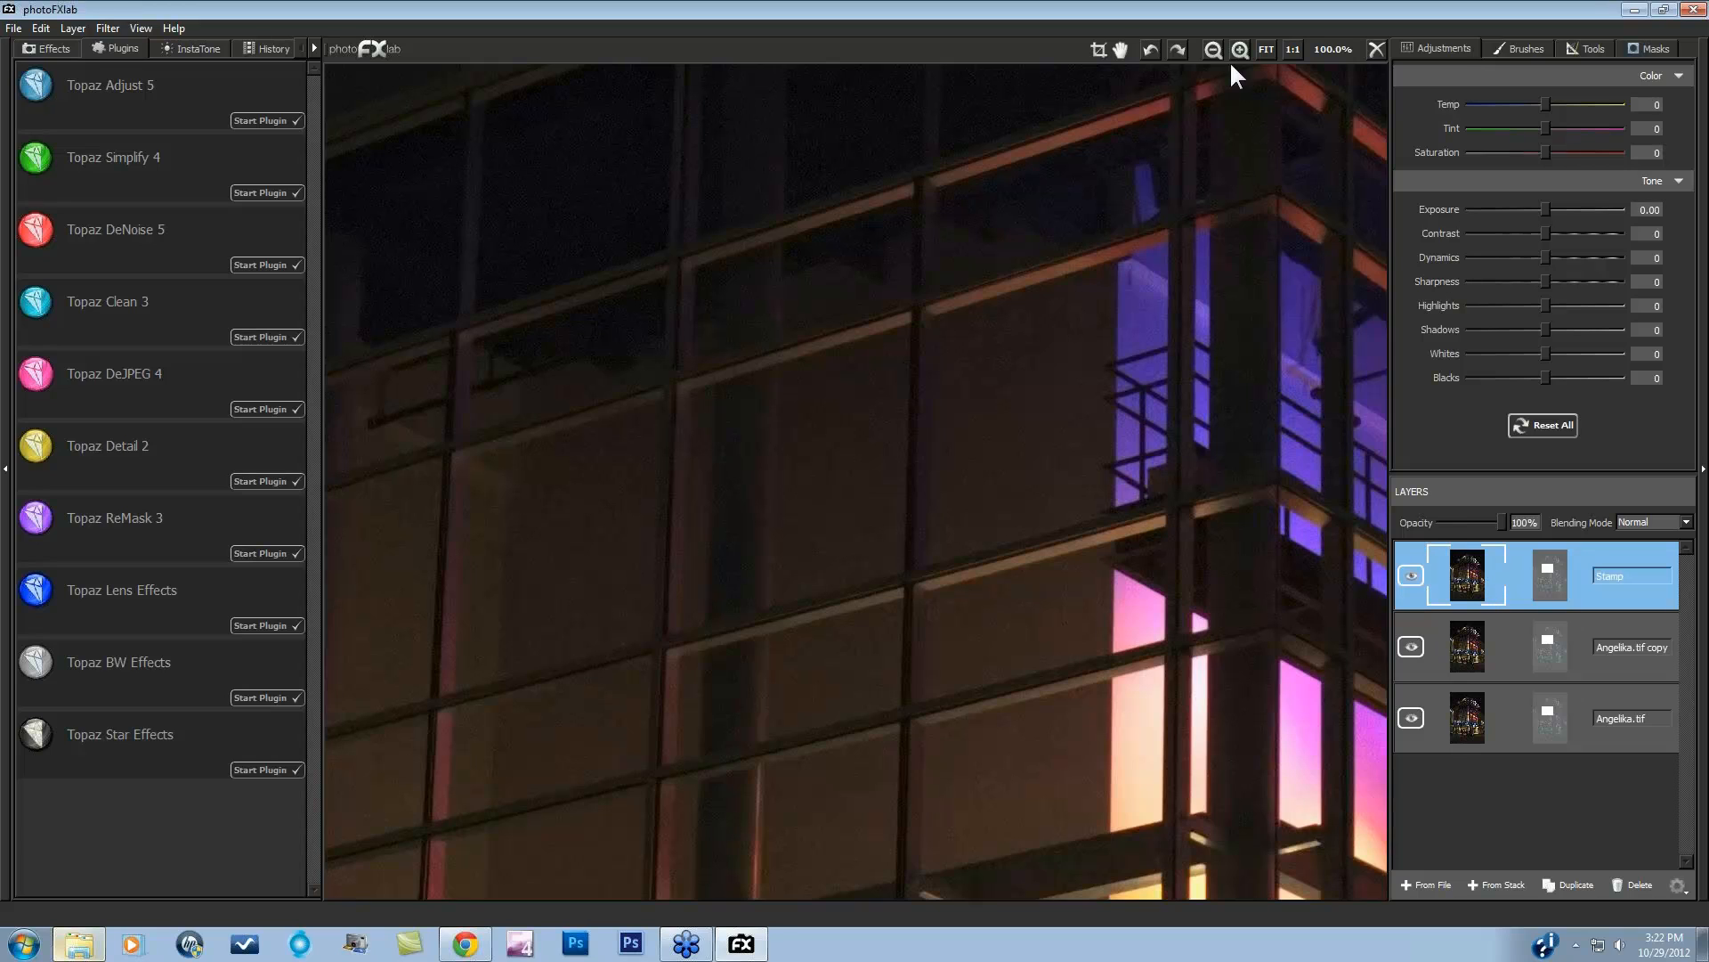
click(1264, 48)
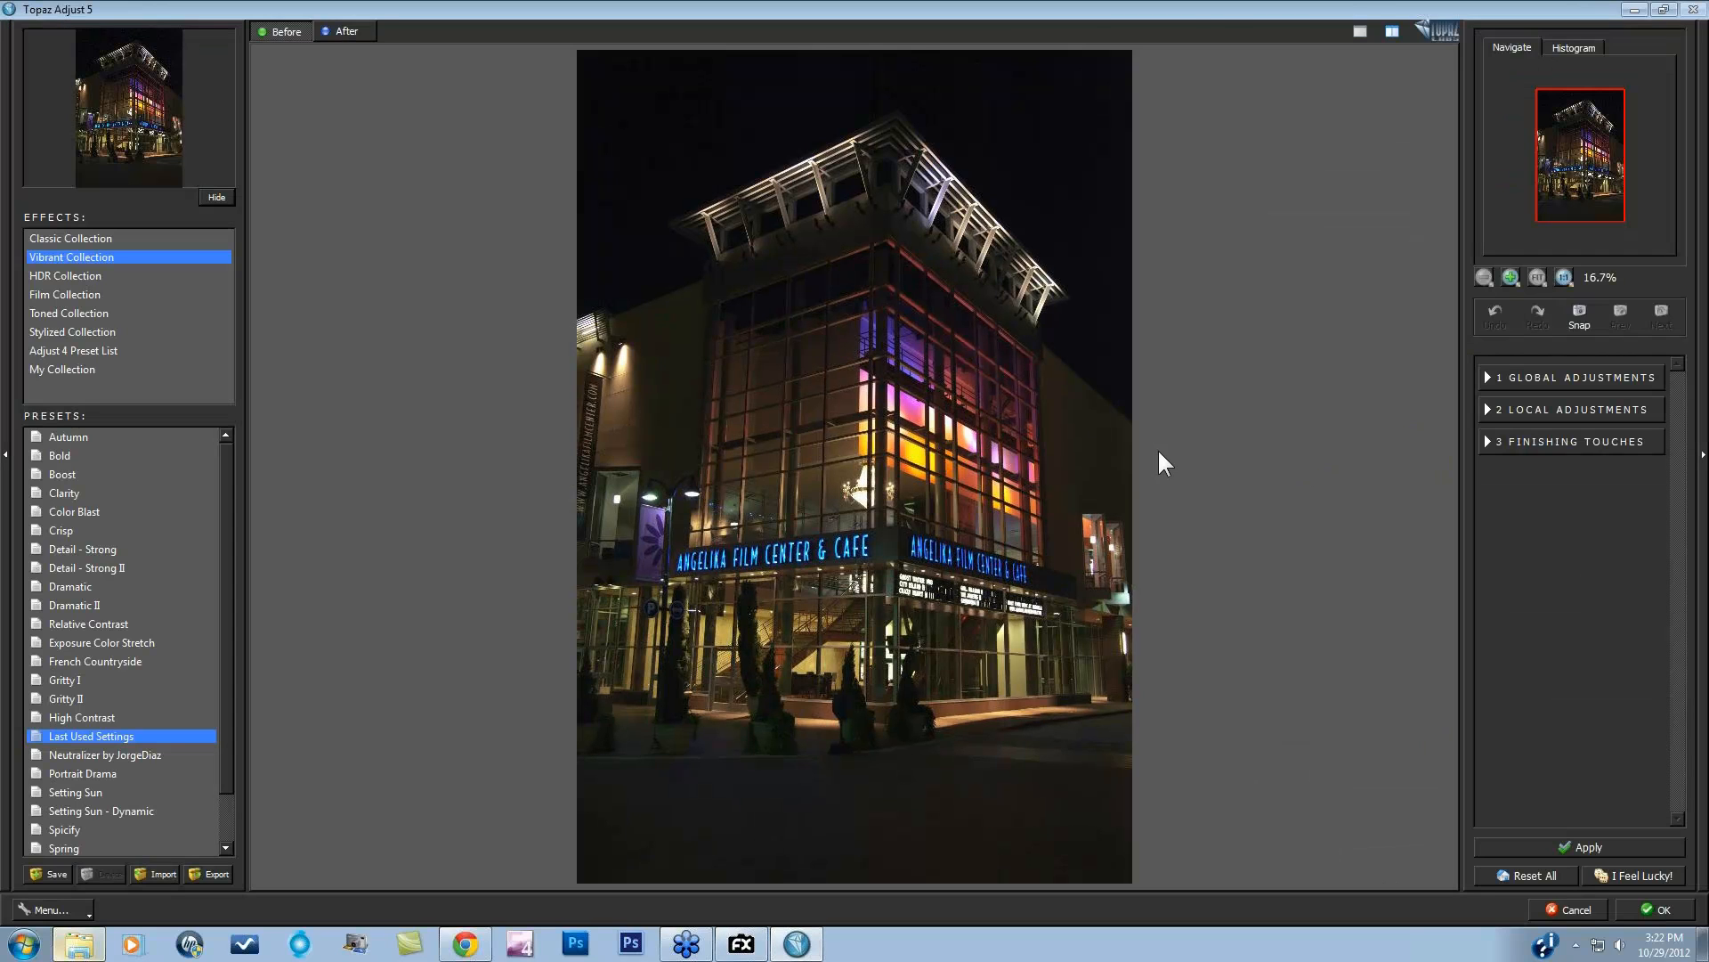
click(1506, 881)
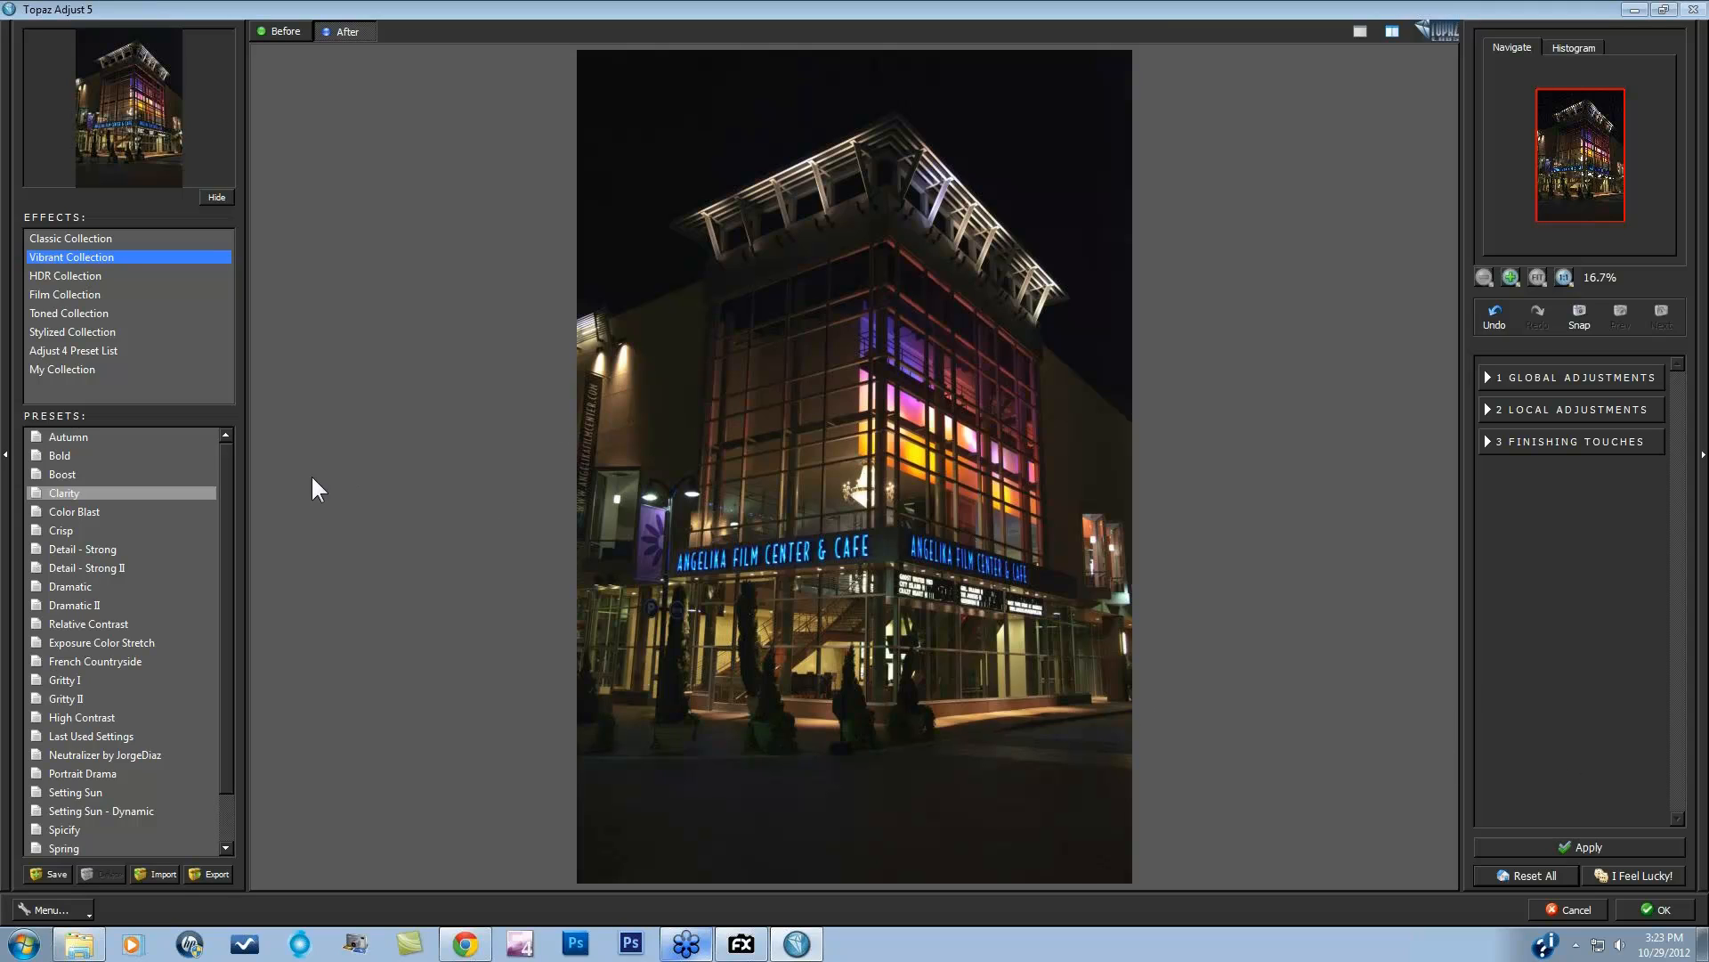
Step: Try the Brilliant Cold and Photo Pop presets from the Classic Collection
click(74, 239)
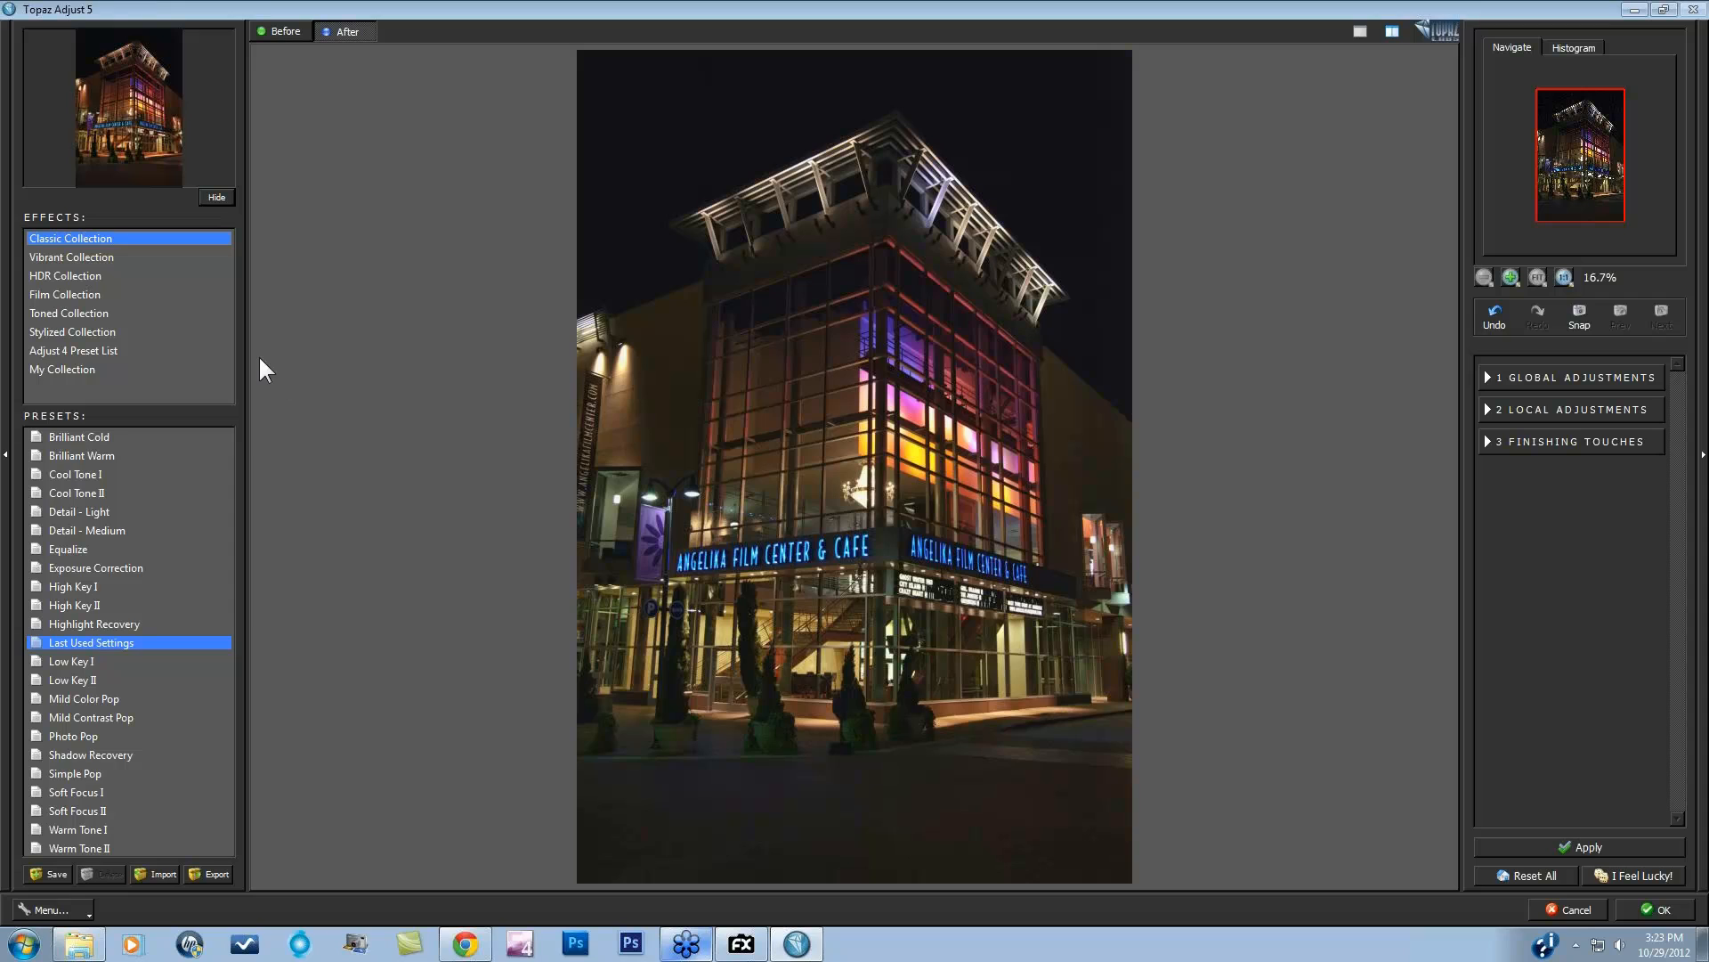
click(178, 436)
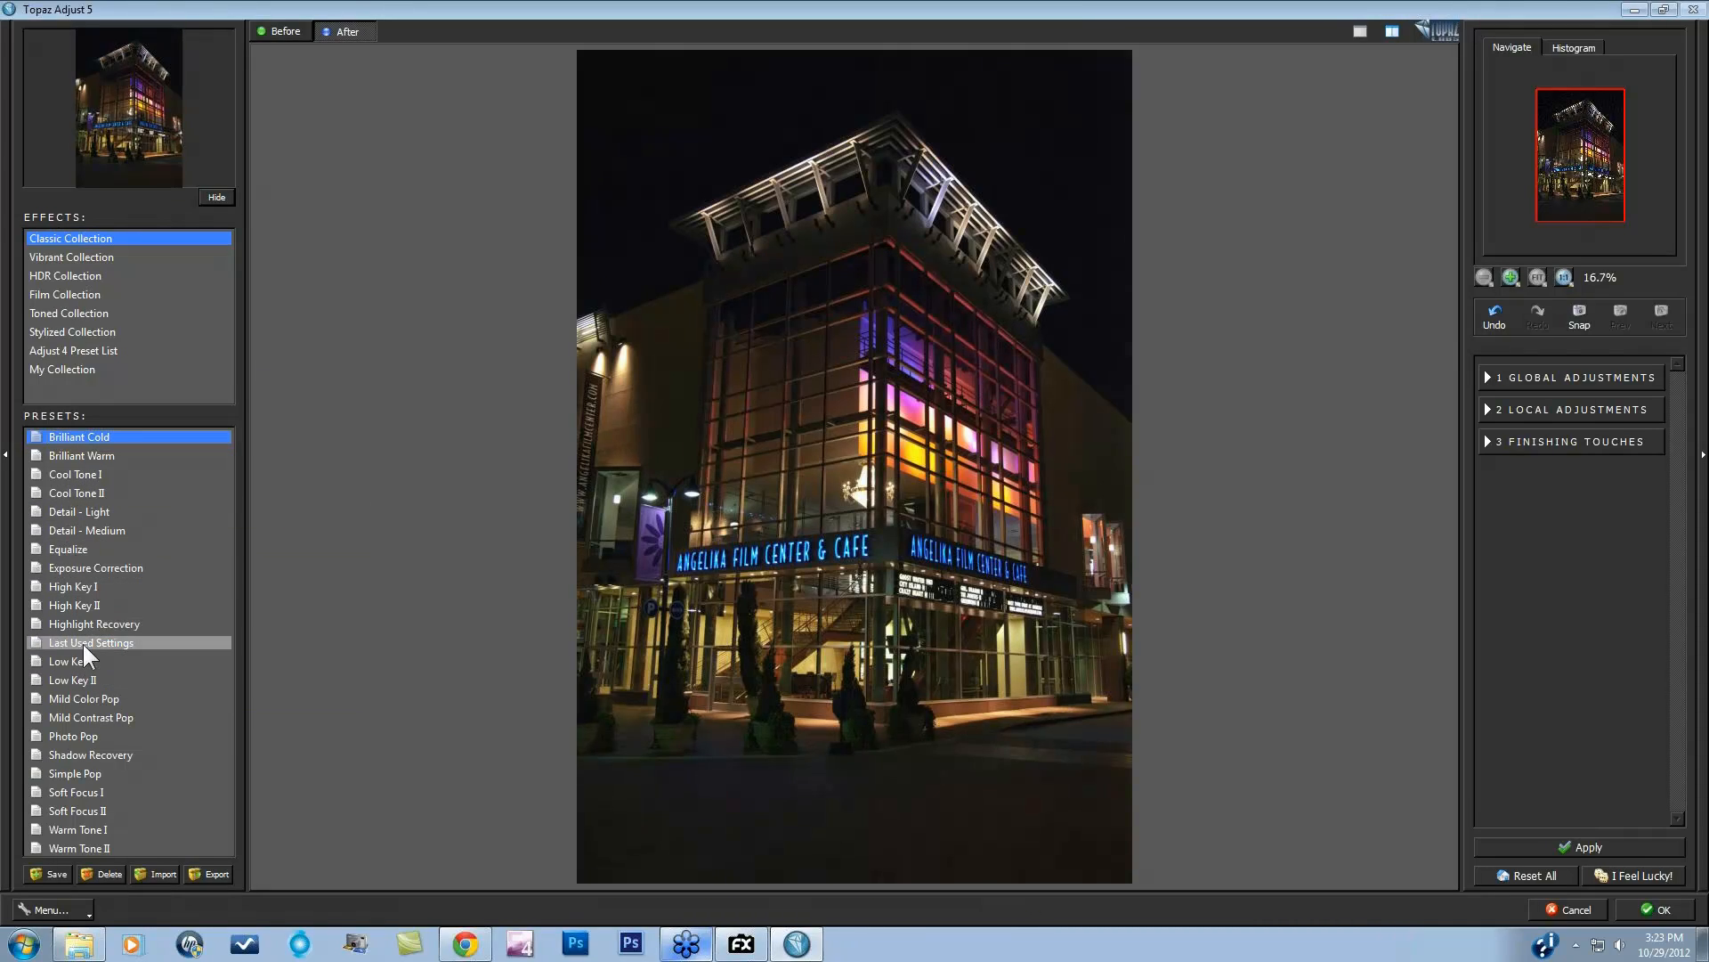
click(82, 736)
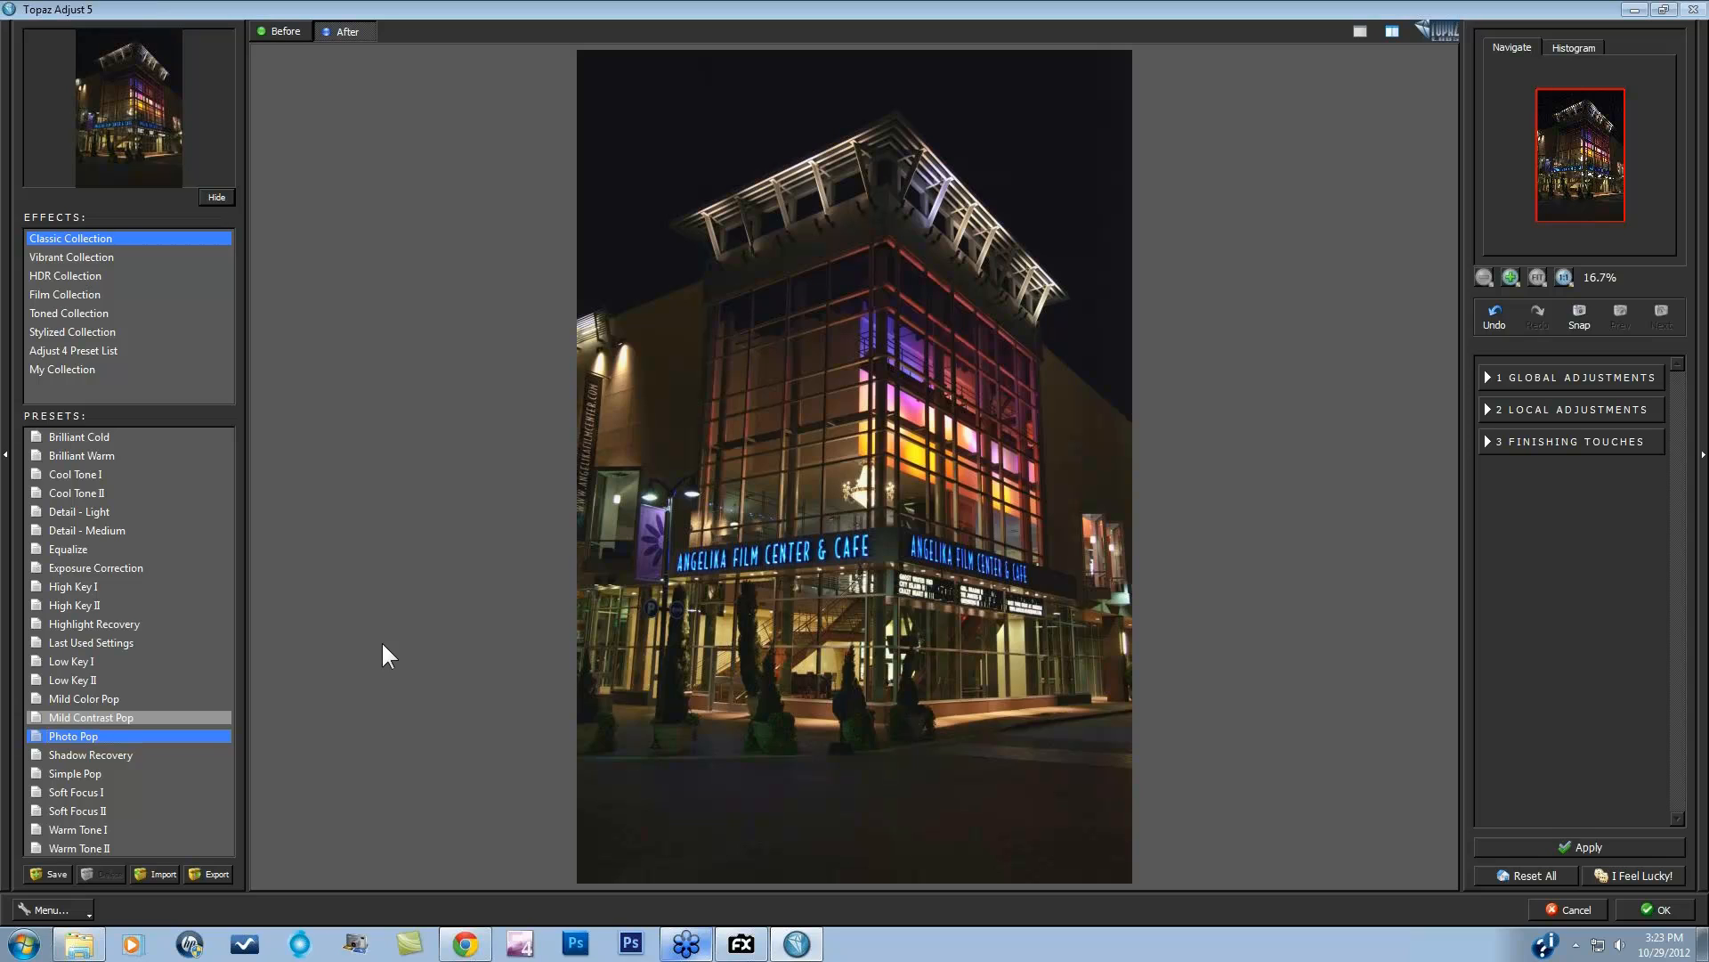
Step: Apply the Spicify preset from the Vibrant Collection and compare the result with the photo before the effect
click(89, 254)
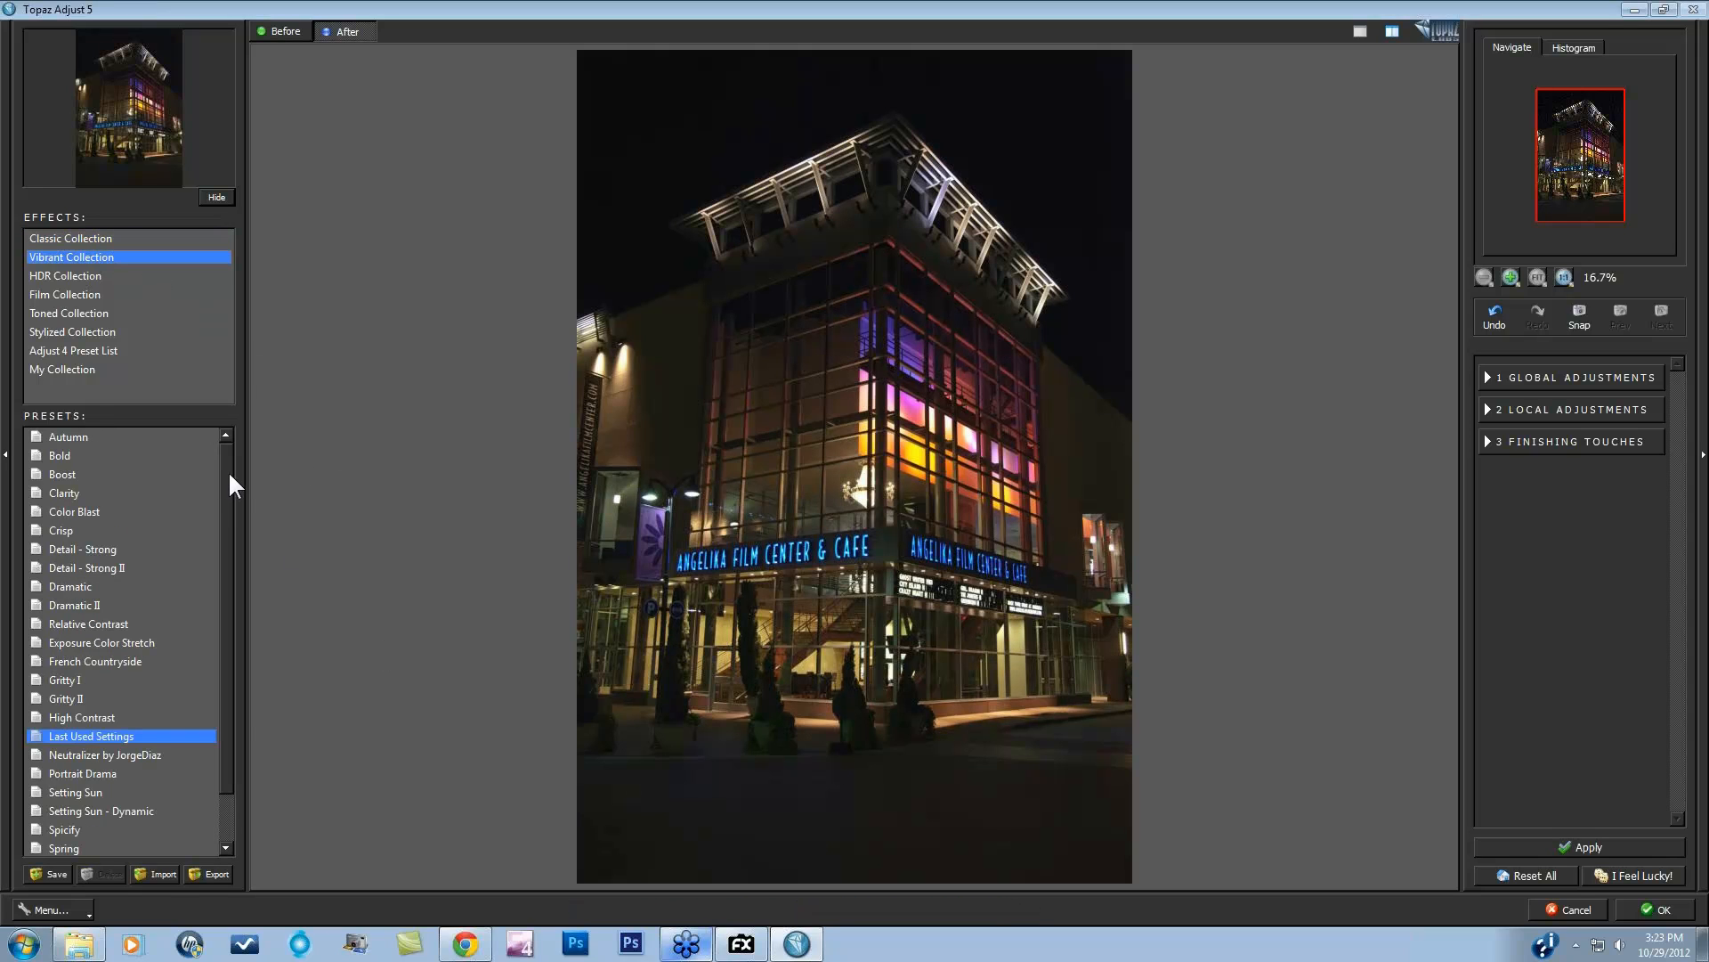
drag(228, 470, 247, 515)
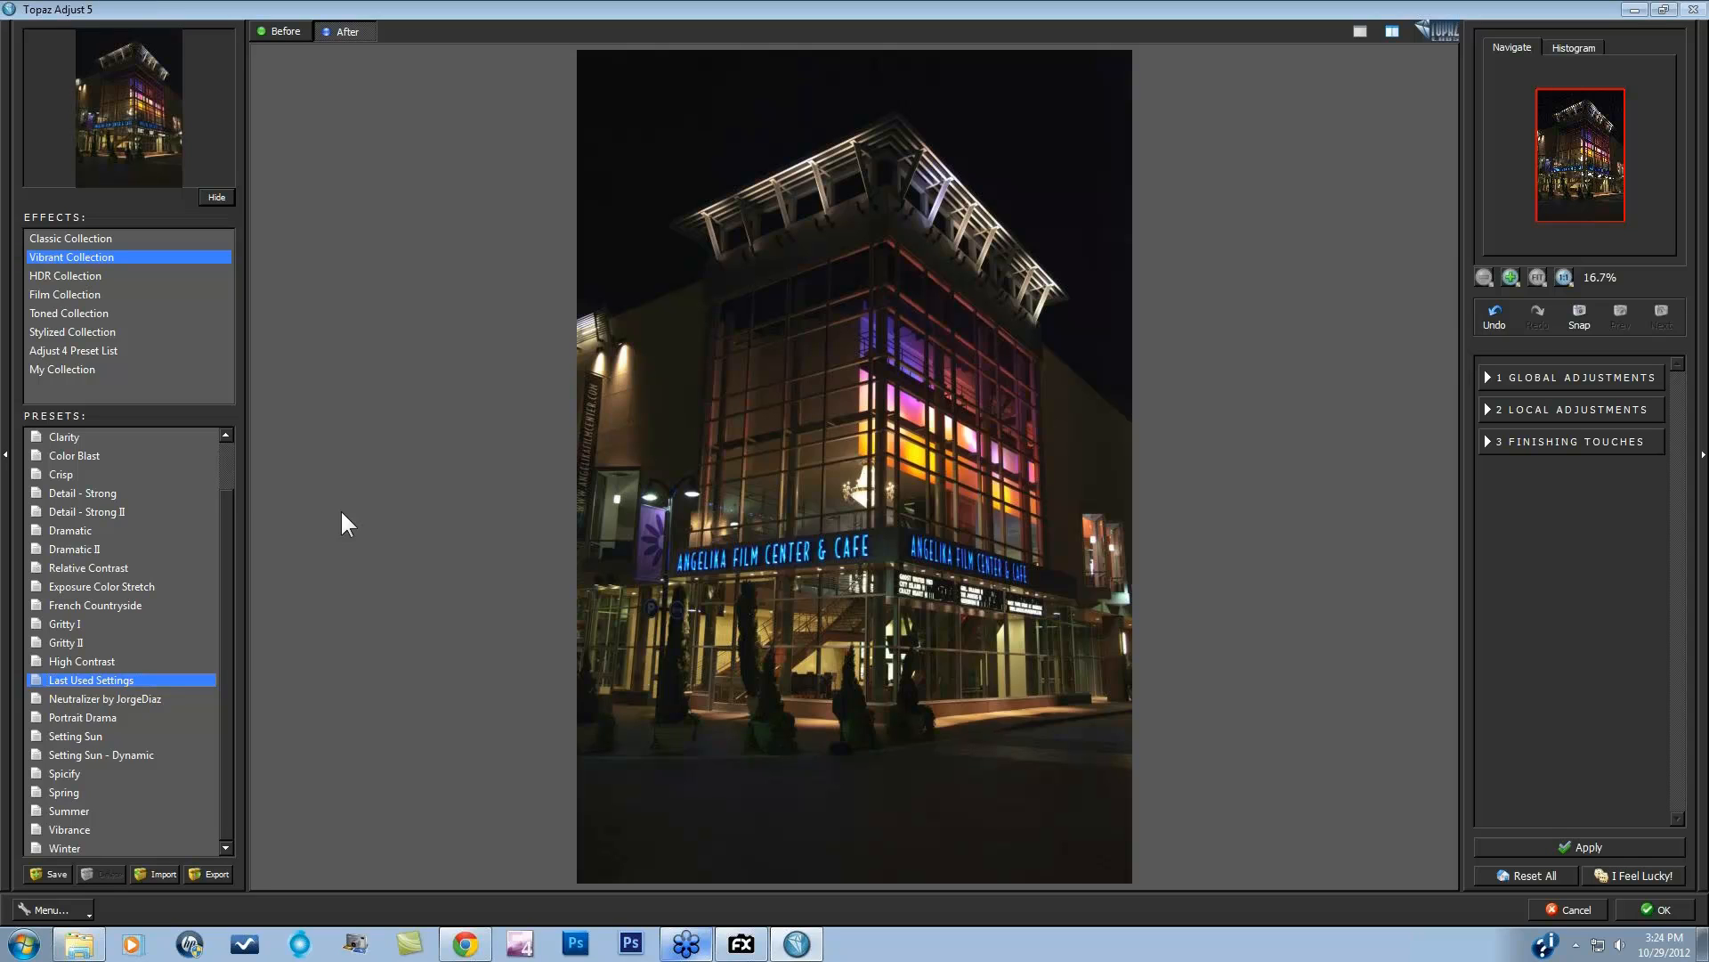
click(63, 772)
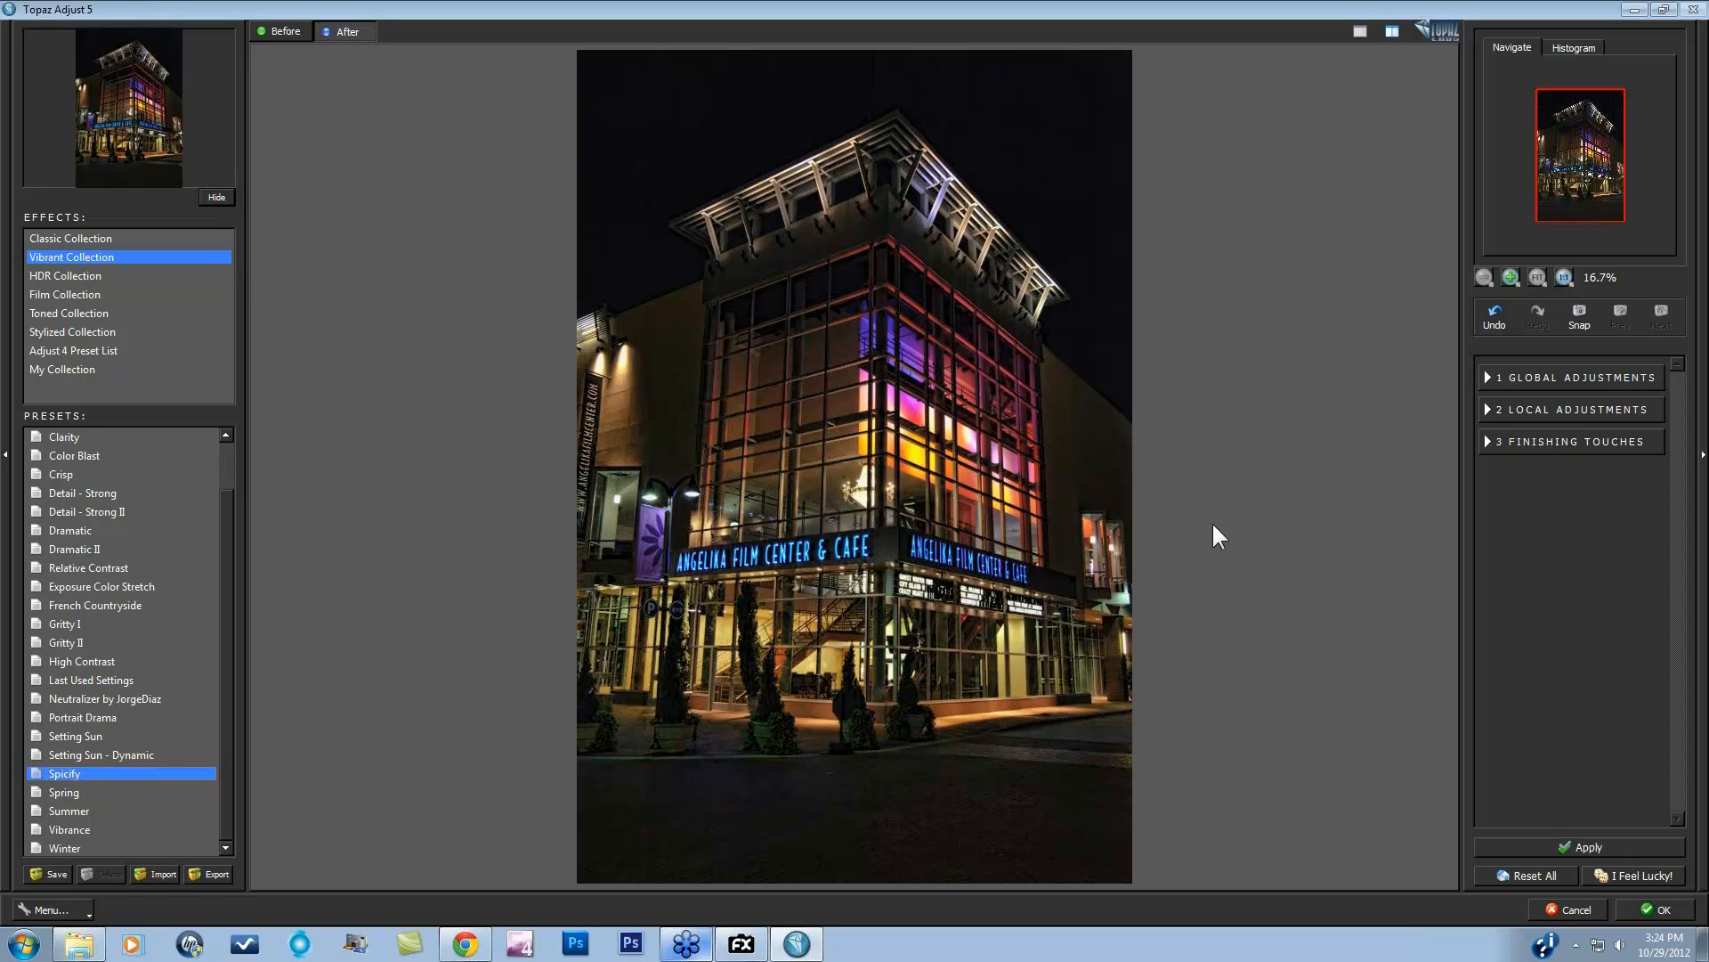
key(space)
key(space)
Step: Enable Process Details Independently under the global Details adjustments, comparing the facade at 33.3% with the option on and off
click(1510, 276)
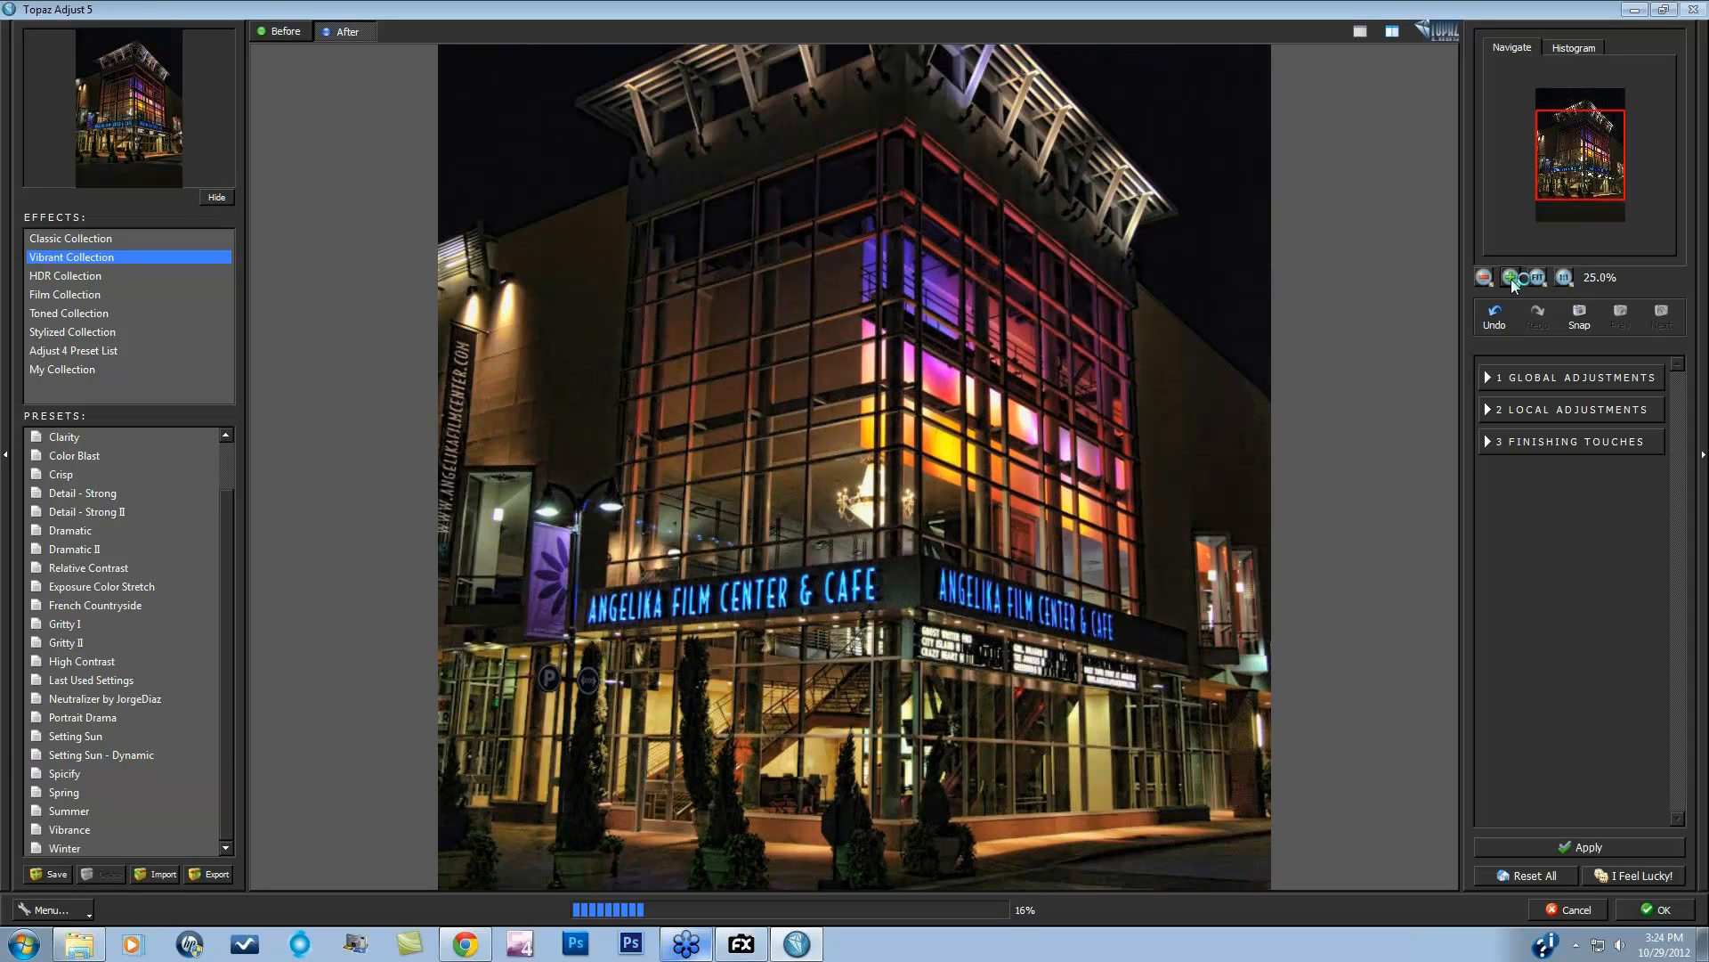
click(1510, 276)
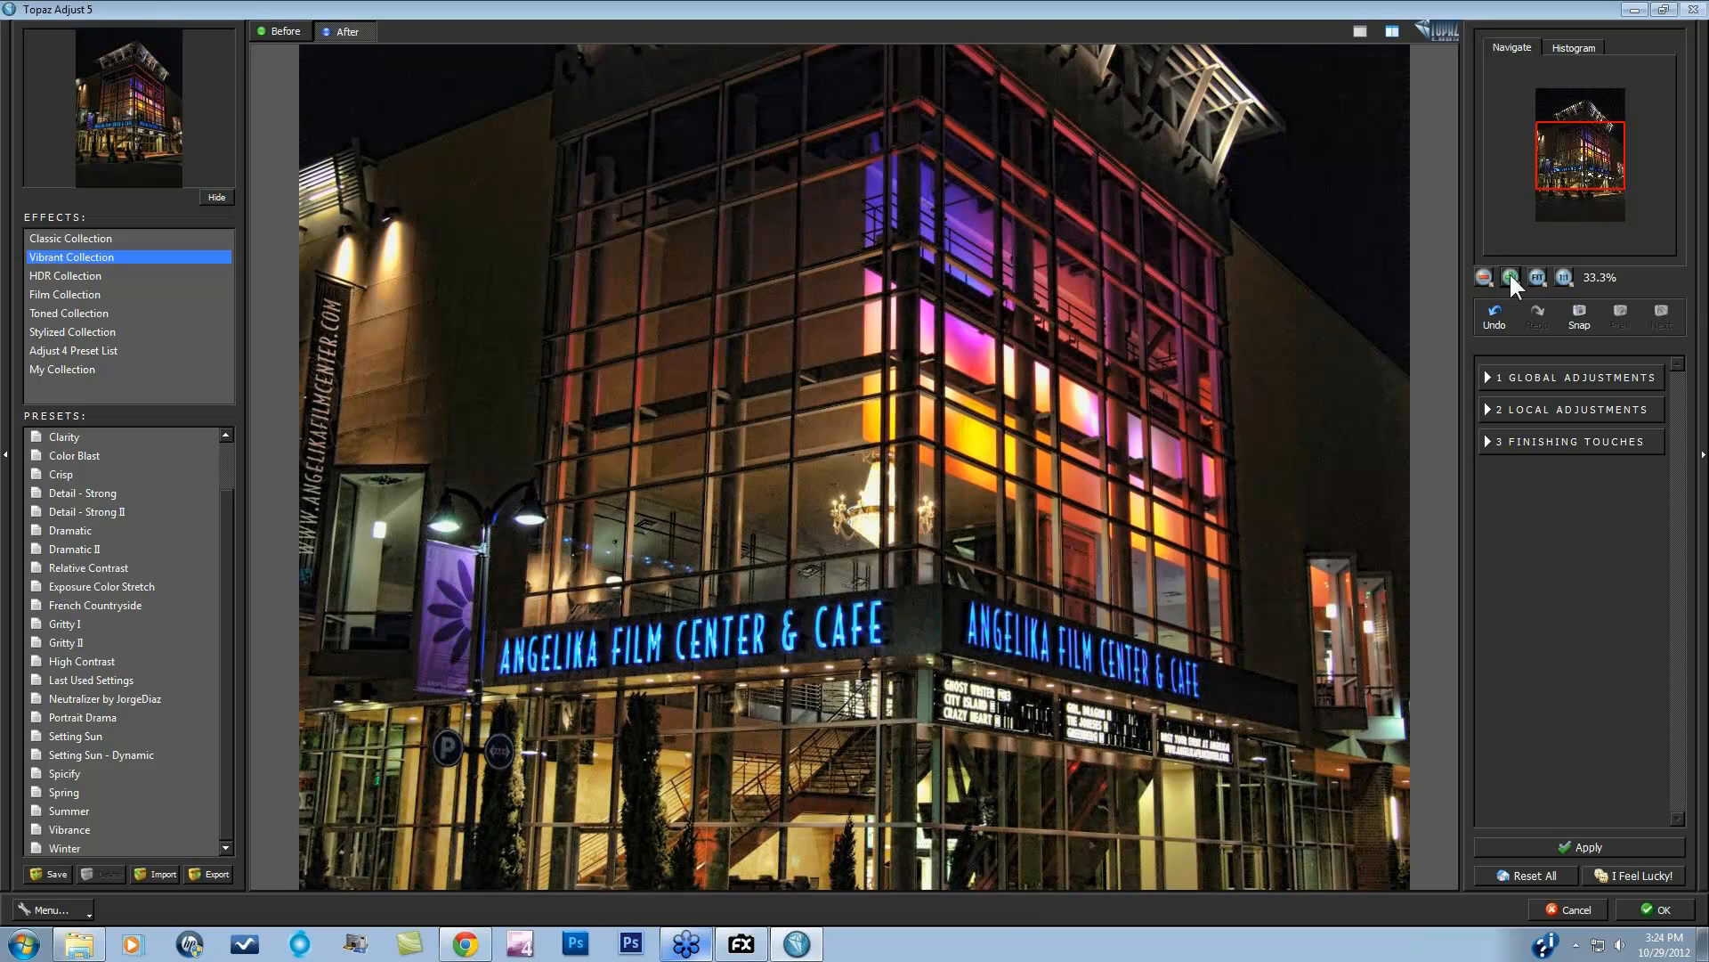
drag(1569, 156, 1594, 169)
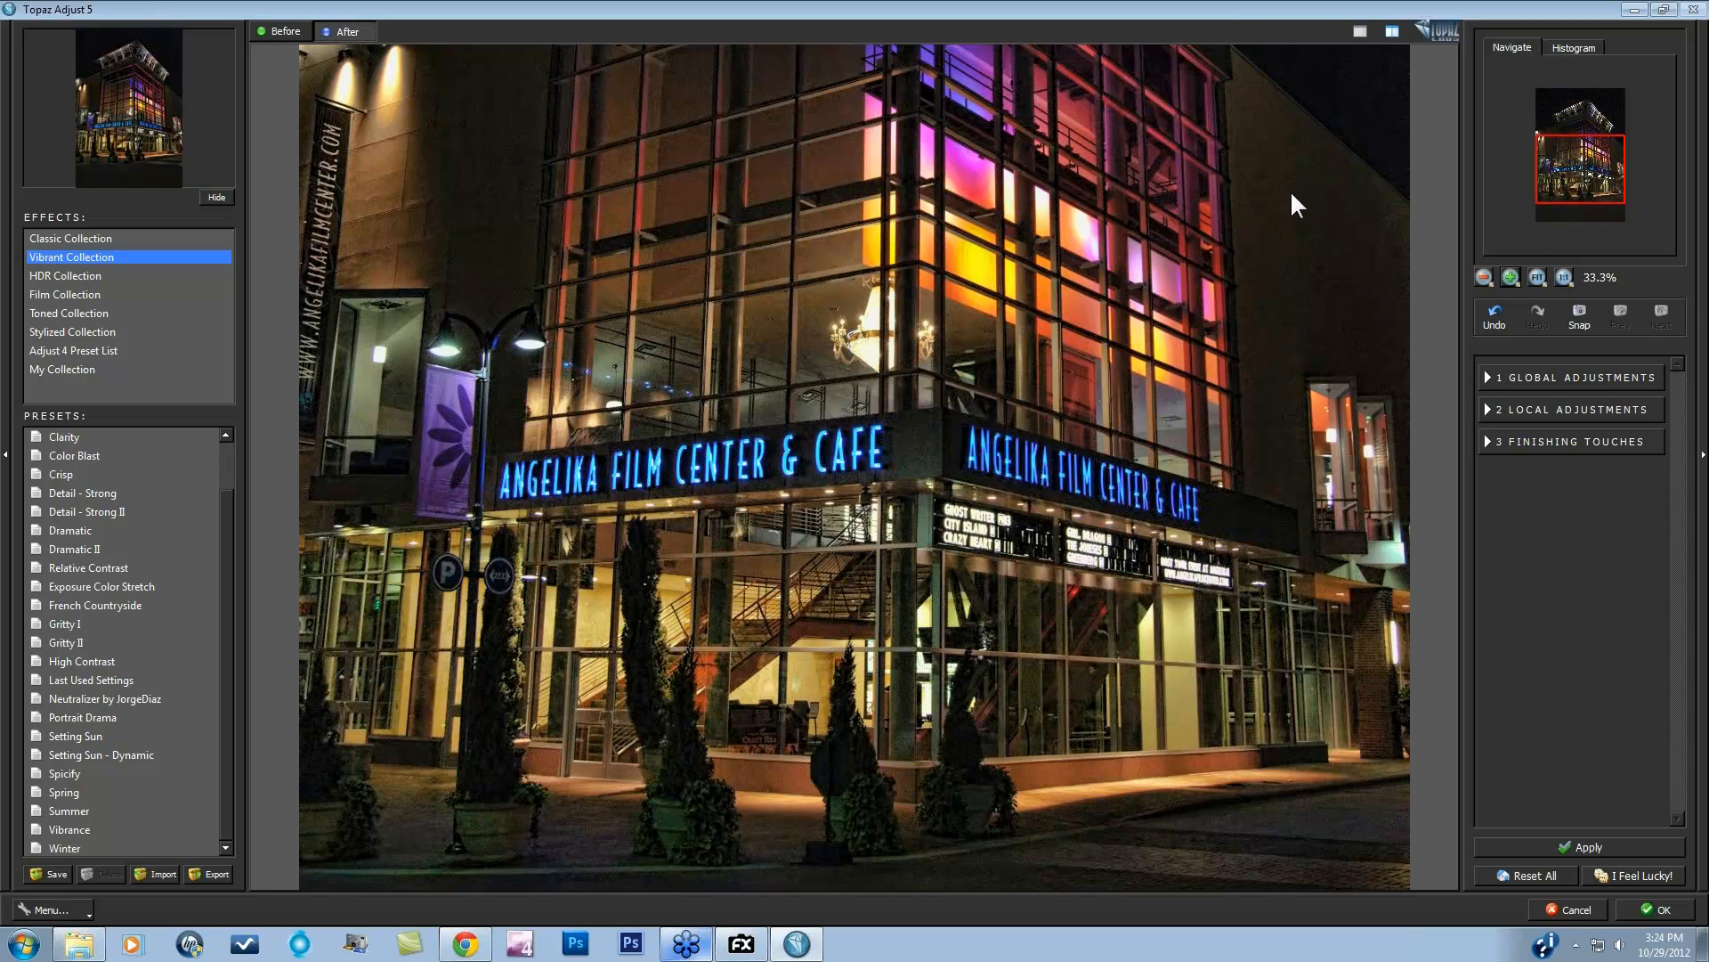
drag(1558, 173, 1567, 203)
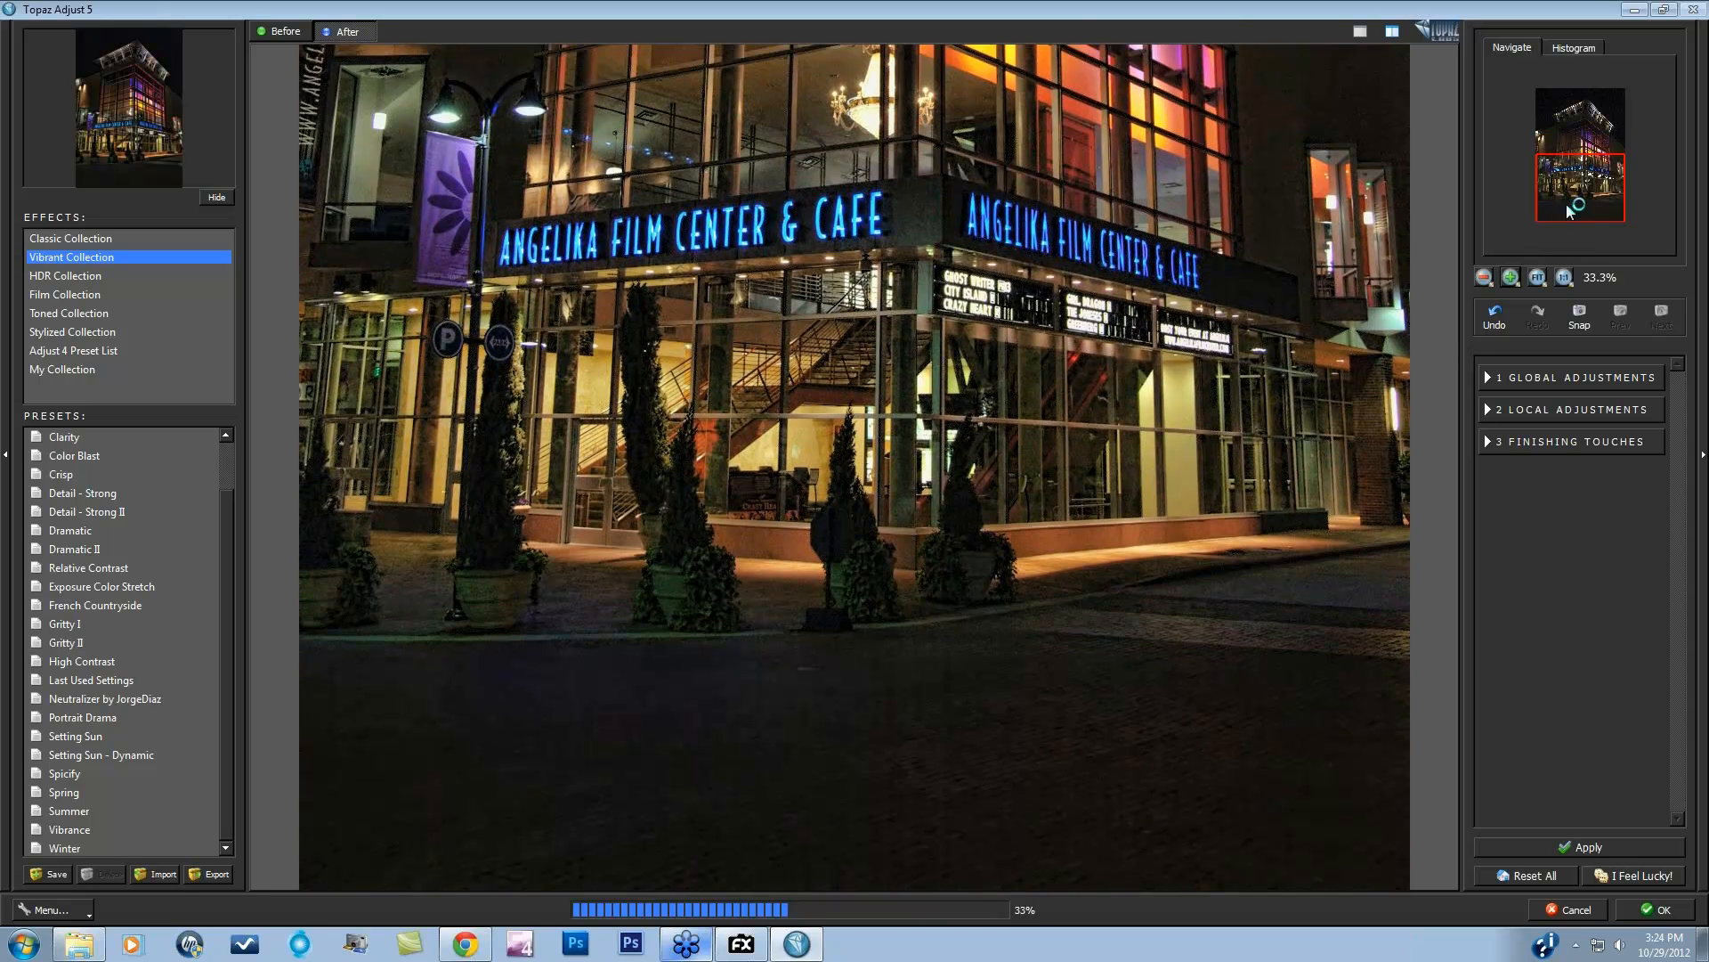
drag(1574, 213, 1574, 189)
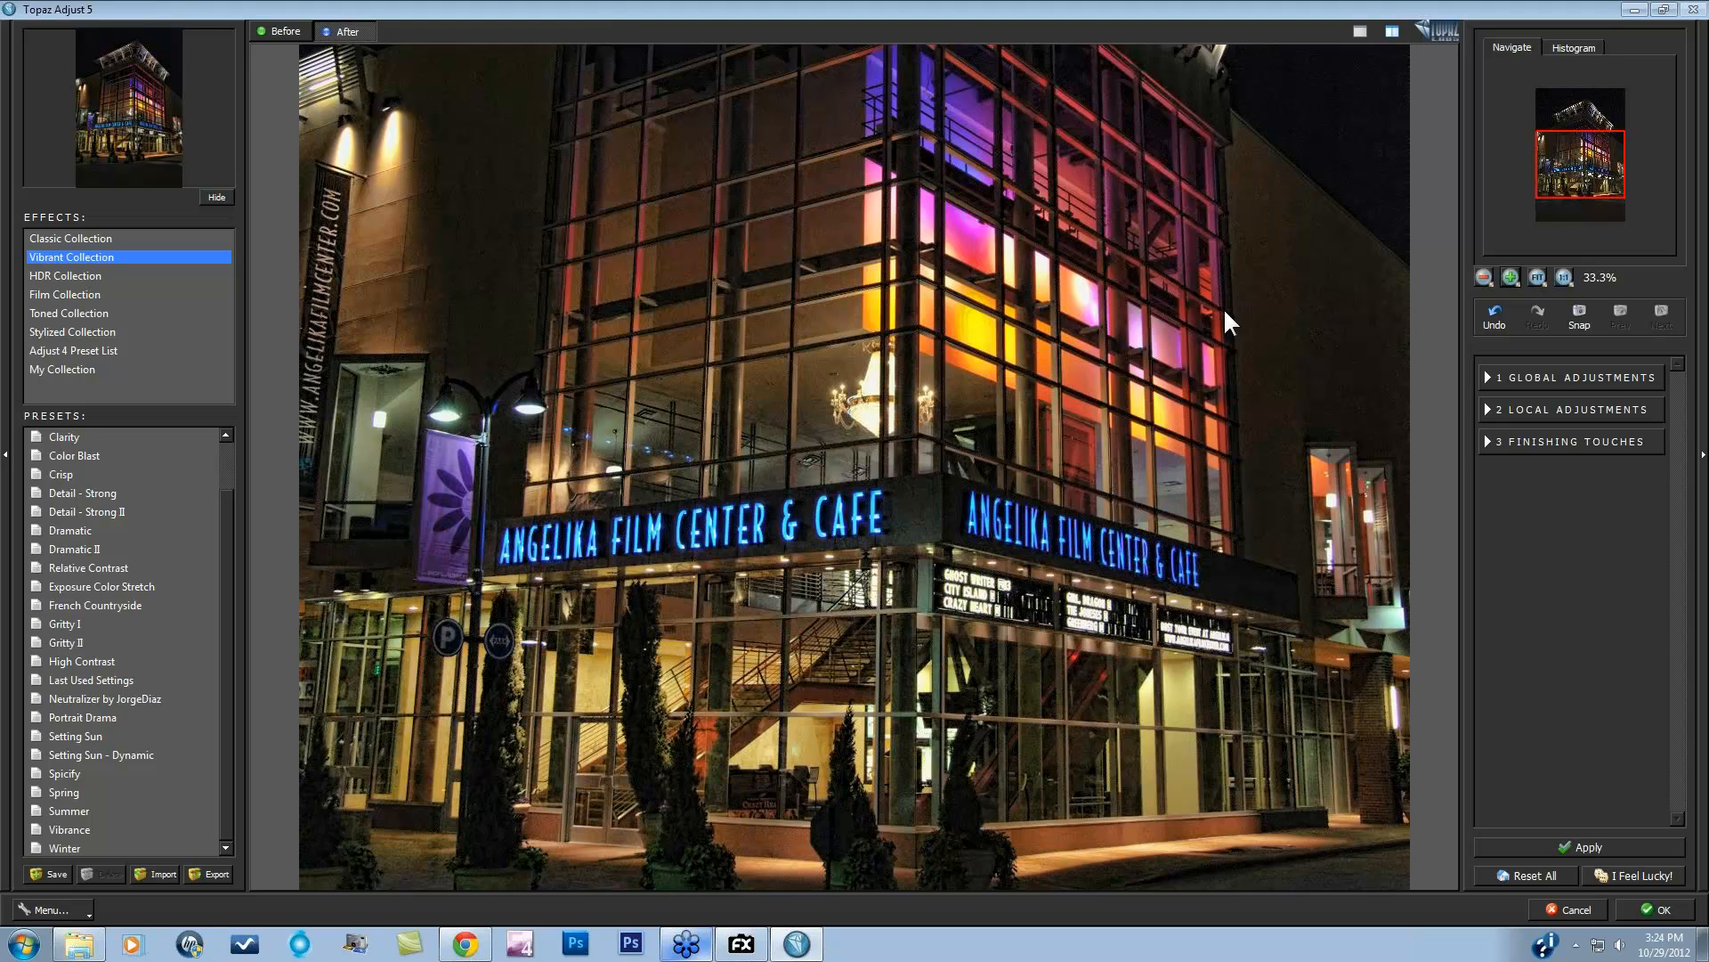
click(1489, 383)
click(1502, 428)
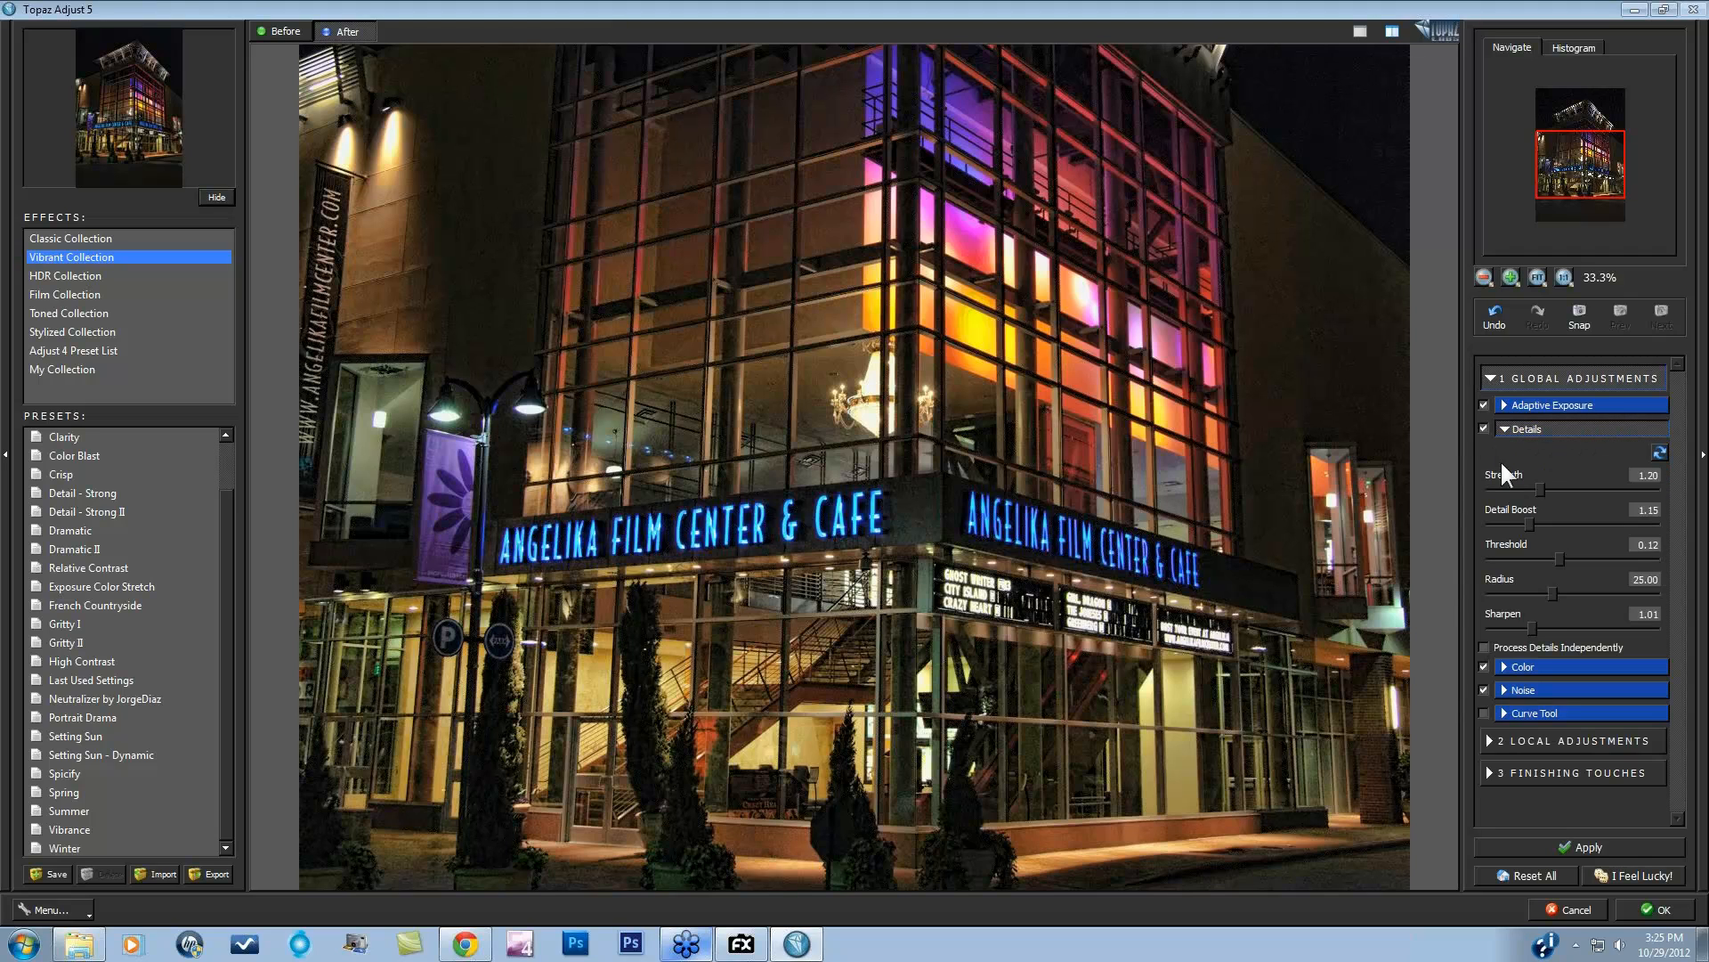
click(1482, 646)
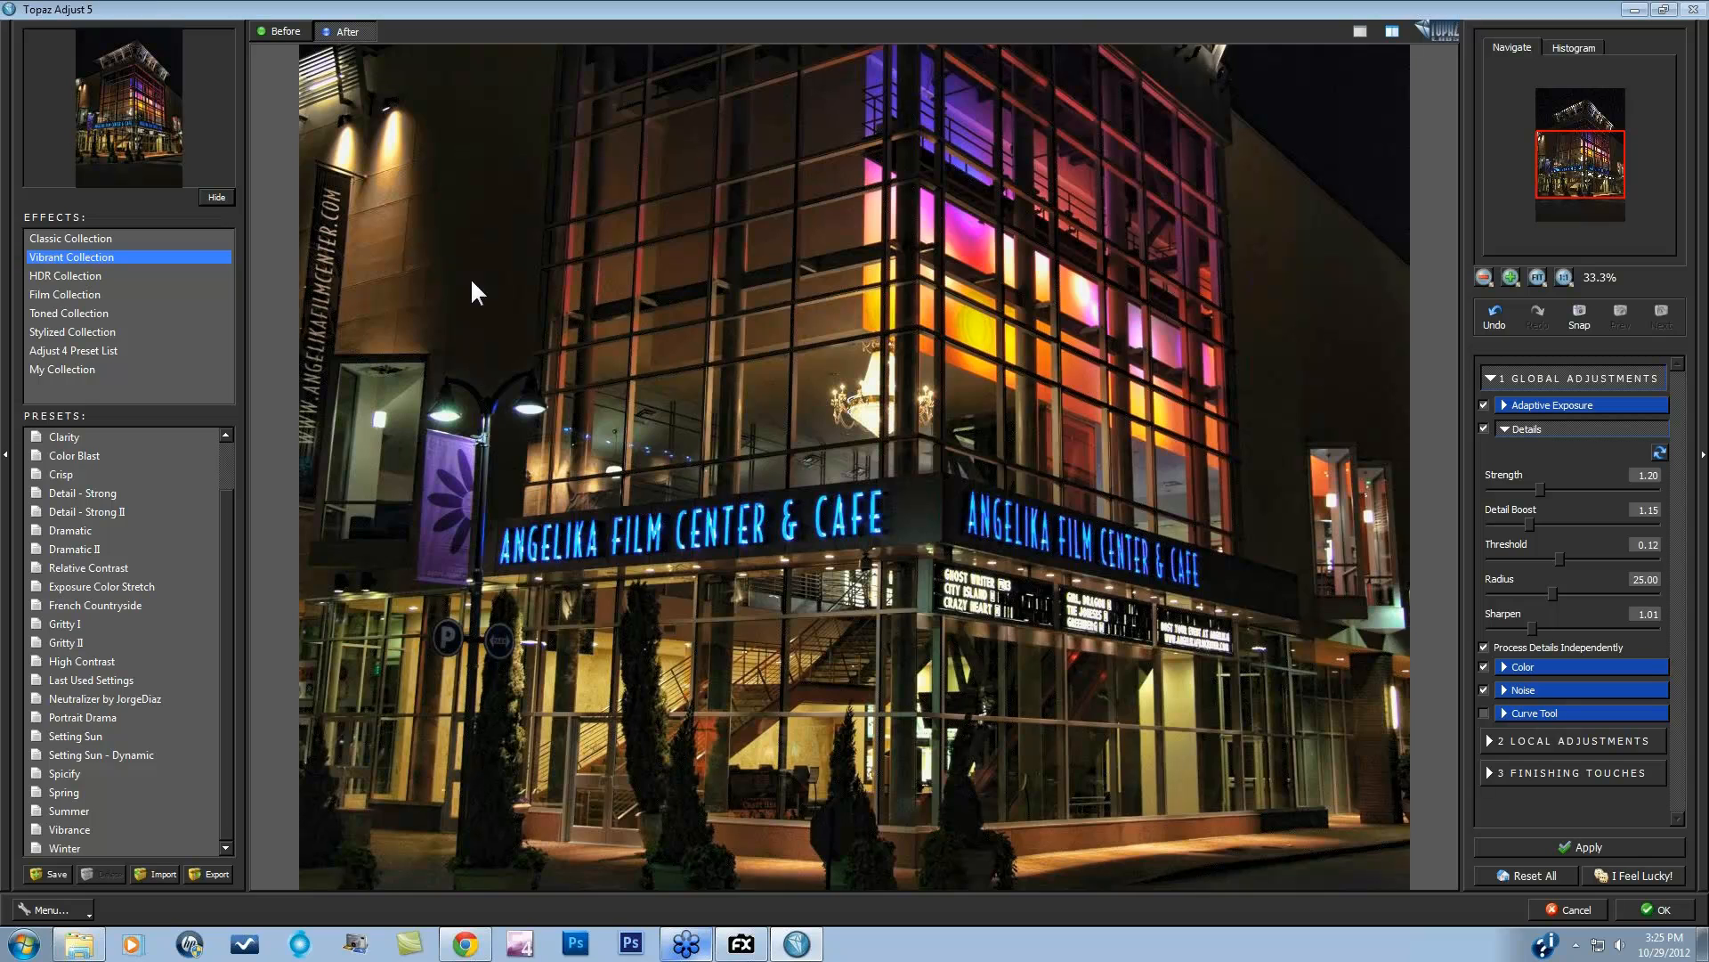
click(1483, 646)
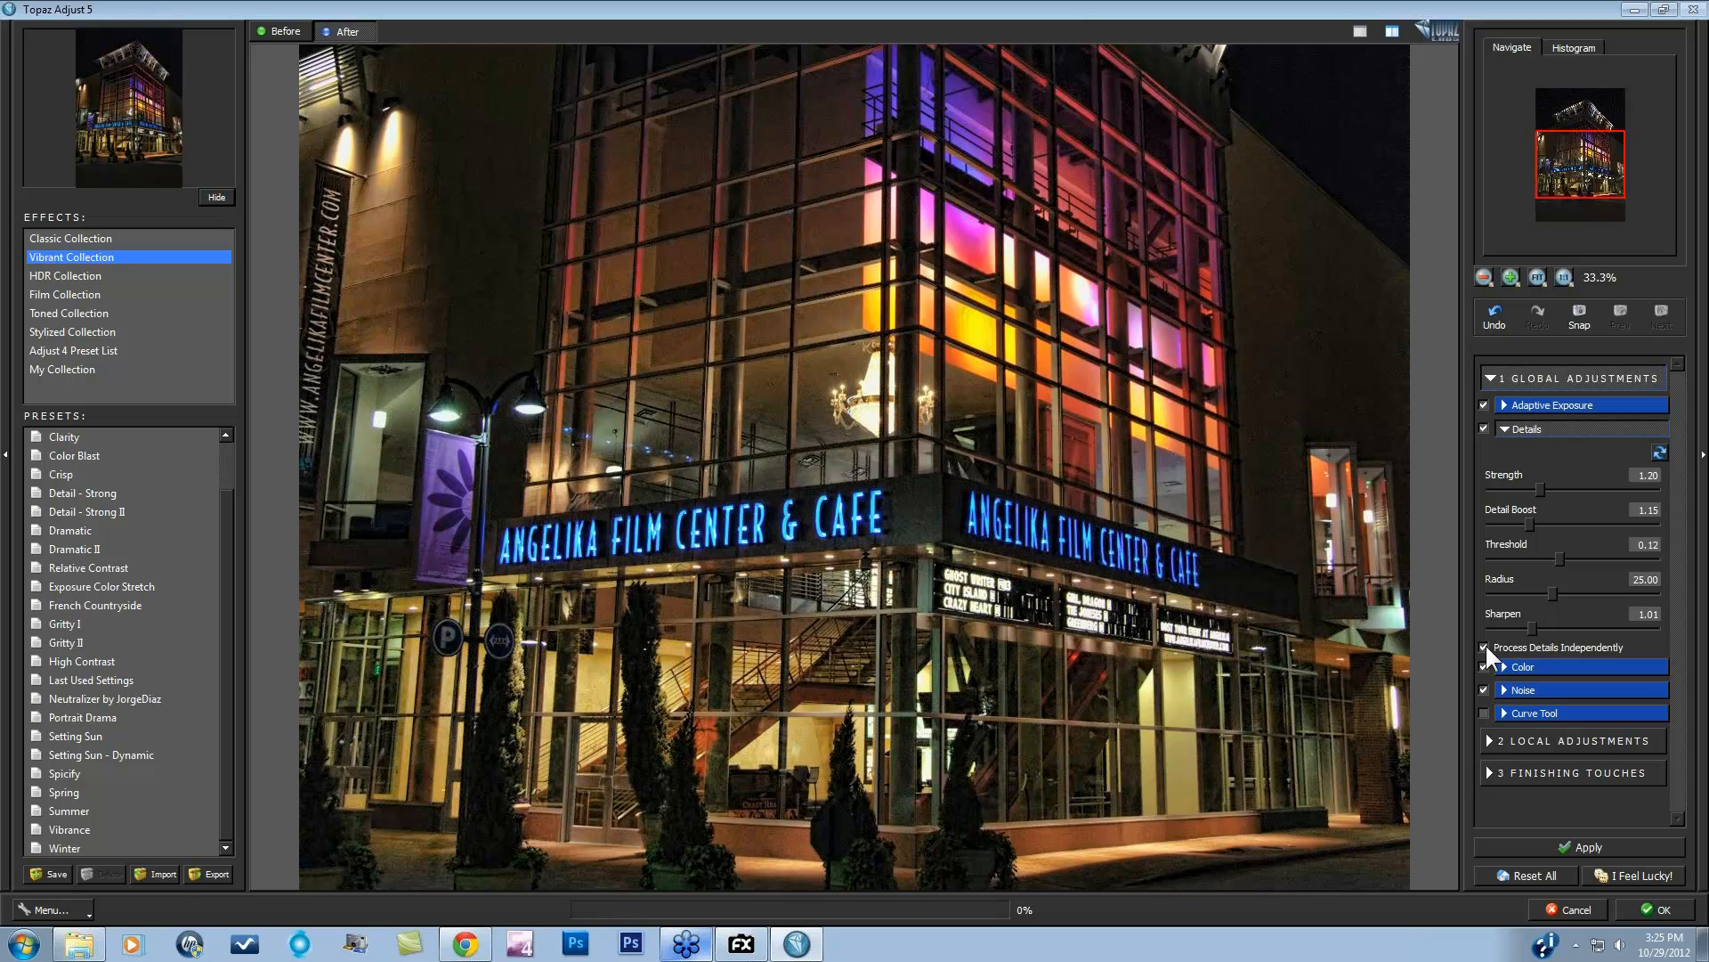
click(1484, 647)
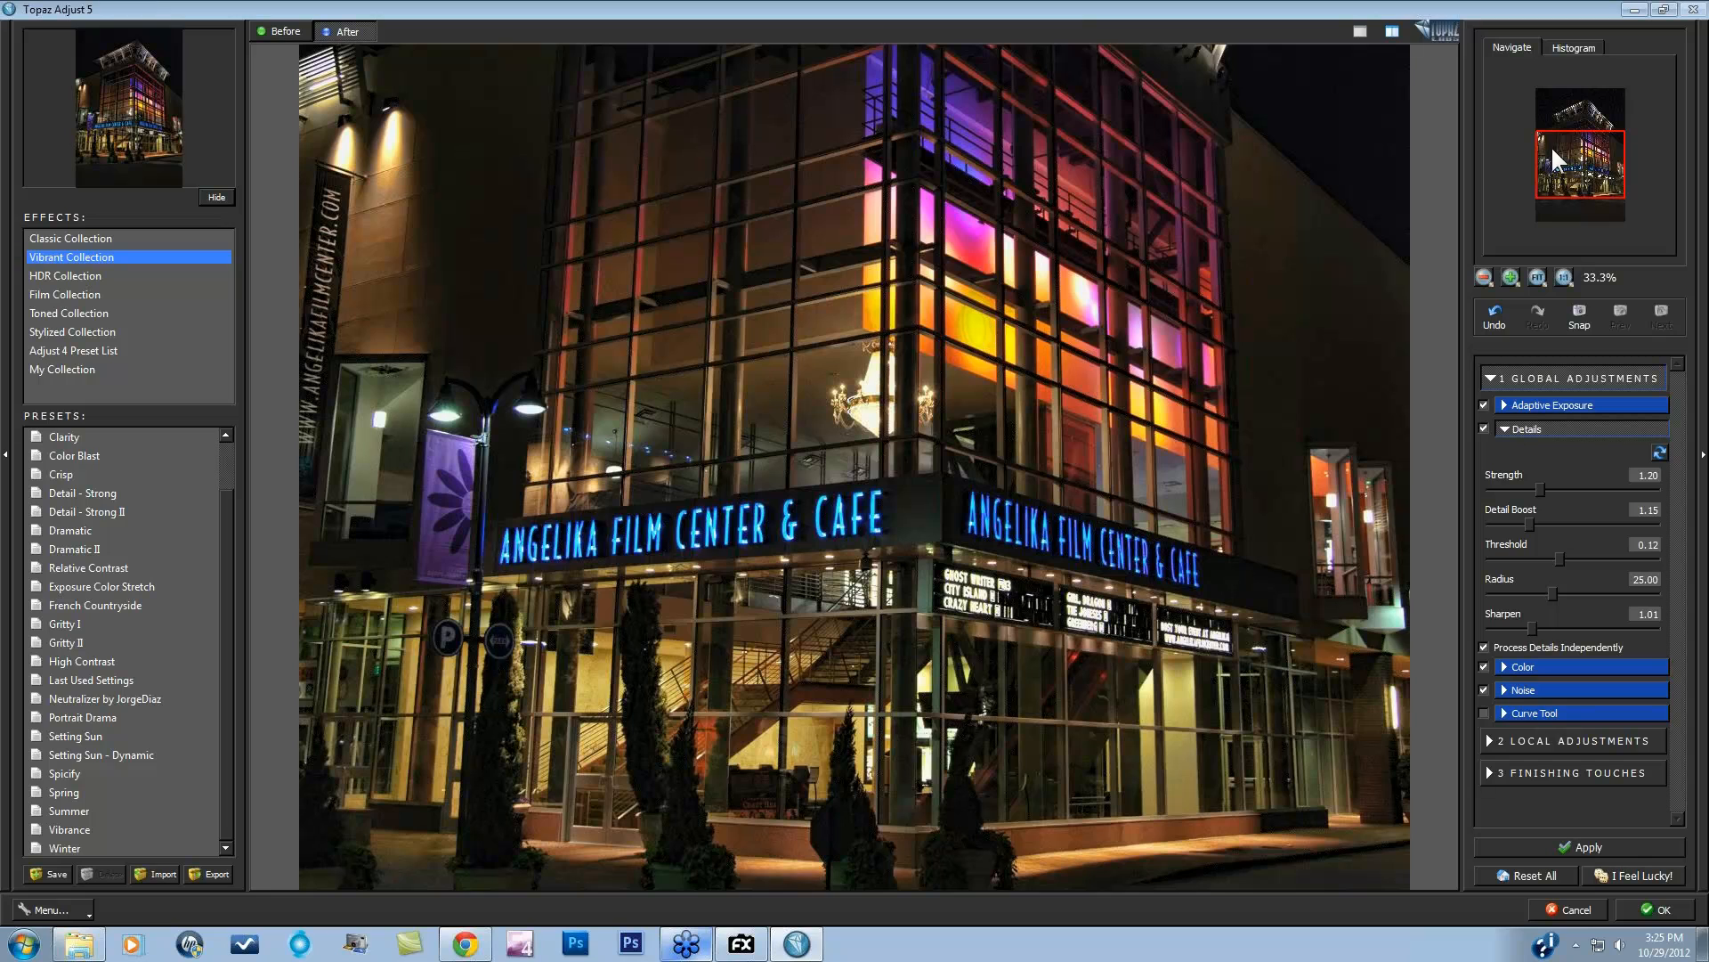
Step: Set the Details Strength to 1.23 and Detail Boost to 1.24, comparing the building with the Details adjustments off and on
click(1538, 277)
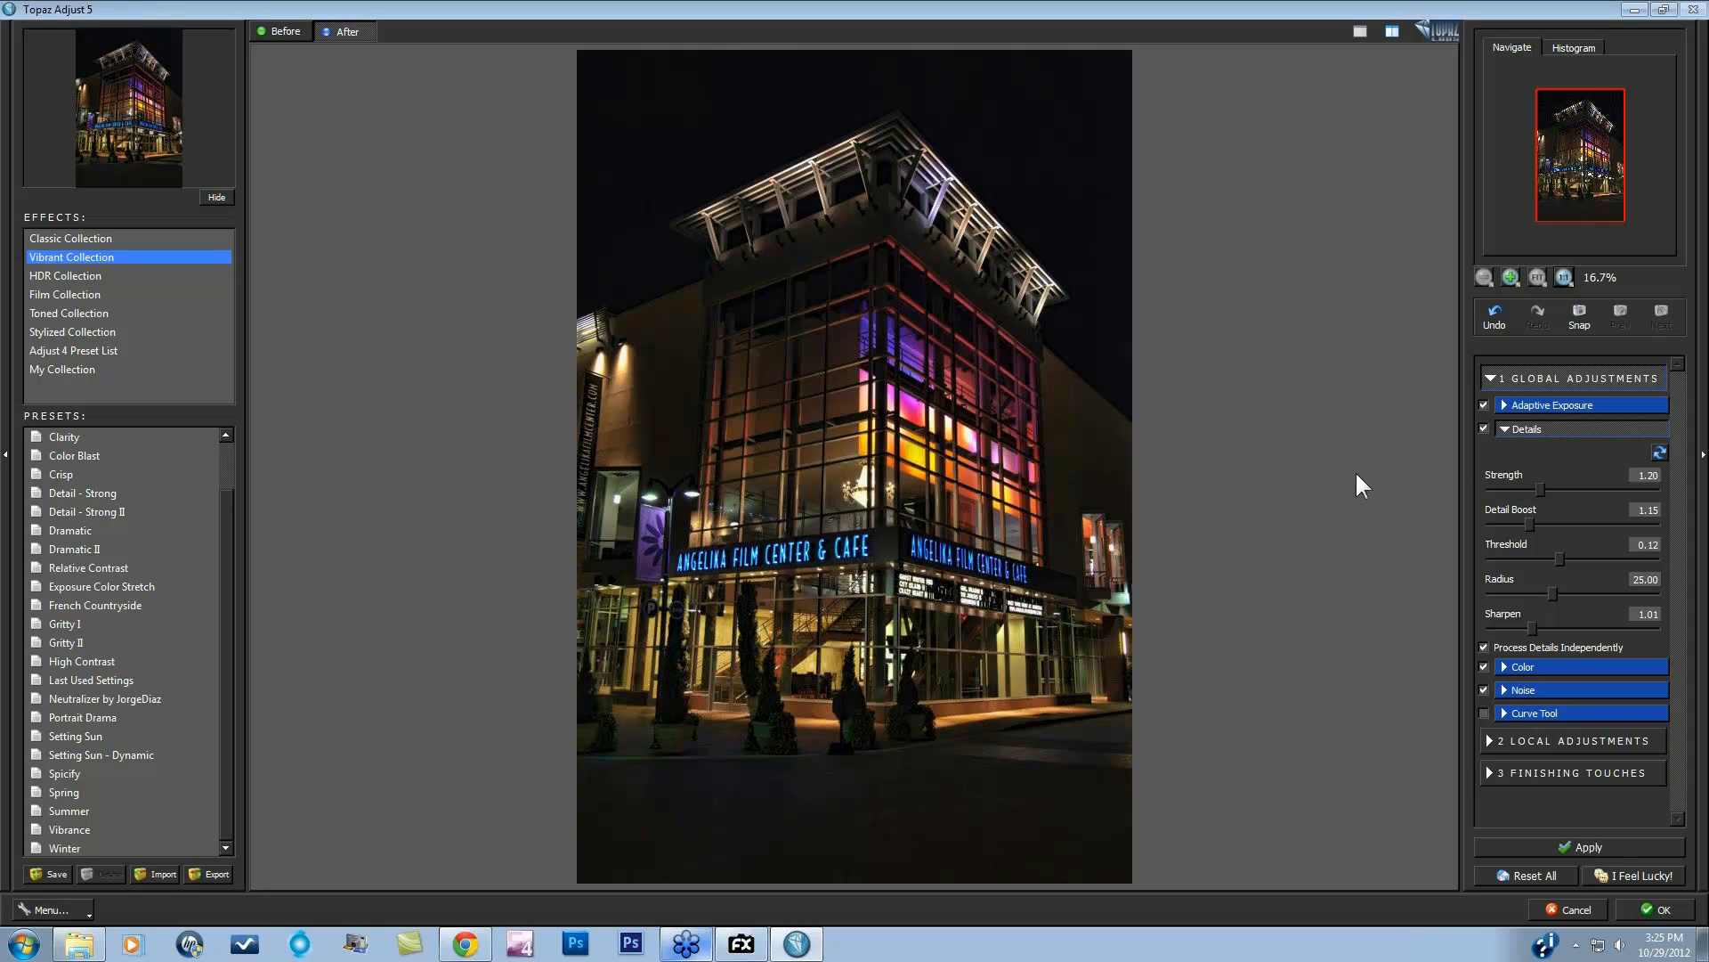
click(1510, 276)
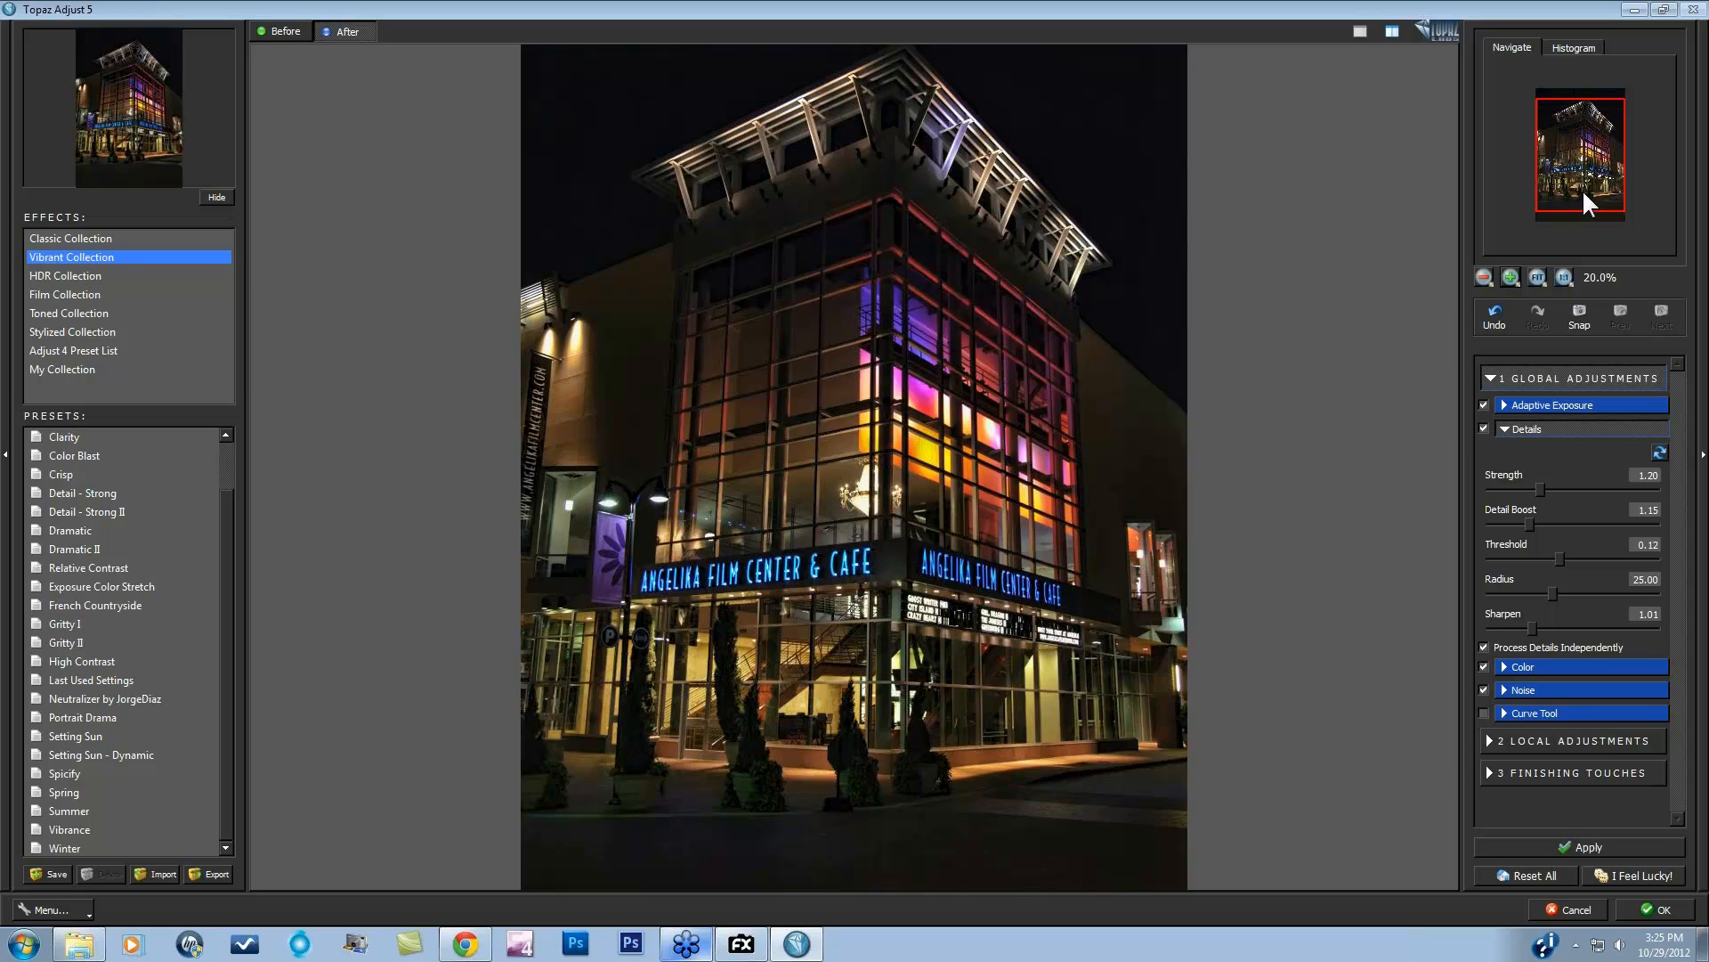
drag(1583, 189, 1583, 182)
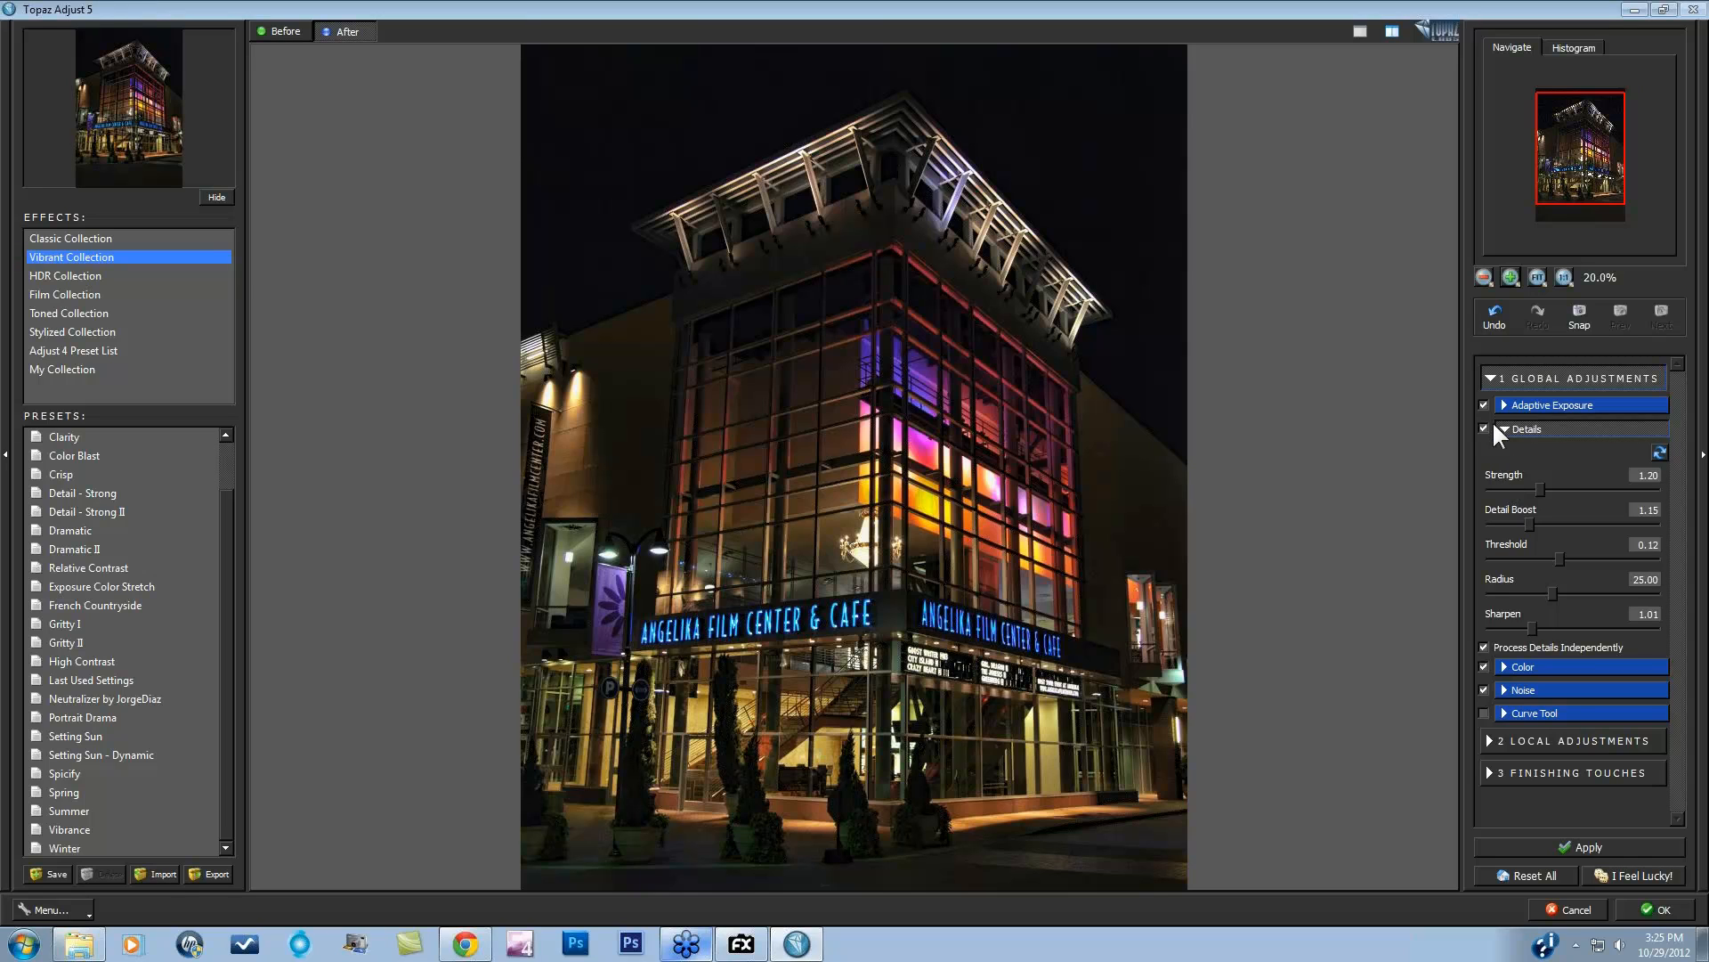
click(1513, 276)
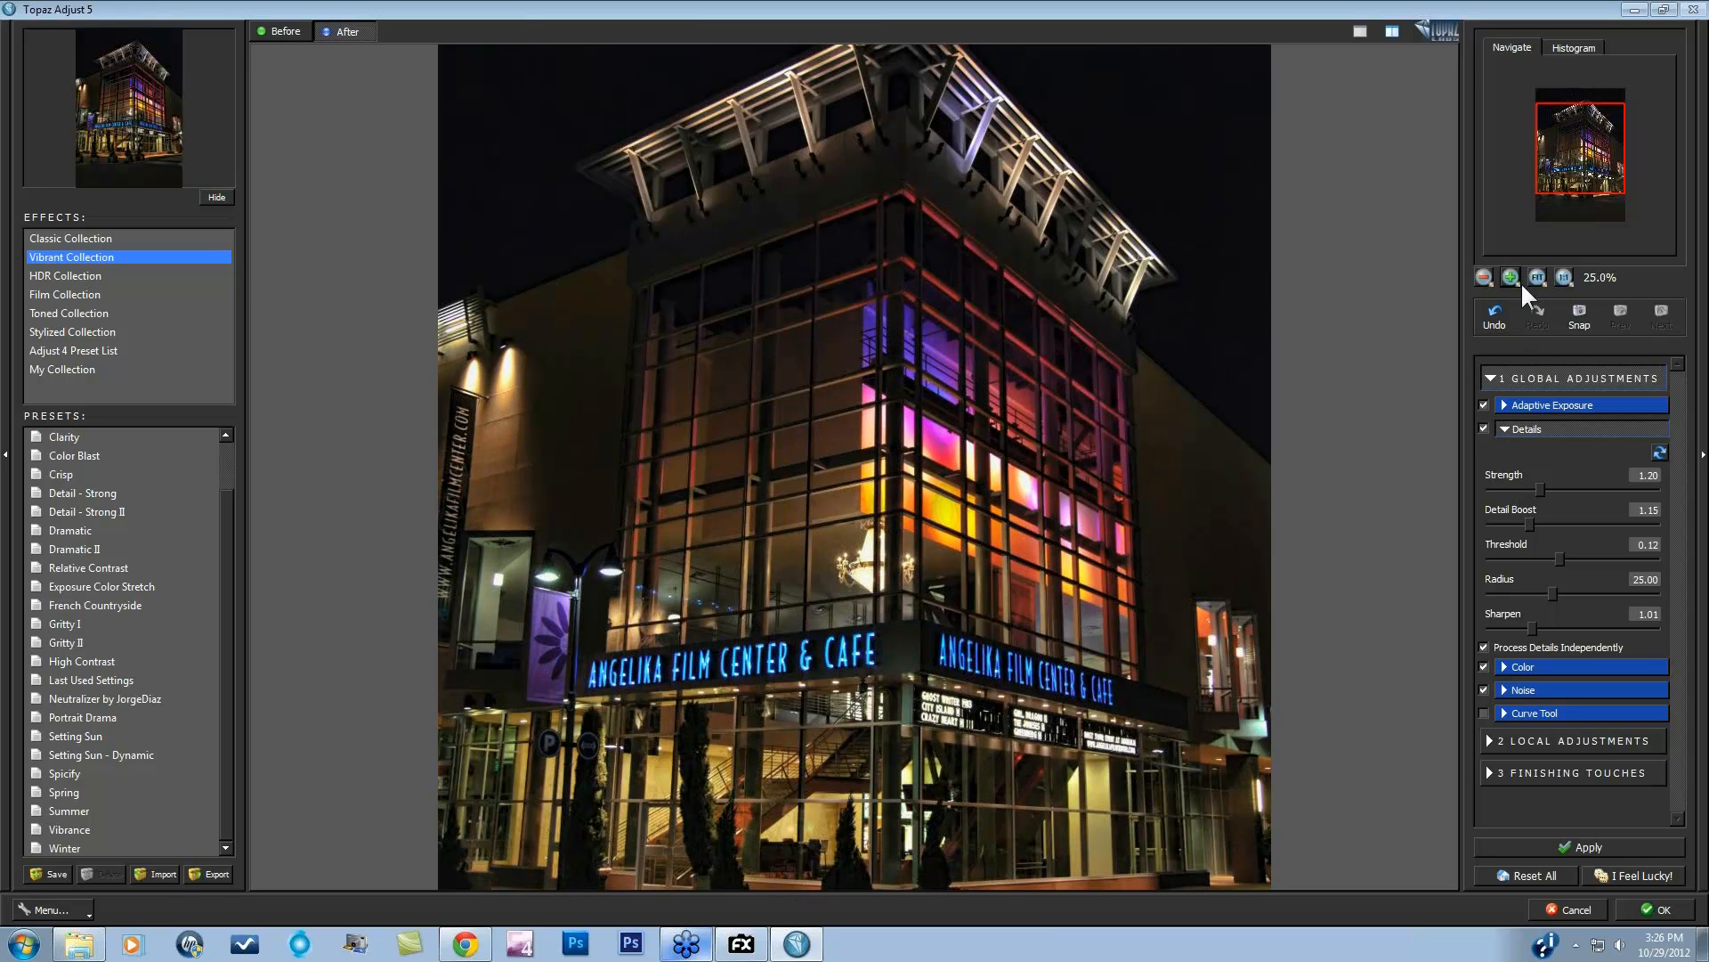
drag(1551, 168, 1553, 179)
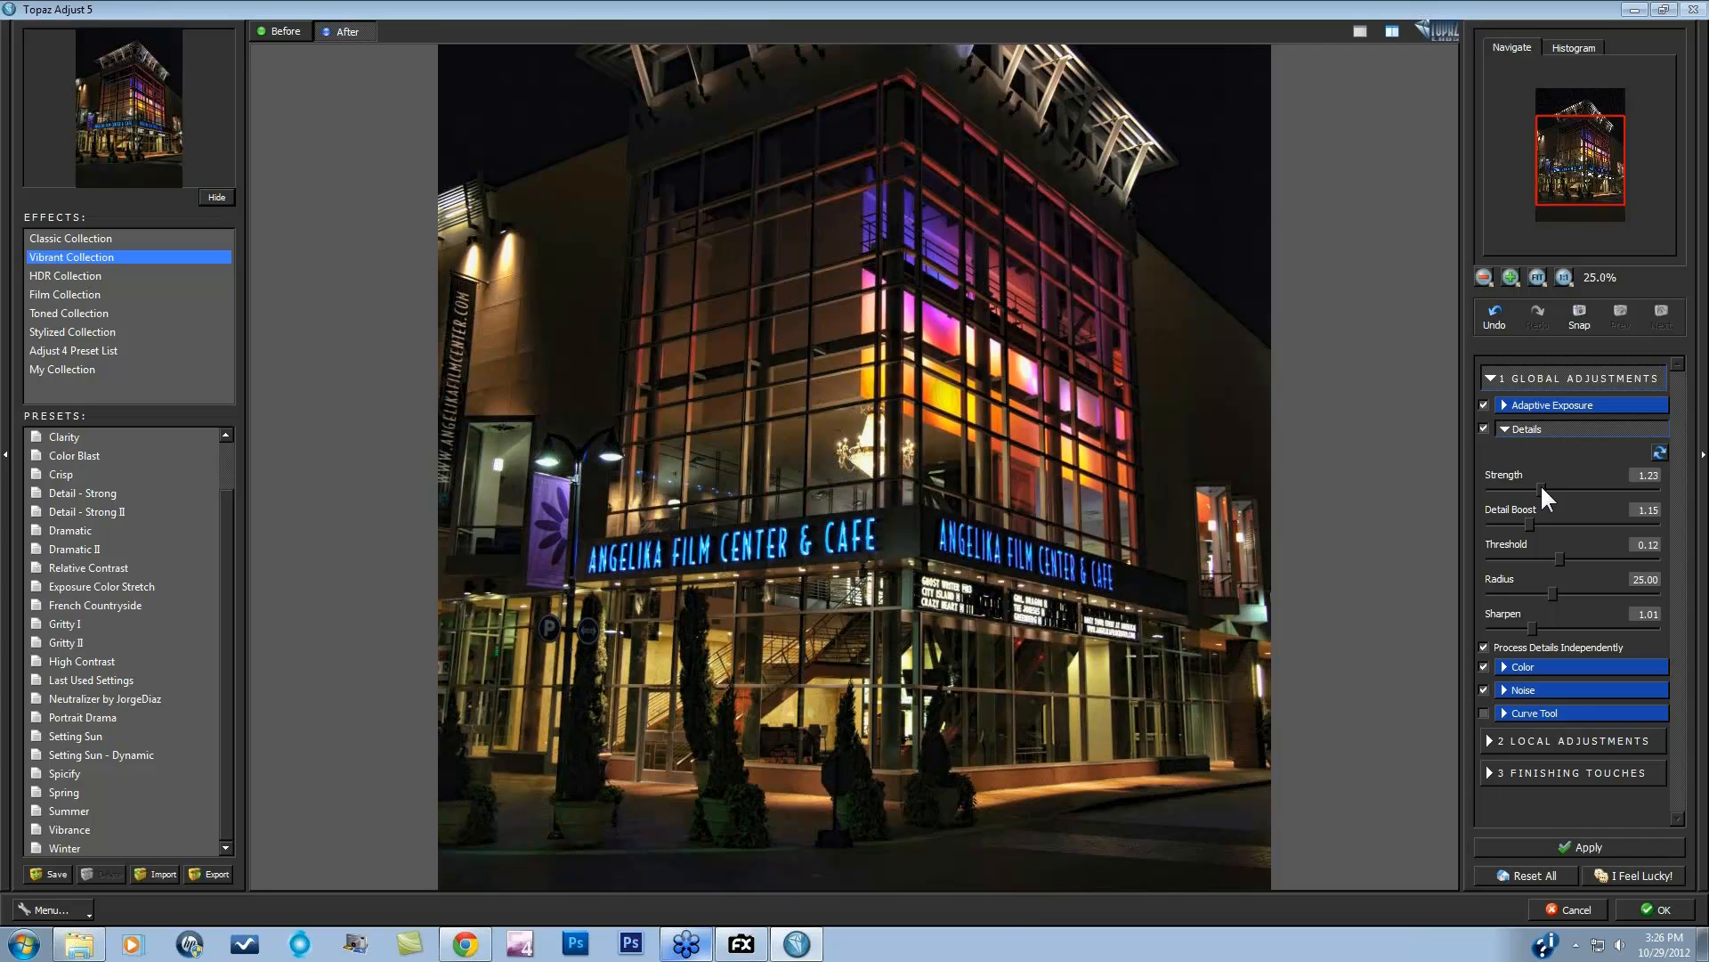
drag(1530, 520, 1531, 518)
click(1480, 428)
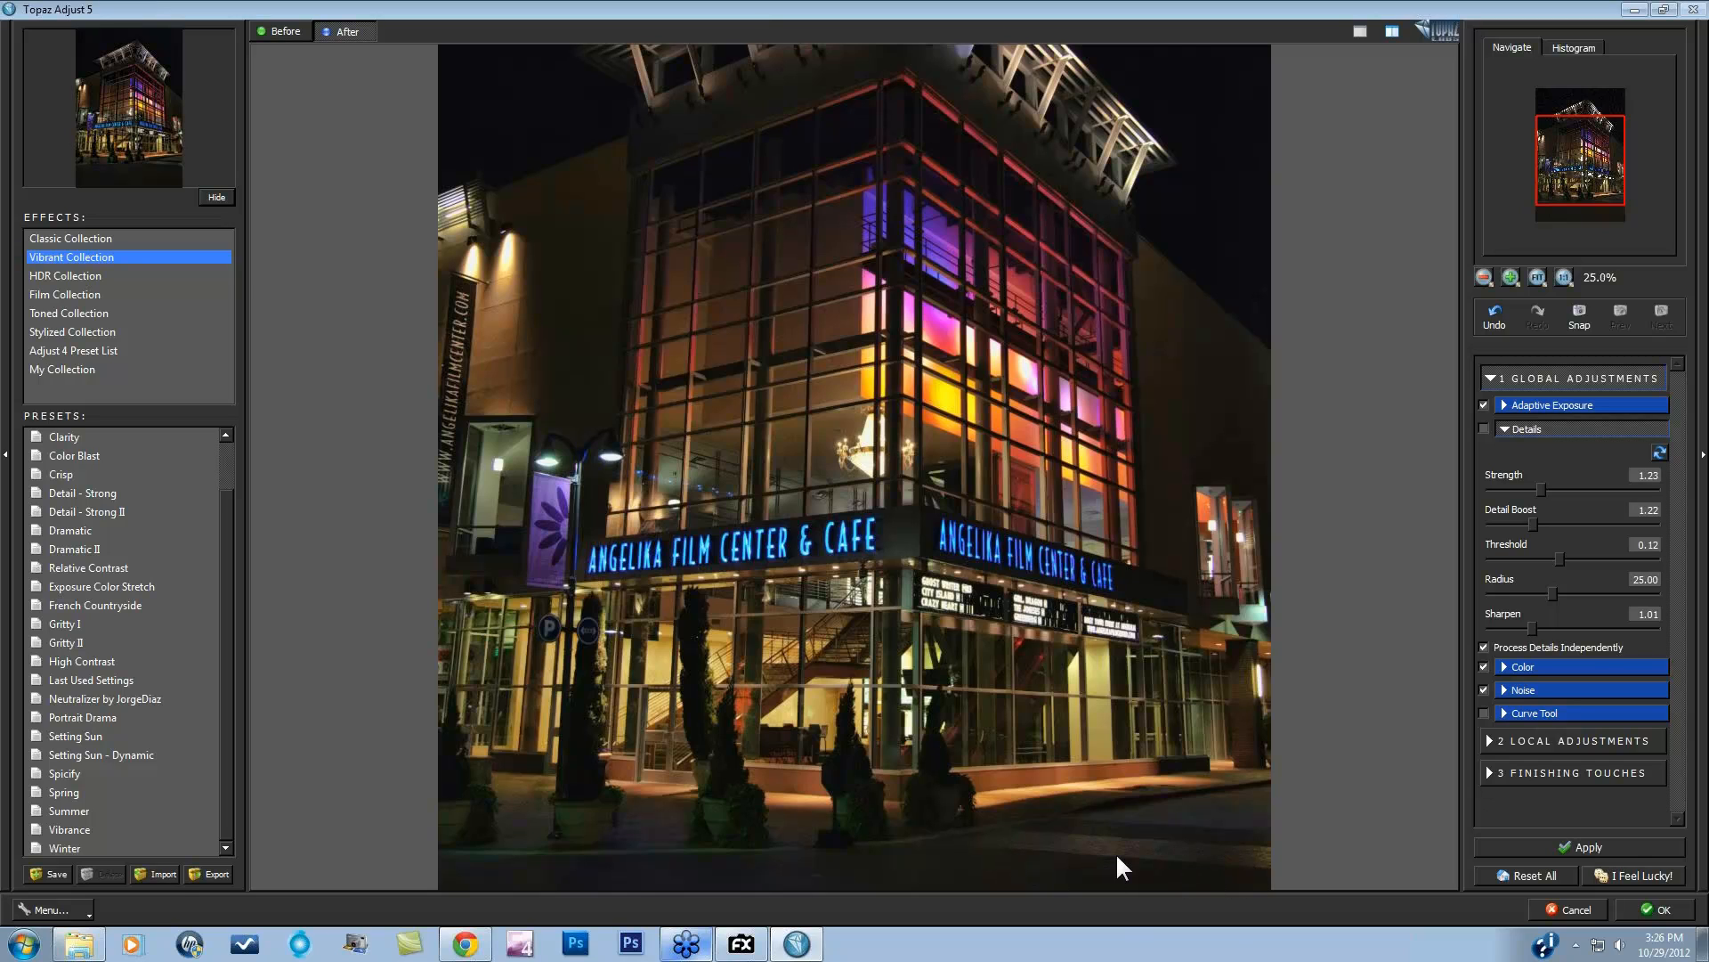
click(1481, 428)
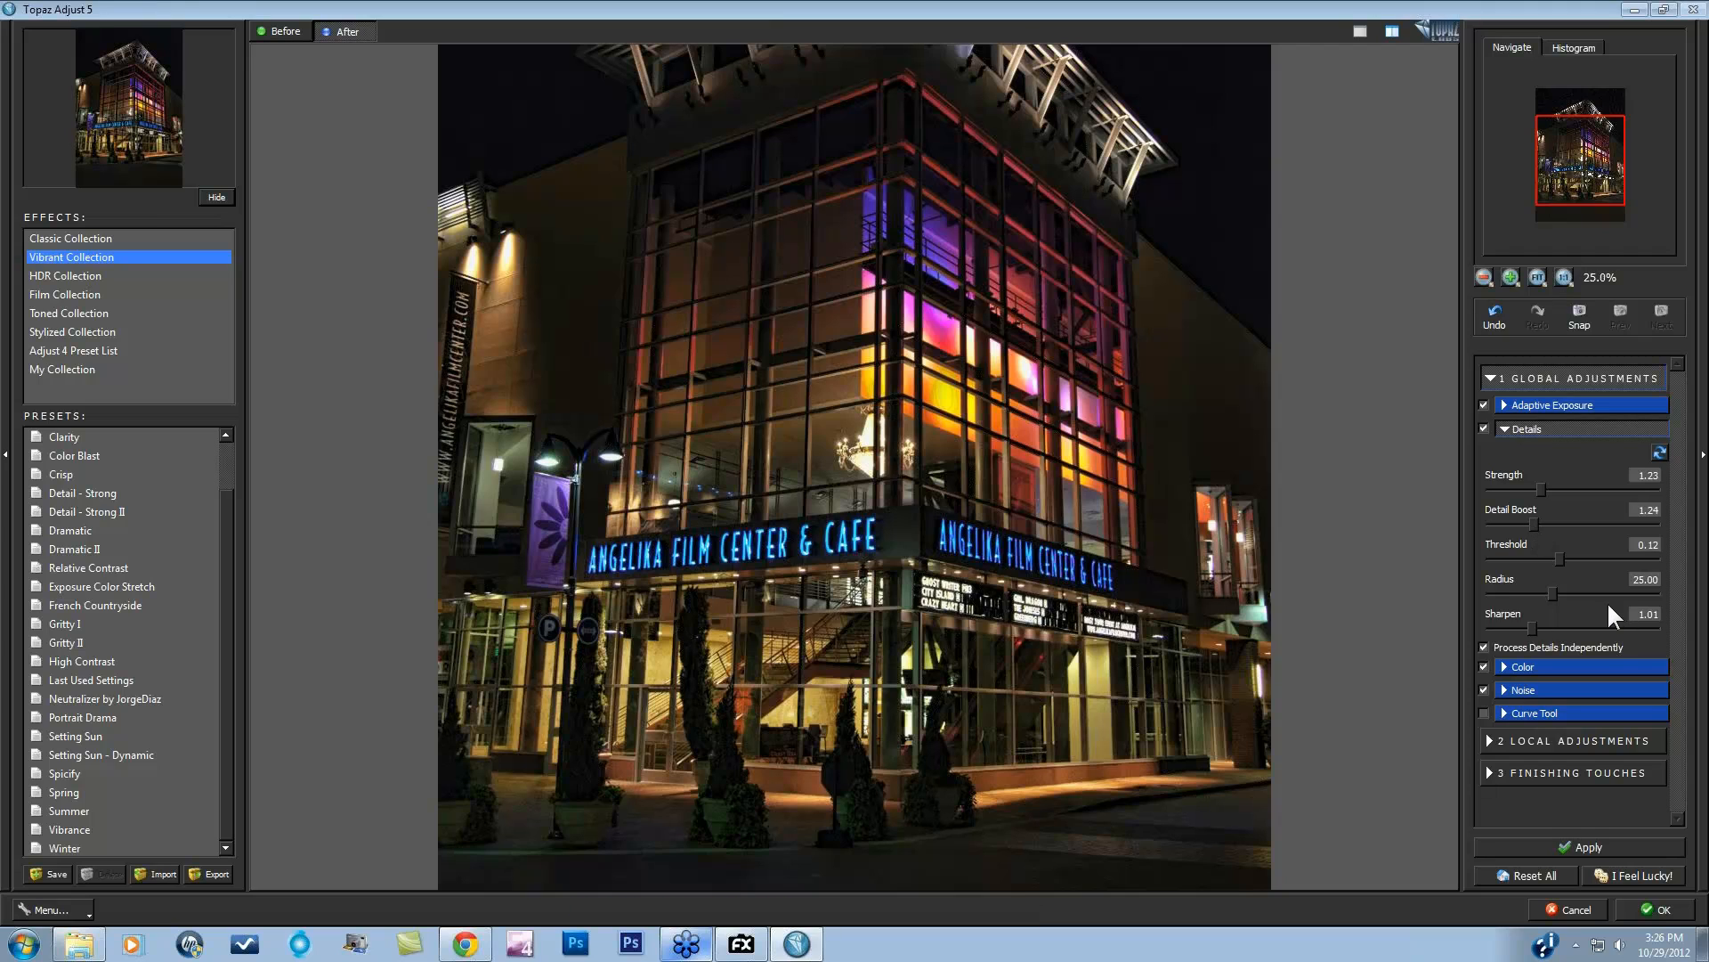
Step: Set the Color adjustments to Adaptive Saturation 0.00, Color Regions 1, Saturation 1.14 and Saturation Boost 1.16, comparing the photo with them off and on
click(1504, 665)
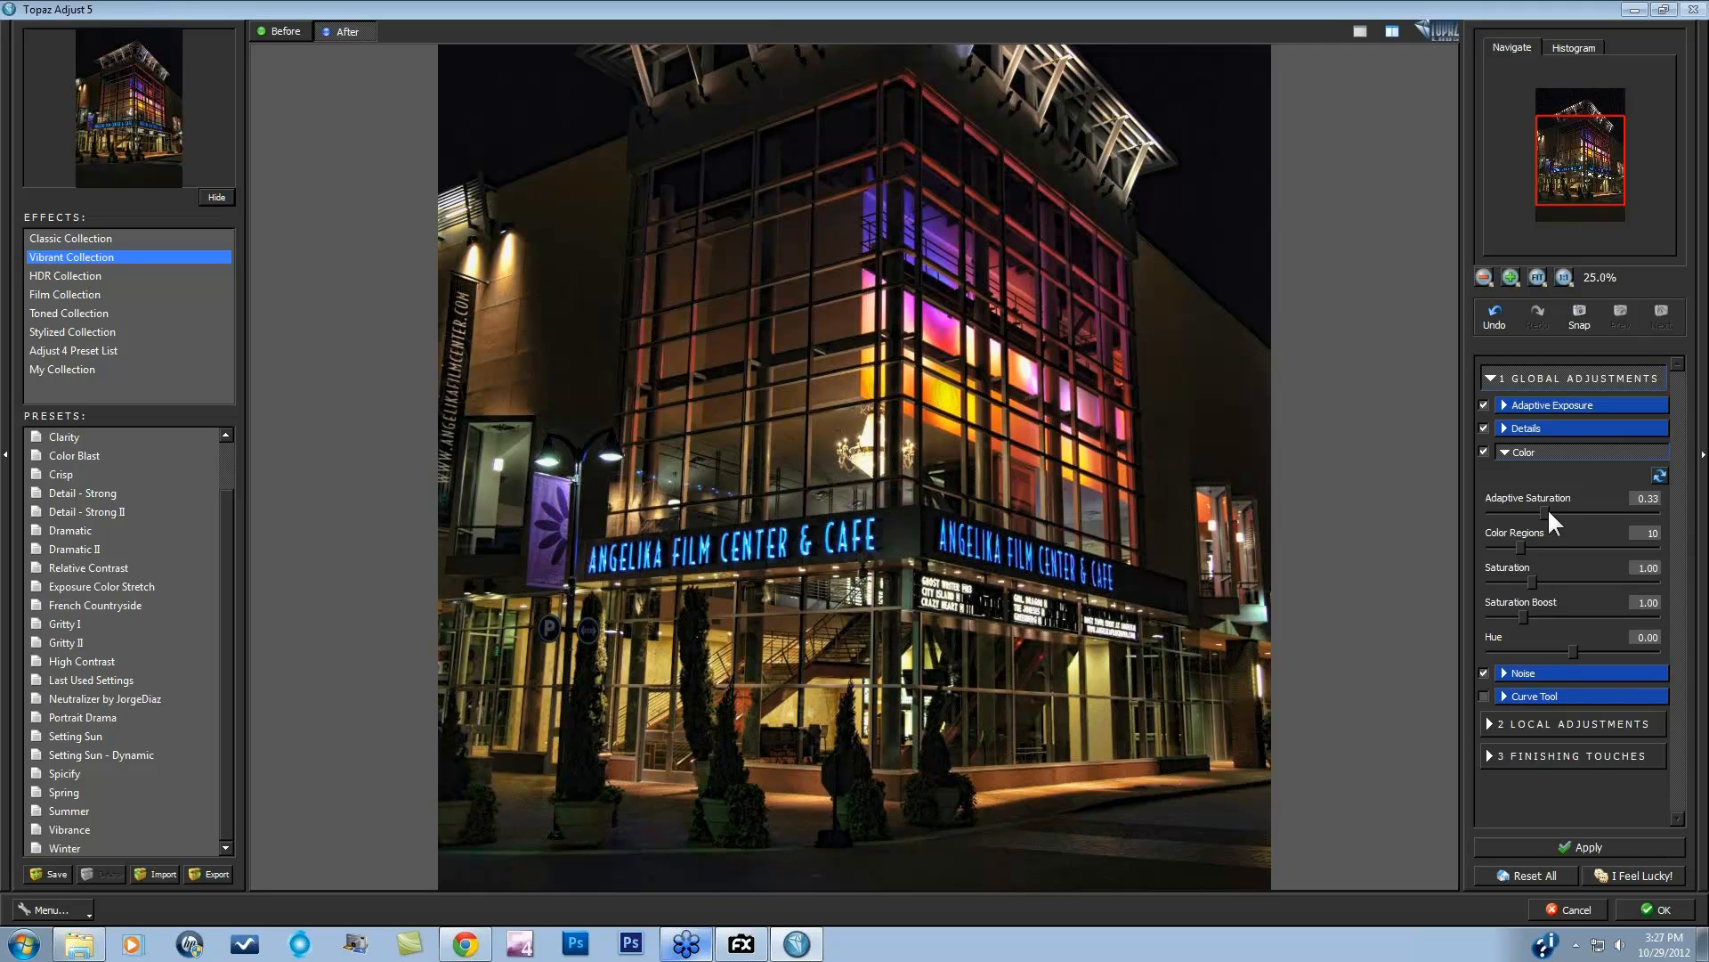
drag(1507, 515, 1492, 549)
click(1483, 452)
click(1484, 451)
click(1483, 451)
click(1483, 451)
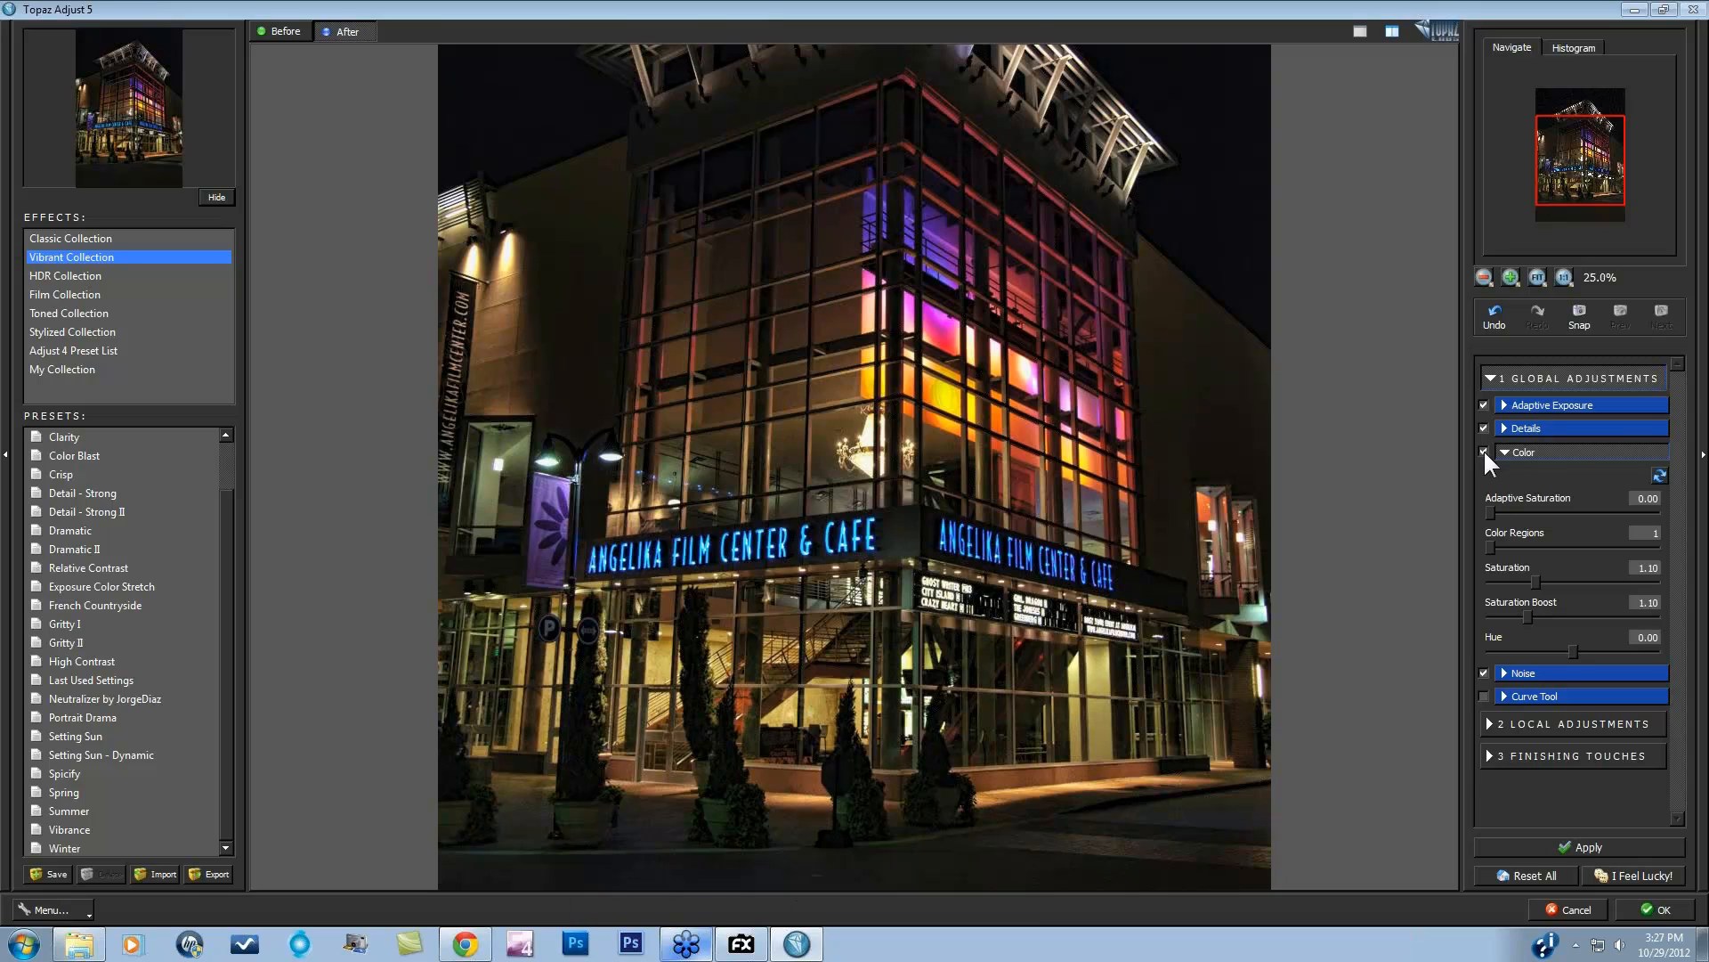
click(1537, 581)
click(1530, 614)
Step: Lower the Adaptive Exposure amount to about 0.48 in the global adjustments while checking the building's roof and the sky
drag(1607, 165, 1603, 140)
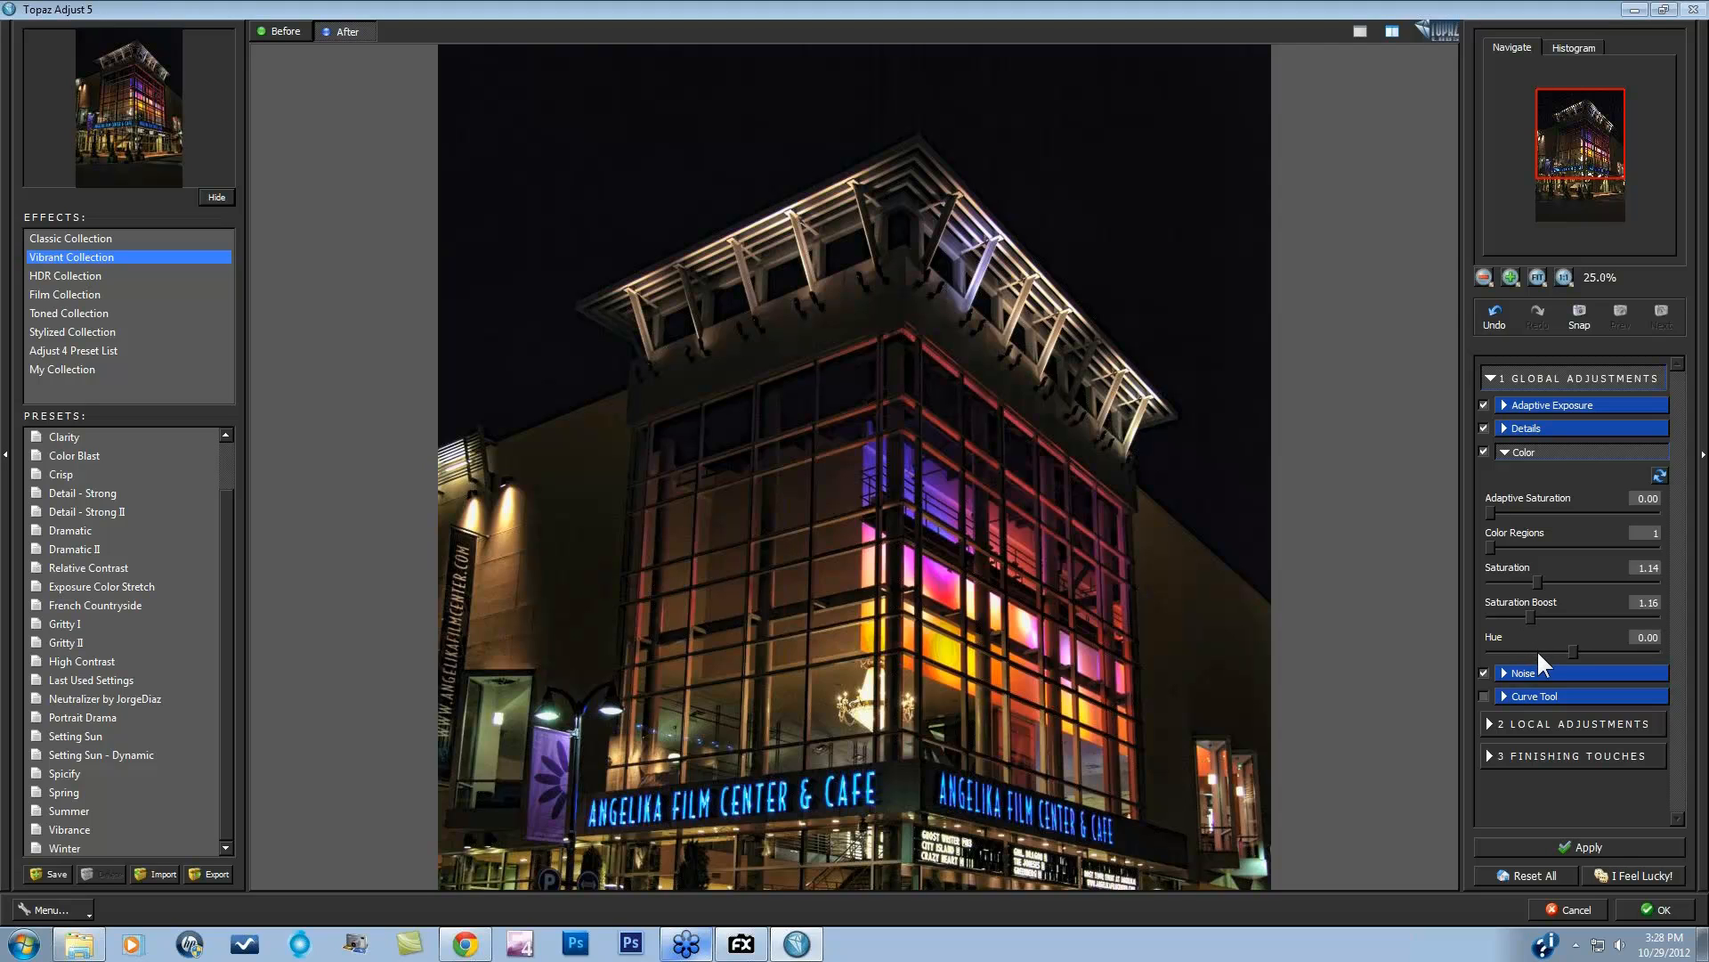
click(1502, 402)
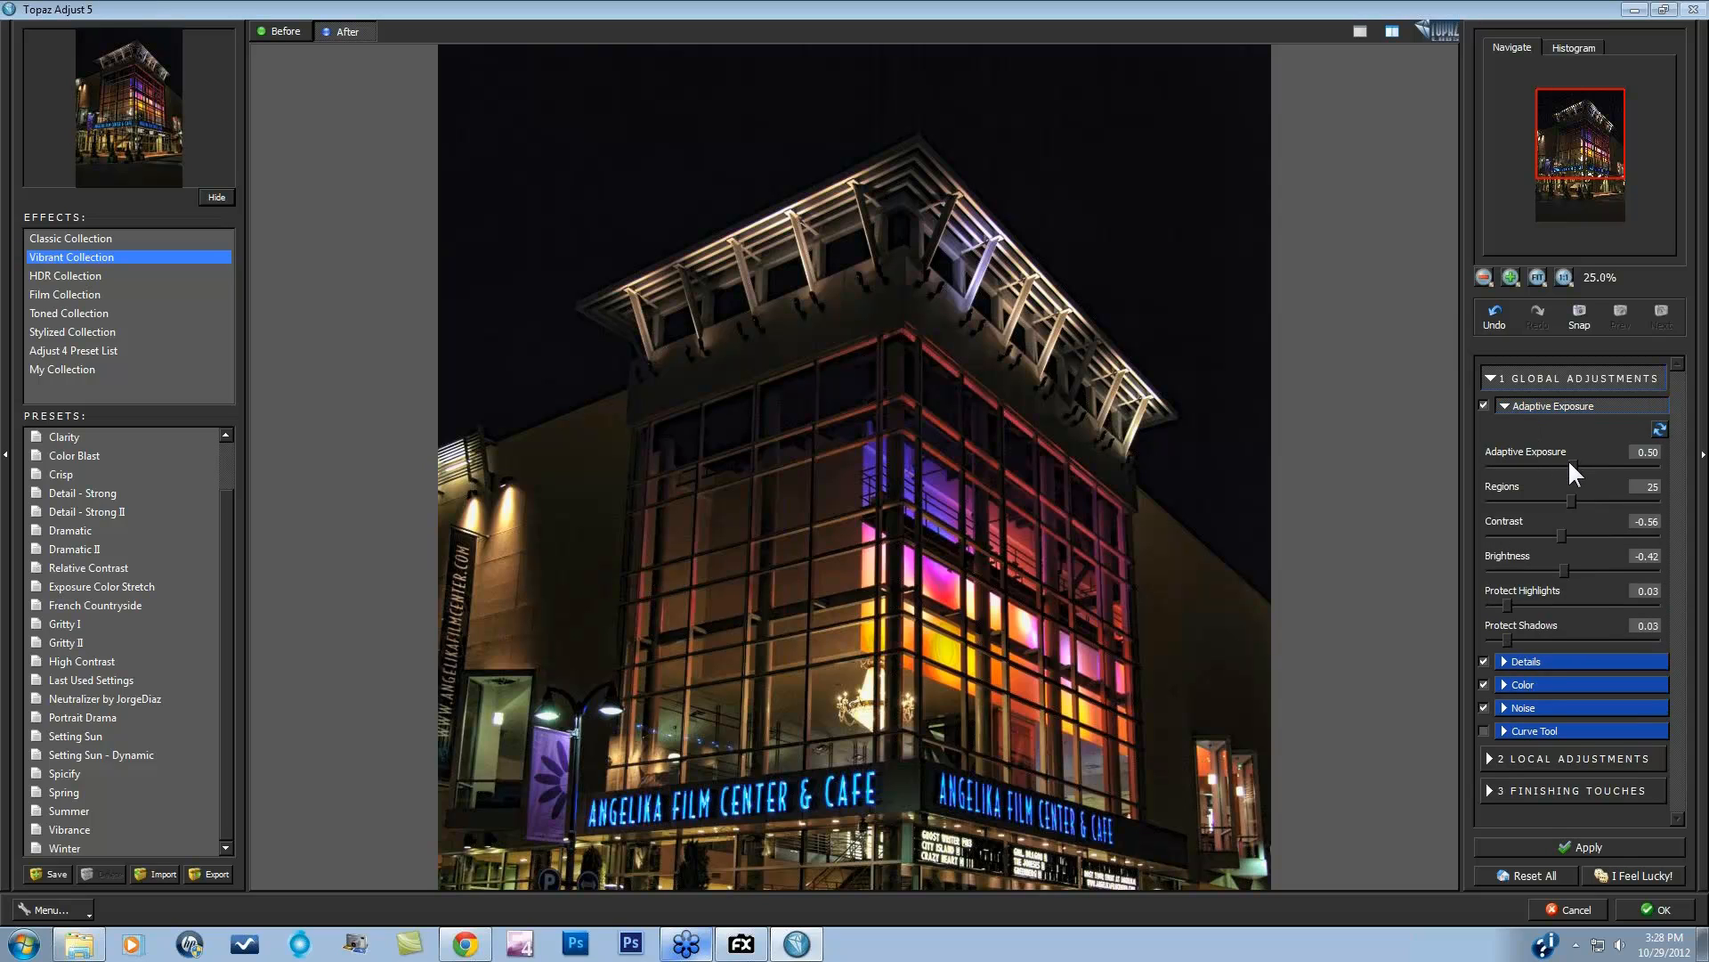
drag(1568, 462, 1548, 459)
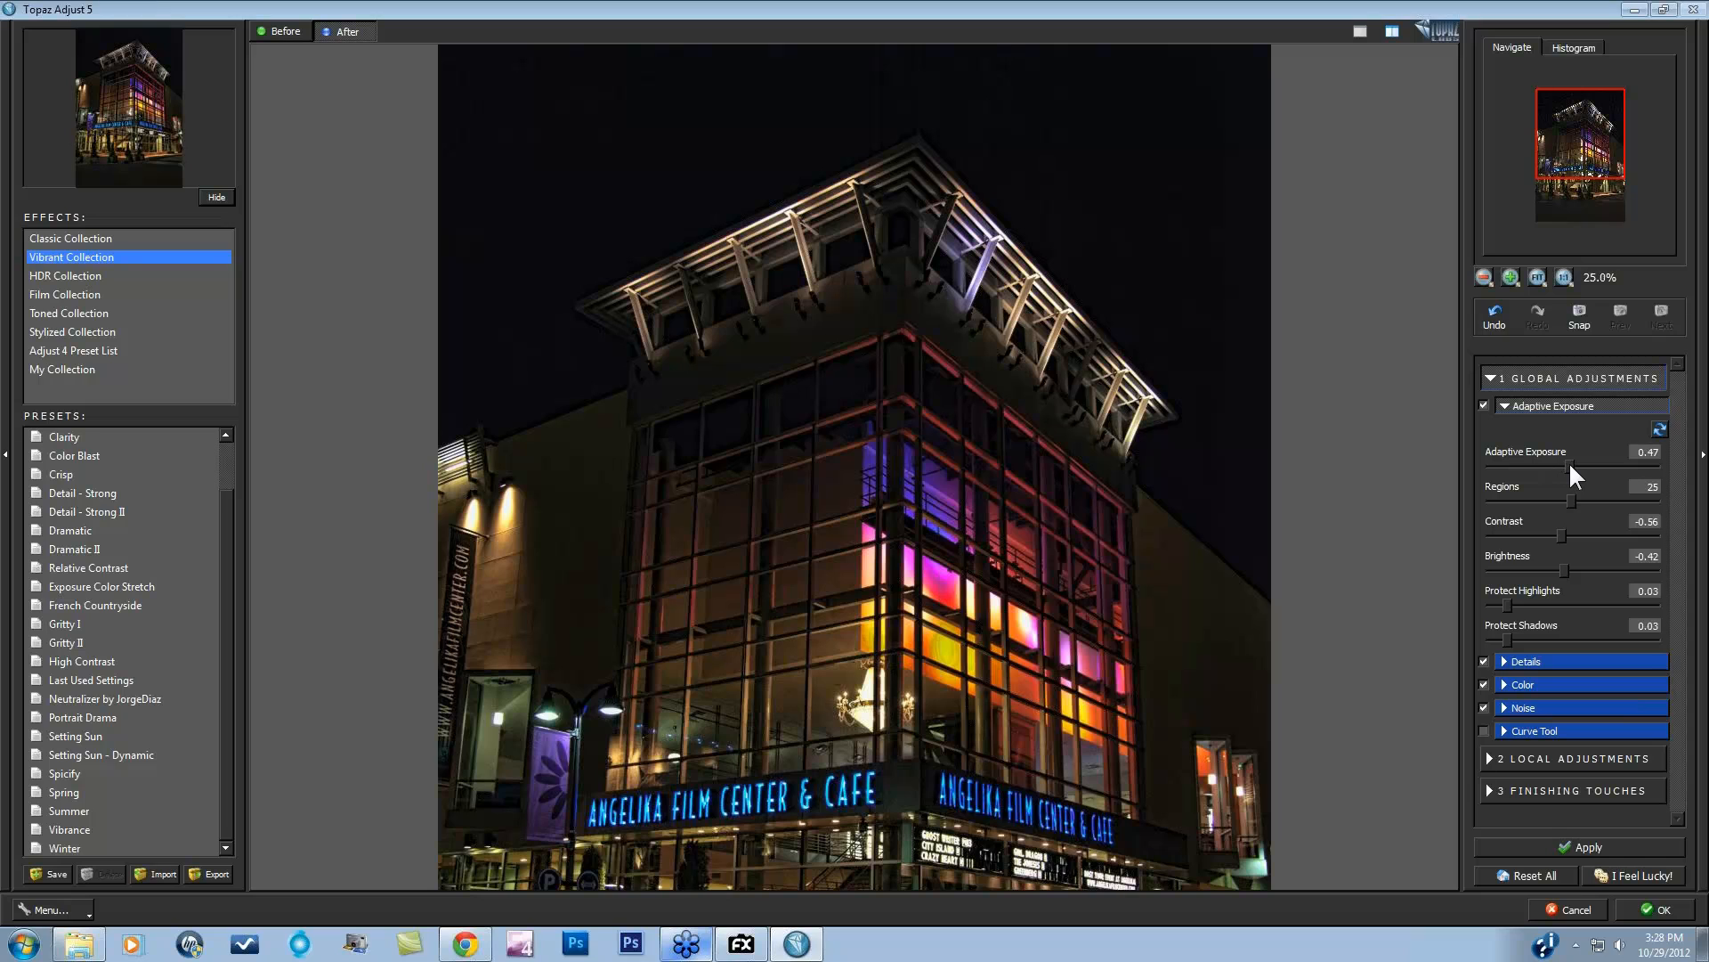
click(1569, 461)
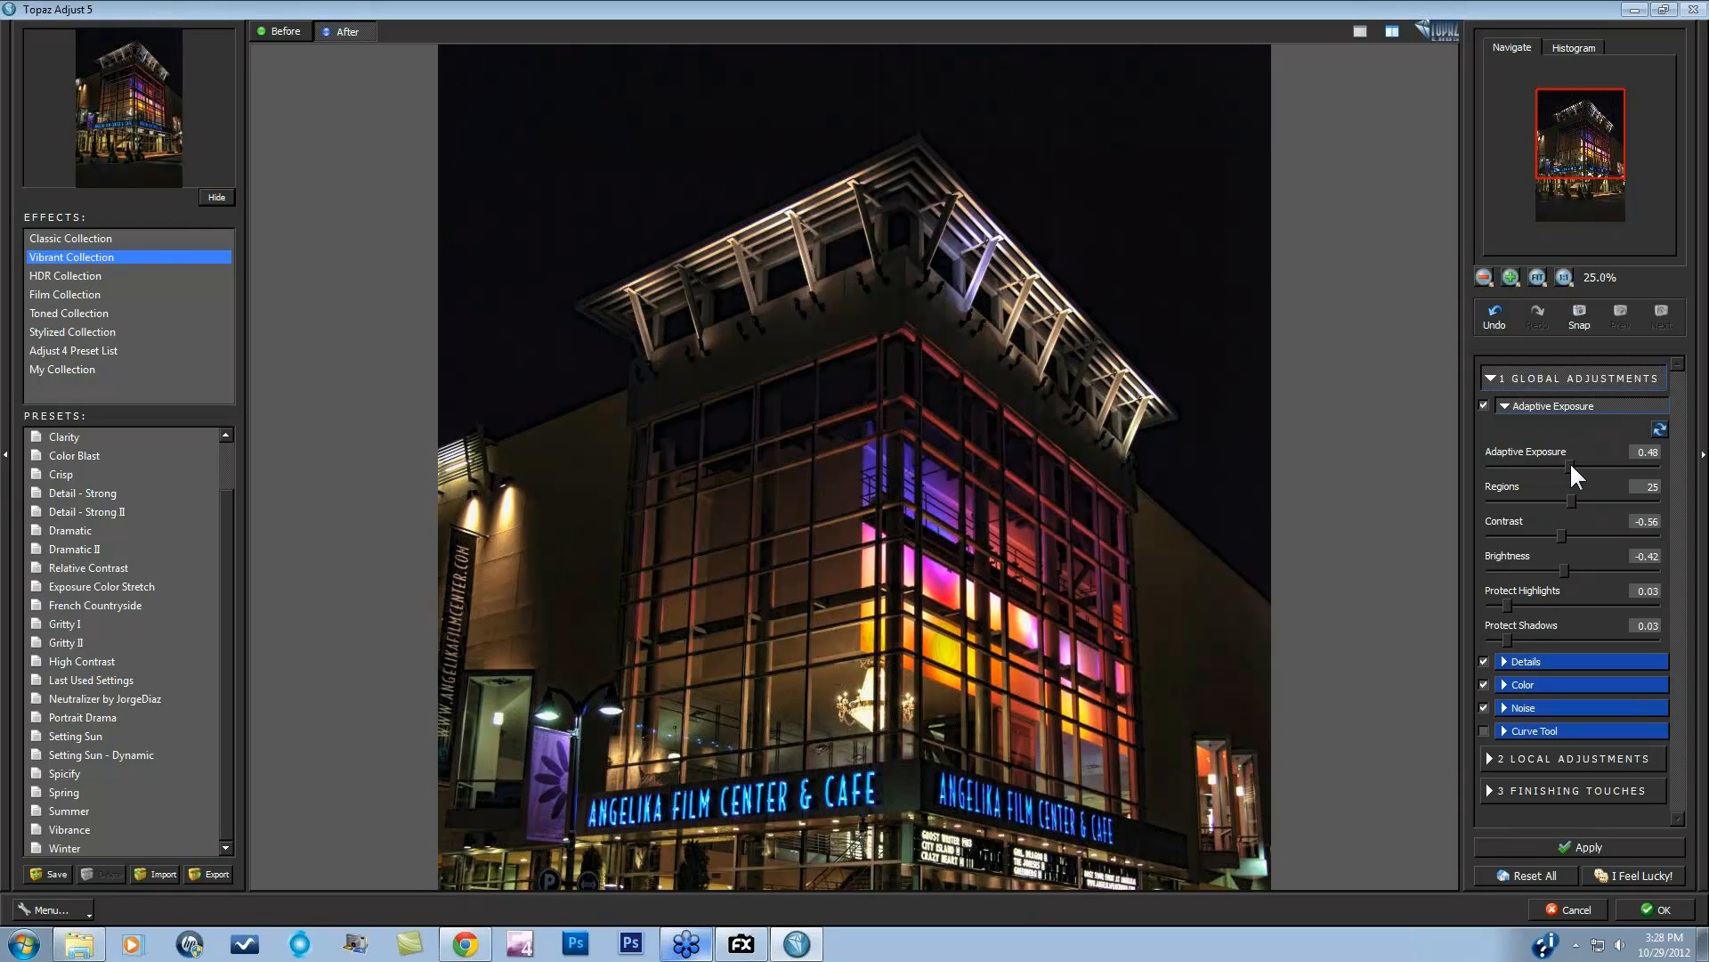
drag(1568, 461, 1571, 461)
click(1422, 527)
Step: Set up a Brush Out local adjustment with a brush size of 871 and an opacity of 1.00
click(1494, 755)
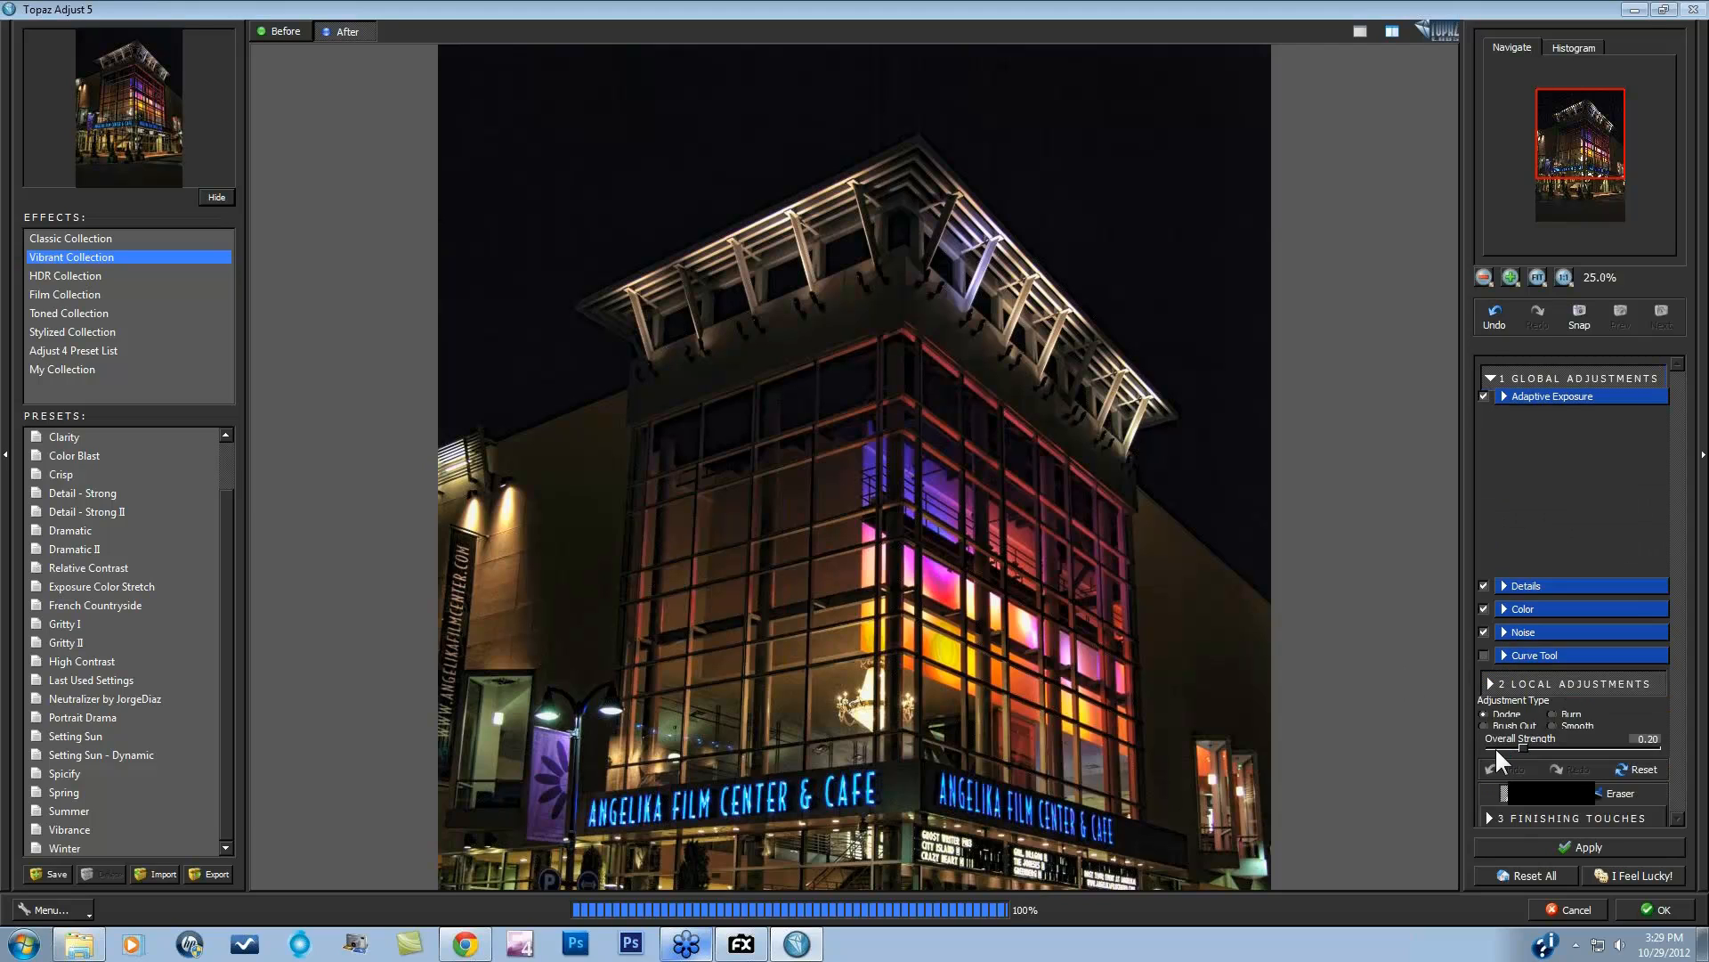
click(1538, 581)
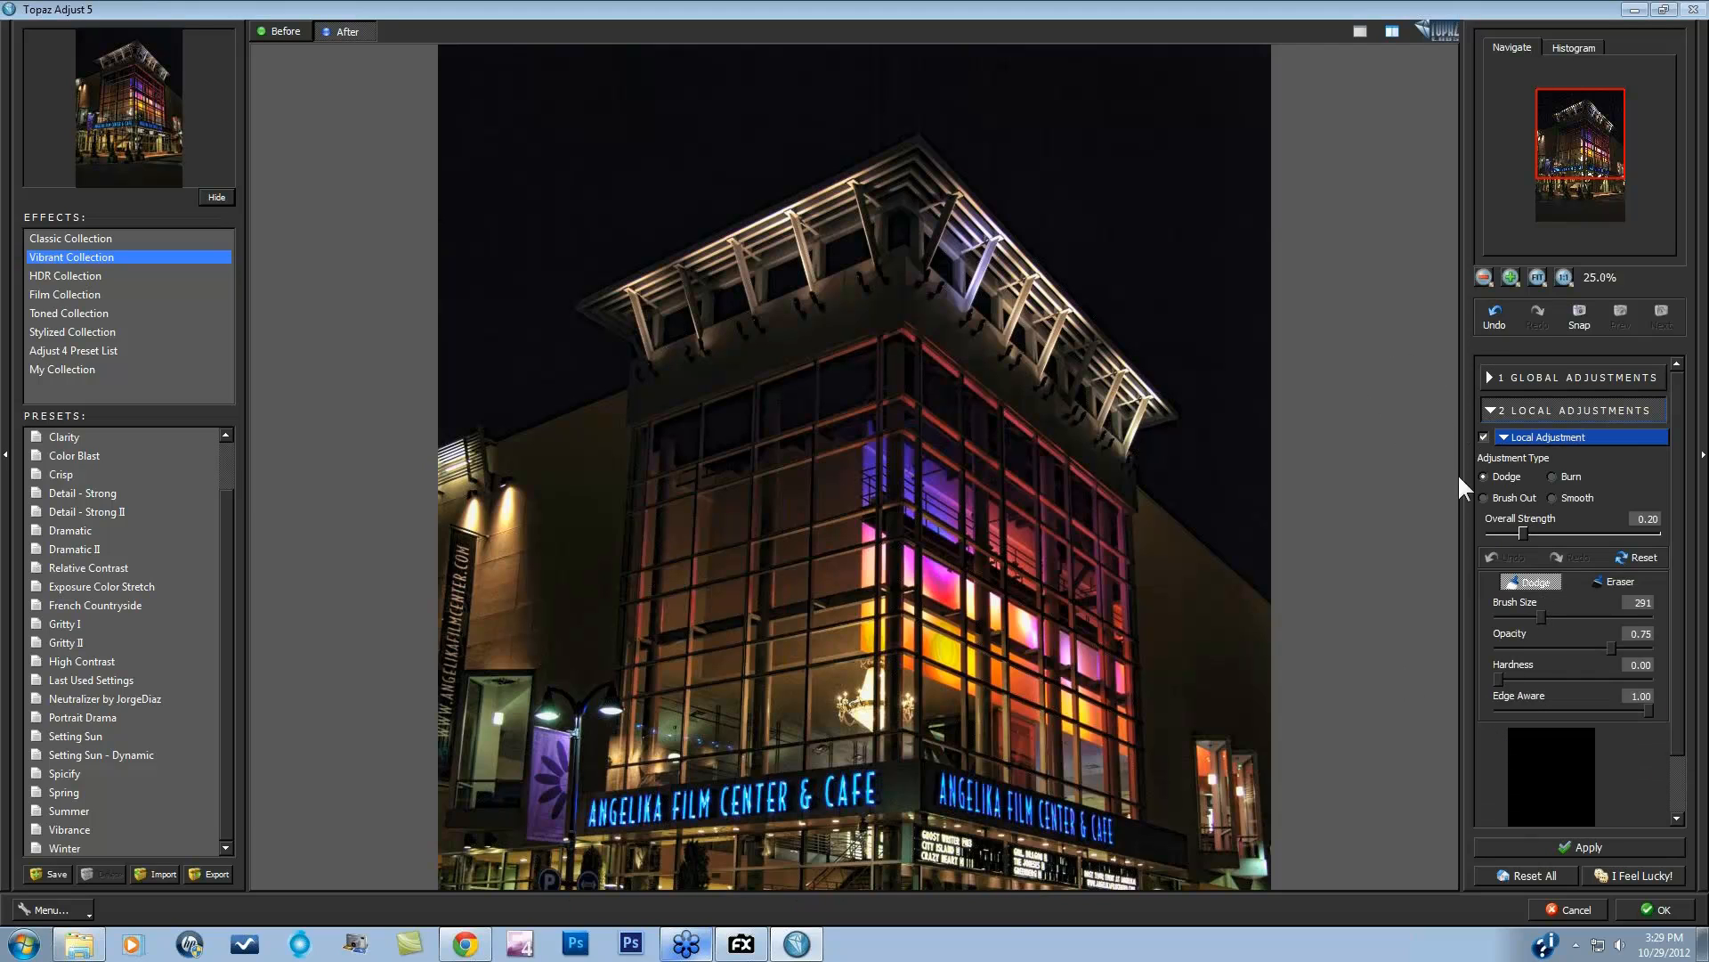
click(1484, 497)
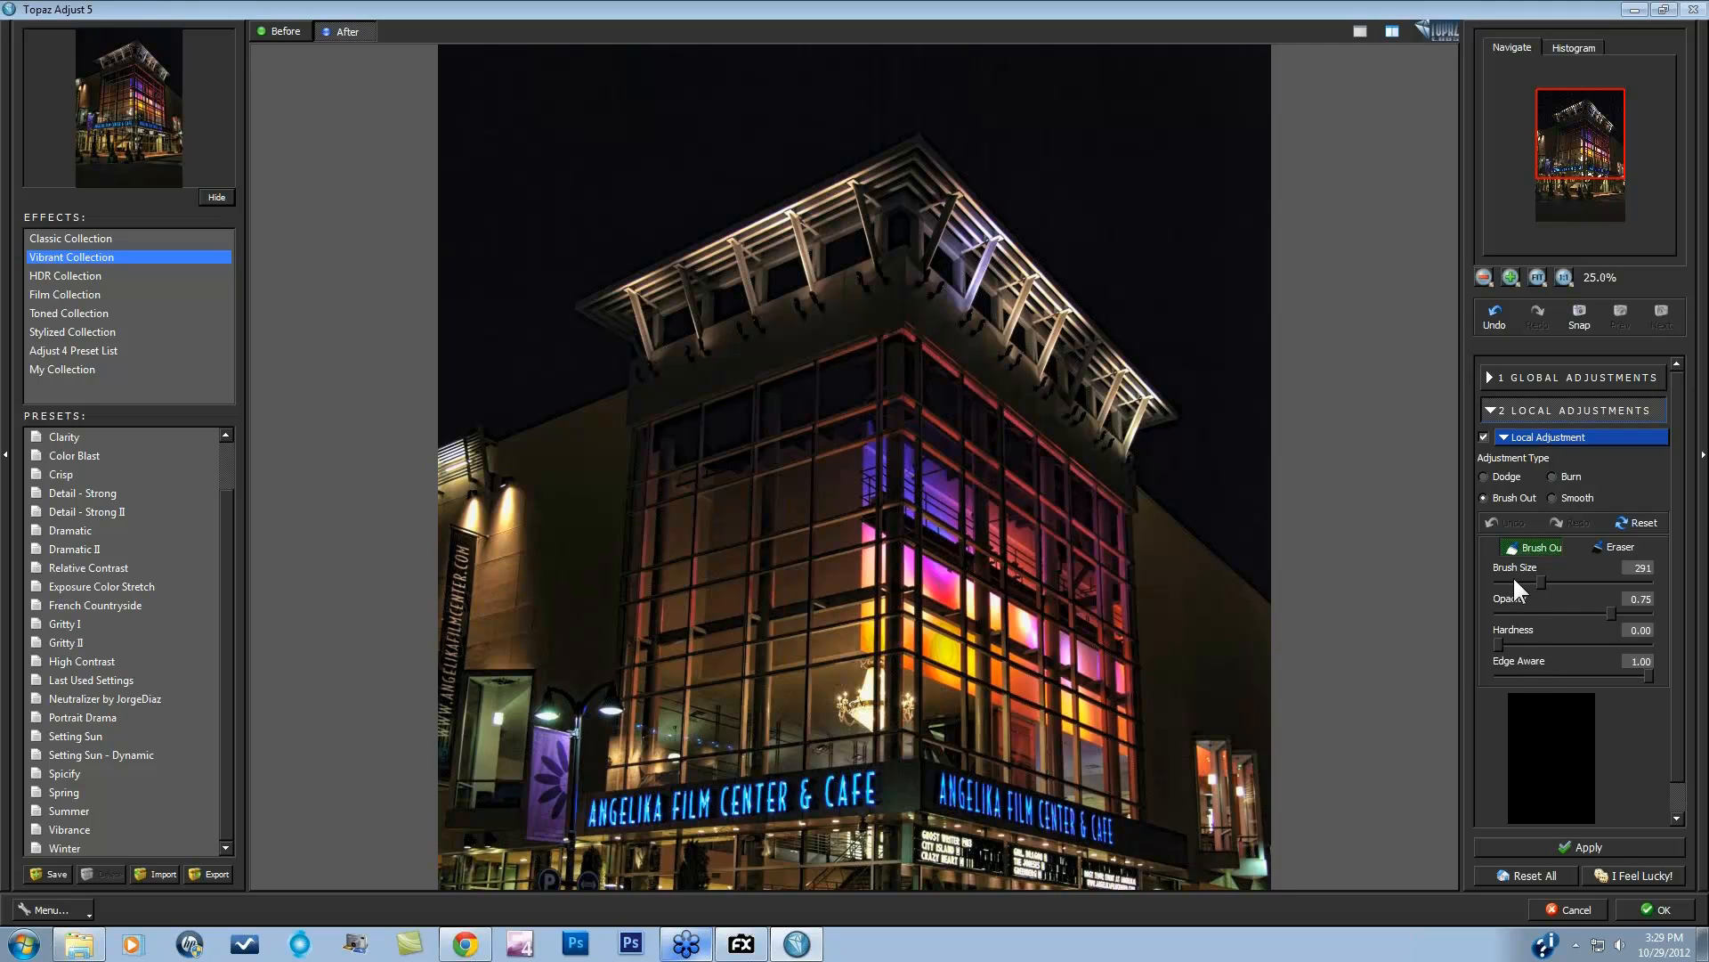
drag(1541, 581, 1603, 584)
drag(1626, 582, 1562, 588)
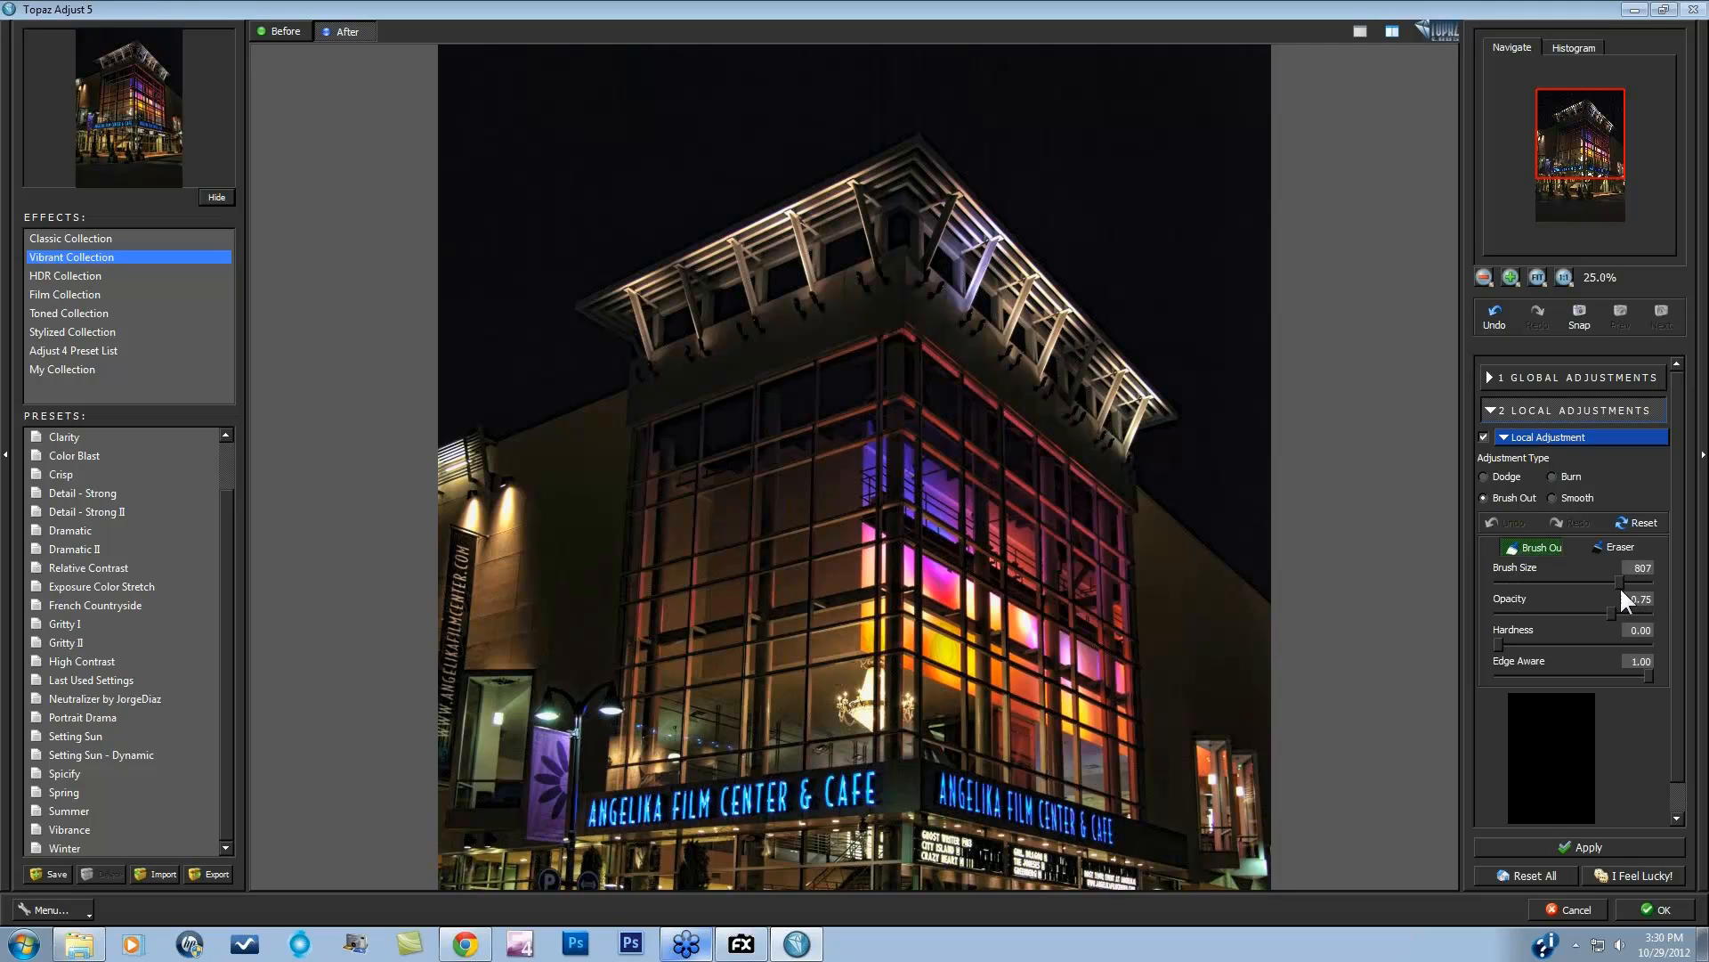
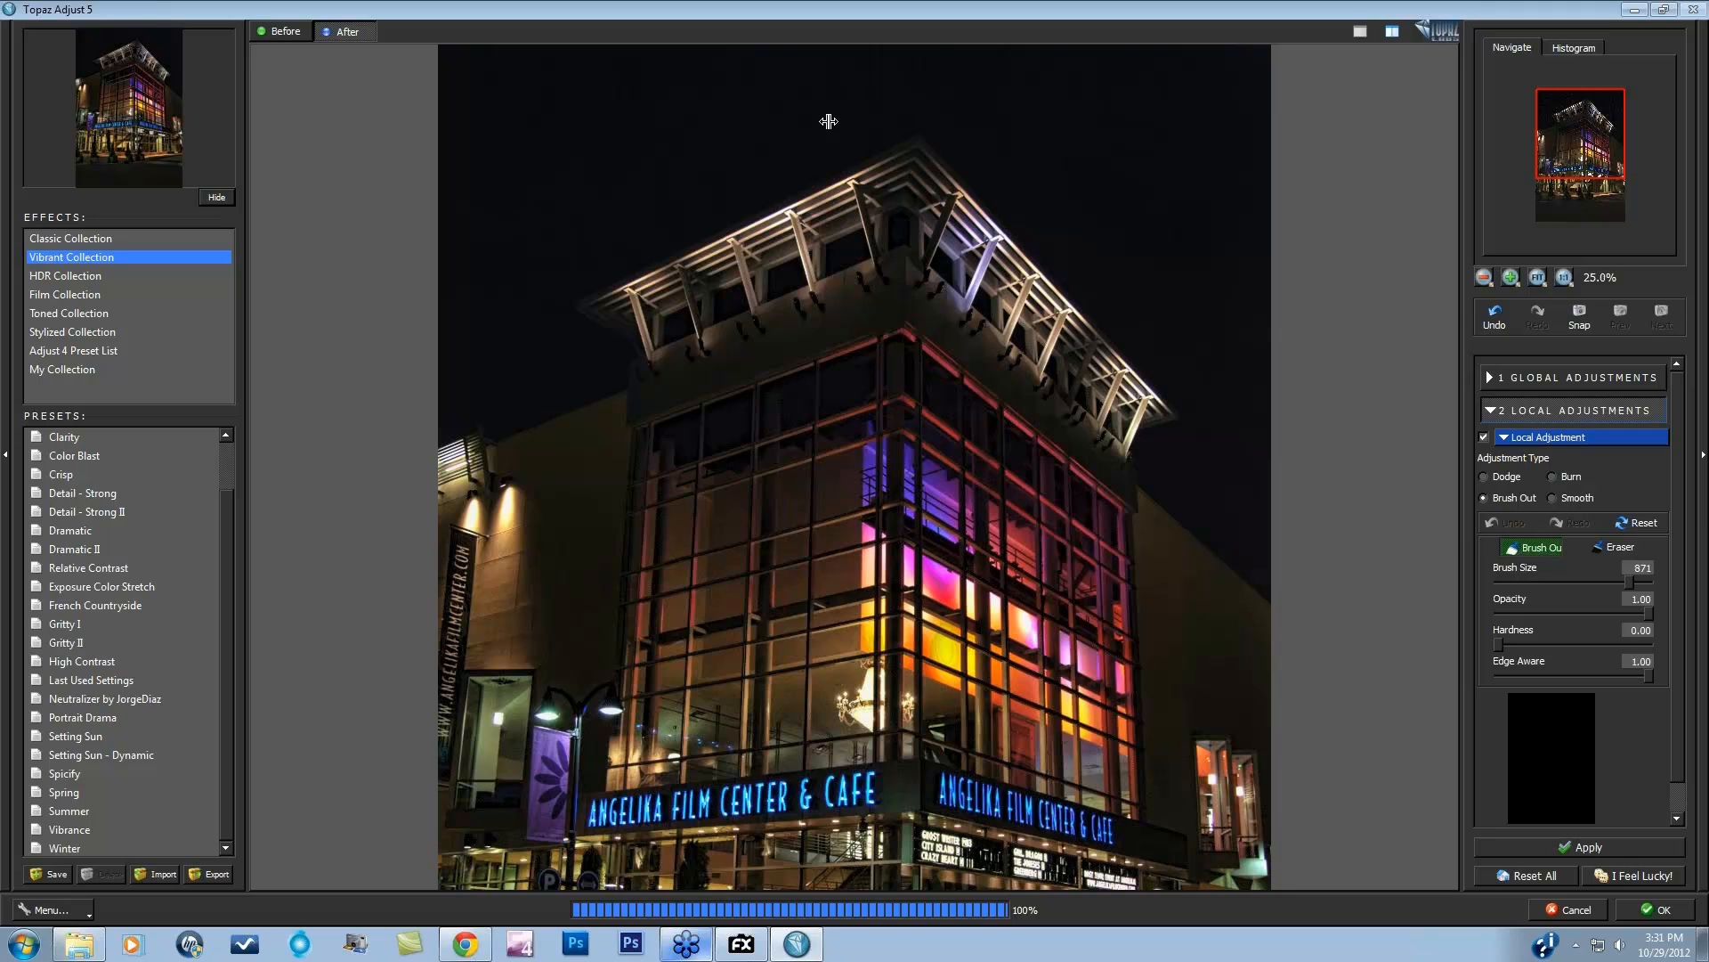
Step: Brush the effect out of the night sky around the building and apply the Adjust result to the Stamp layer
mouse_move(1151, 137)
mouse_down()
mouse_move(1063, 42)
mouse_move(414, 65)
mouse_move(783, 288)
mouse_up()
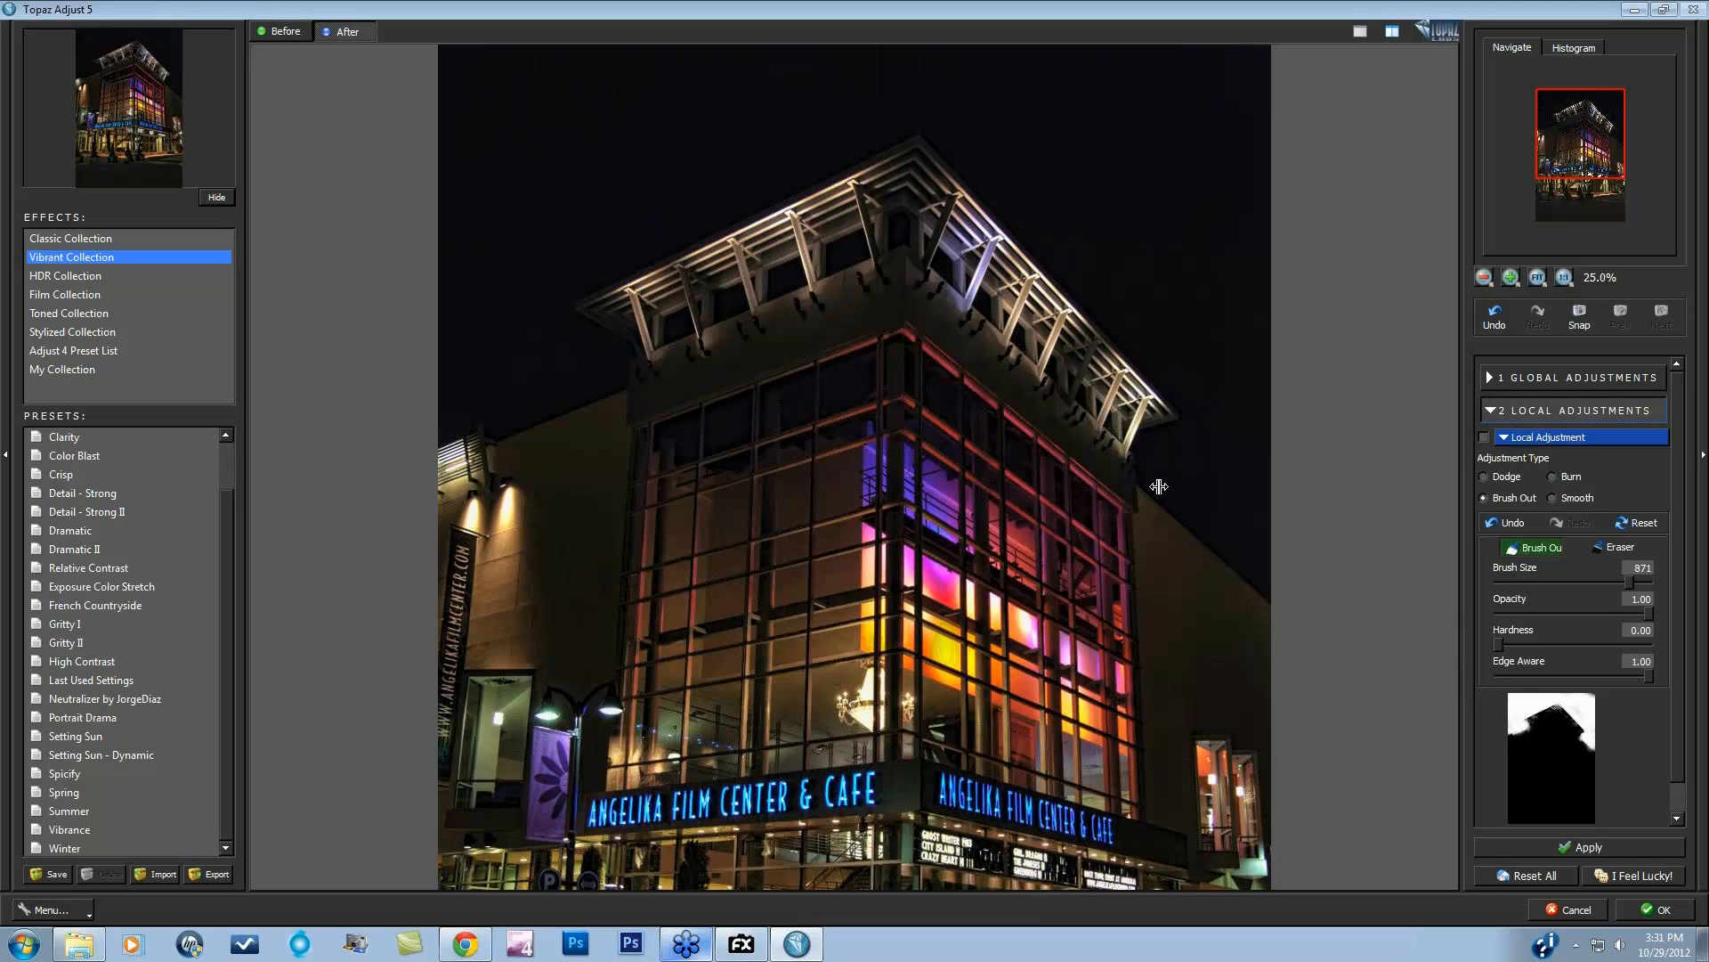
click(1484, 436)
click(1537, 276)
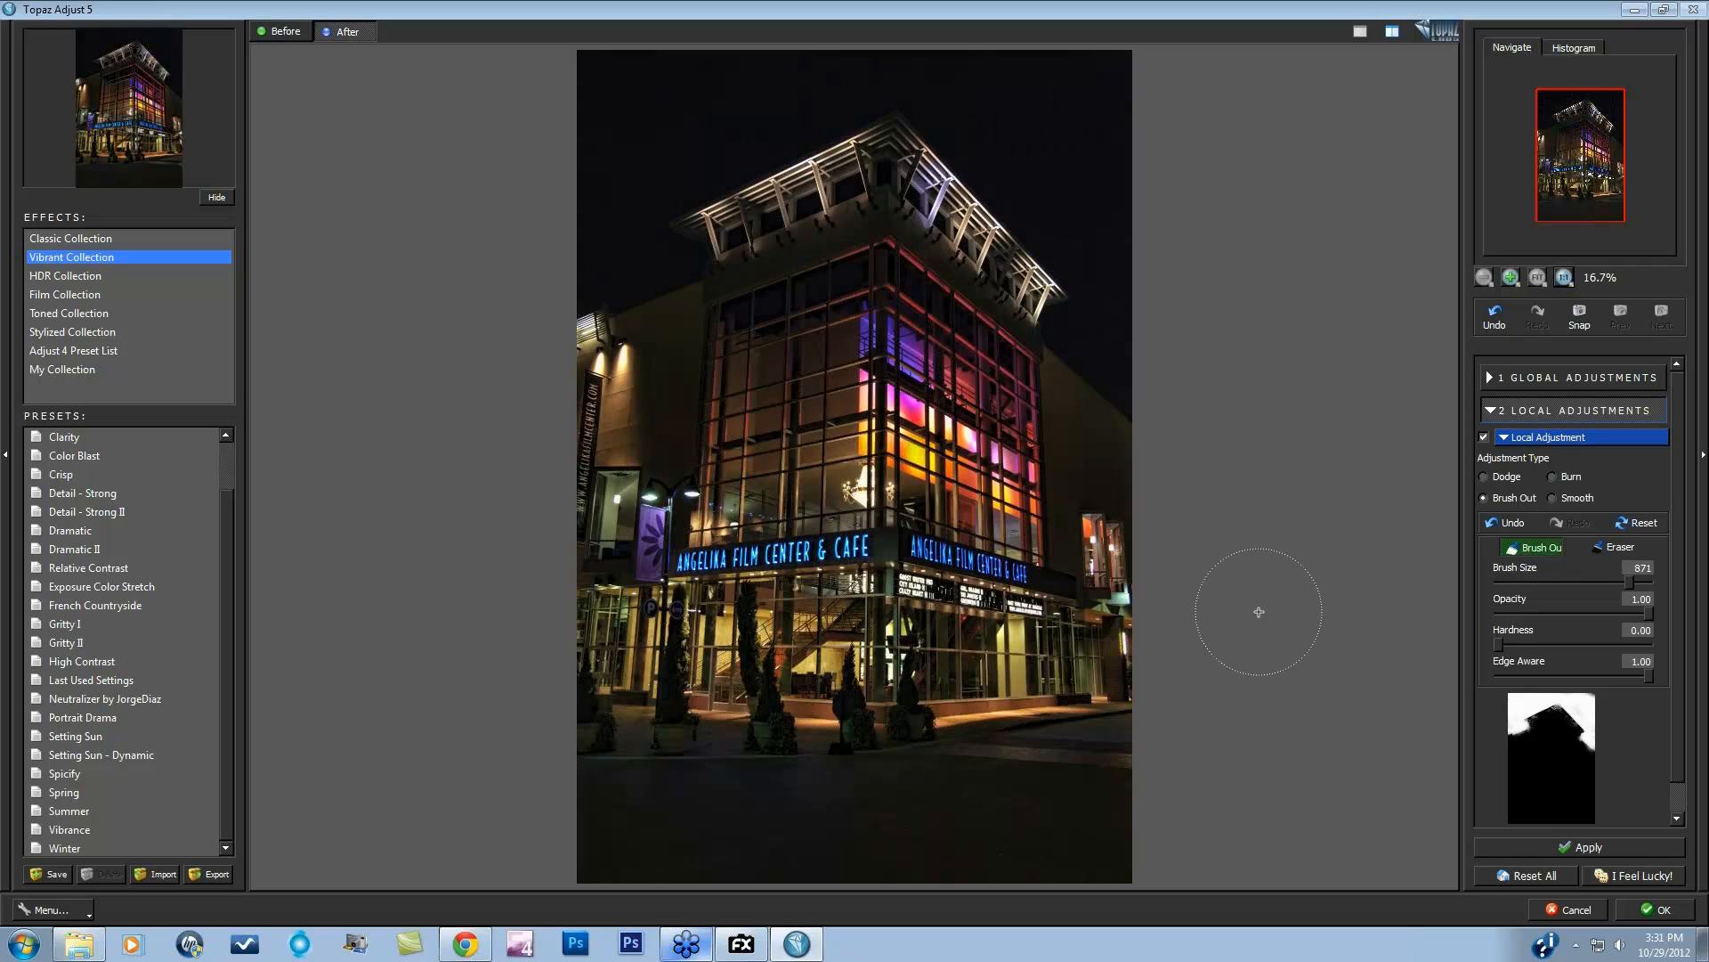
click(1655, 909)
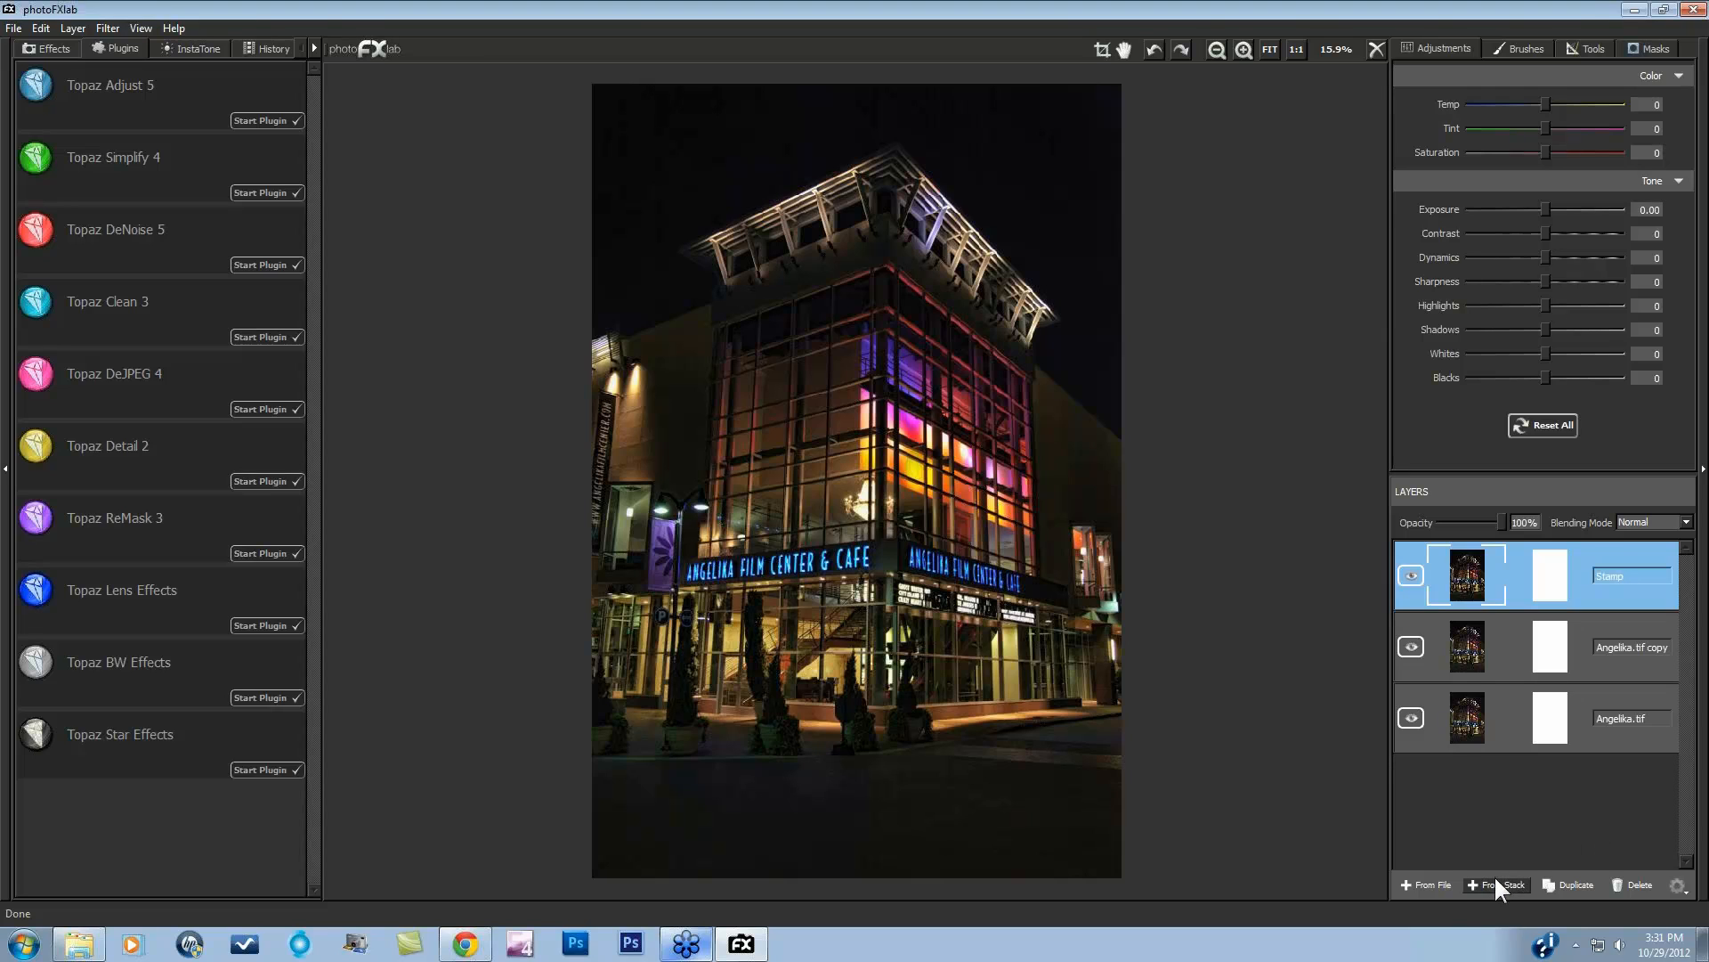
Step: Create a stamp layer from the stack and set its Highlights to 18, Shadows to -2, Whites to 4 and Blacks to -5
click(1505, 884)
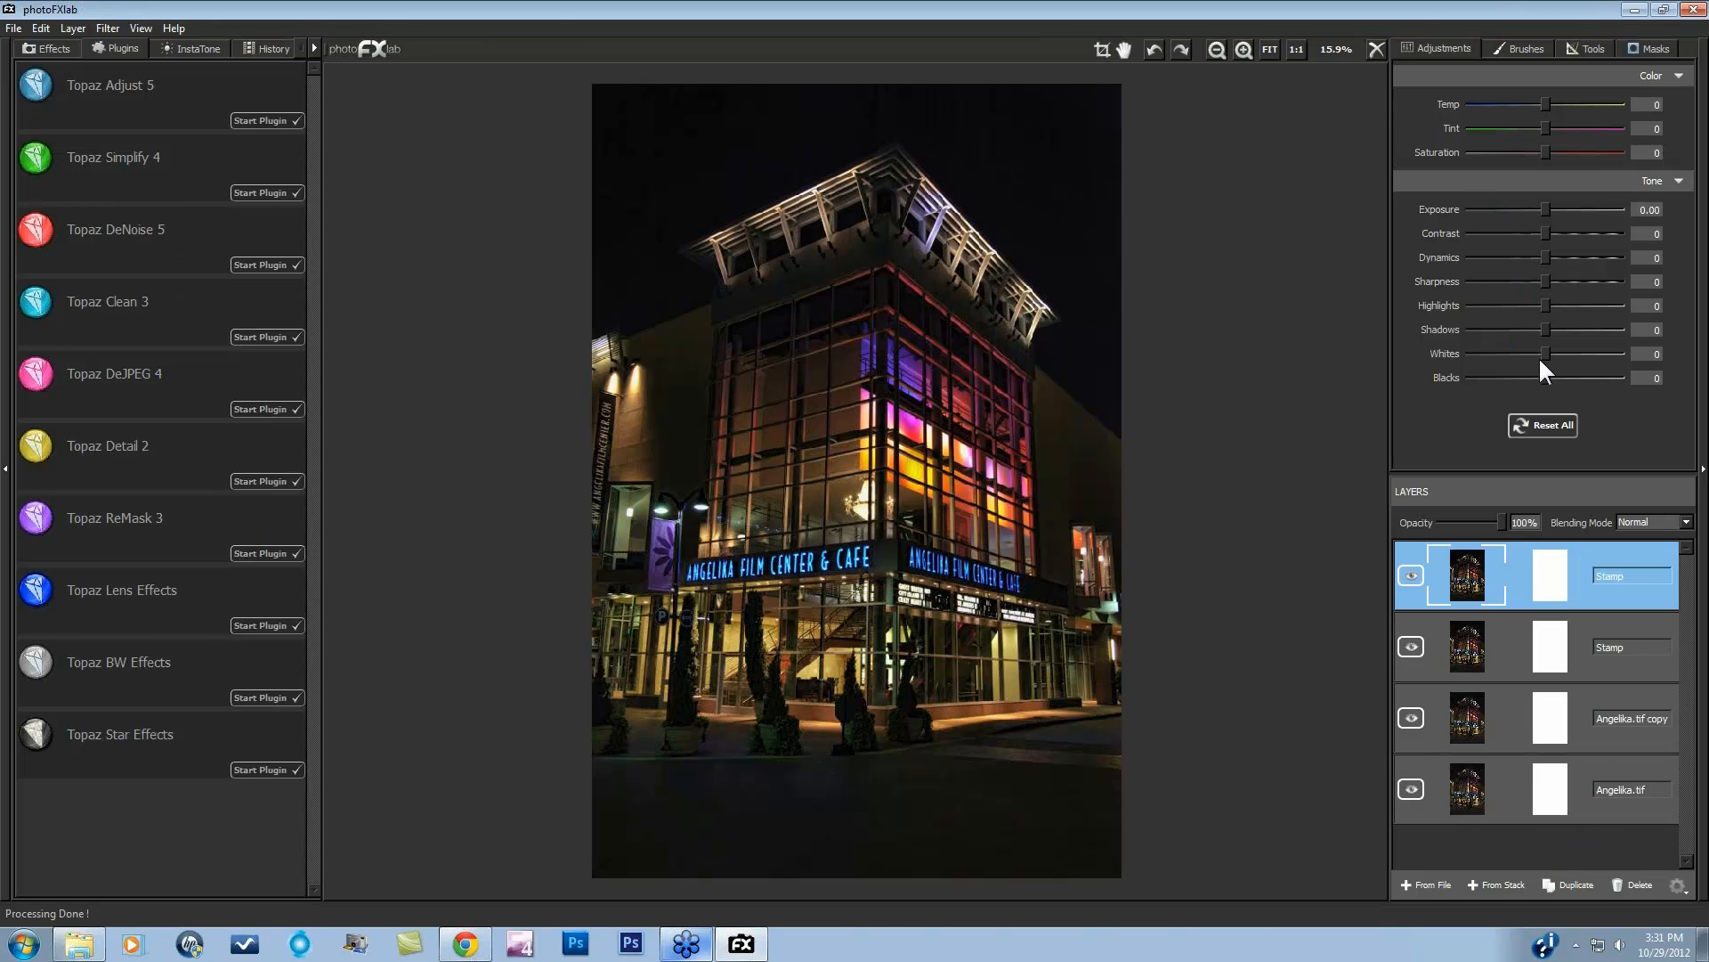
drag(1546, 376, 1545, 377)
drag(1547, 354, 1549, 353)
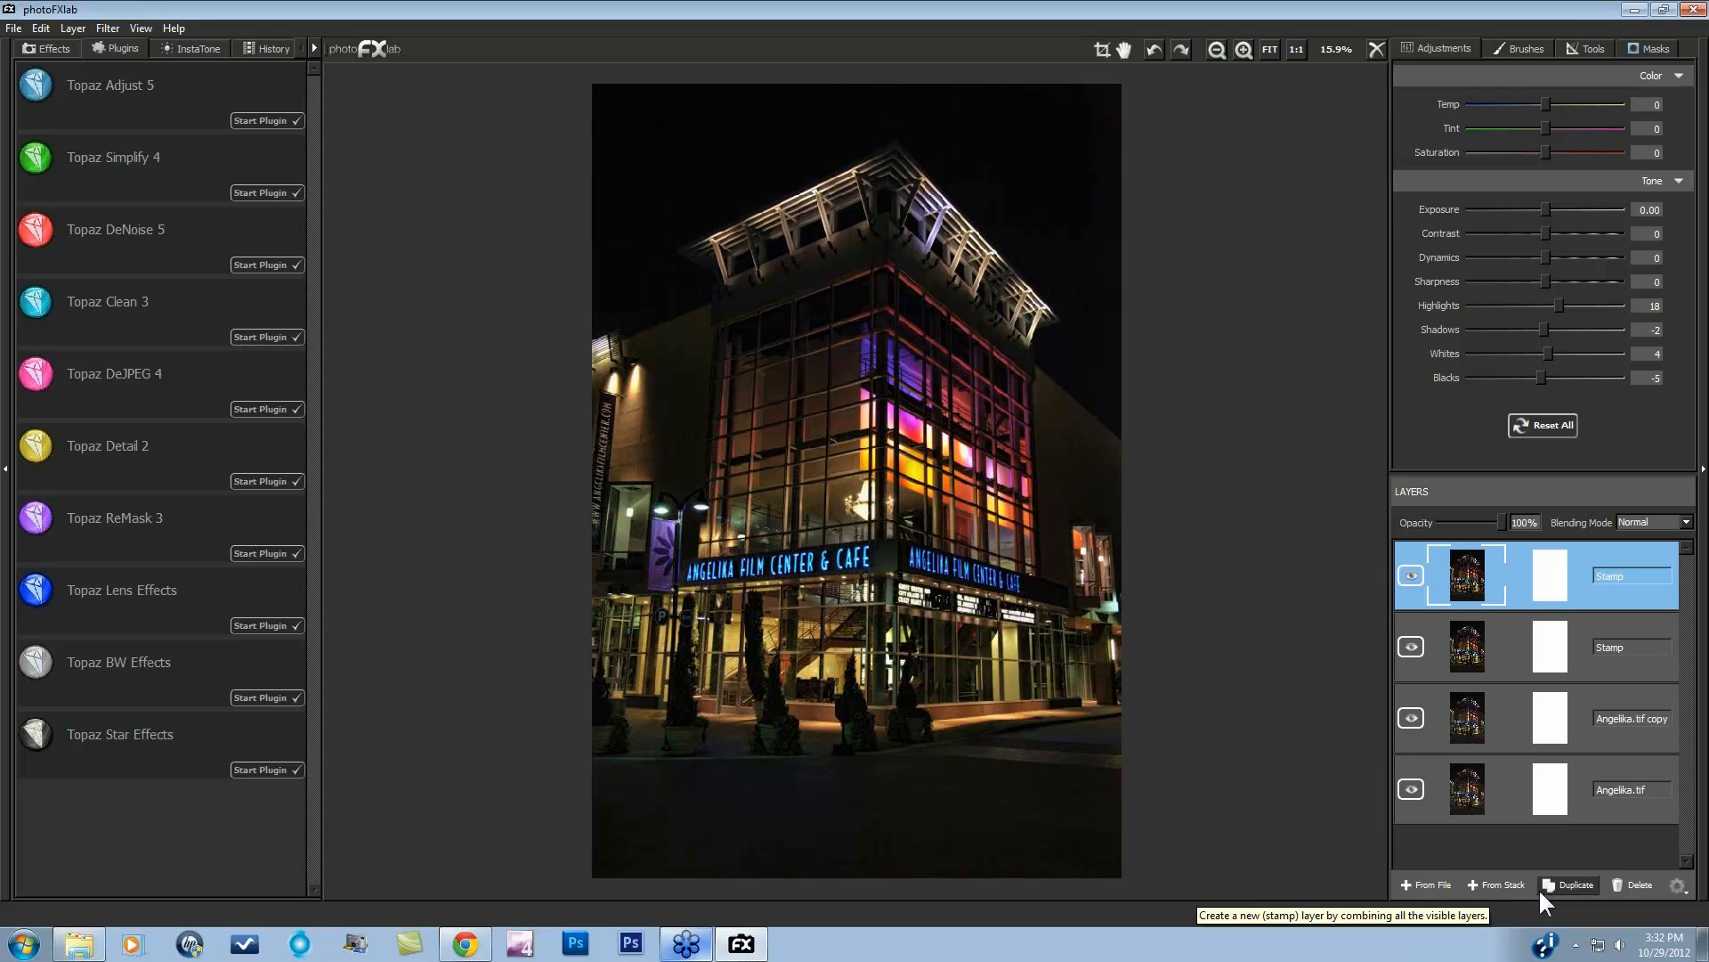
Step: Create another stamp layer from the stack and open it in Topaz Lens Effects with the xF Add Geometric Distortion effect, all settings reset
click(1513, 887)
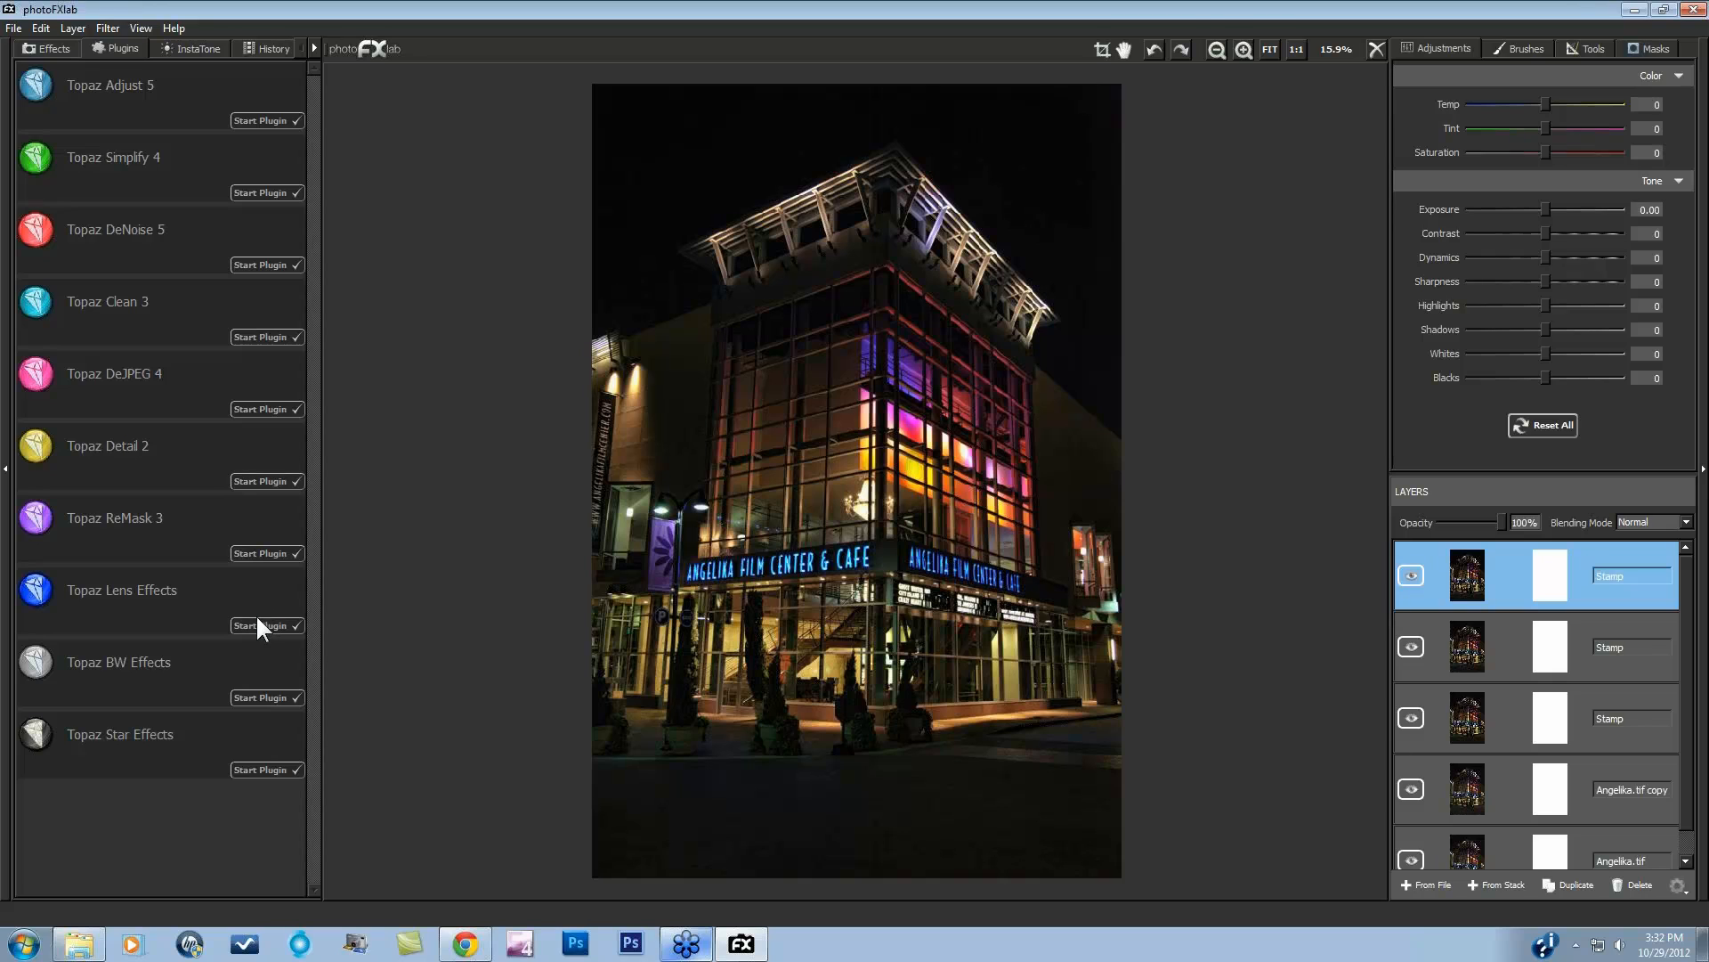
click(262, 603)
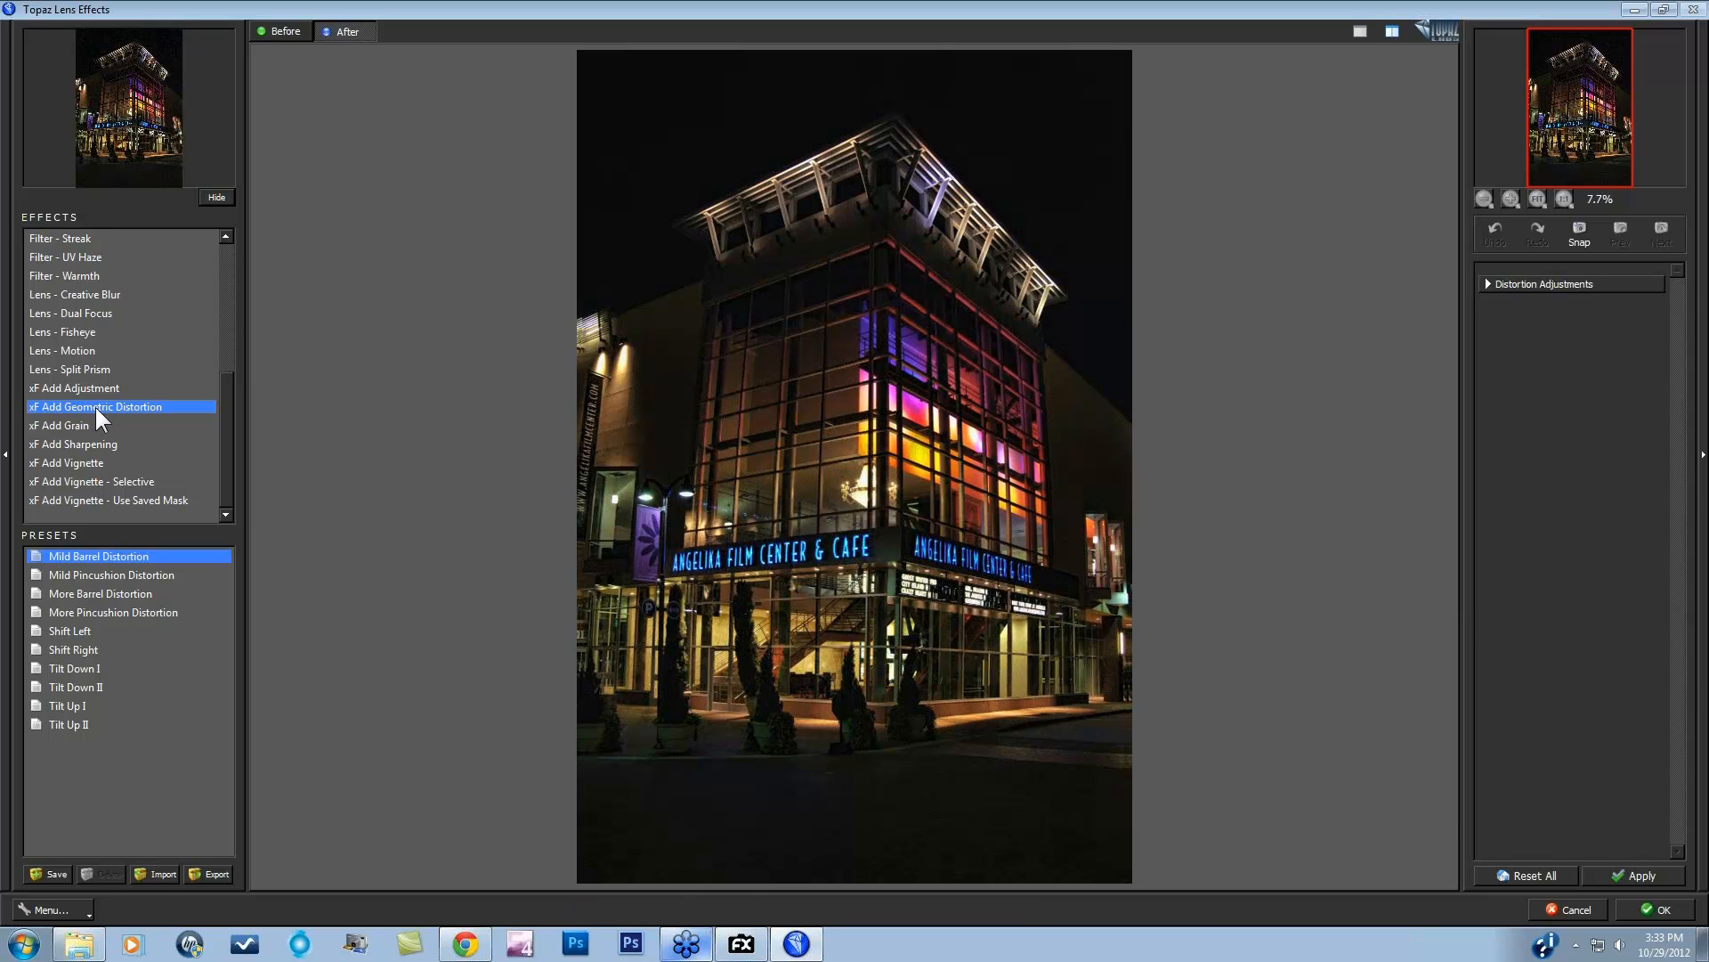
click(1538, 874)
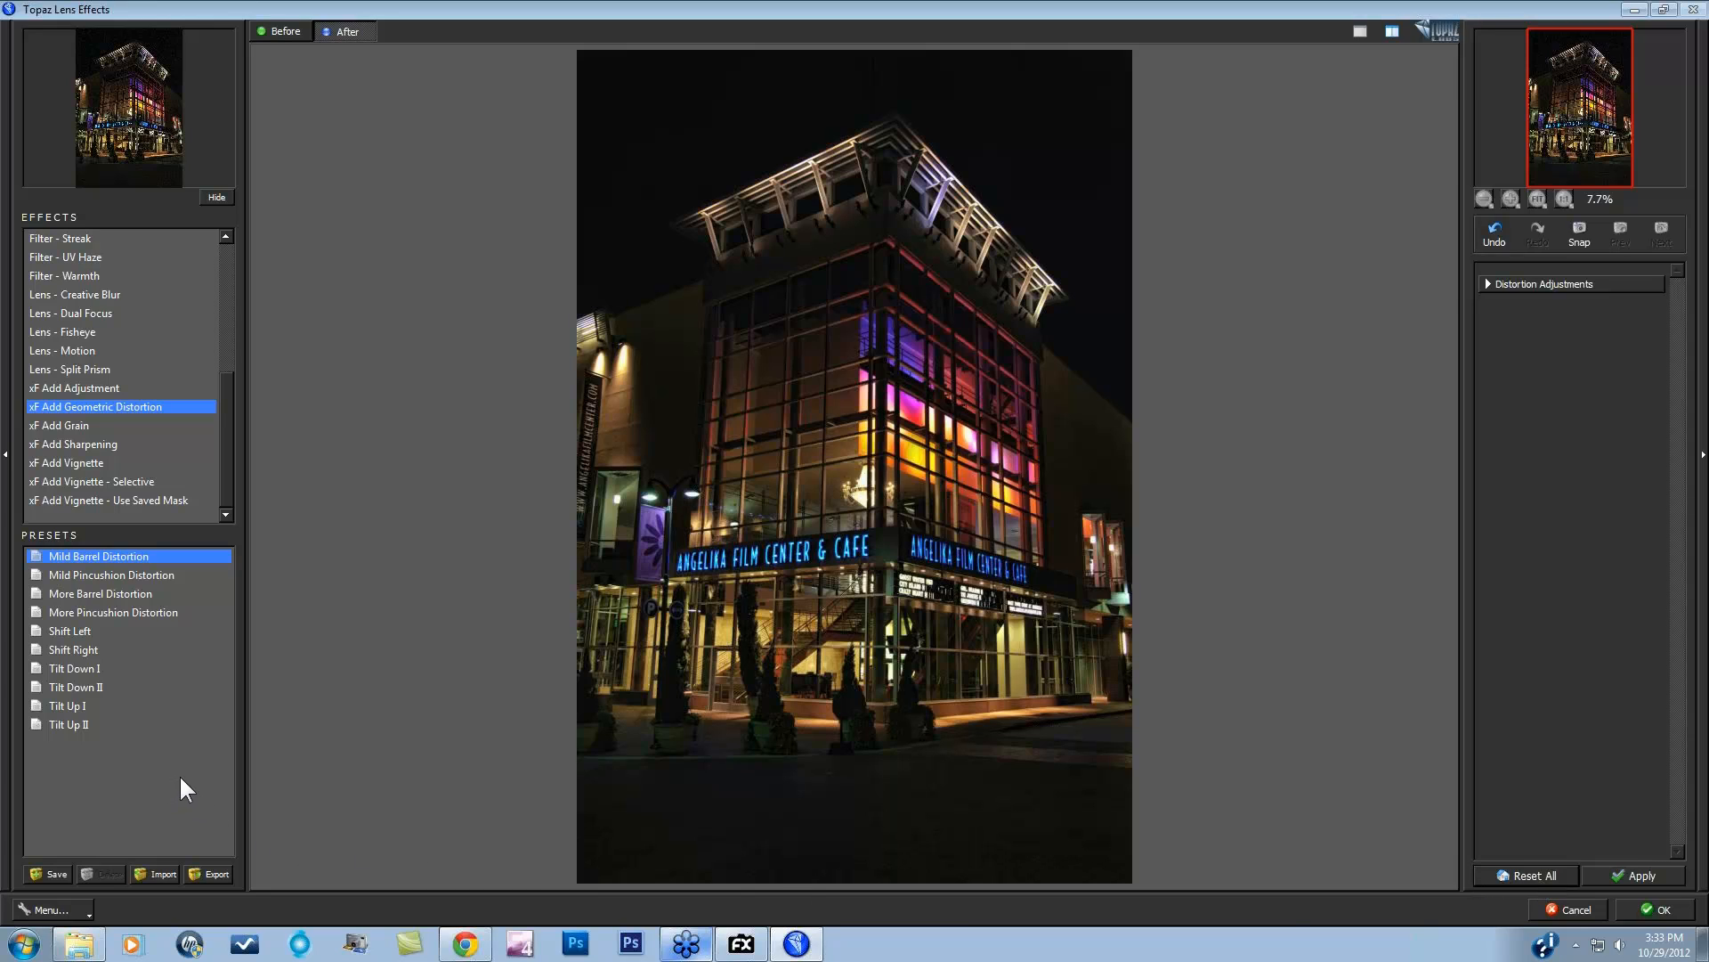
Step: Try the Tilt Down I and Tilt Down II geometric distortion presets on the building
click(81, 668)
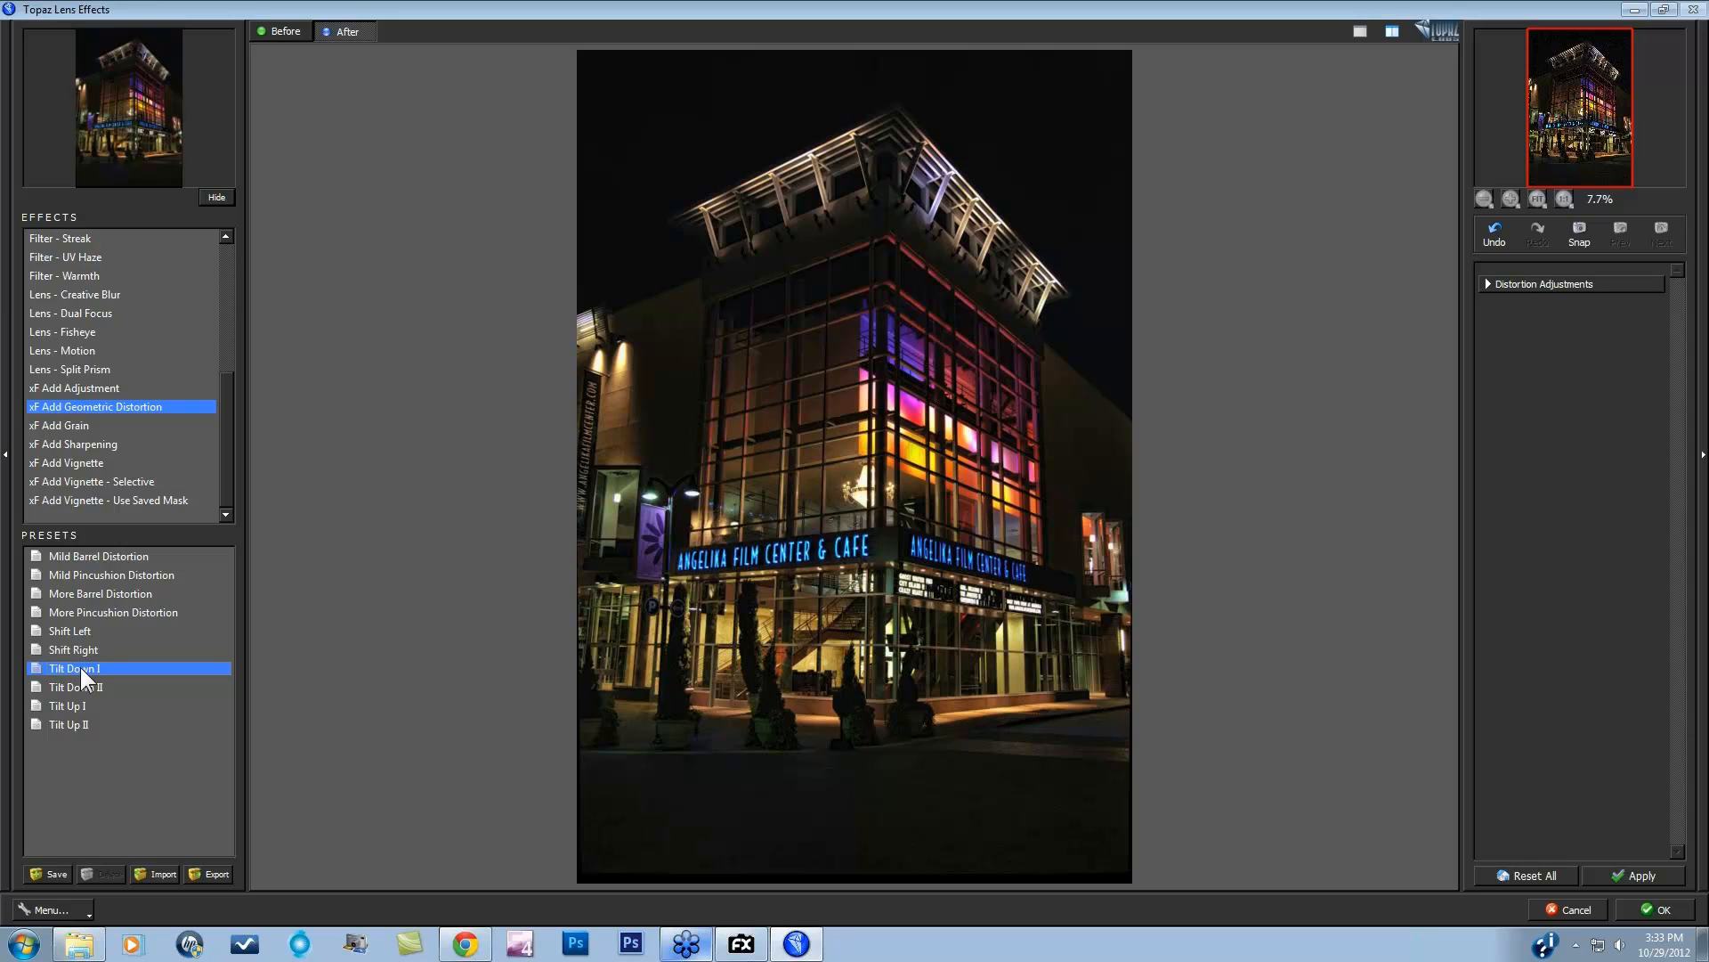
click(77, 683)
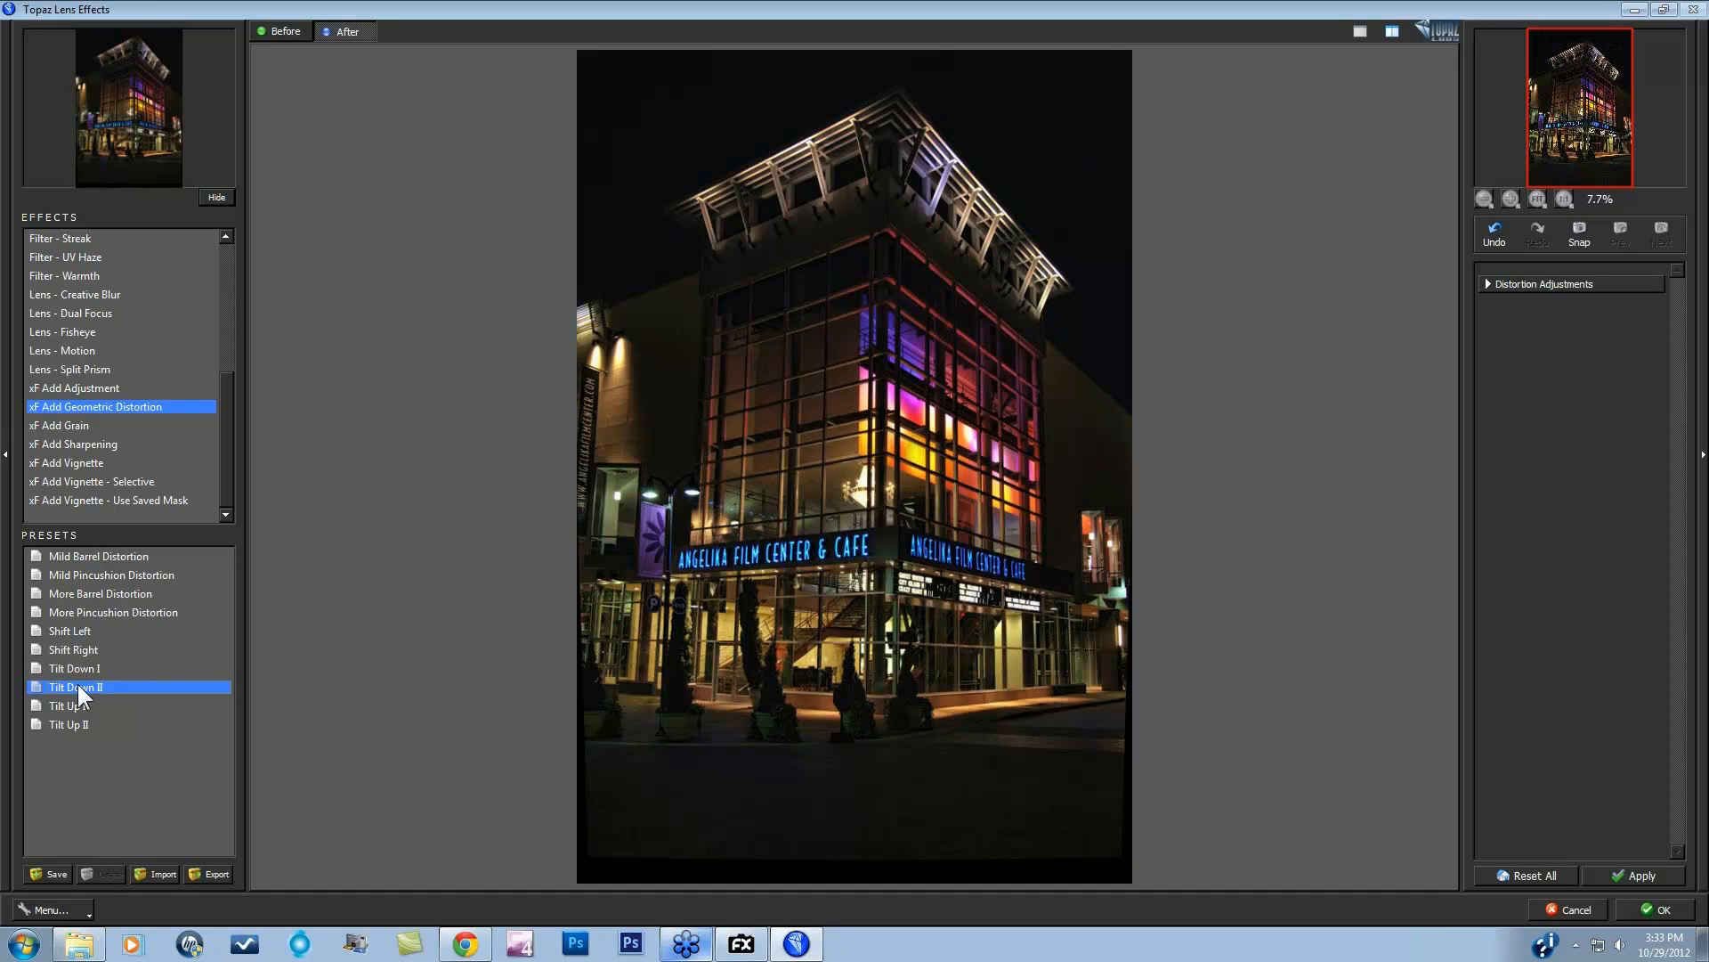
click(78, 670)
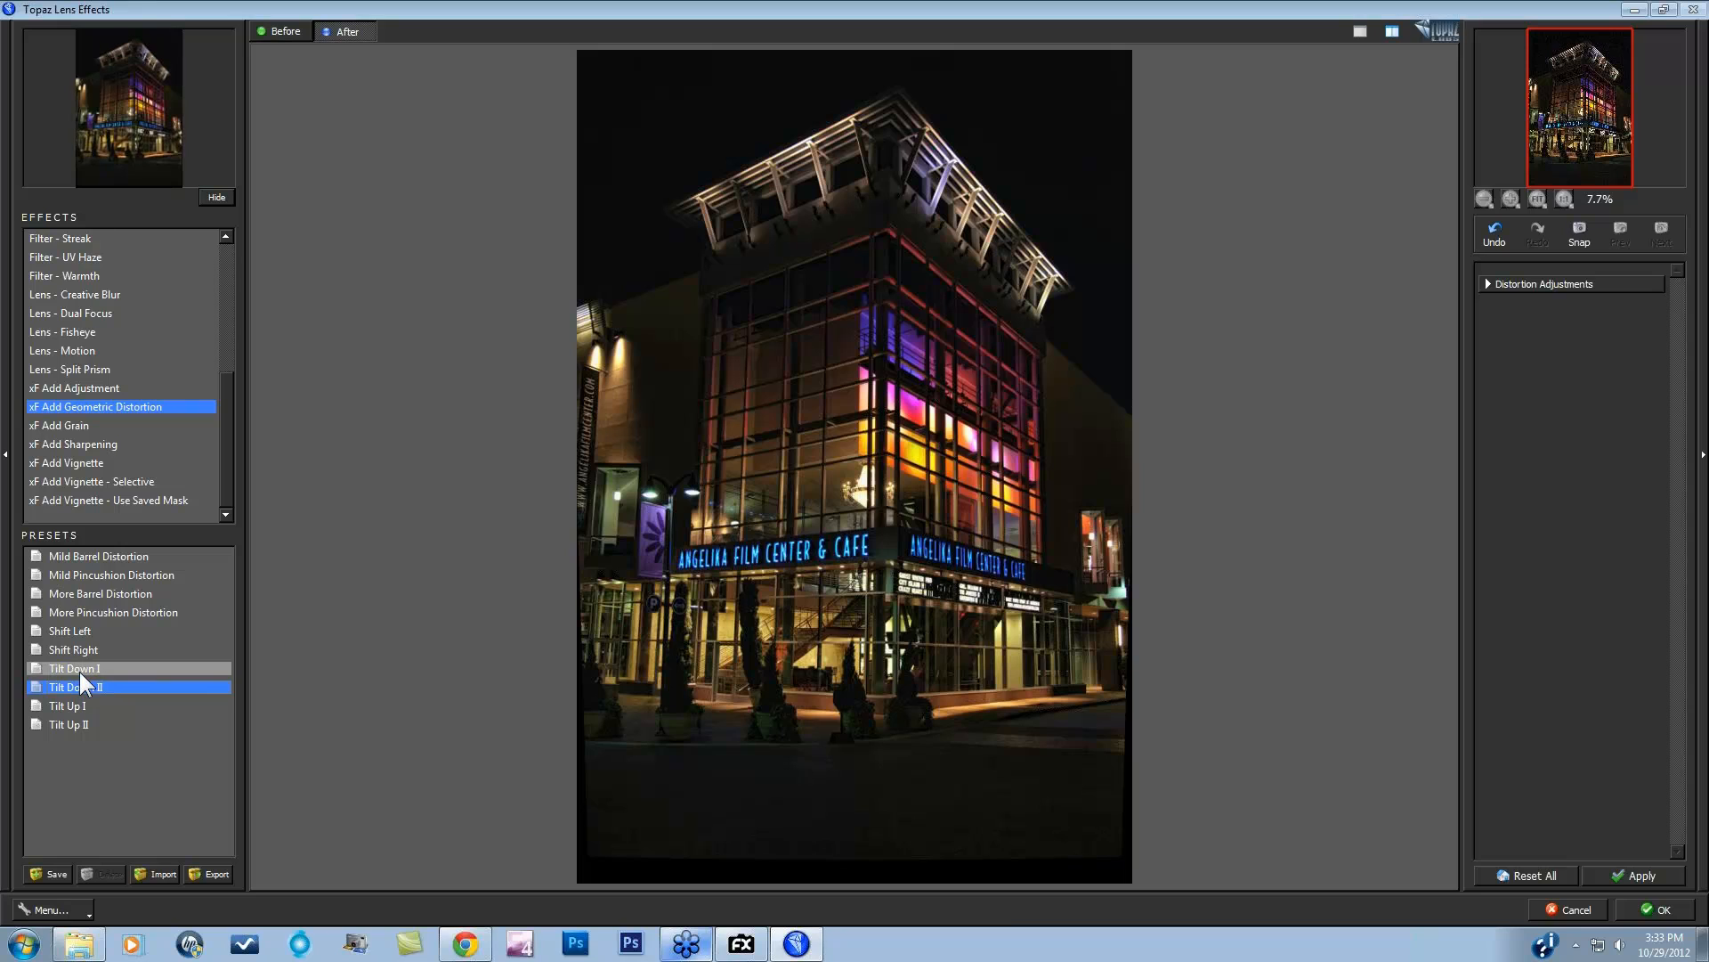
click(78, 688)
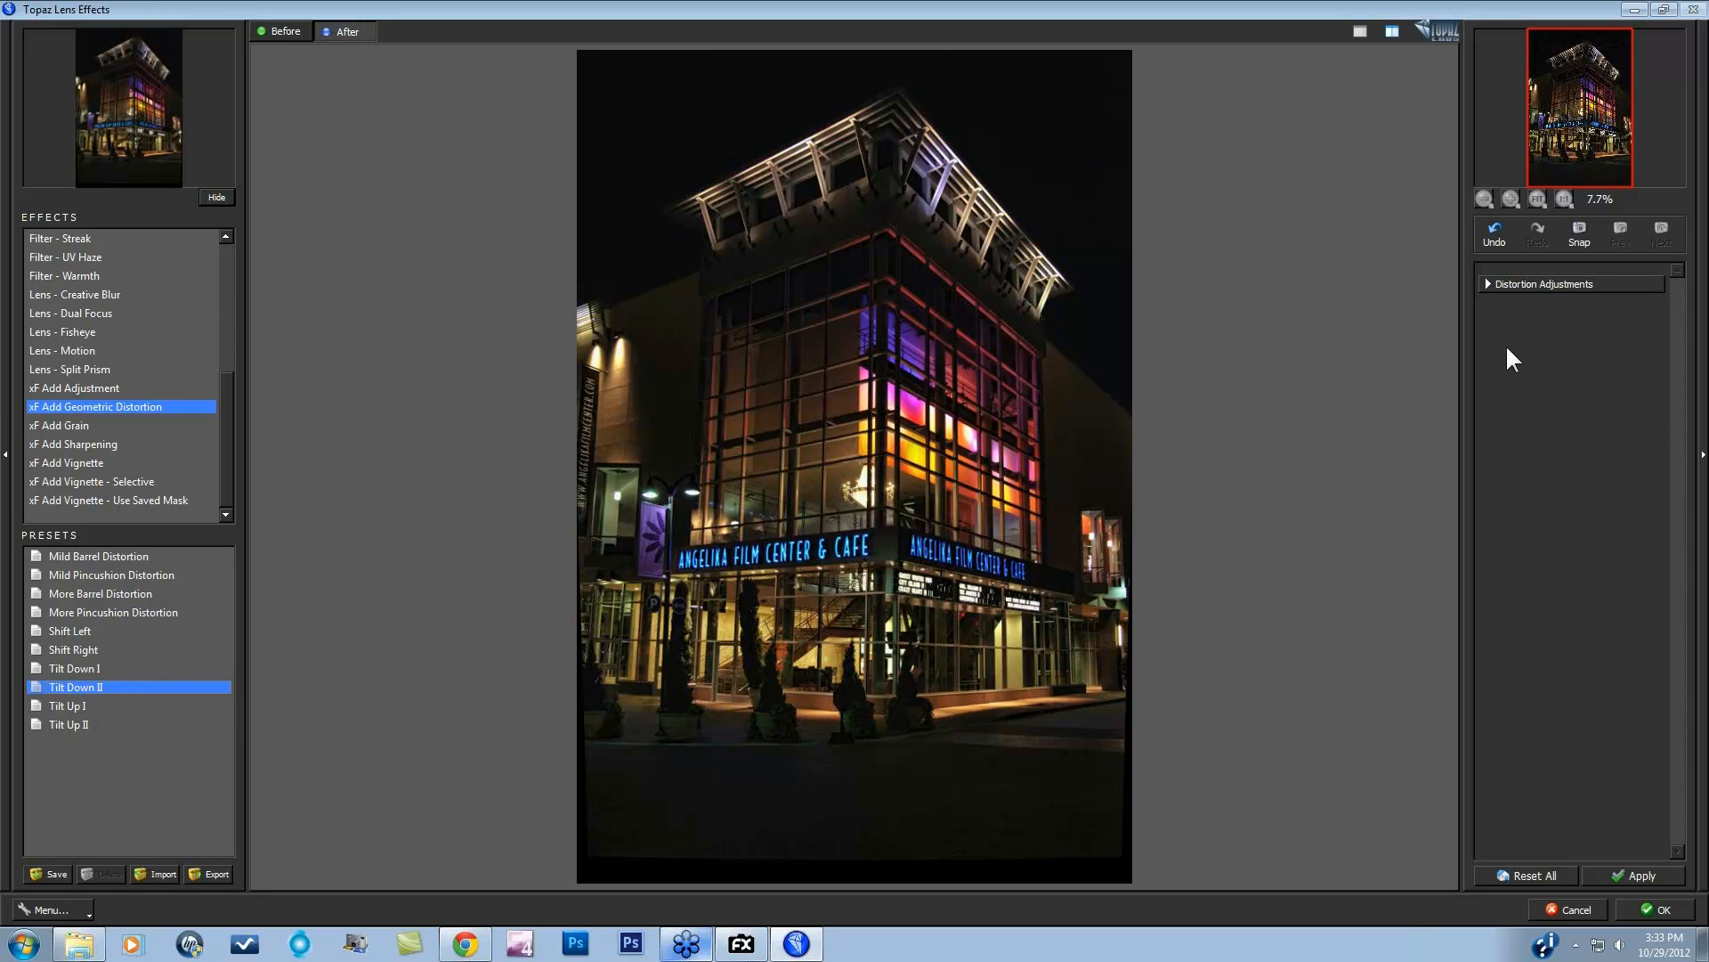
Step: Reset the distortion, apply a Tangential correction with Vertical Distortion 0.45 centred at (1968,2052), and accept it for the stamp layer
click(1487, 282)
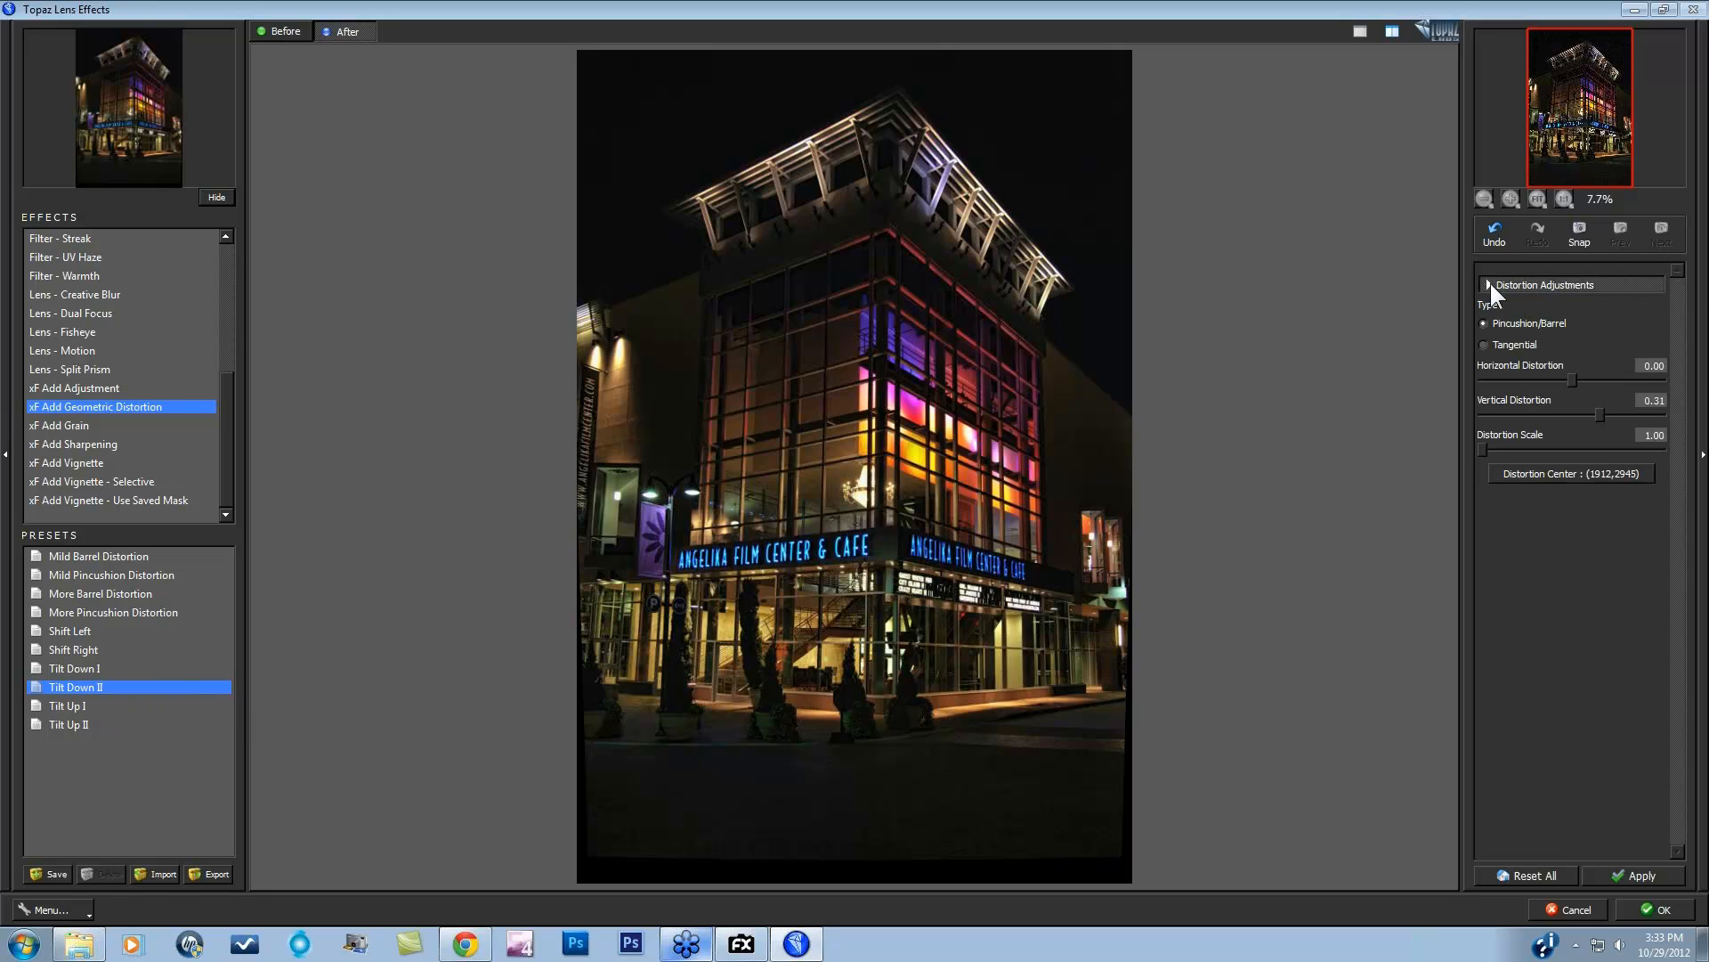
click(1526, 874)
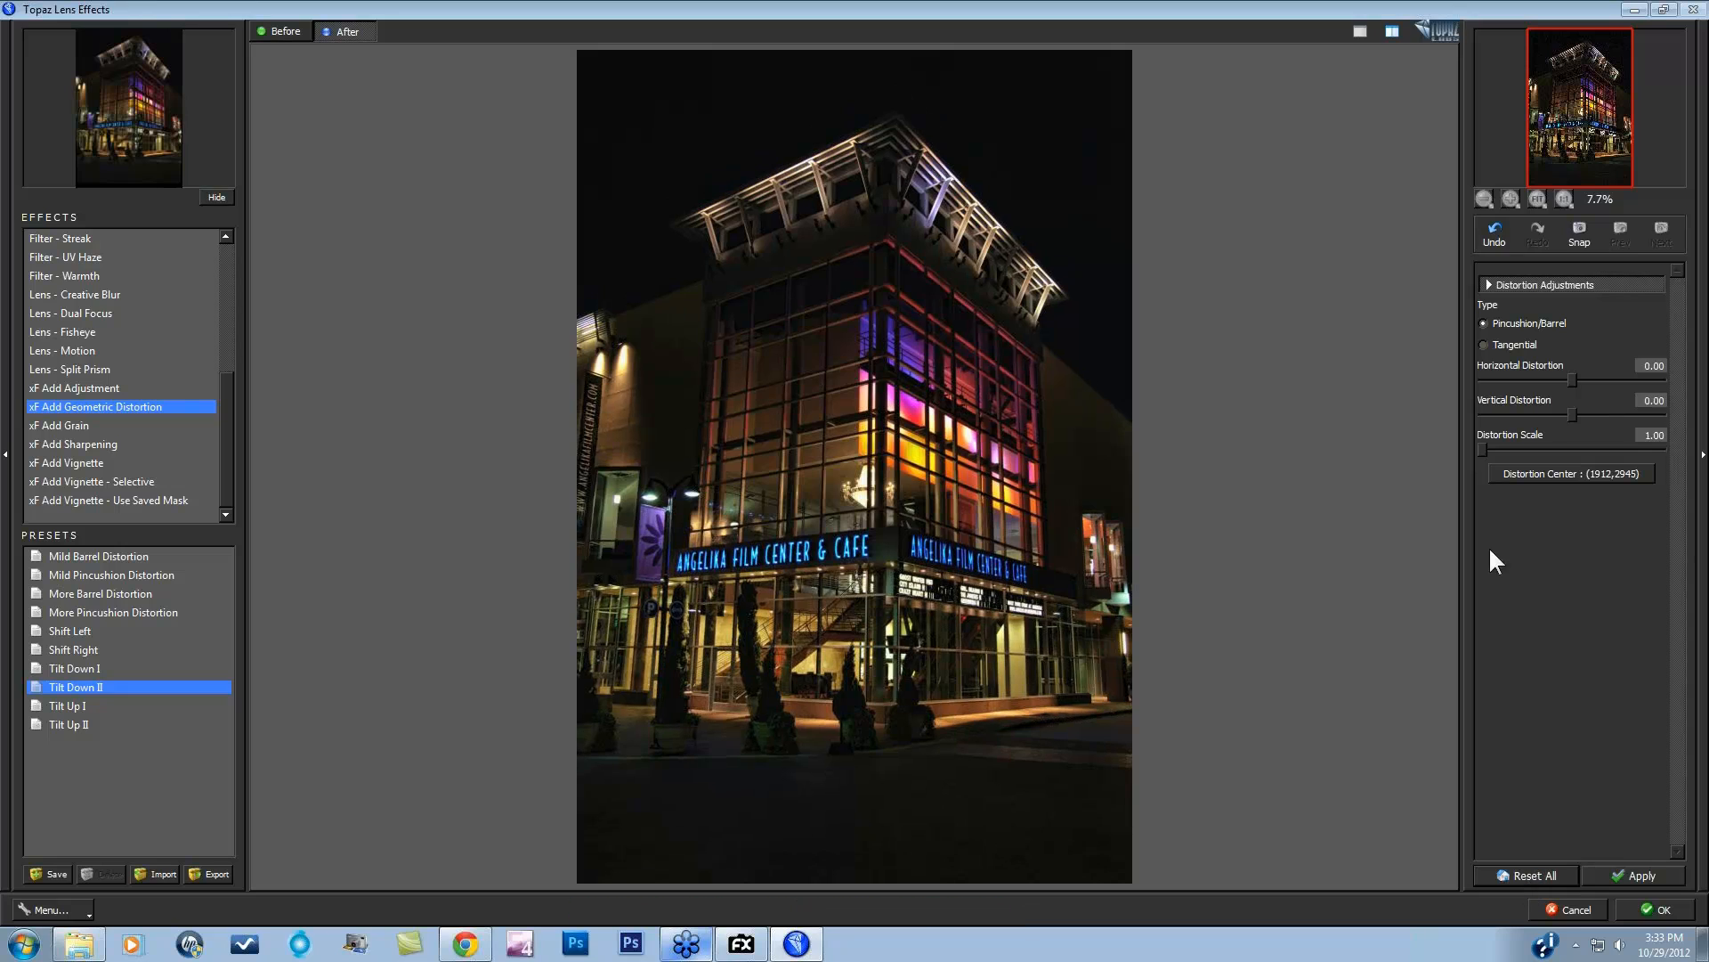
click(1483, 345)
drag(1576, 411, 1601, 413)
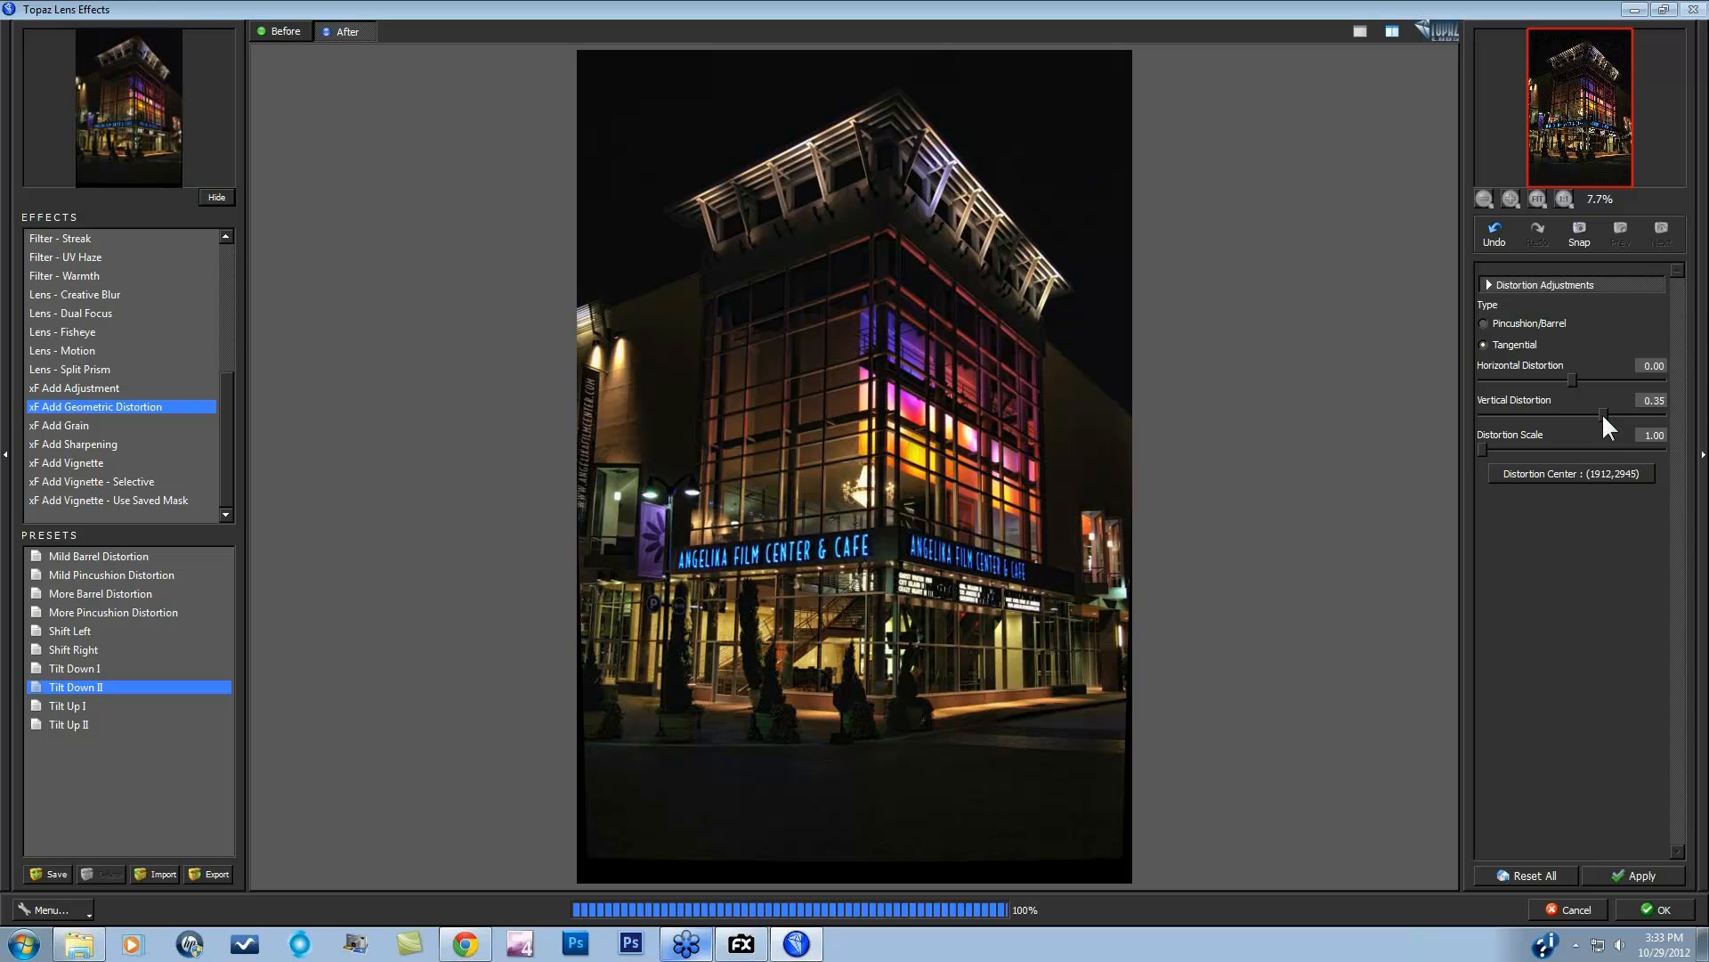
click(1572, 472)
click(869, 357)
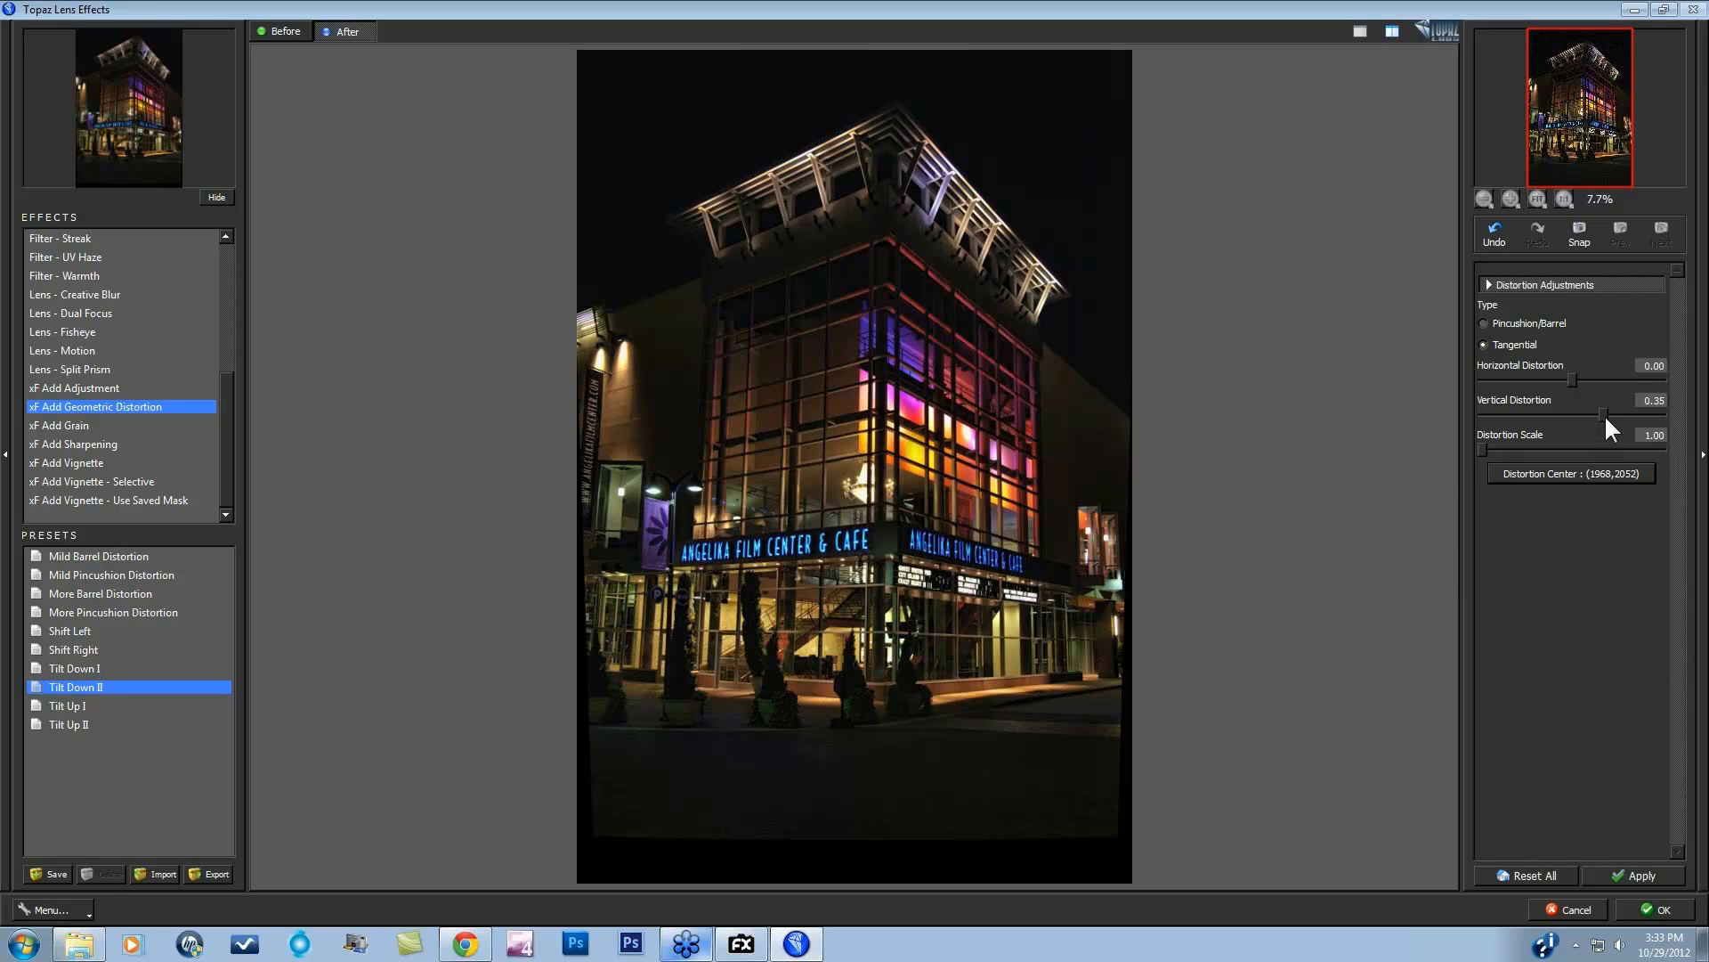
drag(1606, 413, 1611, 413)
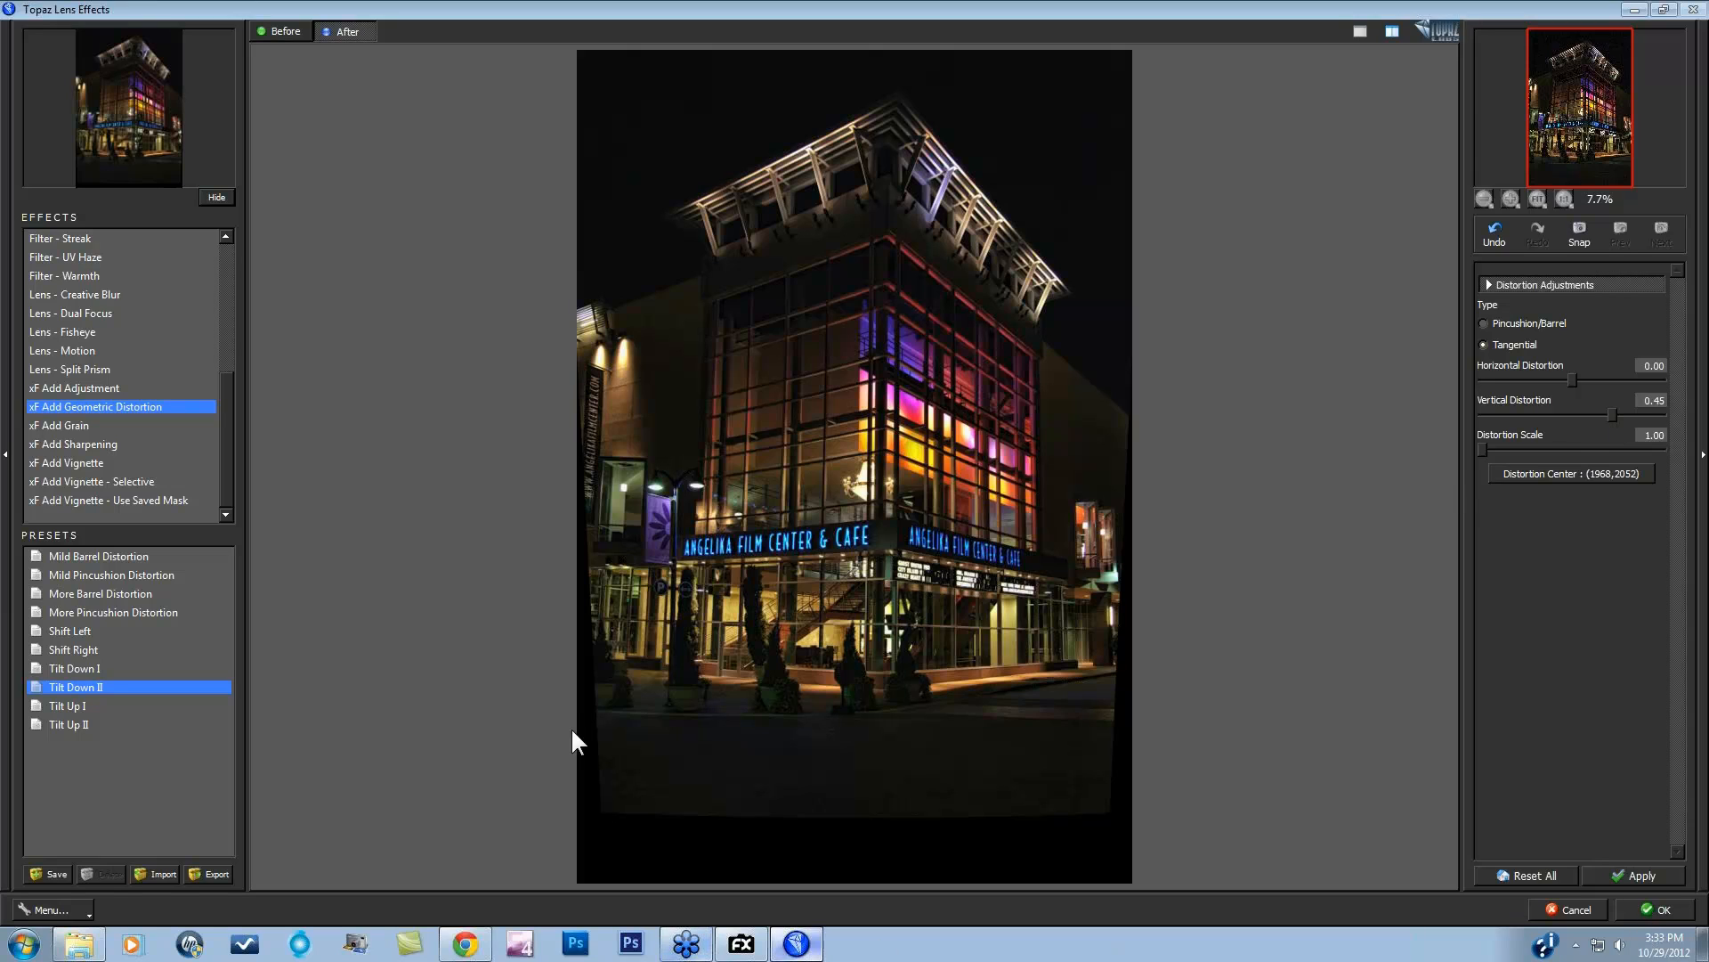
click(1663, 909)
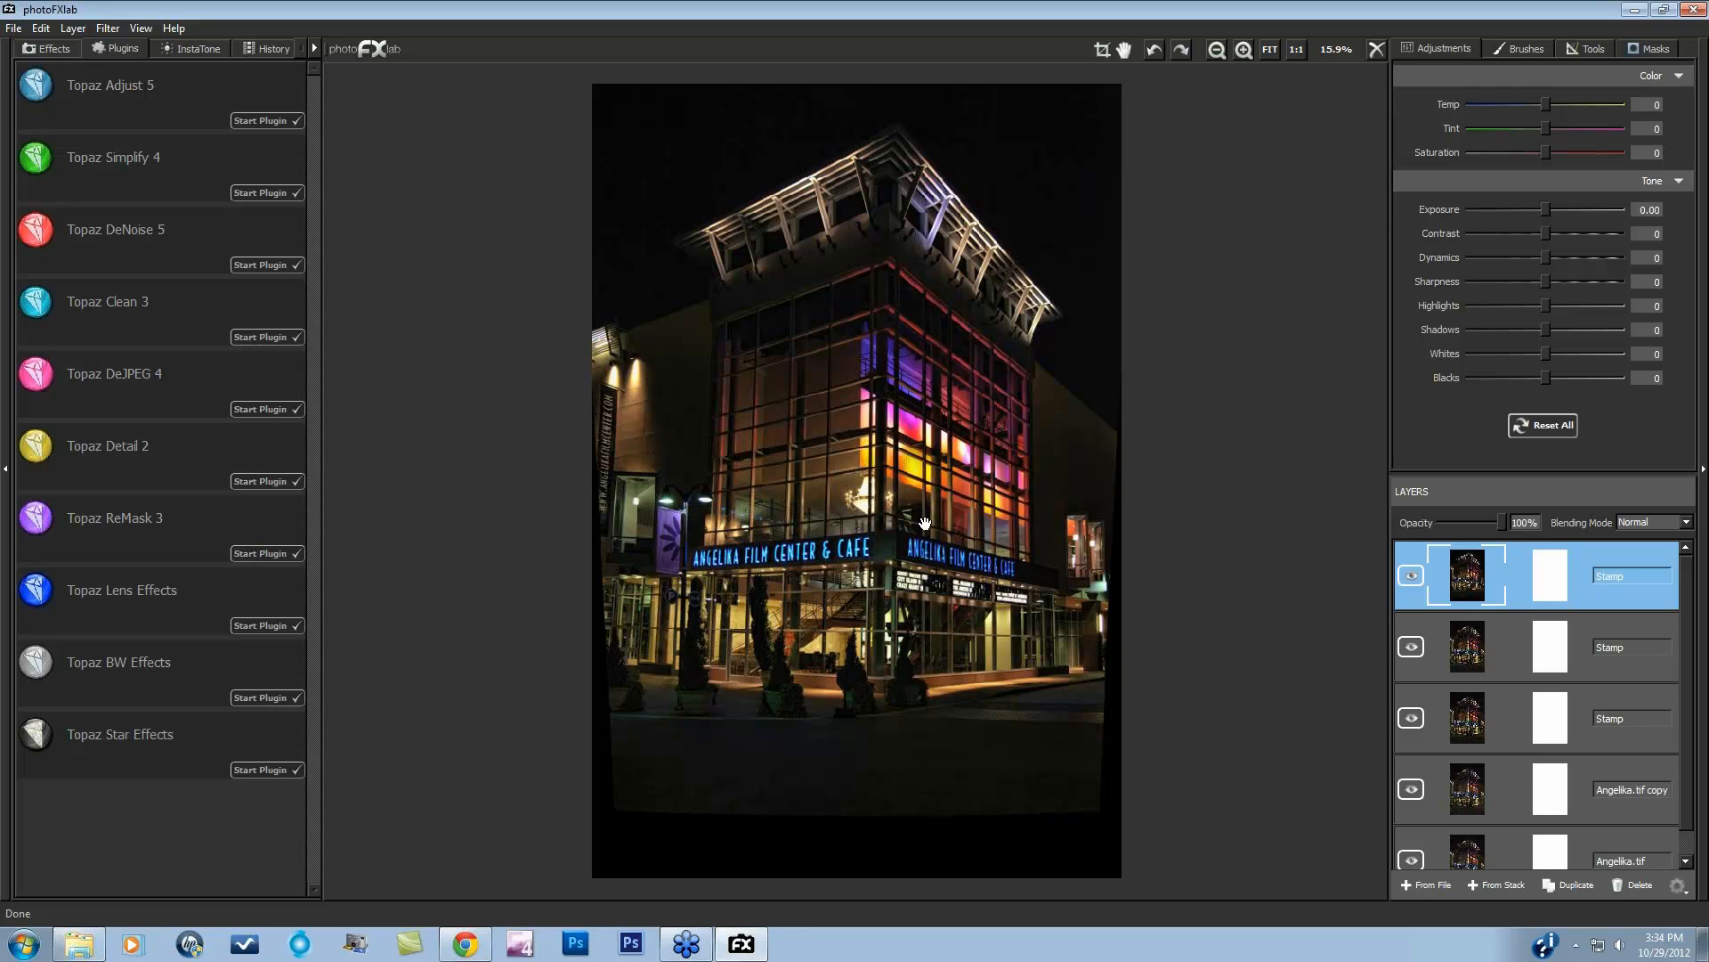
Step: Crop the photo to 3196 × 4822 pixels, removing the black edges at the bottom and both sides
click(1102, 50)
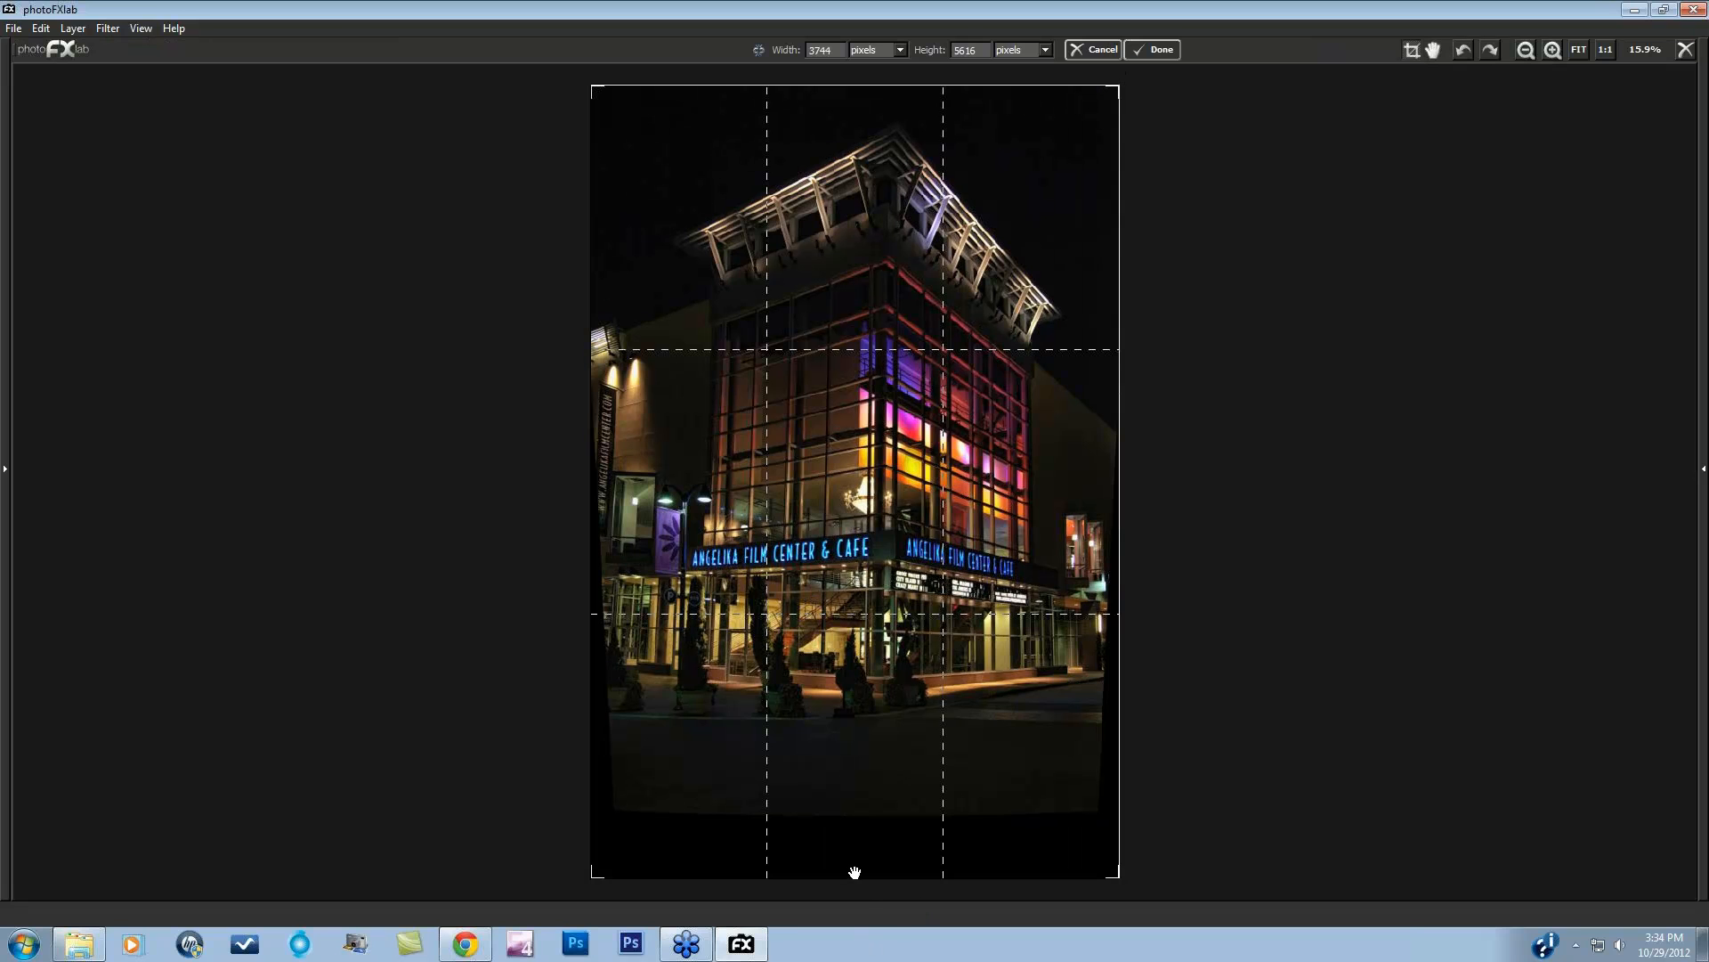
drag(860, 879, 862, 766)
drag(1119, 472, 1095, 473)
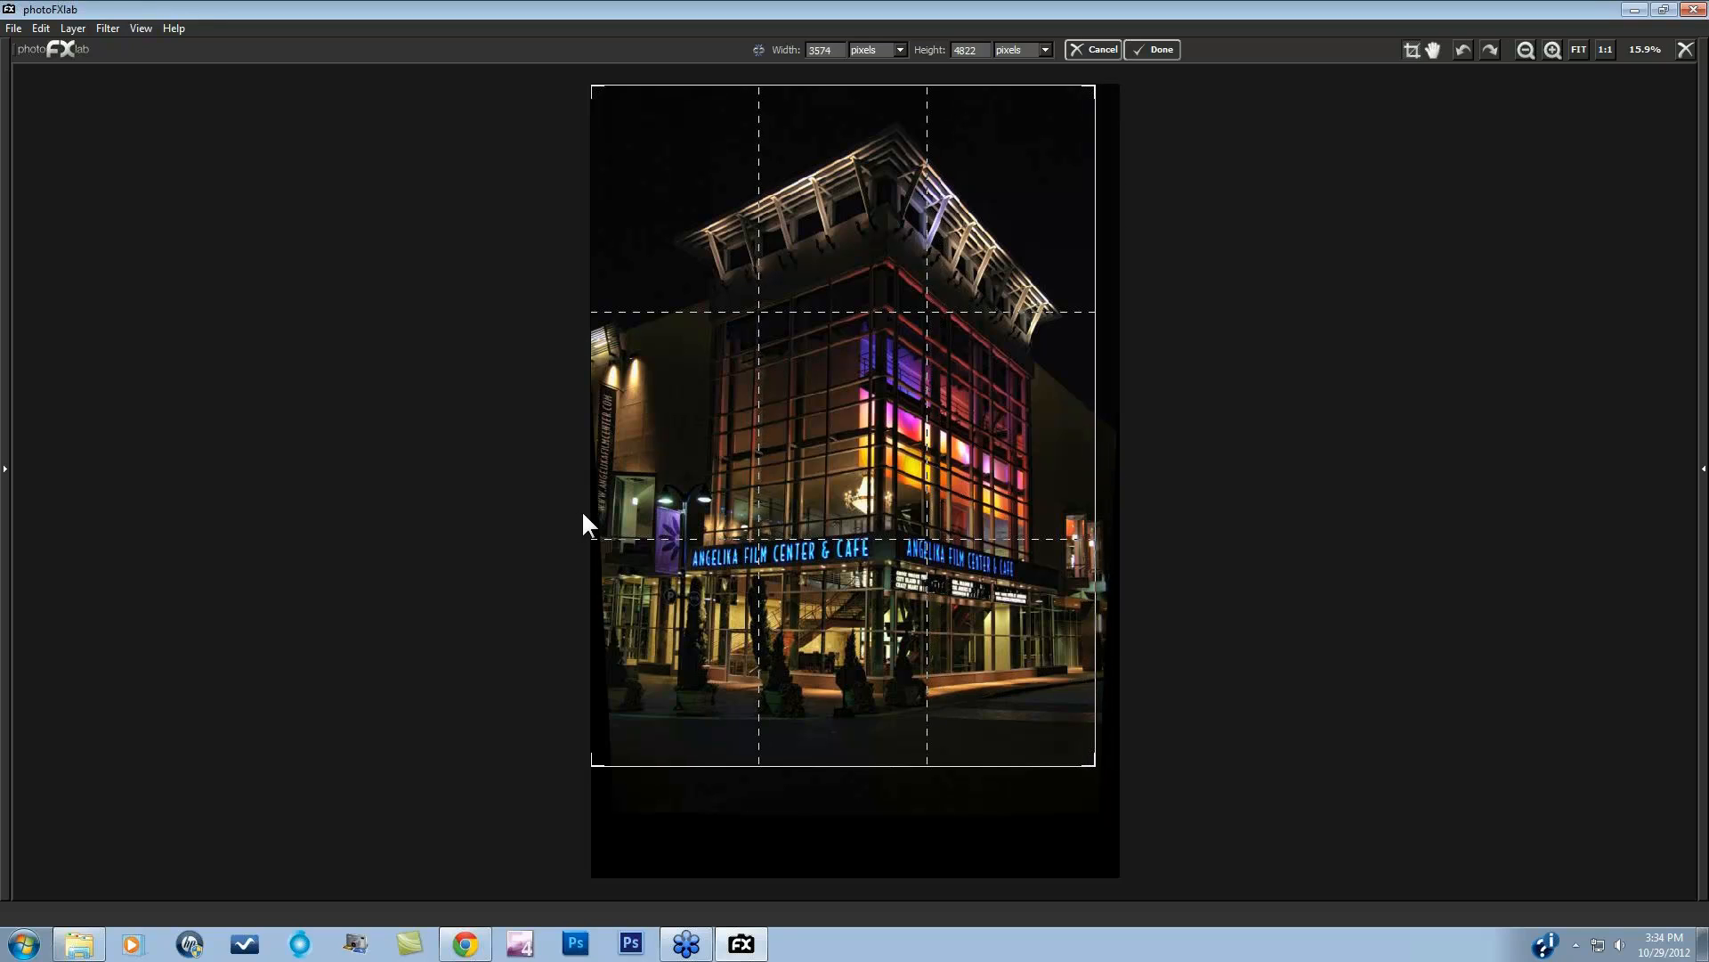
drag(591, 516, 639, 514)
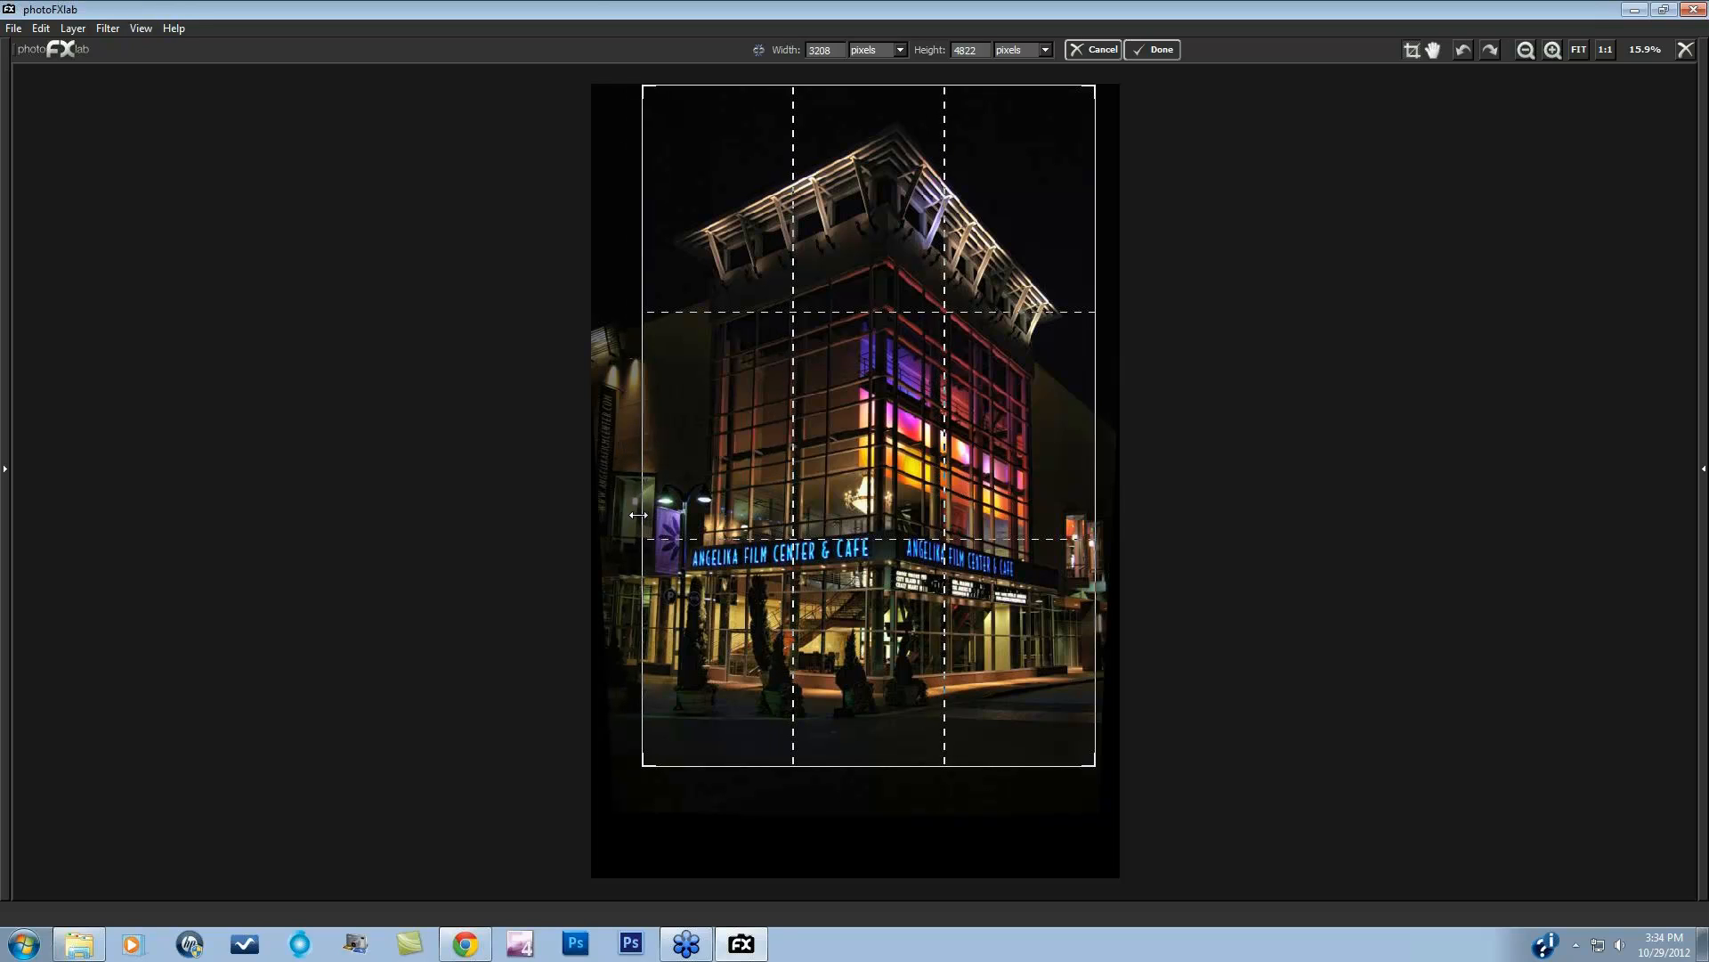
drag(1095, 515, 1093, 515)
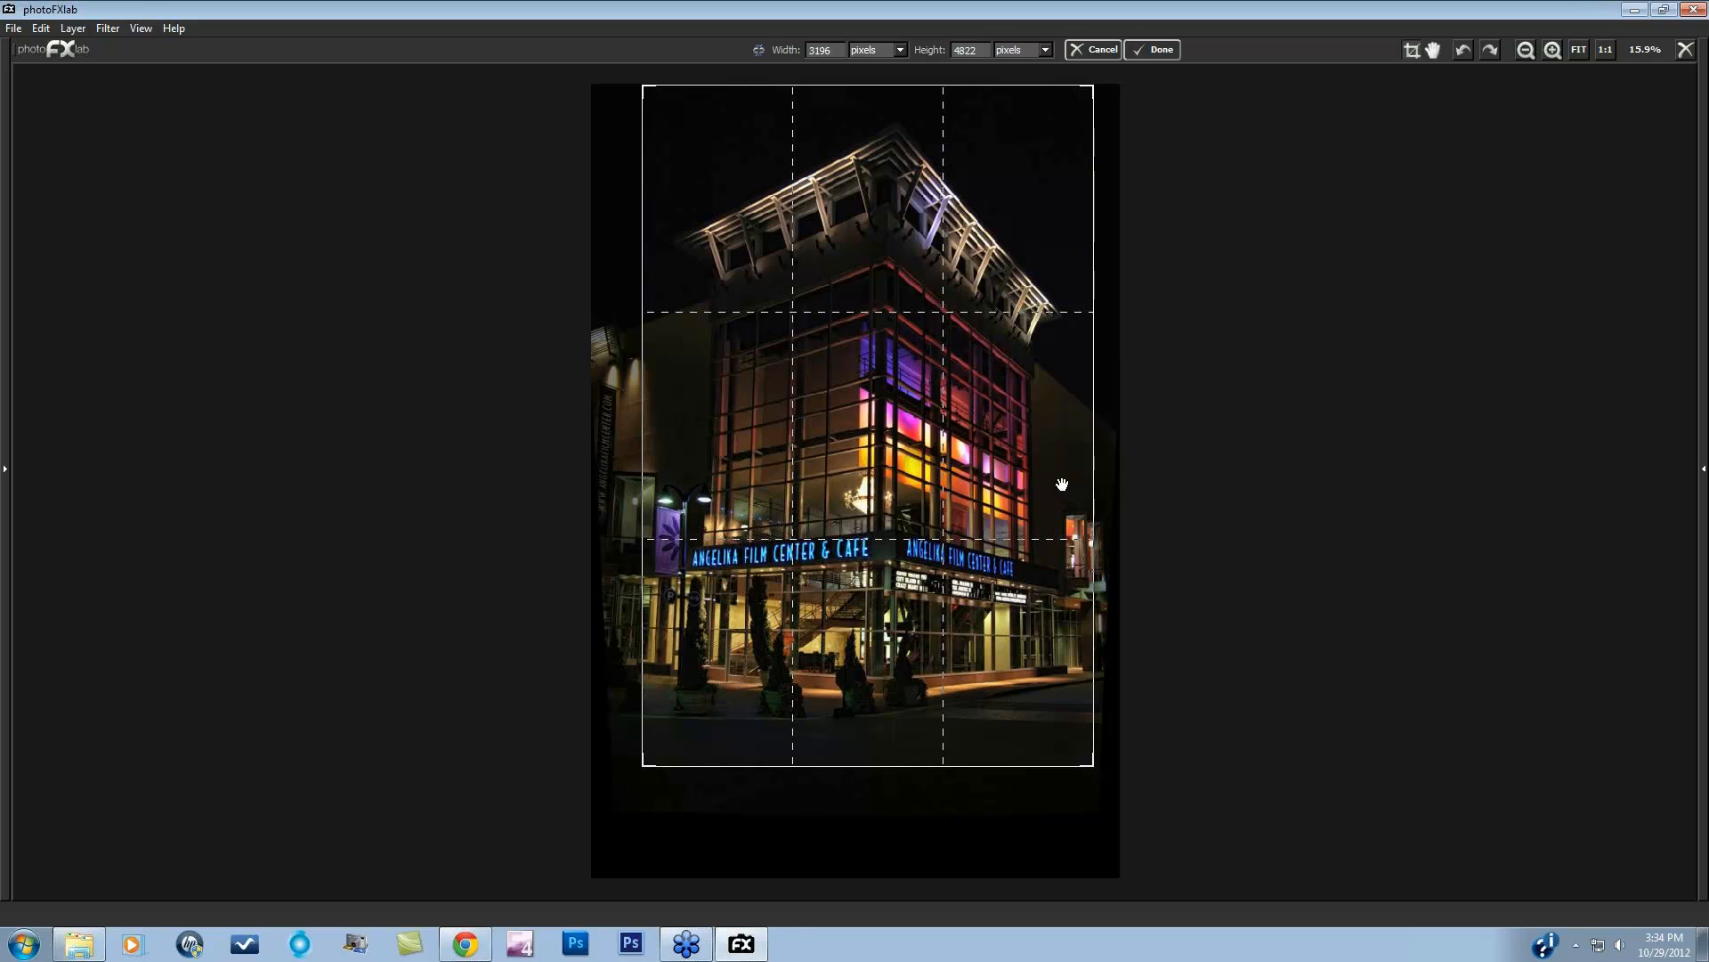
click(1157, 50)
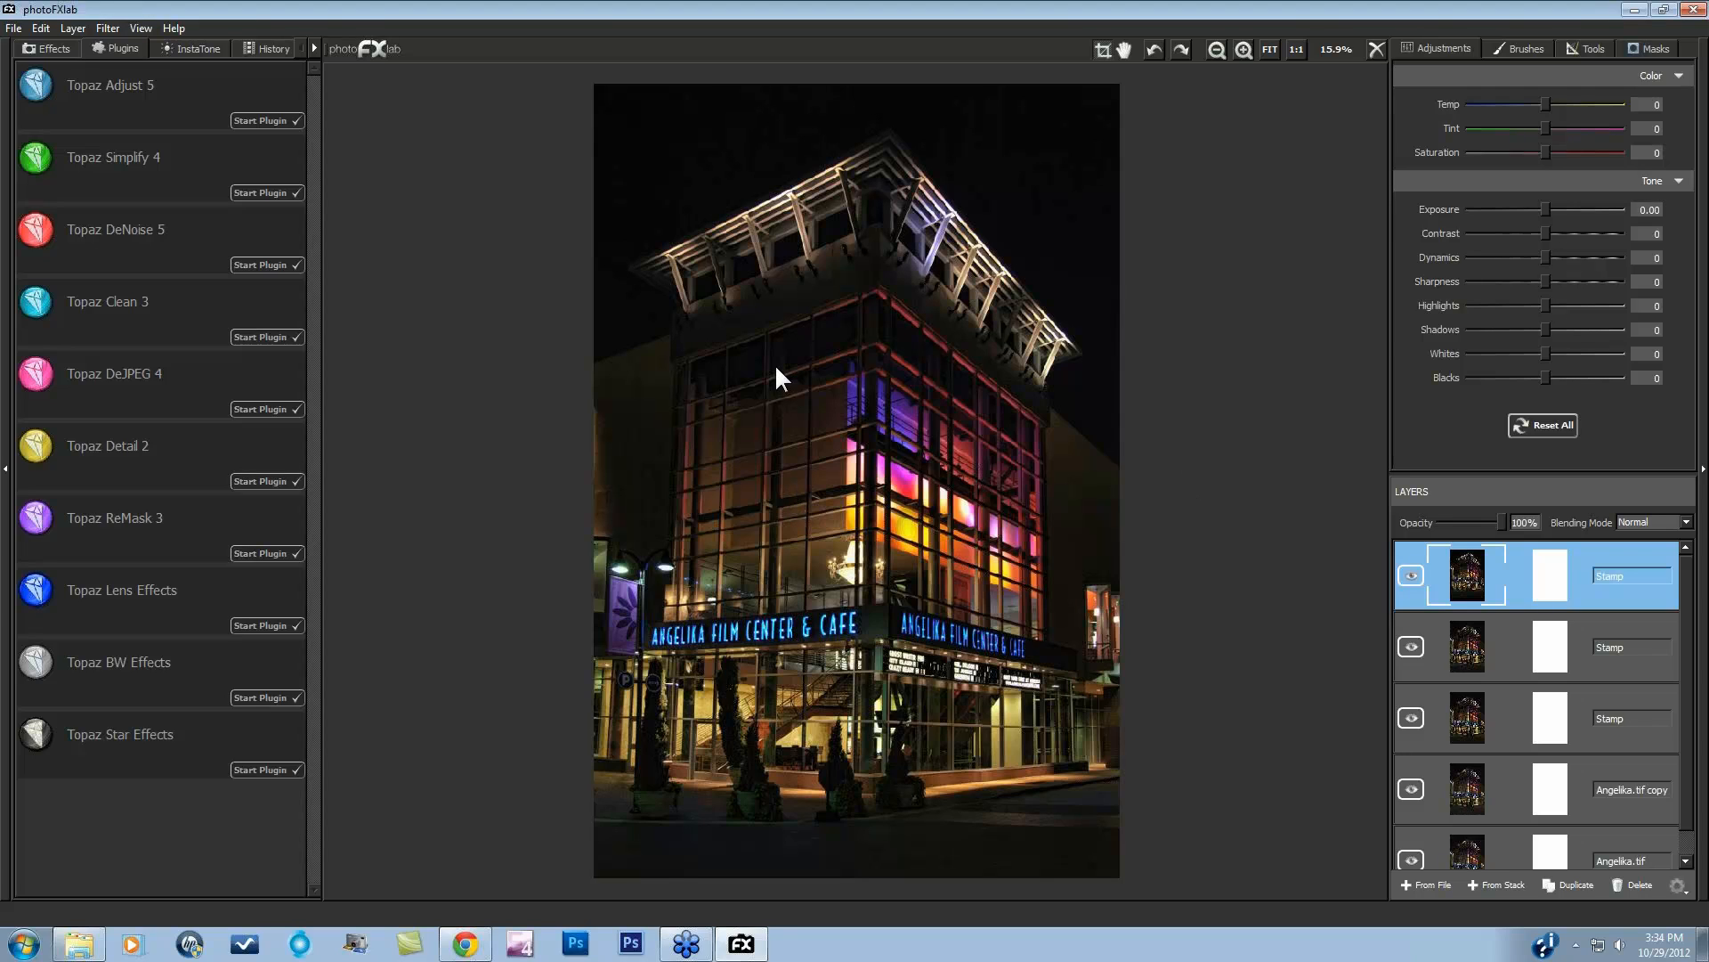
Step: Compare the edited Angelika photo with the original by hiding all upper layers and showing them again one by one
click(1411, 646)
click(1411, 717)
scroll(1585, 712, down, 1)
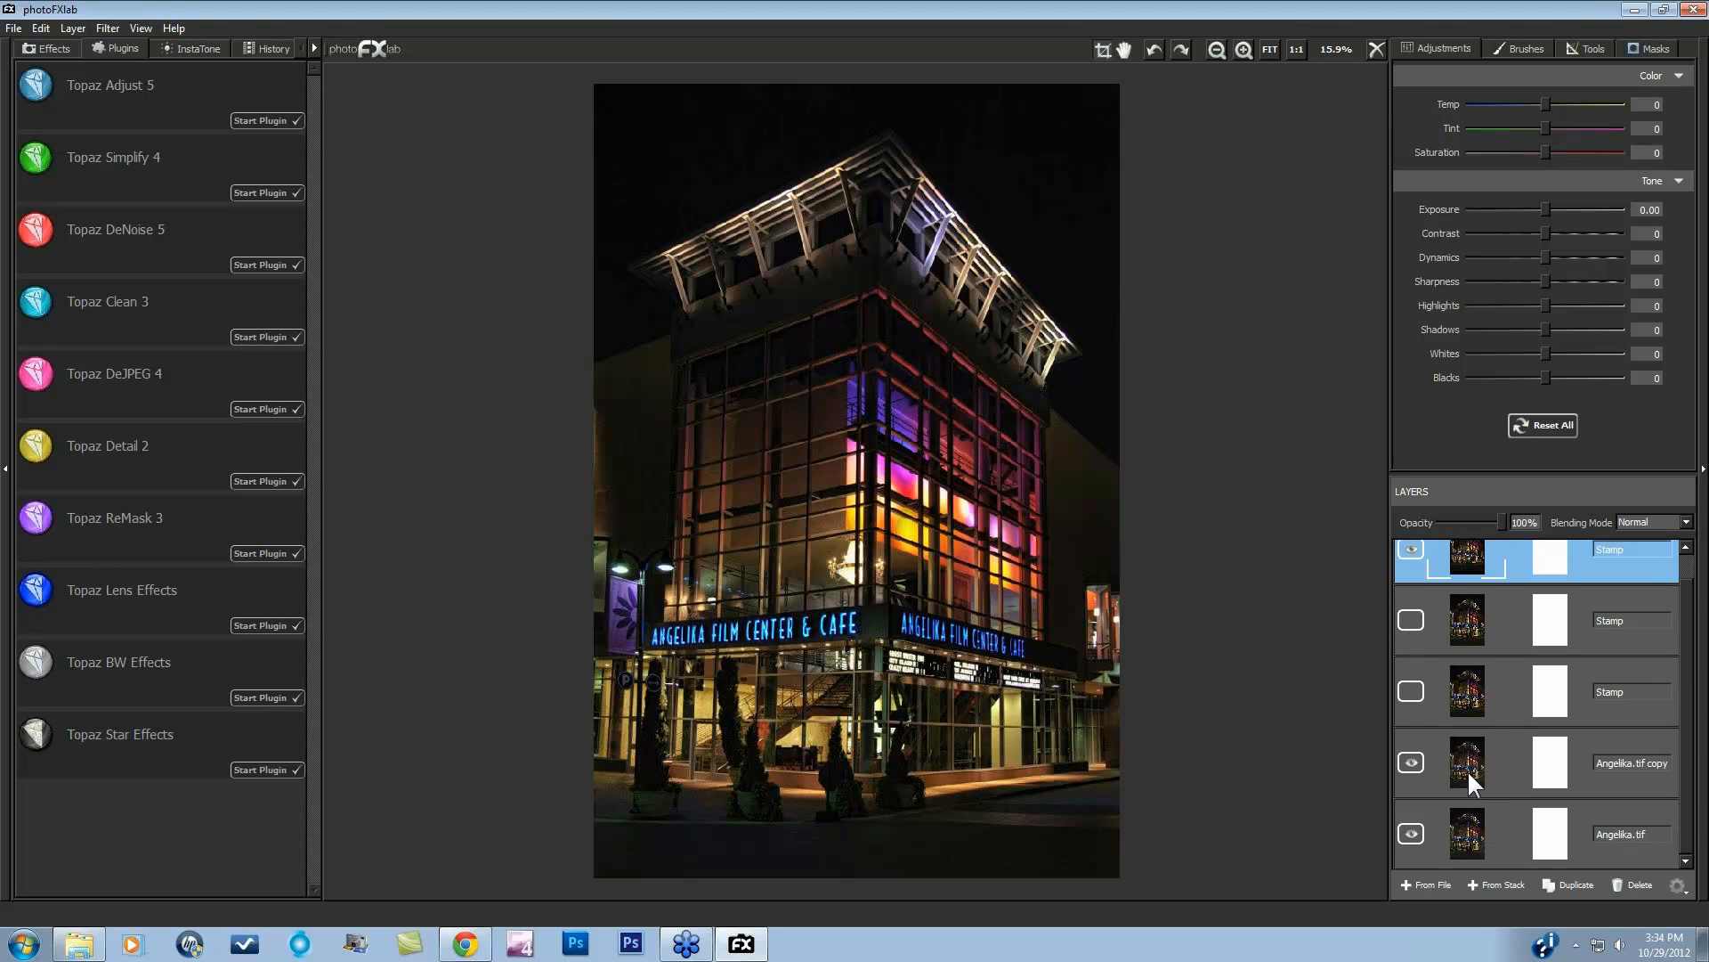
click(1408, 548)
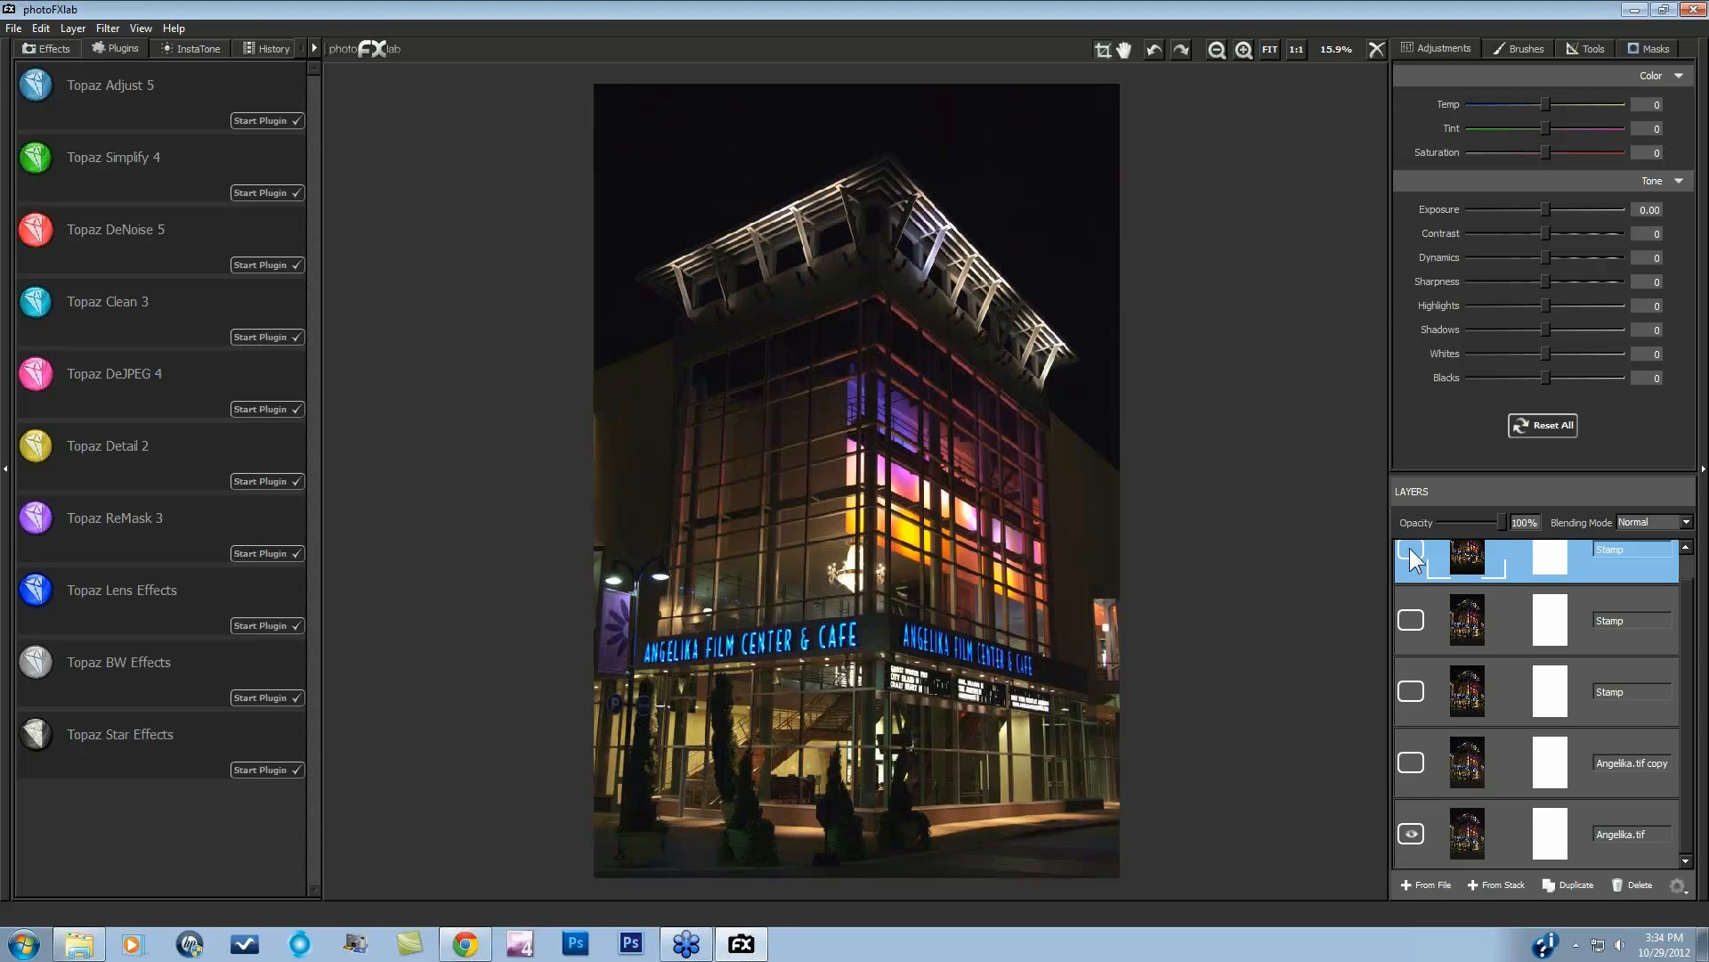
click(1410, 762)
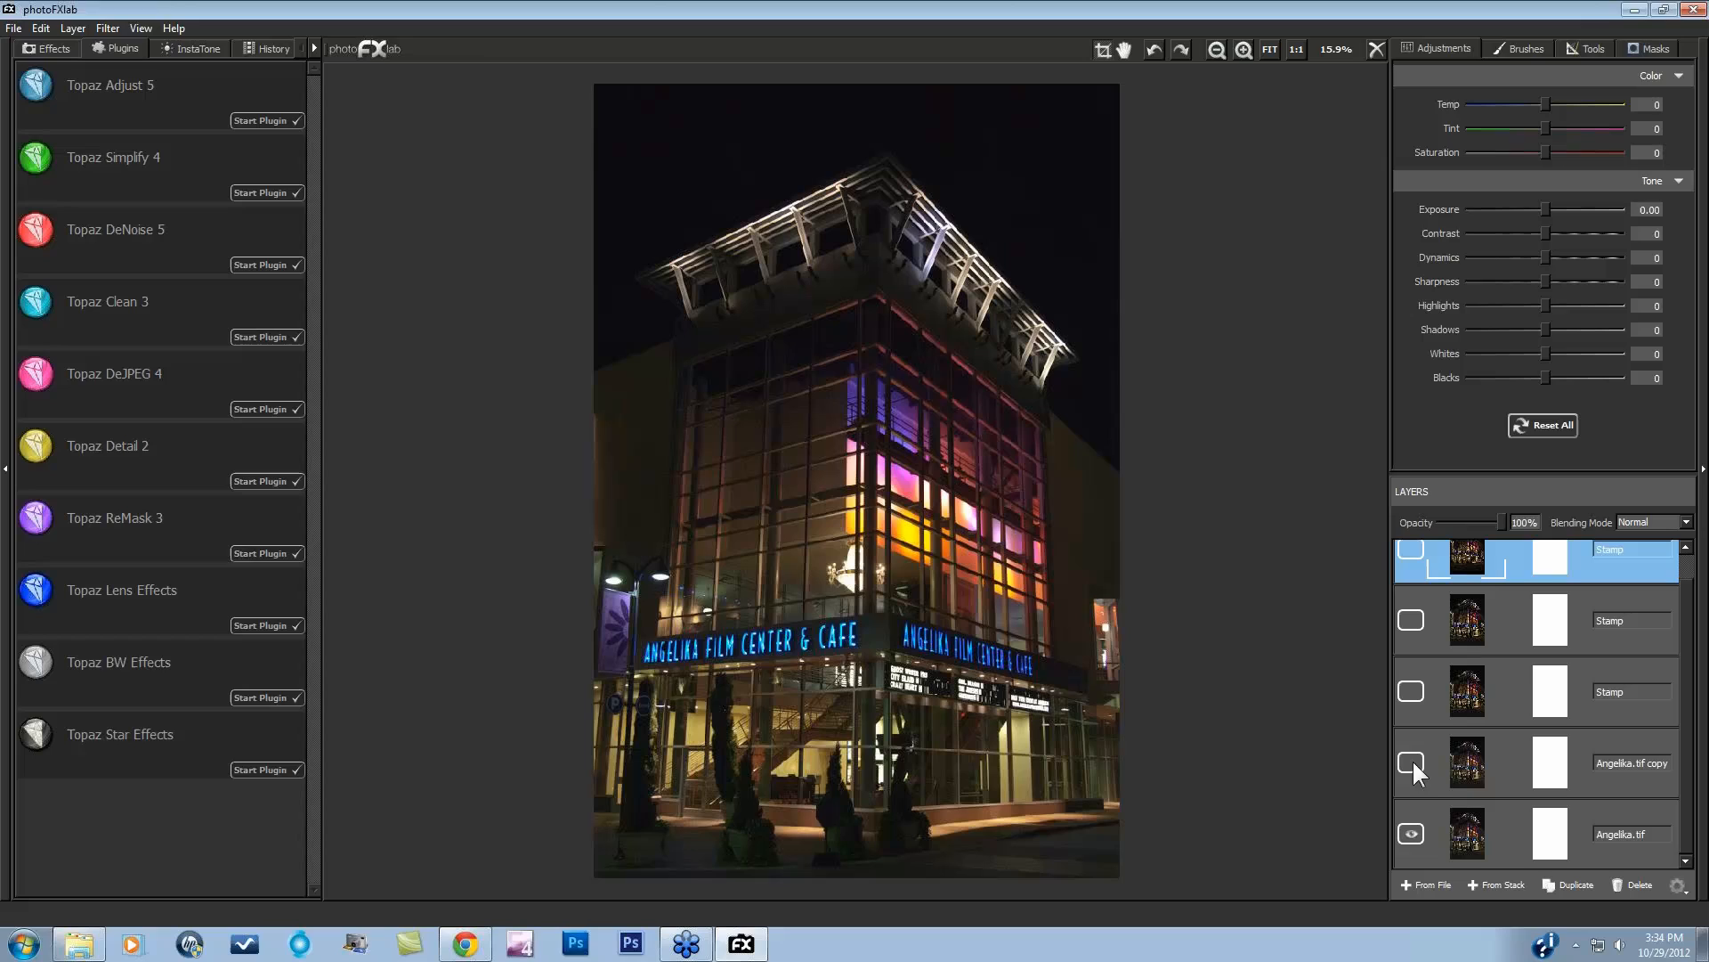
click(1411, 689)
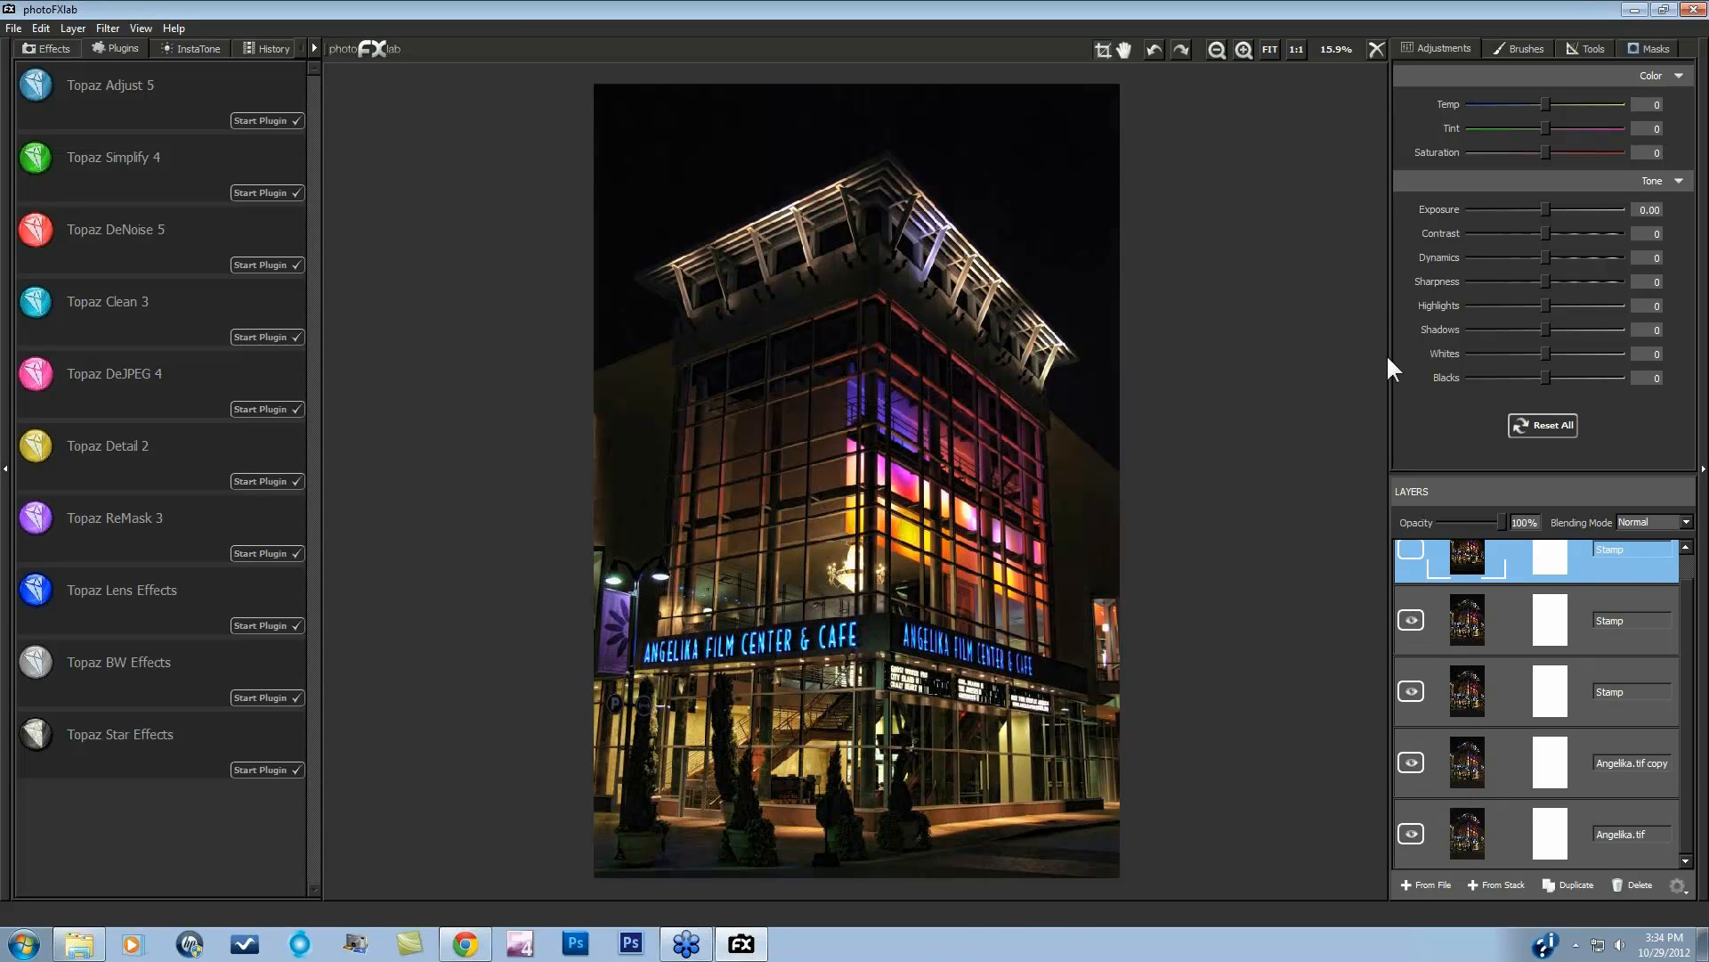
click(1408, 547)
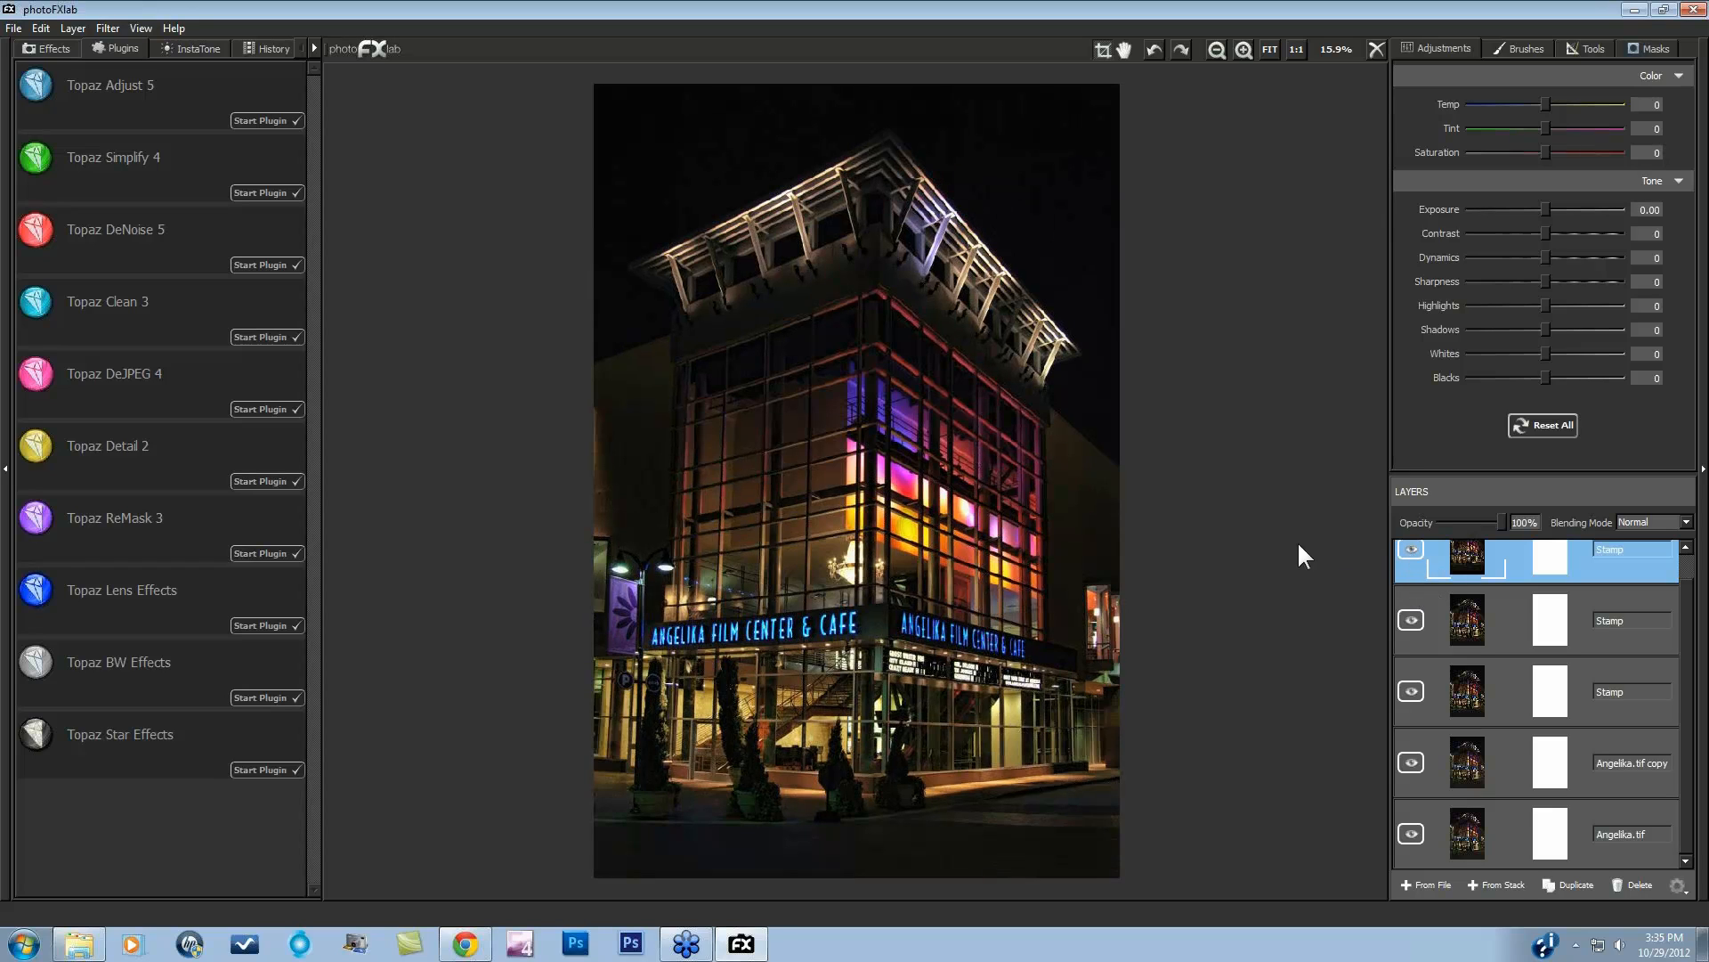
Step: Open the recent project Bridge3Layers.pfxl, discarding the unsaved changes to the Angelika photo
click(11, 29)
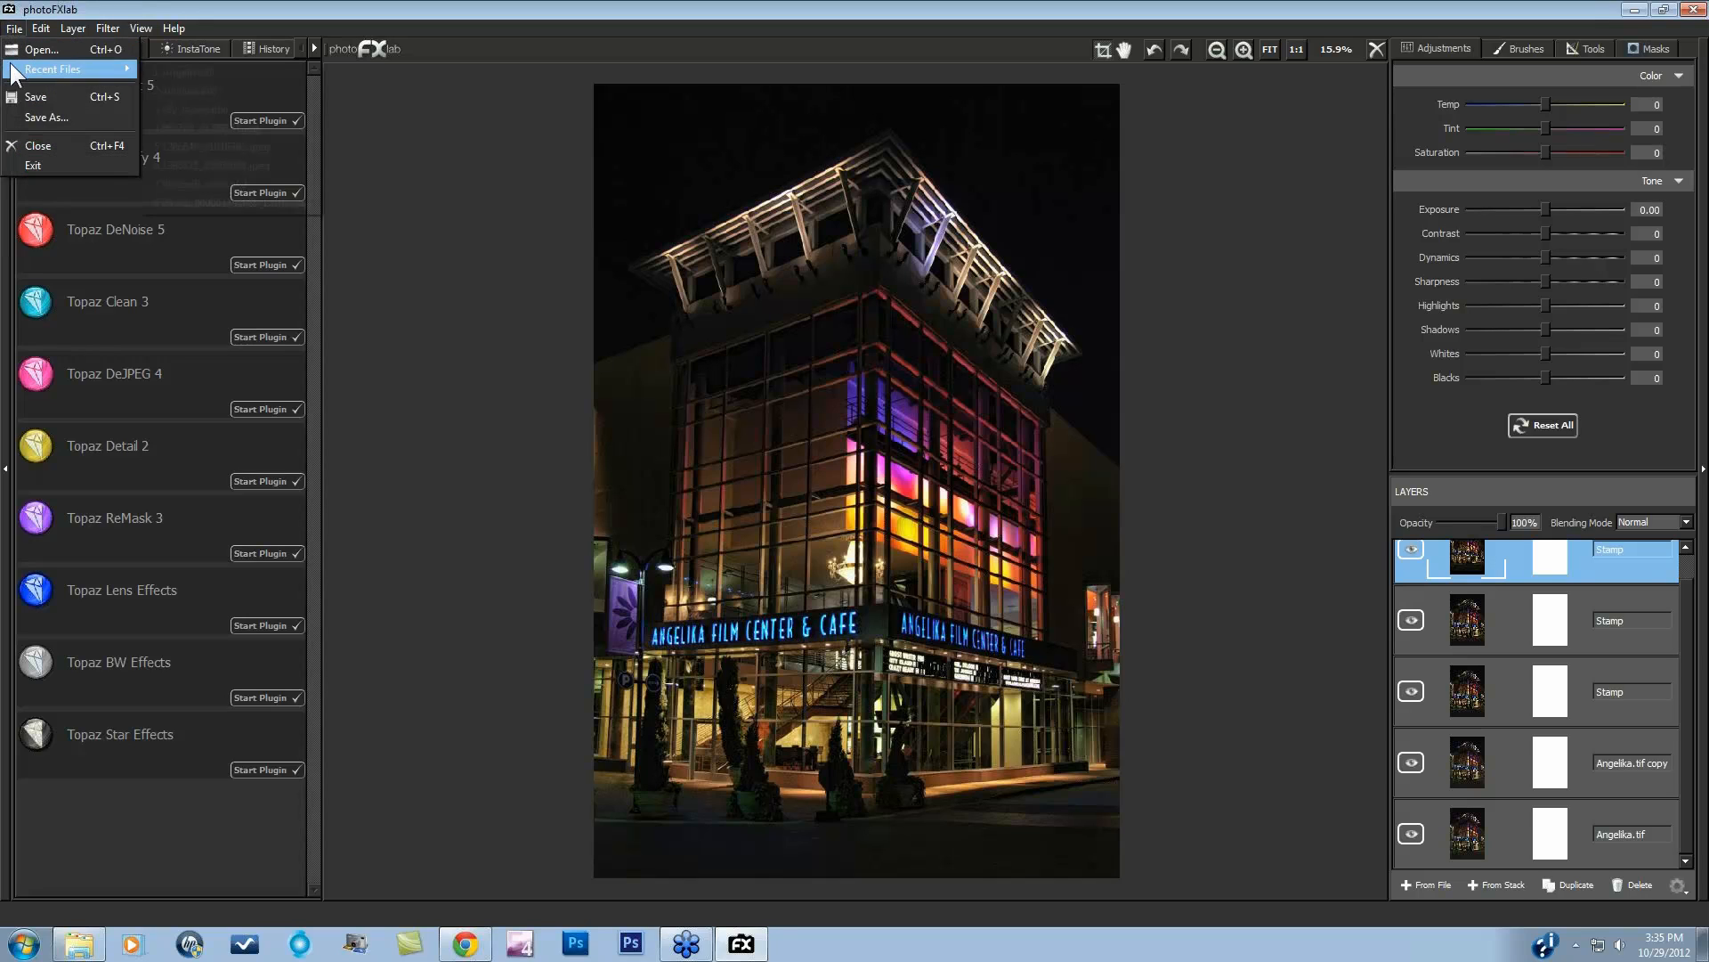
mouse_move(12, 69)
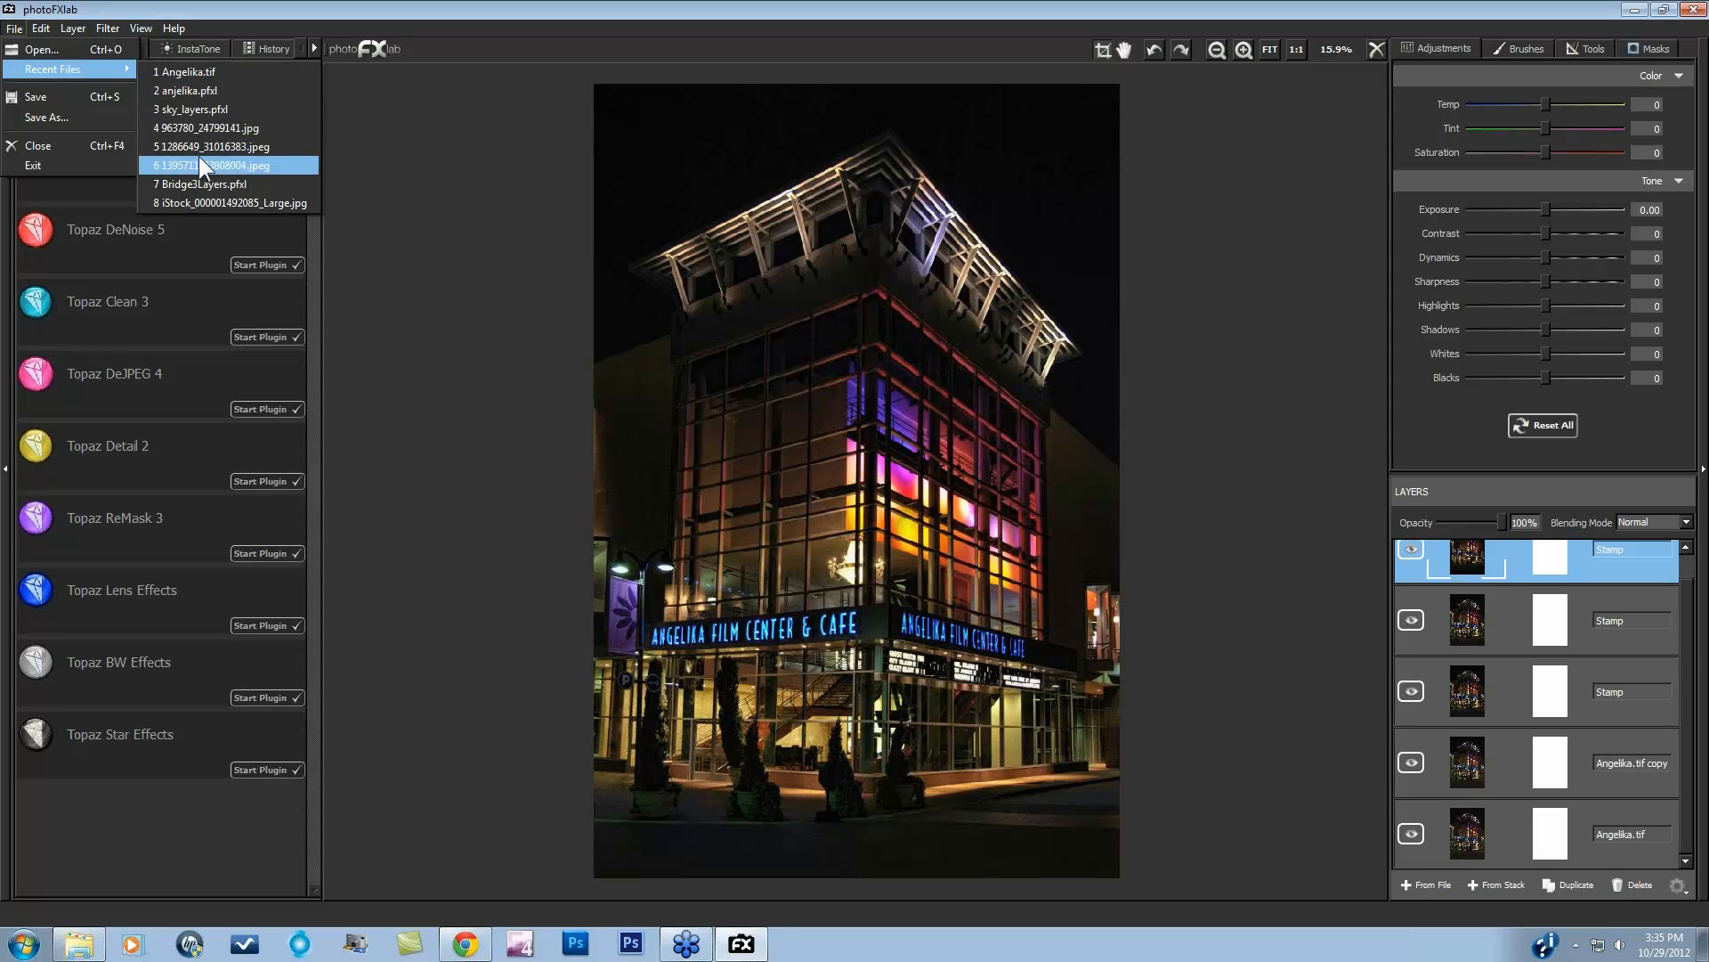
click(205, 183)
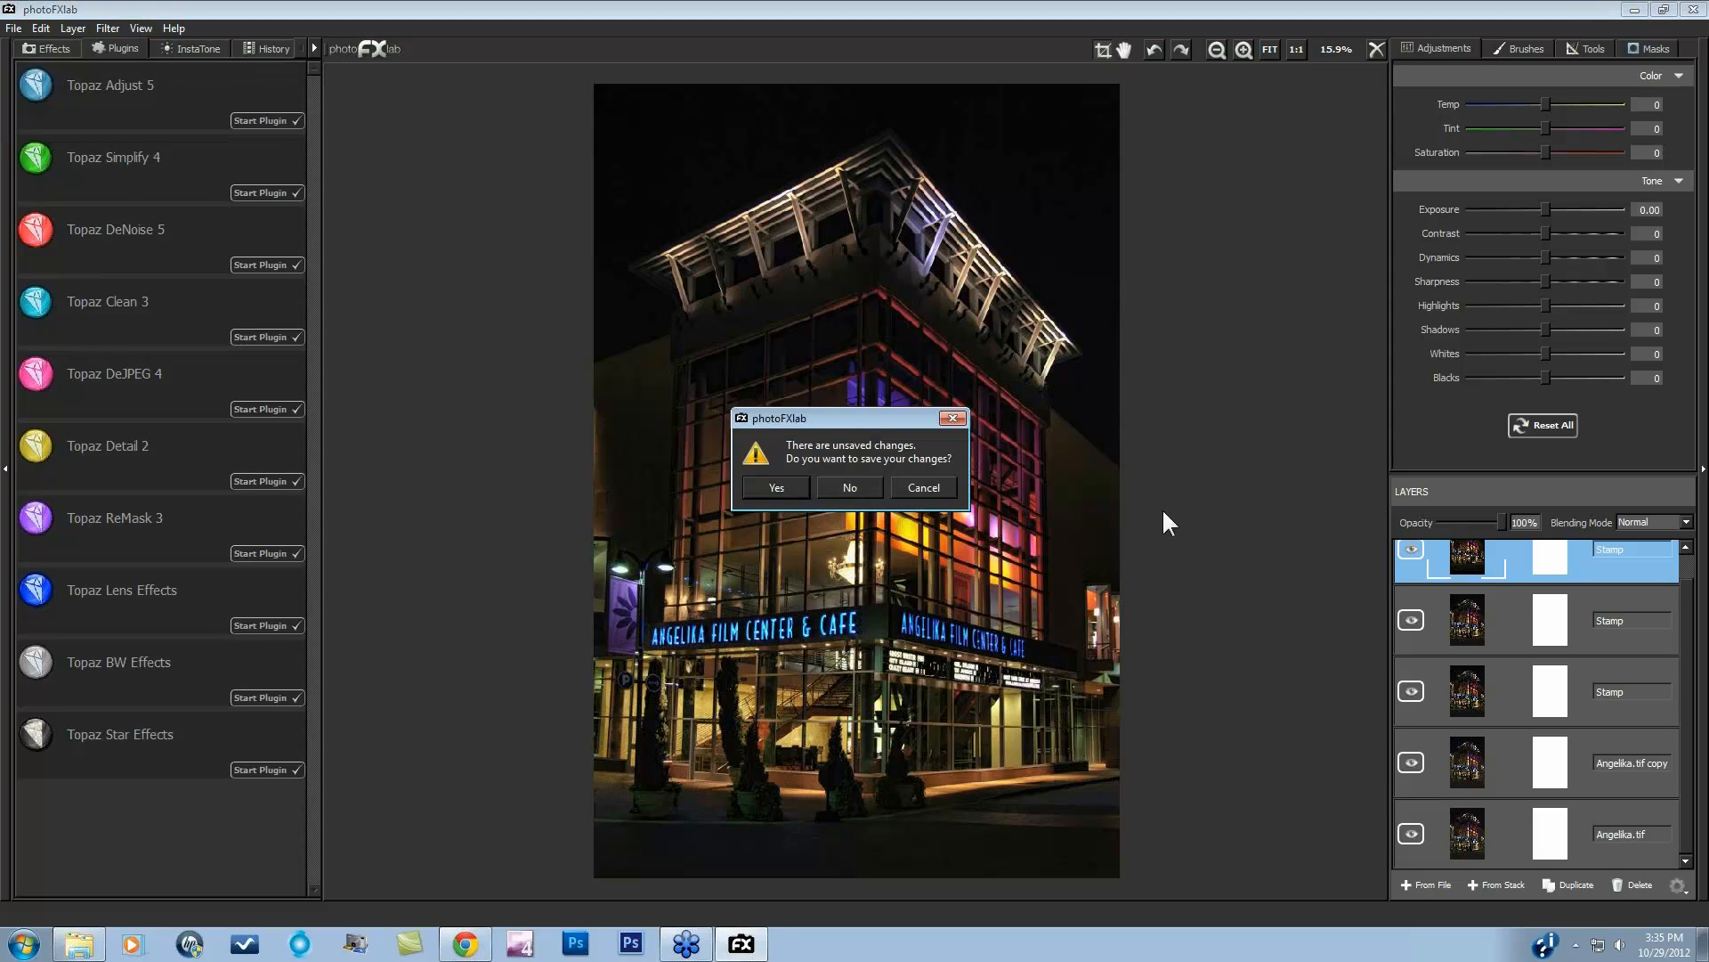
click(850, 486)
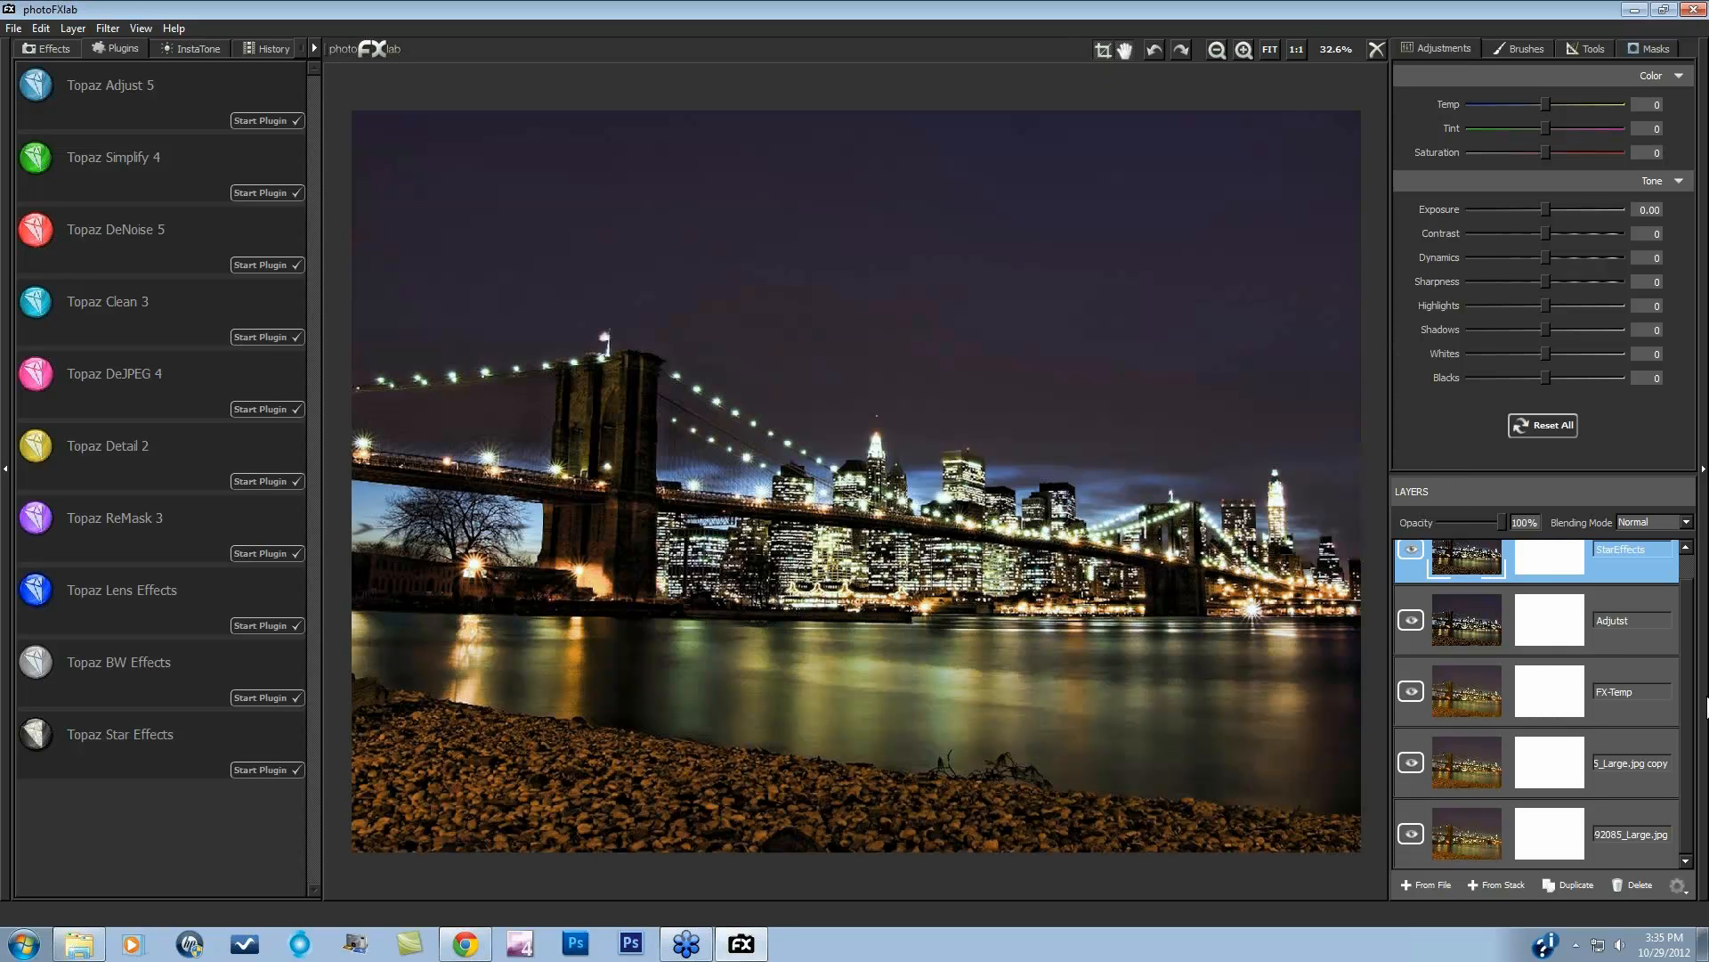
Step: Hide all layers above the bridge original, then reveal the copy, FX-Temp, Adjutst and StarEffects layers in turn to compare them
scroll(1682, 623, up, 1)
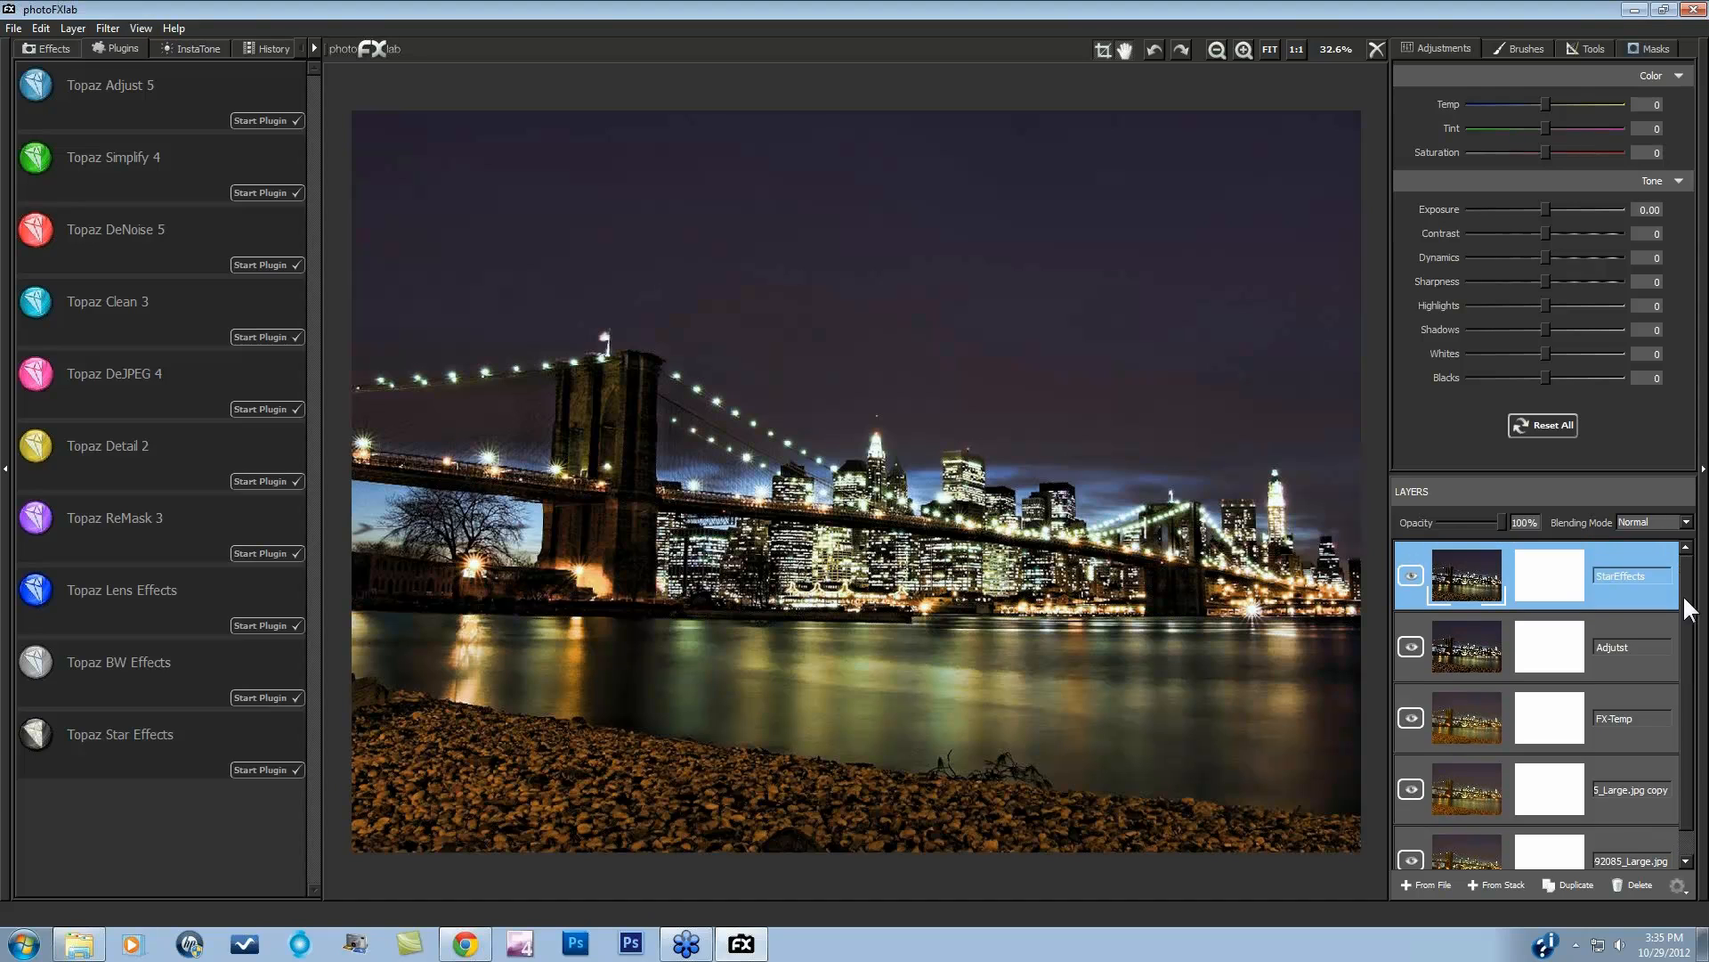
click(1411, 789)
click(1412, 575)
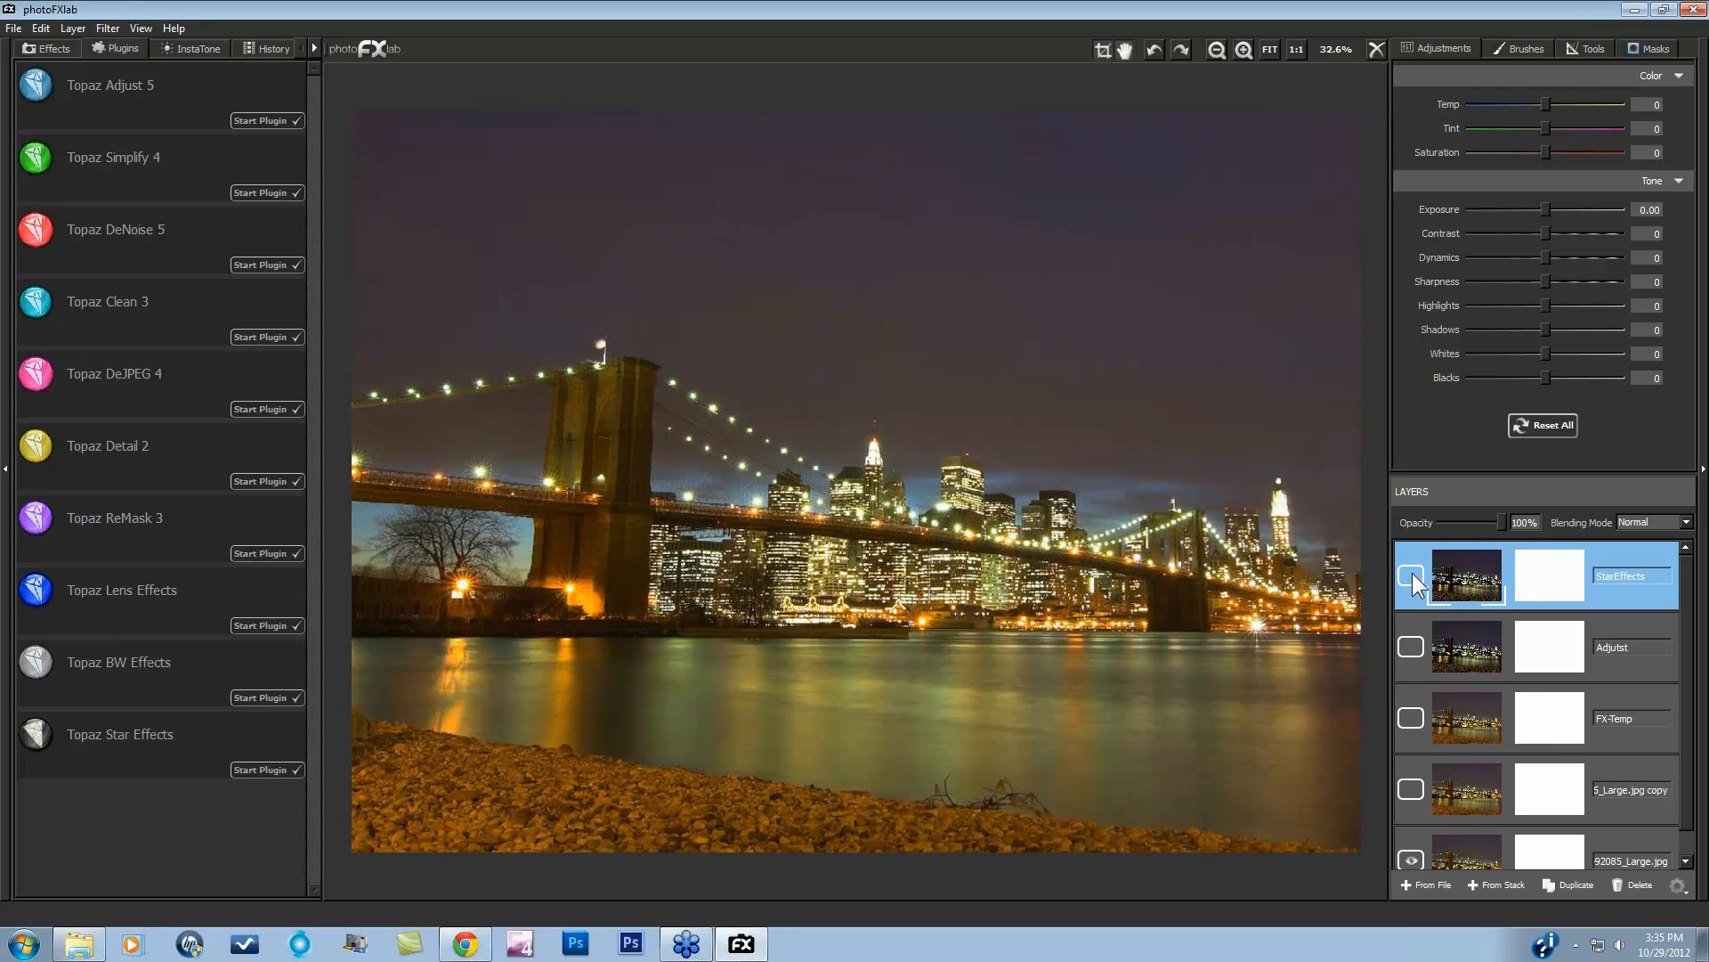
scroll(1630, 639, down, 1)
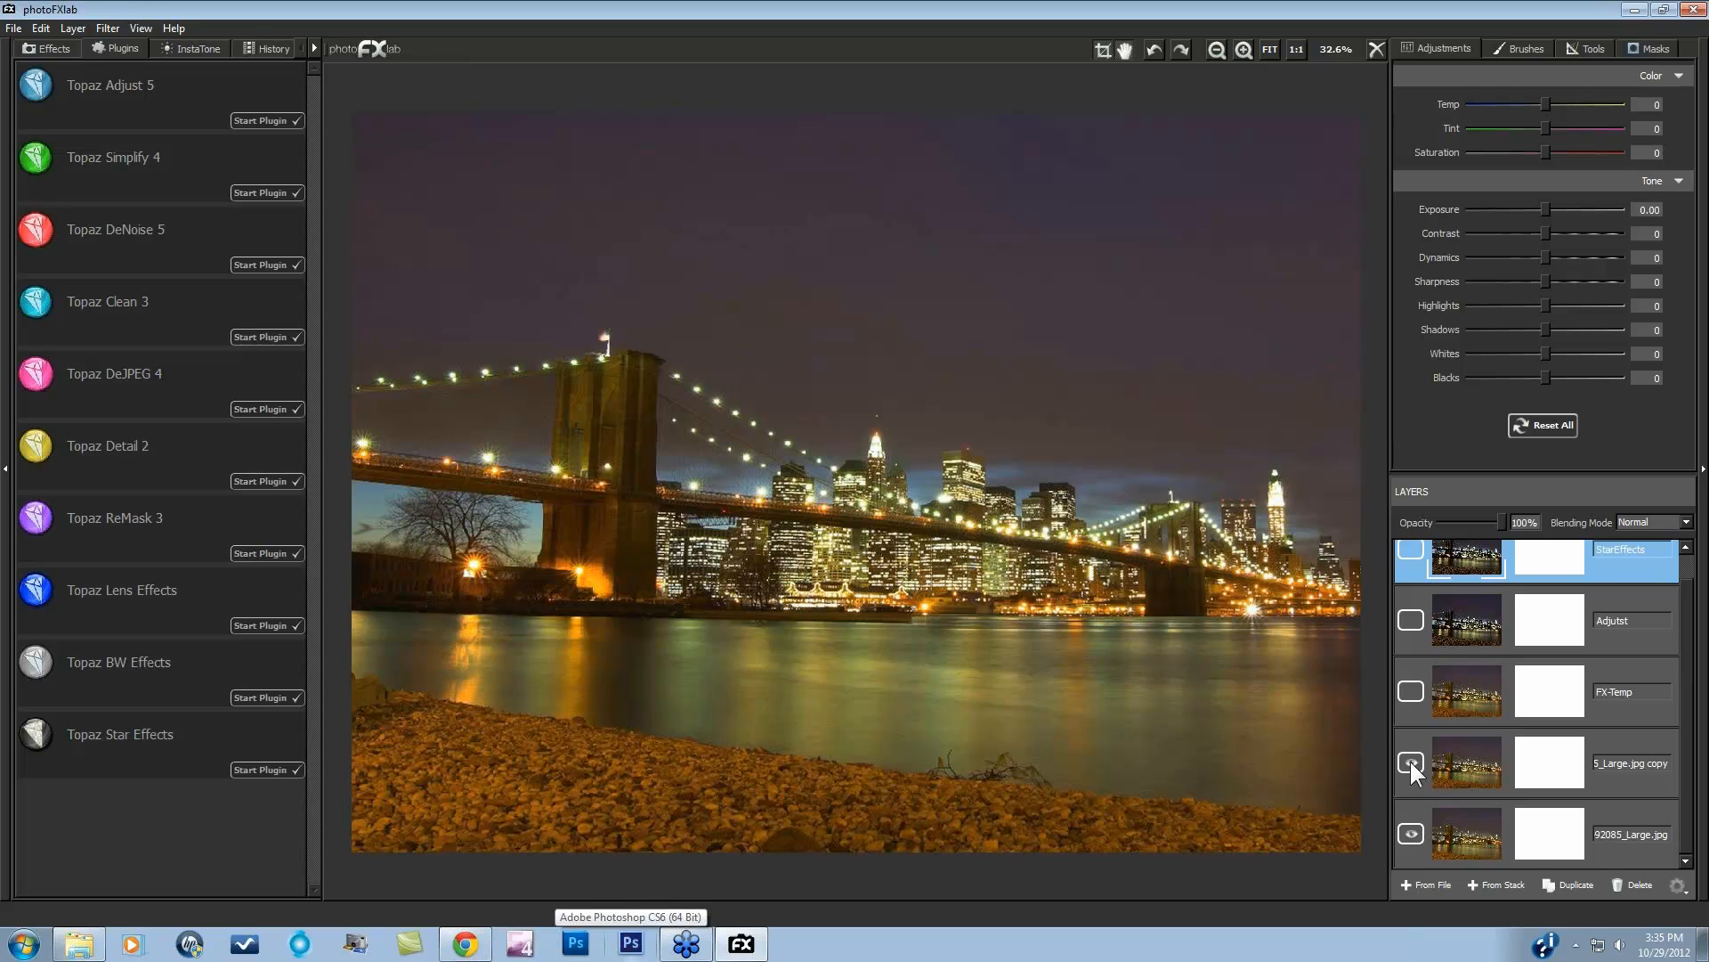
click(1410, 761)
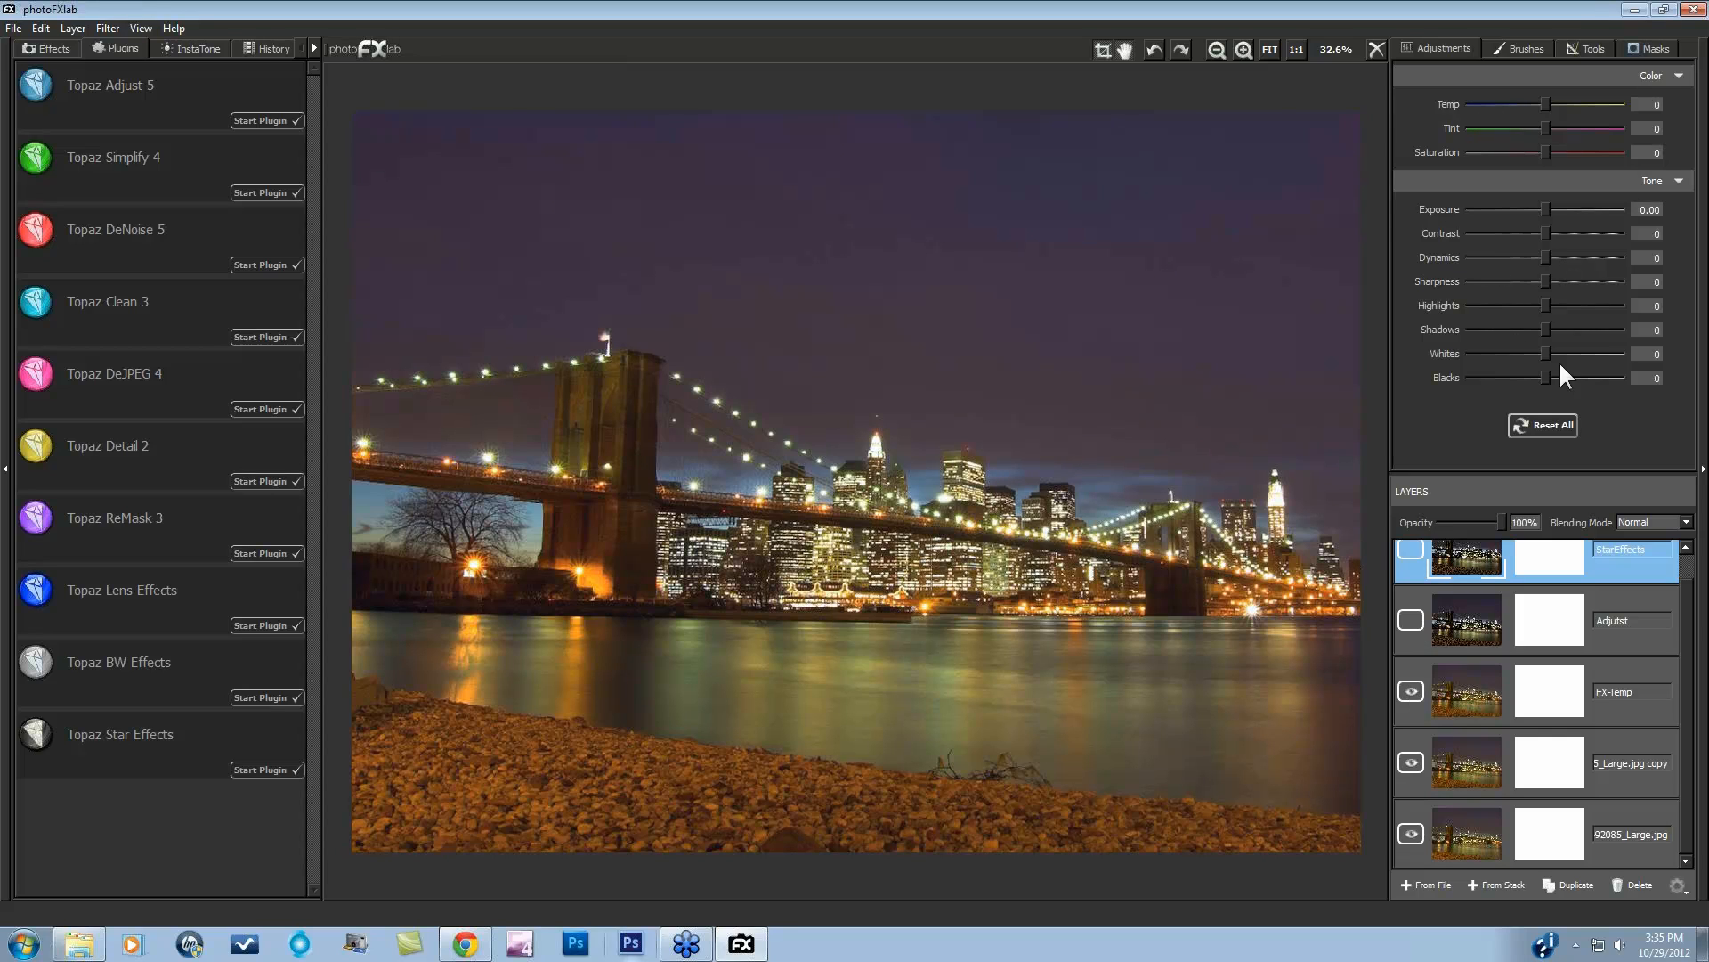
click(1409, 614)
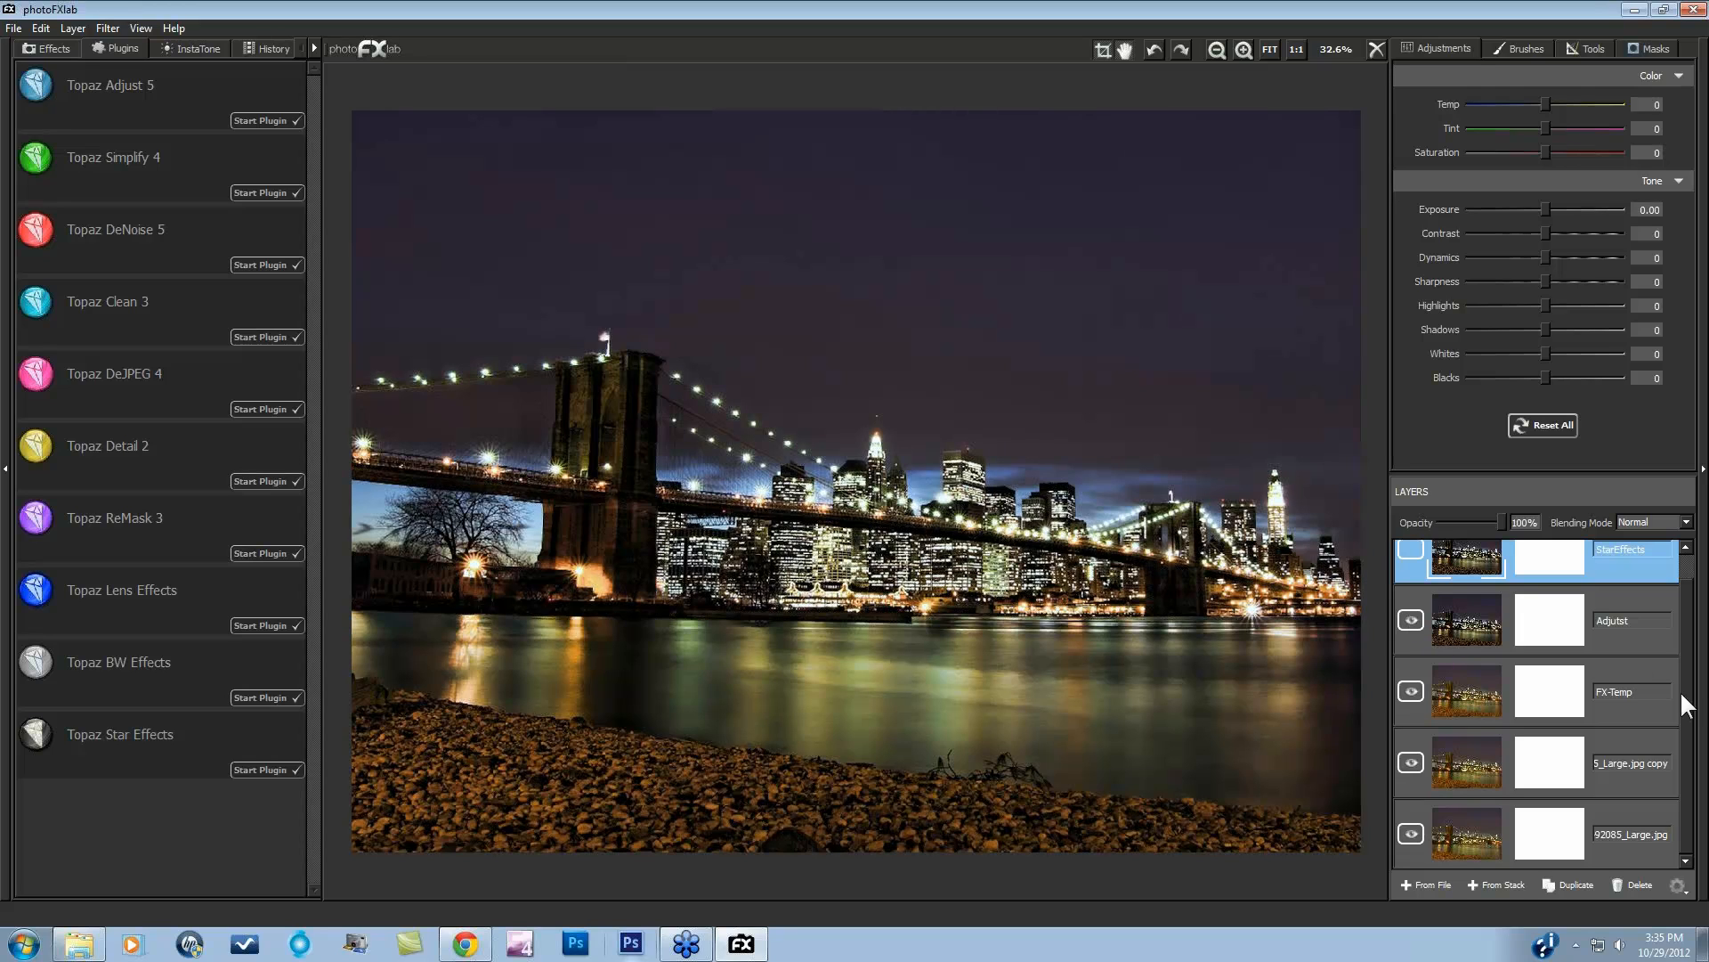
scroll(1680, 690, up, 1)
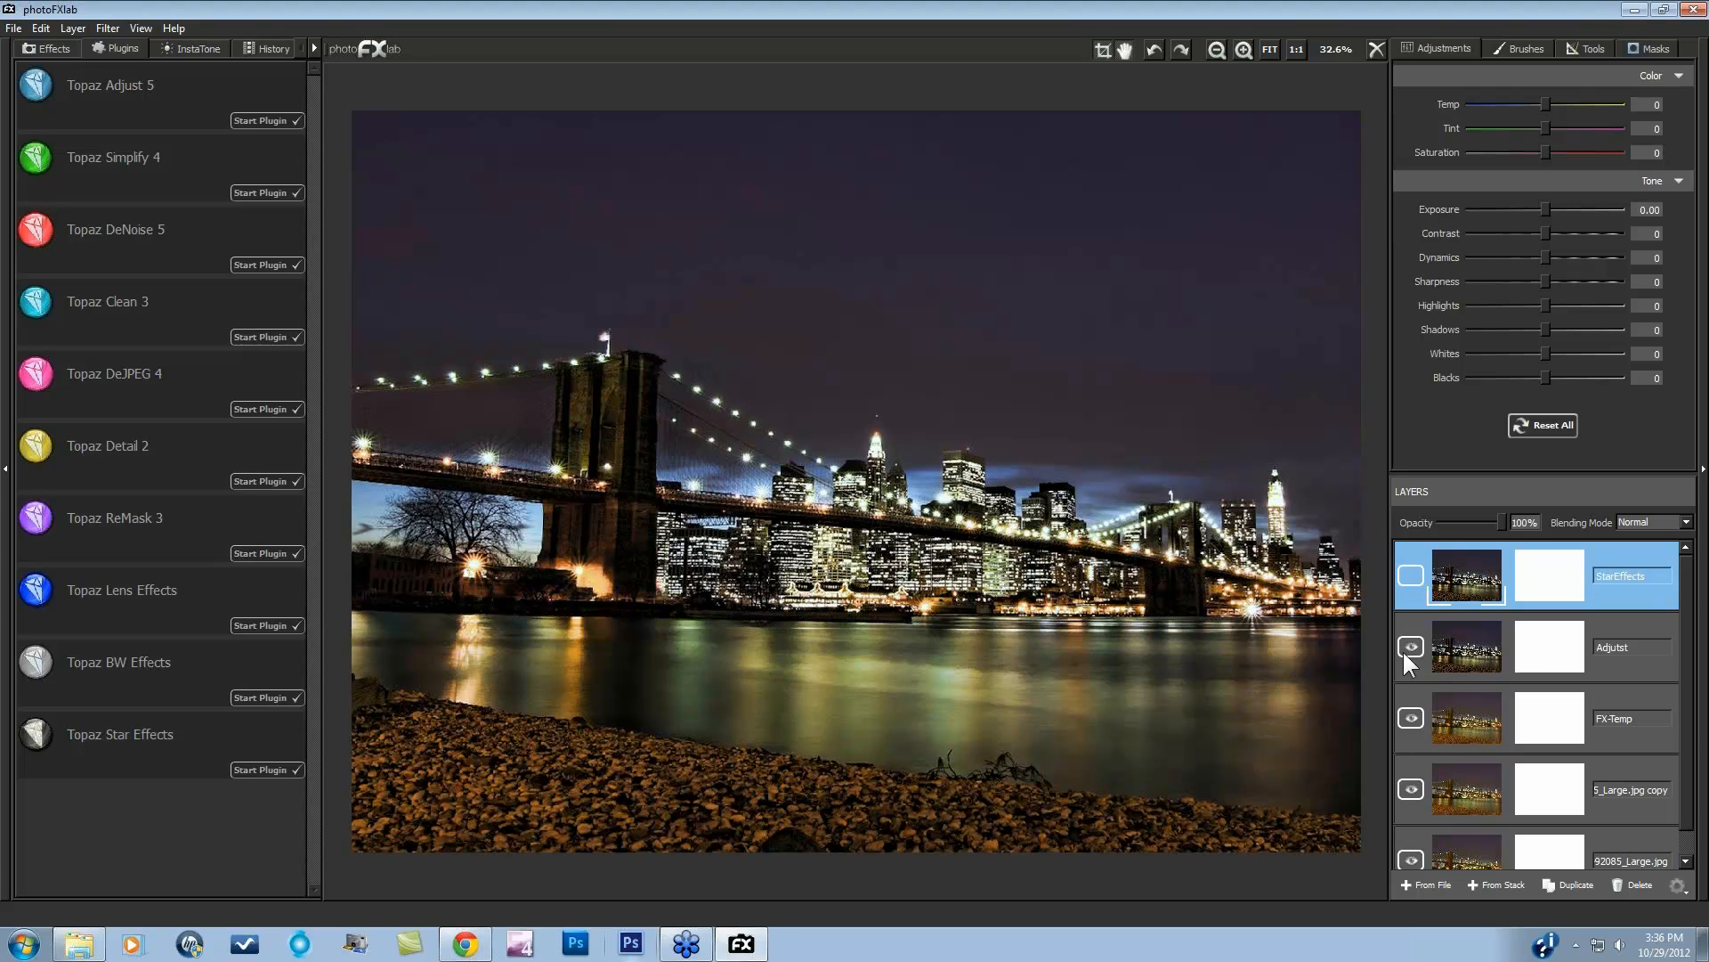
click(1410, 574)
click(1410, 574)
click(1412, 573)
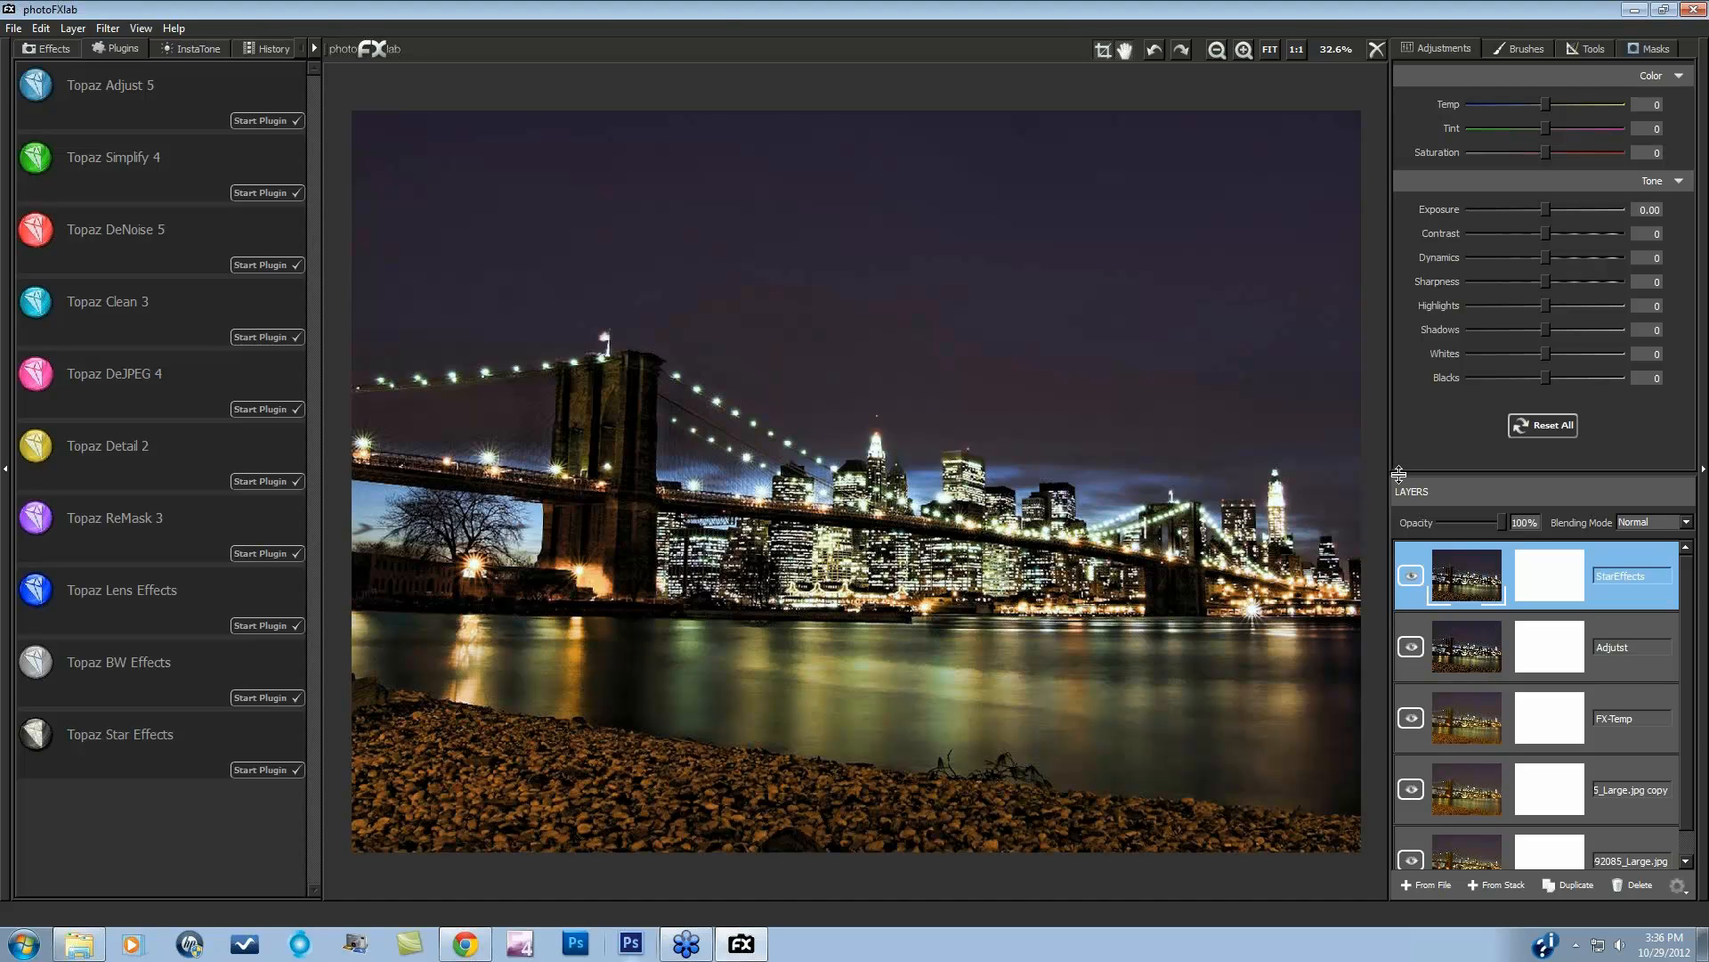
click(13, 29)
mouse_move(40, 73)
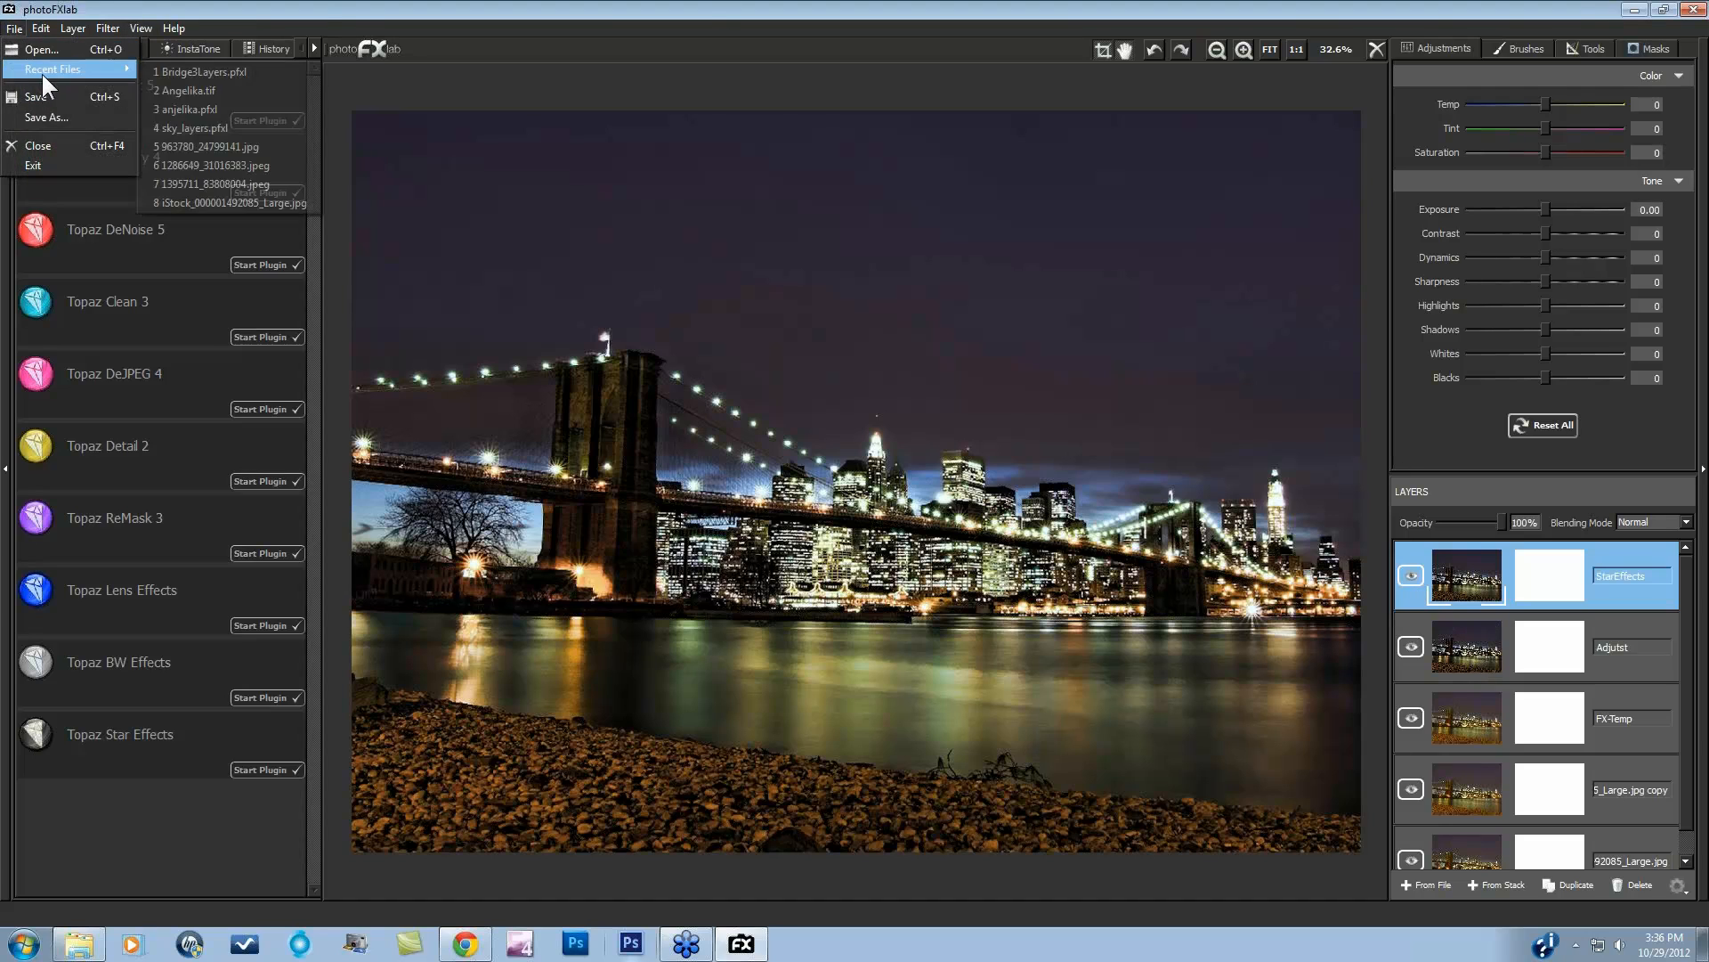
click(37, 47)
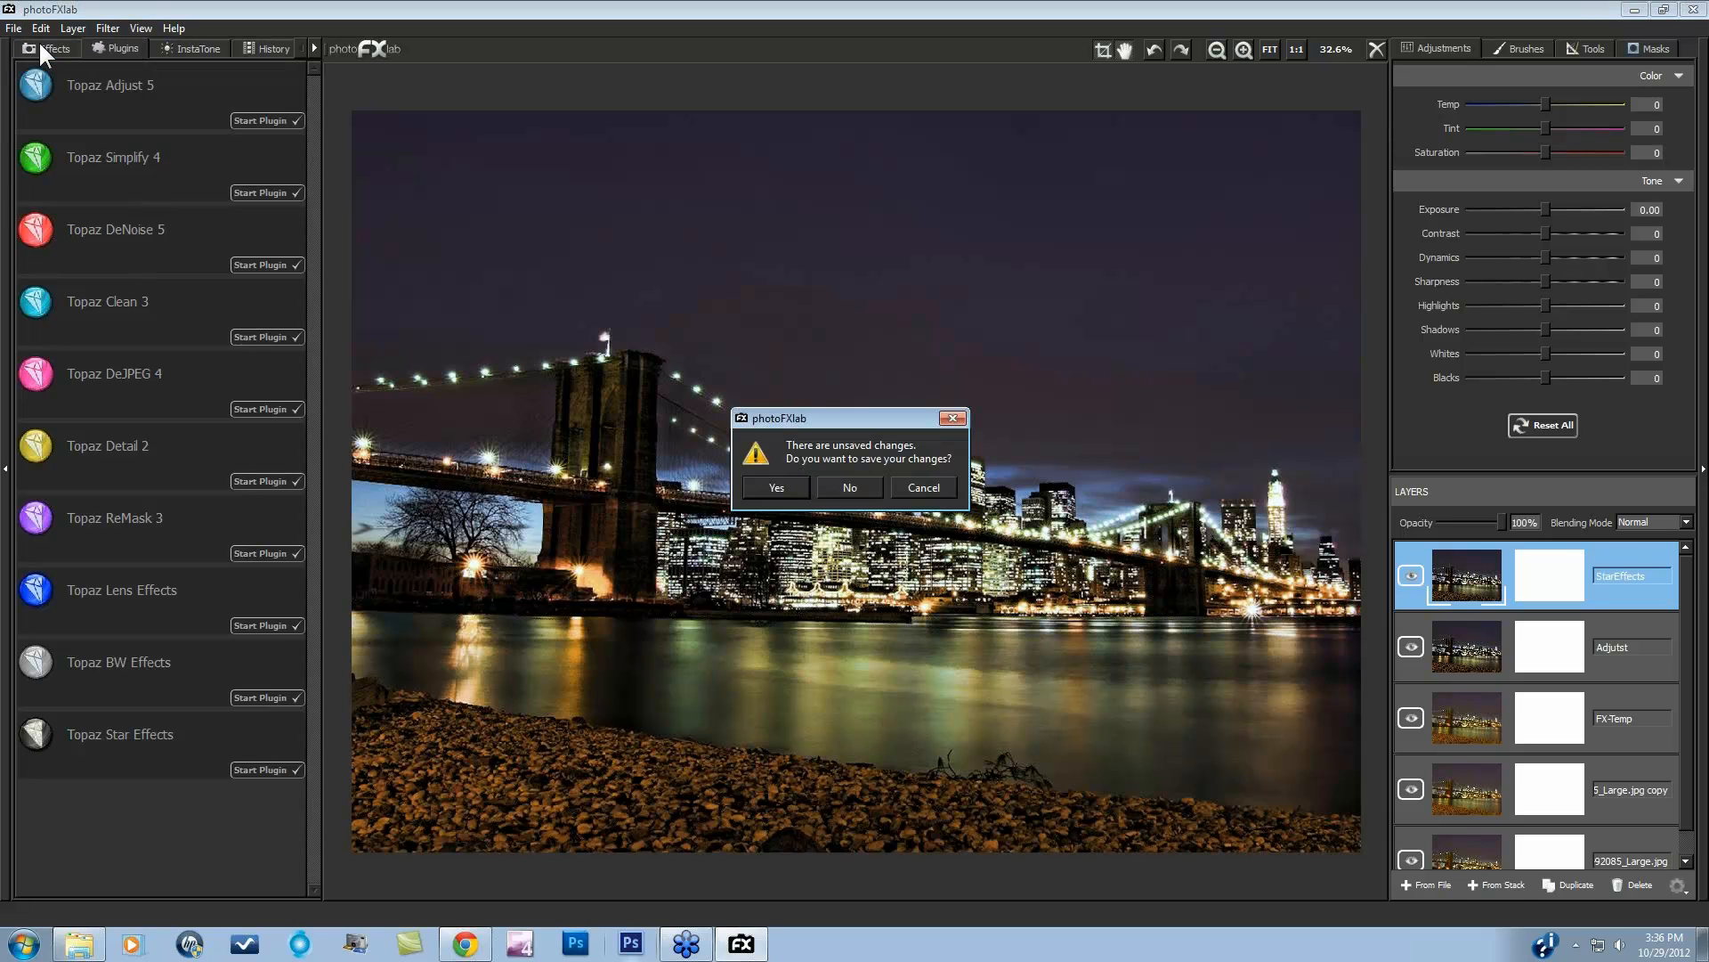
click(850, 488)
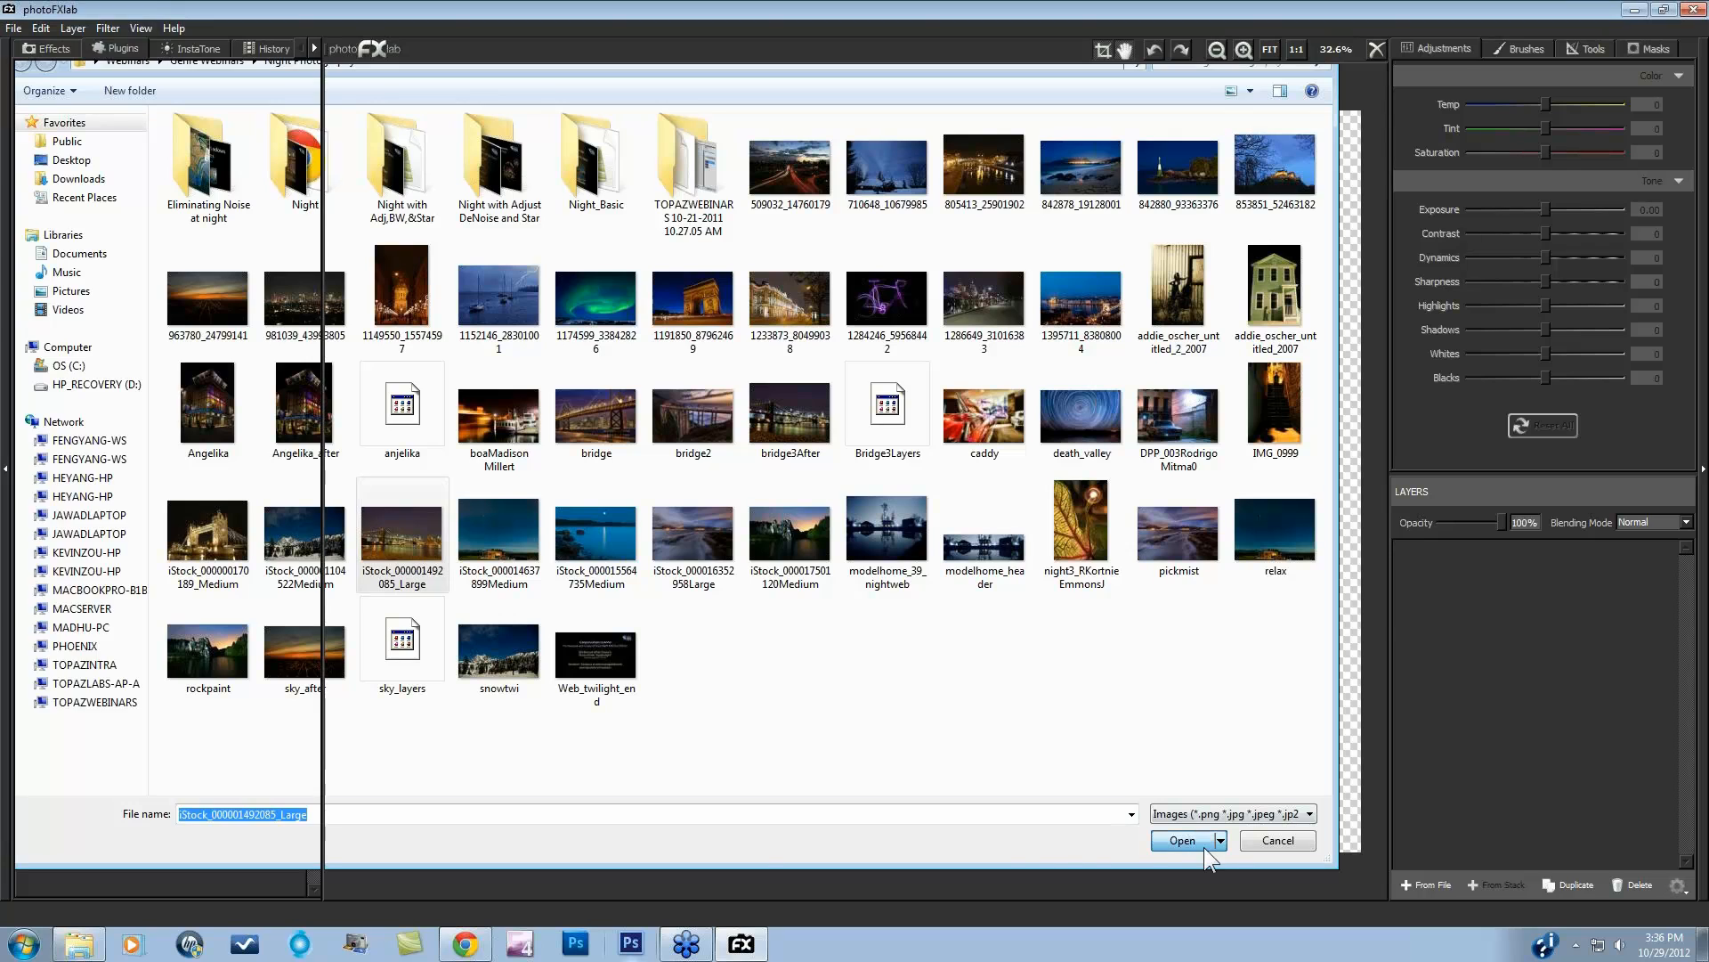
click(1198, 842)
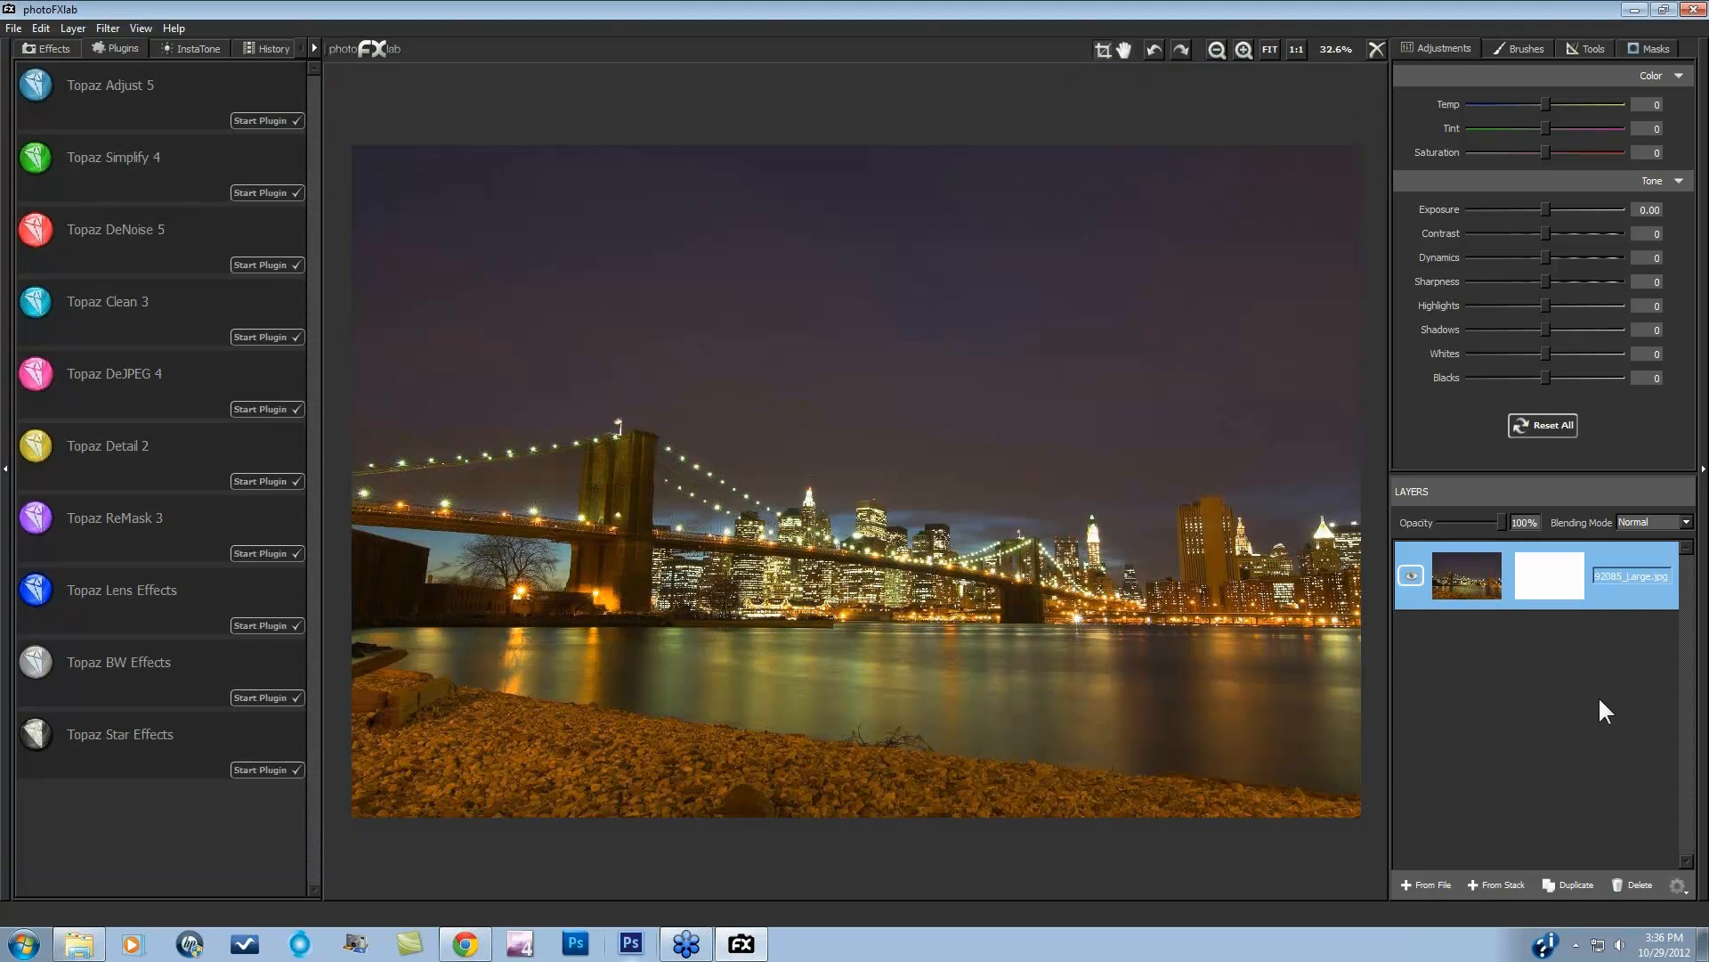
Step: Duplicate the bridge layer and open the copy in Topaz Lens Effects with xF Add Geometric Distortion, all settings reset and distortion adjustments expanded
click(1569, 884)
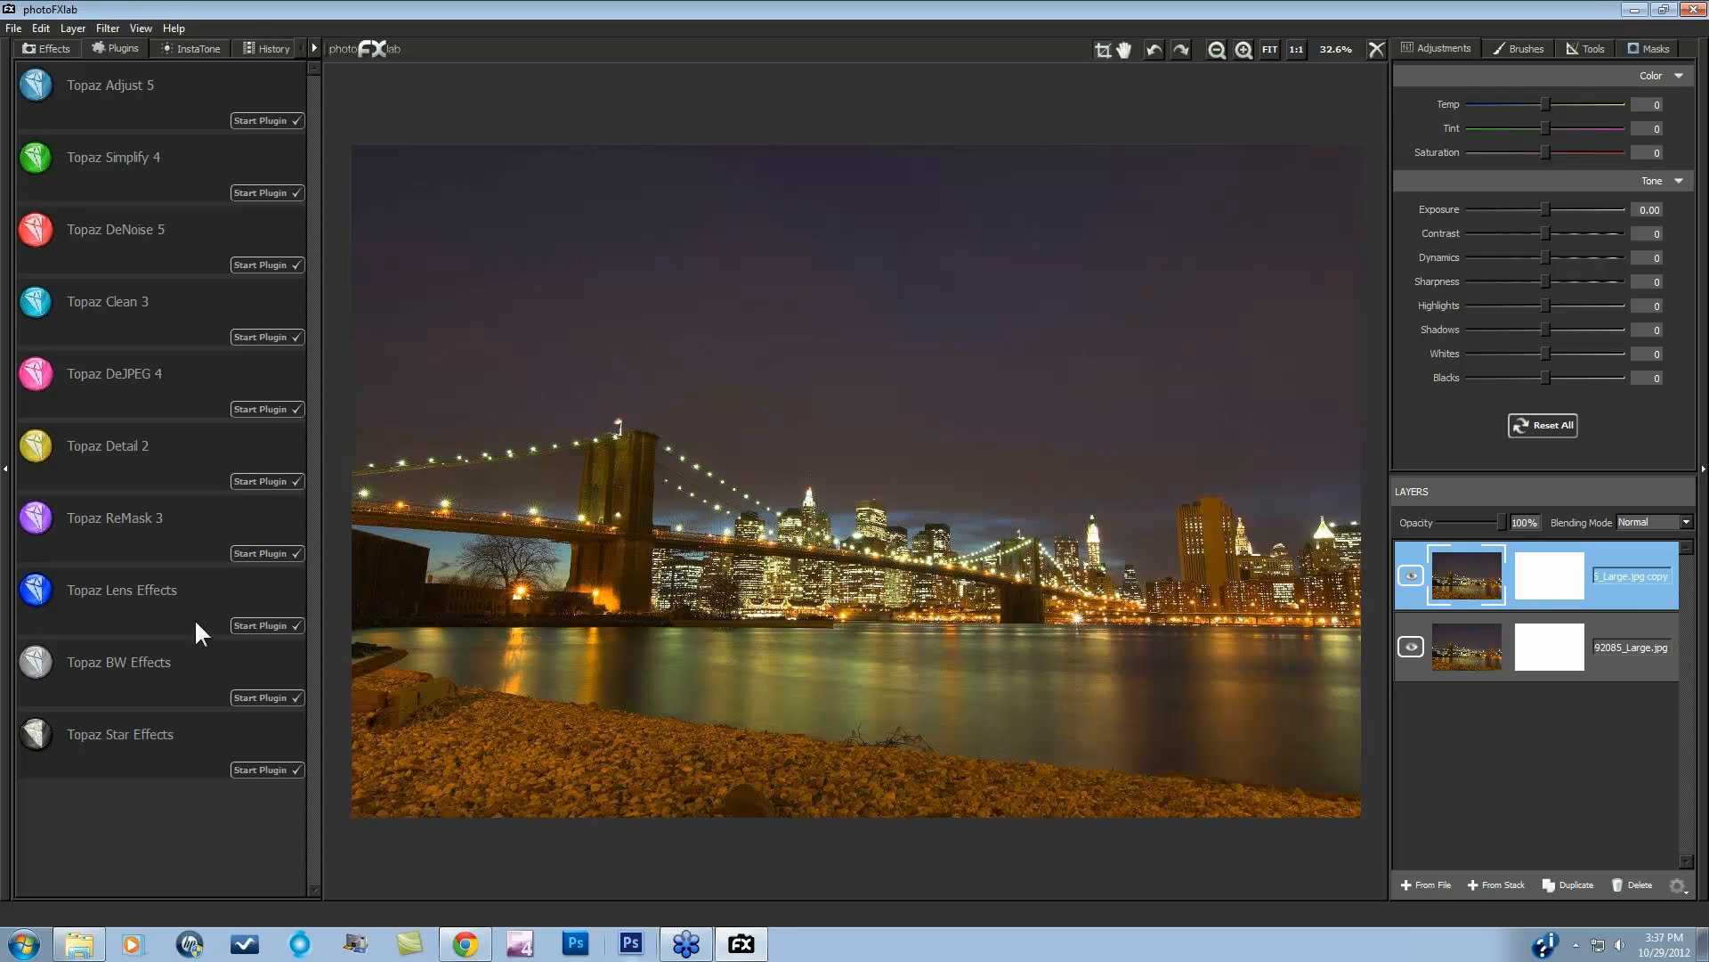
click(267, 625)
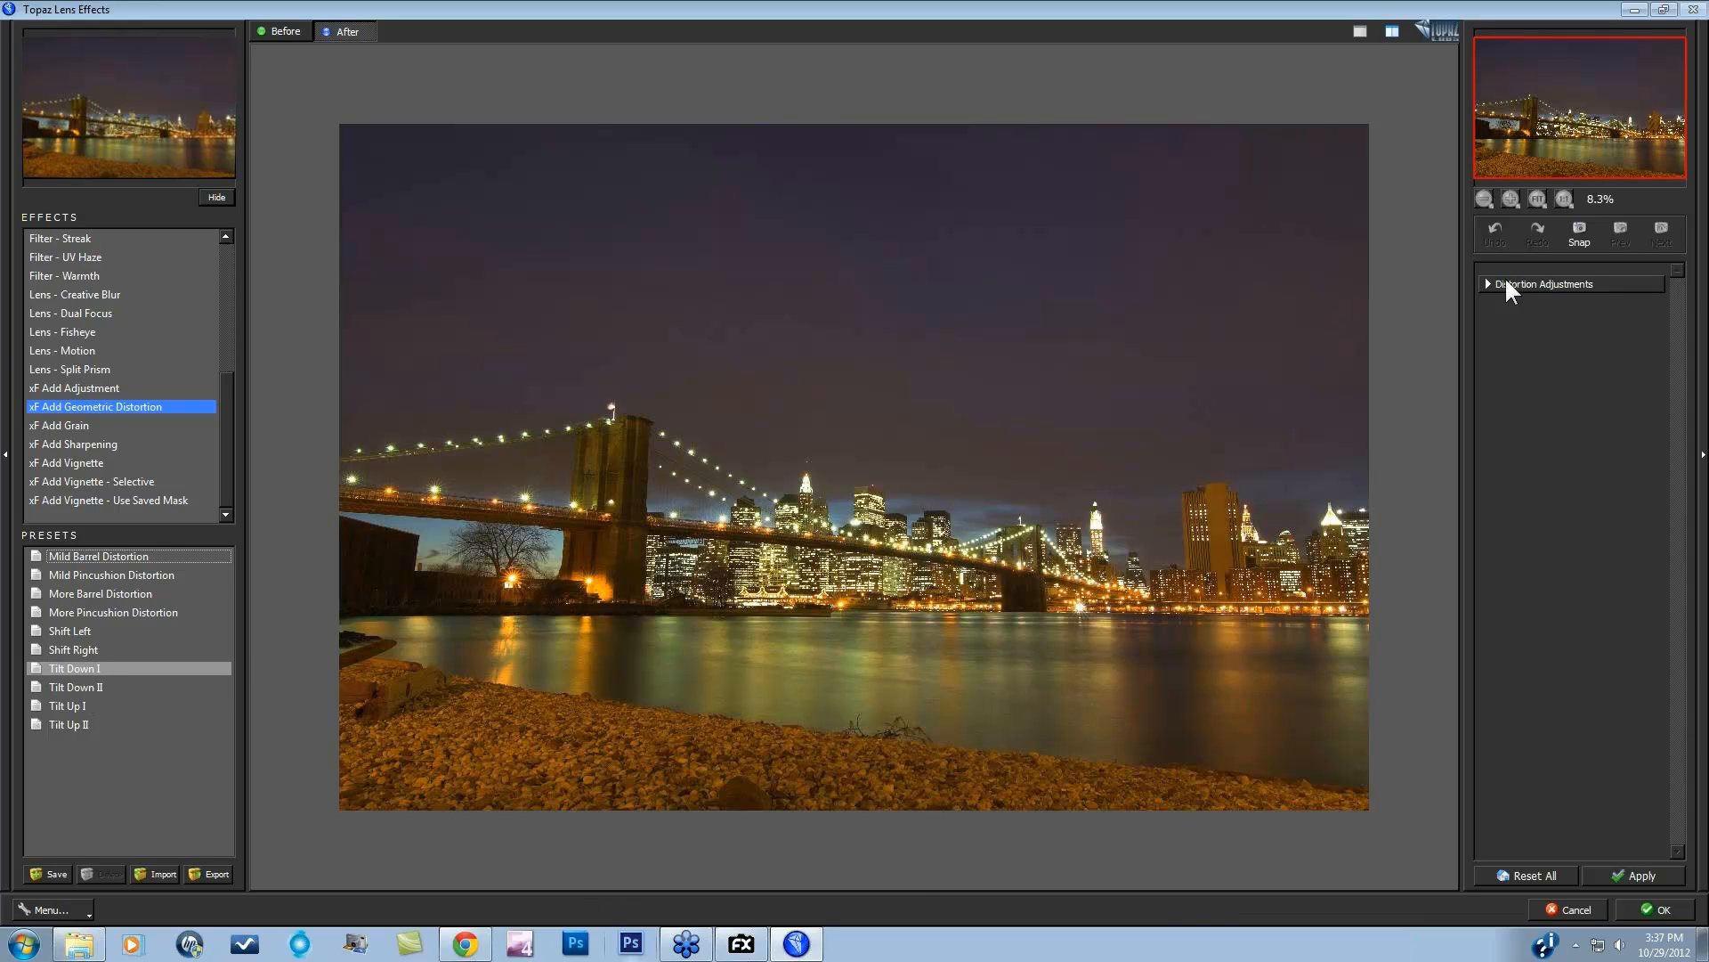
click(1522, 876)
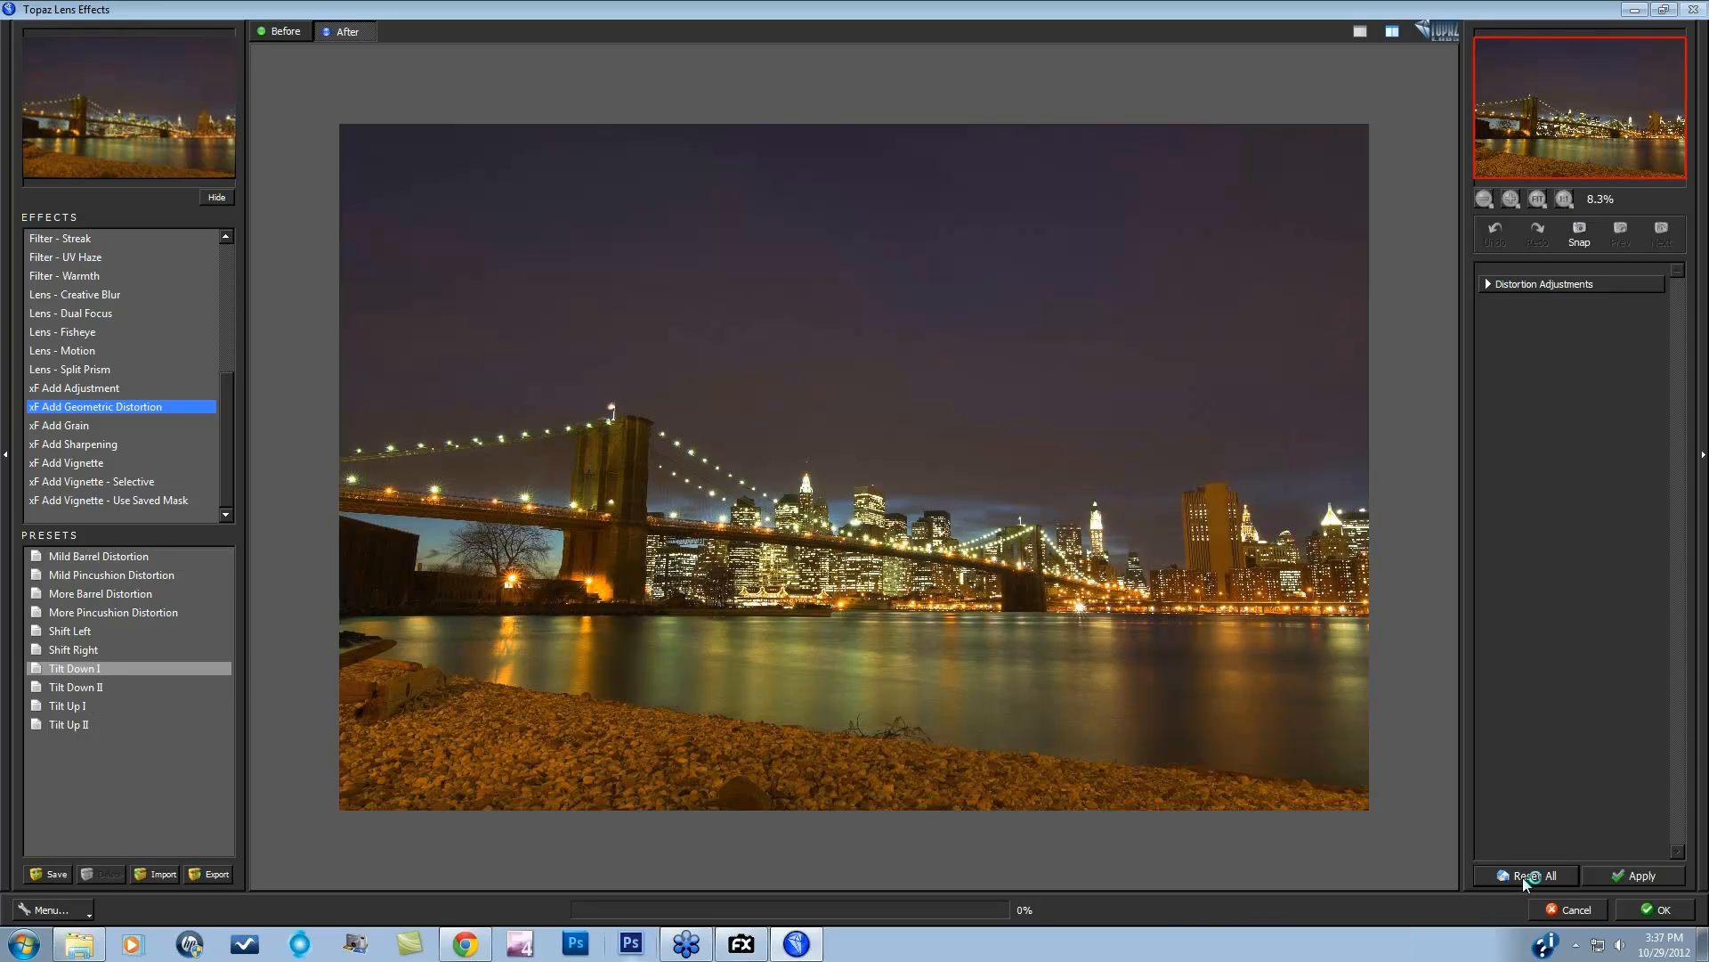
click(1487, 281)
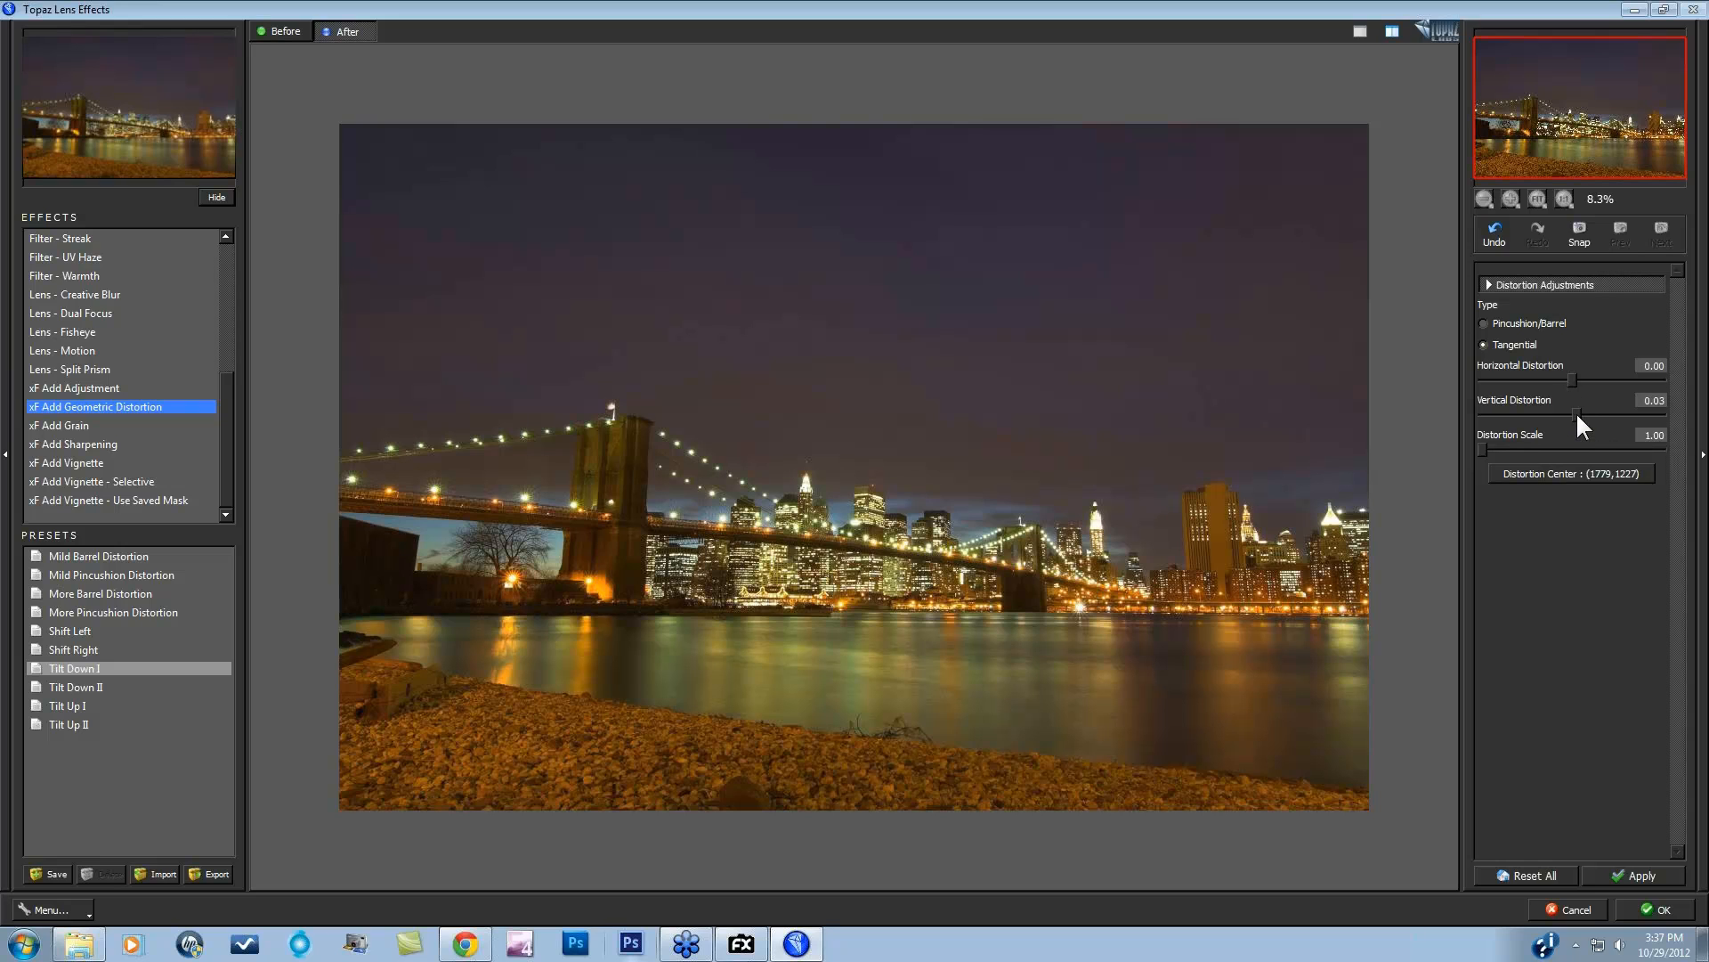
Step: Apply a Tangential correction with positive Vertical Distortion centred at (2742,809) and accept it for the copied layer
drag(1602, 413, 1605, 413)
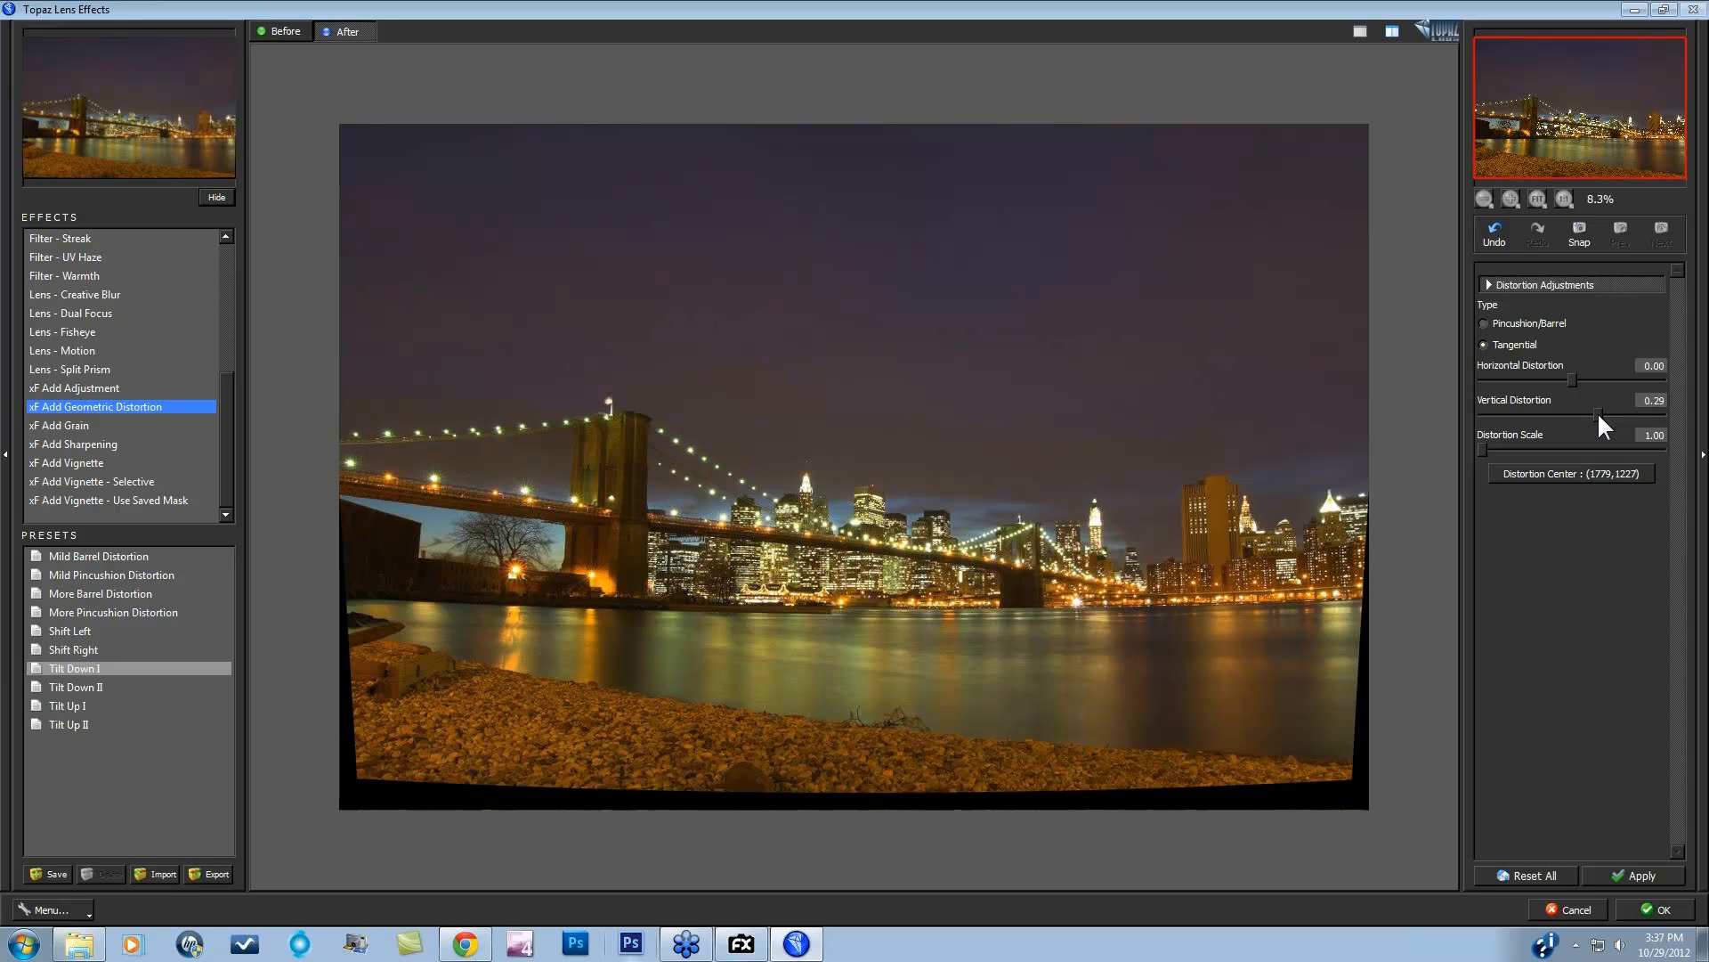
click(1579, 469)
click(747, 338)
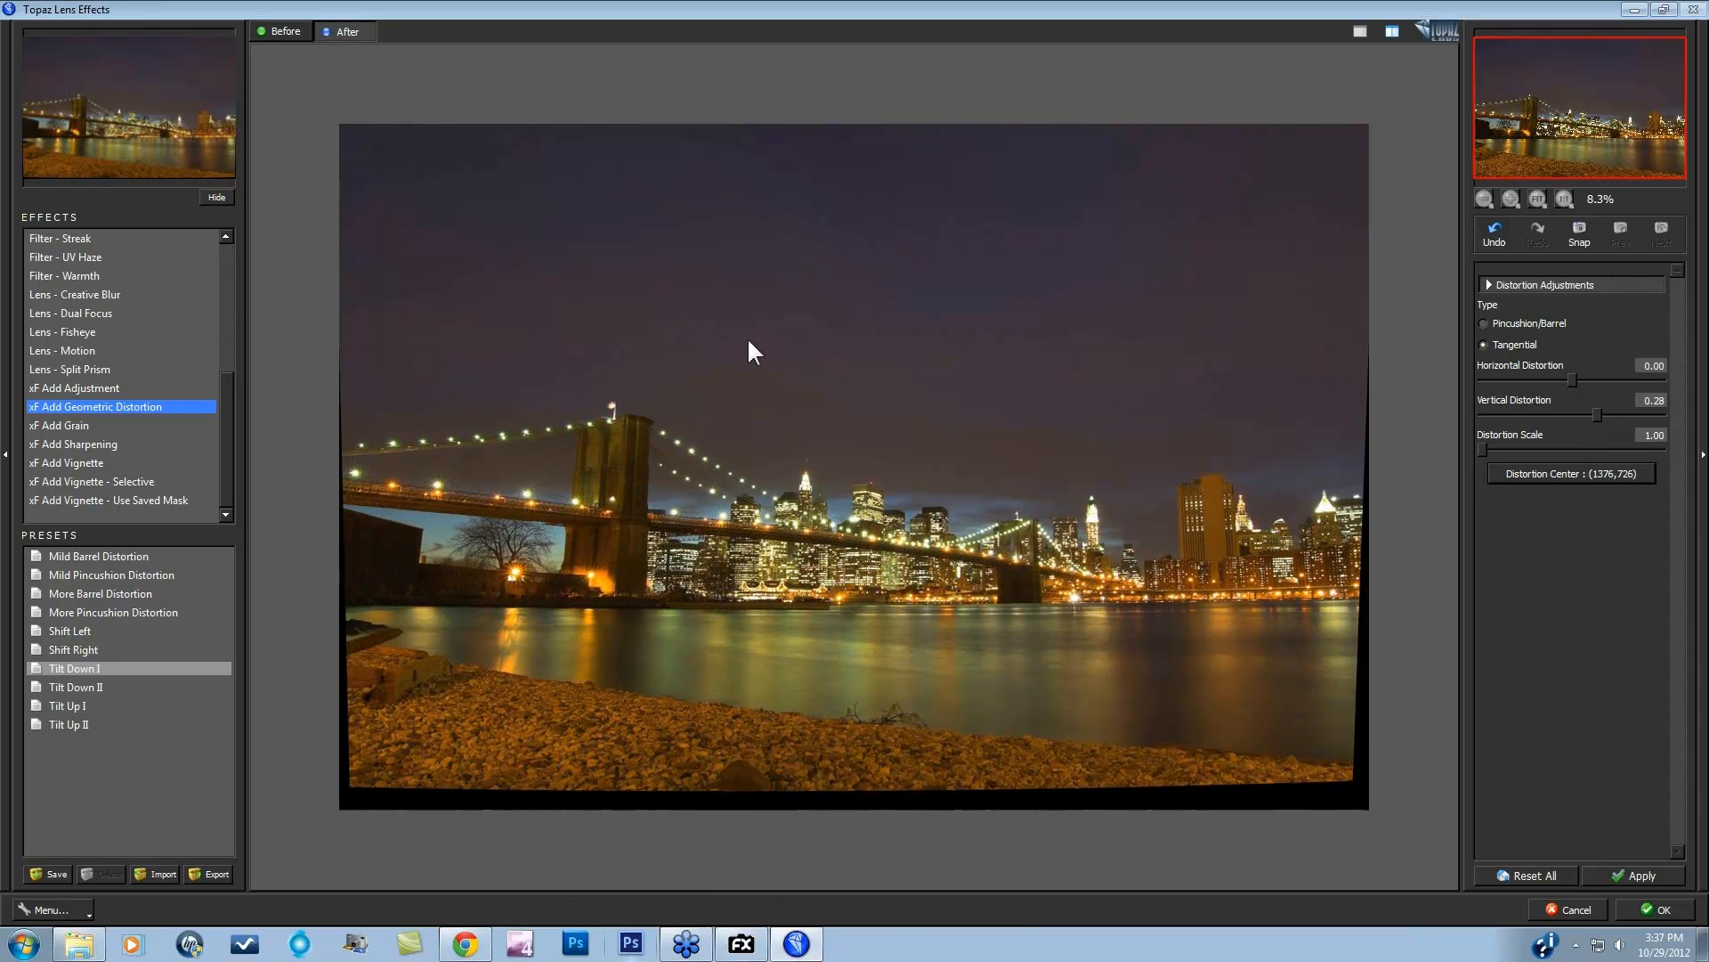
click(1573, 469)
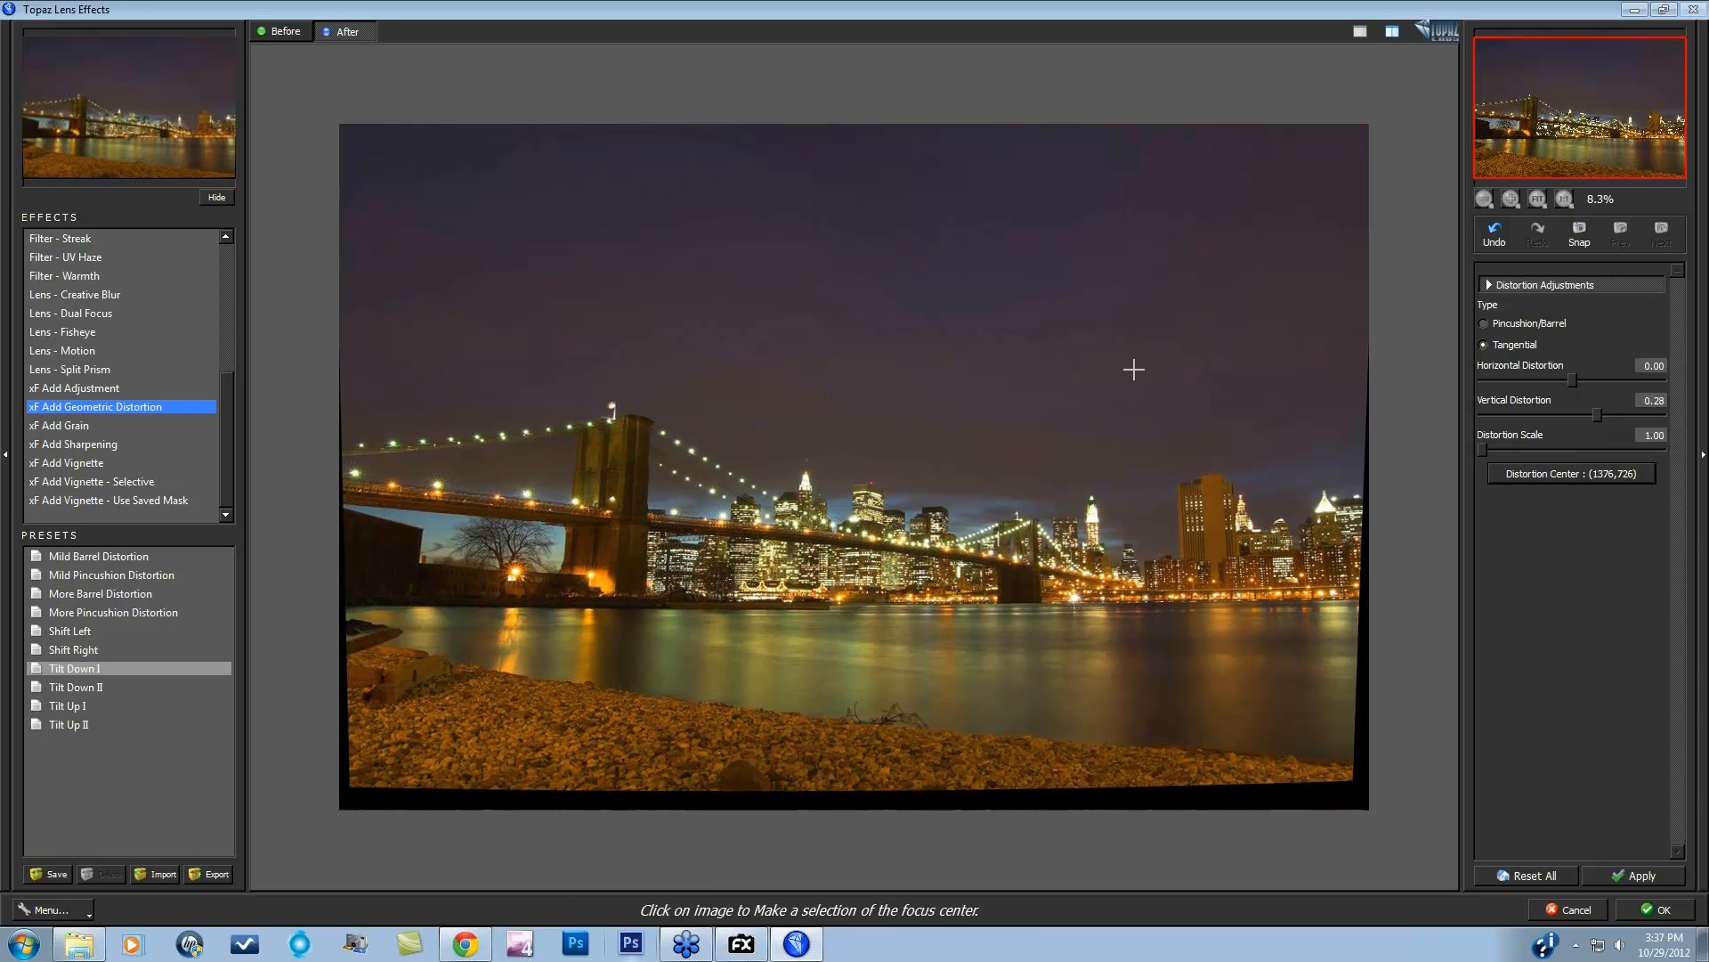
click(1152, 363)
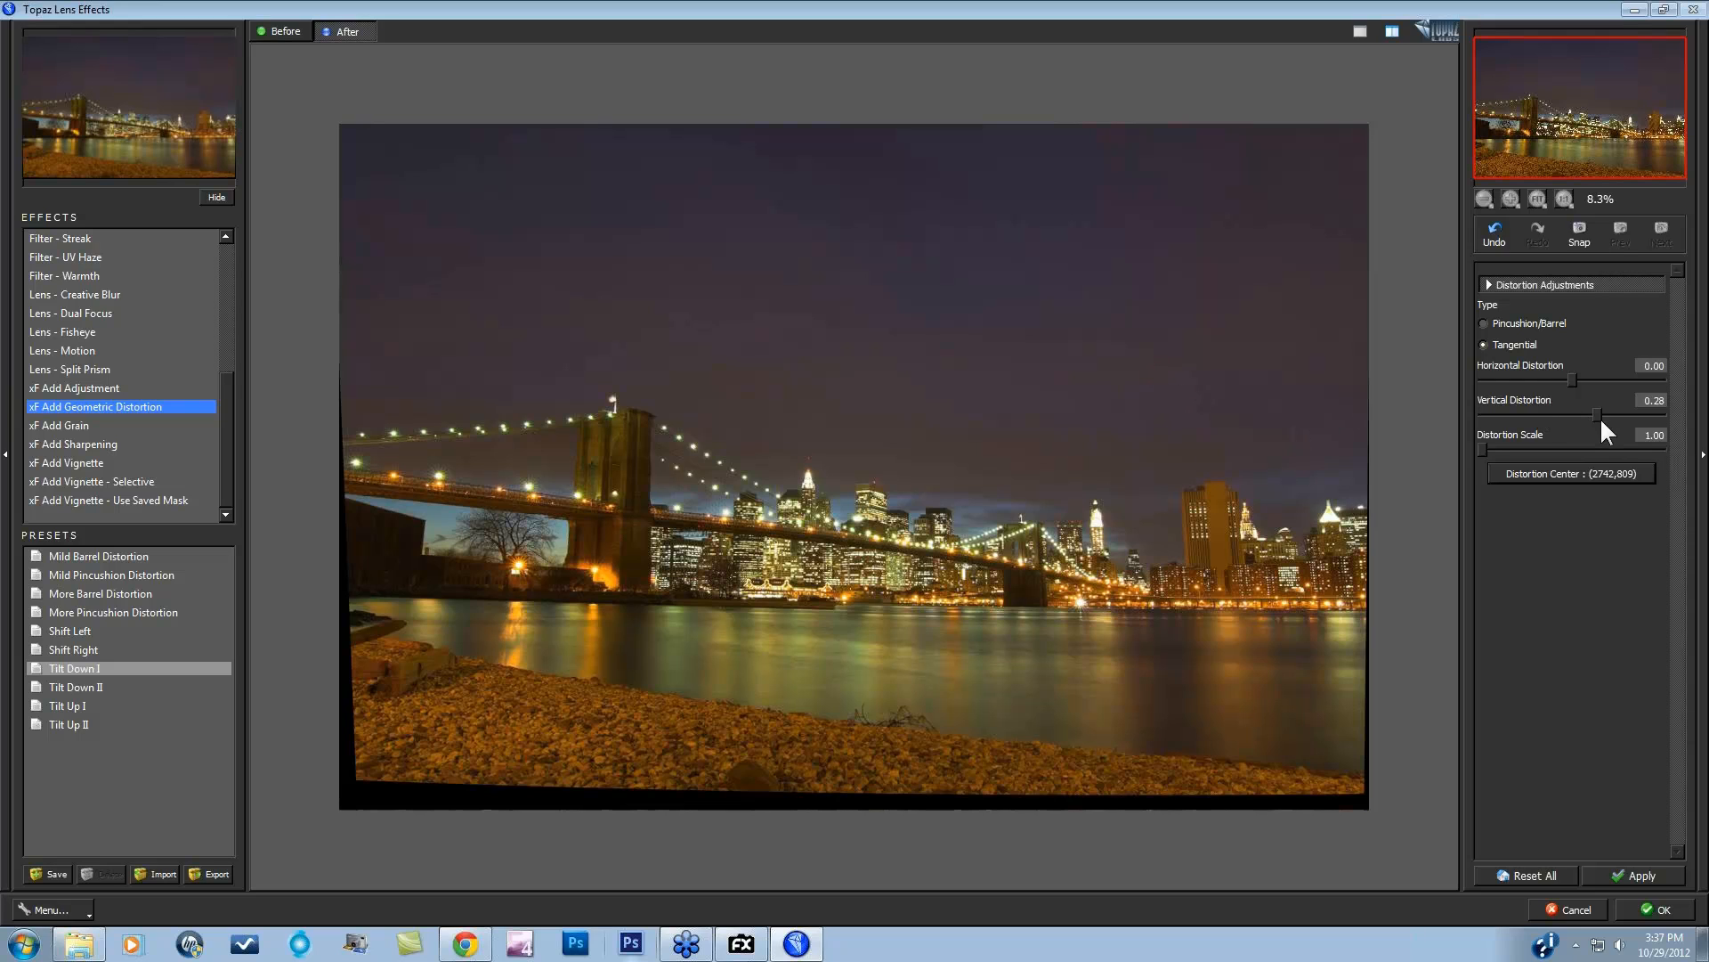
drag(1595, 410, 1600, 407)
click(1653, 909)
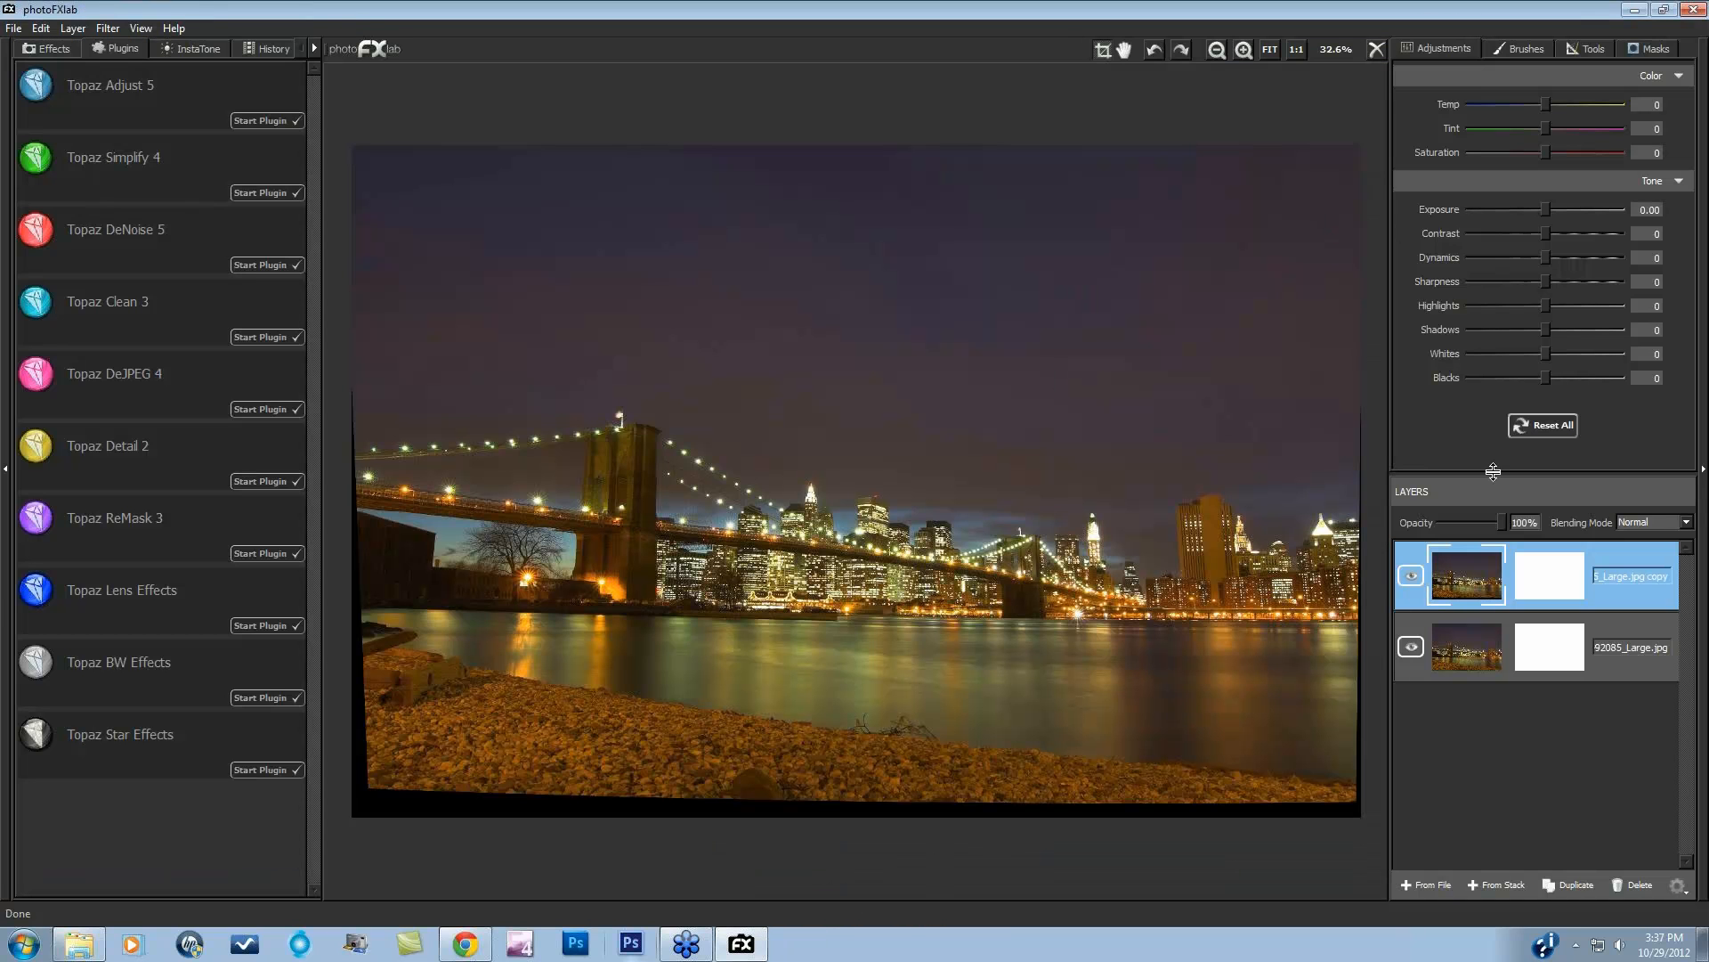
Step: Crop the bridge photo to 2531 × 1865 pixels, removing the black edges, some upper sky and the buildings beyond the bridge's far end
click(1102, 53)
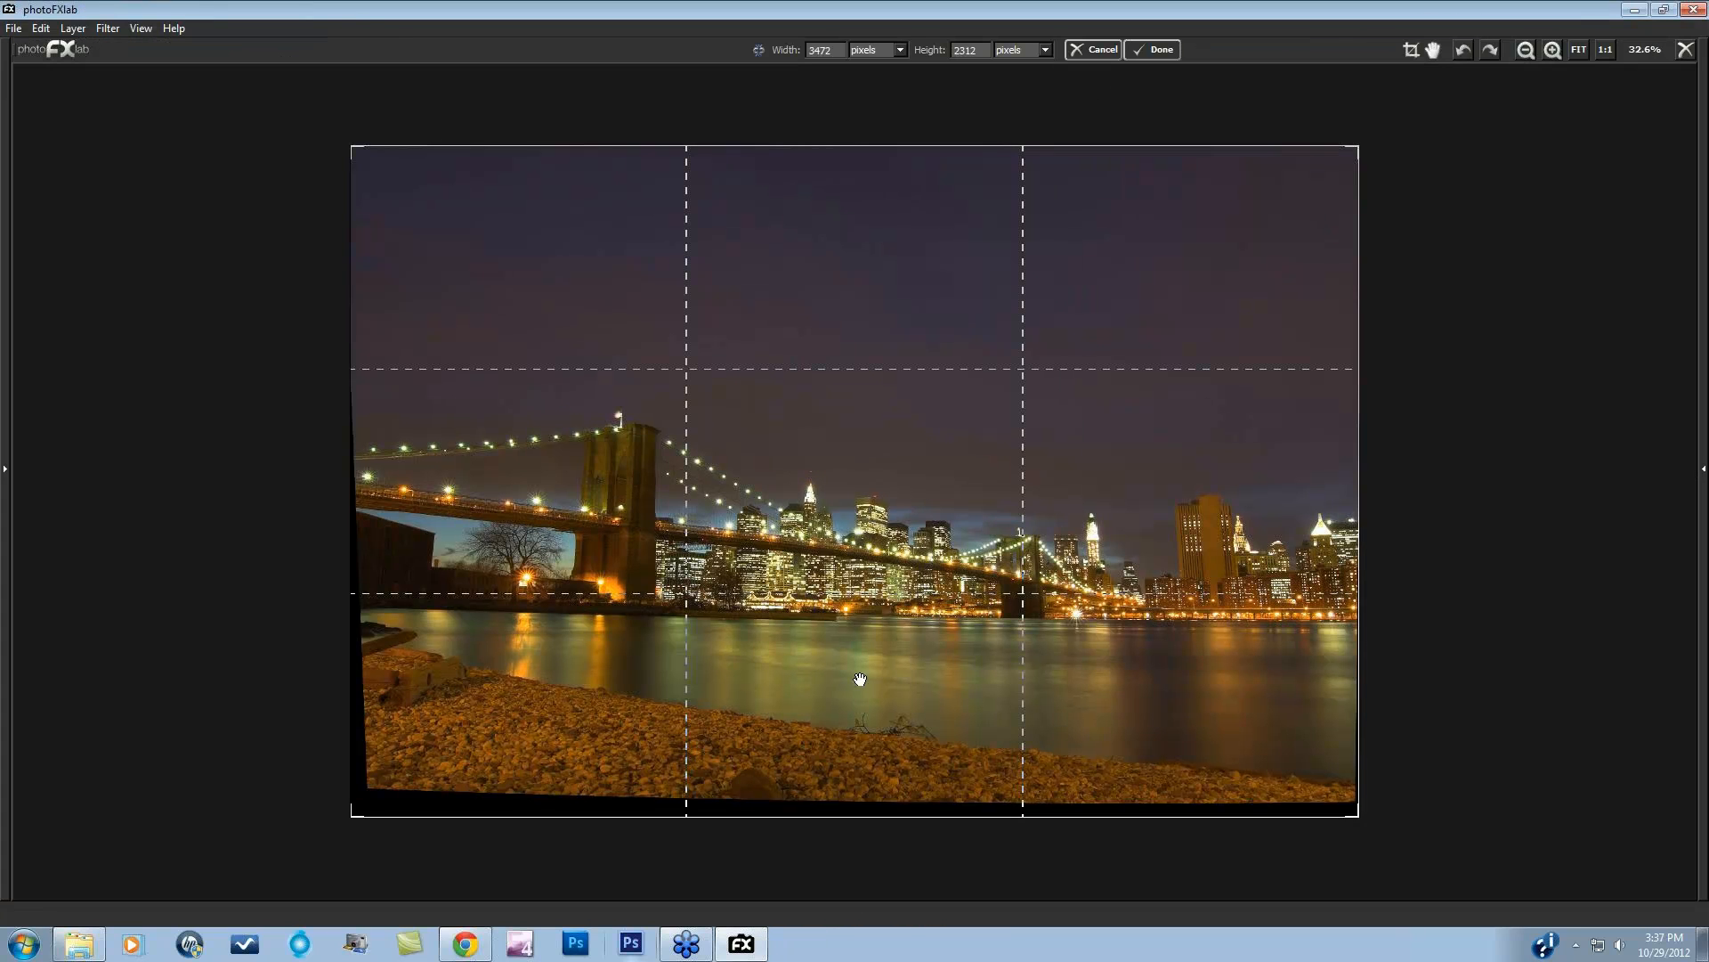
drag(352, 538, 452, 538)
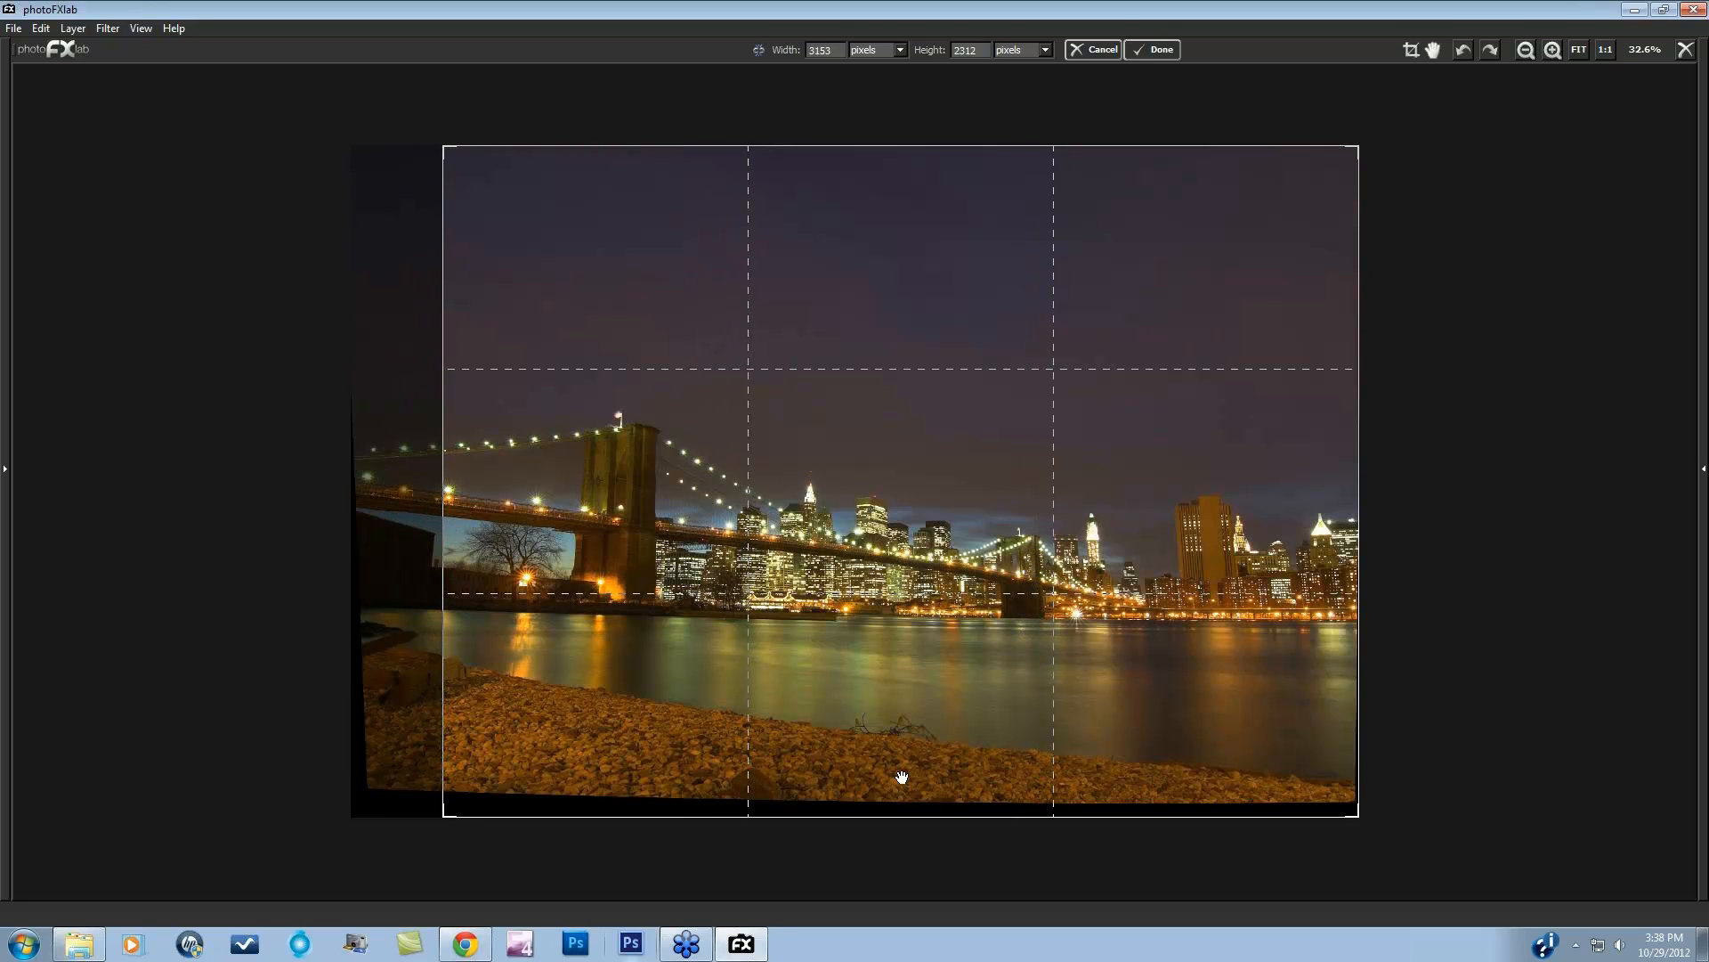
mouse_move(904, 815)
mouse_down()
mouse_move(905, 758)
mouse_move(909, 783)
mouse_up()
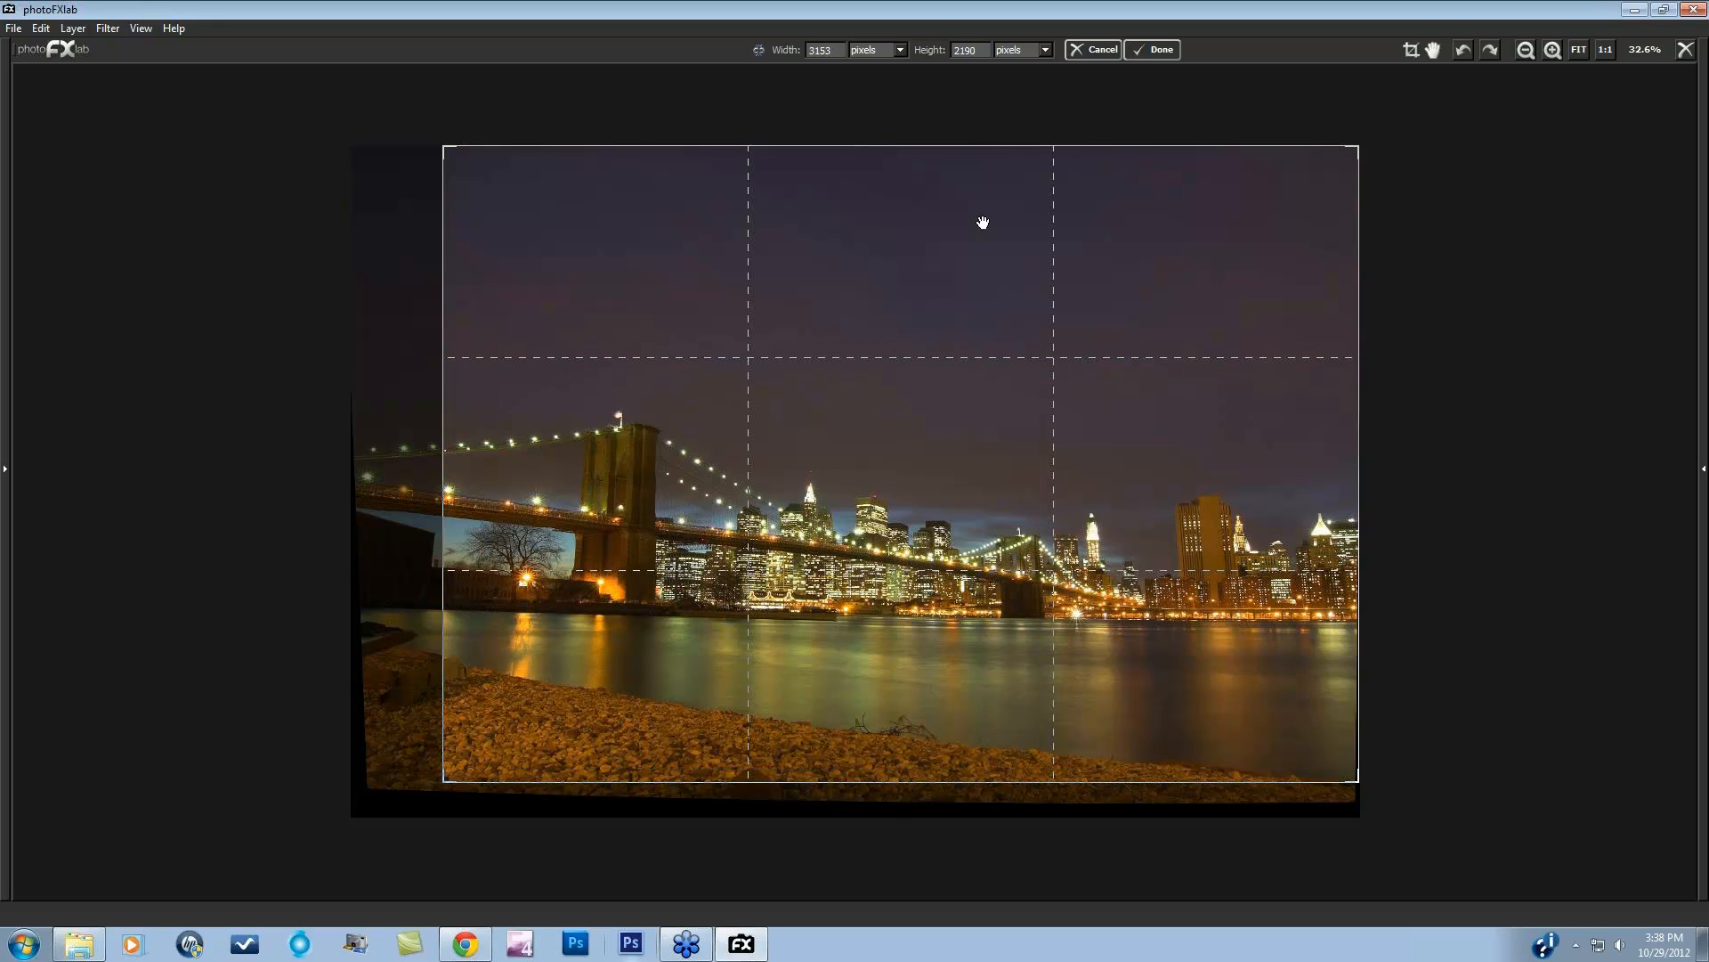
drag(958, 146, 963, 240)
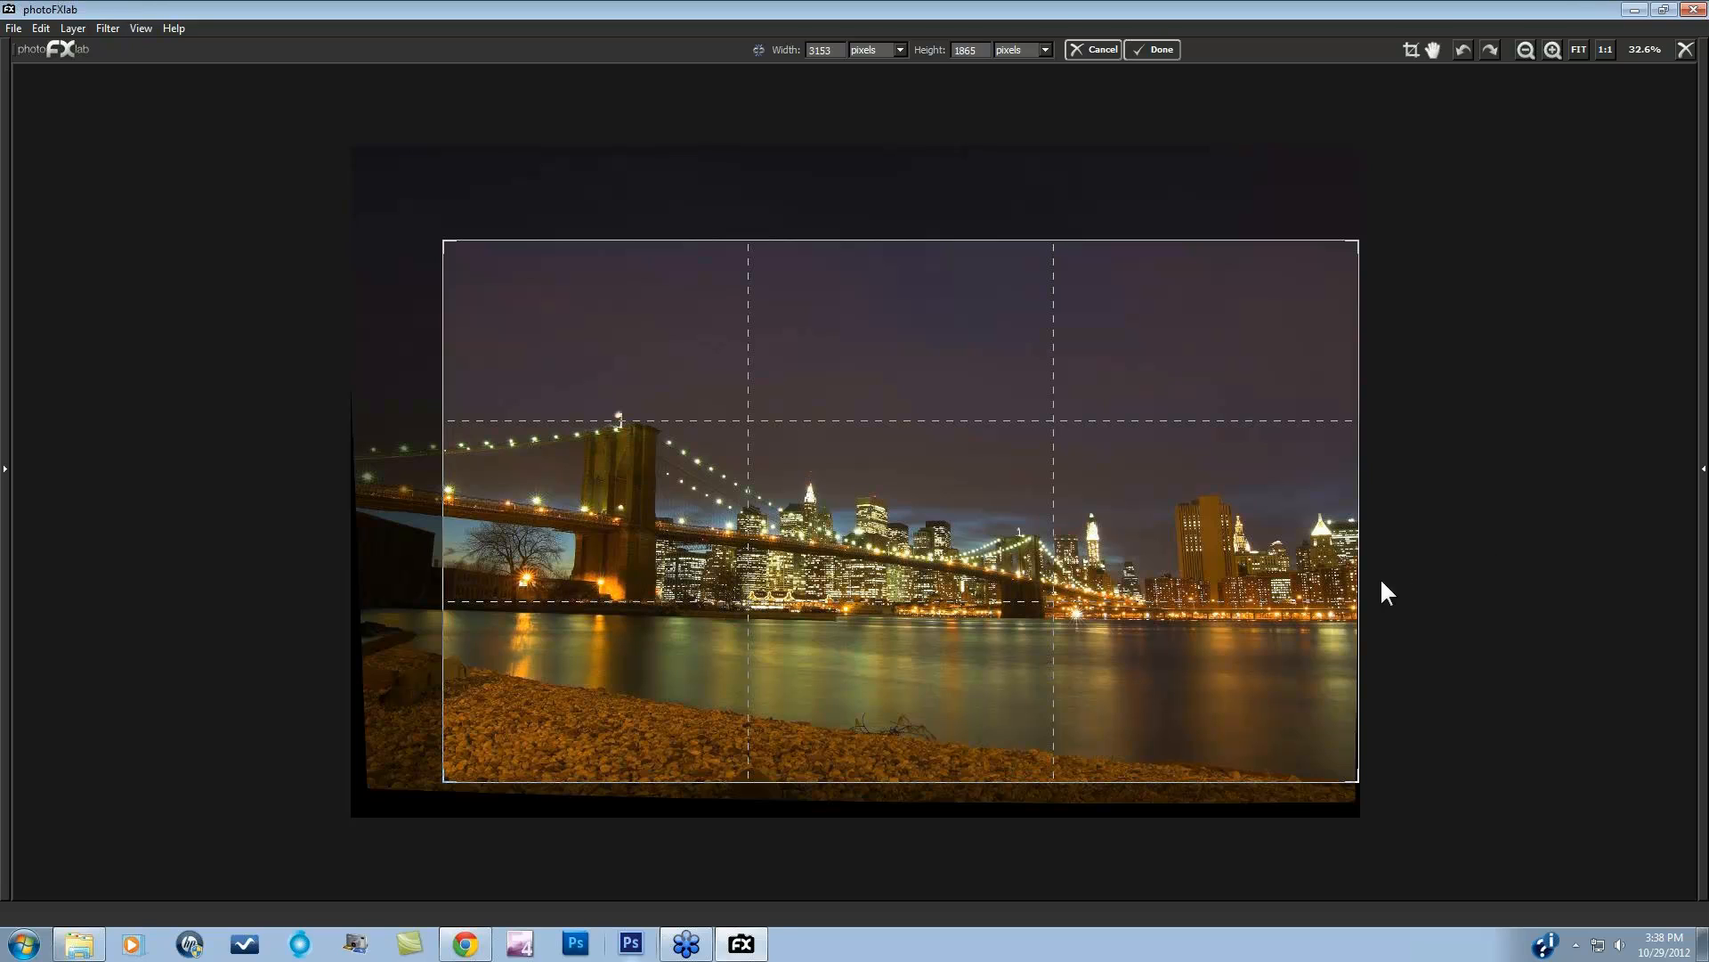
drag(1360, 575, 1180, 595)
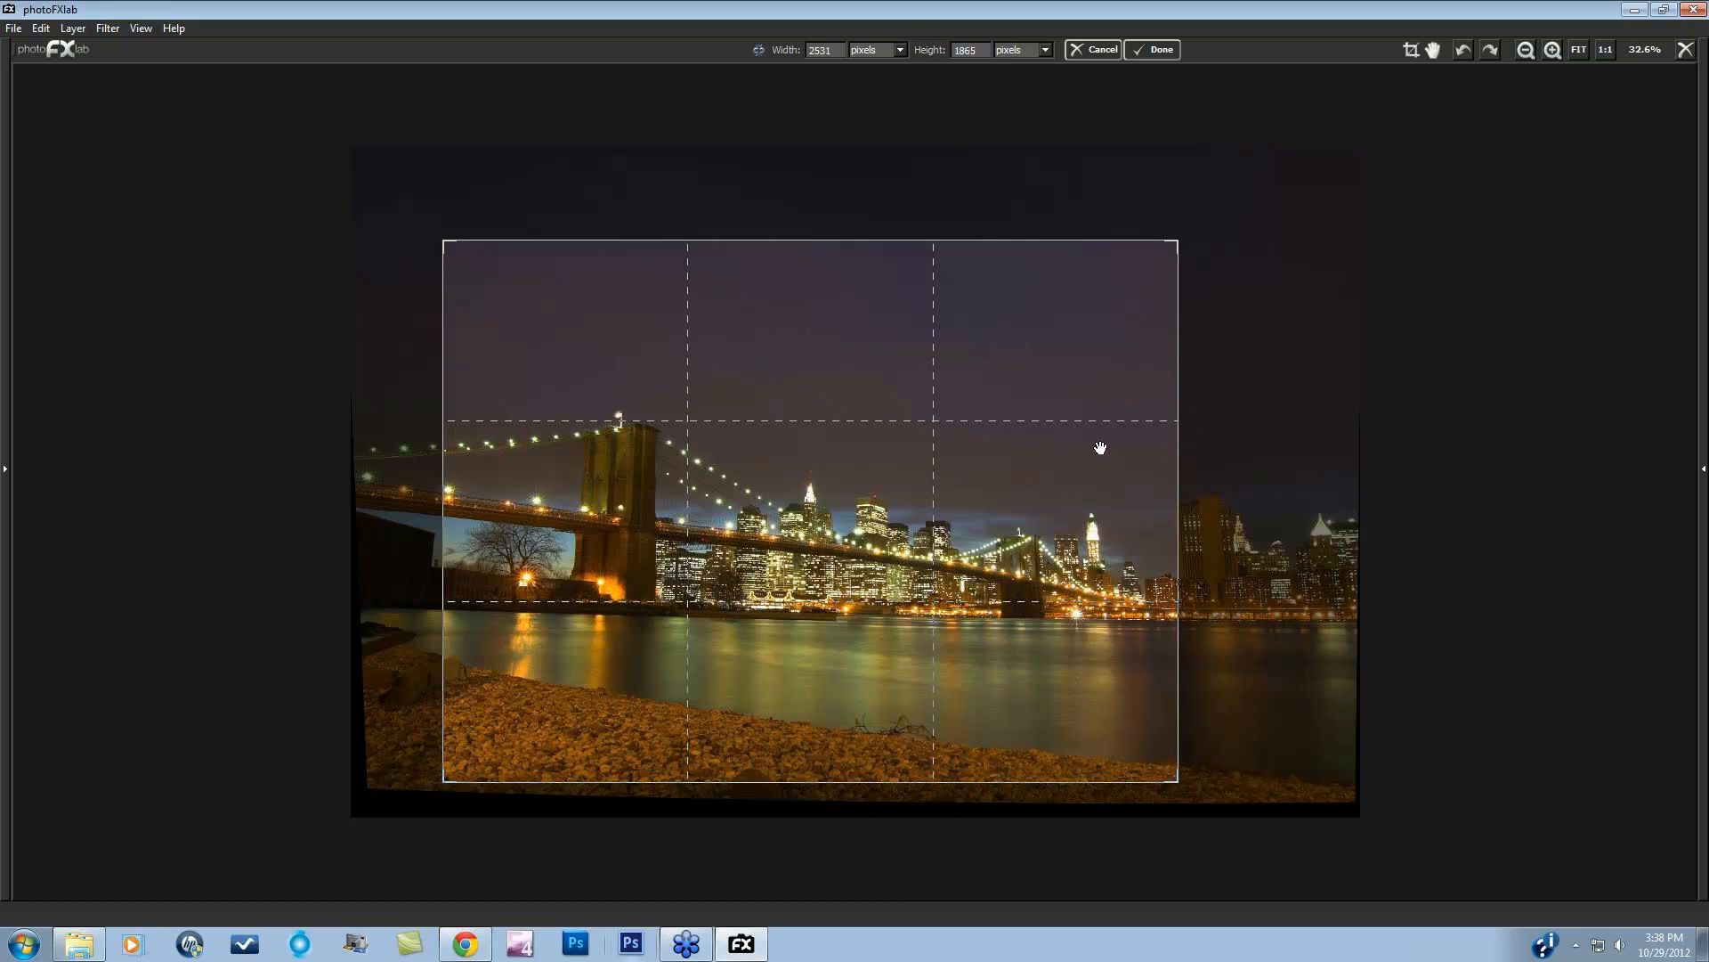
click(1158, 40)
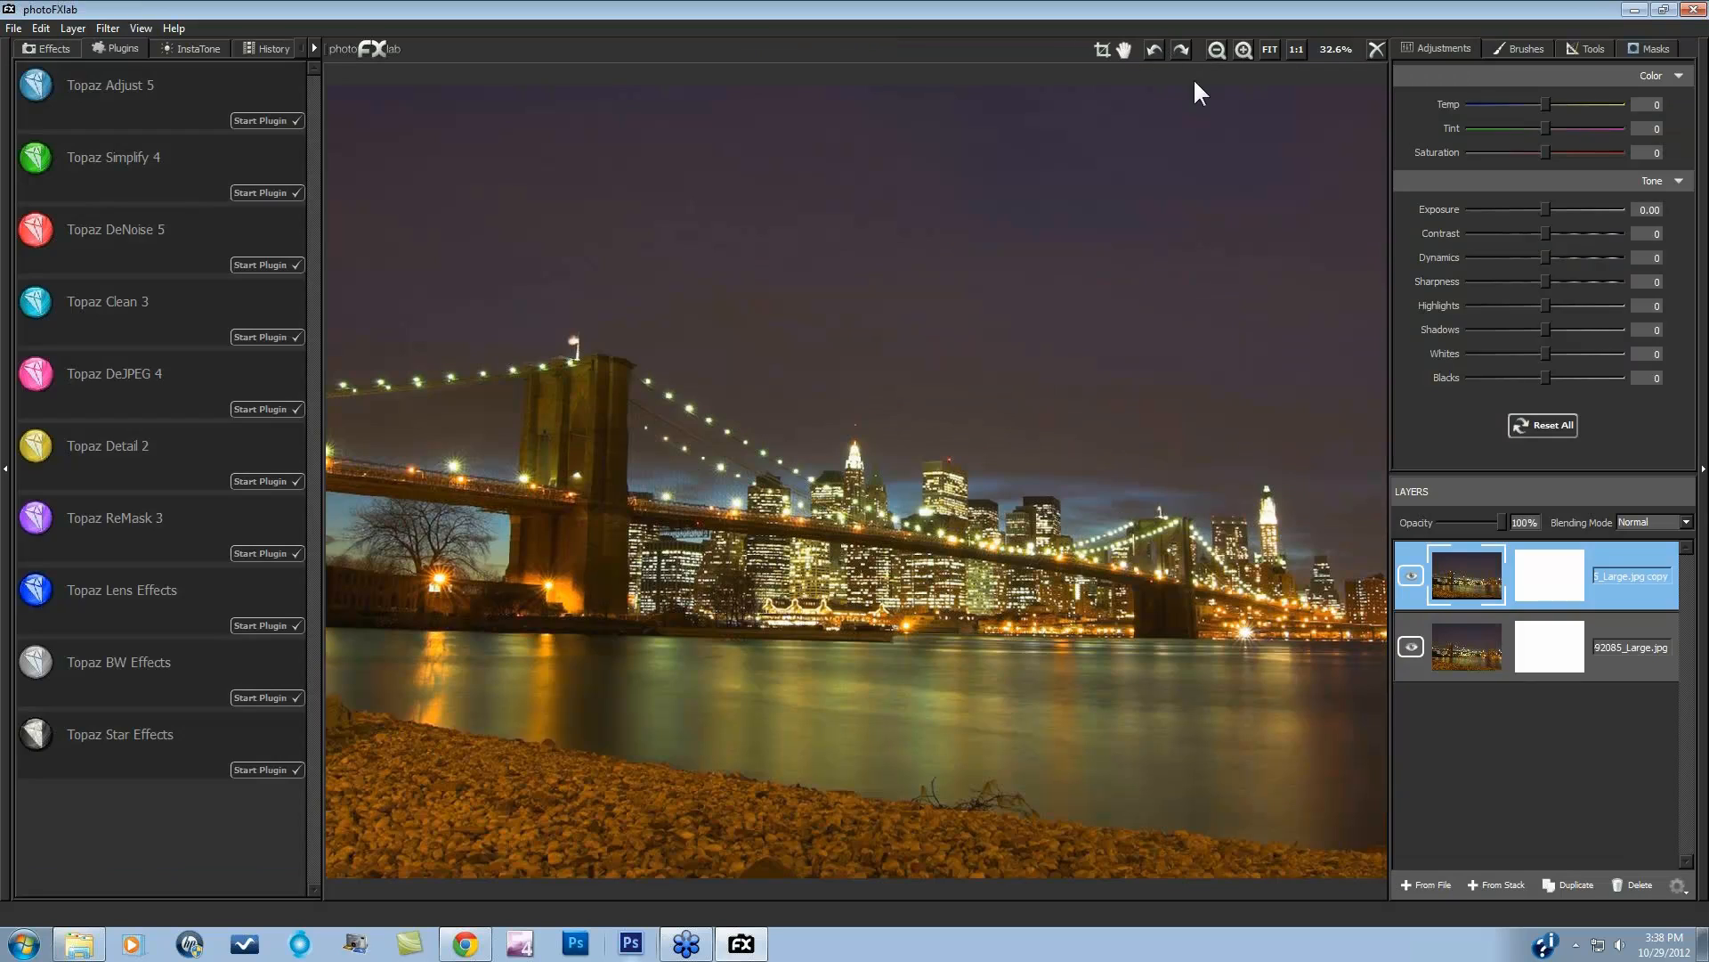
Step: Stamp the layer stack into a new layer and set its Temp to -5 and Tint to -1
click(1271, 50)
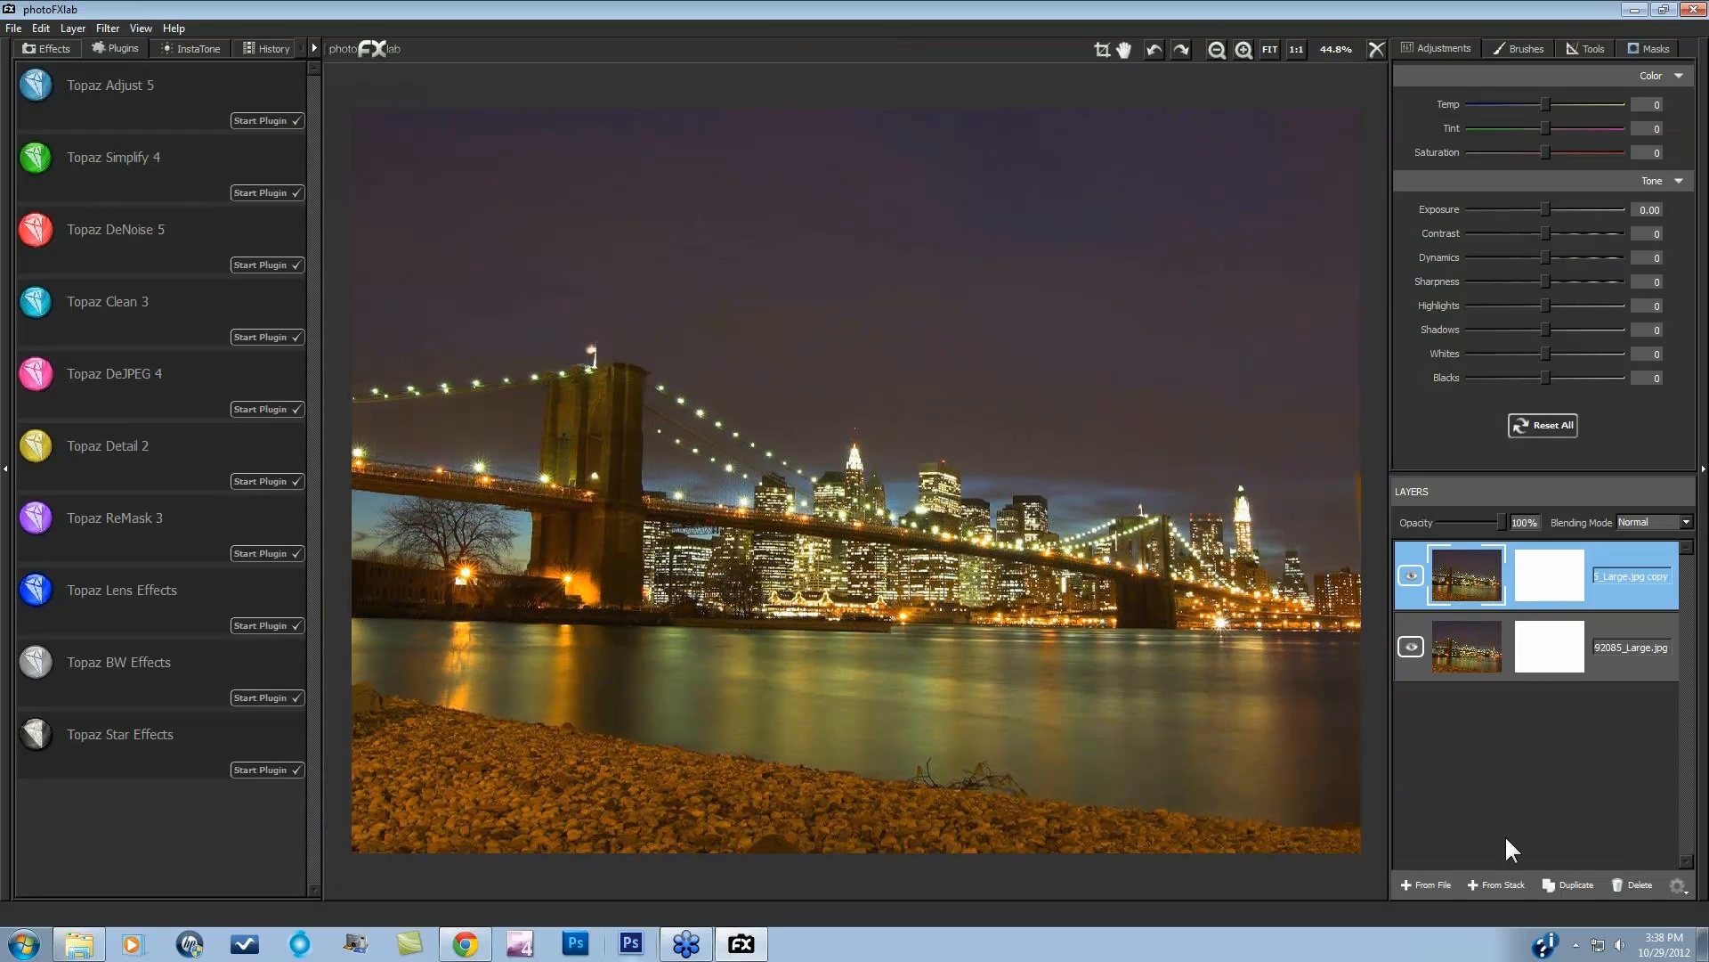
click(1506, 884)
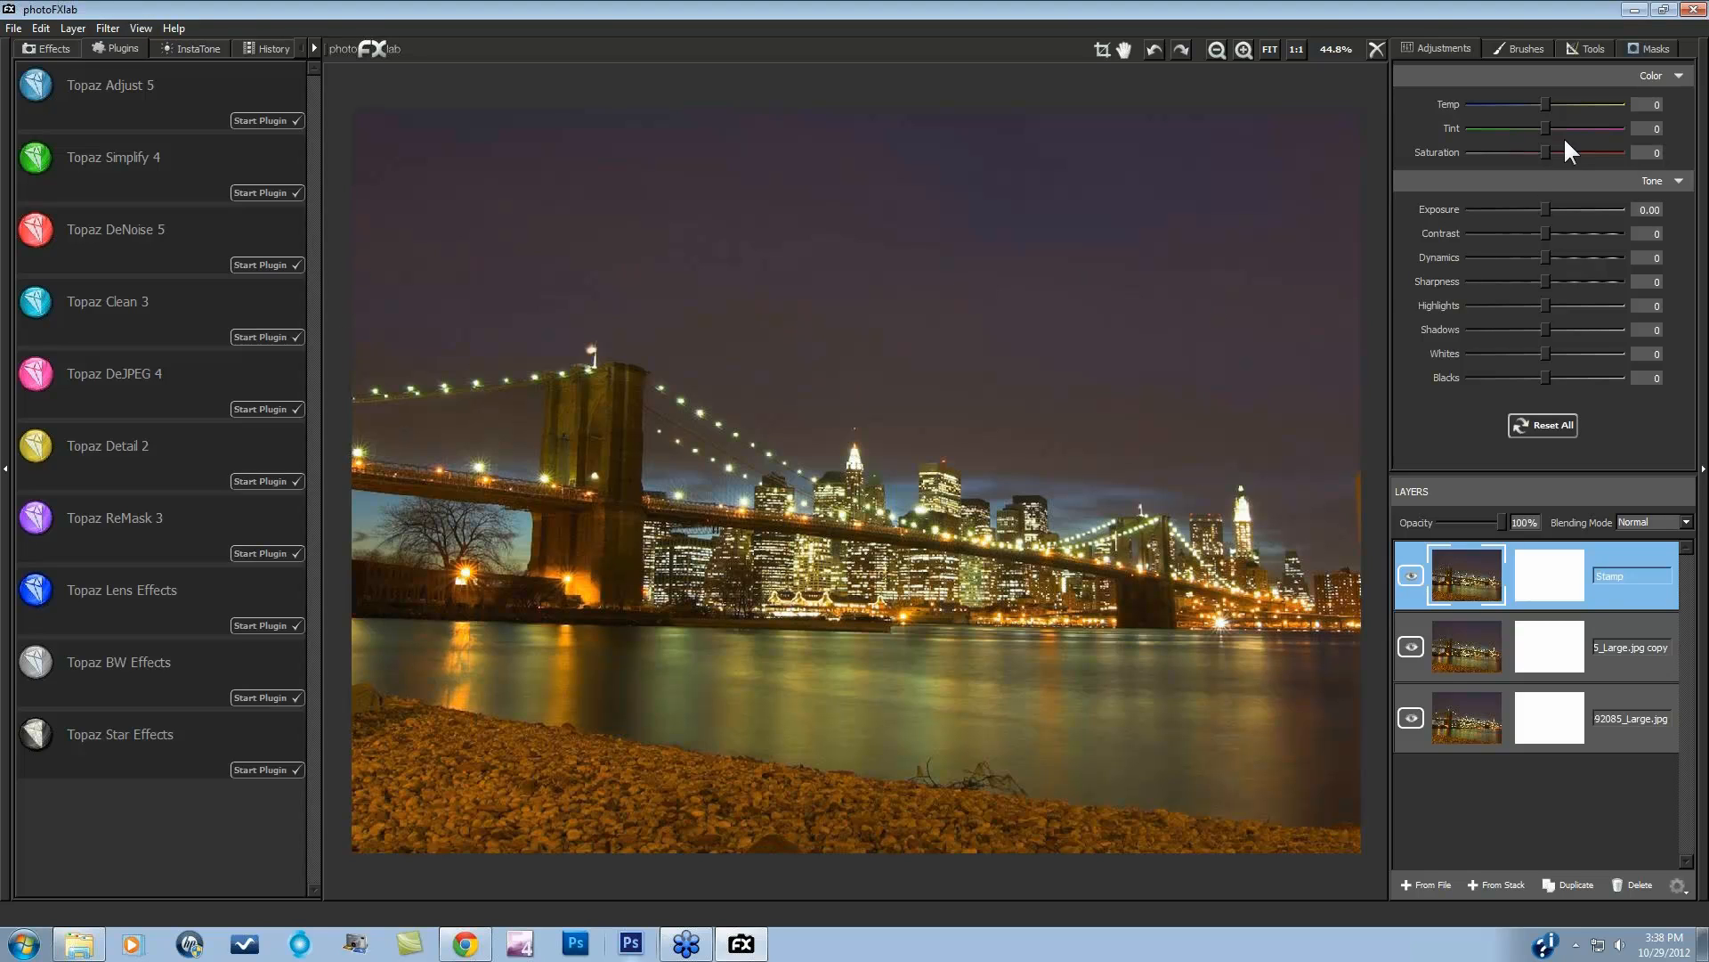
drag(1546, 104, 1543, 104)
click(1547, 128)
Step: Create another merged layer from the stack and open it in Topaz Adjust 5
click(1504, 886)
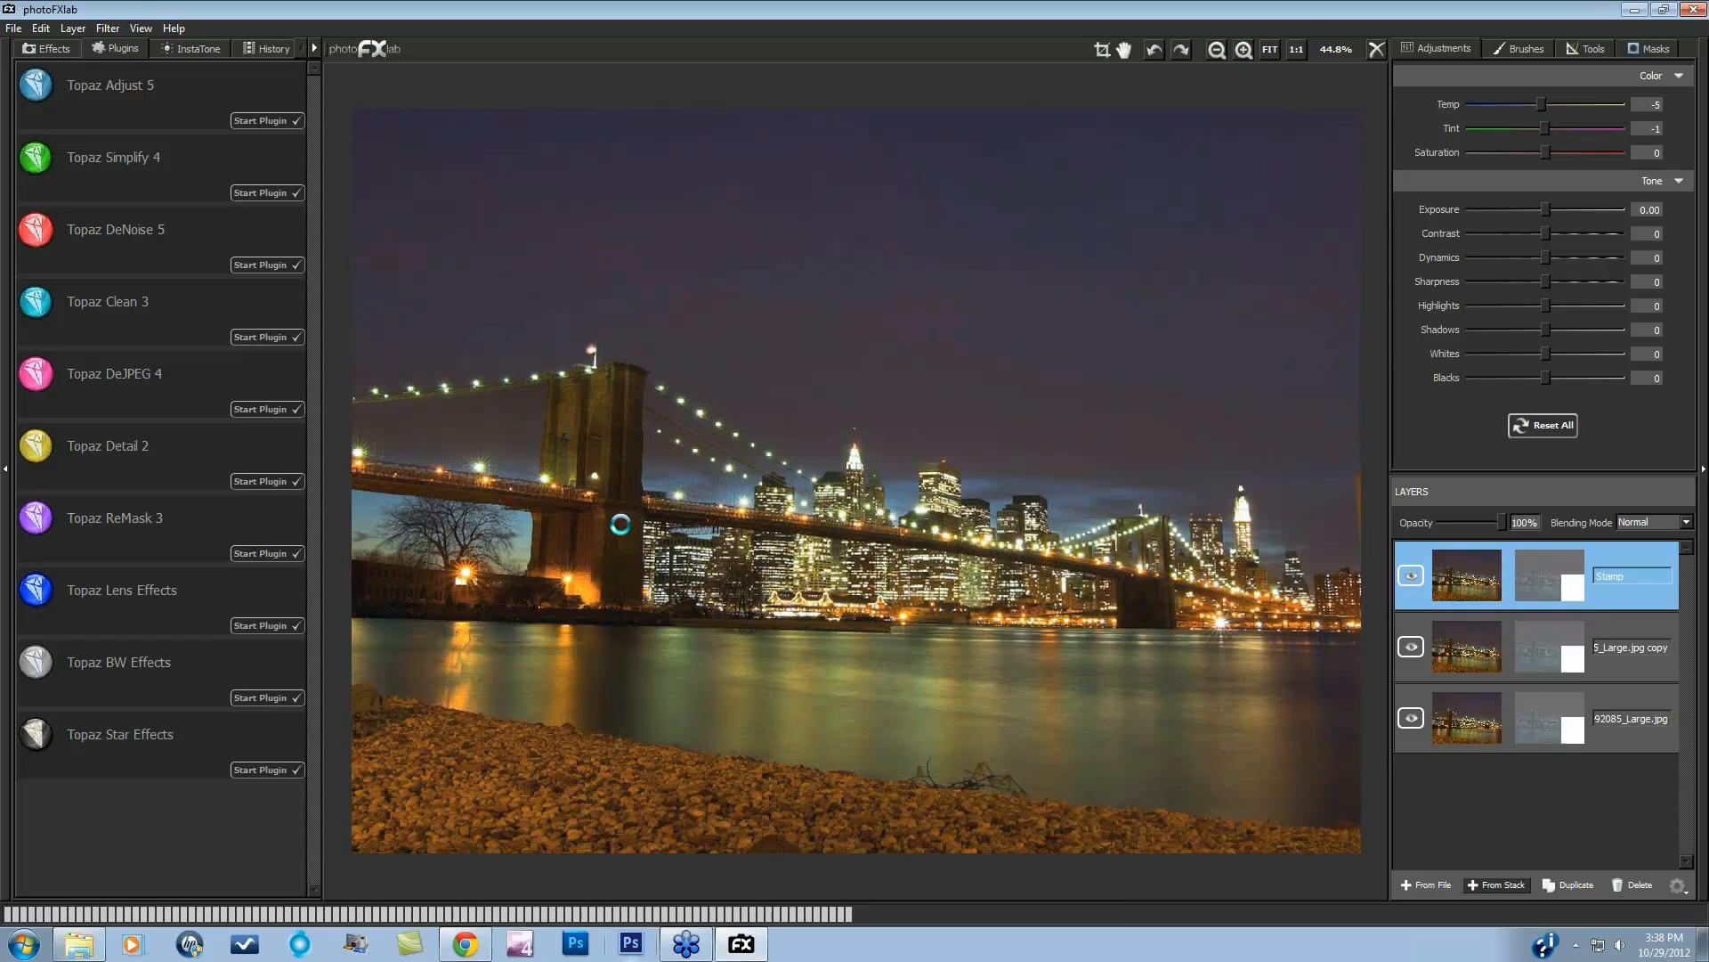
click(268, 125)
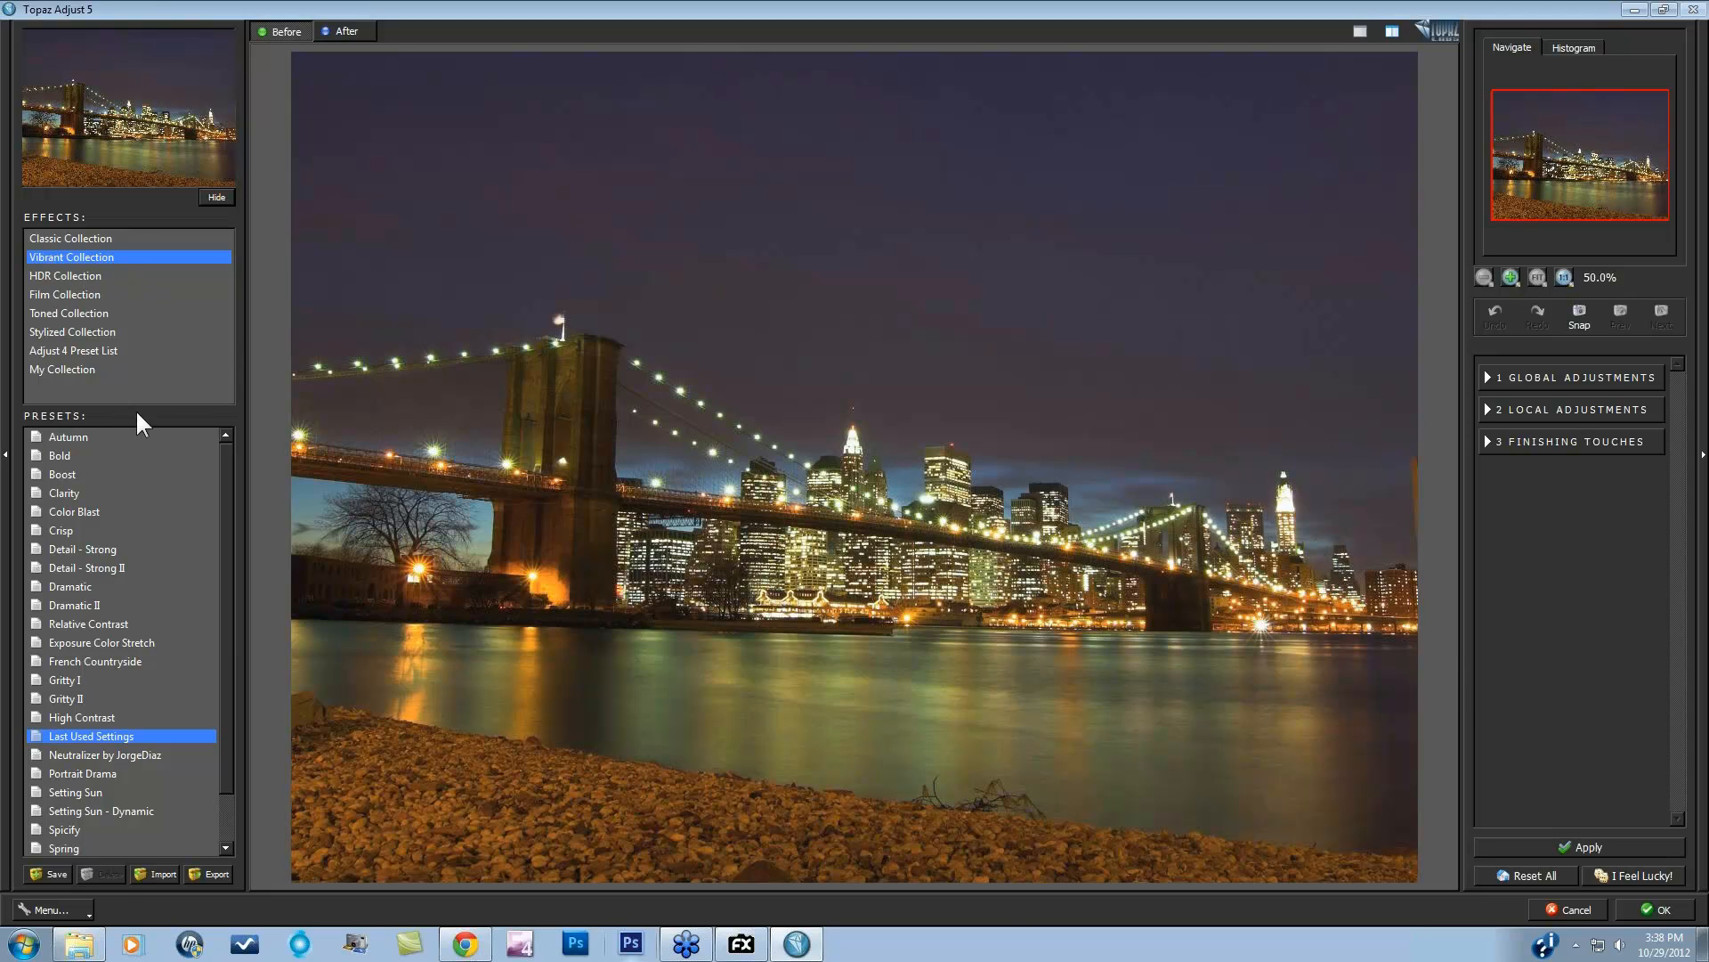
click(140, 436)
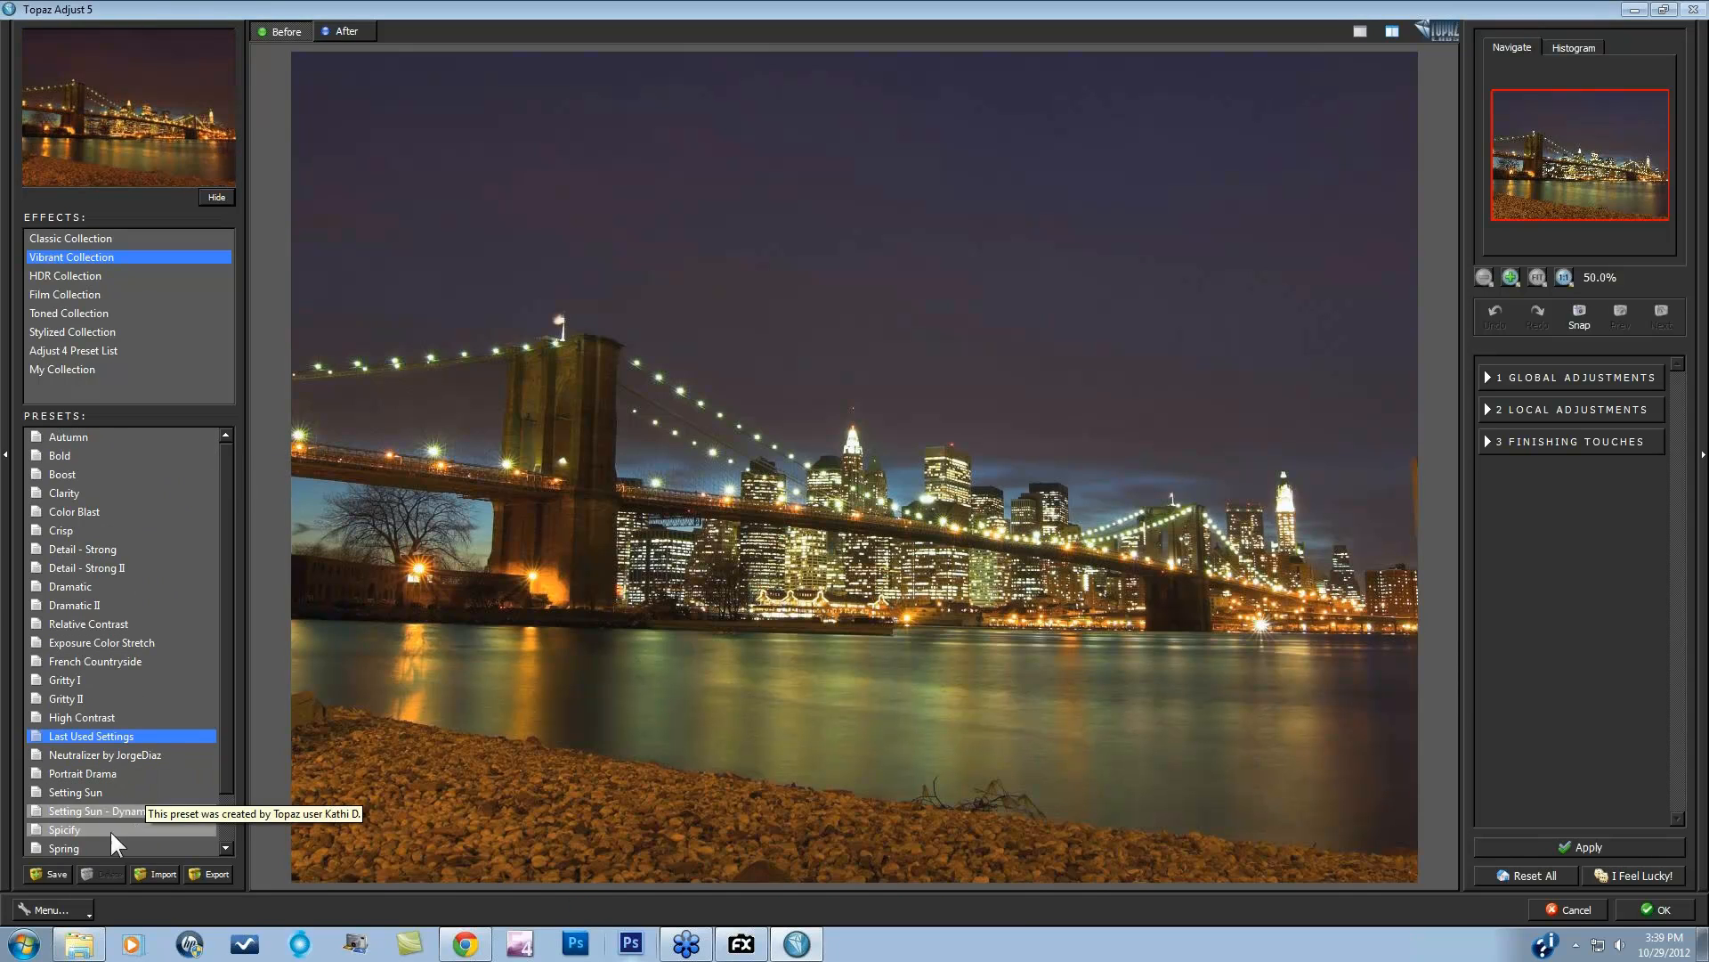
Step: Try the Vibrant Collection's Spicify preset with Process Details Independently enabled, comparing it with the original image
click(64, 830)
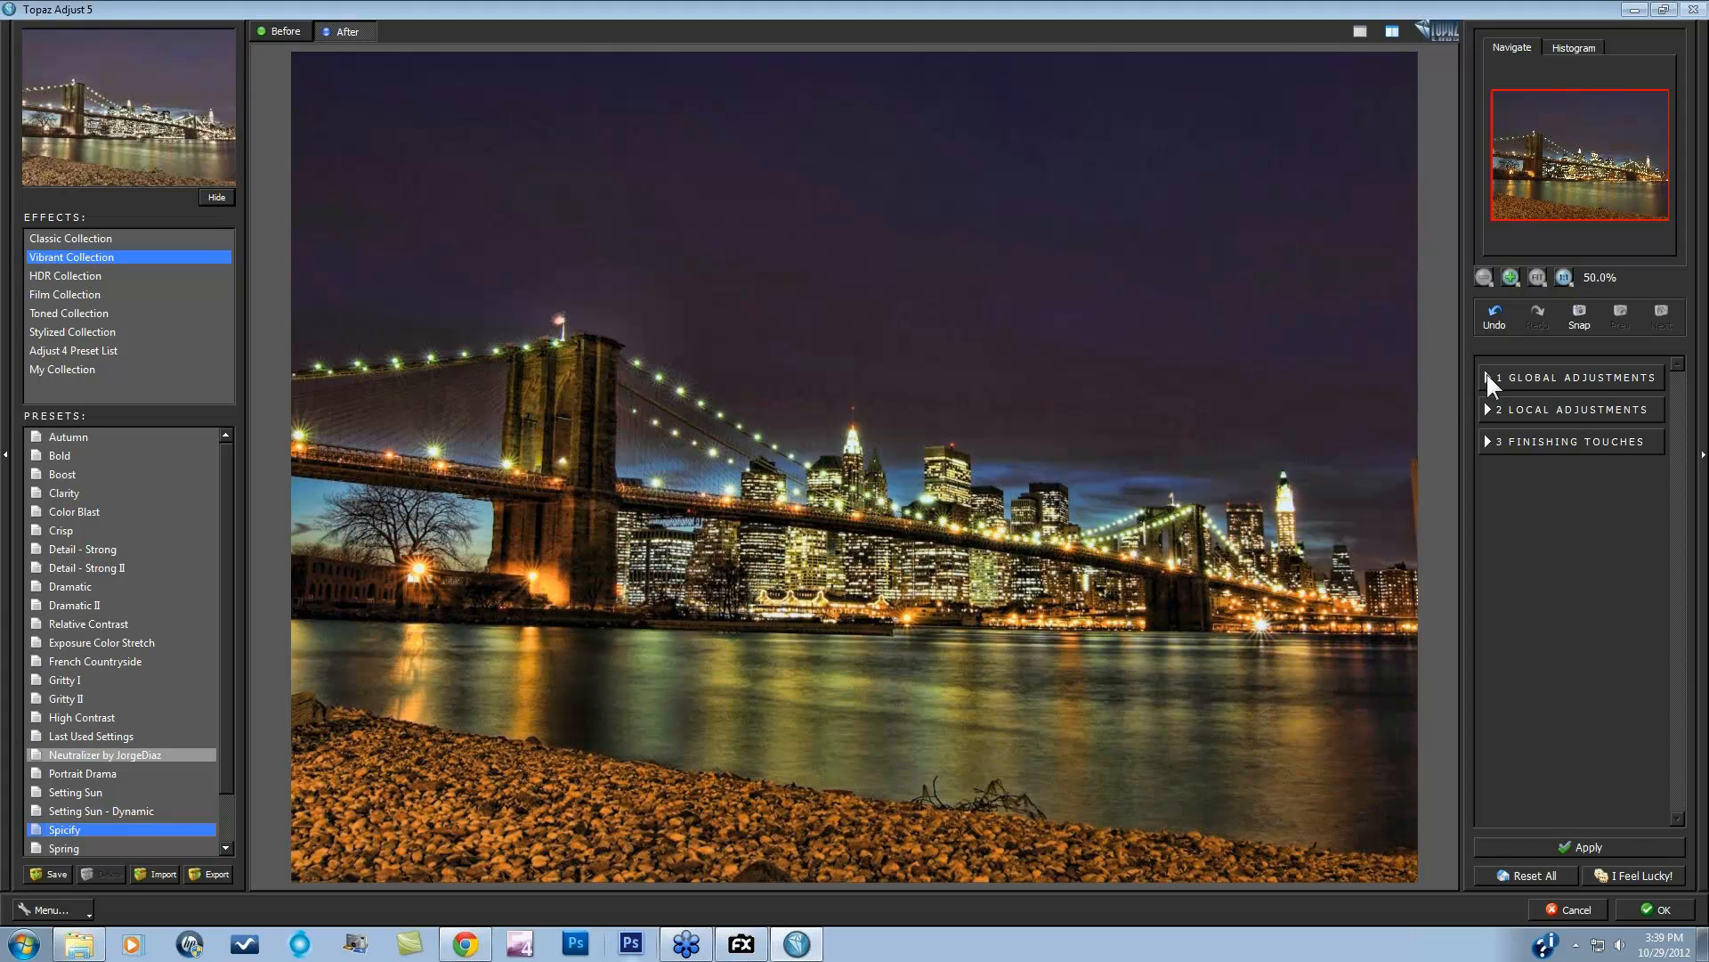
click(1487, 378)
click(1503, 429)
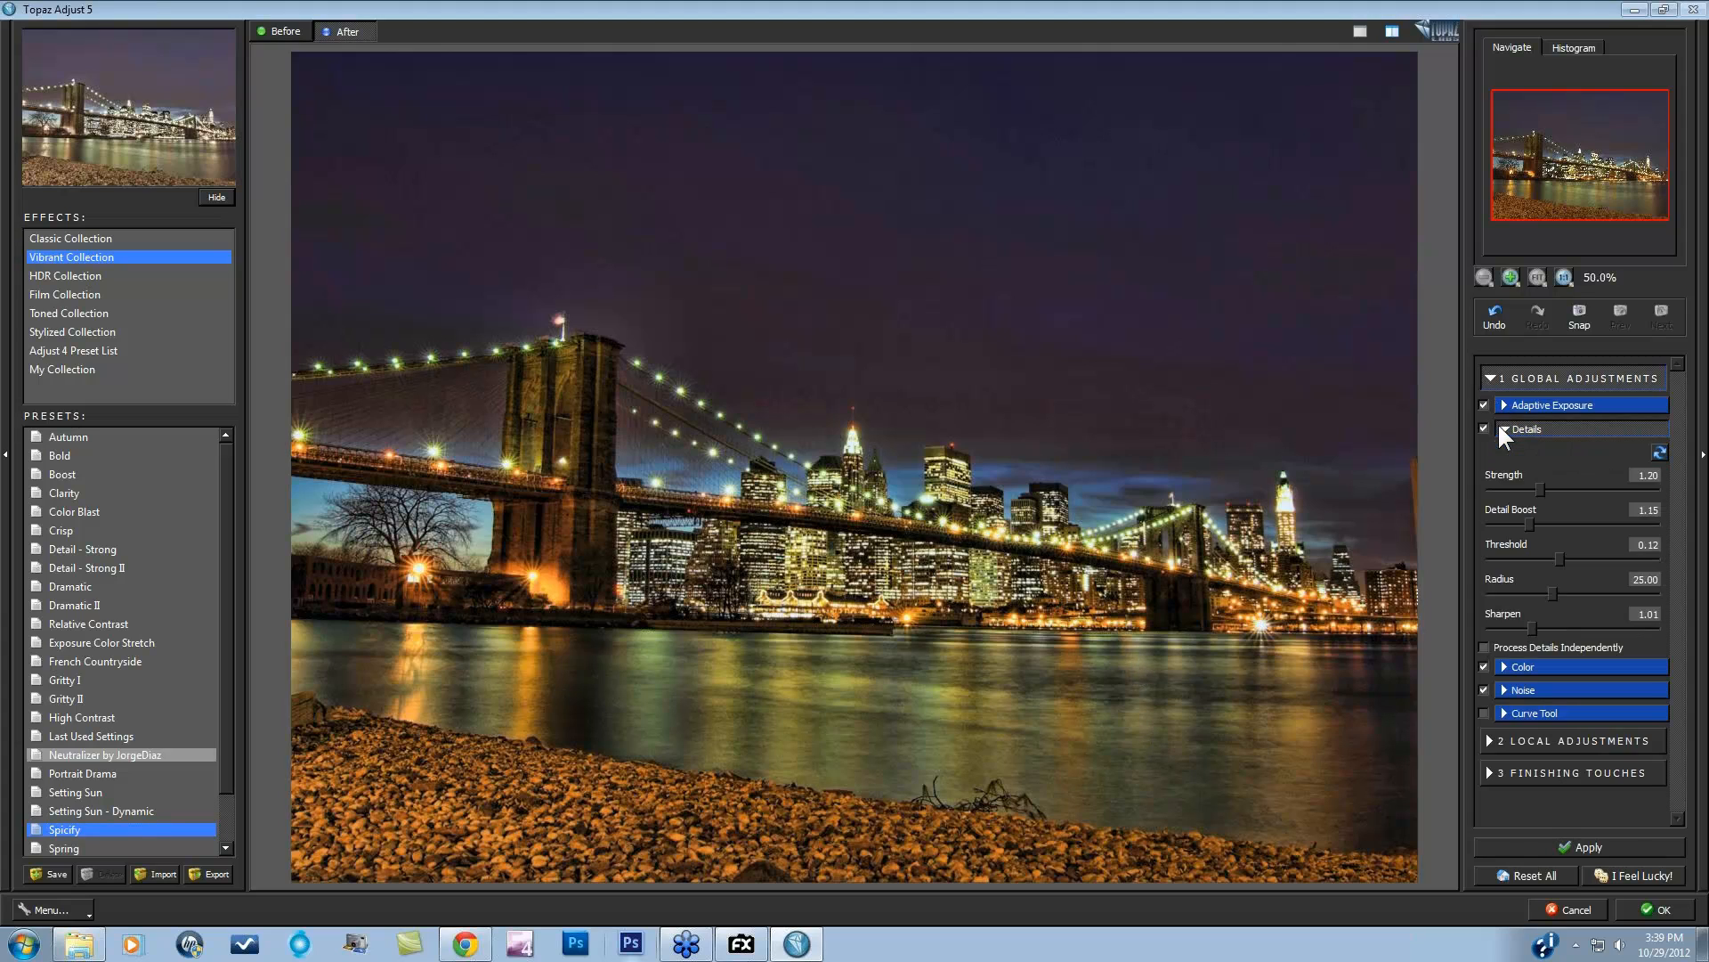
click(1484, 644)
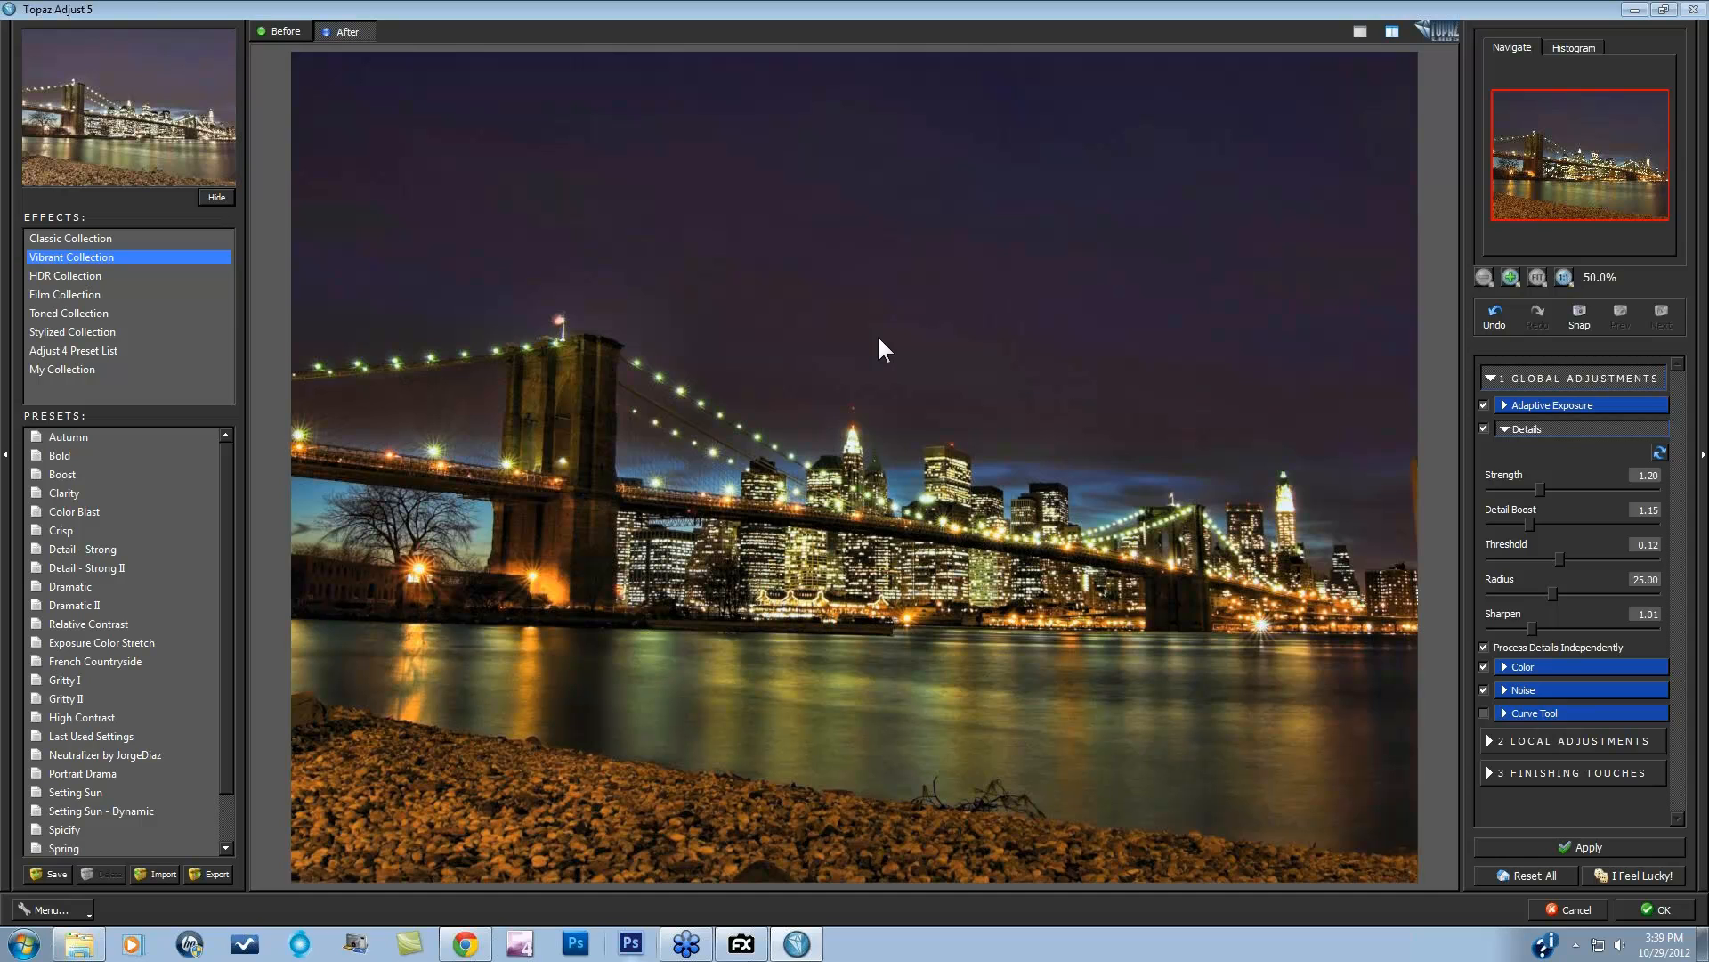
click(1004, 631)
click(1003, 632)
Step: Try the Gritty I preset, switch to Gritty II, and compare it with the original image
click(82, 675)
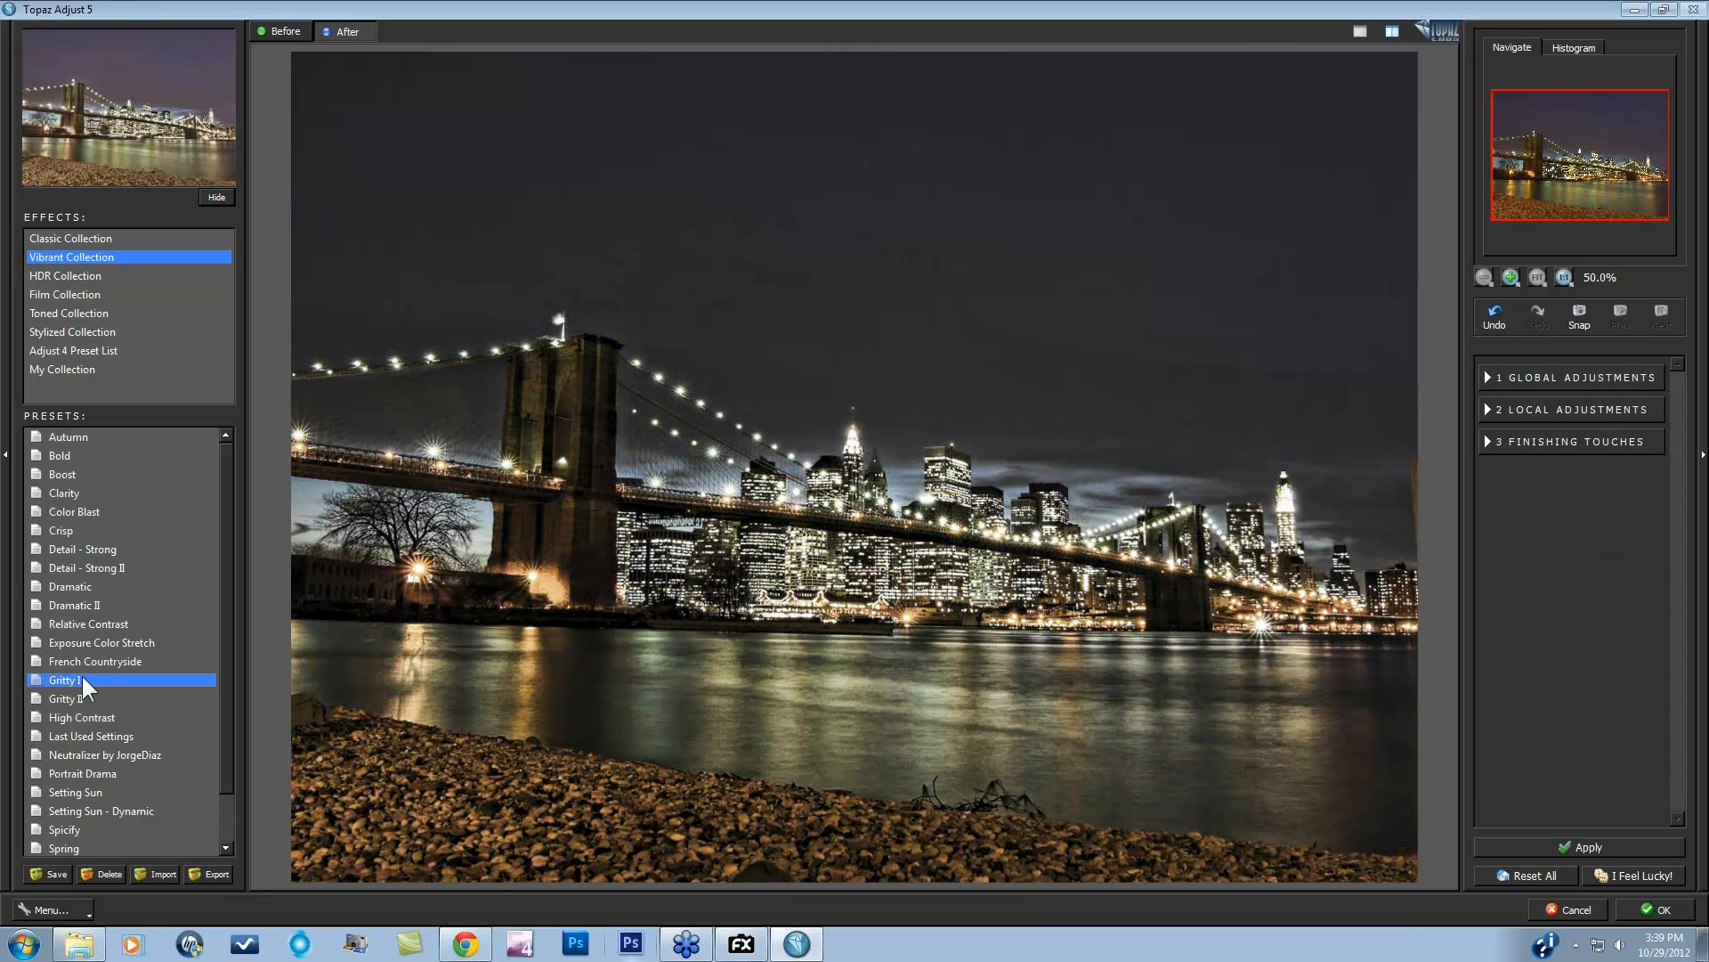
click(72, 696)
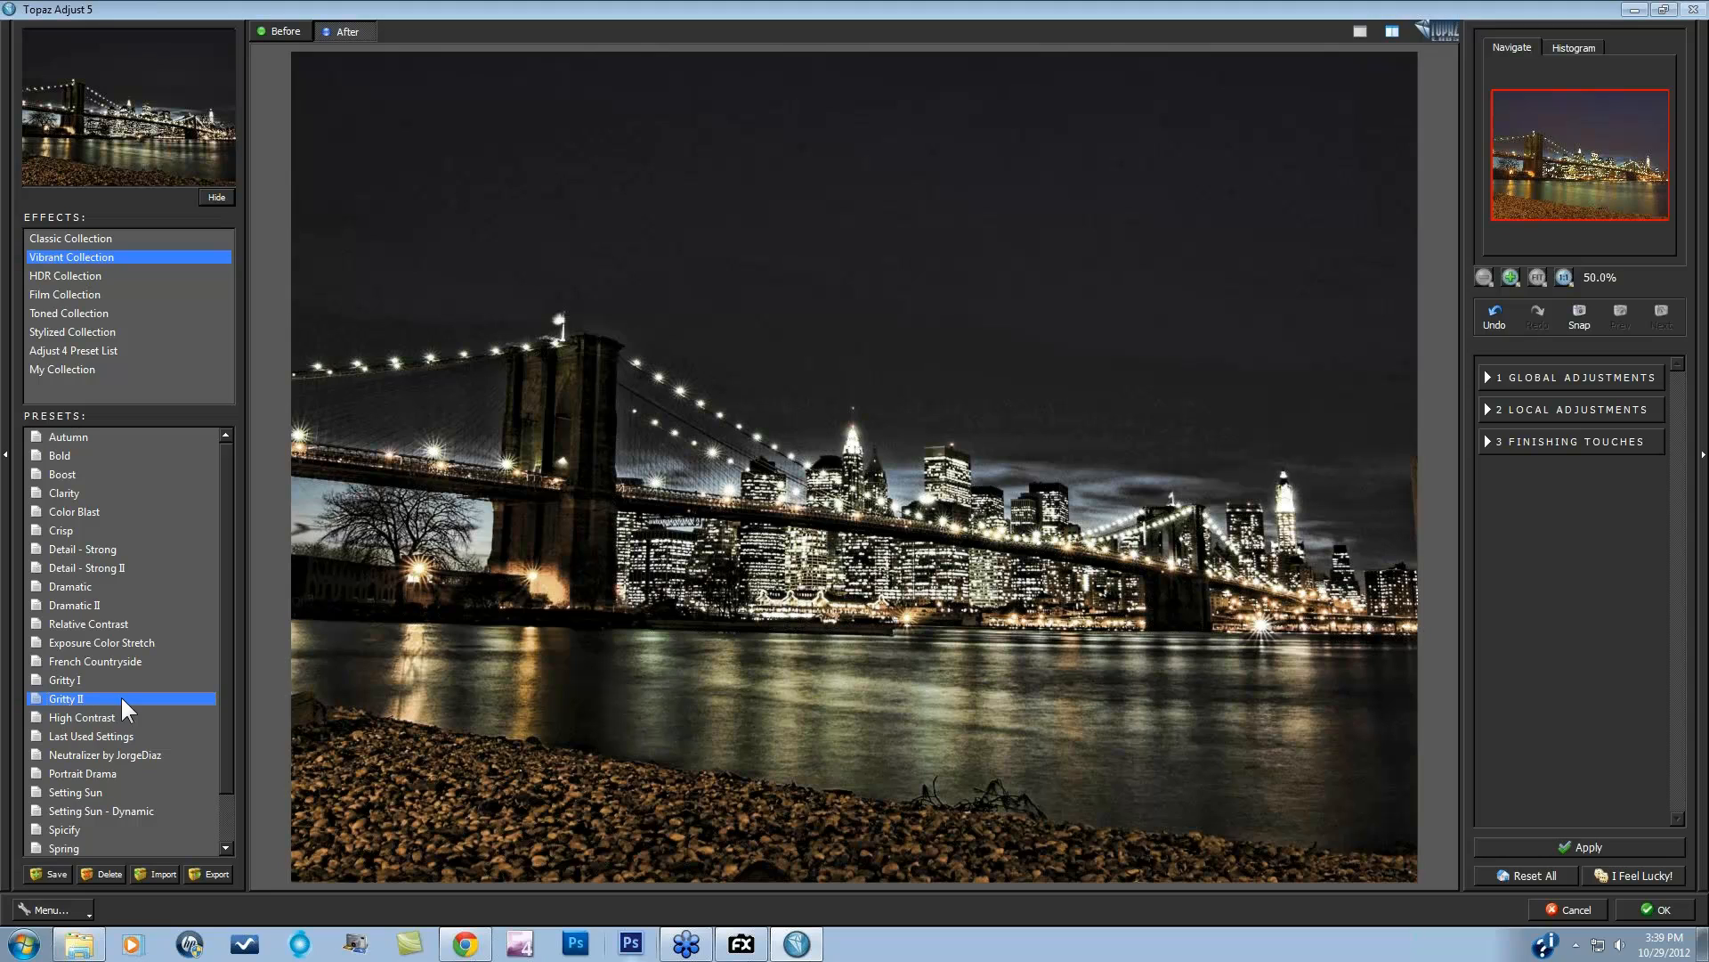
click(977, 654)
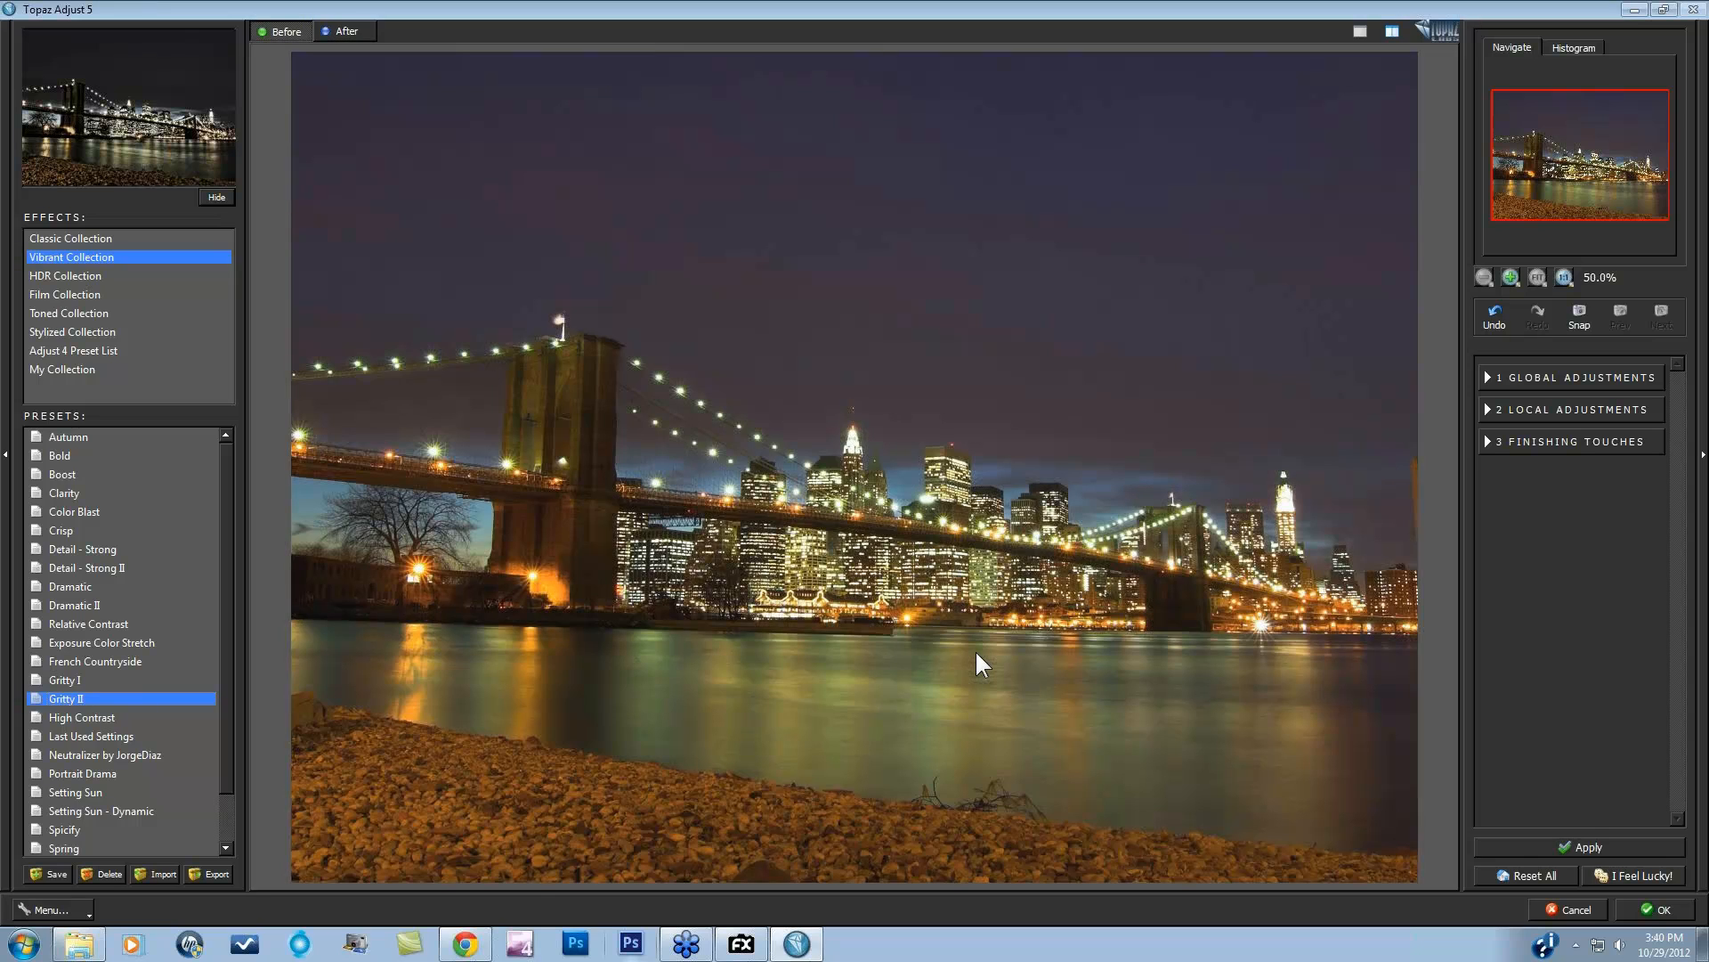
click(976, 654)
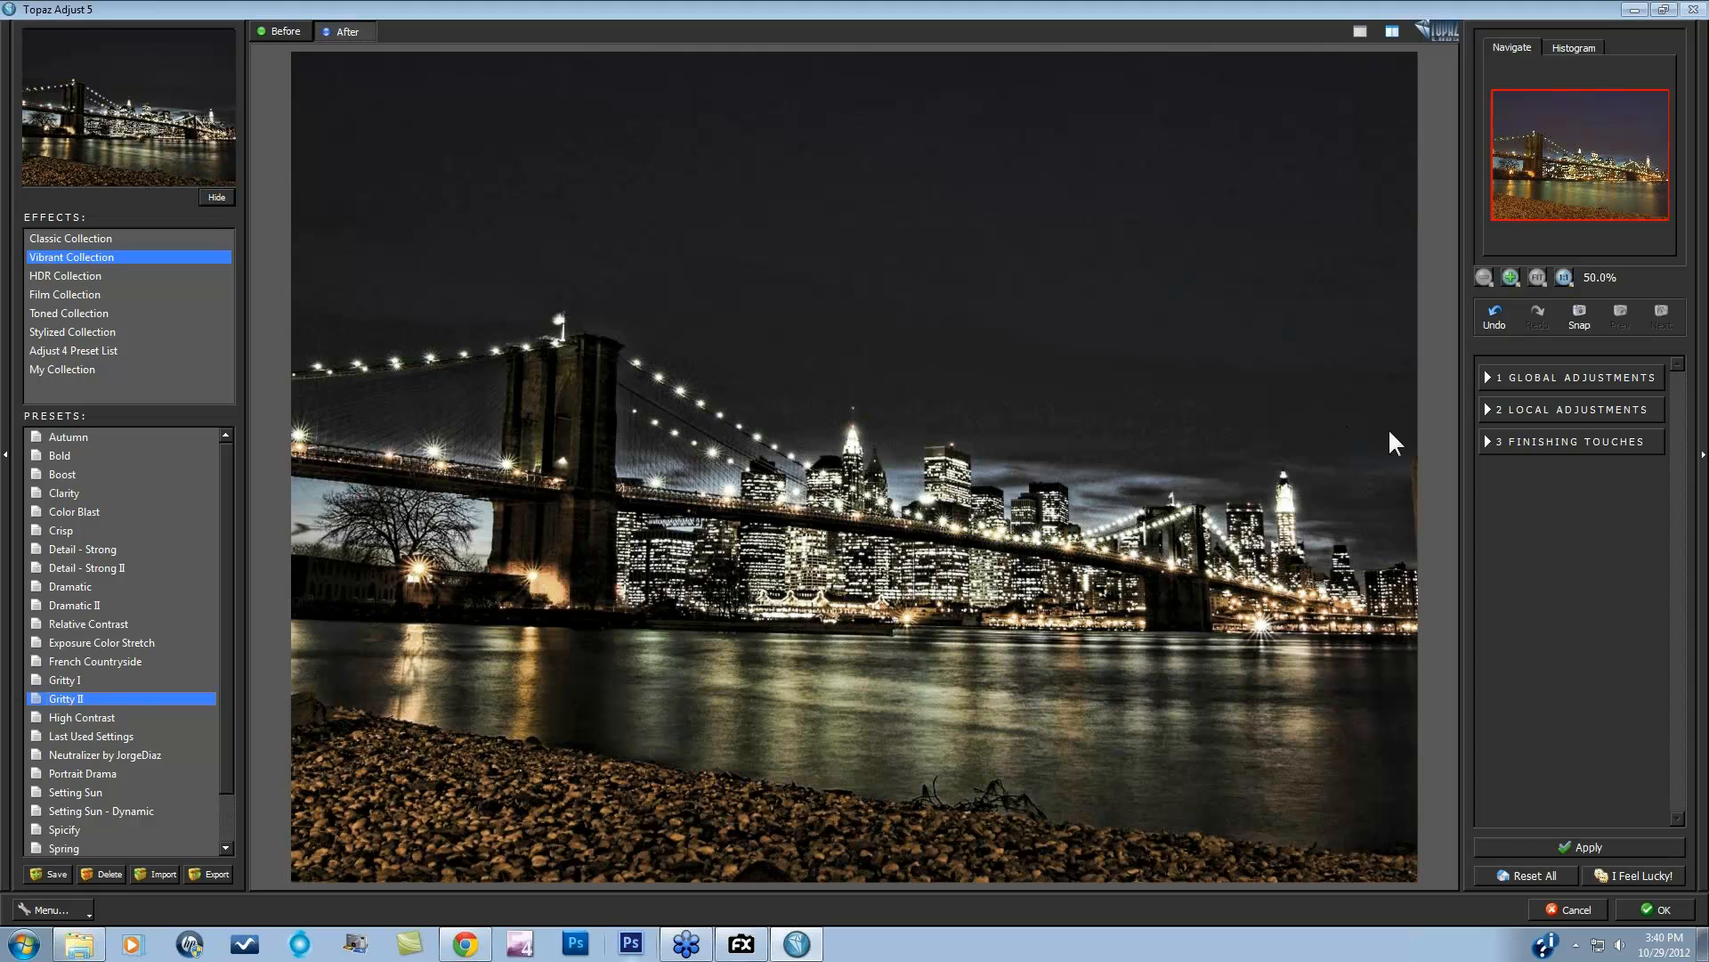
Step: Enable Process Details Independently in the global Details adjustments, set Detail Boost to 1.20, and compare with the original
click(1488, 372)
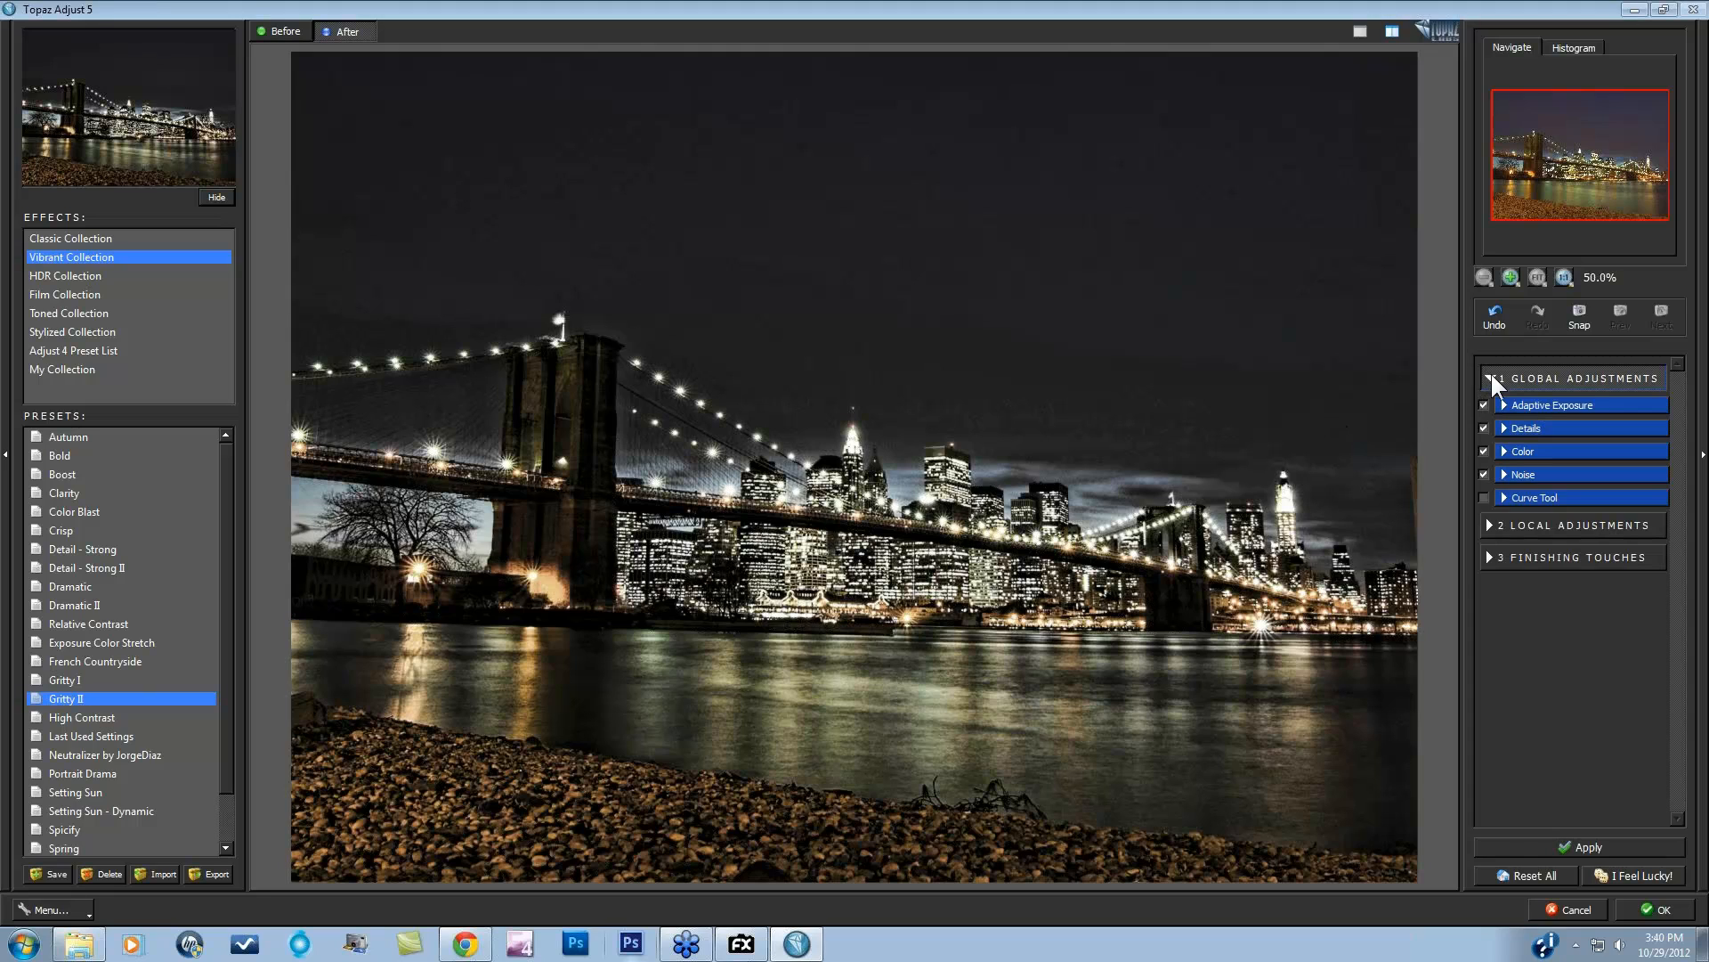
click(1503, 426)
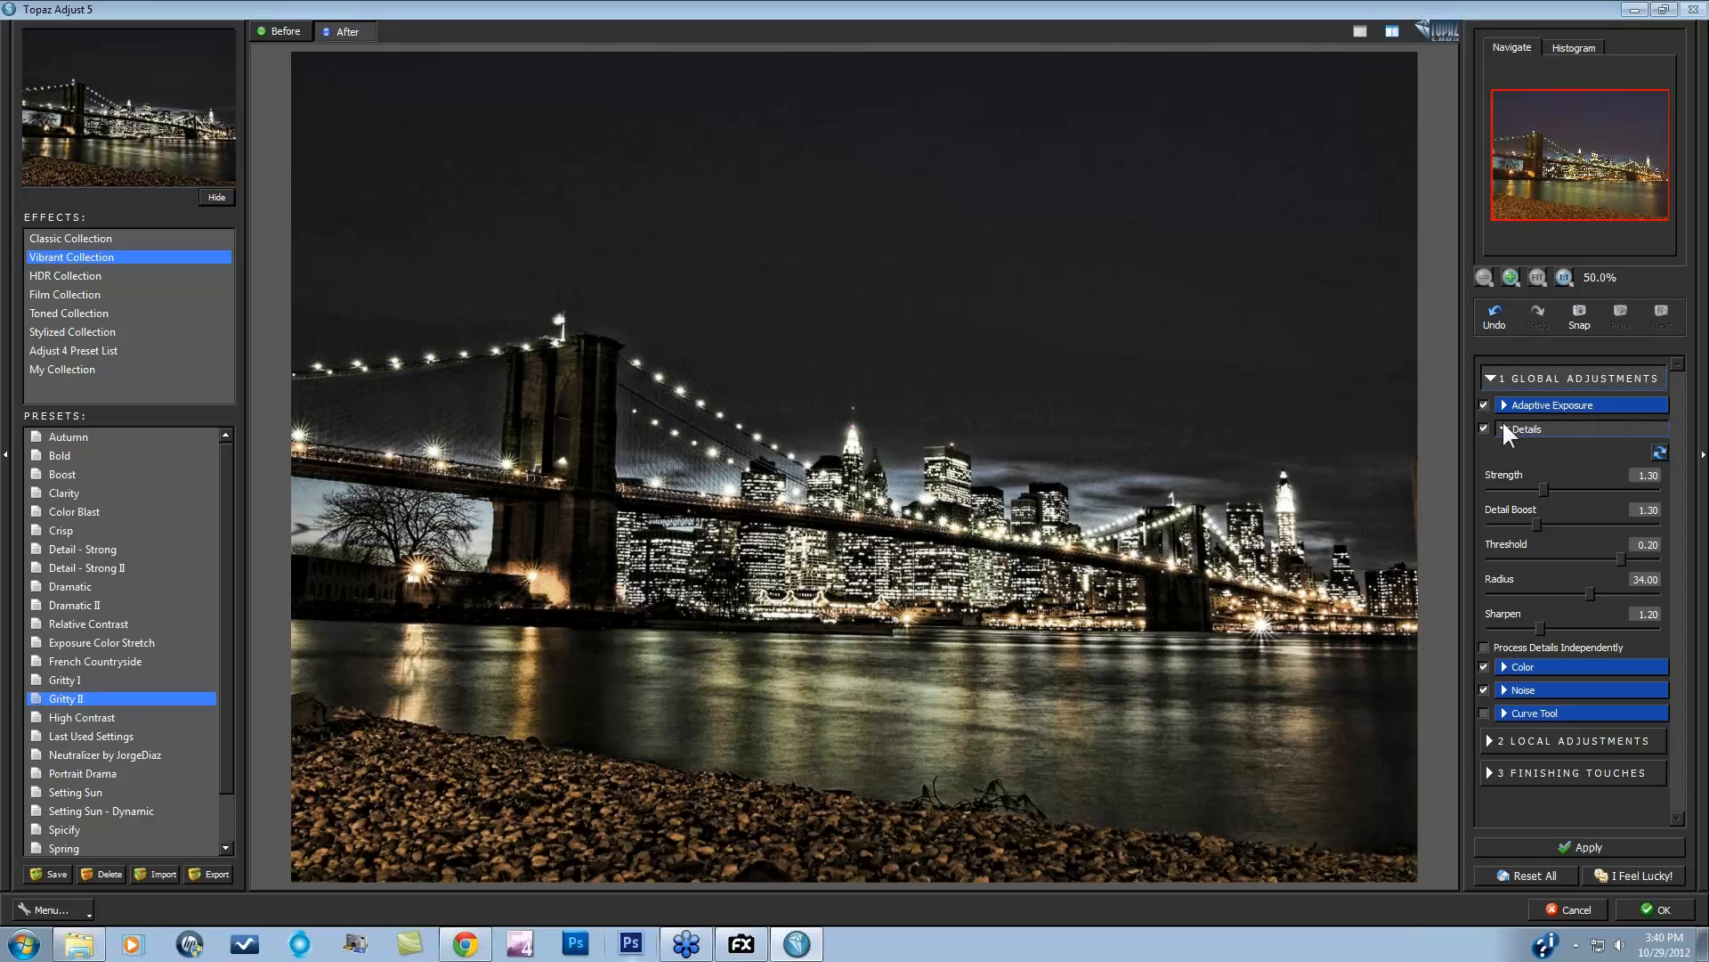
click(1479, 645)
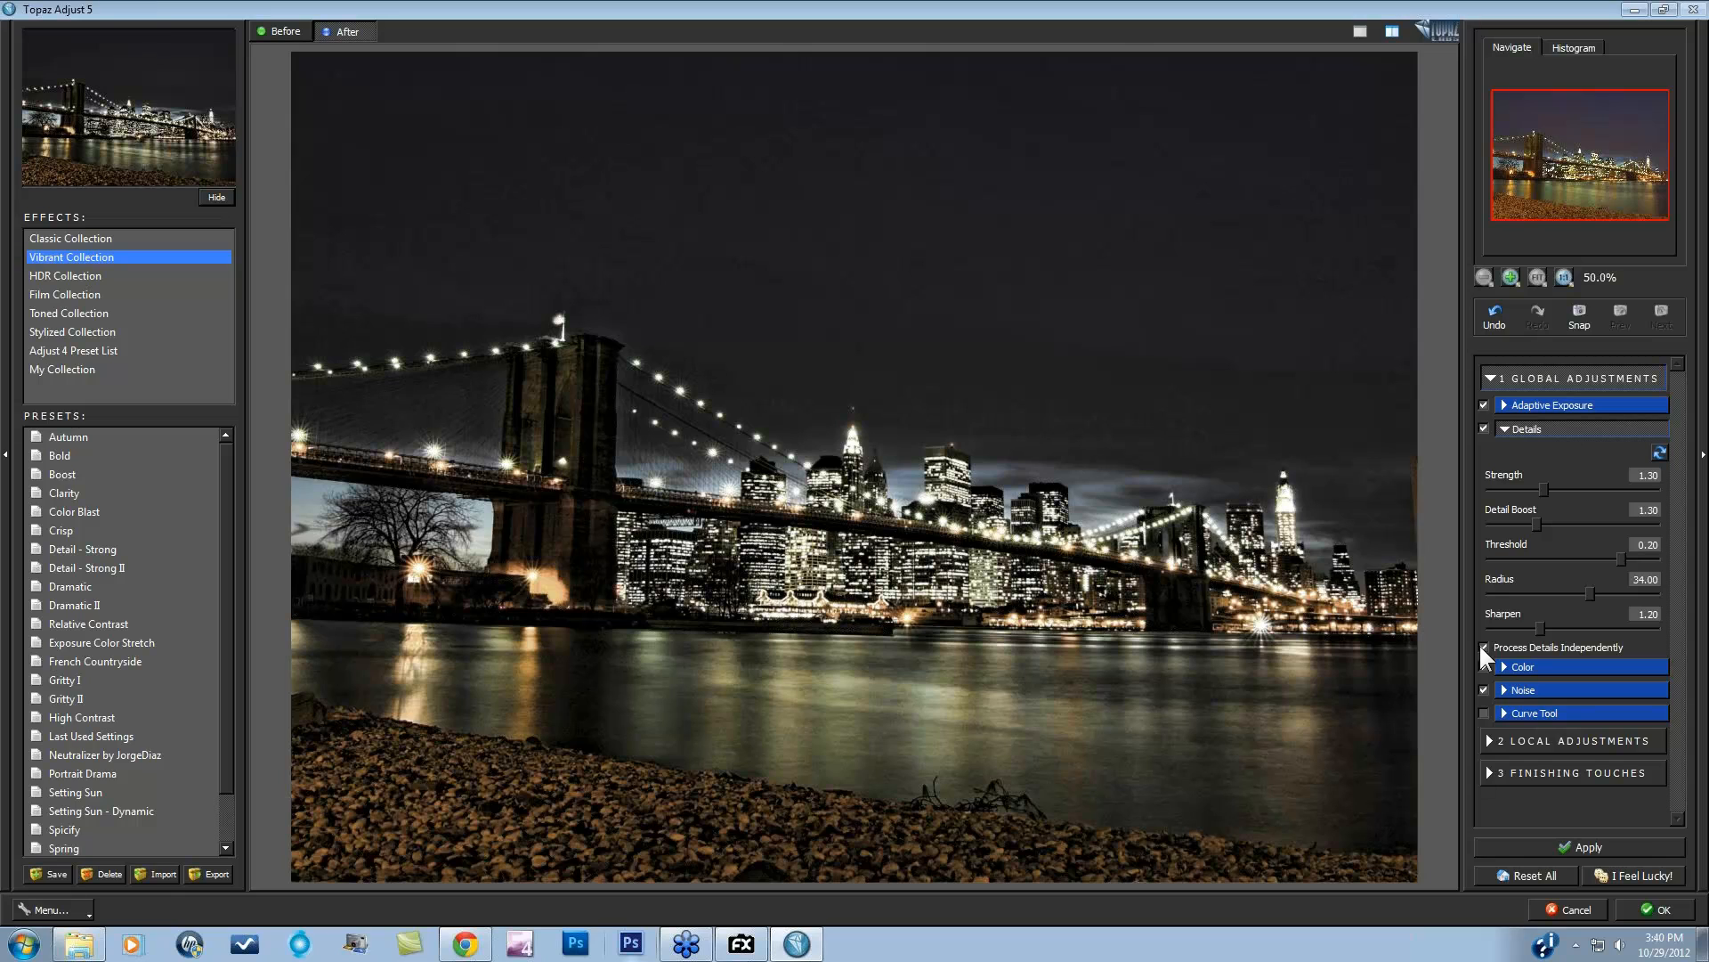
click(1484, 647)
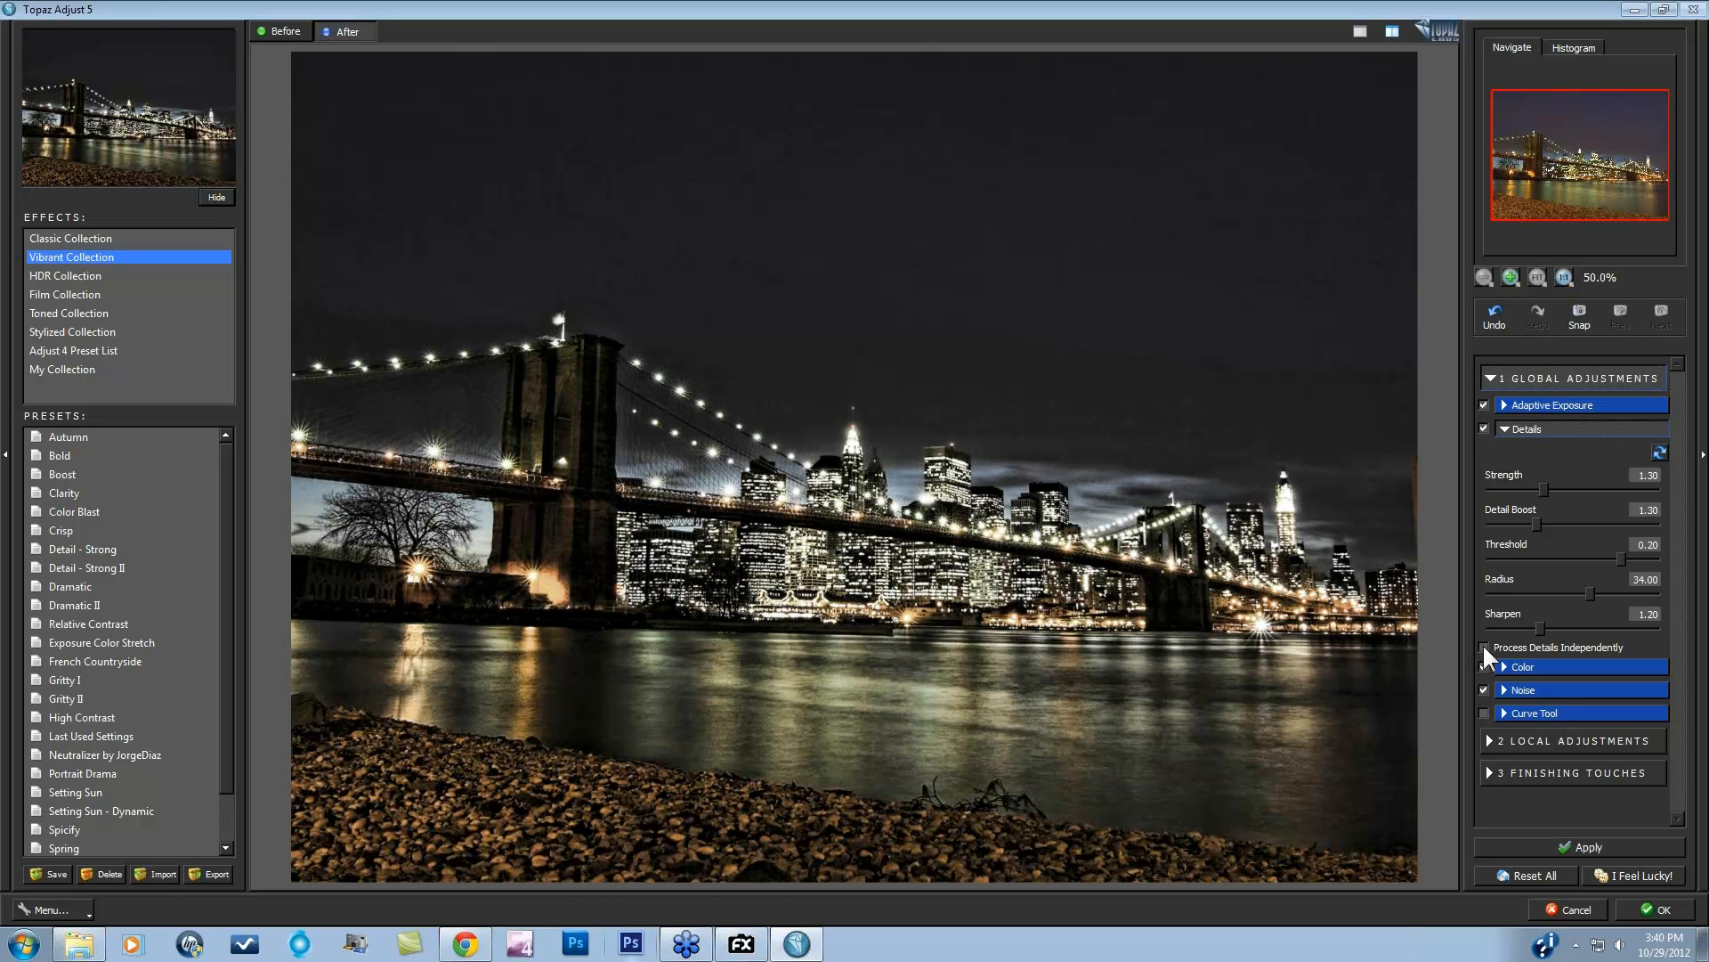
click(1483, 646)
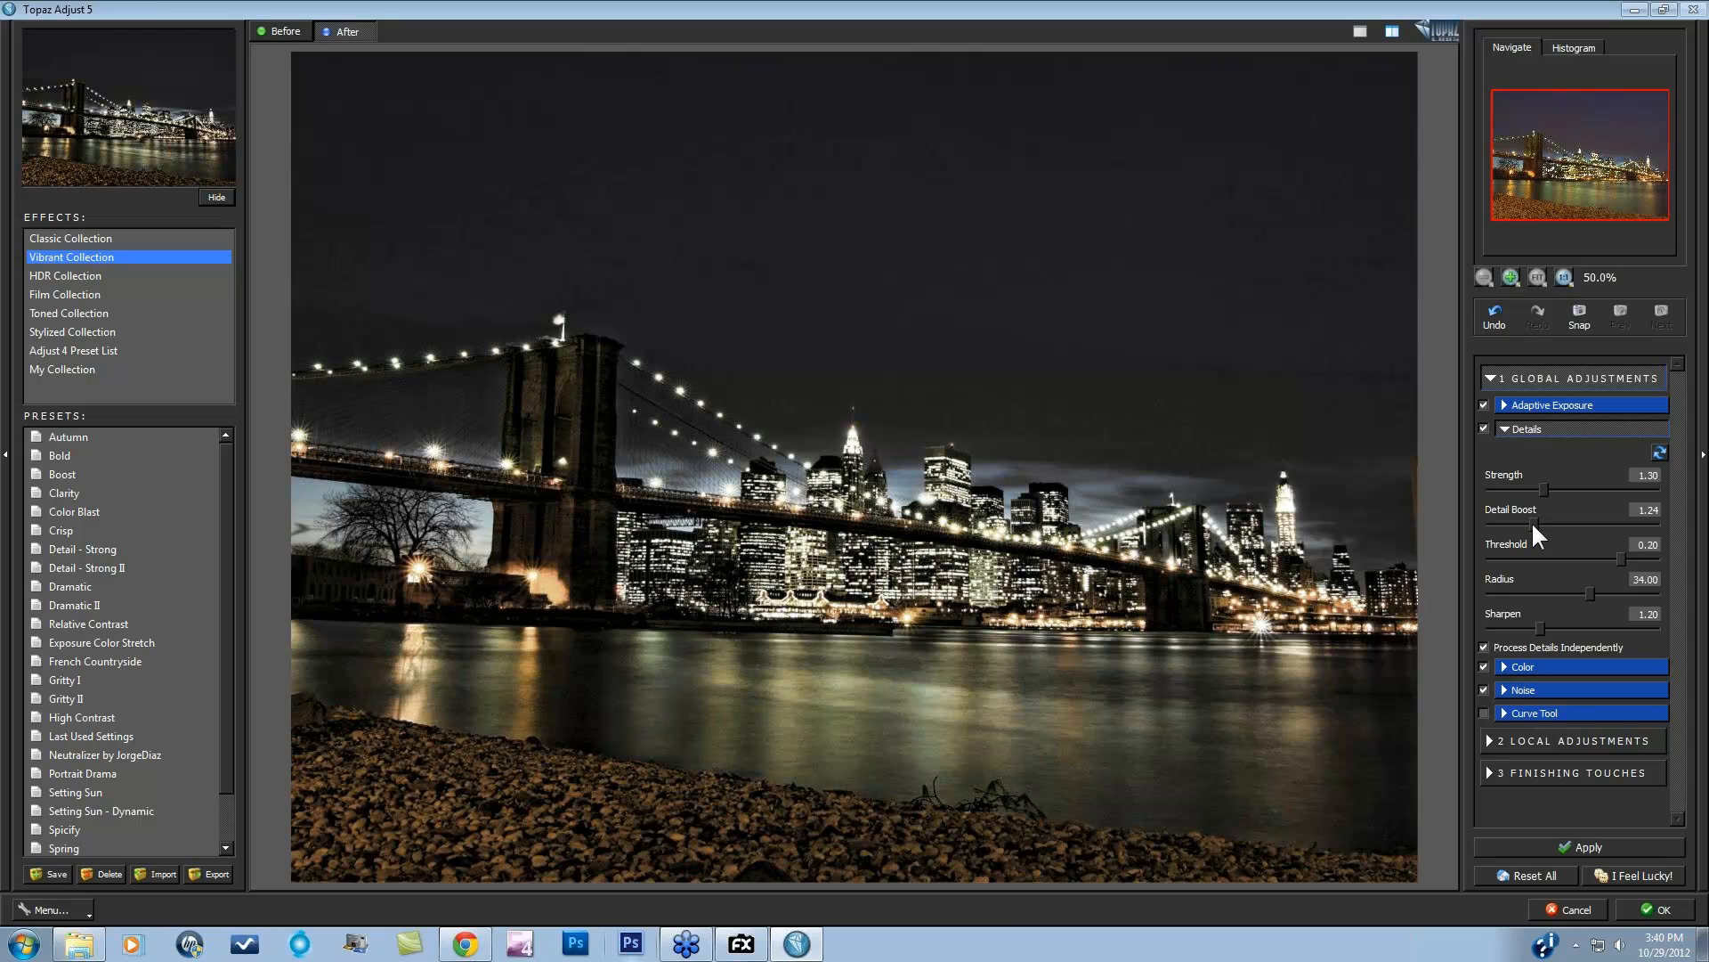
click(1532, 522)
click(1195, 533)
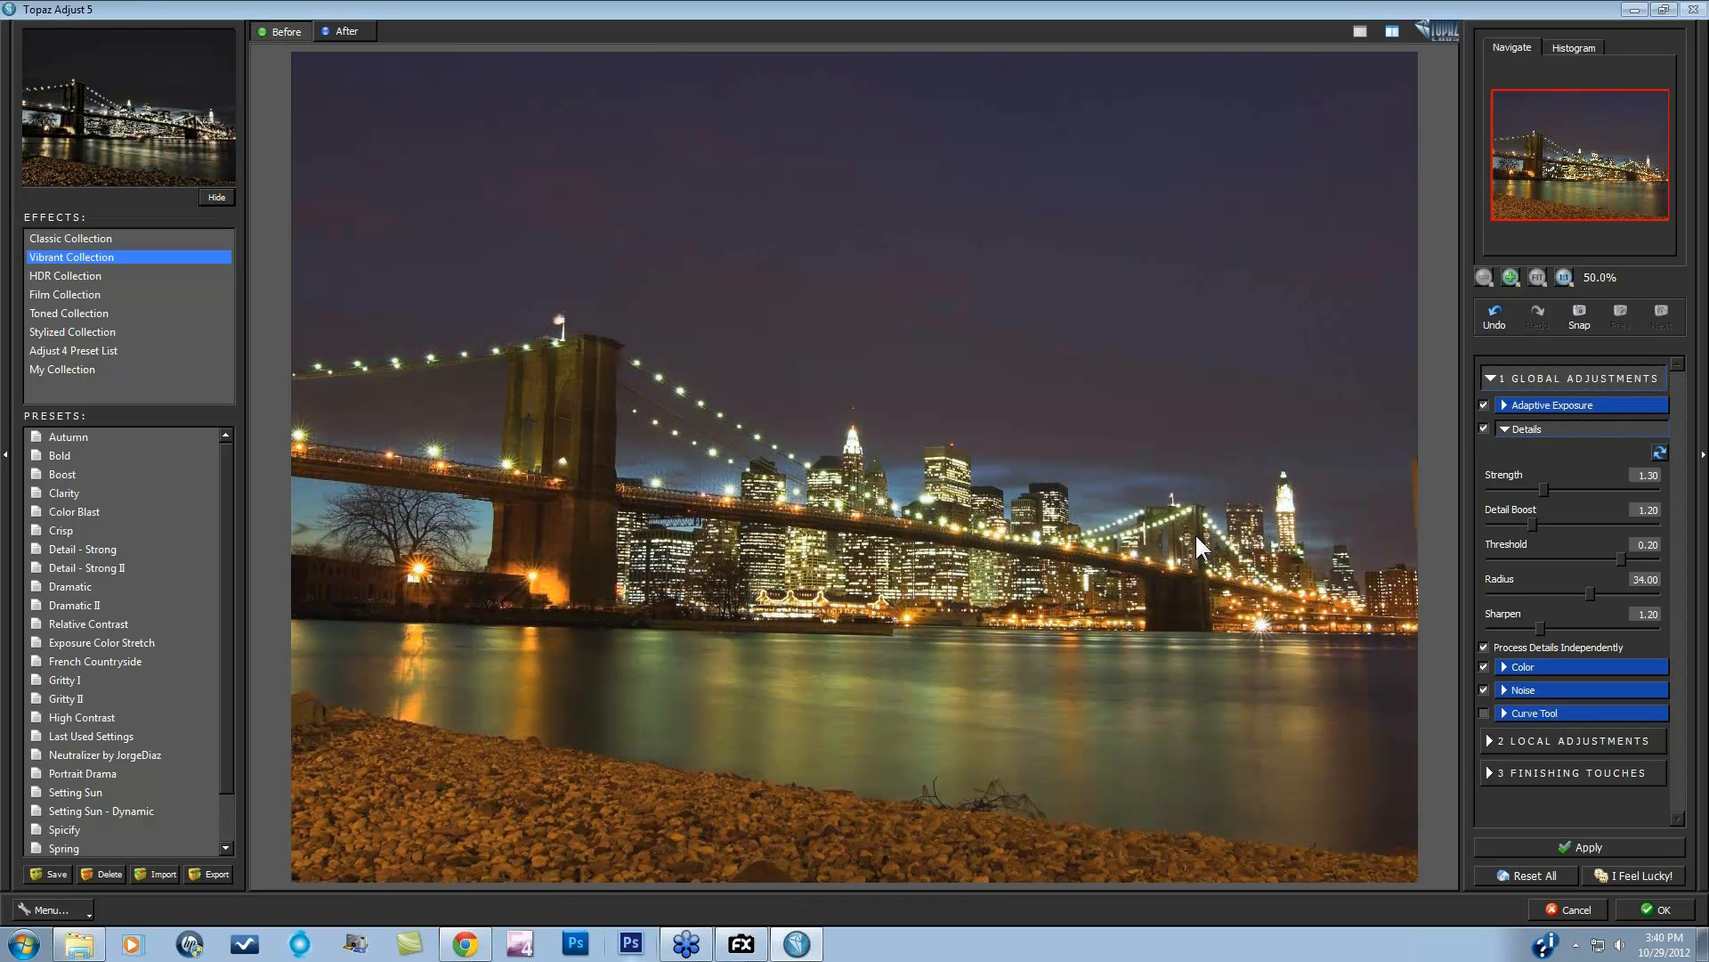
drag(1195, 532, 1195, 532)
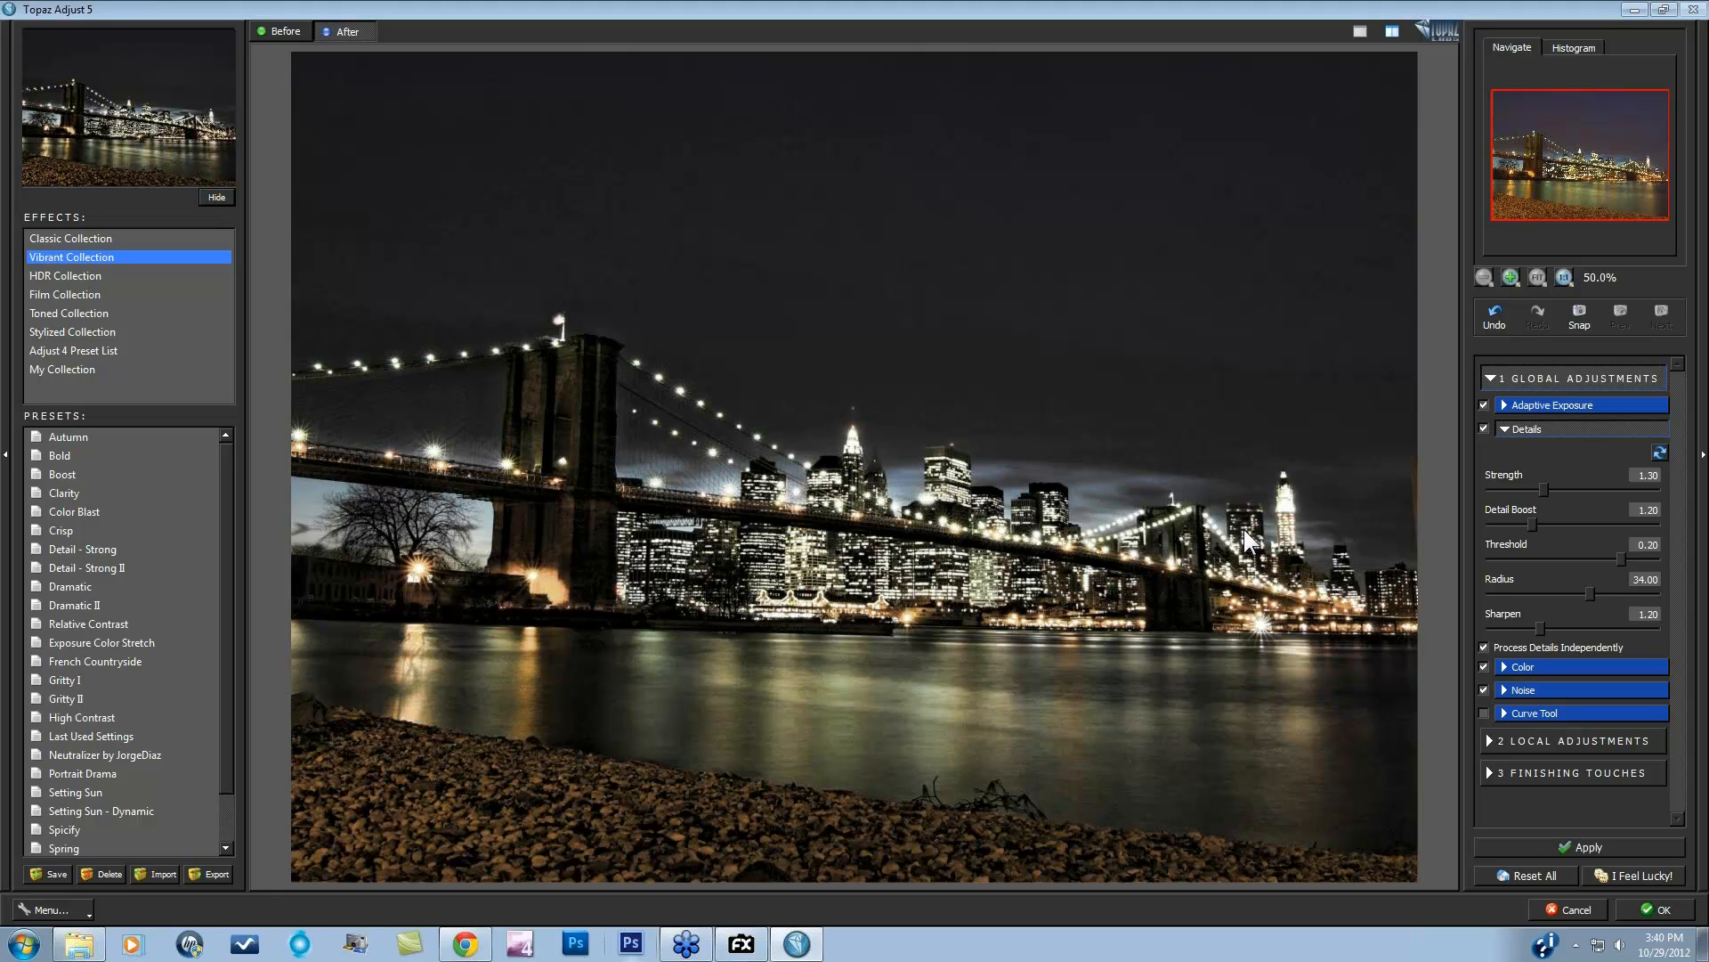
Step: Set global Adaptive Saturation to 0.00, Saturation to 1.10 and Saturation Boost to 1.16, comparing the colors with the original
click(1499, 666)
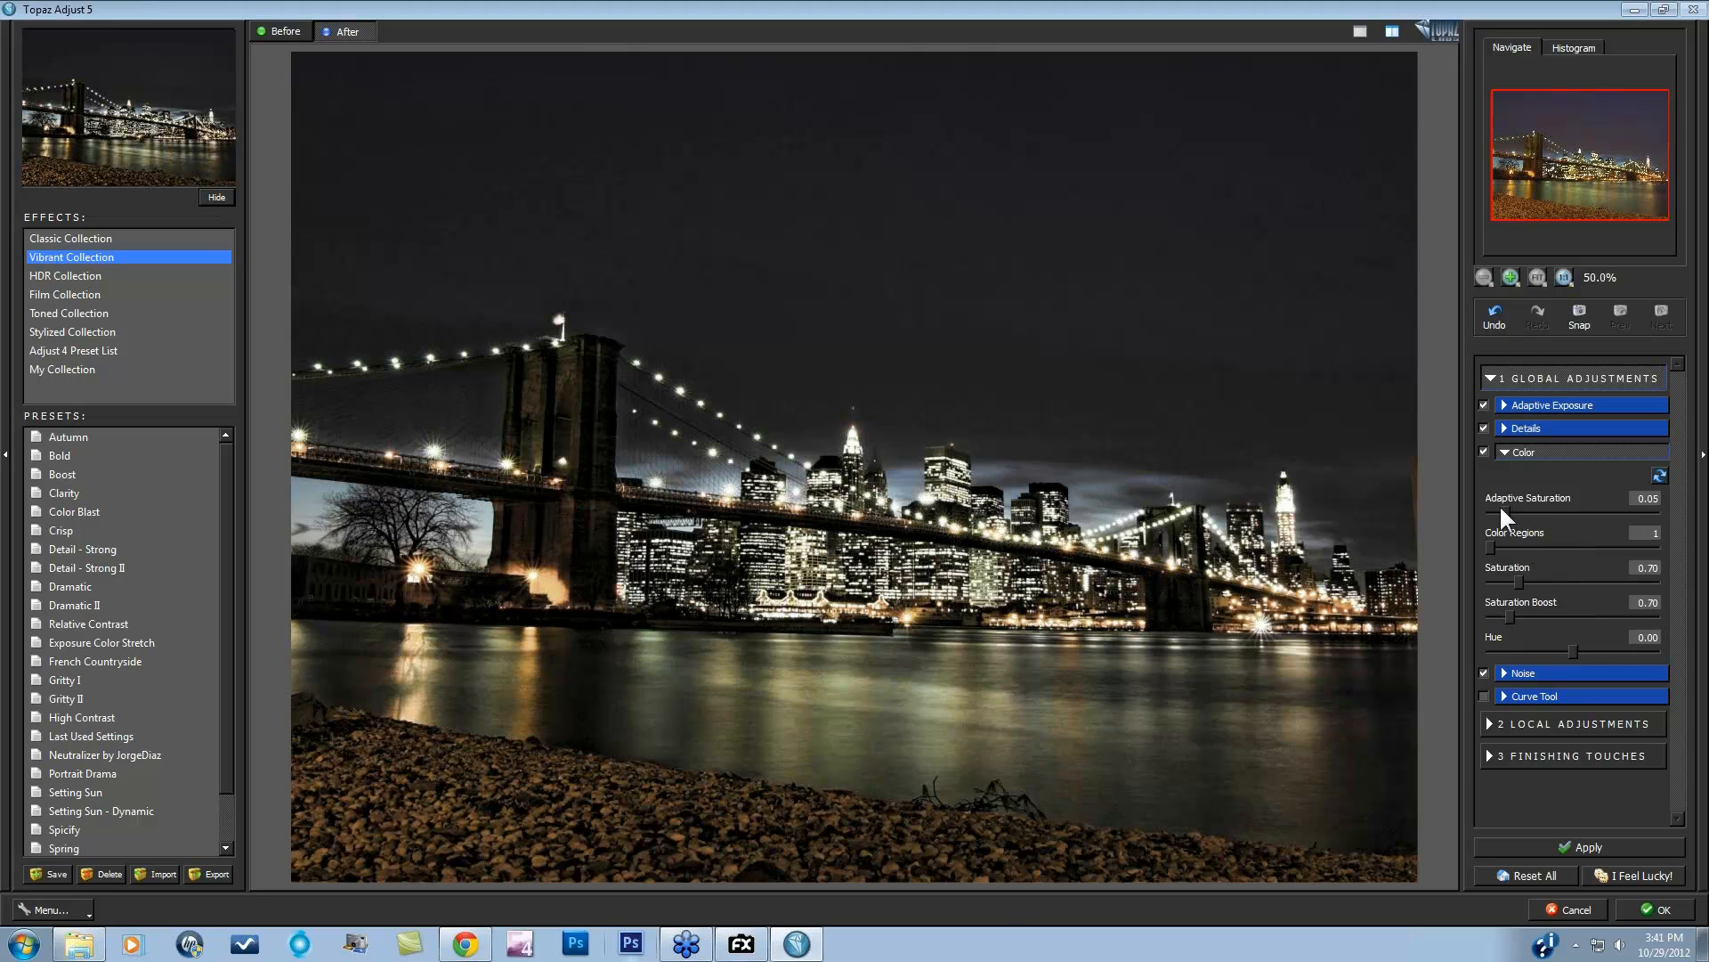
drag(1500, 504, 1473, 526)
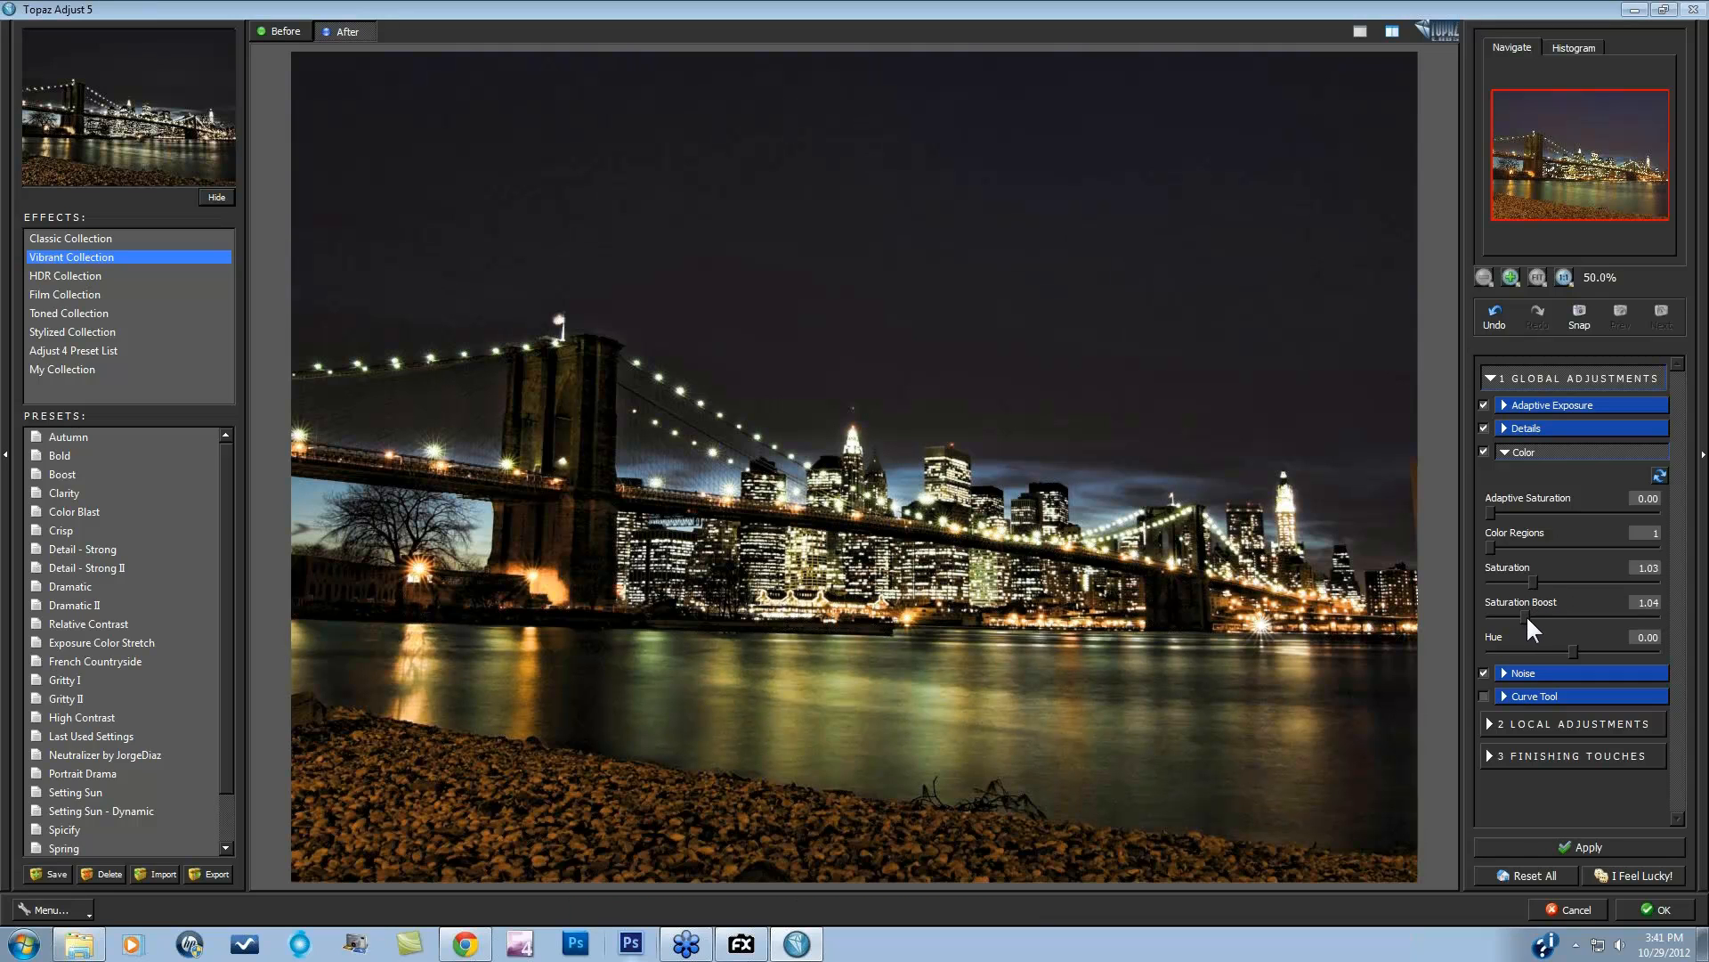
click(992, 627)
click(990, 628)
click(921, 534)
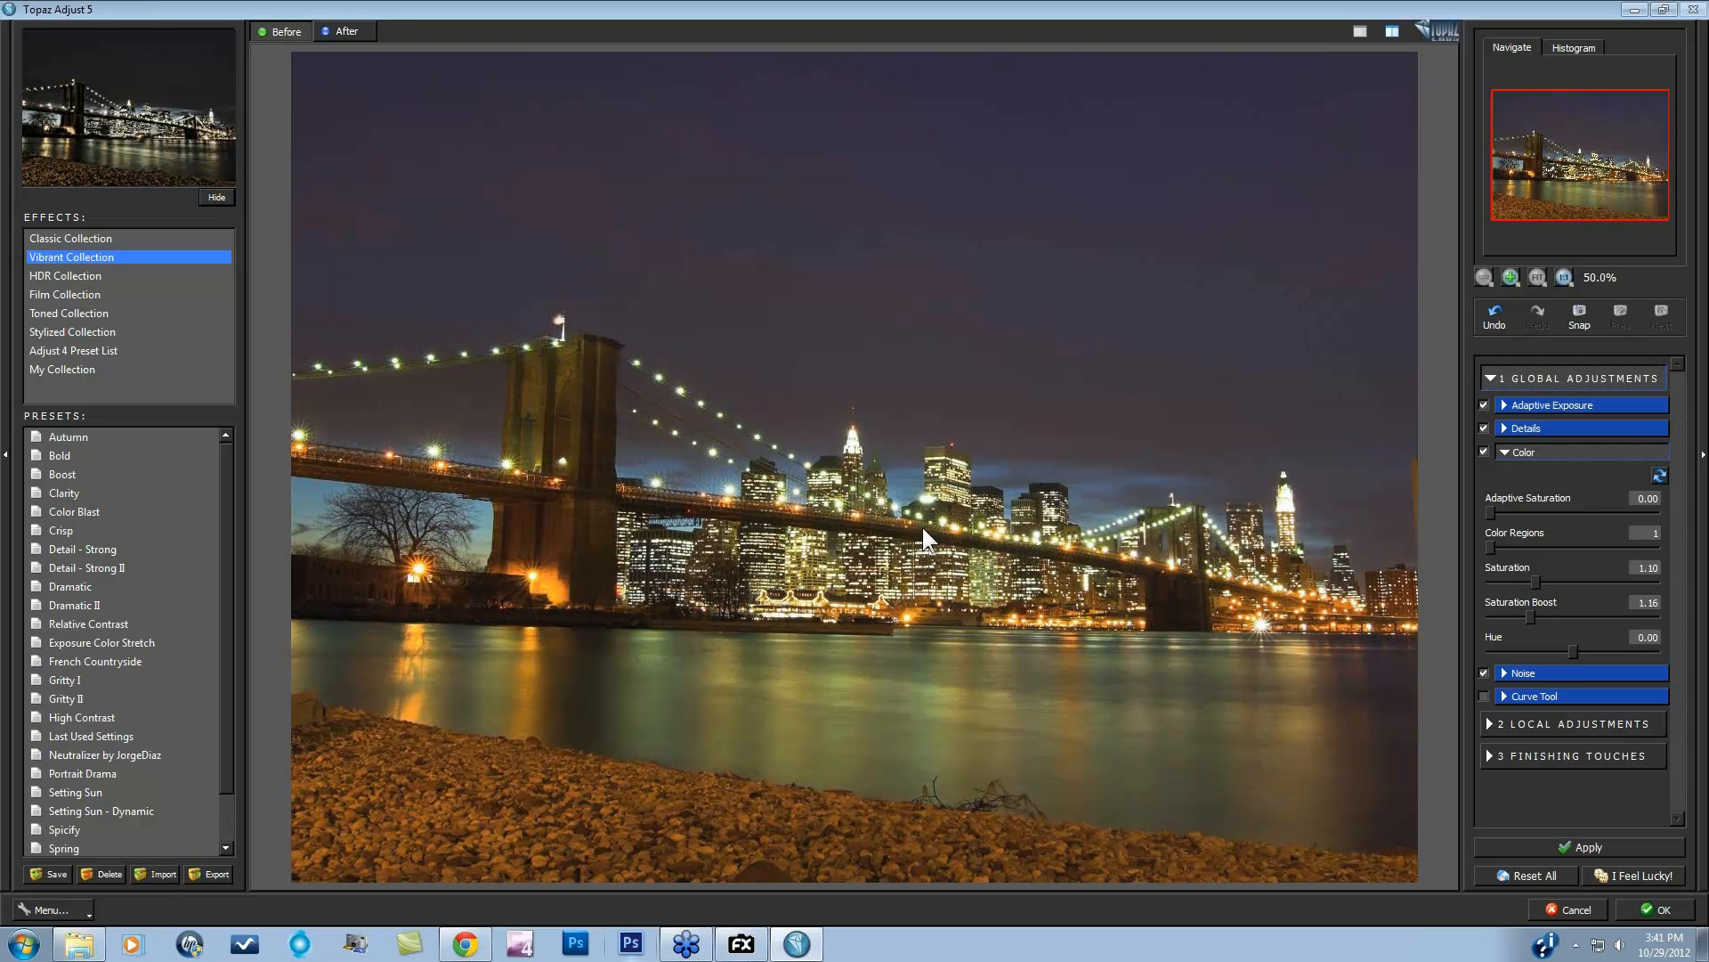
drag(1382, 636, 1412, 543)
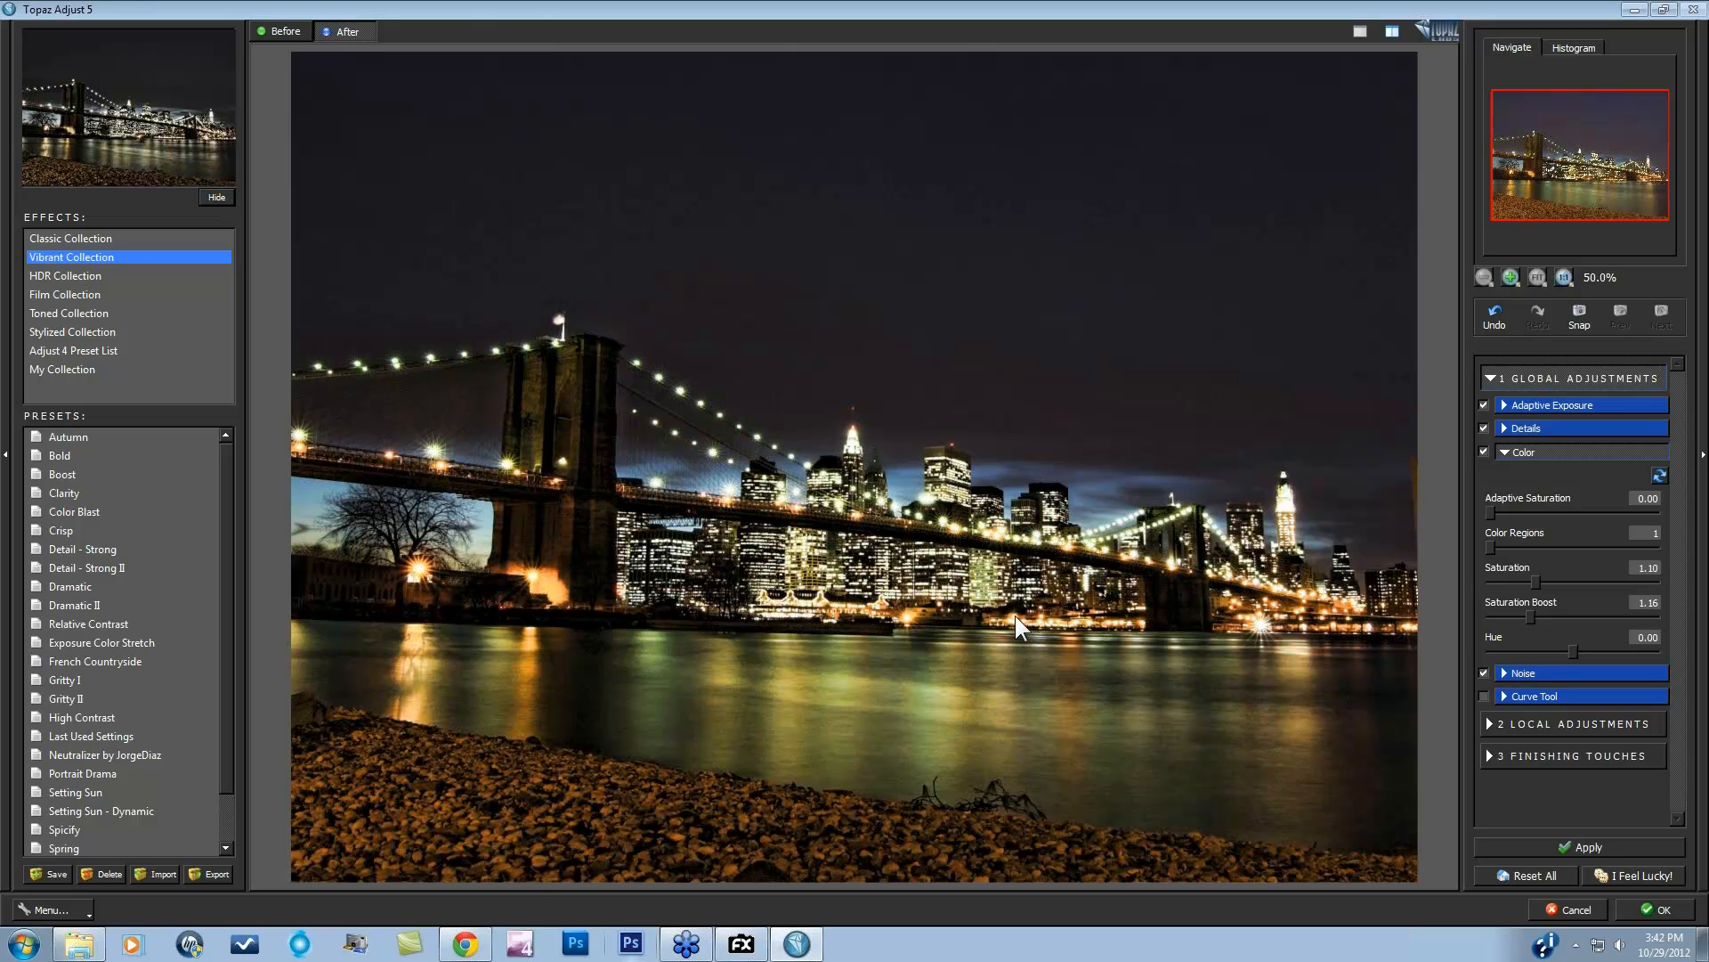
drag(1015, 616, 1385, 435)
Step: Brush out the effect over the sky at size 871, opacity 0.50 and Edge Aware 1.00, and compare without the local adjustment
click(1485, 724)
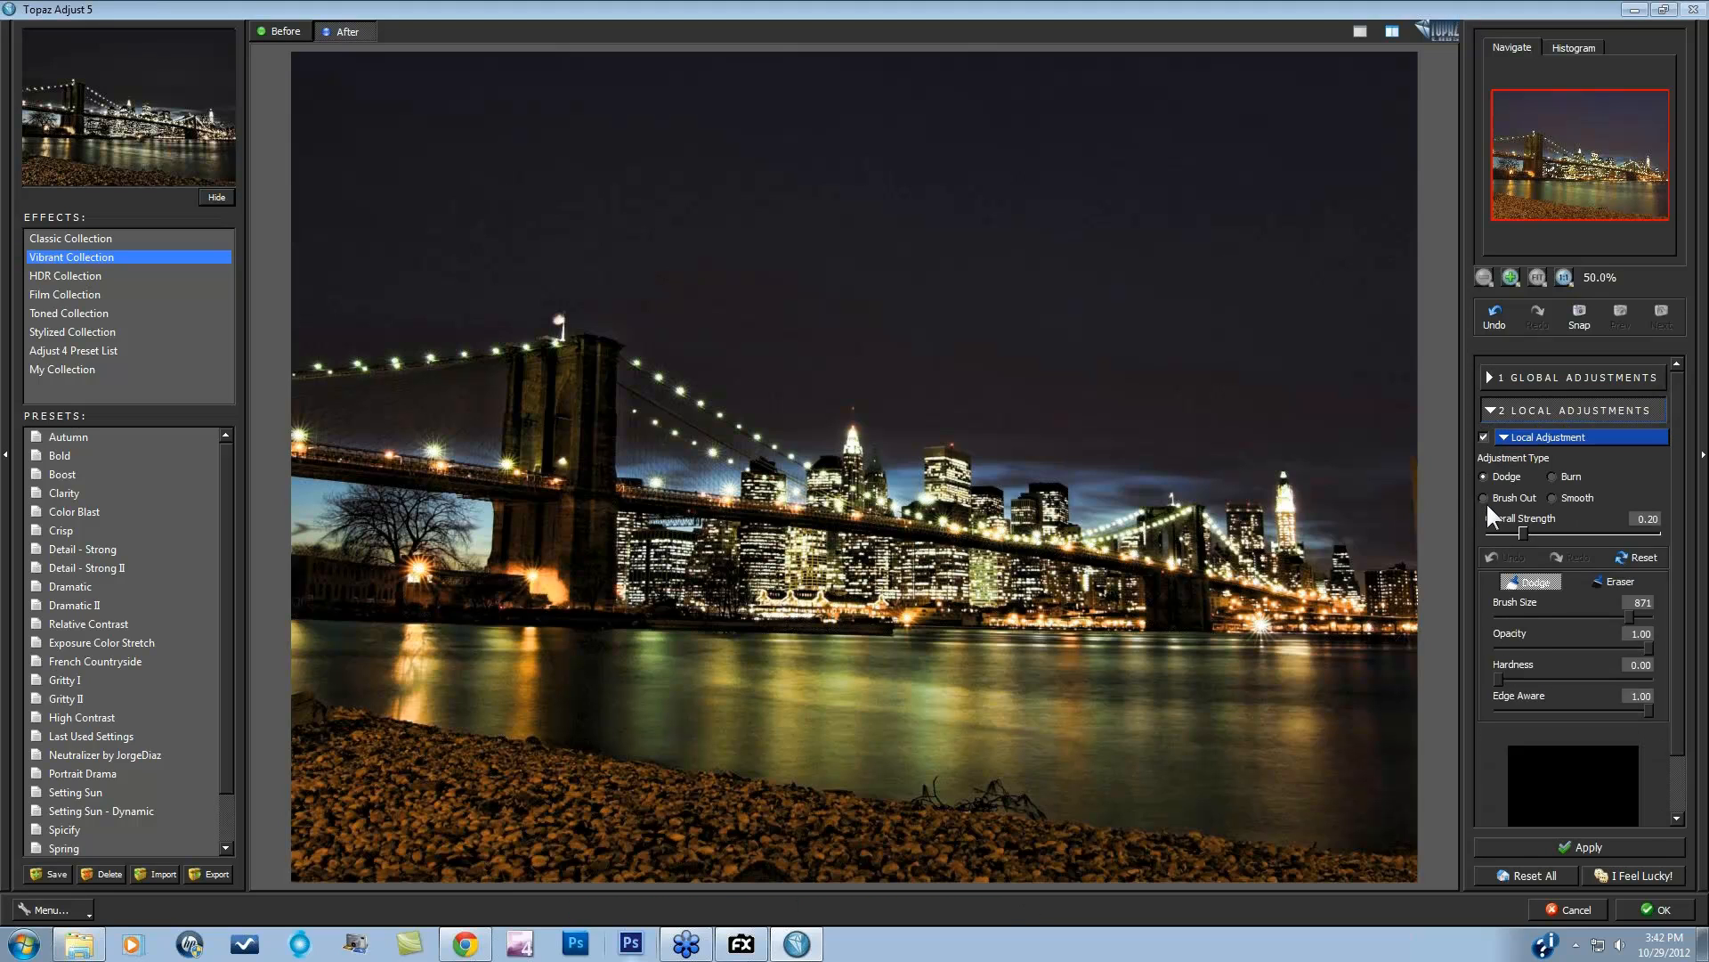
click(1484, 499)
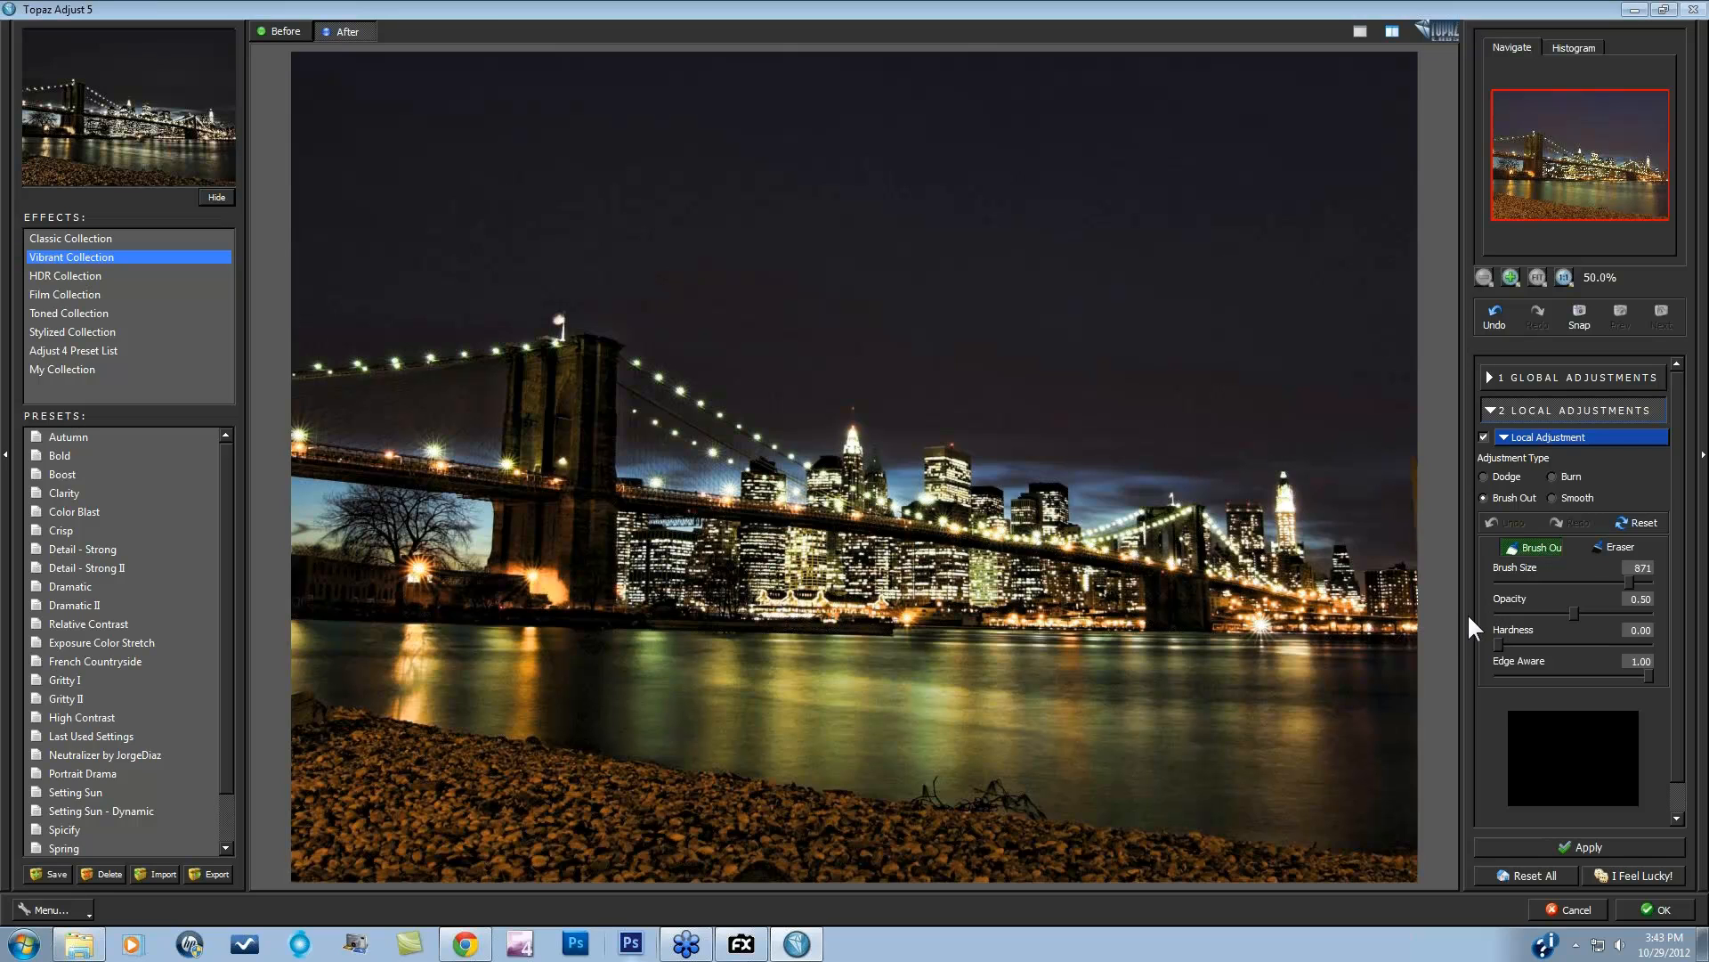
key(space)
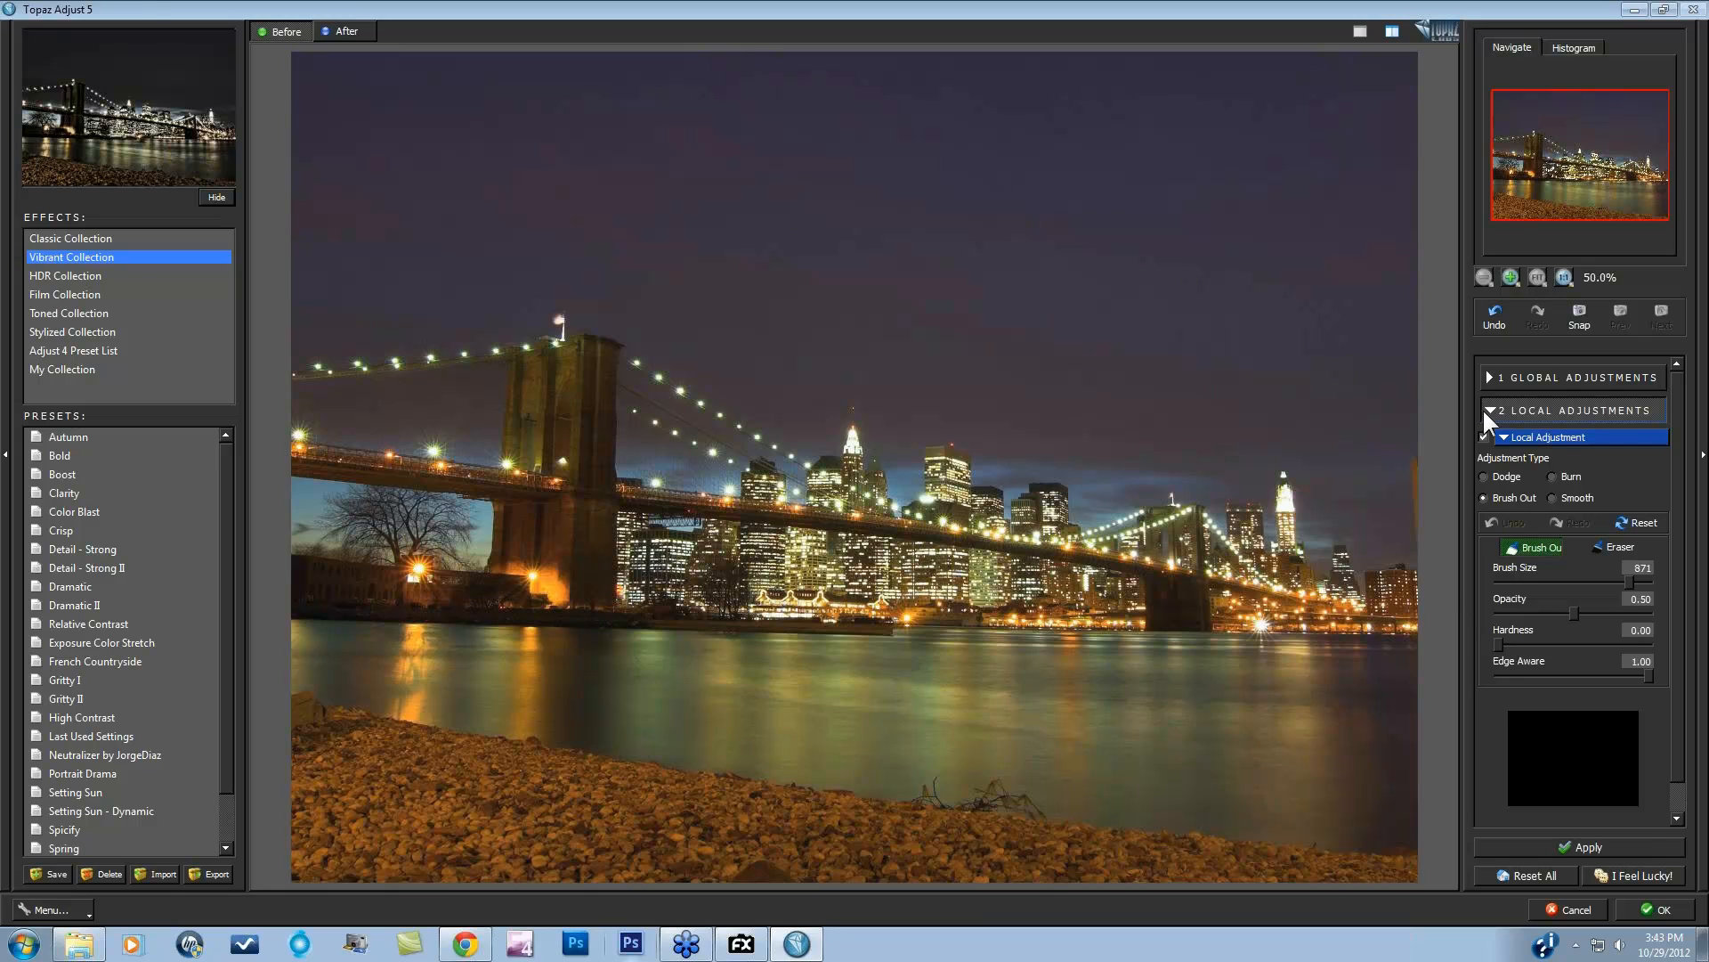
key(space)
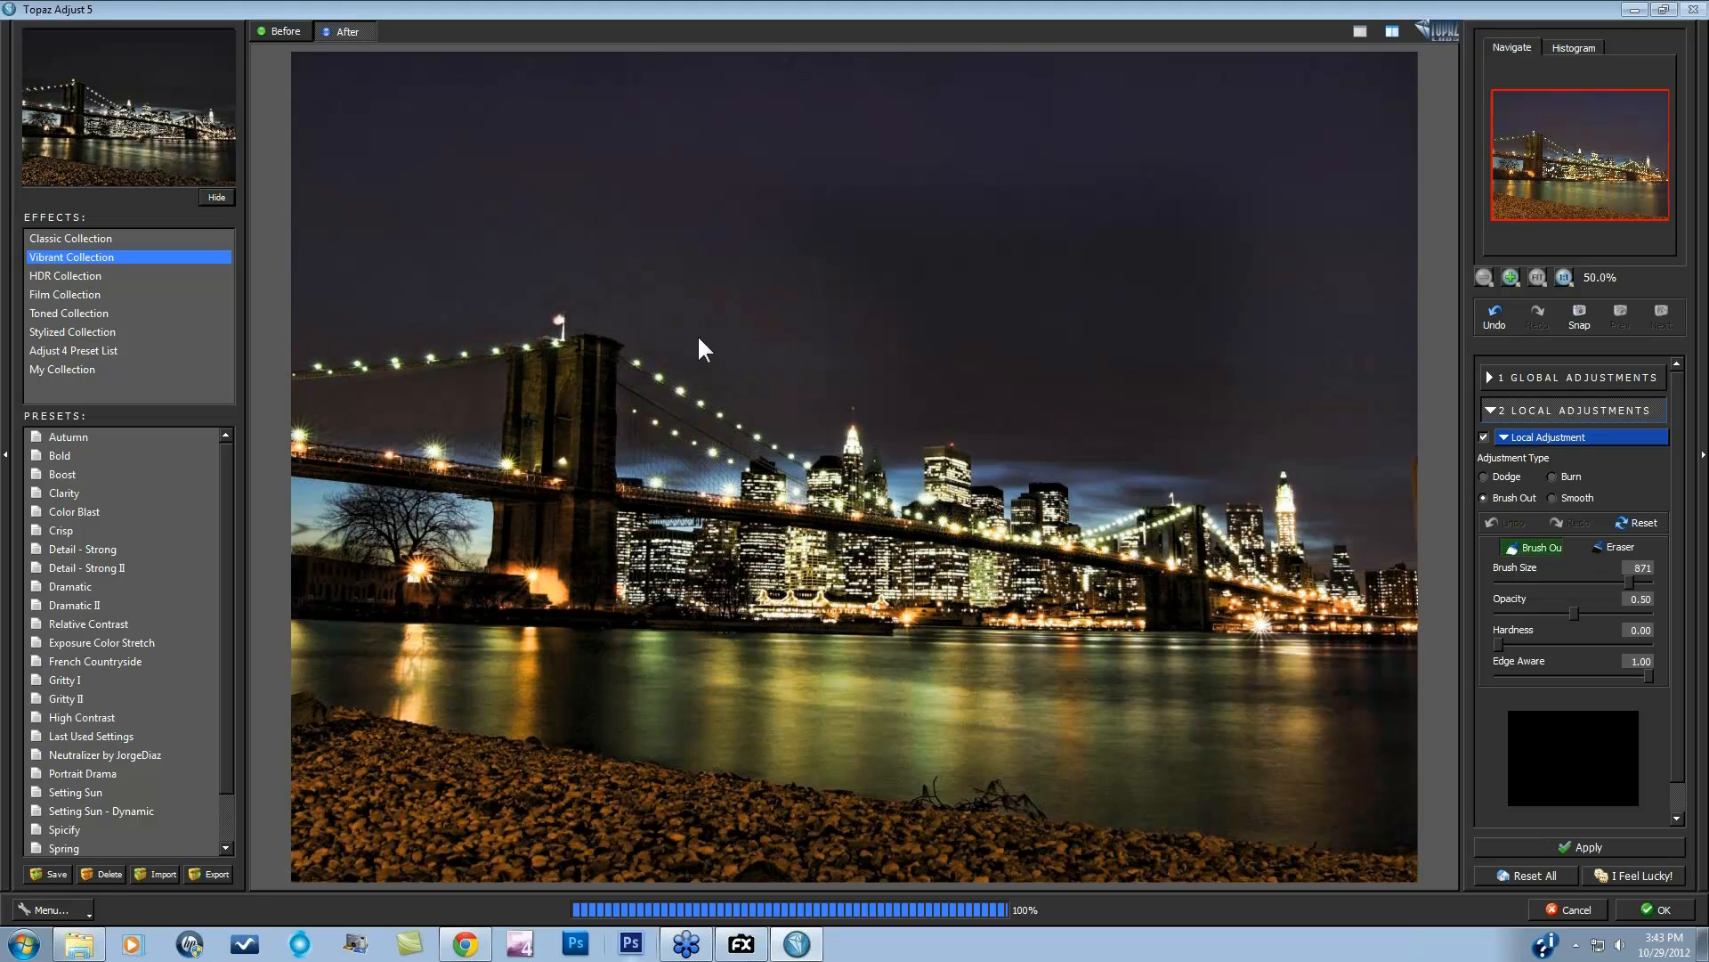
mouse_move(896, 318)
mouse_down()
mouse_move(901, 425)
mouse_move(922, 361)
mouse_move(1048, 380)
mouse_up()
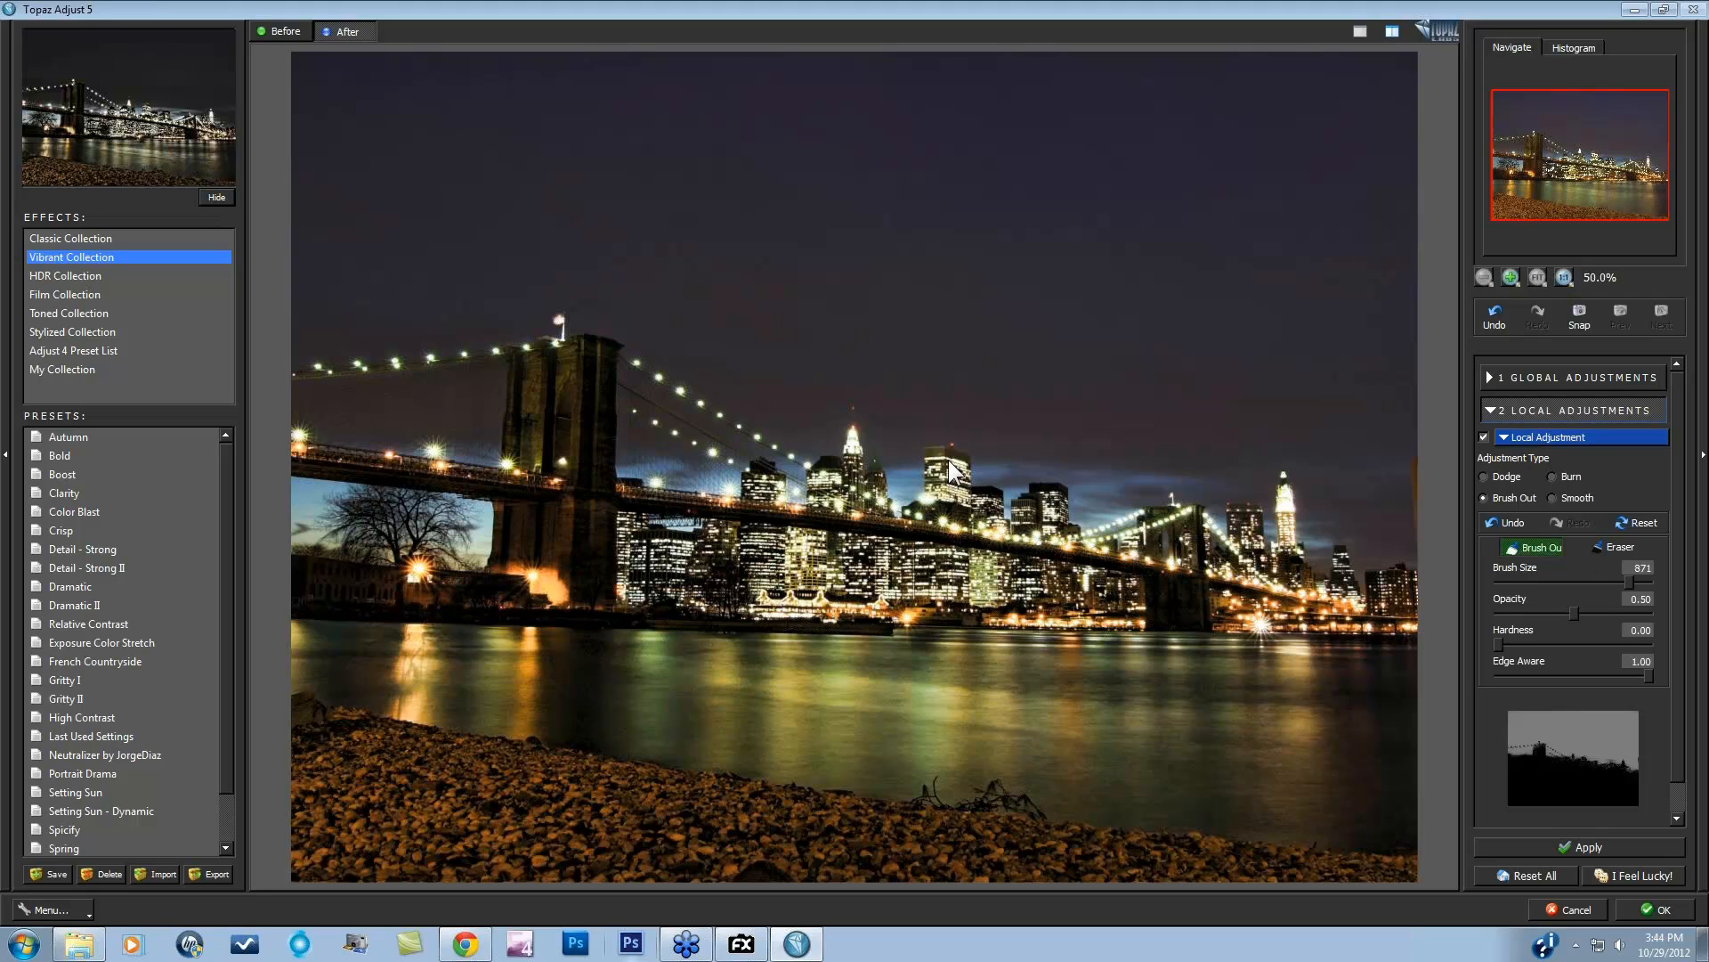
click(1482, 436)
click(1482, 437)
Step: Smooth the sky with the local Smooth brush at opacity 0.30
click(1553, 498)
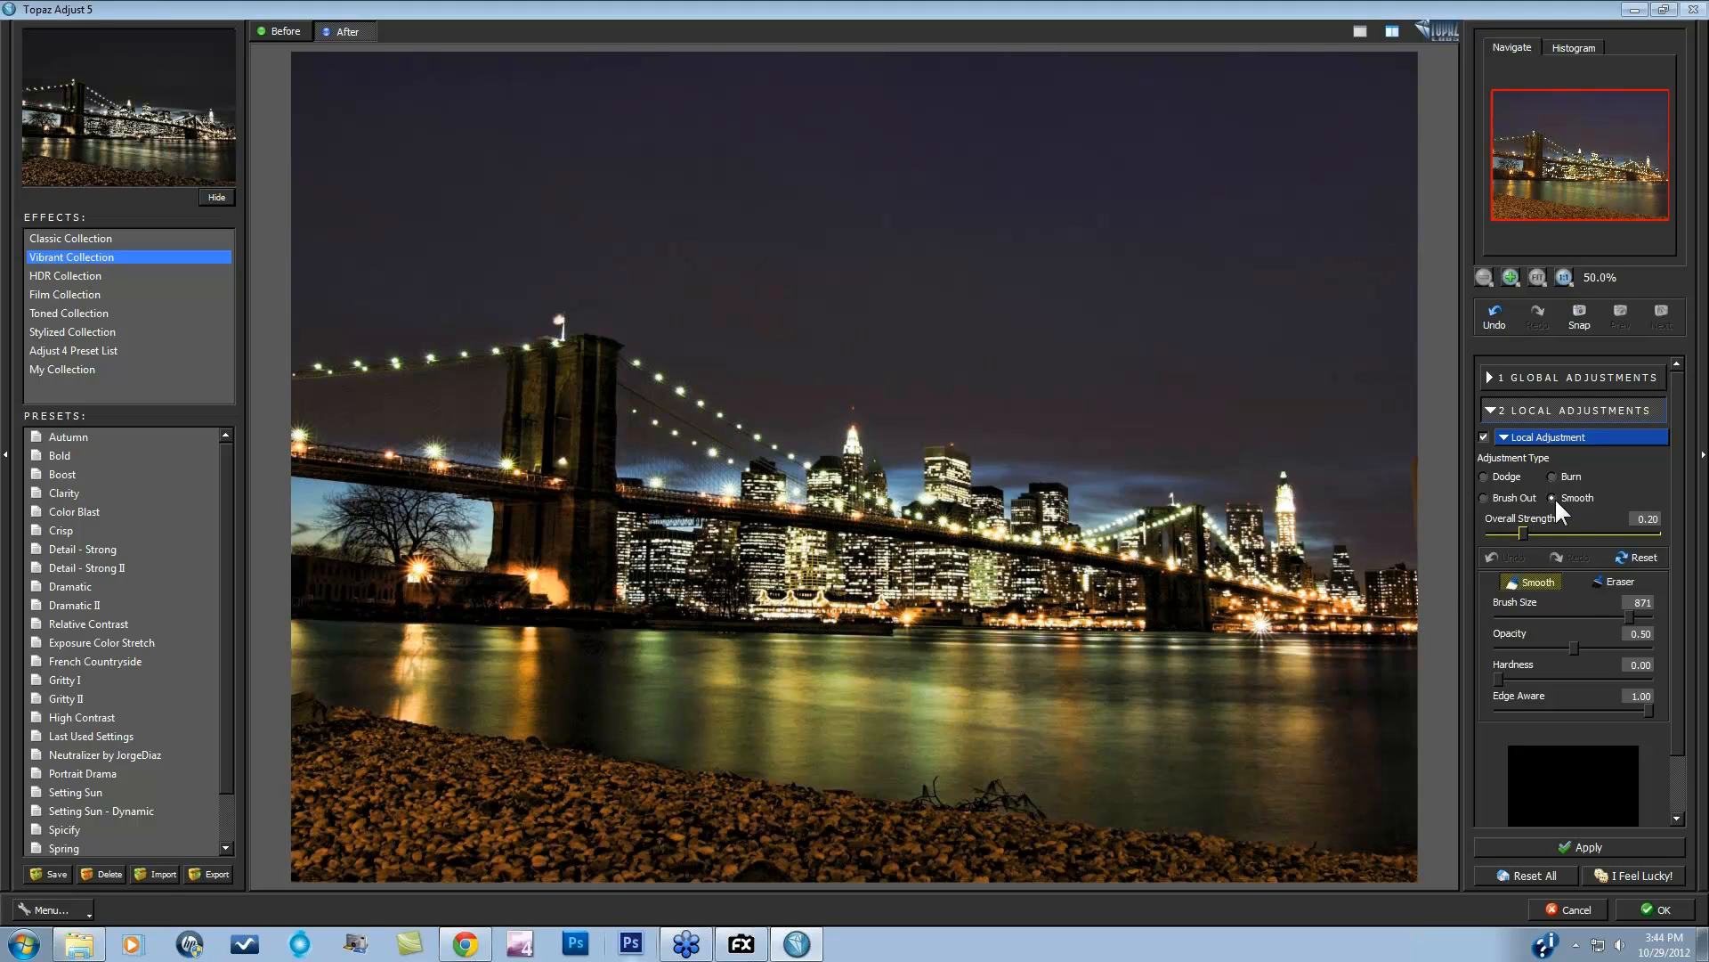
drag(1574, 643, 1541, 642)
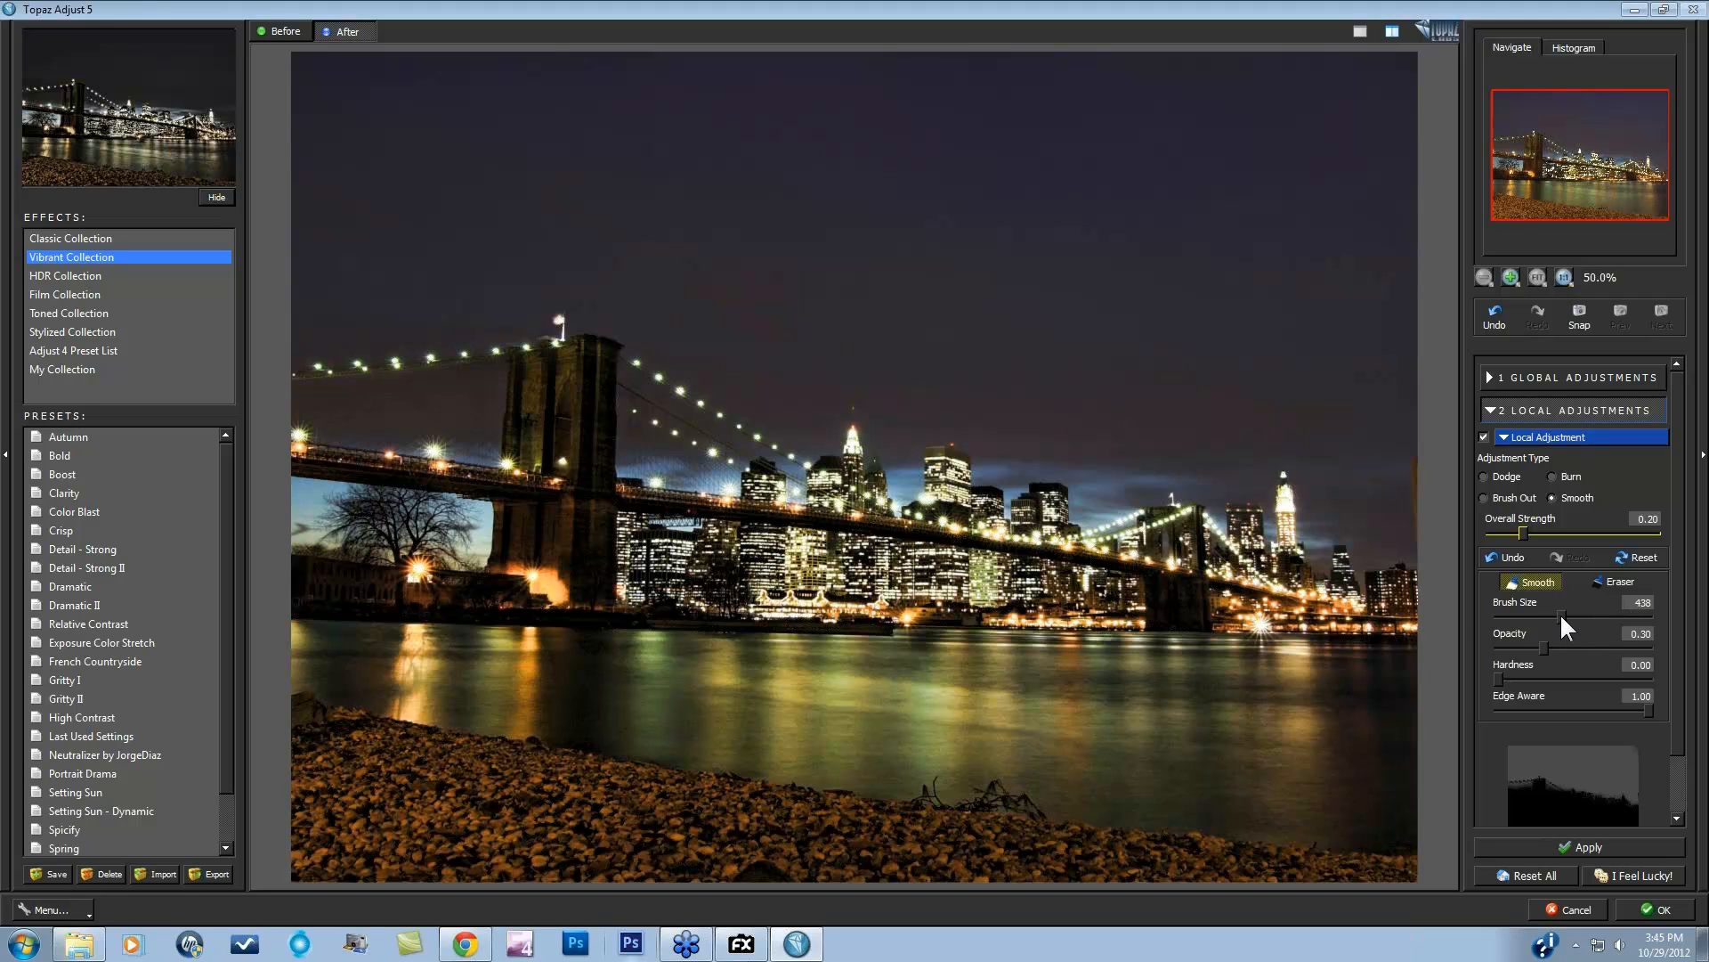
Step: Smooth the river water with the brush at size 420 and opacity 0.80, redoing the first stroke, and compare without local adjustments
drag(1543, 648, 1593, 647)
drag(1558, 615, 1560, 618)
drag(1158, 689, 1372, 728)
click(1507, 552)
mouse_move(484, 681)
mouse_down()
mouse_move(420, 703)
mouse_move(539, 709)
mouse_up()
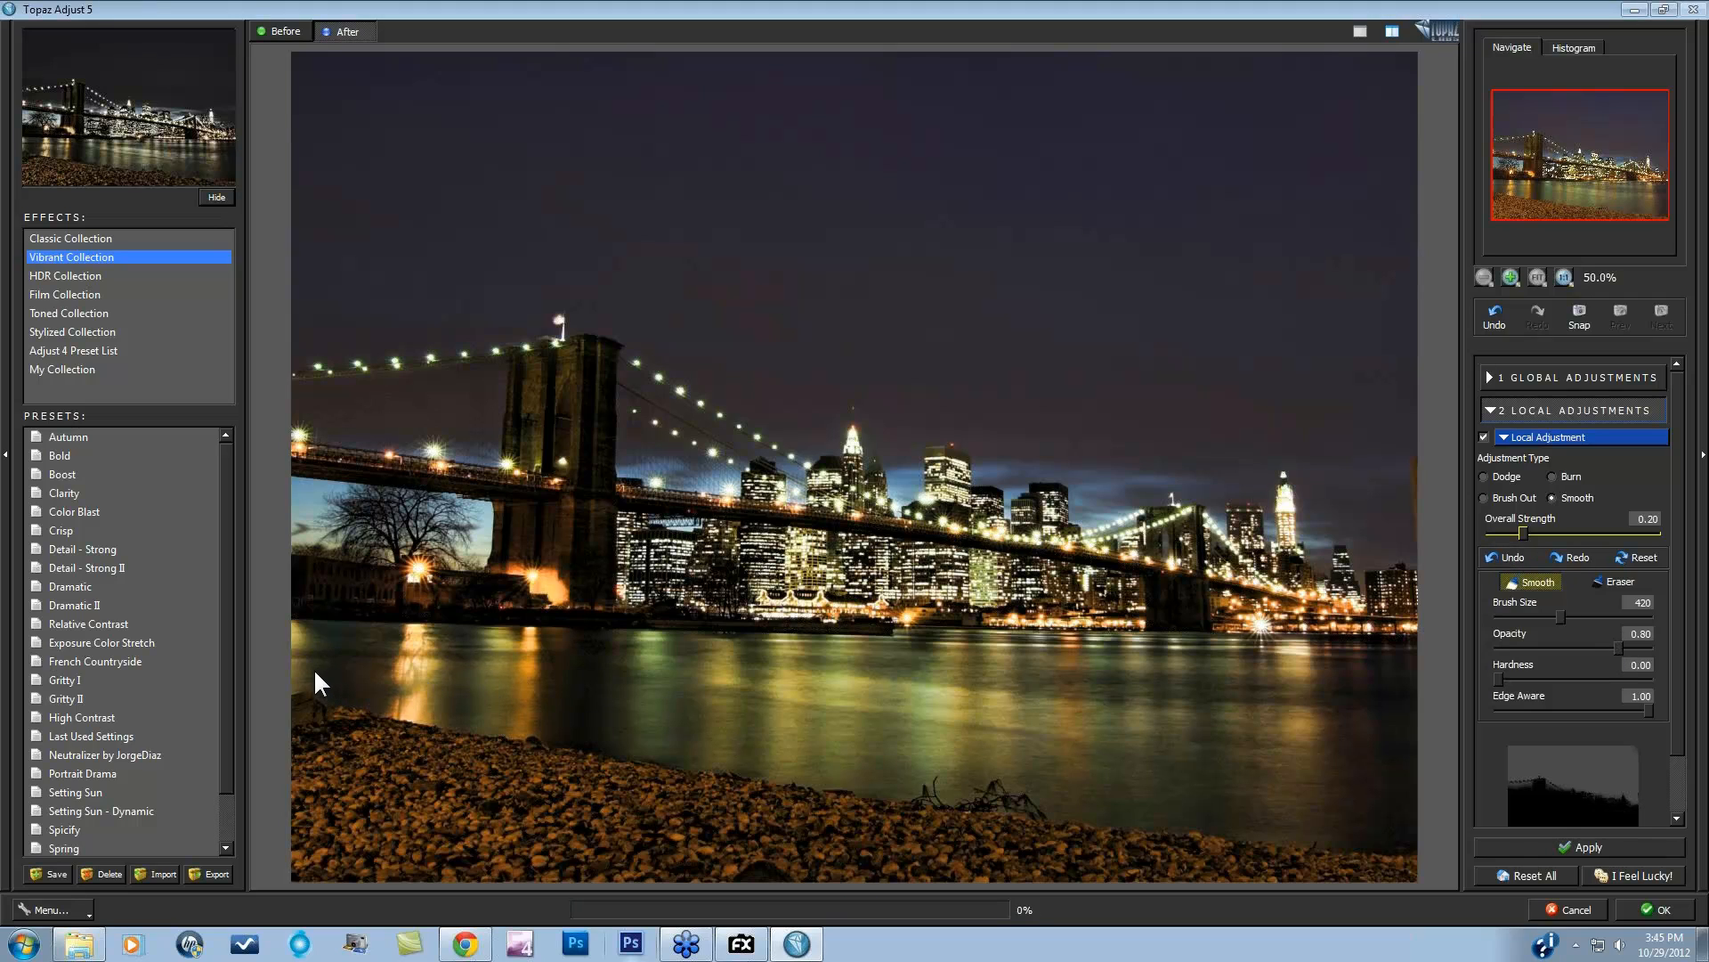
mouse_move(315, 671)
mouse_down()
mouse_move(378, 640)
mouse_move(339, 646)
mouse_move(604, 652)
mouse_move(673, 723)
mouse_move(627, 650)
mouse_move(724, 716)
mouse_up()
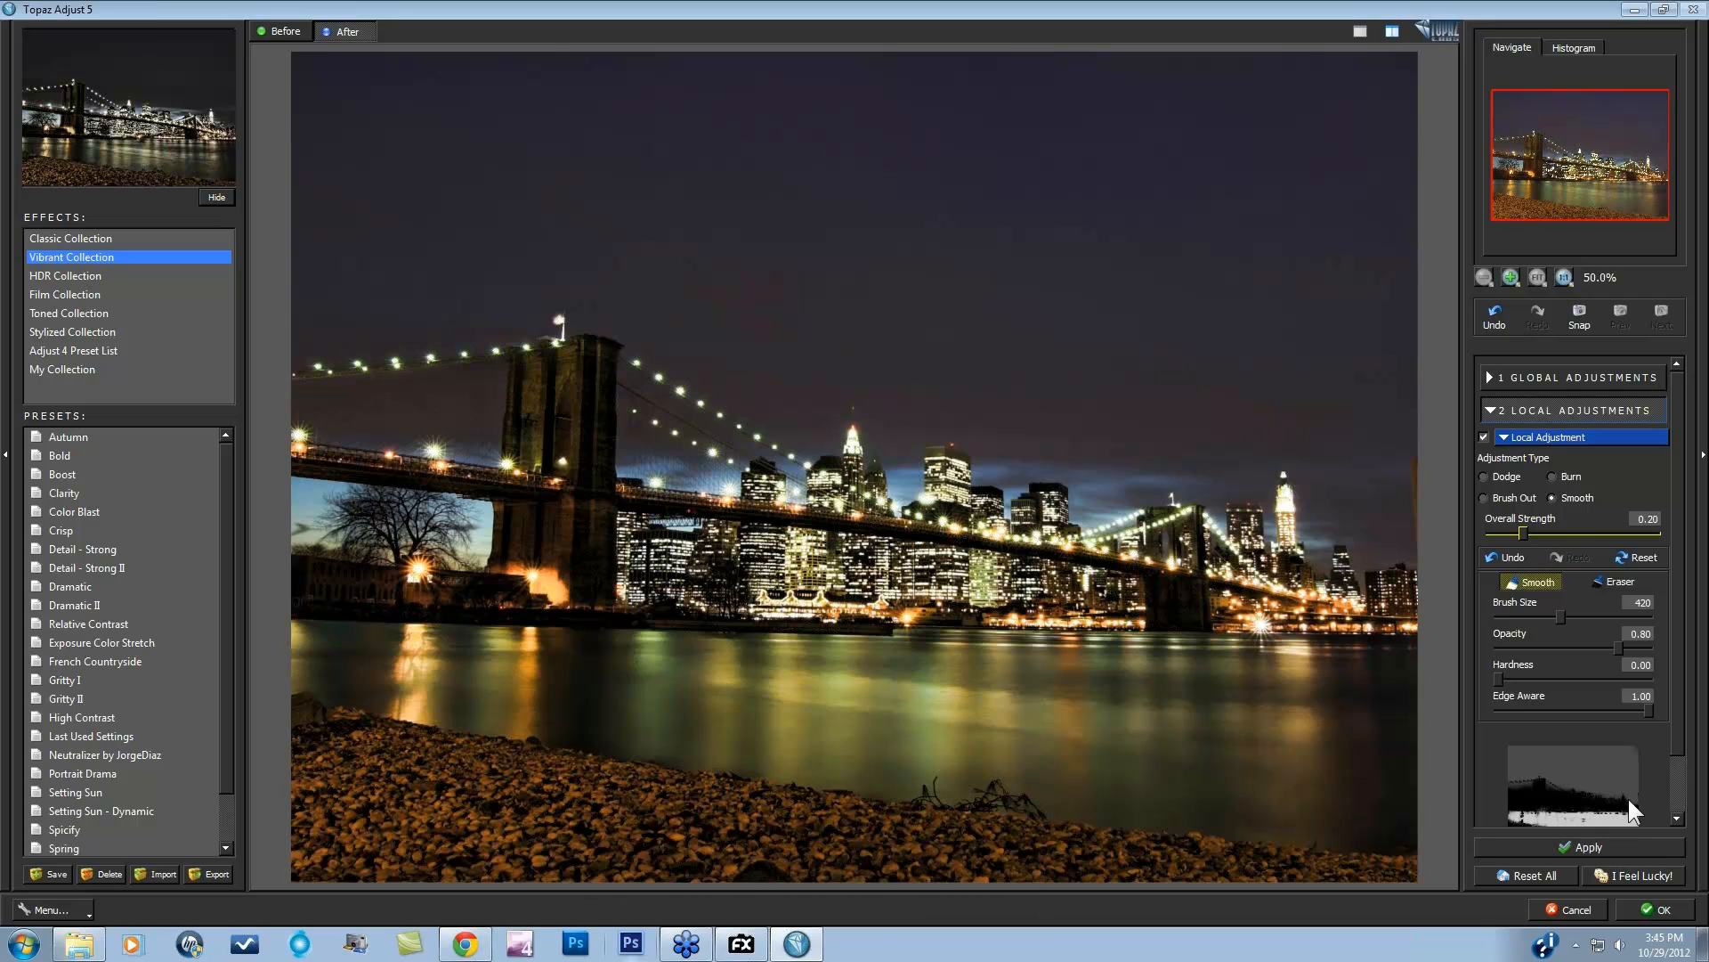
click(1483, 436)
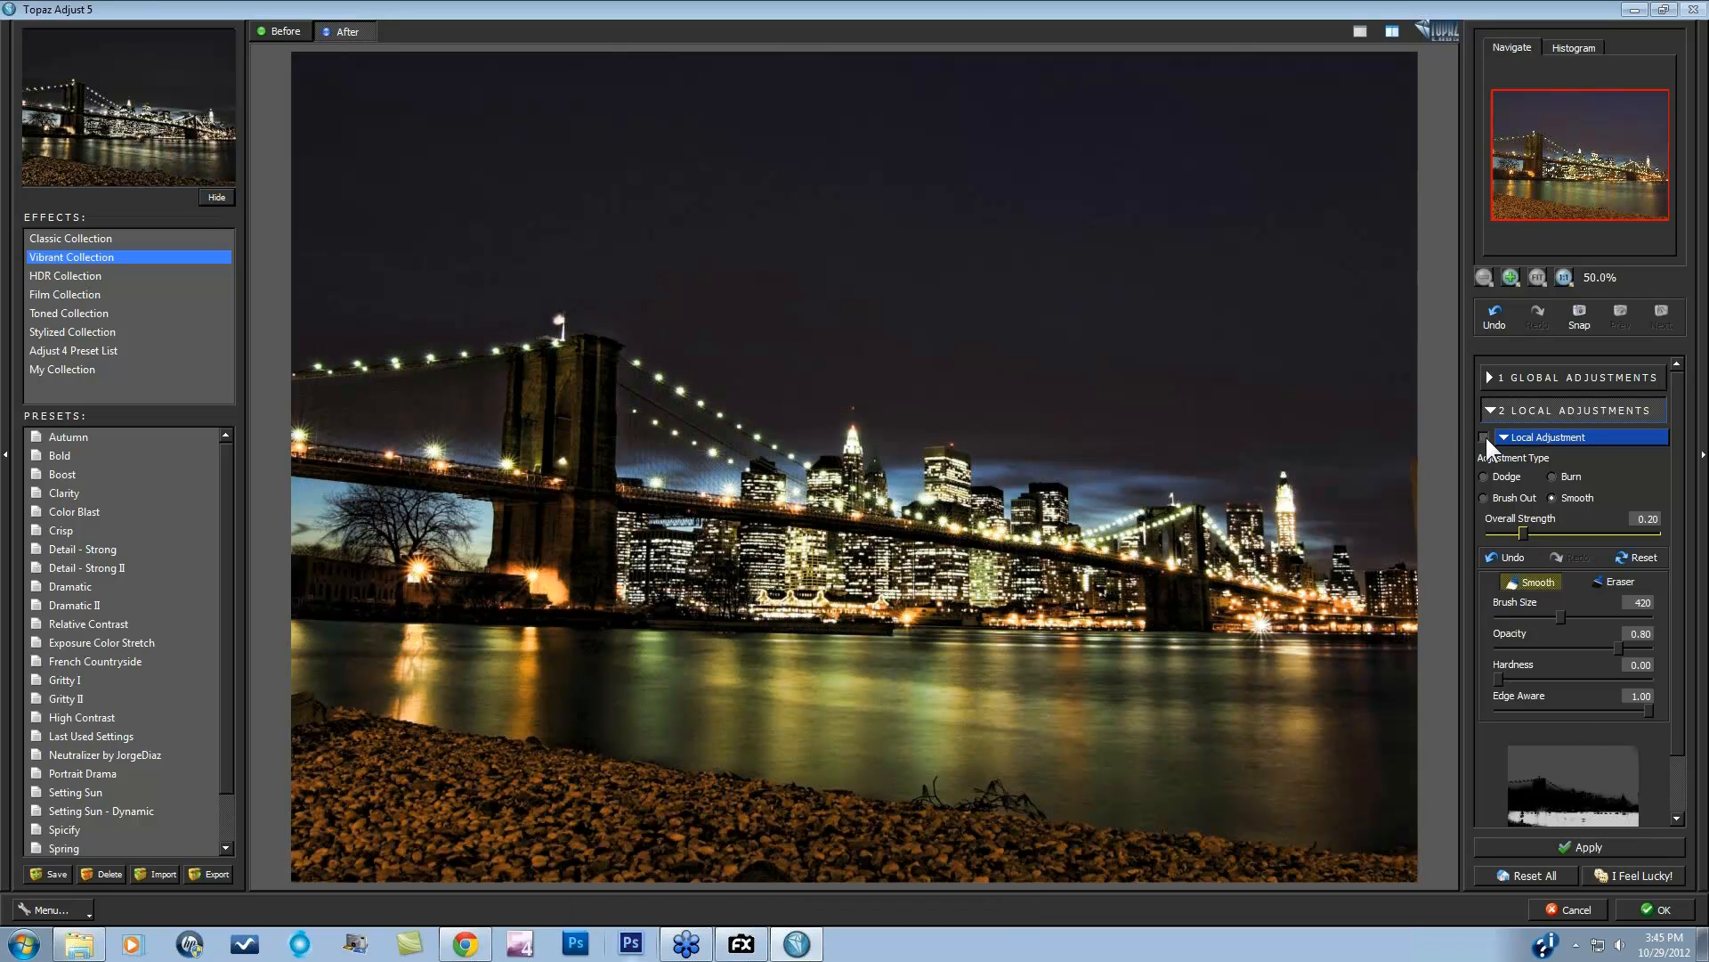
click(1484, 437)
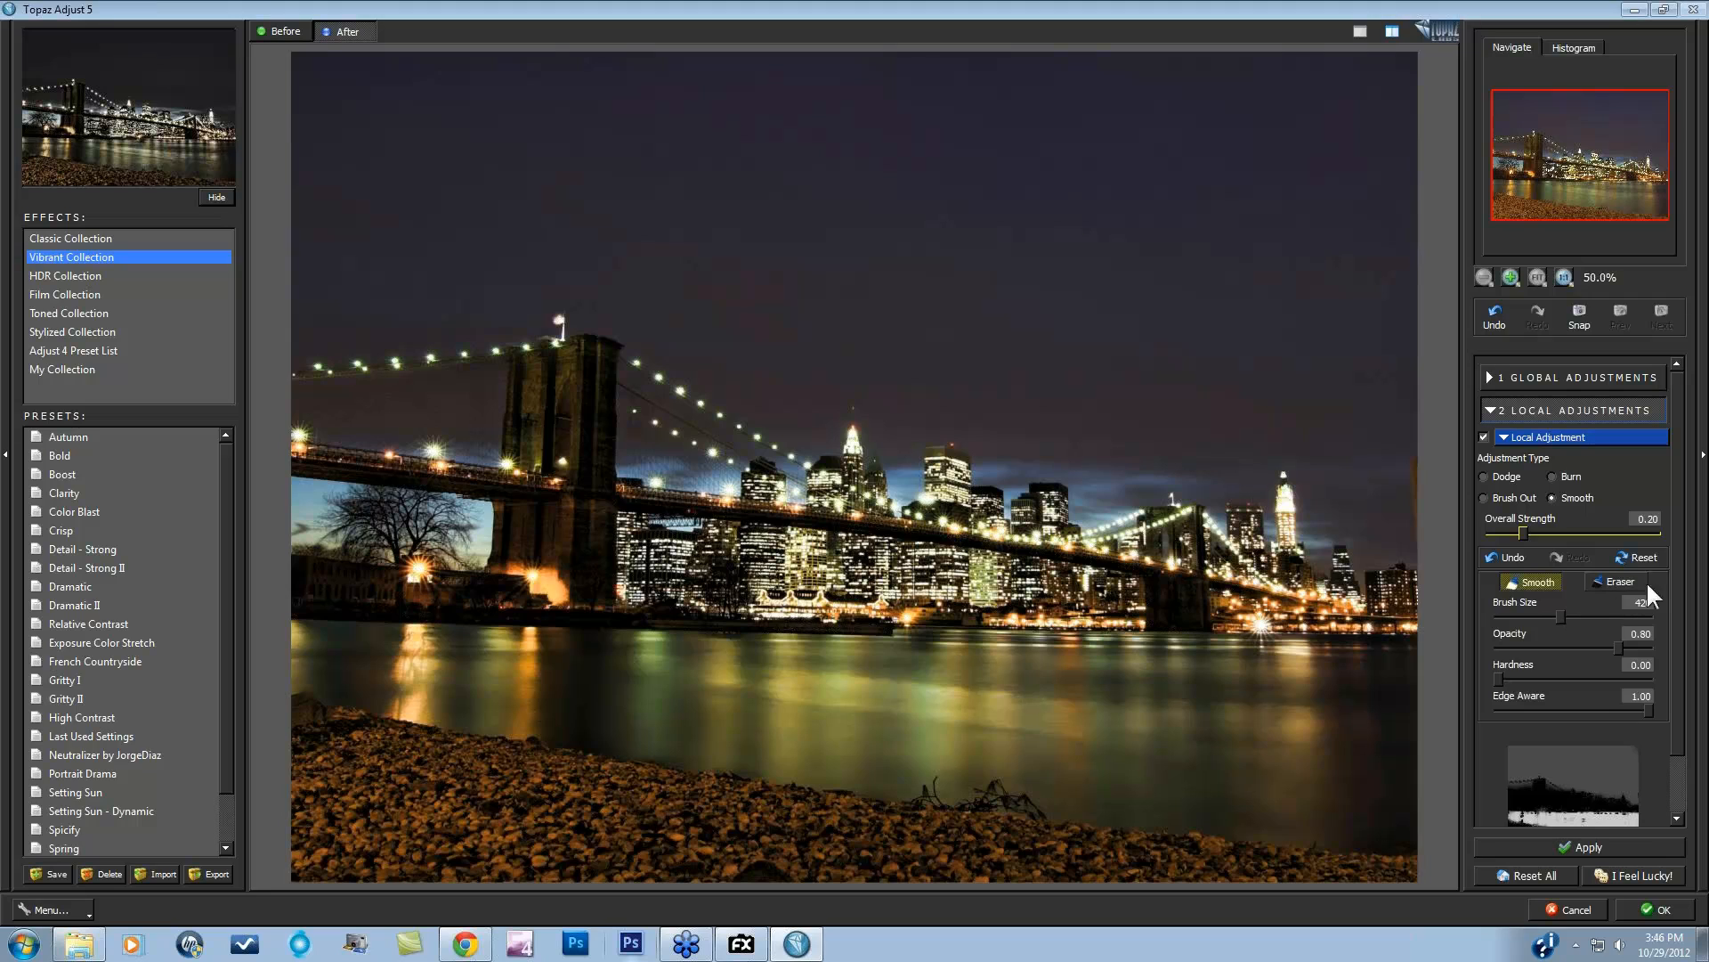
Step: Set the finishing-touch Warmth to -0.31, compare the photo with and without it, and accept the Adjust result
scroll(1656, 659, down, 2)
click(1503, 812)
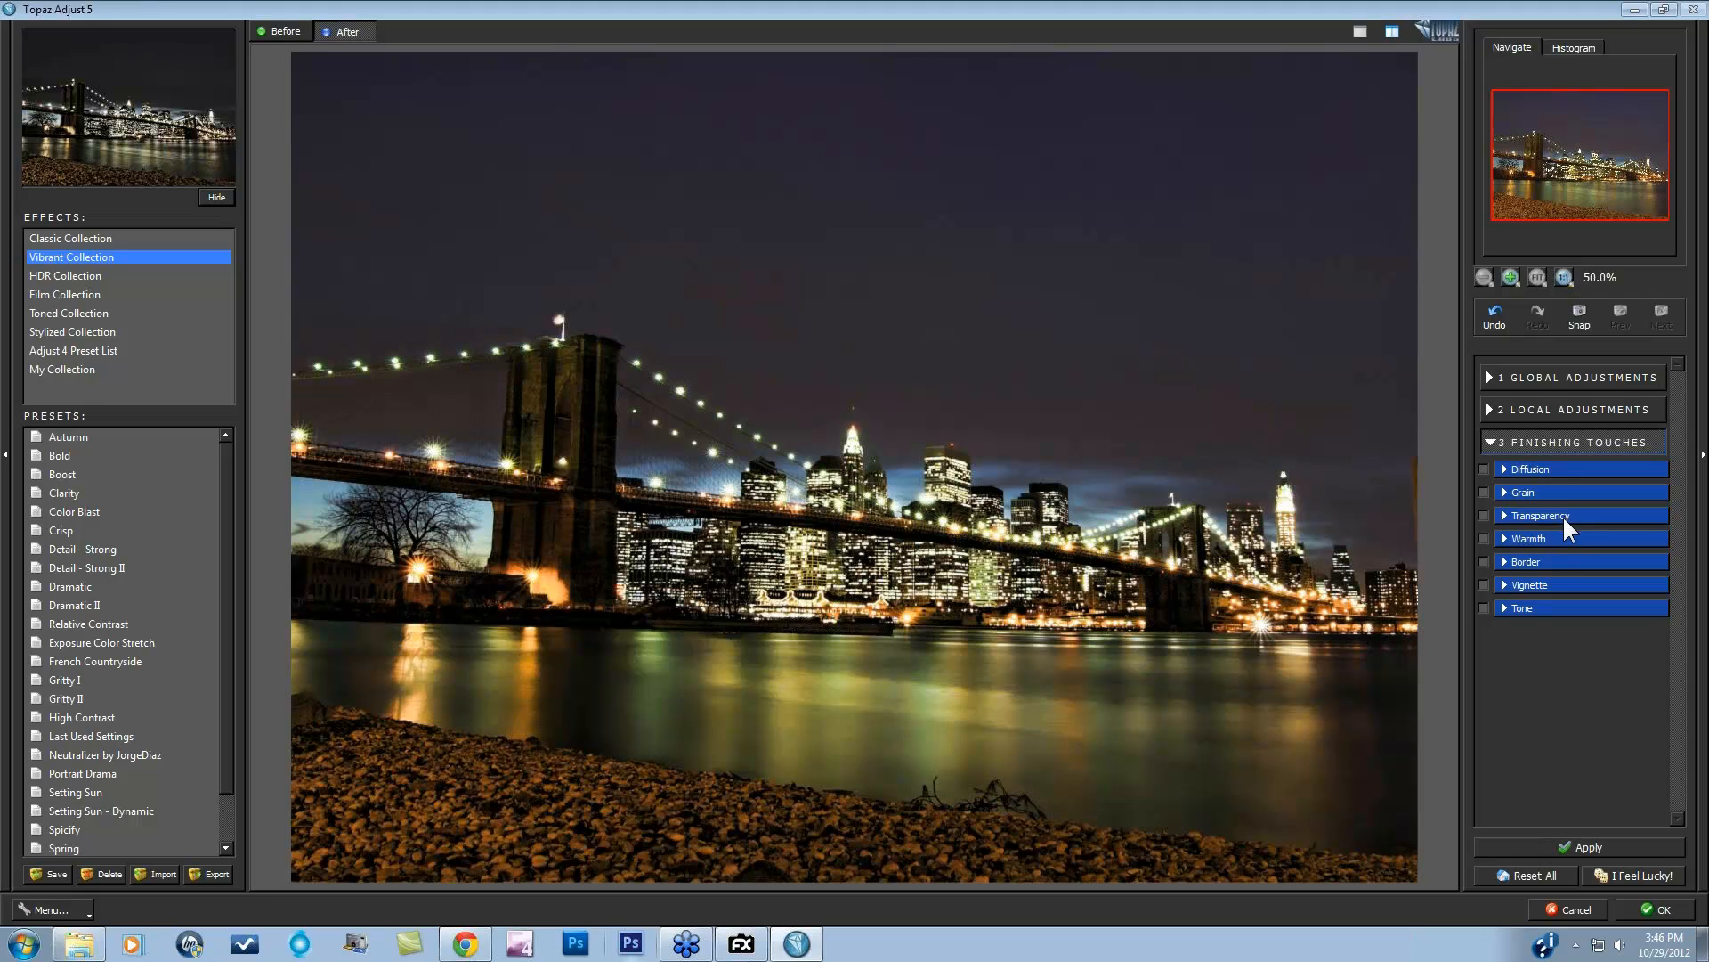
click(1504, 540)
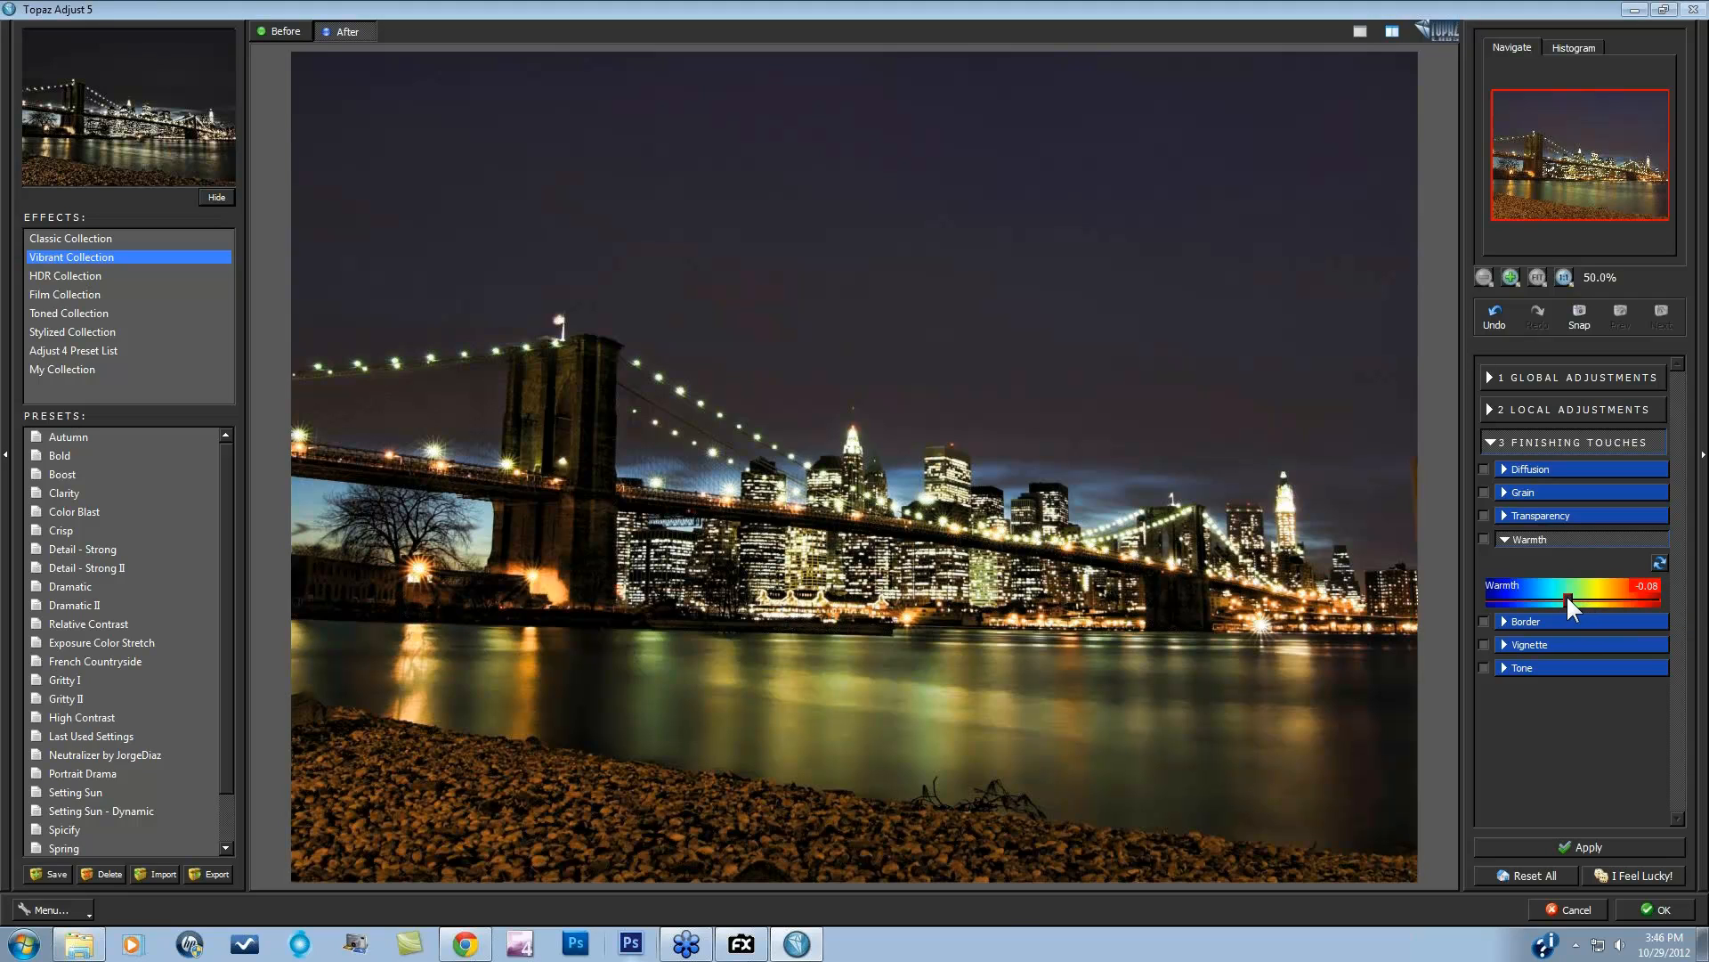
drag(1567, 595, 1542, 597)
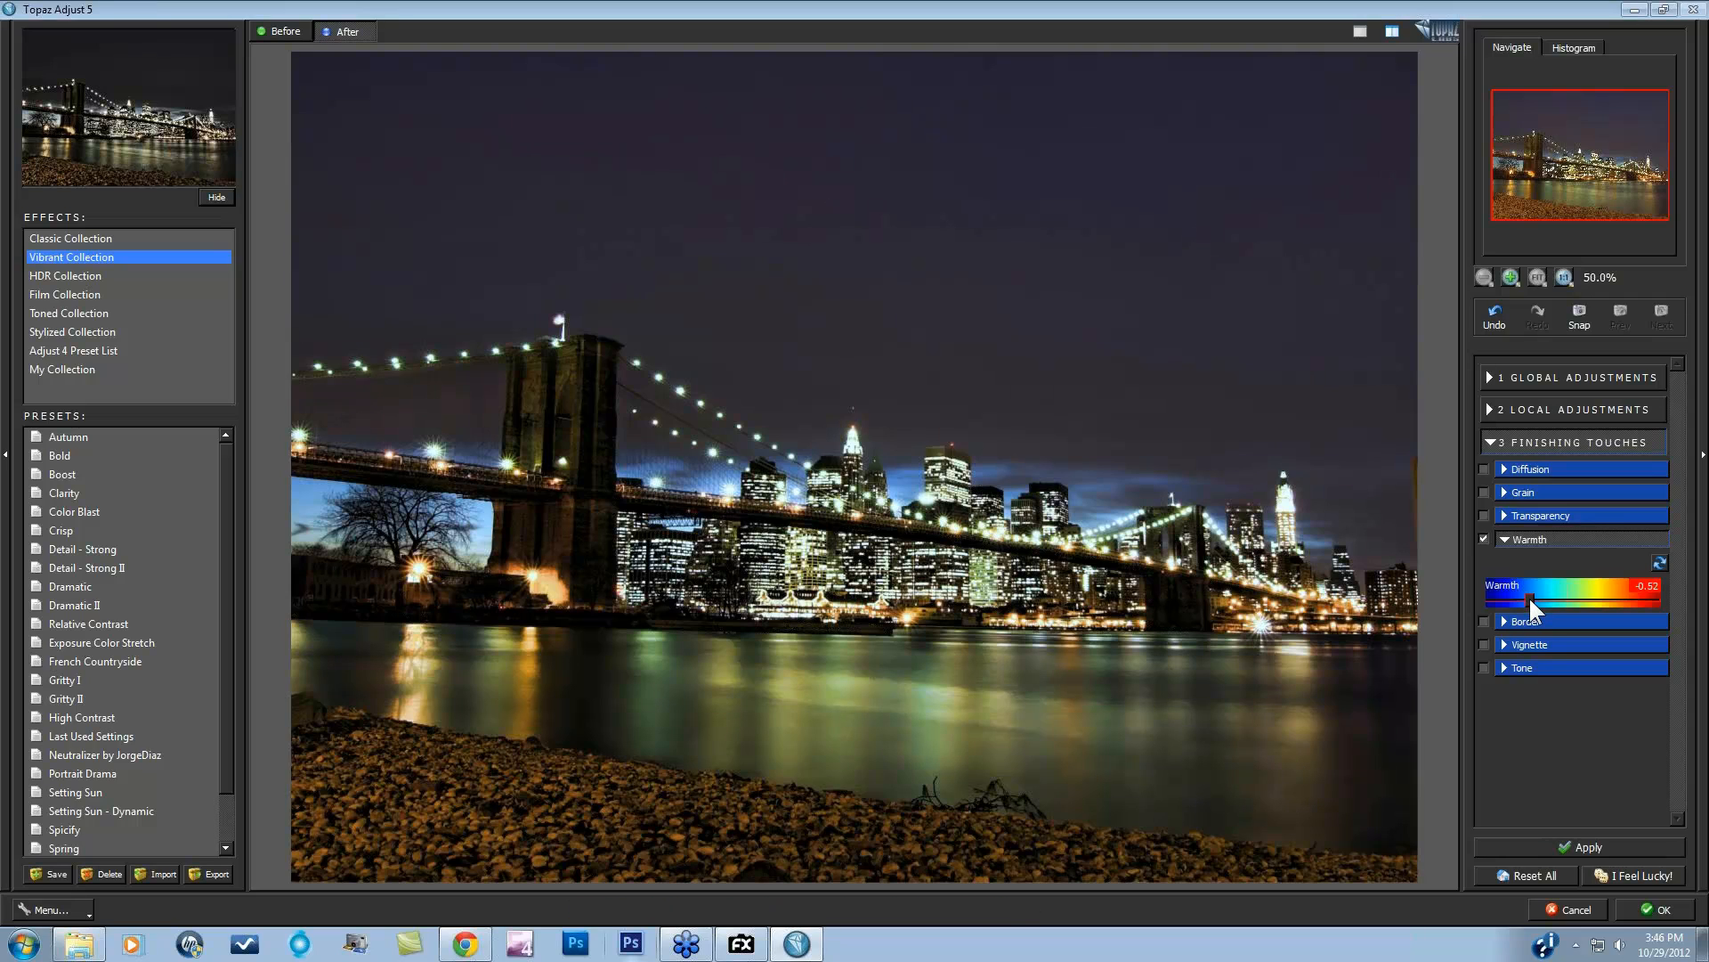
drag(1529, 595, 1547, 597)
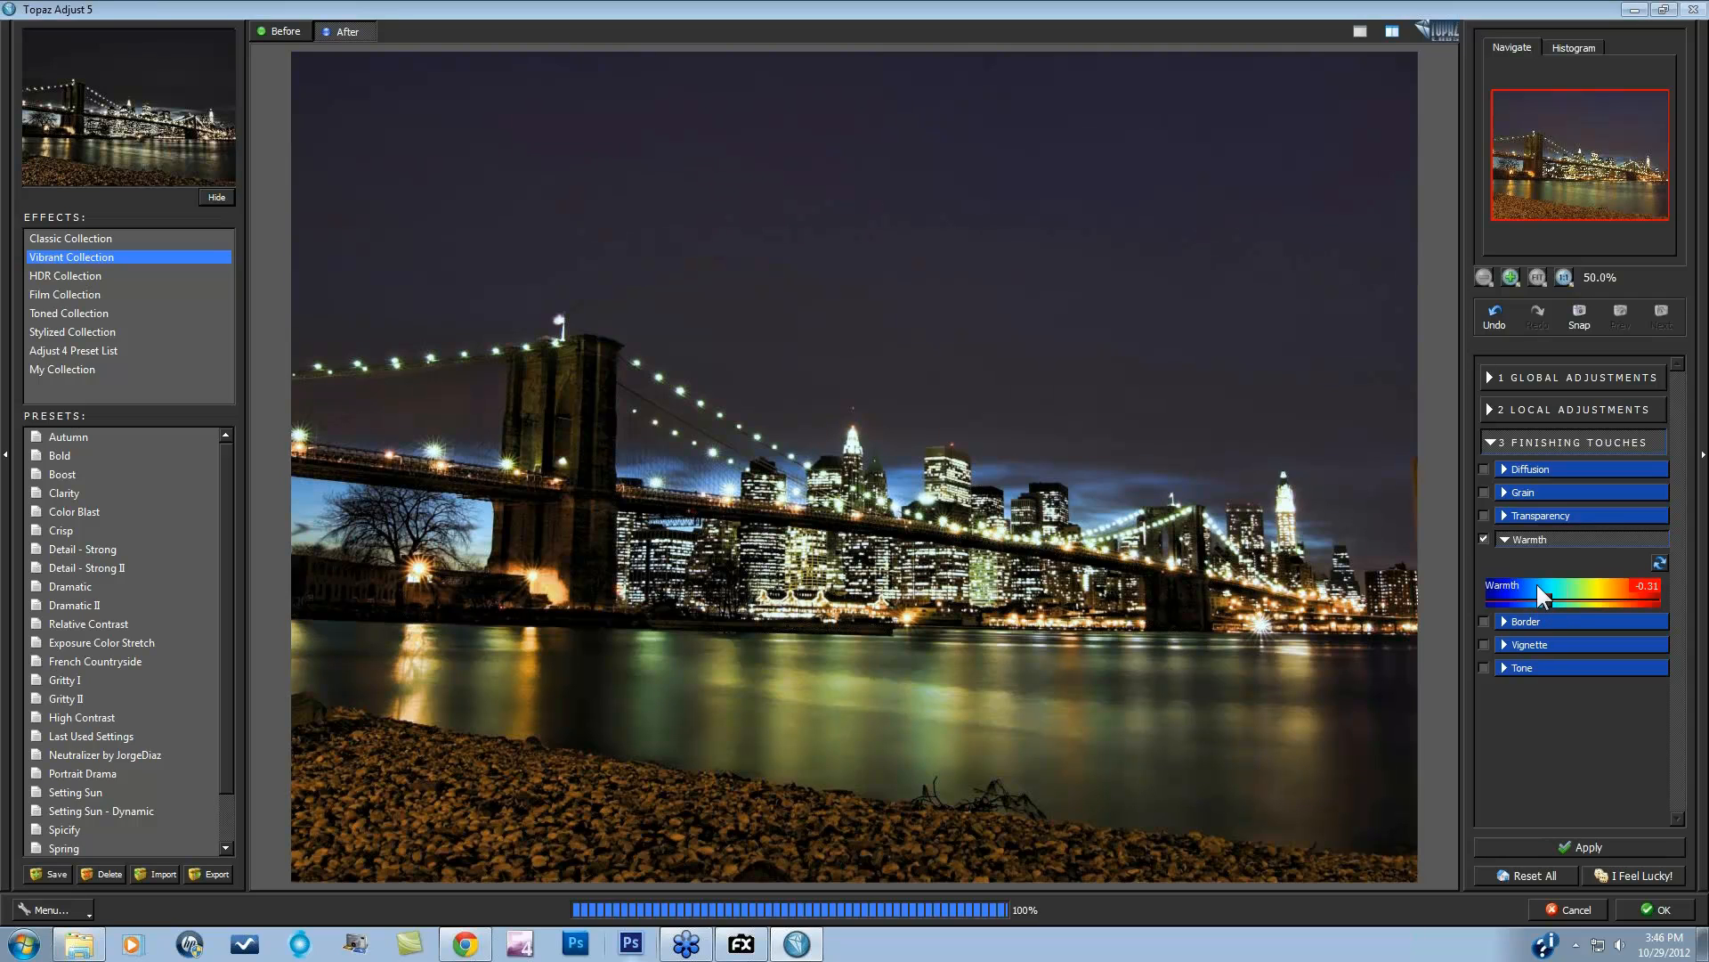
click(1482, 538)
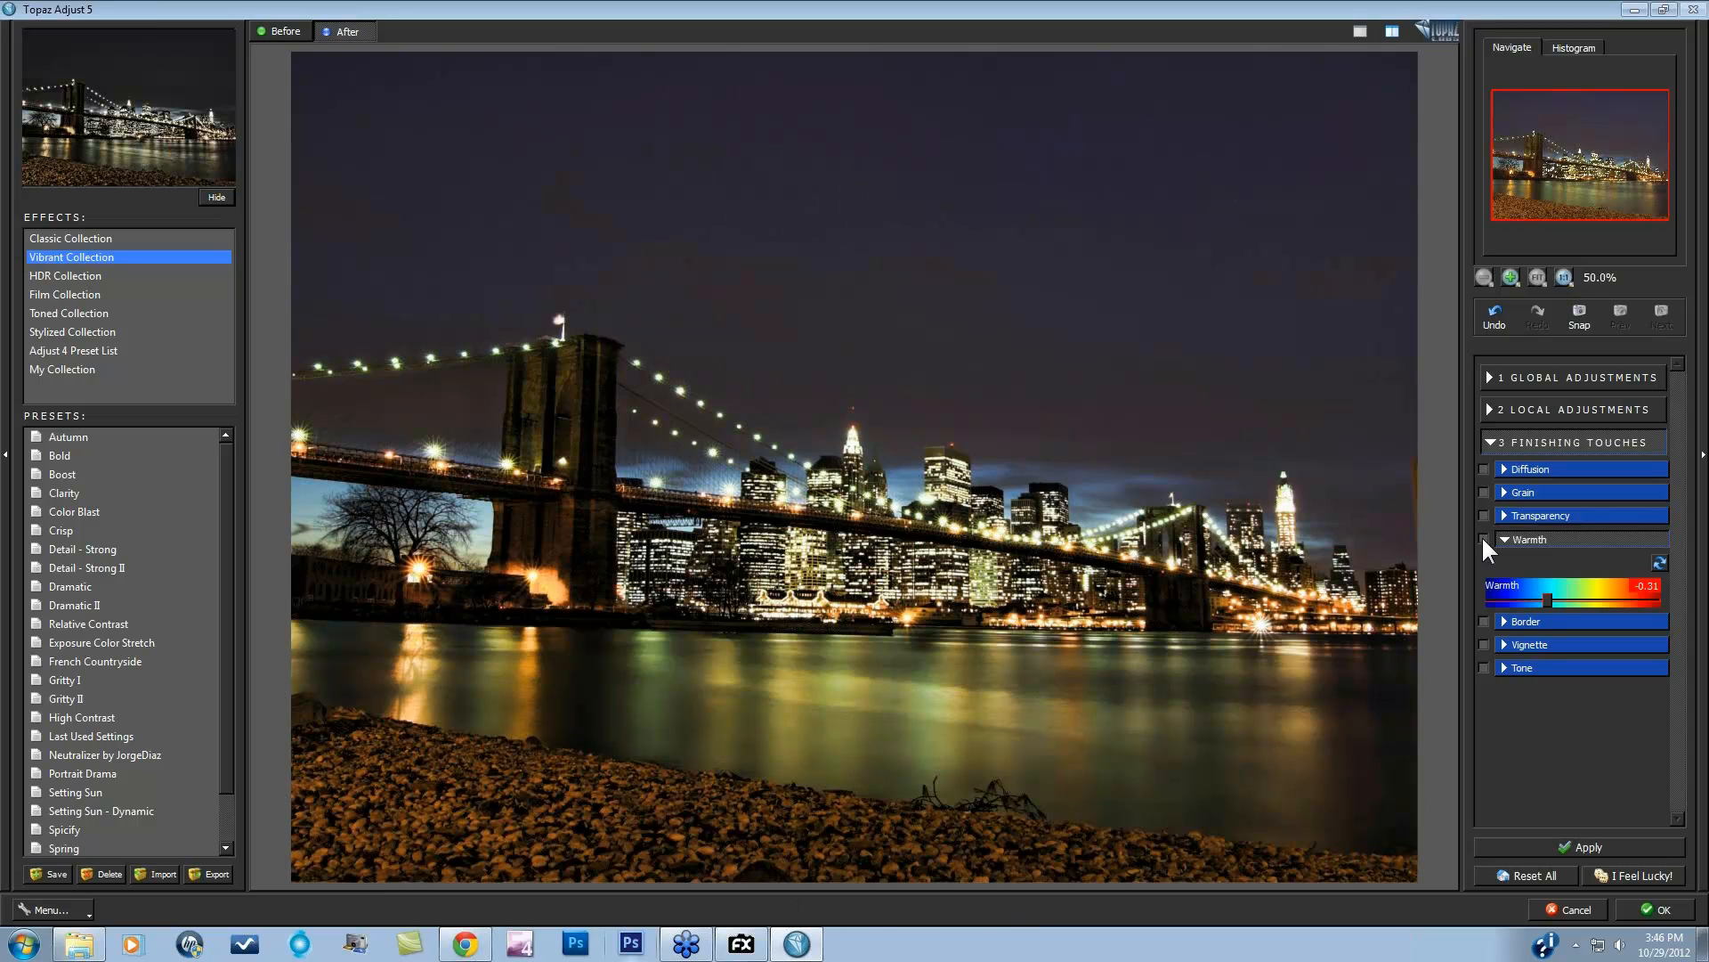
click(1482, 538)
click(1661, 909)
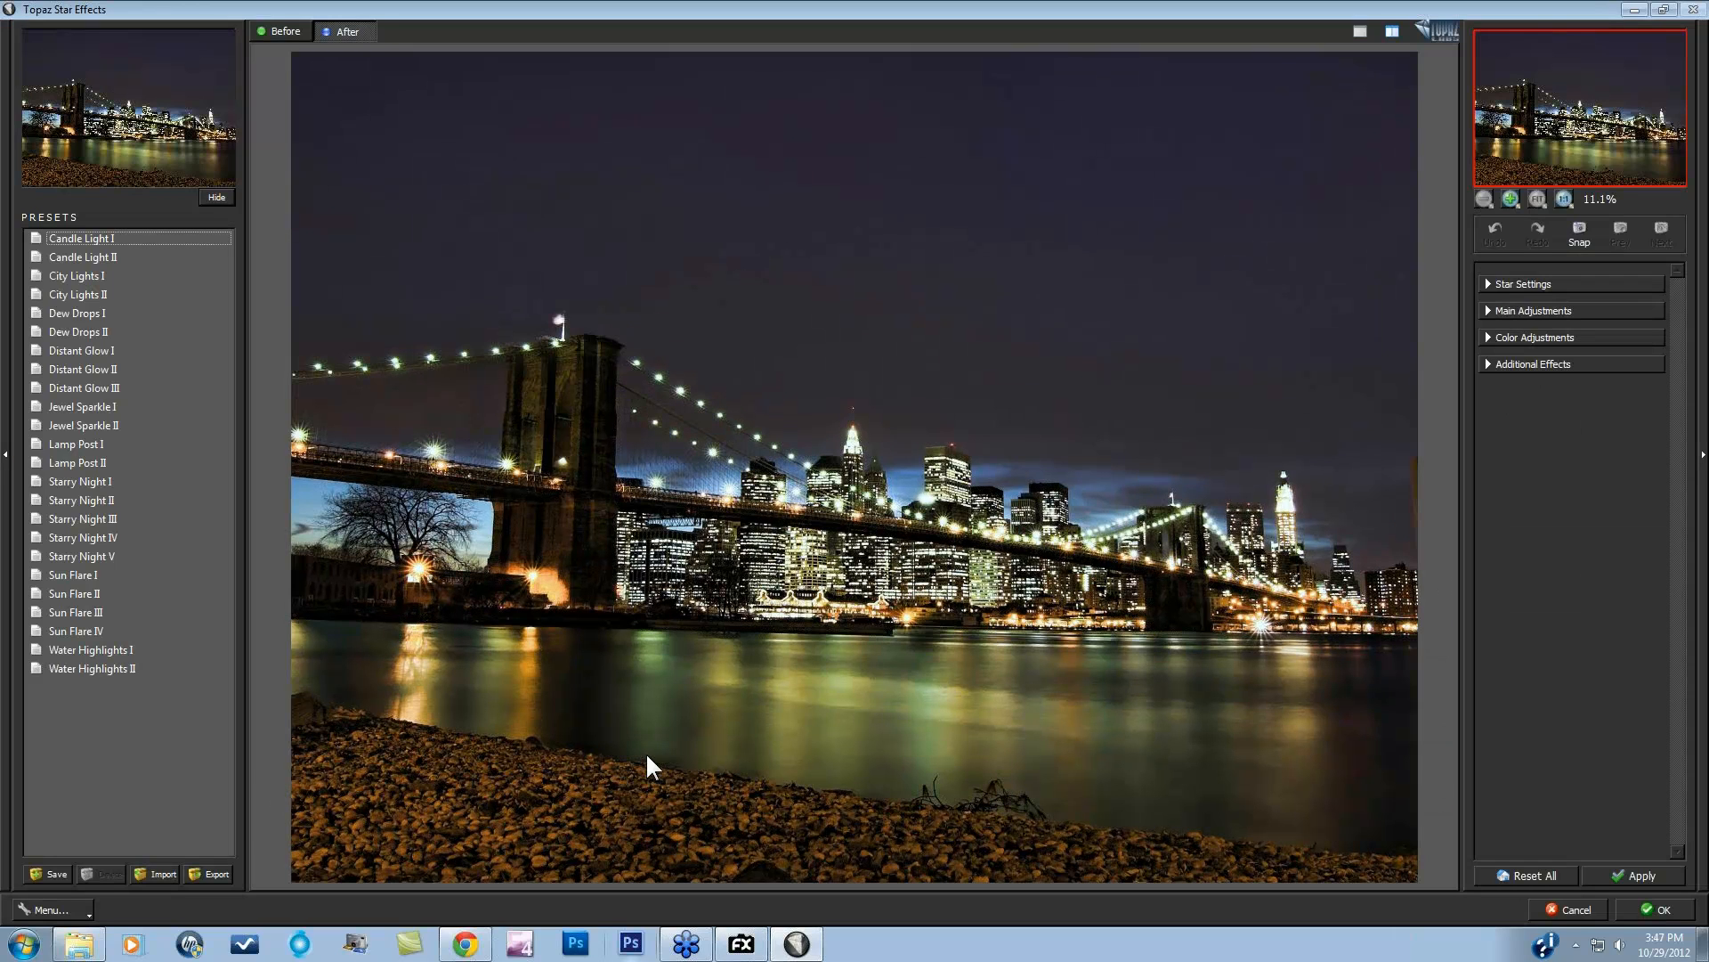
Step: Try the Distant Glow, Sun Flare and Starry Night III star presets on the skyline, inspect at 100%, and reset all settings
click(1525, 874)
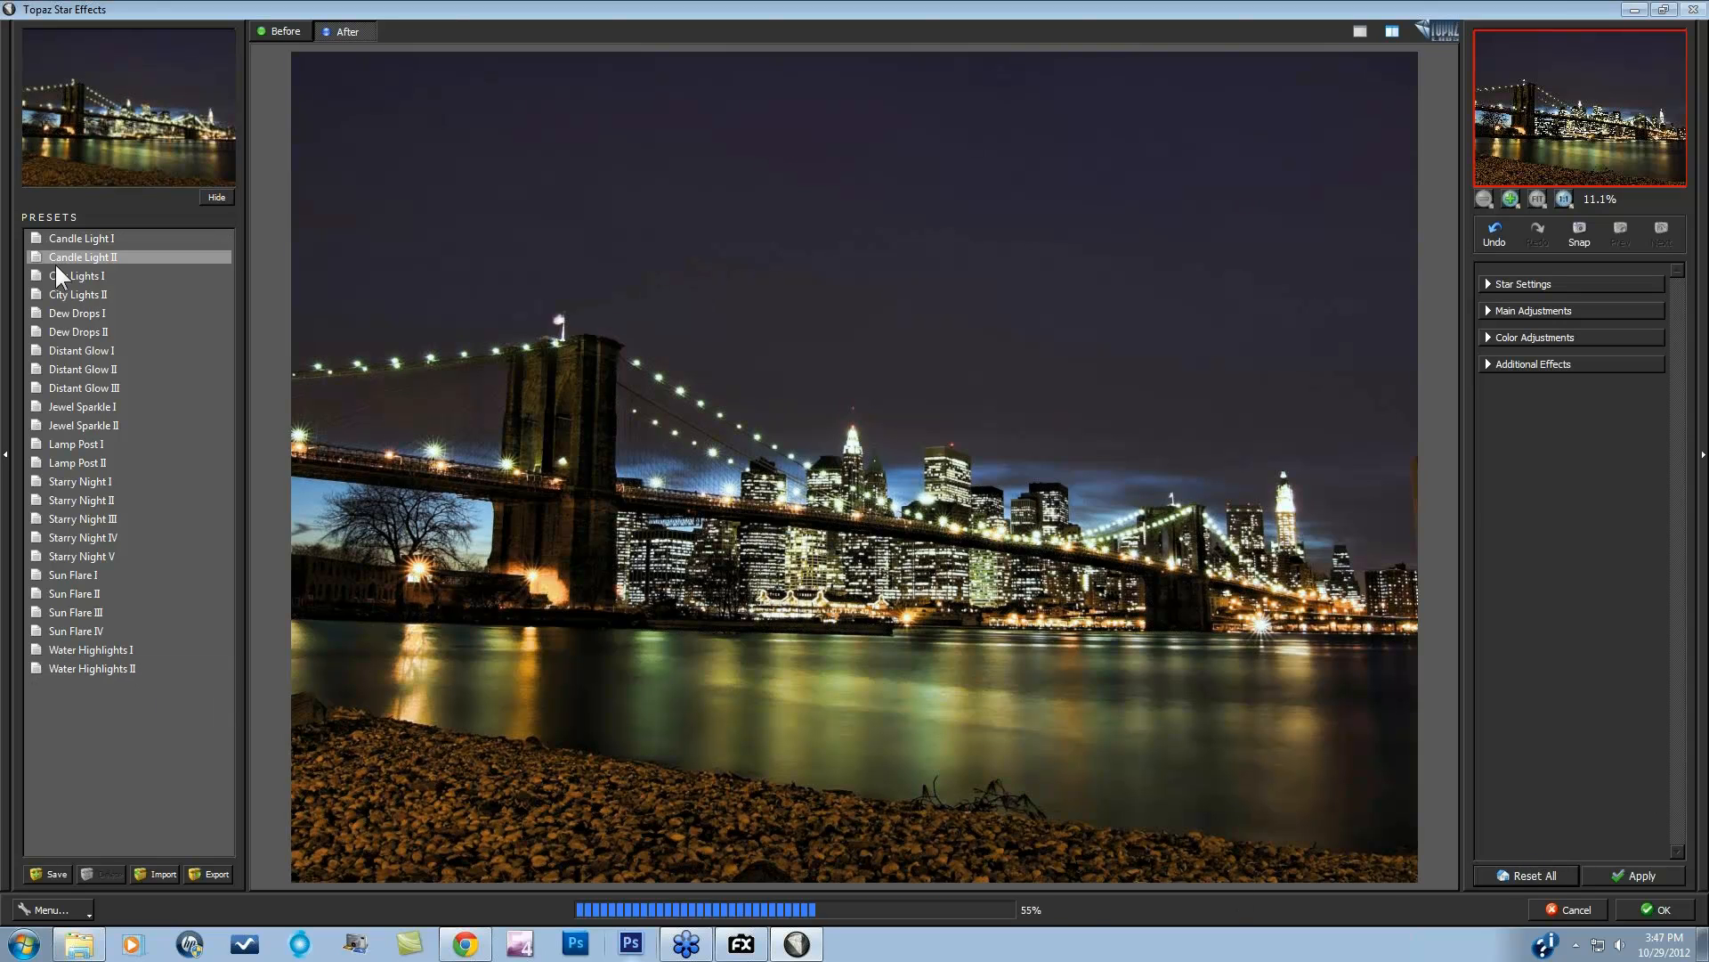
click(79, 350)
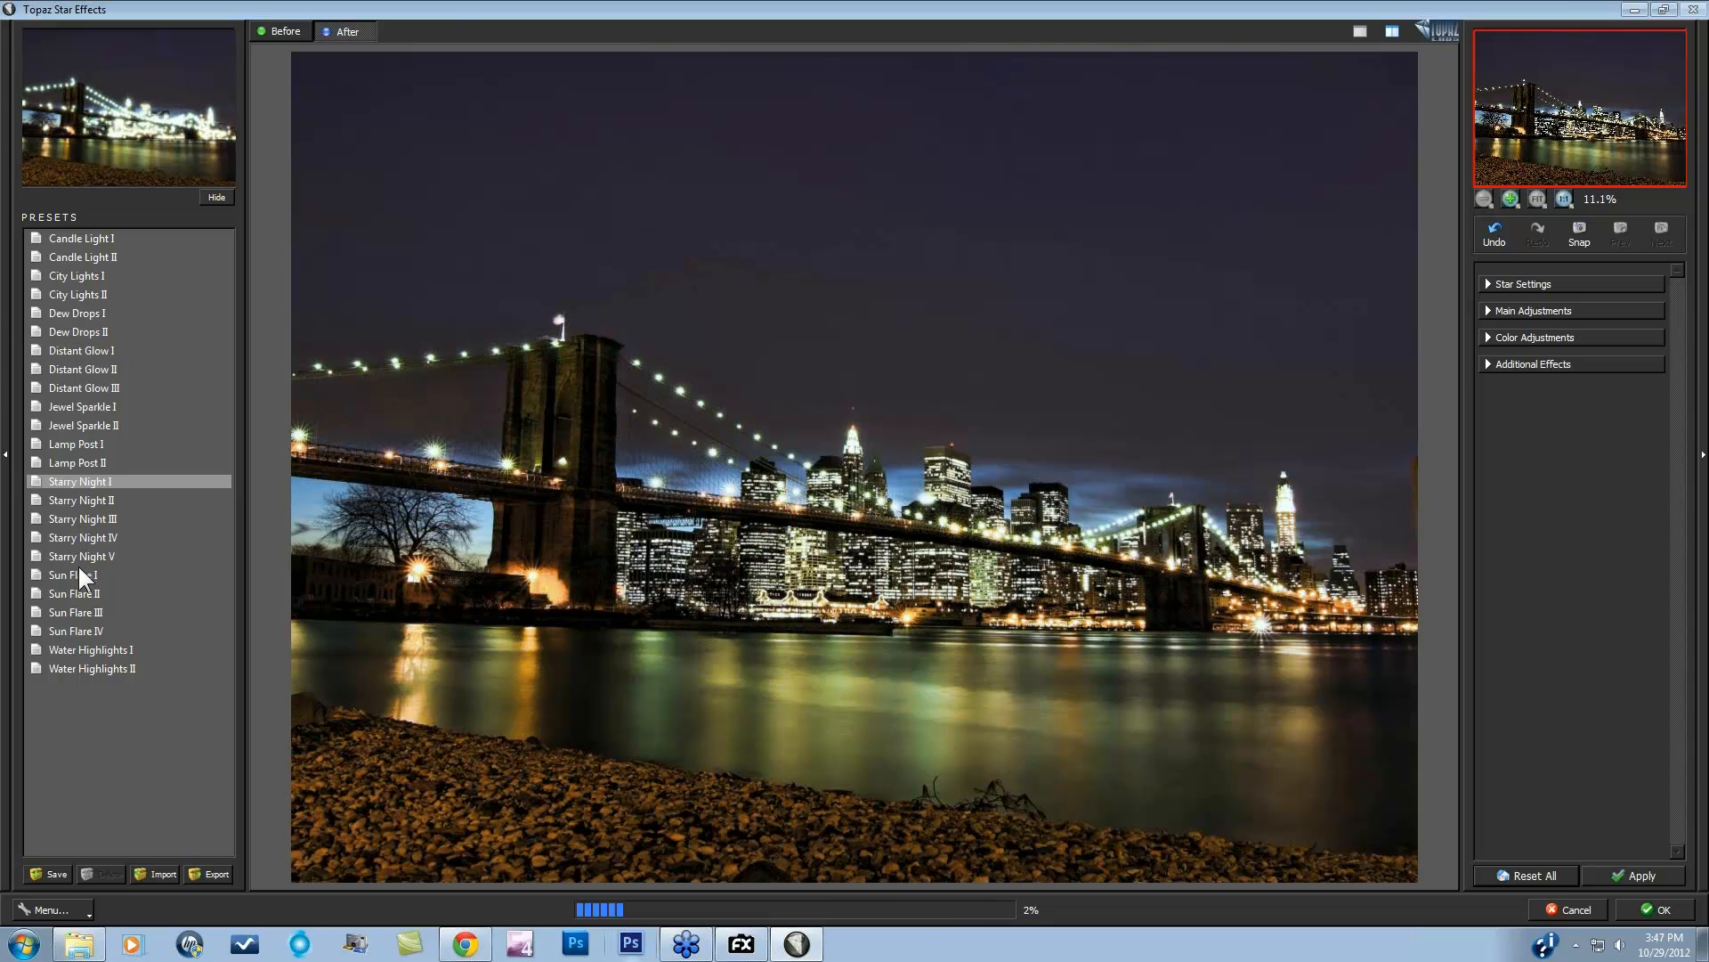
click(66, 611)
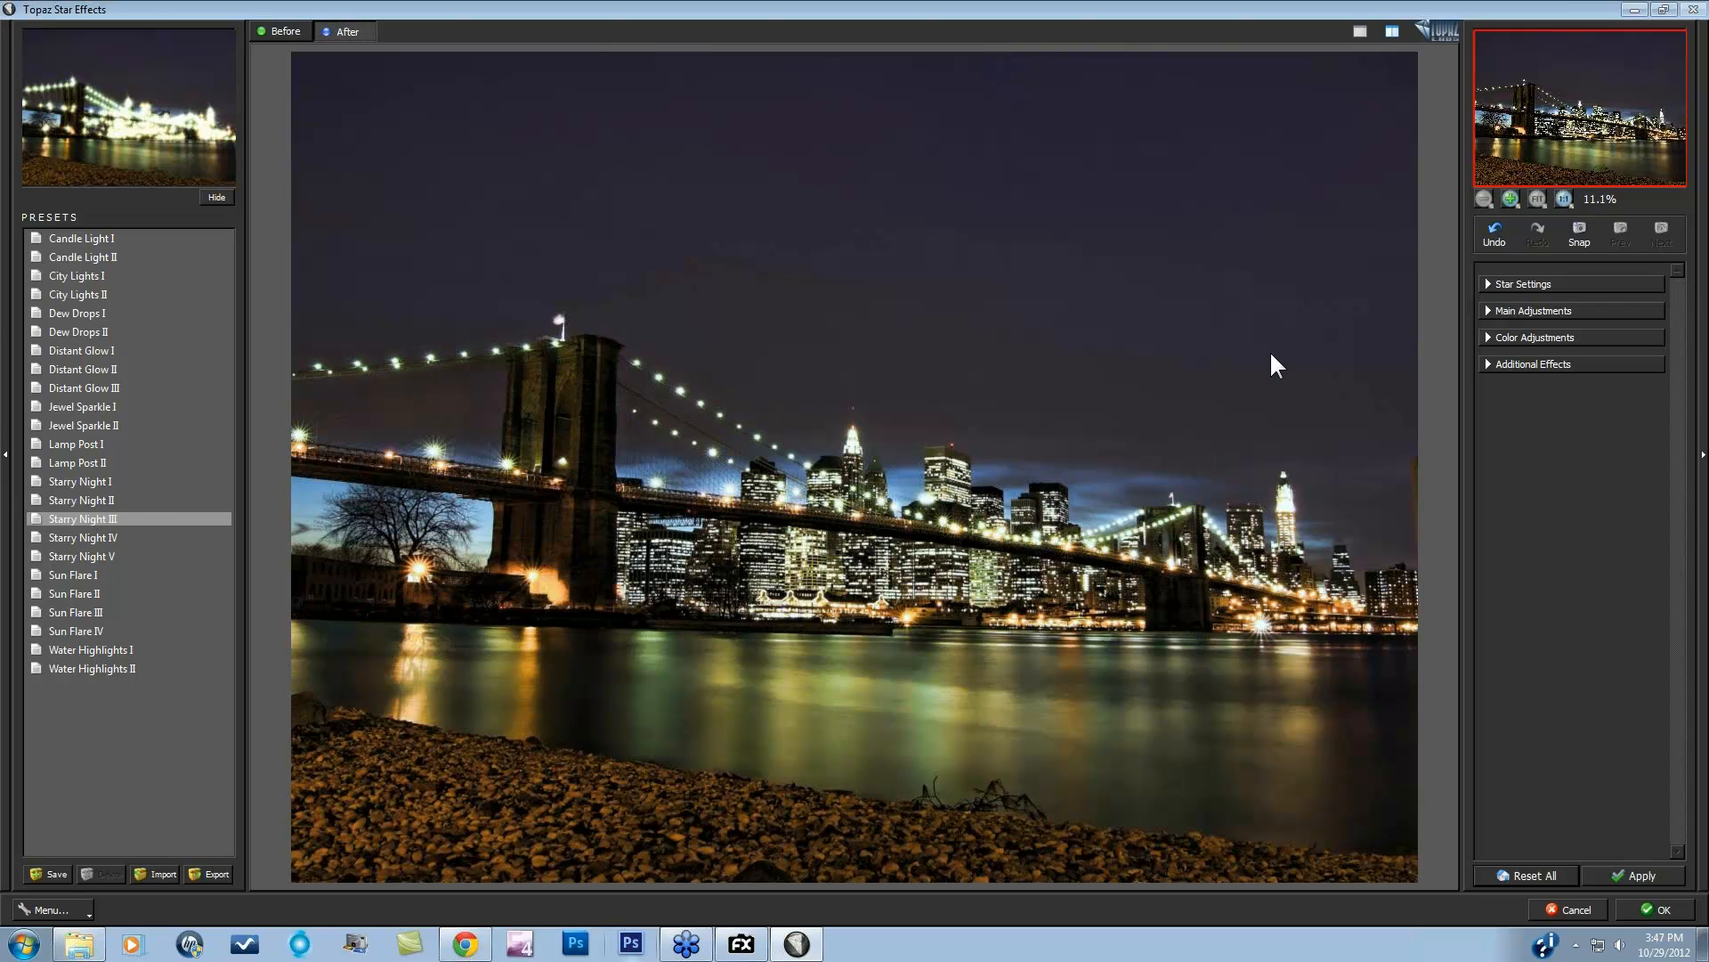
click(1565, 199)
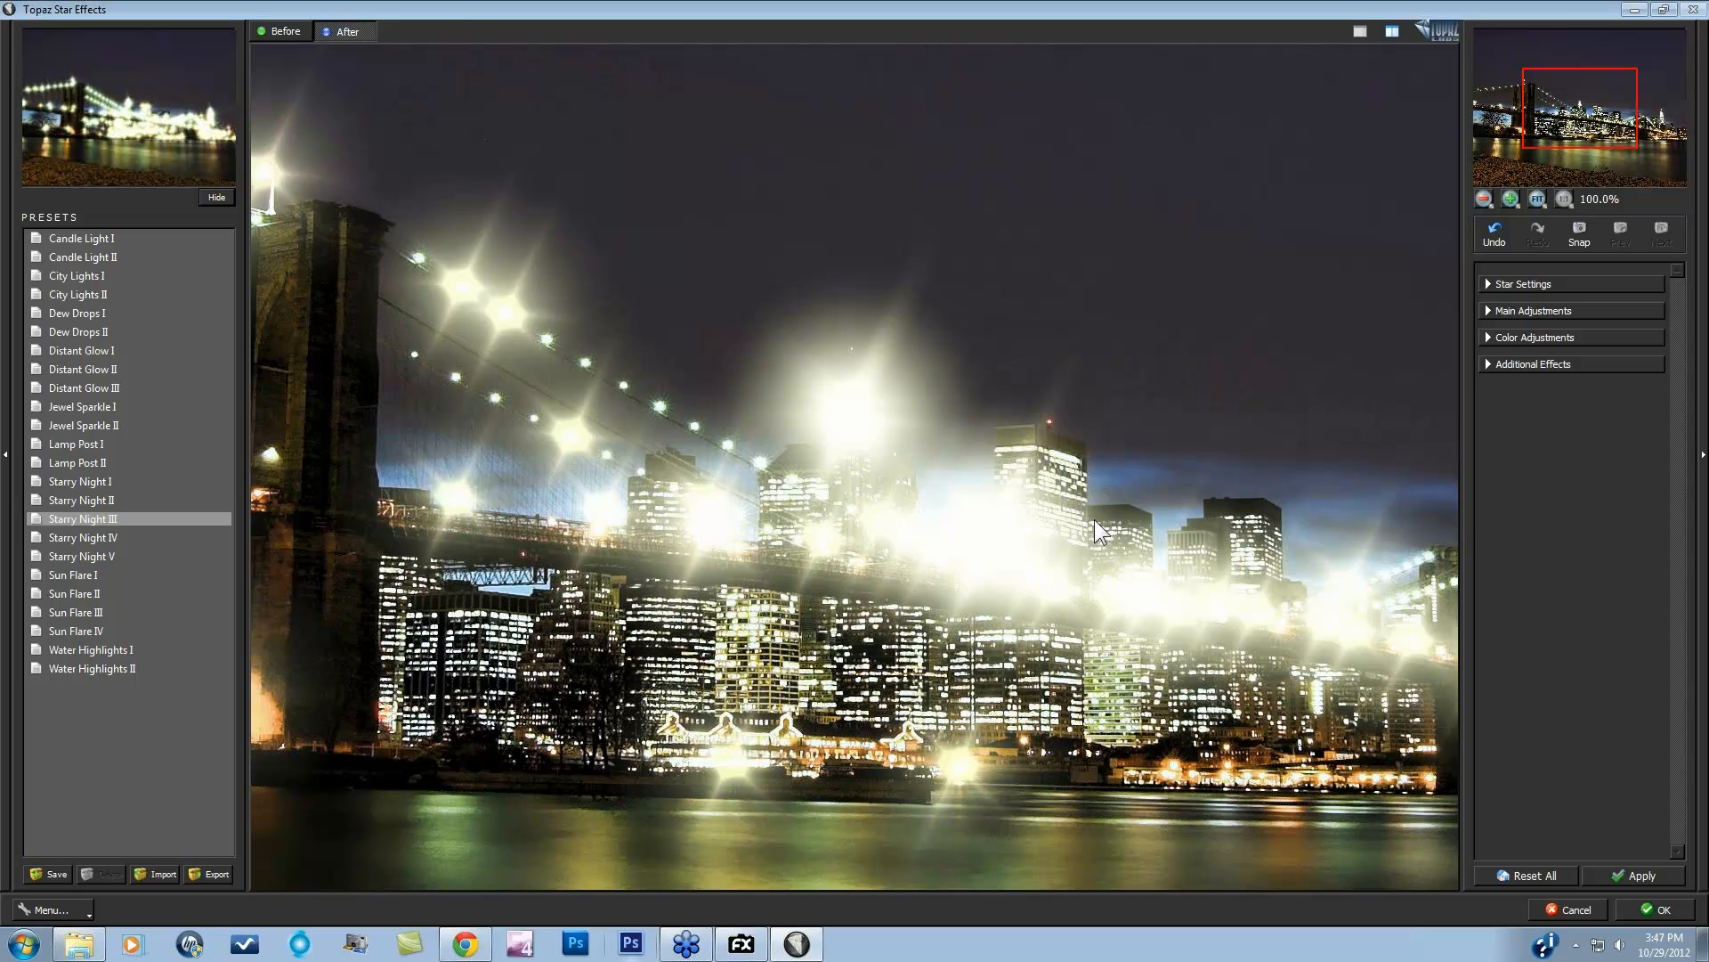
click(1553, 877)
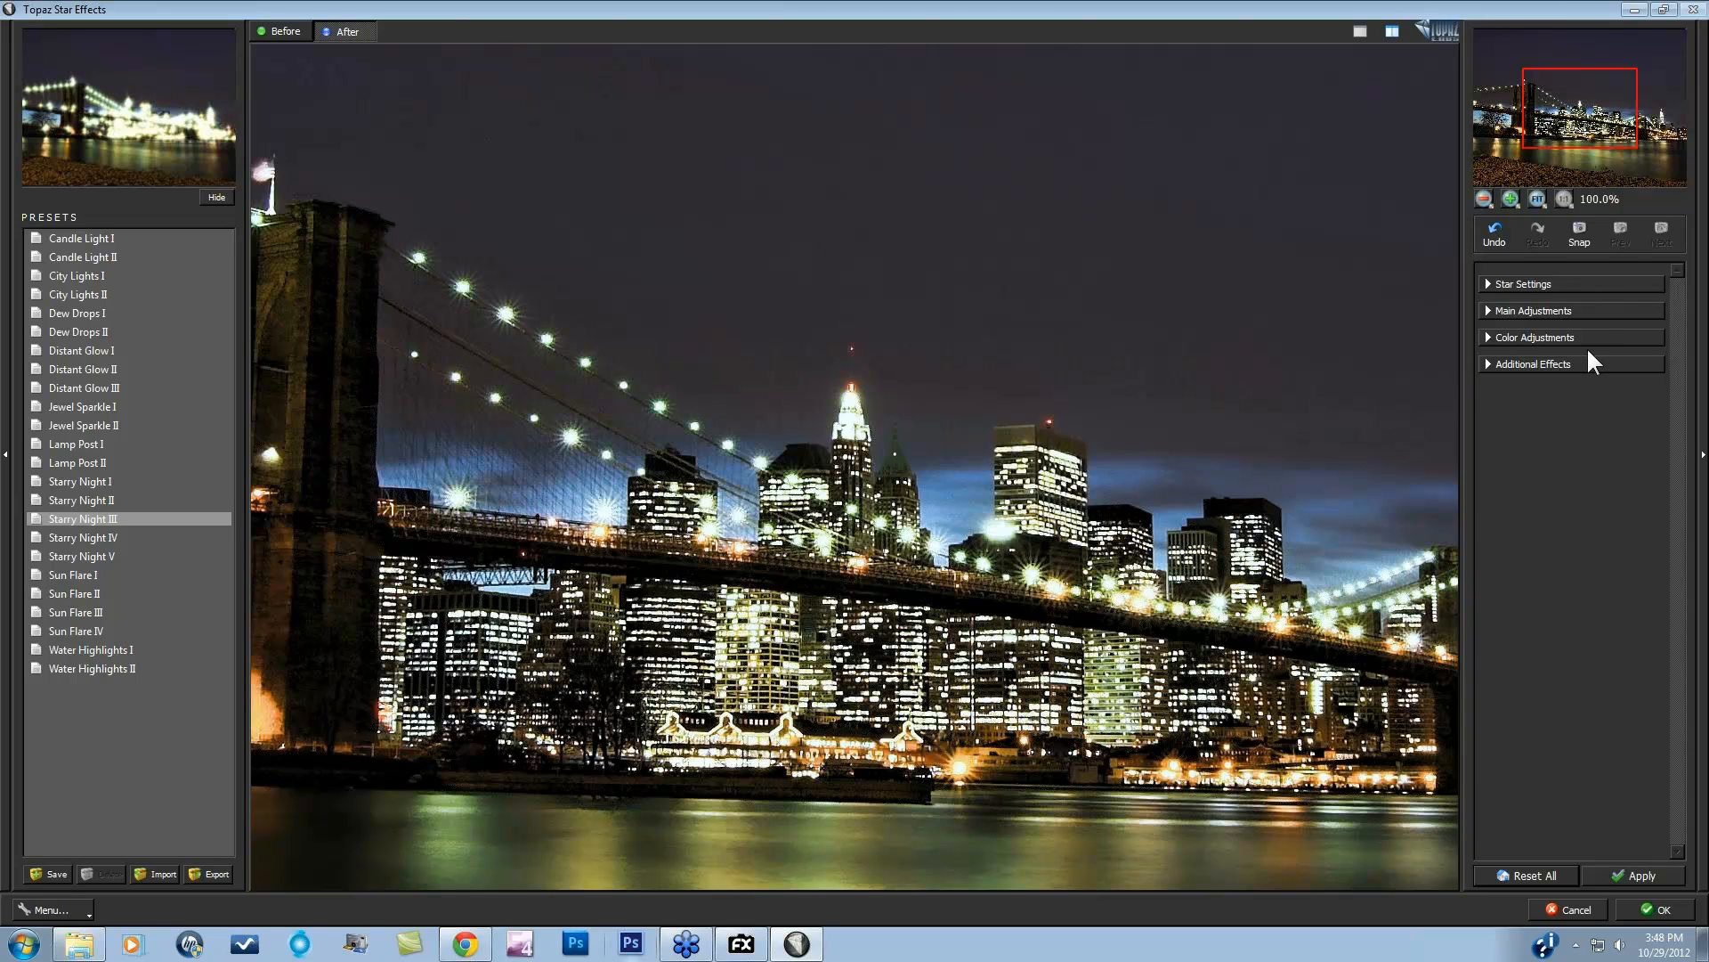
Step: Set the star effect's Threshold to 0.00 and Size to 0.08, trying out a Glow of 0.80
click(1483, 308)
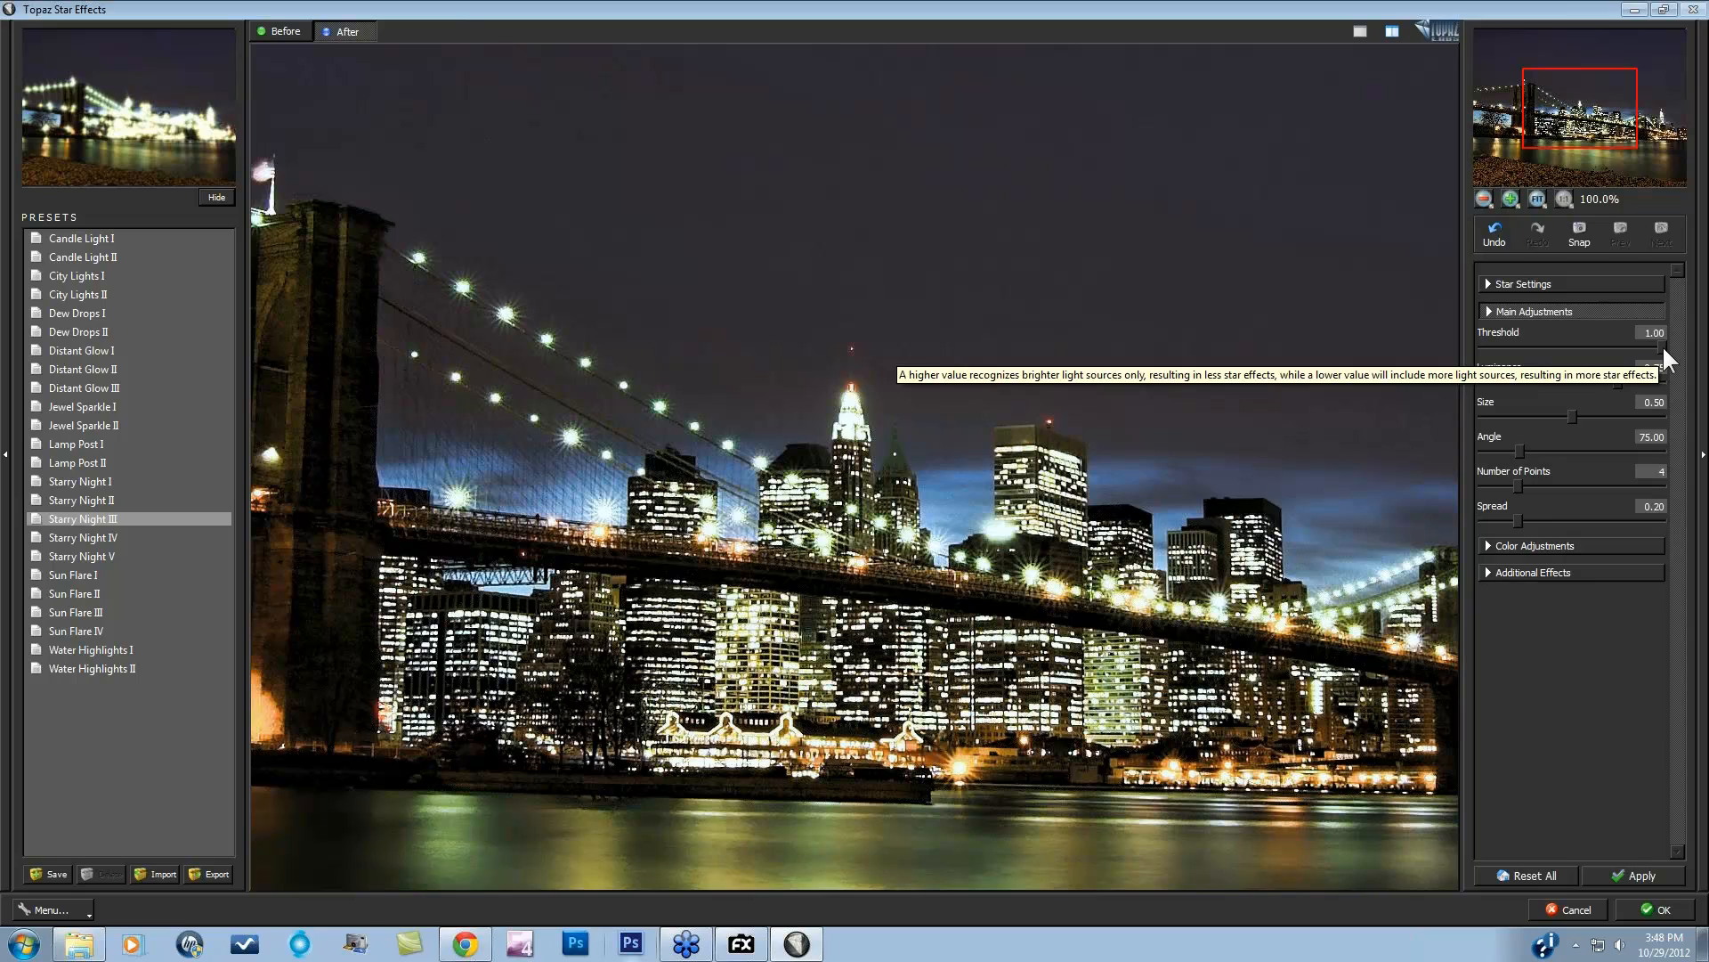
drag(1662, 345, 1419, 347)
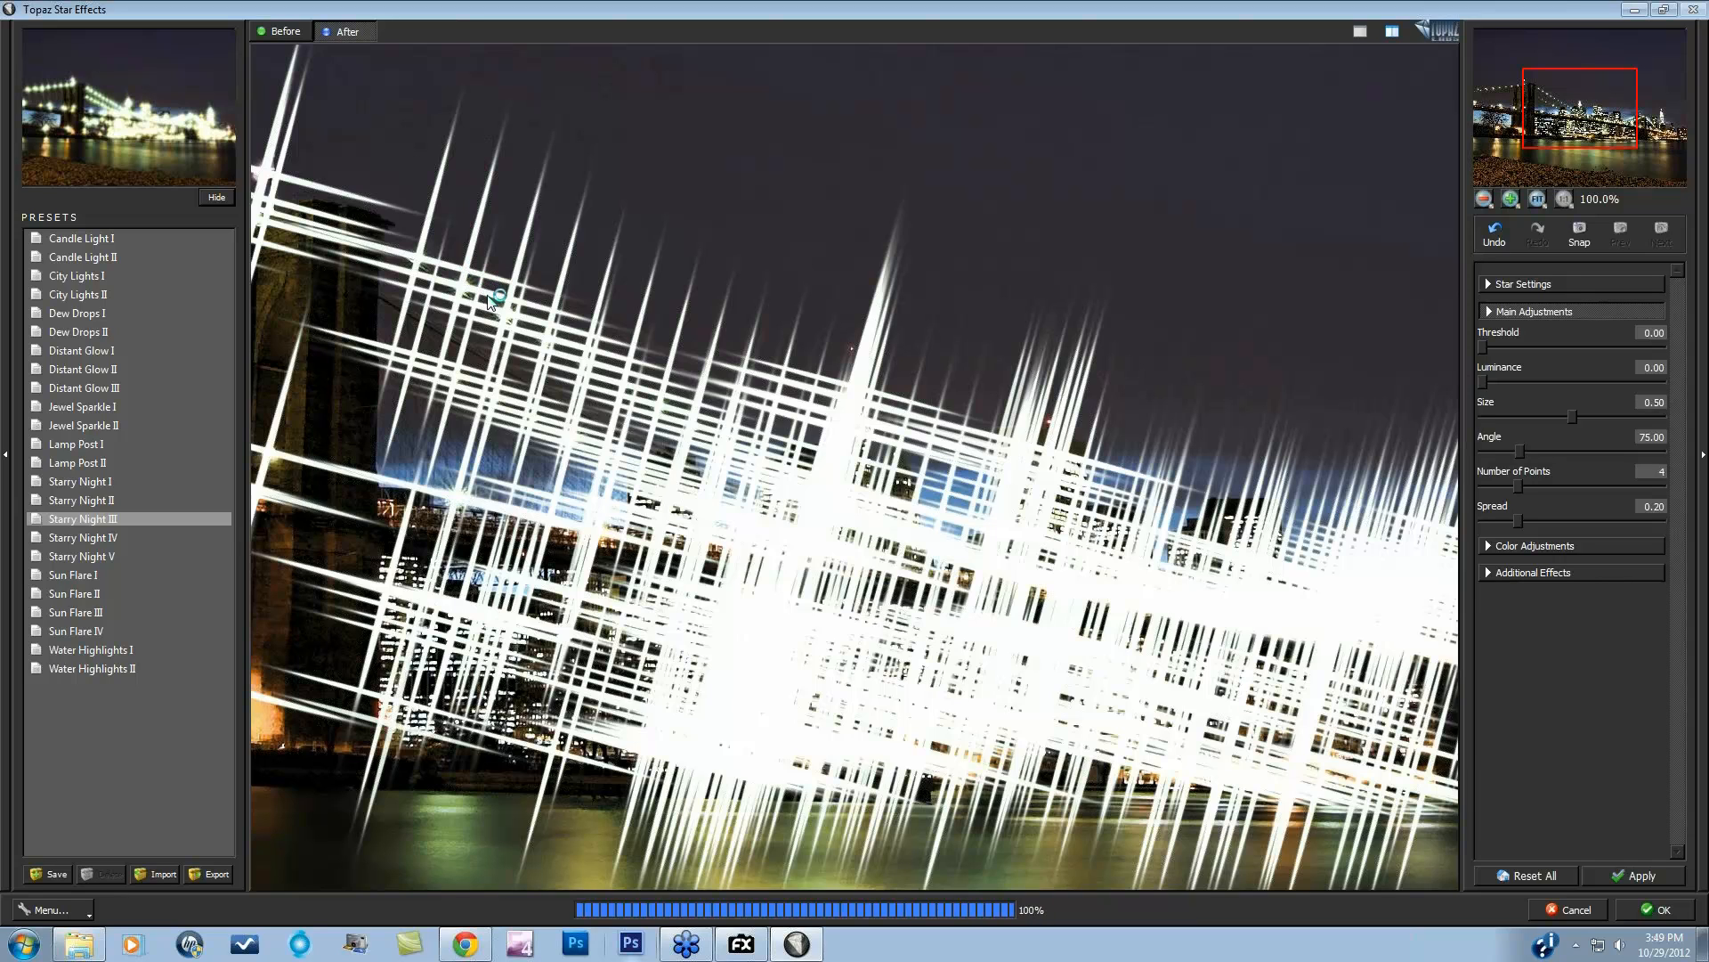
click(1487, 570)
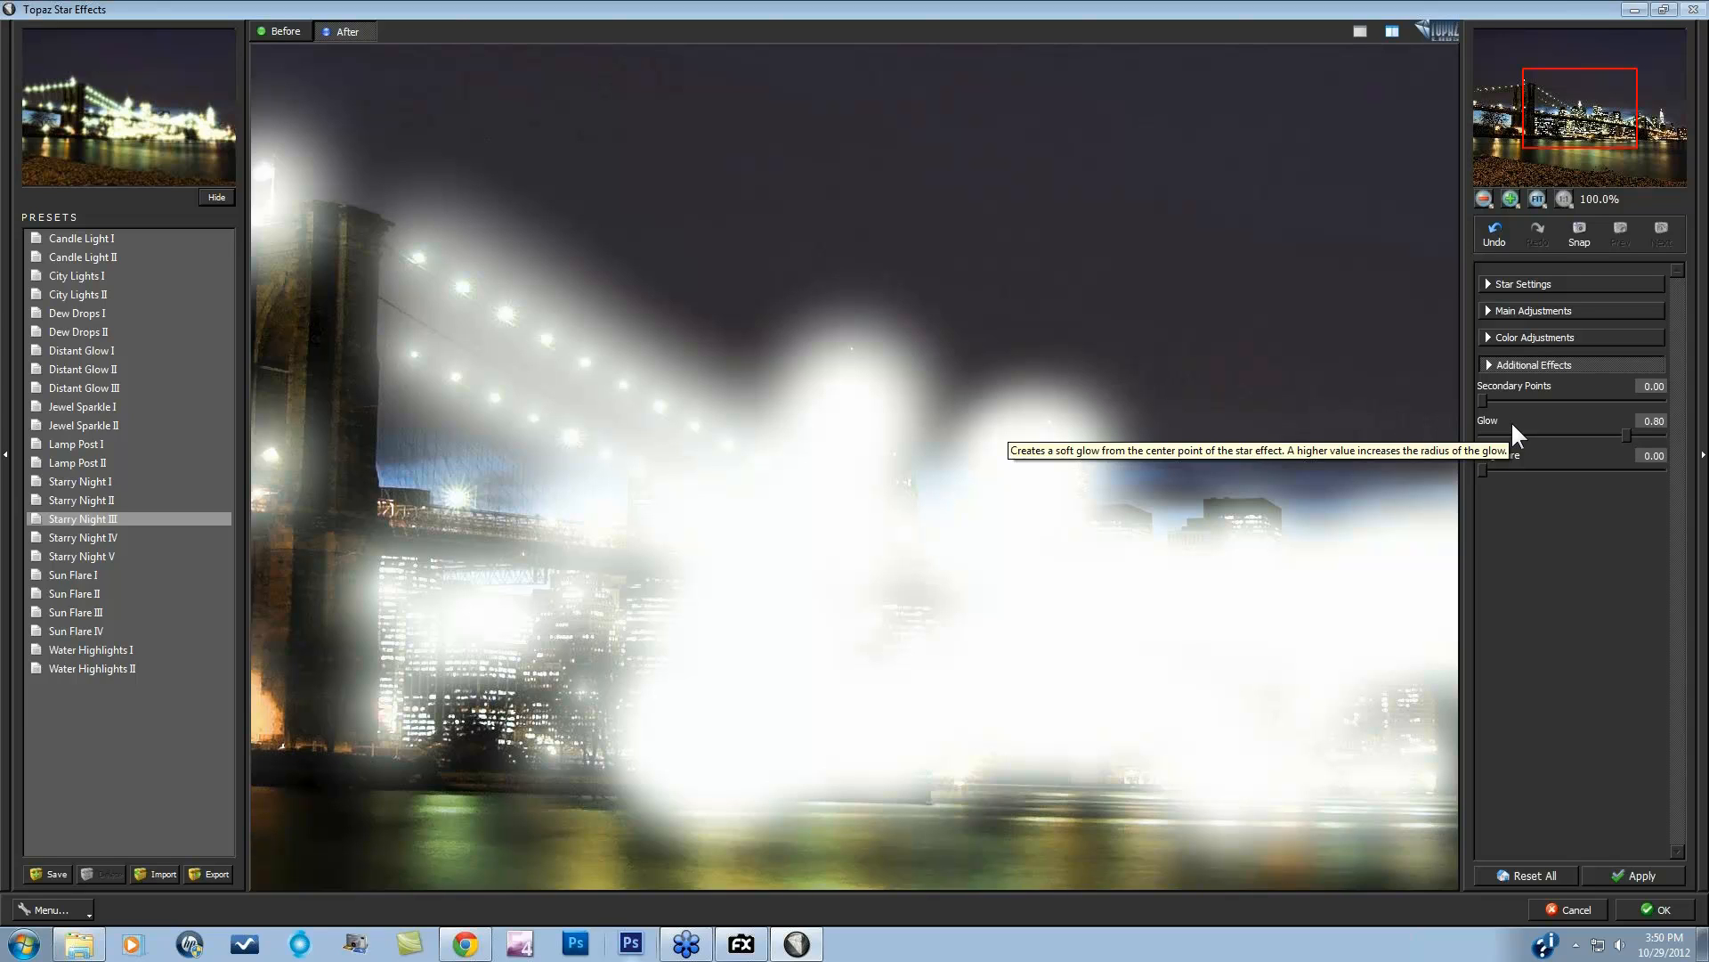
click(1501, 313)
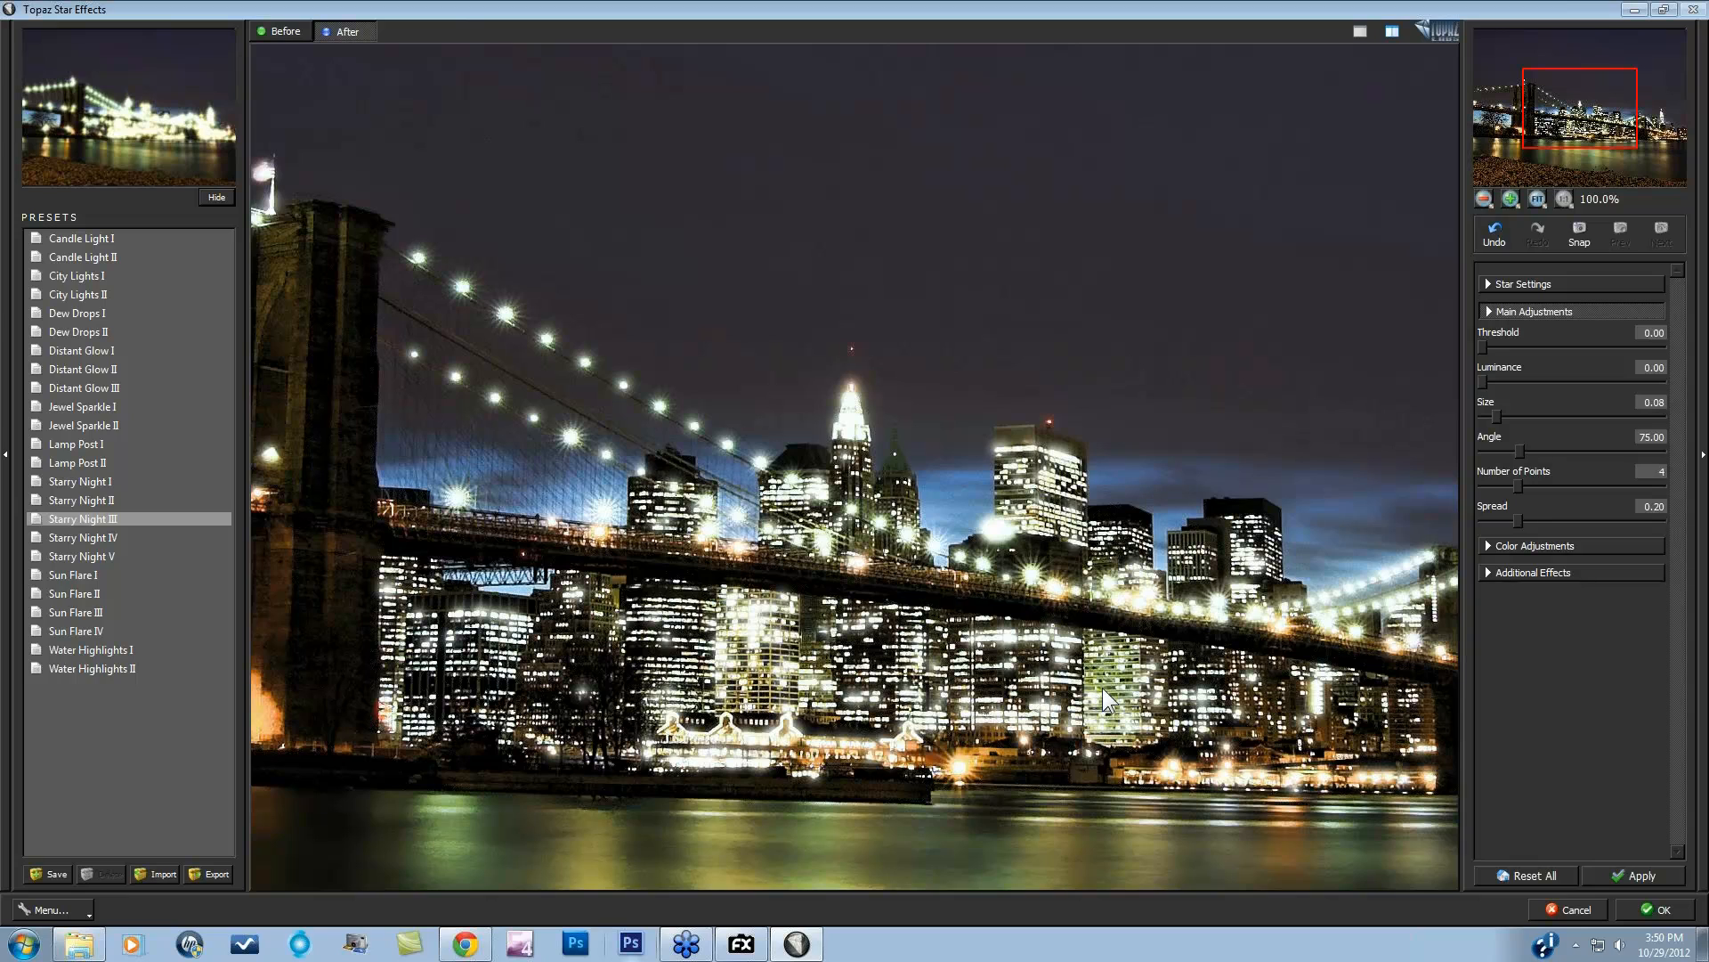
Step: Compare the small star highlights on the building and bridge lights with the original image
click(1078, 695)
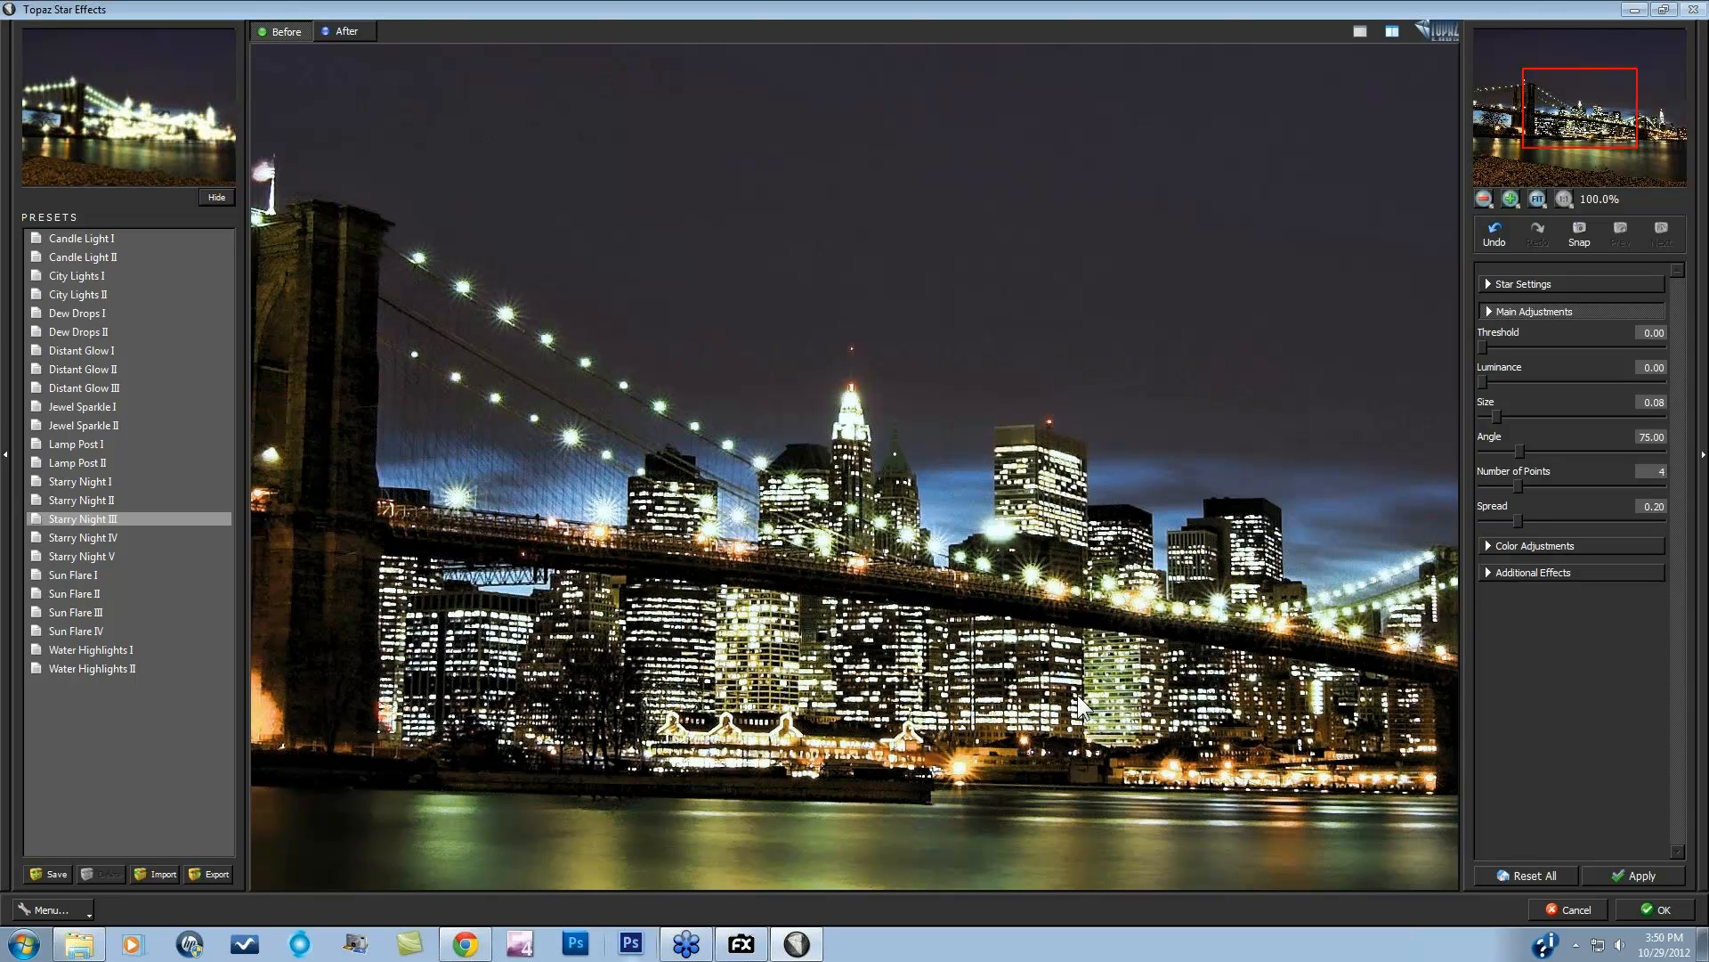
click(1079, 695)
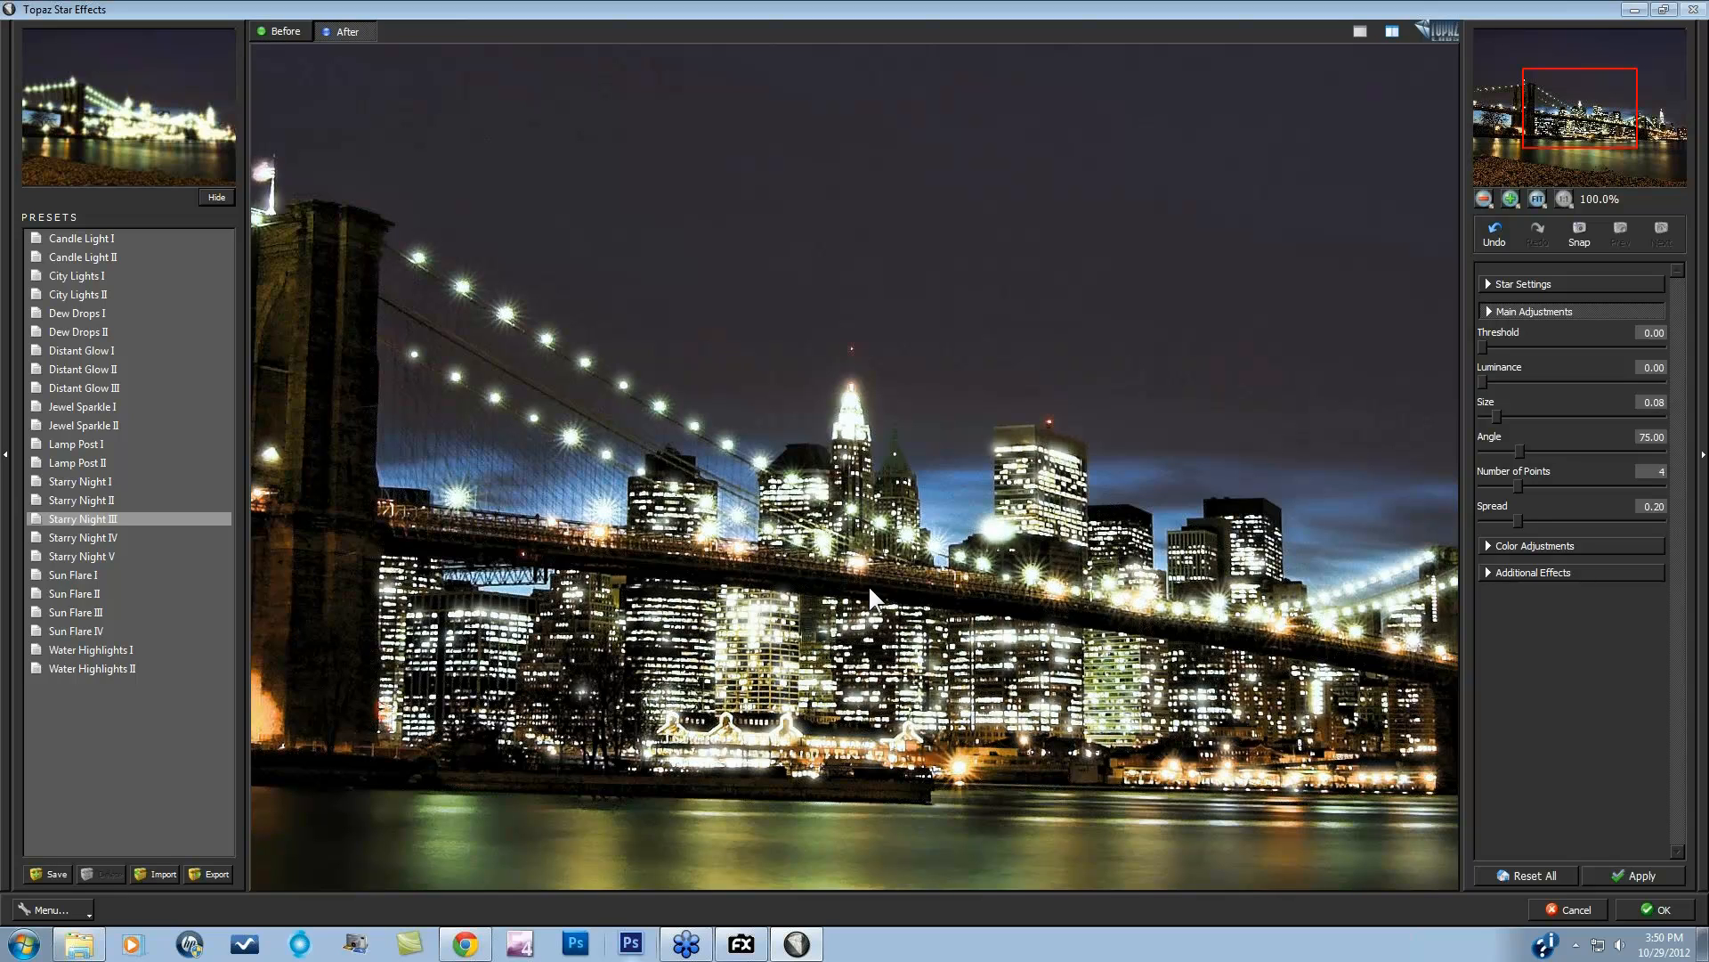
click(916, 634)
click(915, 634)
key(space)
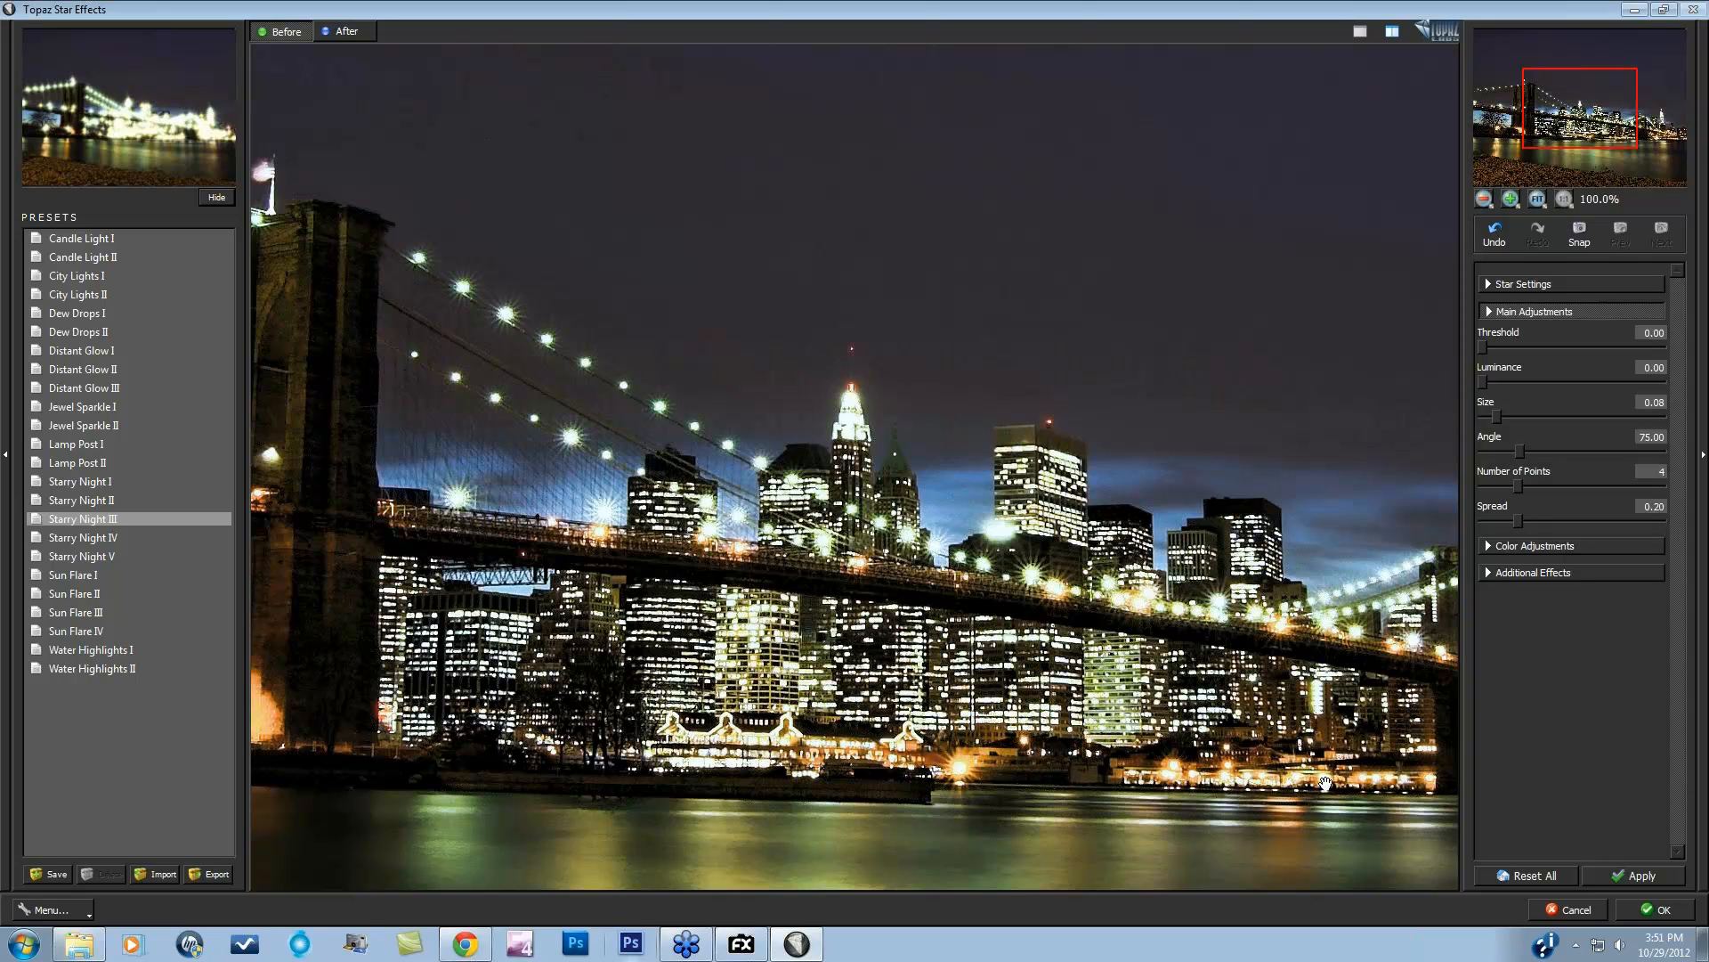
key(space)
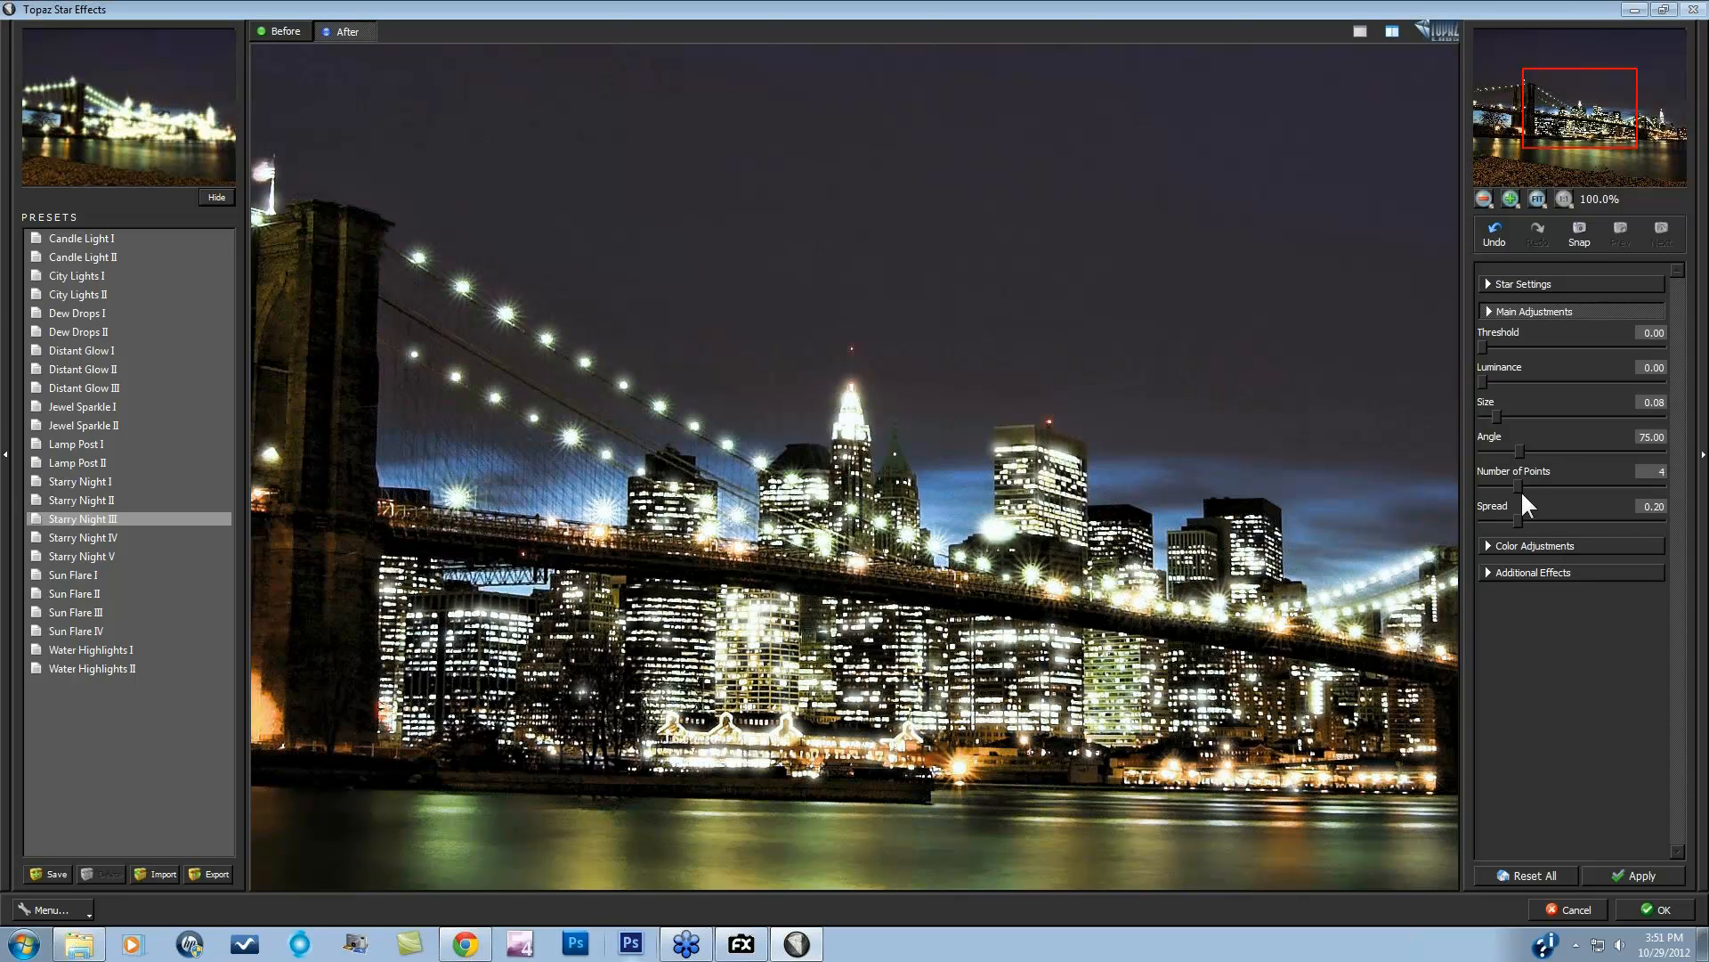
Step: Set the star color Saturation to 0.79, compare with the original, and accept the Star Effects result
click(1487, 545)
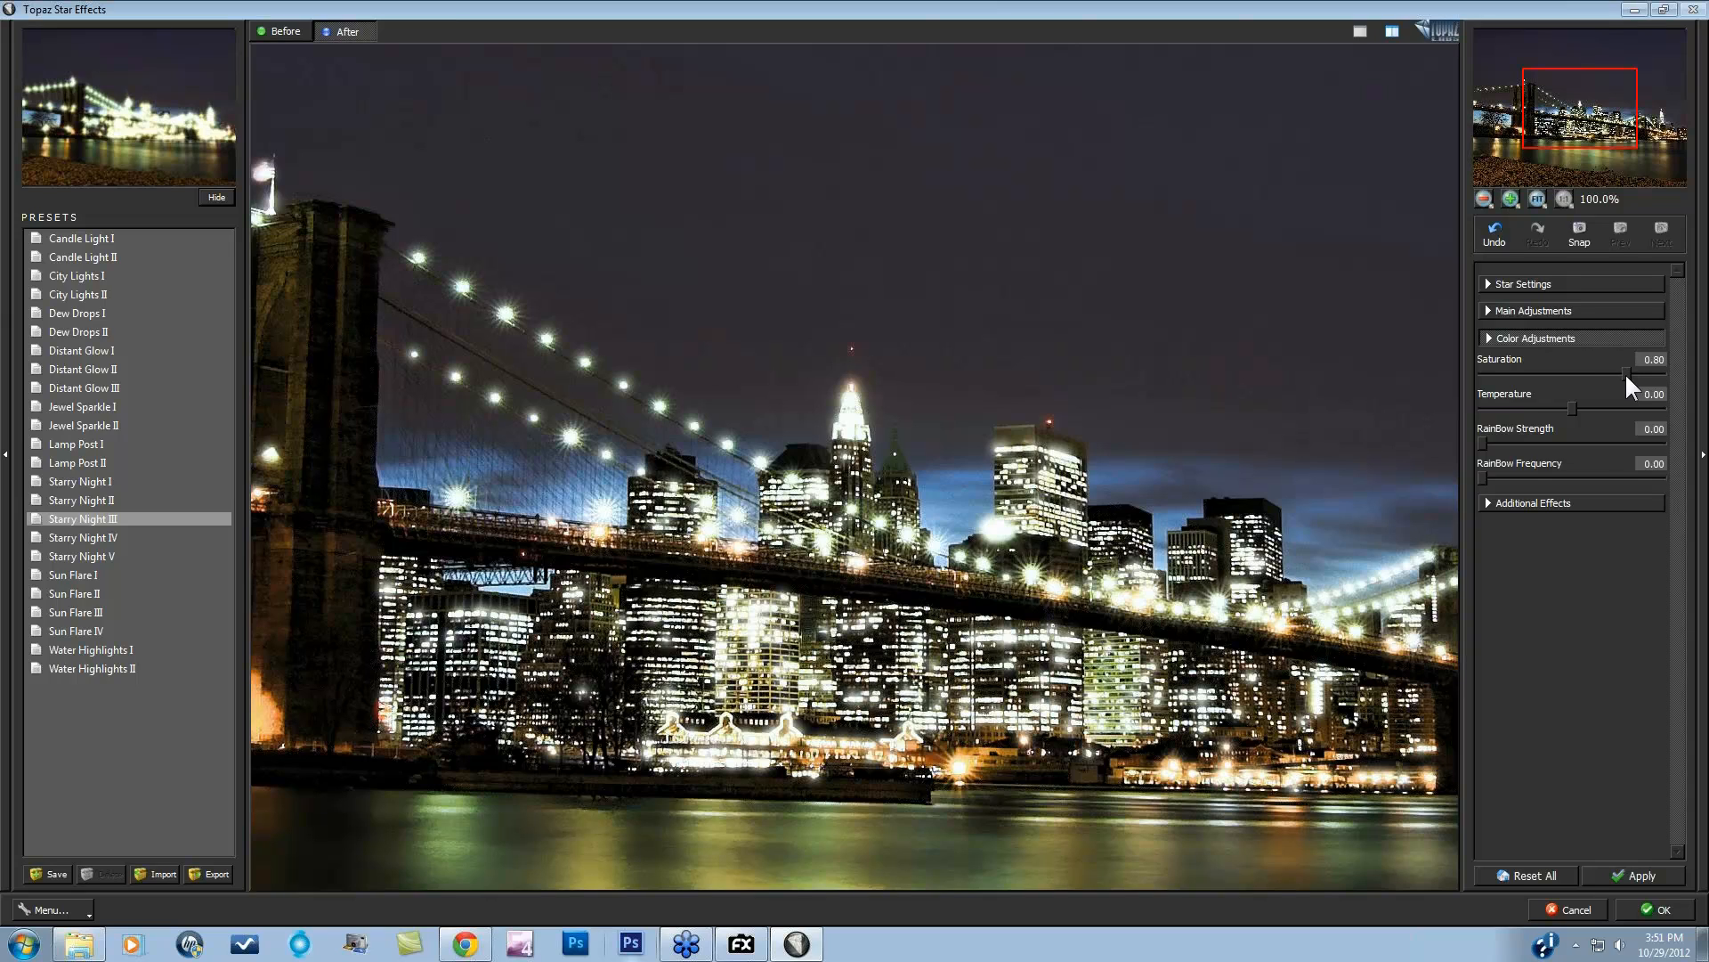
drag(1626, 372, 1625, 372)
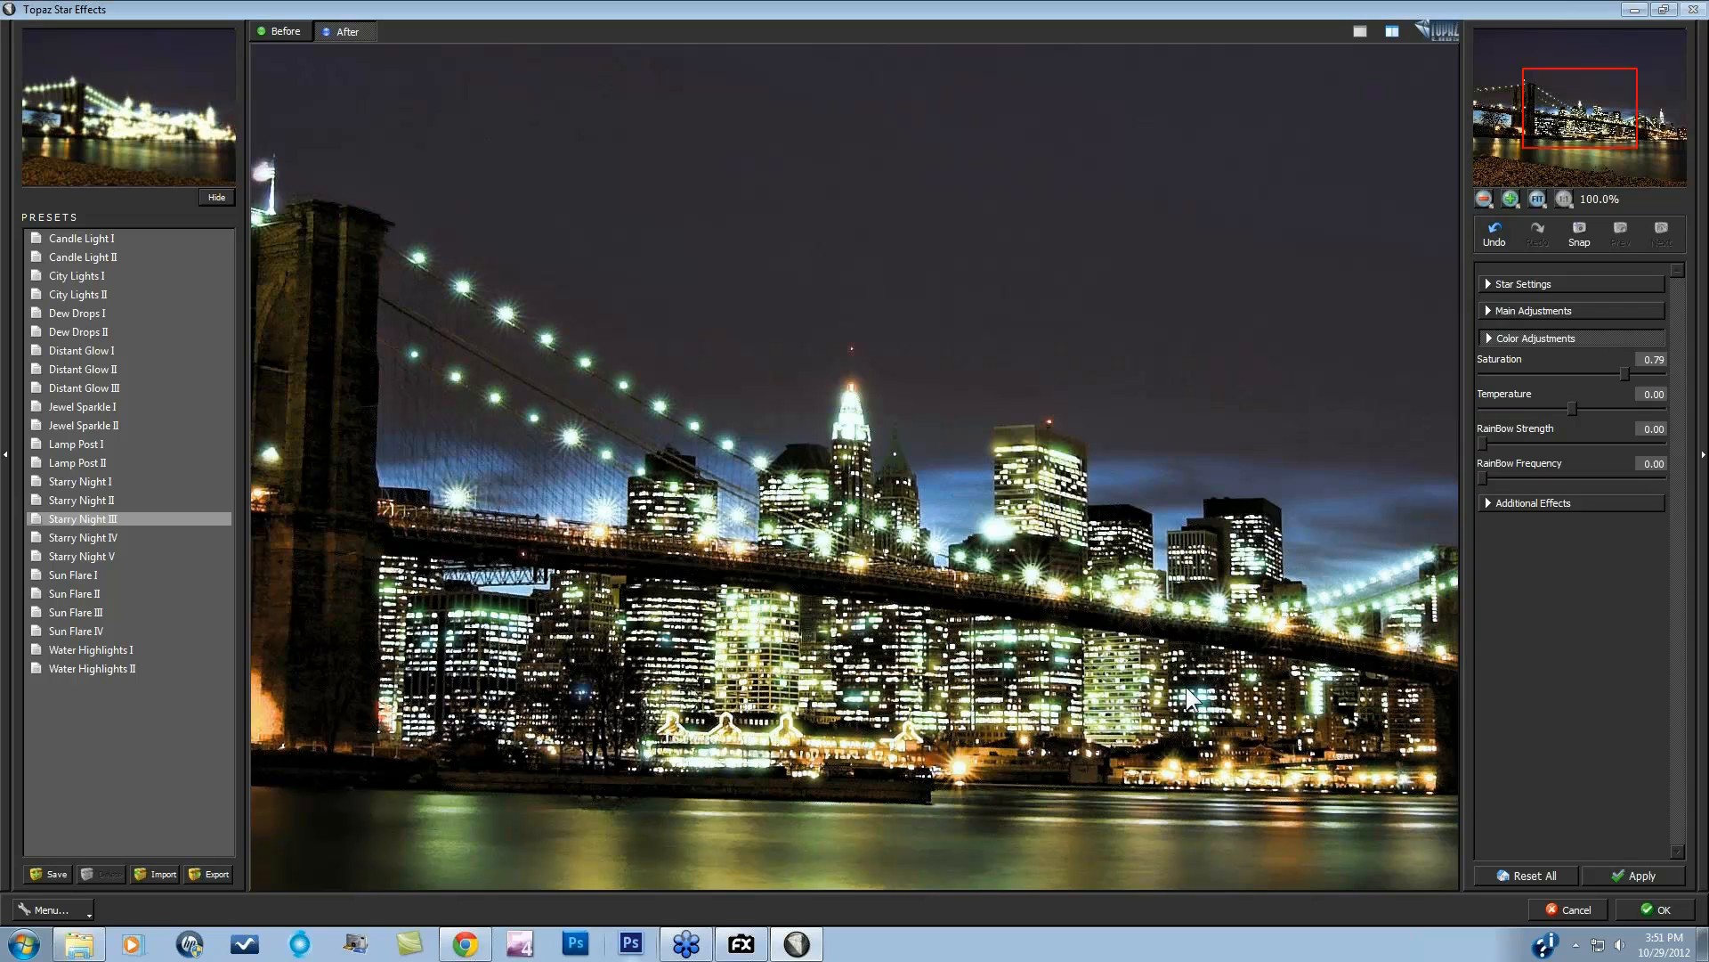
click(1323, 673)
click(1658, 910)
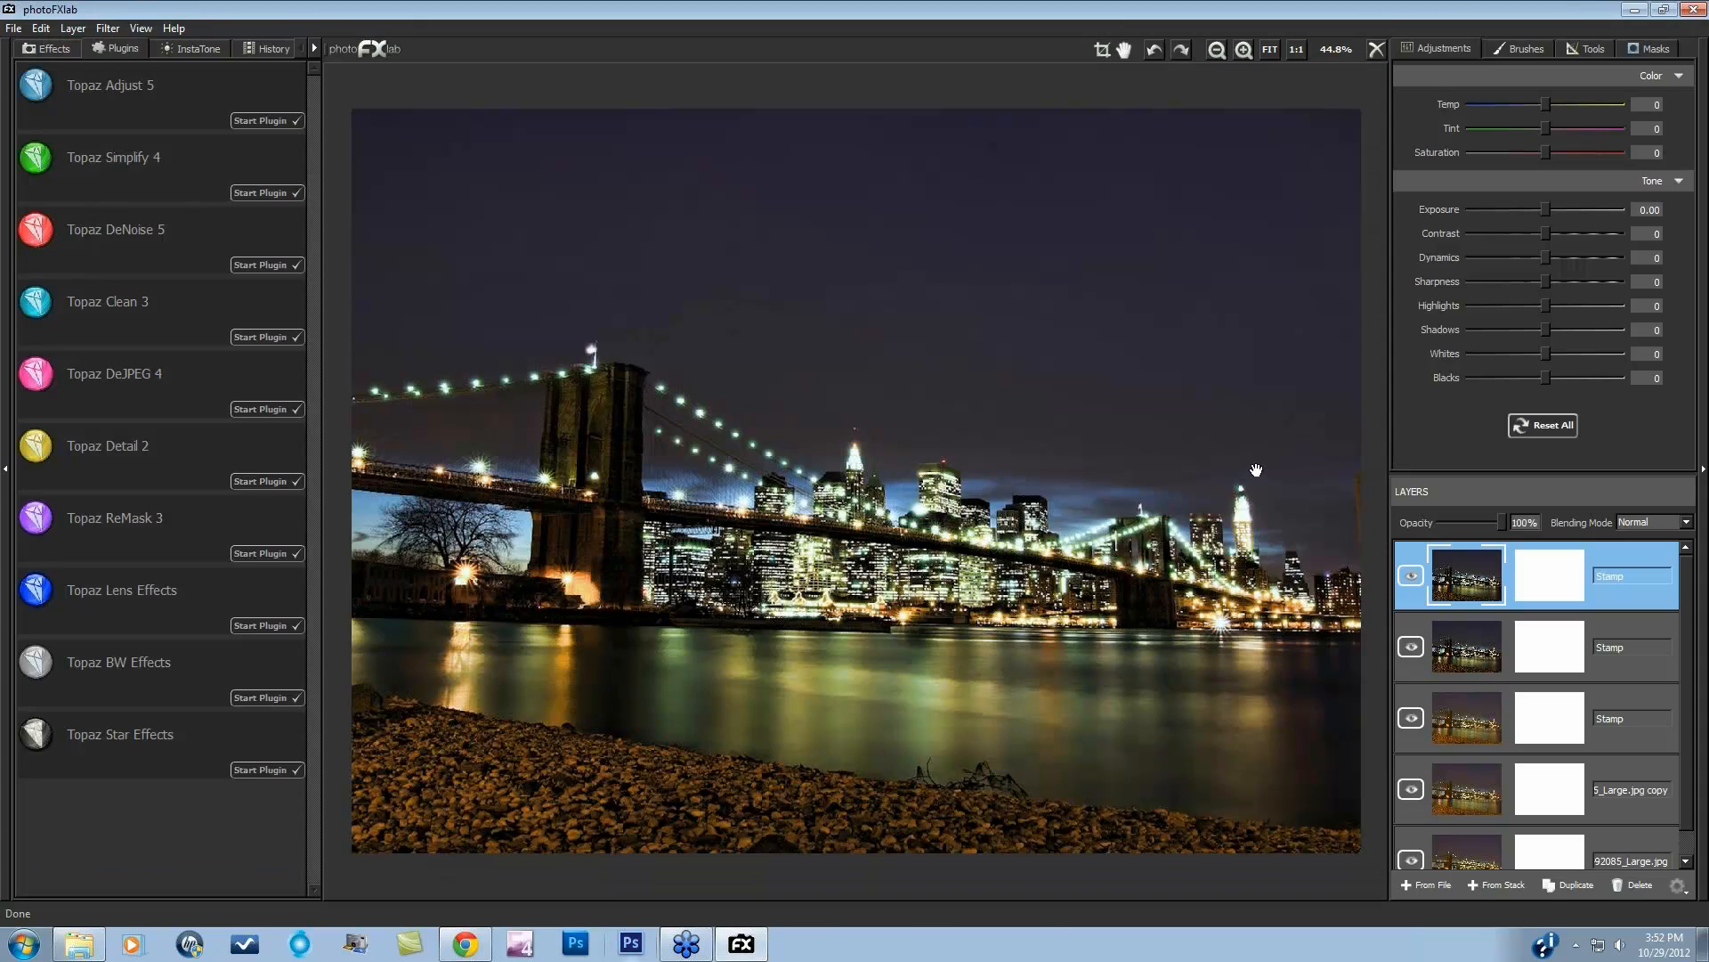
Step: Hide the two lower Stamp layers and the photo copy, leaving only the top Stamp and the original layer visible
click(1411, 647)
click(1411, 717)
scroll(1693, 732, down, 1)
scroll(1693, 732, down, 1)
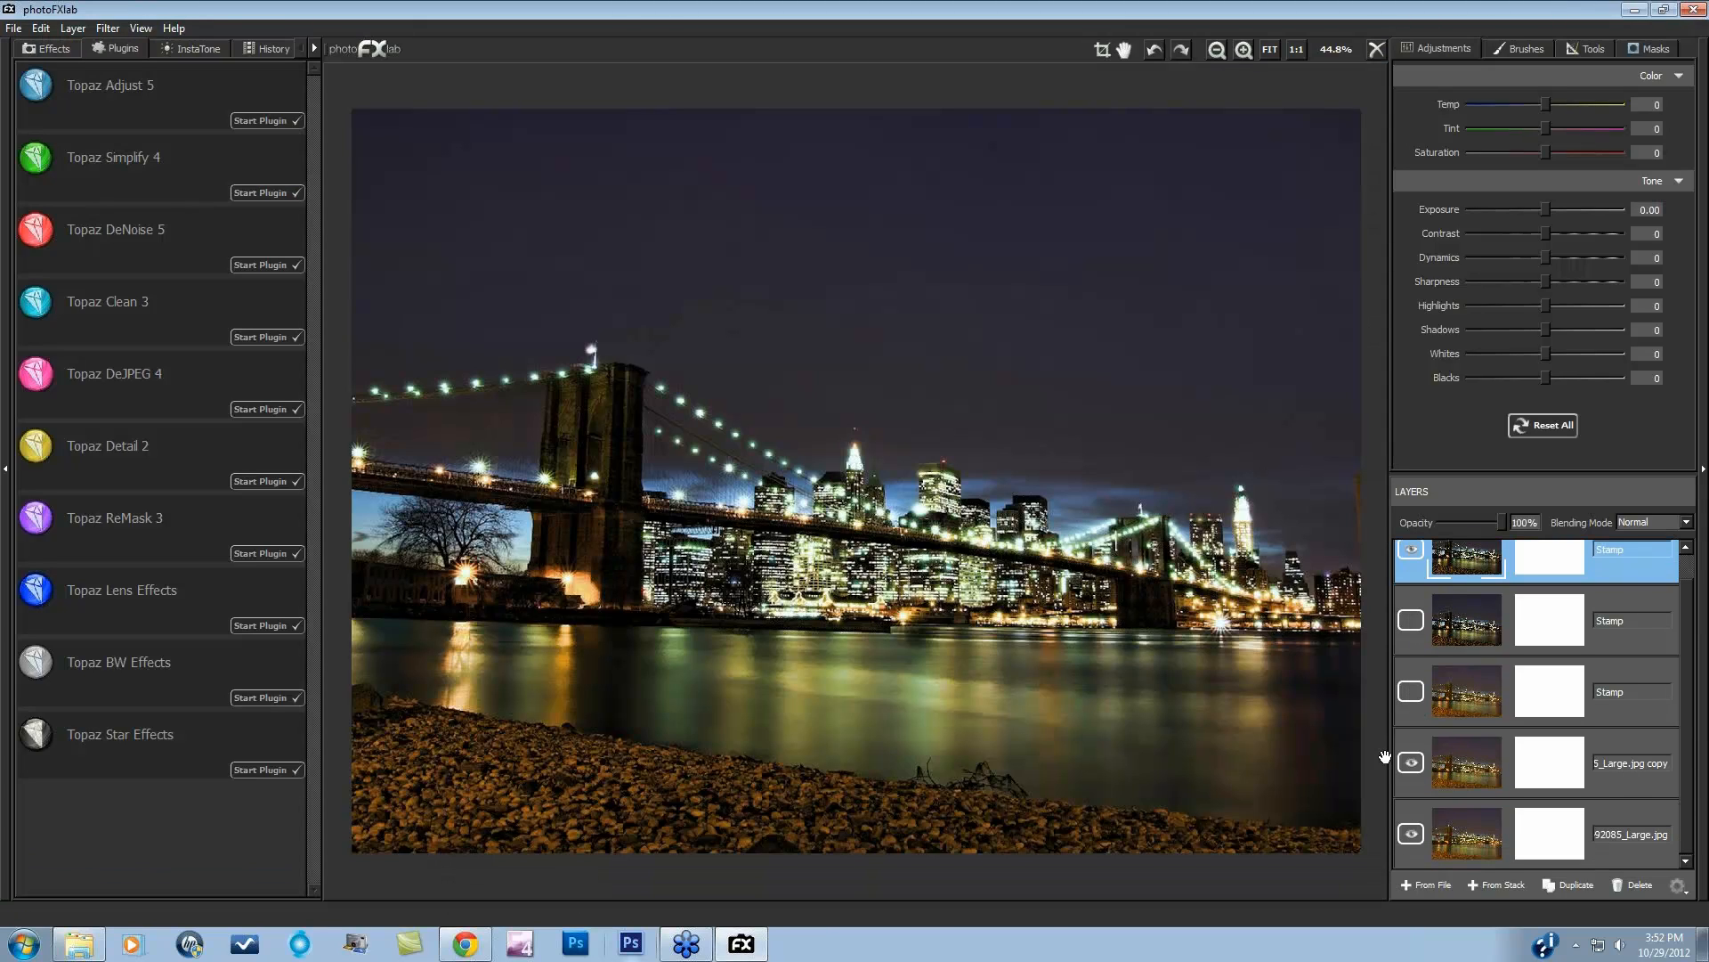
click(1412, 763)
scroll(1689, 780, up, 1)
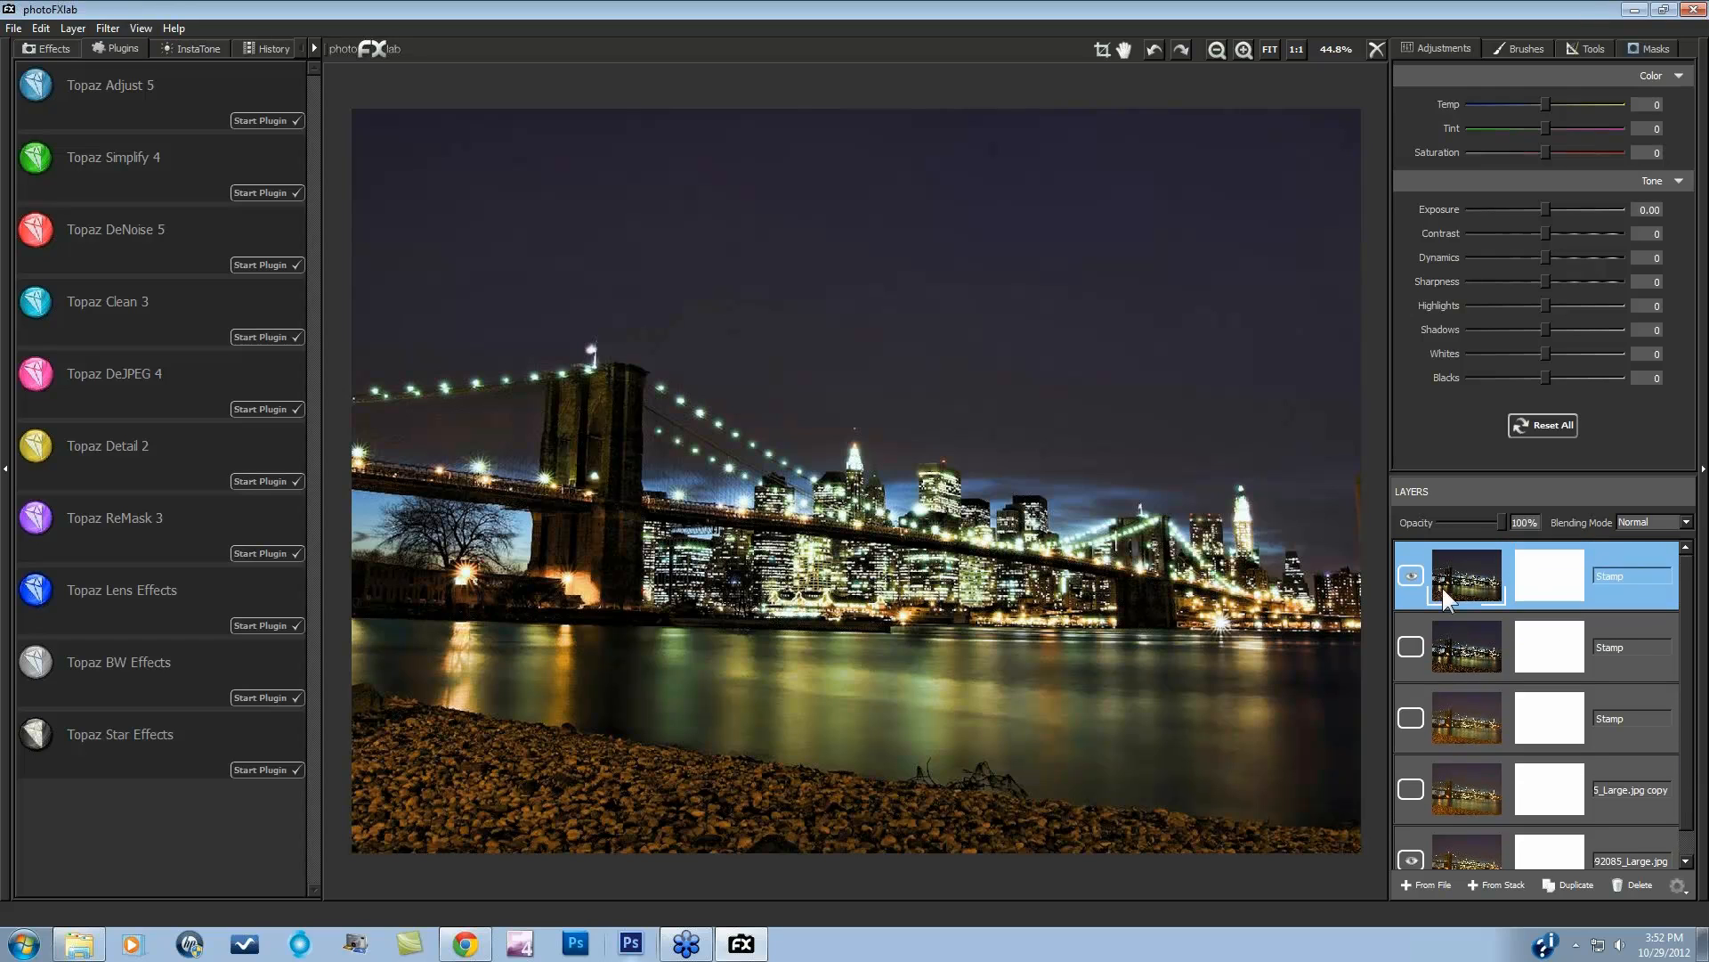
Step: Compare the finished bridge photo with the original by toggling the visibility of the top Stamp layer
click(1412, 571)
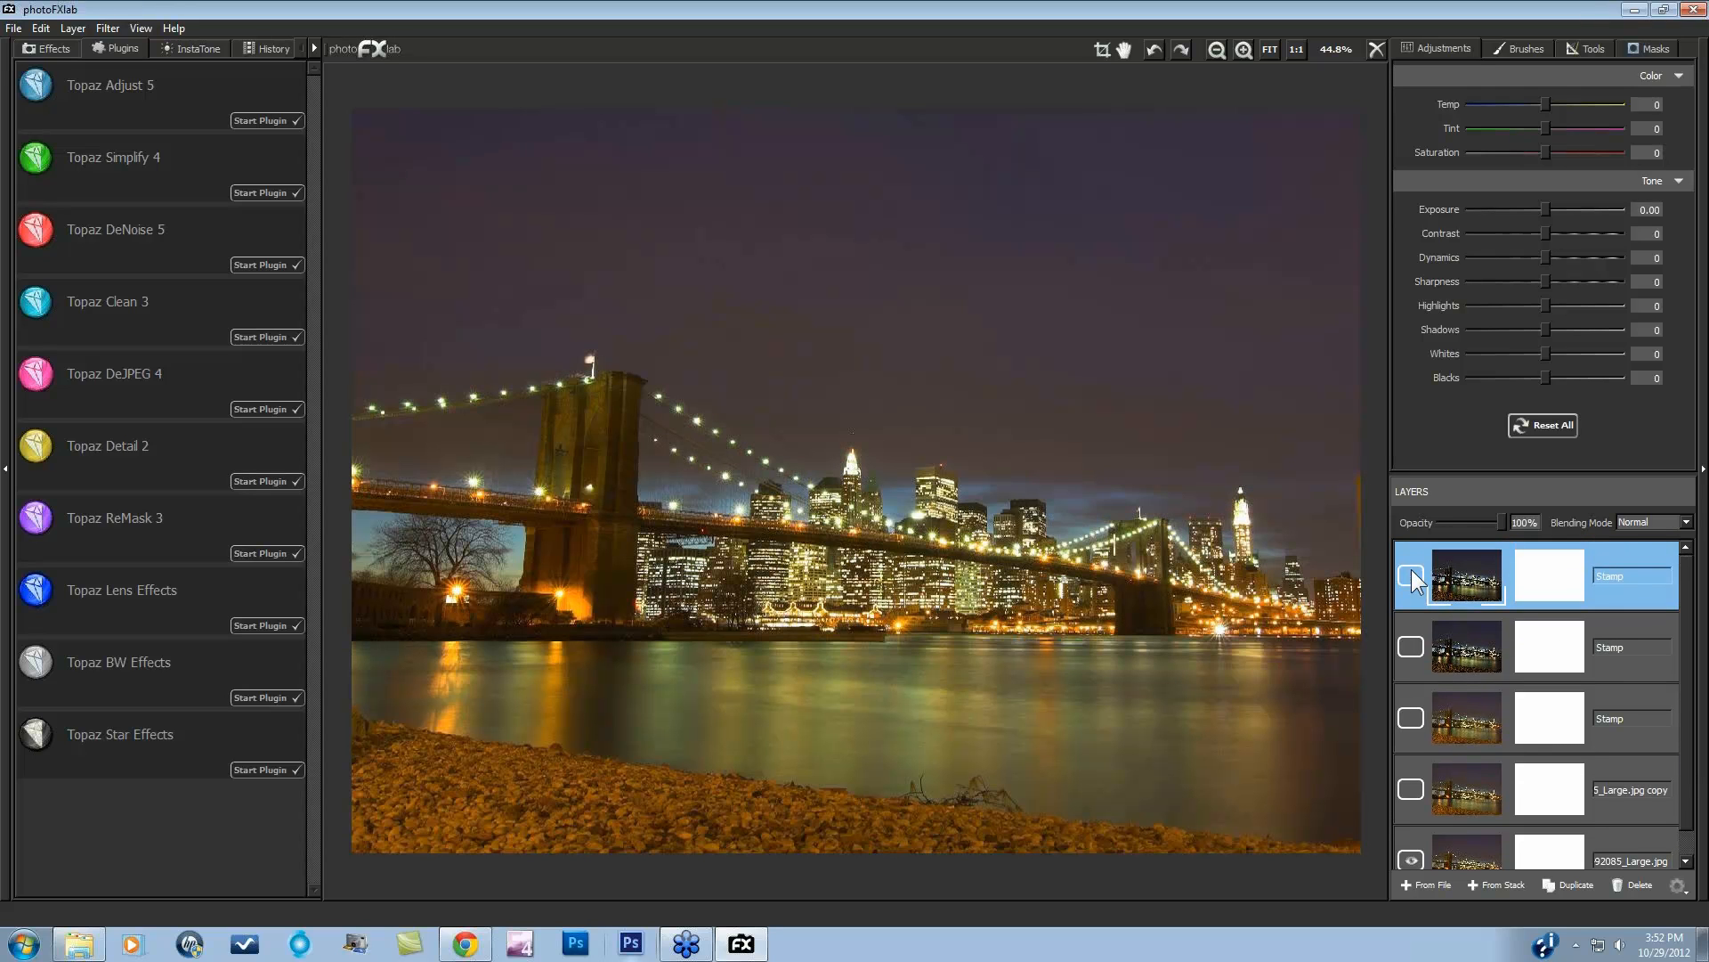
click(1412, 571)
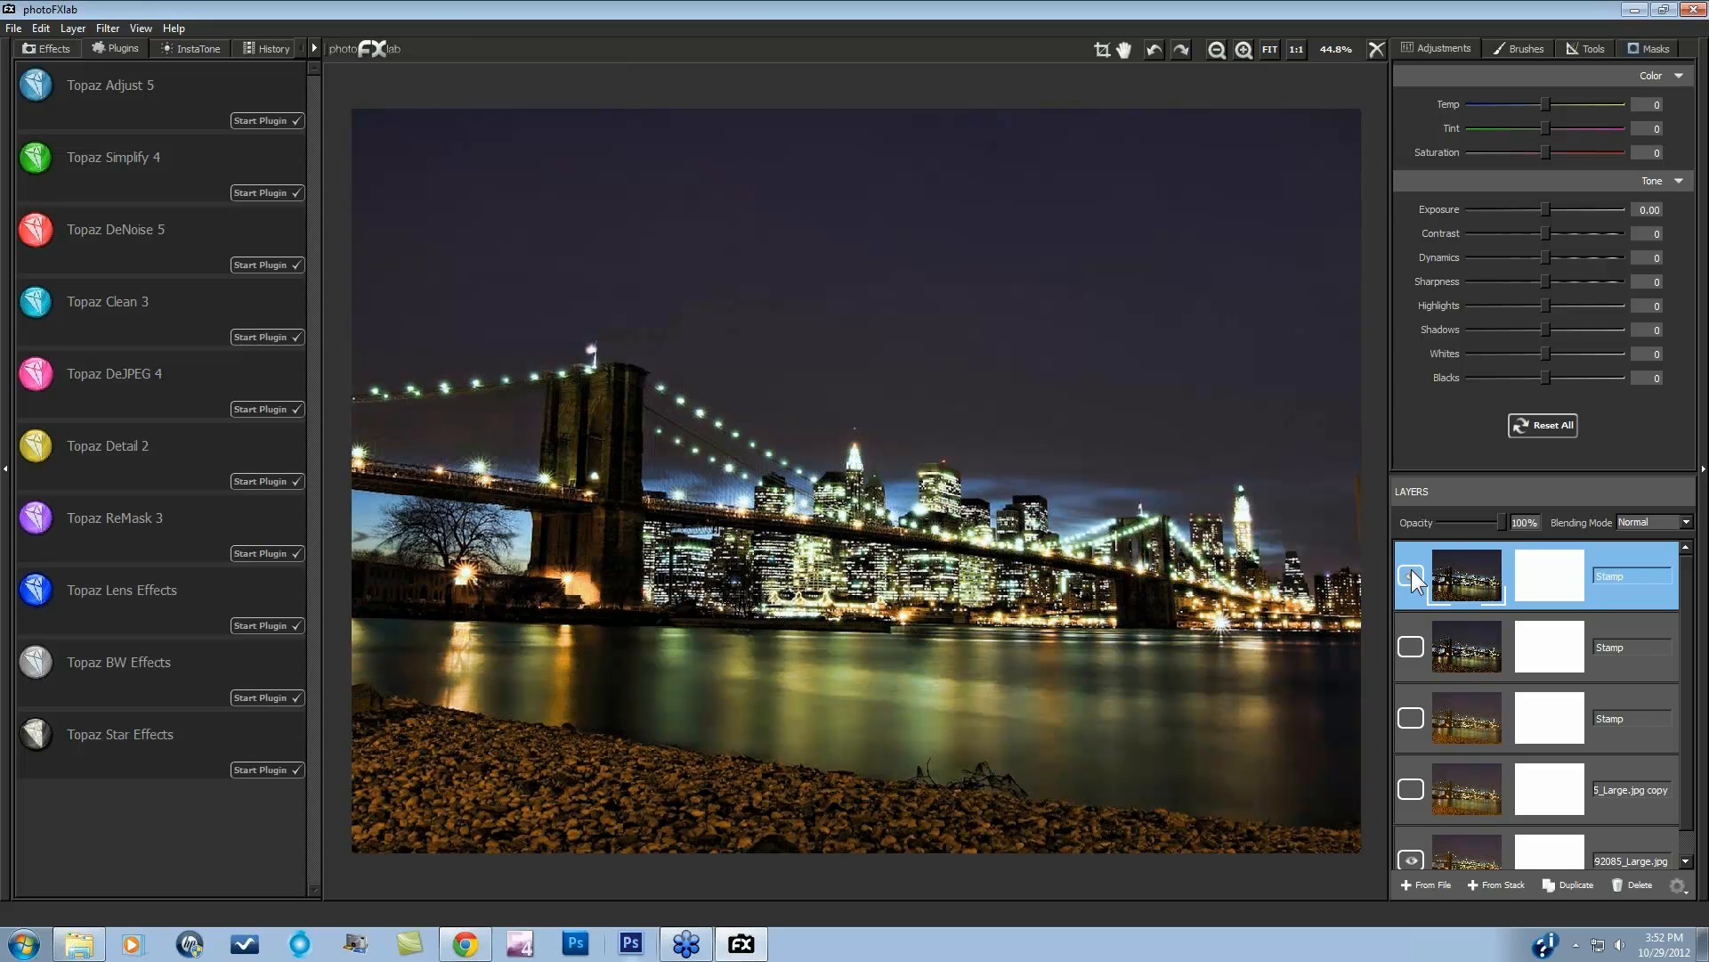
click(1412, 569)
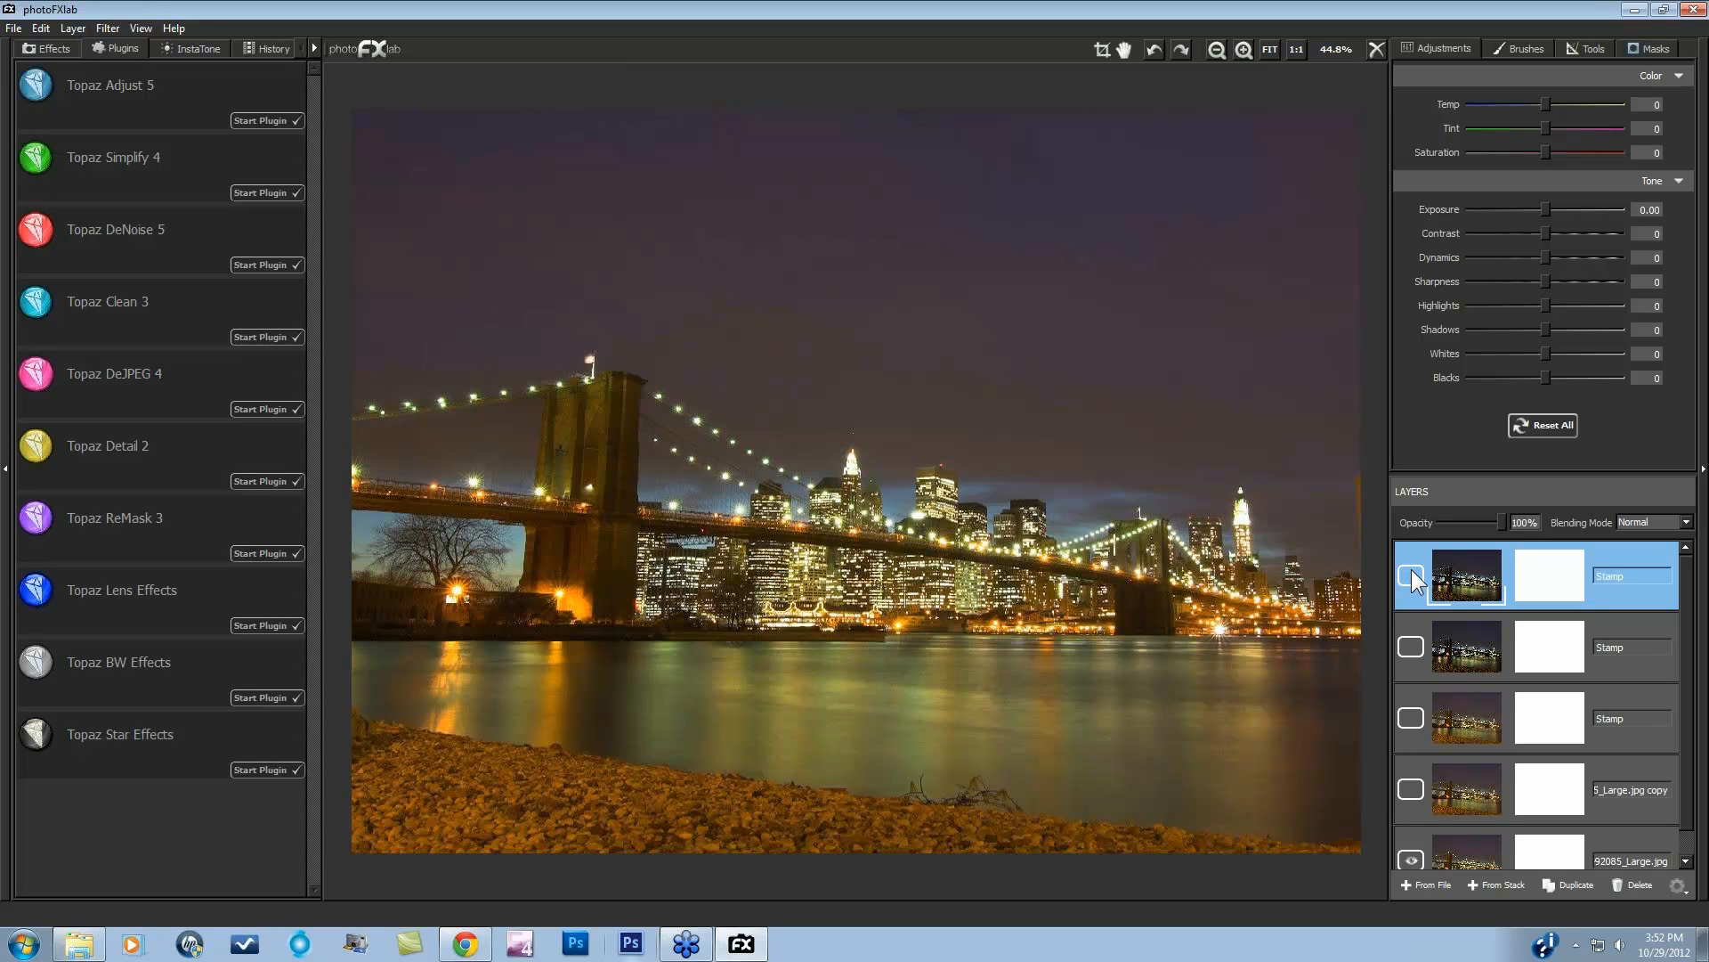
click(1412, 569)
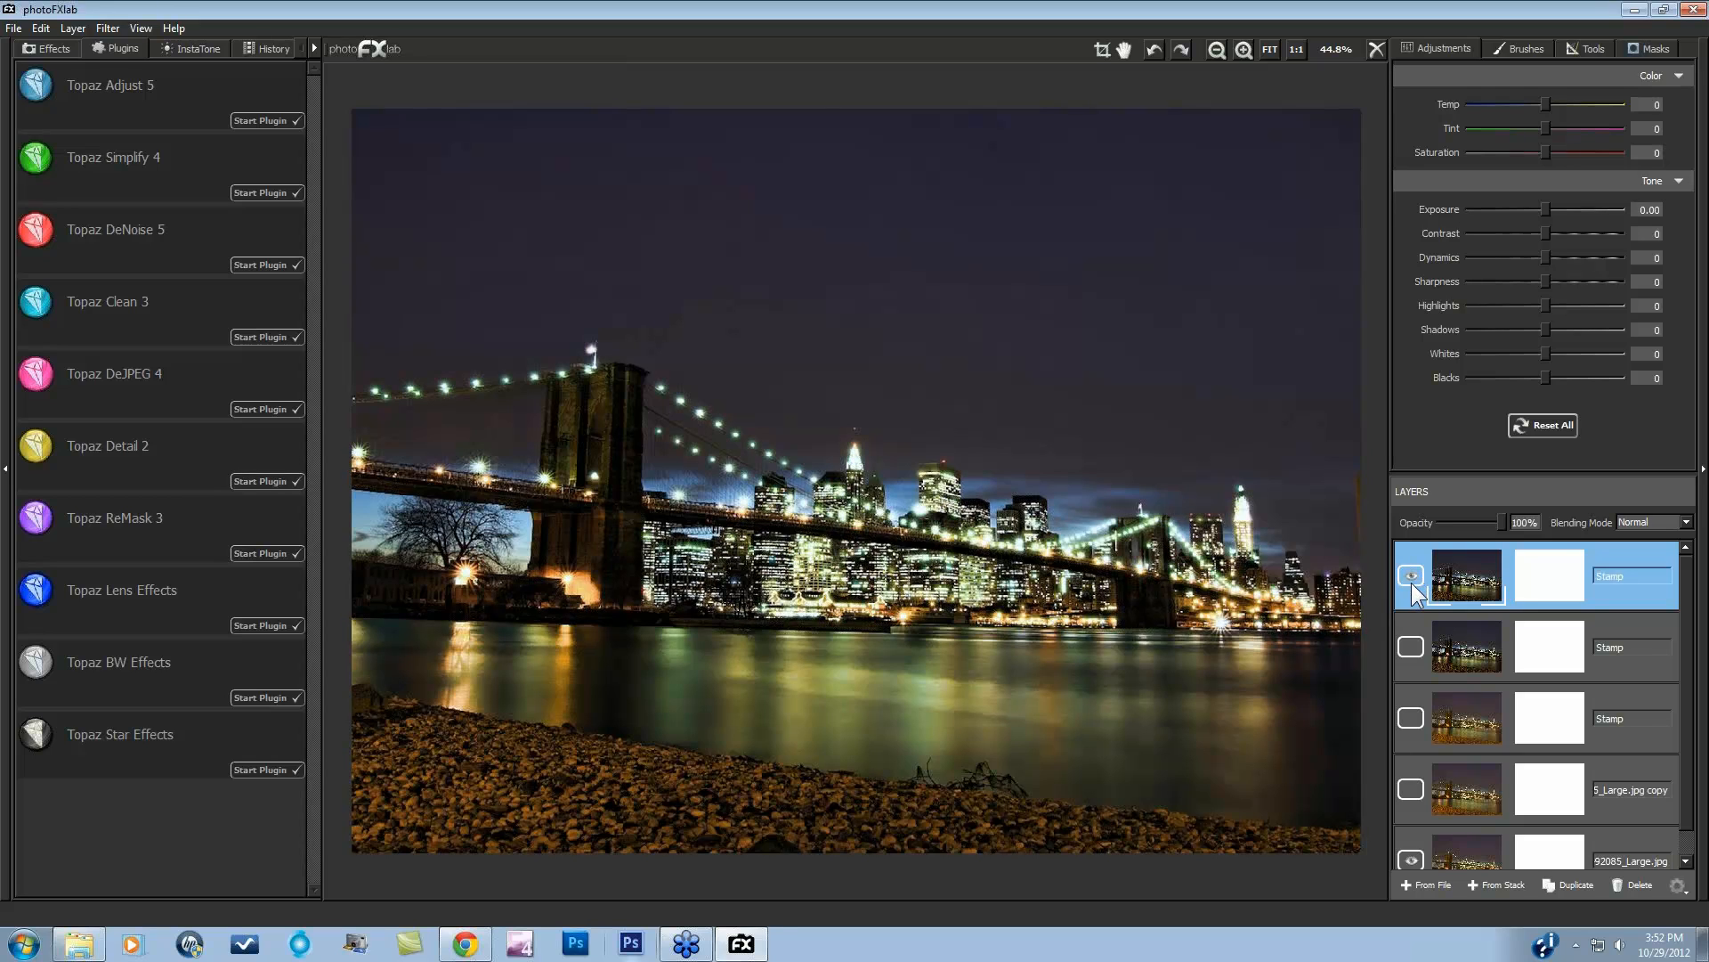
click(1412, 577)
click(1412, 577)
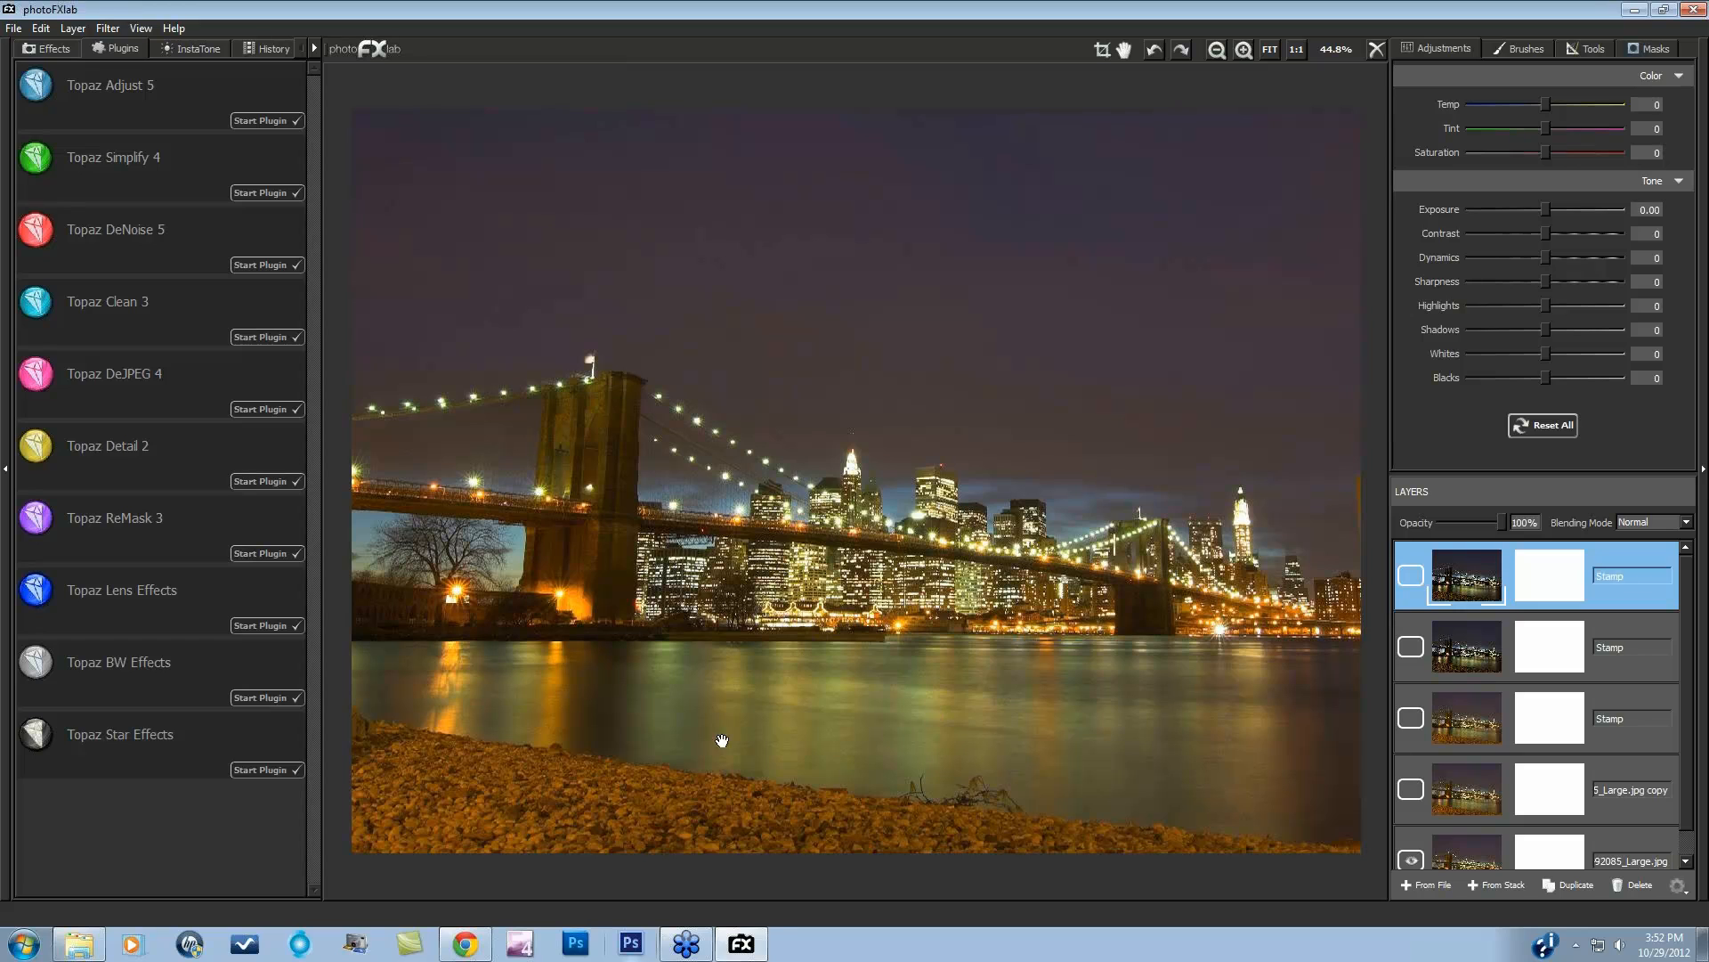
click(1412, 577)
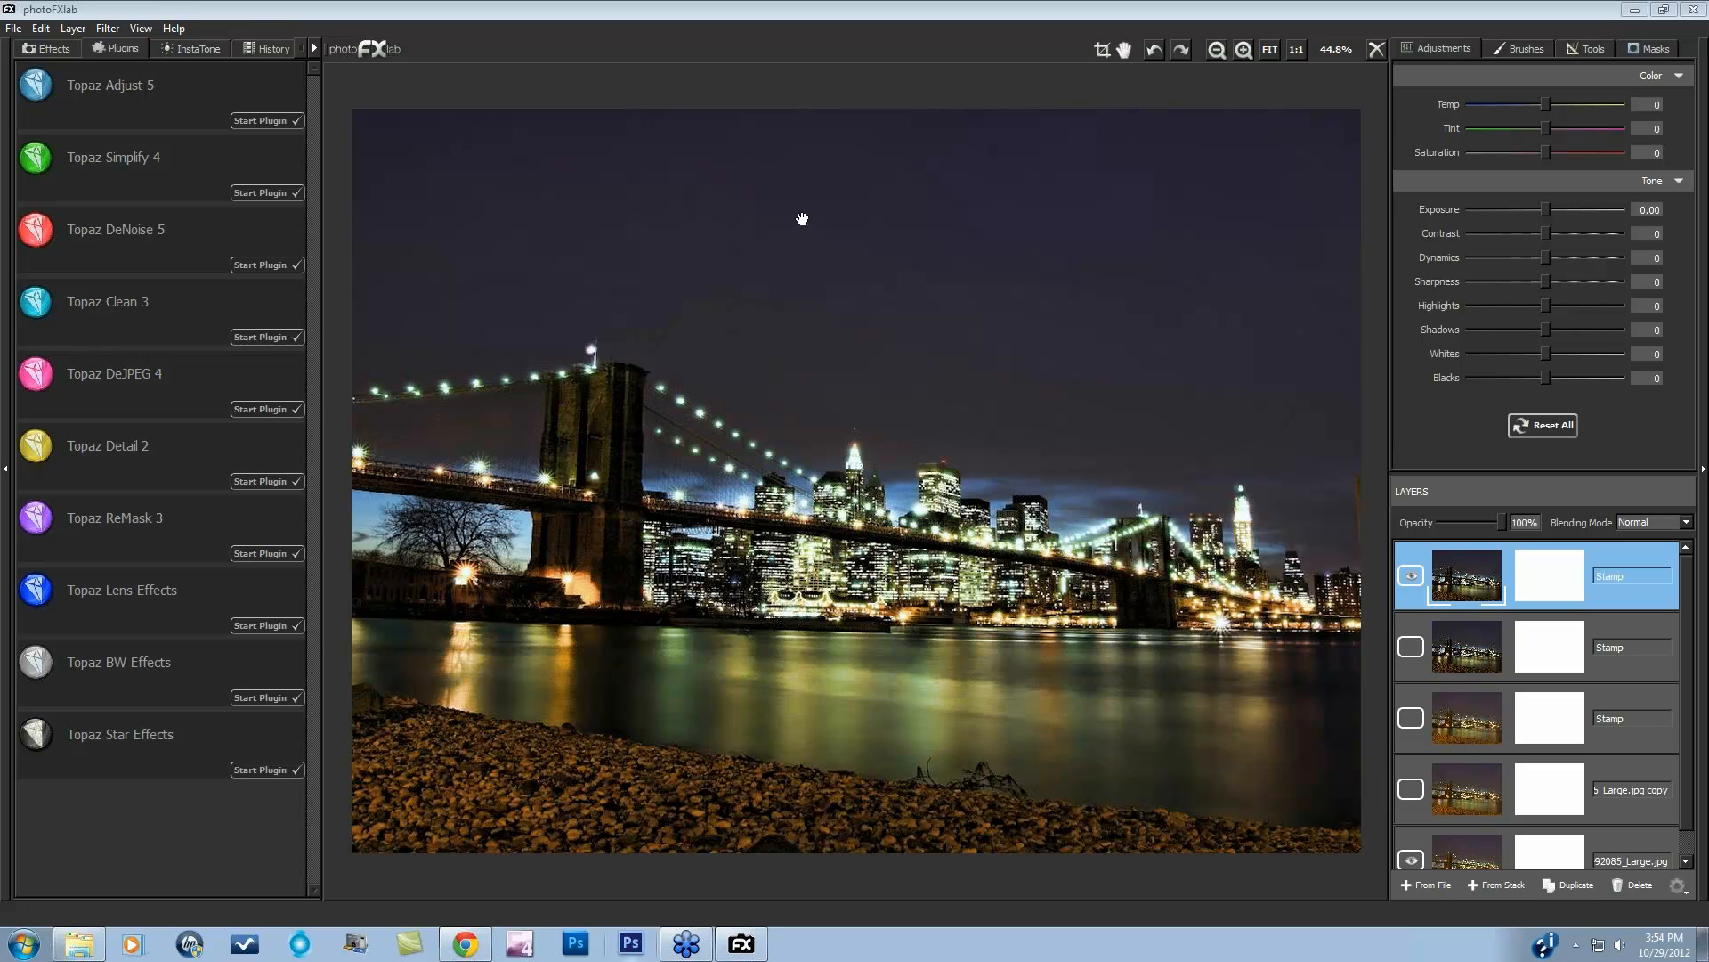
Step: Open the sky_layers file from the Night Photography folder without saving the changes to the bridge photo
click(12, 28)
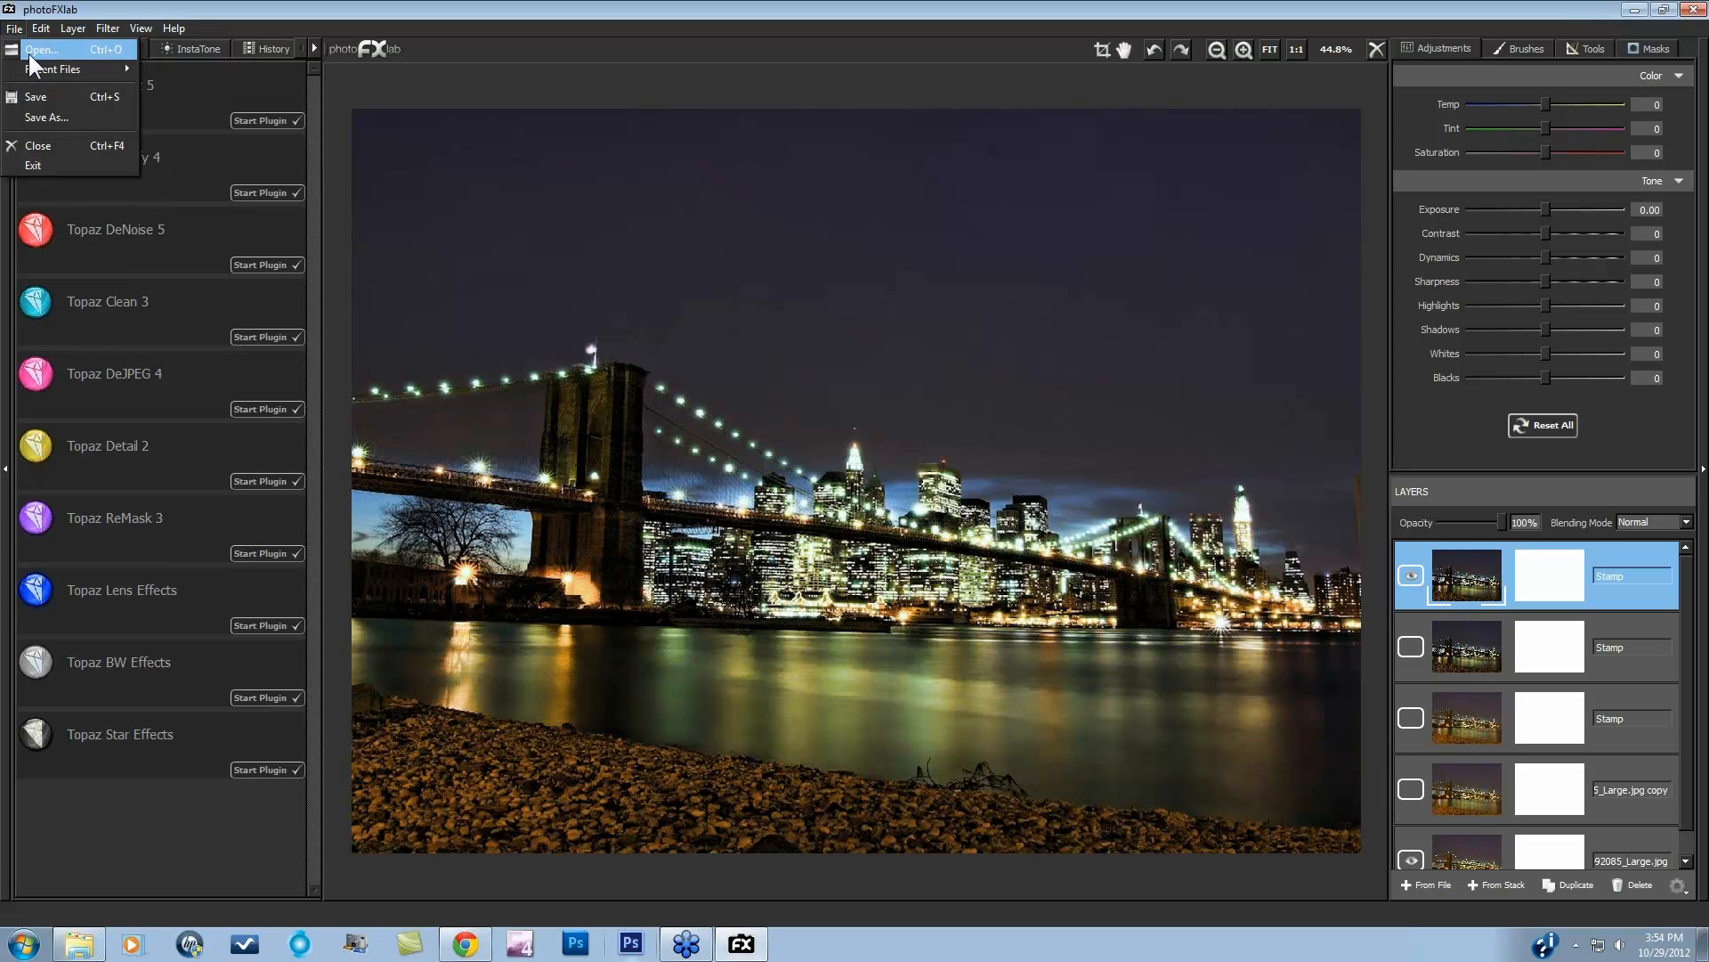
click(40, 52)
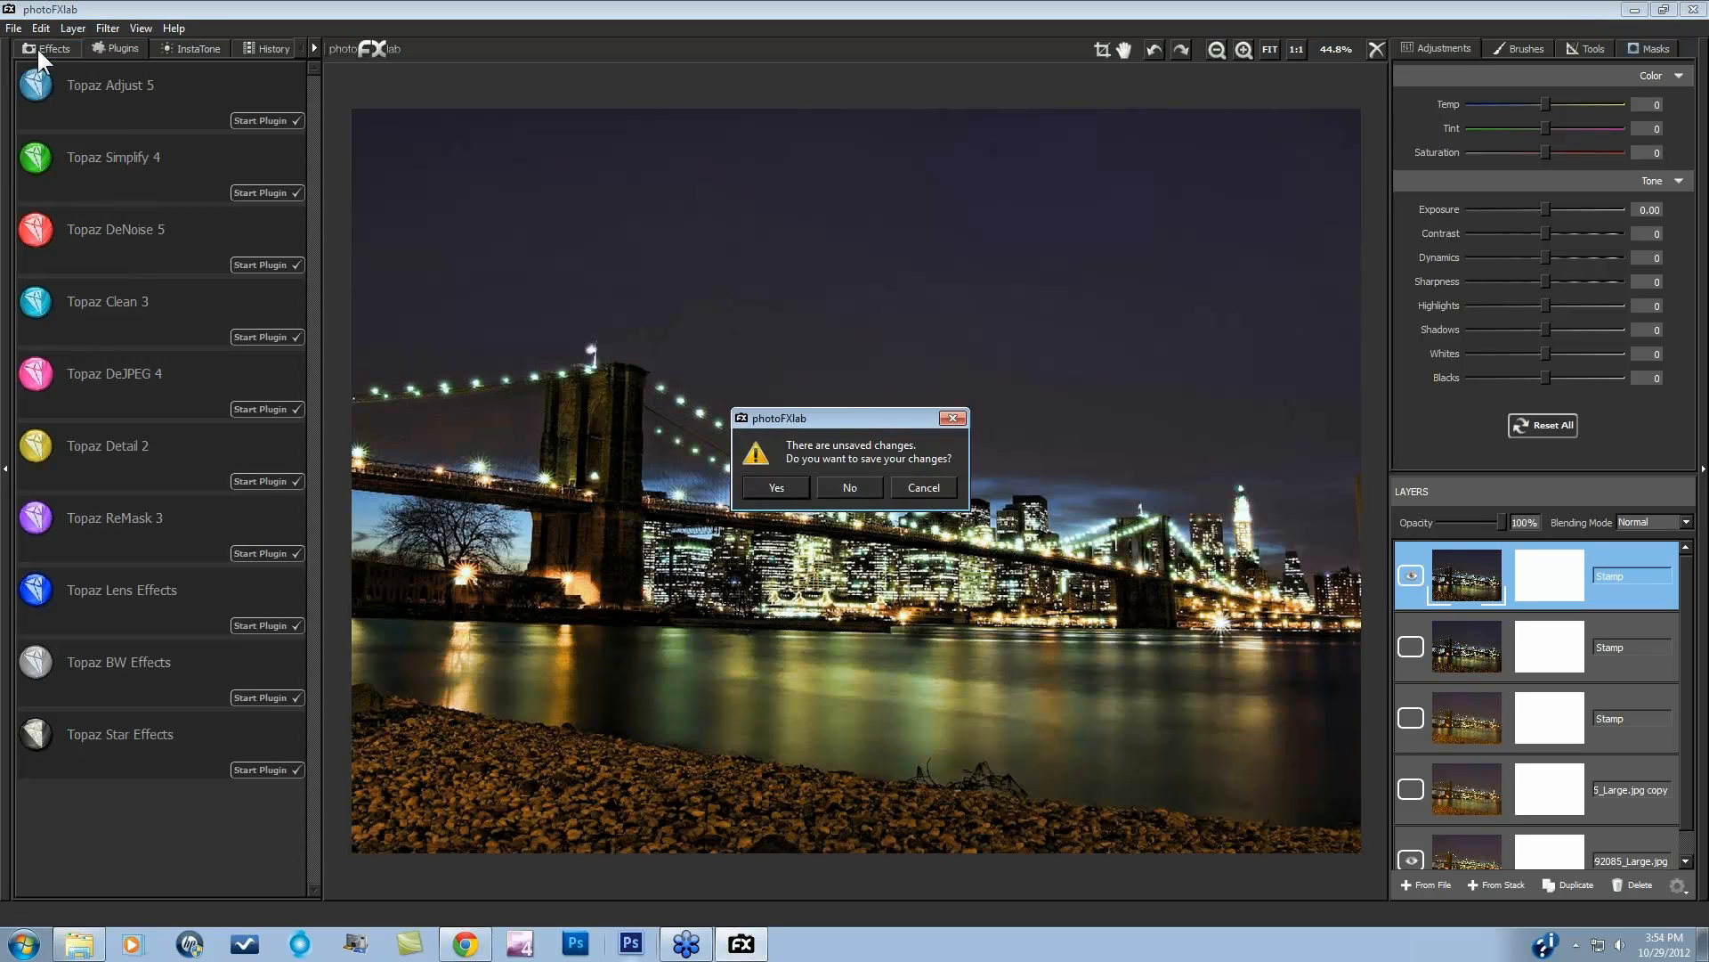
click(849, 488)
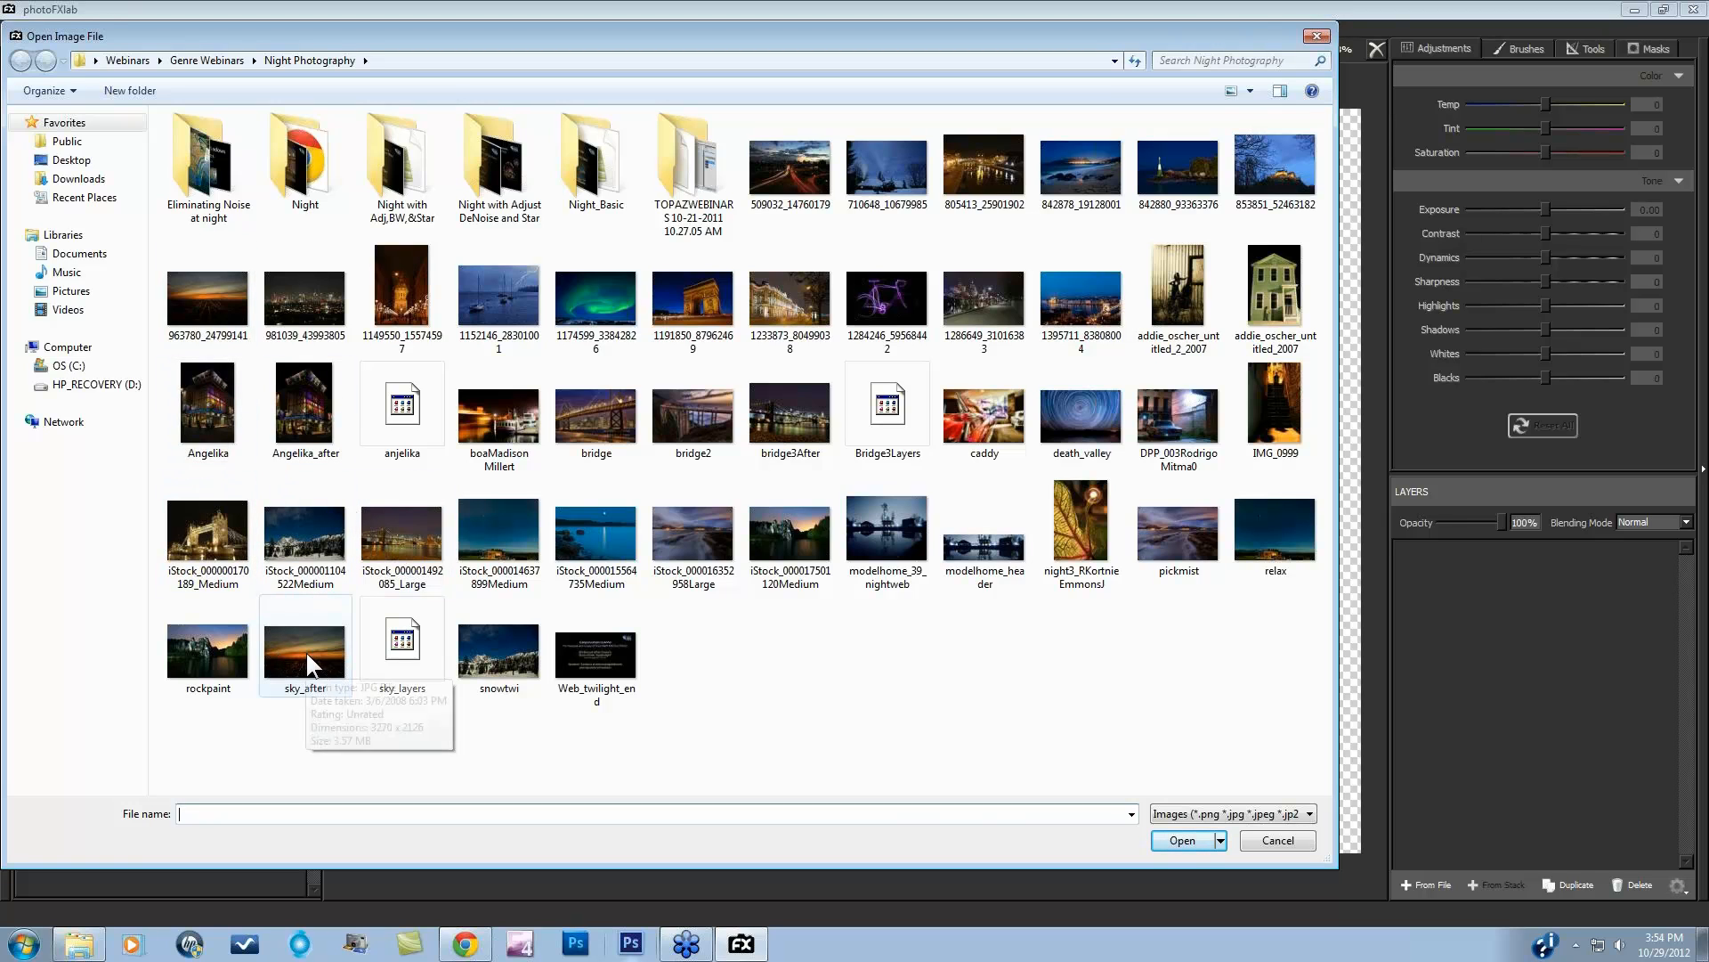
click(402, 646)
click(1183, 841)
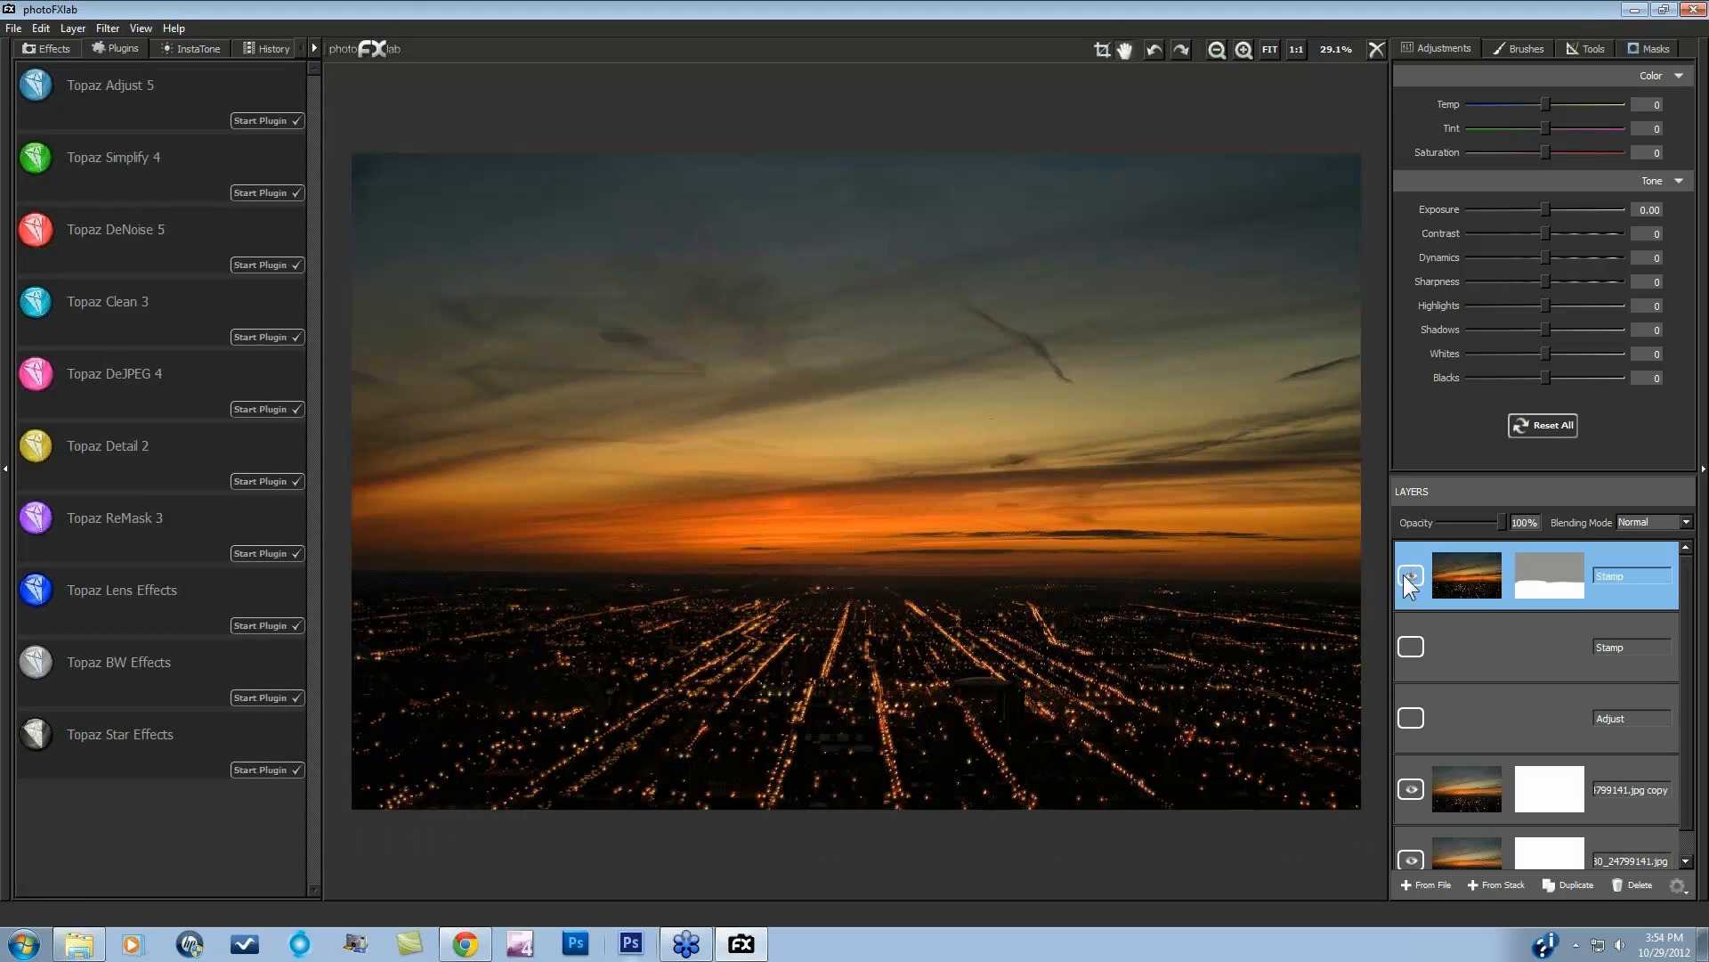
Step: Toggle the visibility of the lower Stamp layer and the Adjust layer to review the stack, leaving both hidden
click(1405, 643)
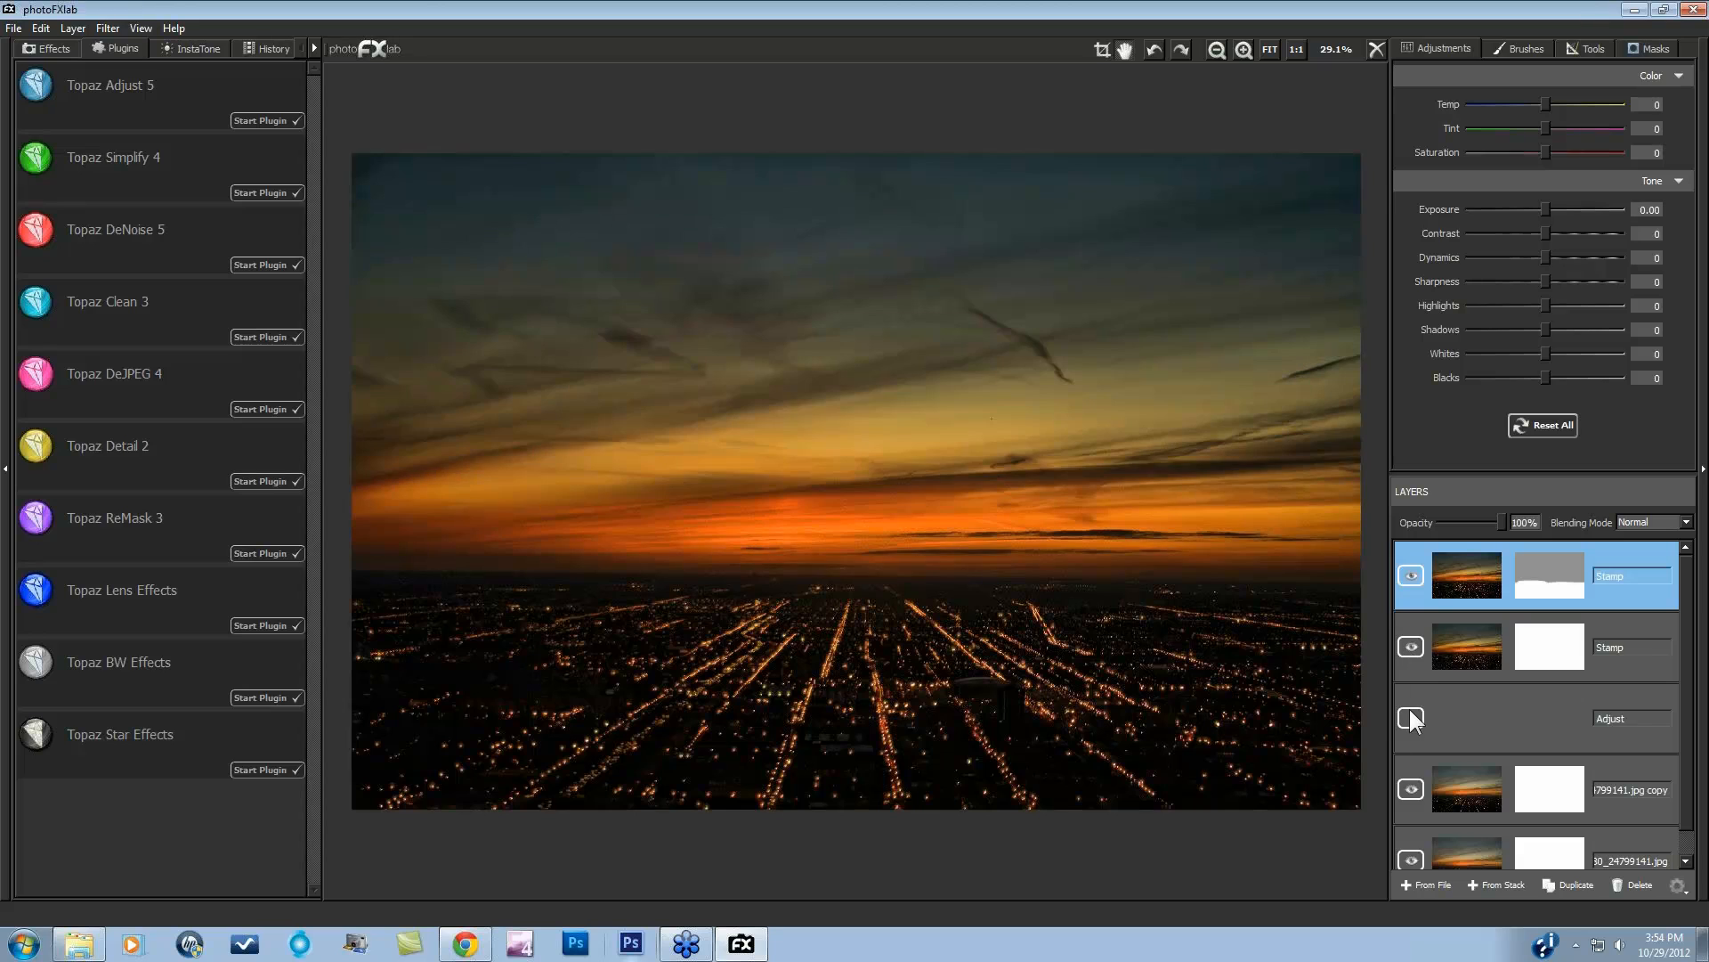
click(1410, 712)
click(1411, 651)
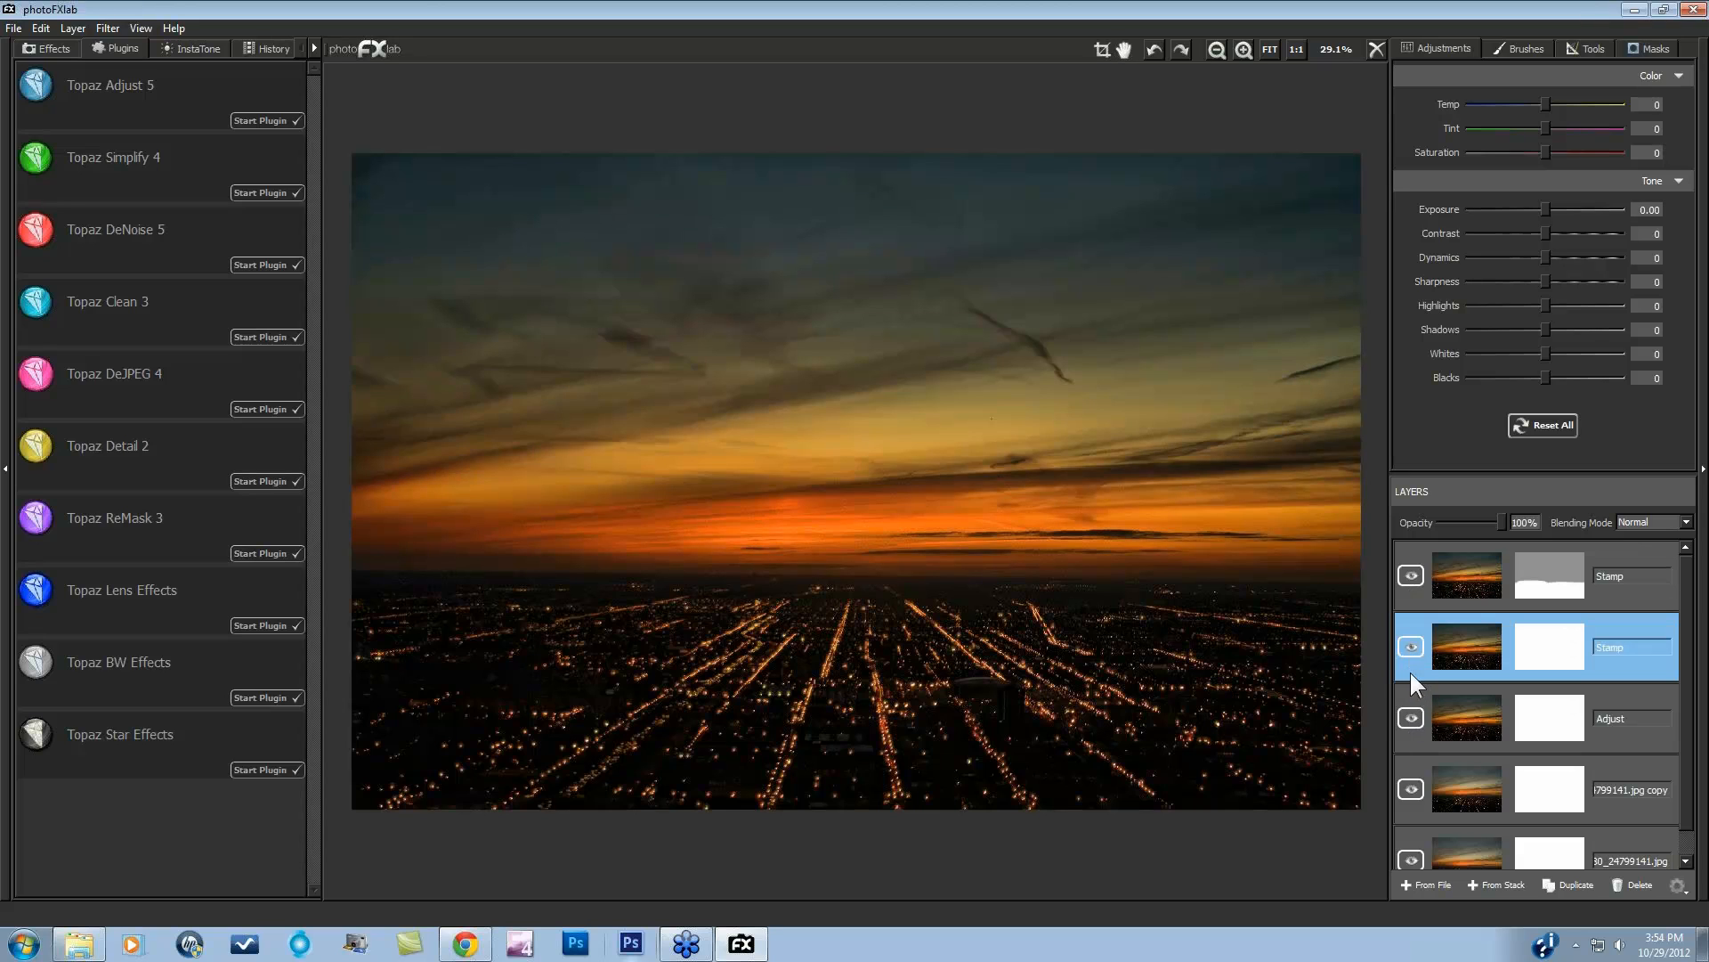
click(1409, 648)
click(1411, 717)
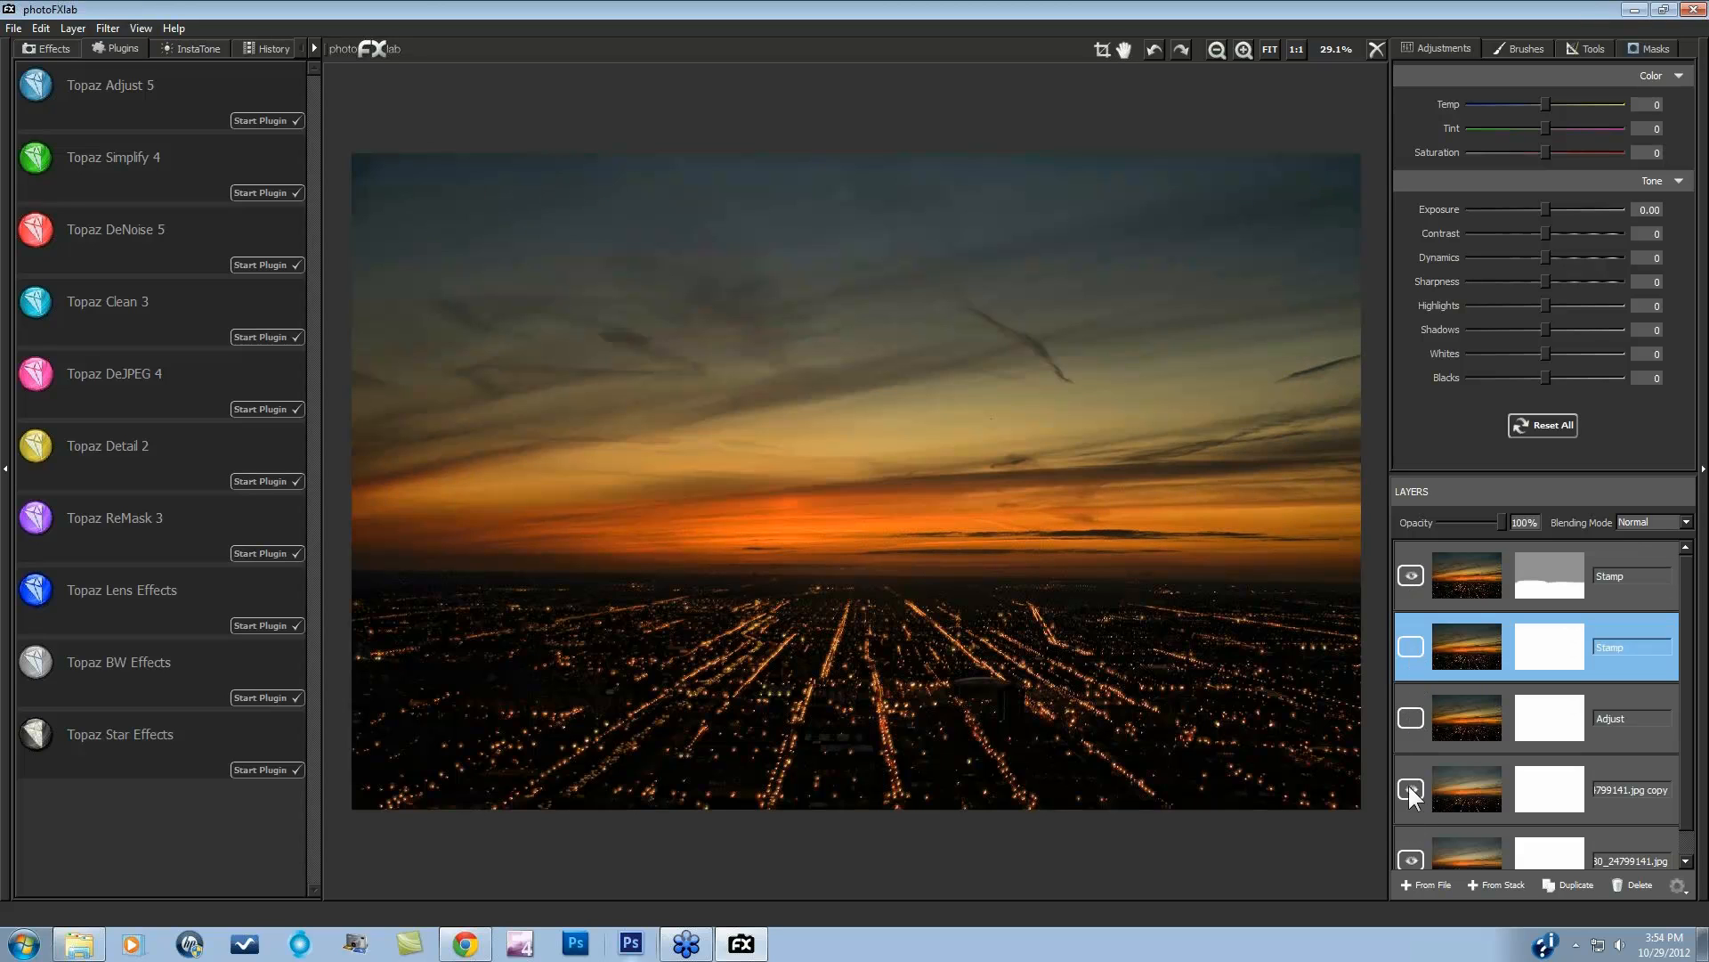
Step: Compare the finished sunset with the original by hiding the photo copy and toggling the top Stamp layer's visibility
click(1413, 573)
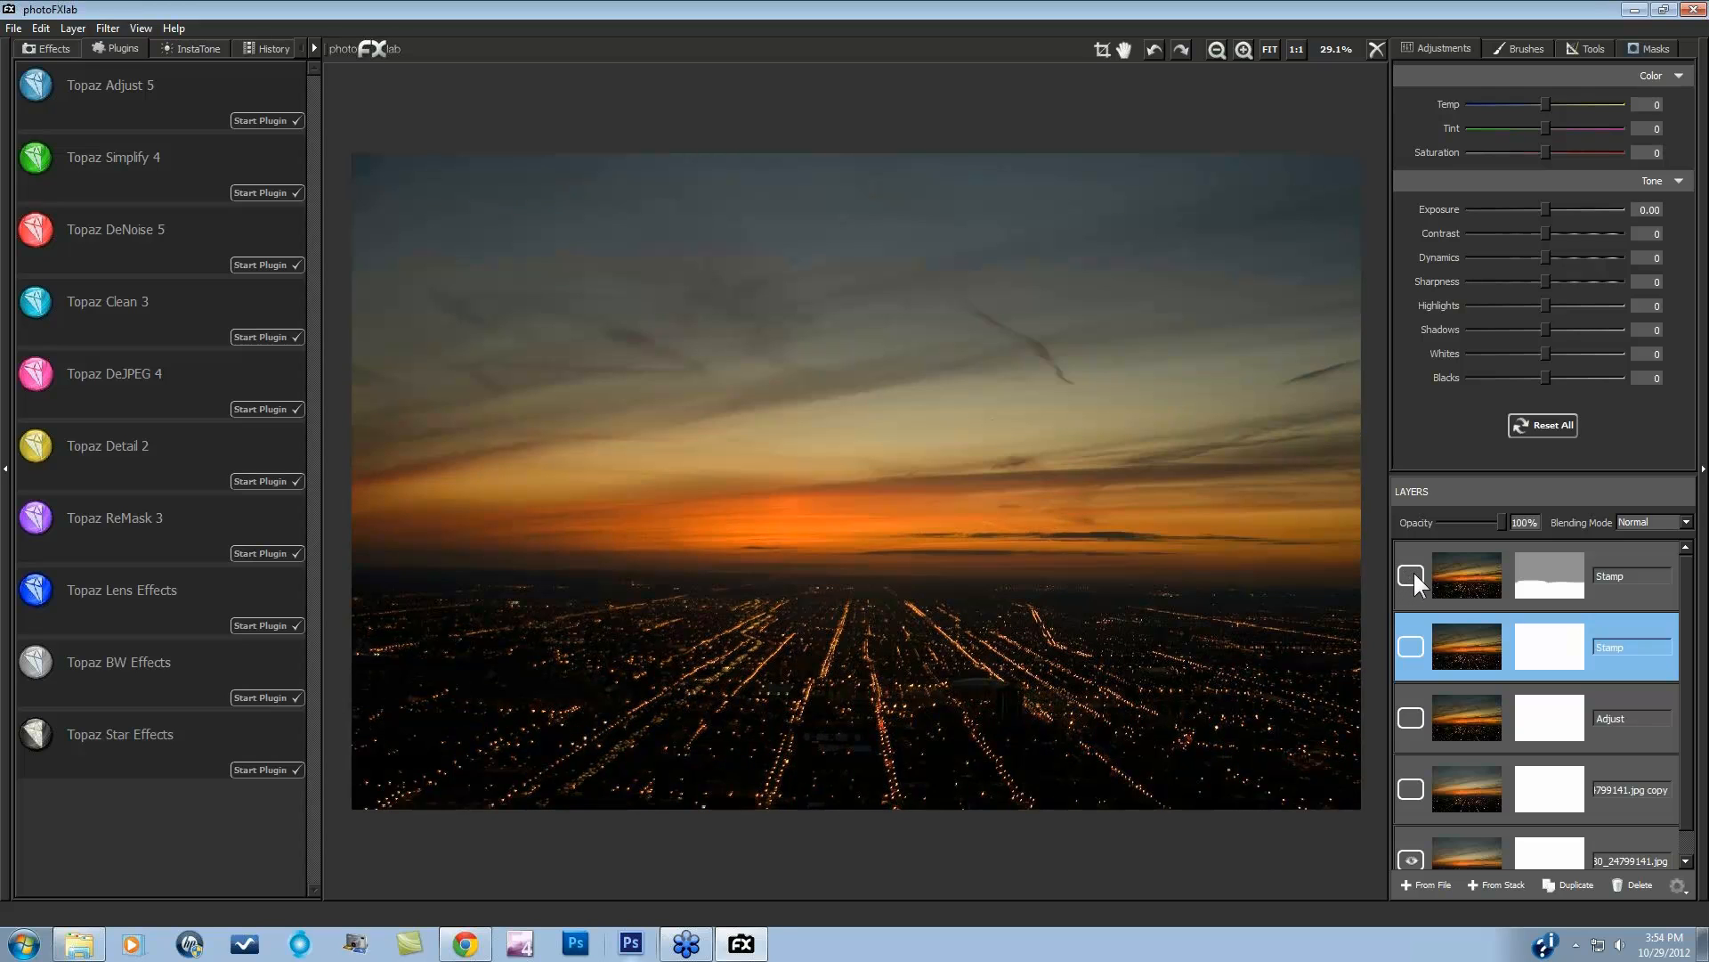
click(1413, 572)
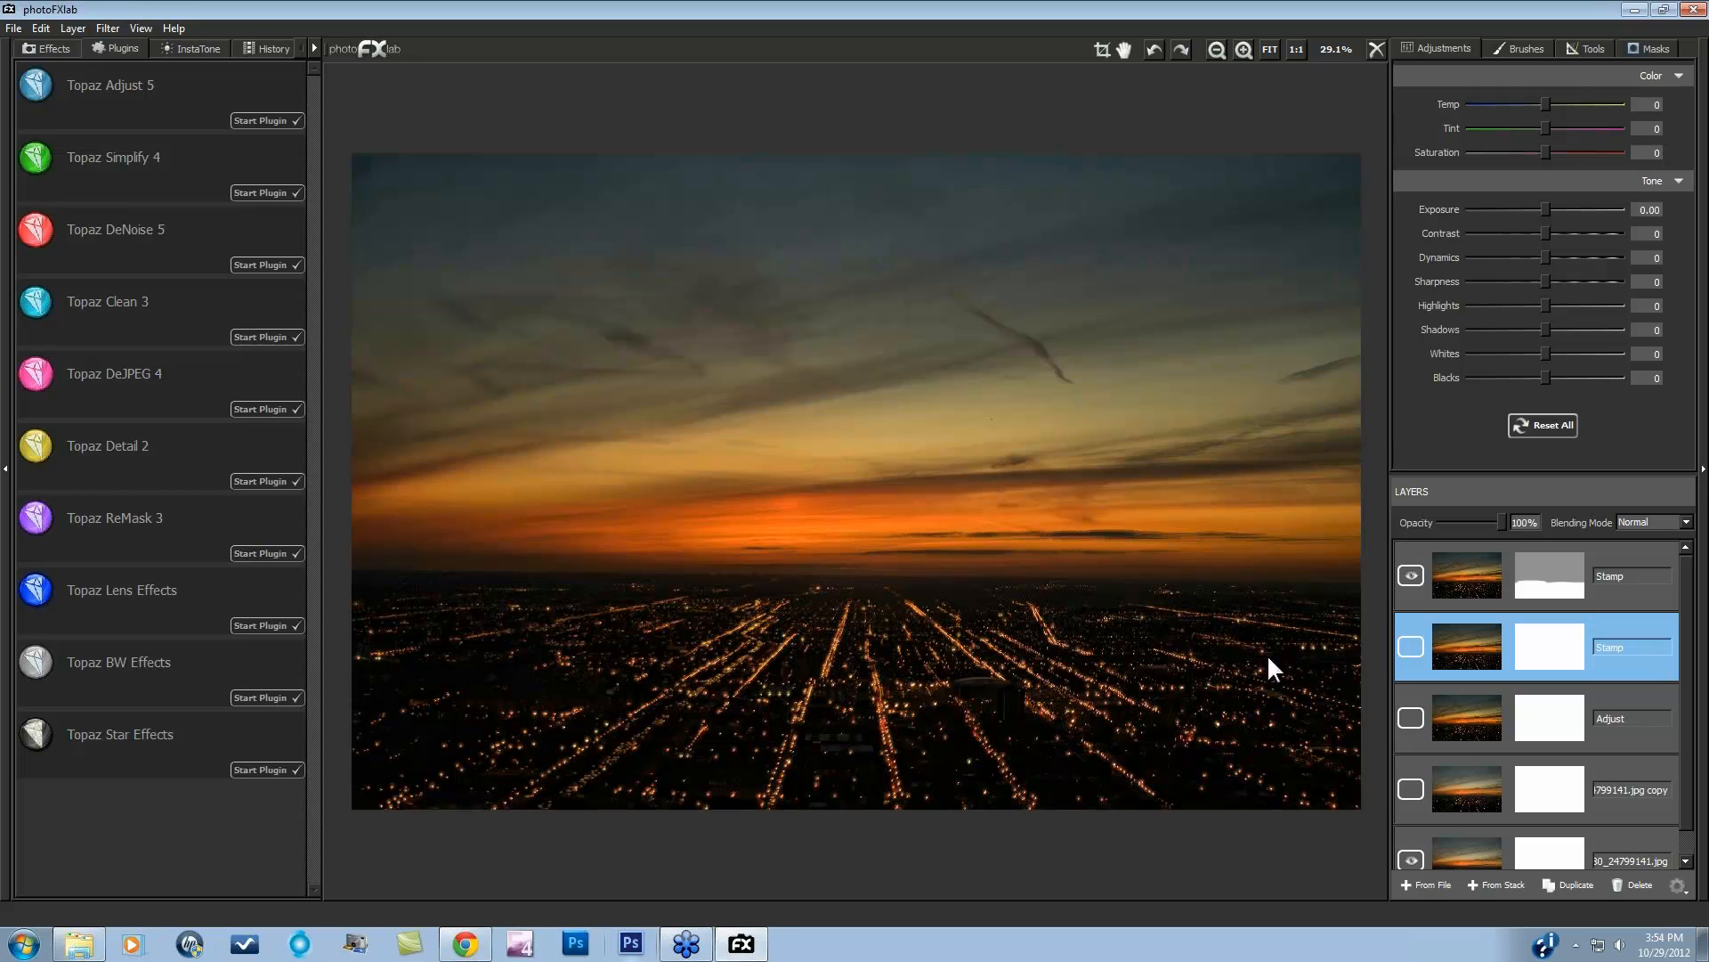
click(1409, 574)
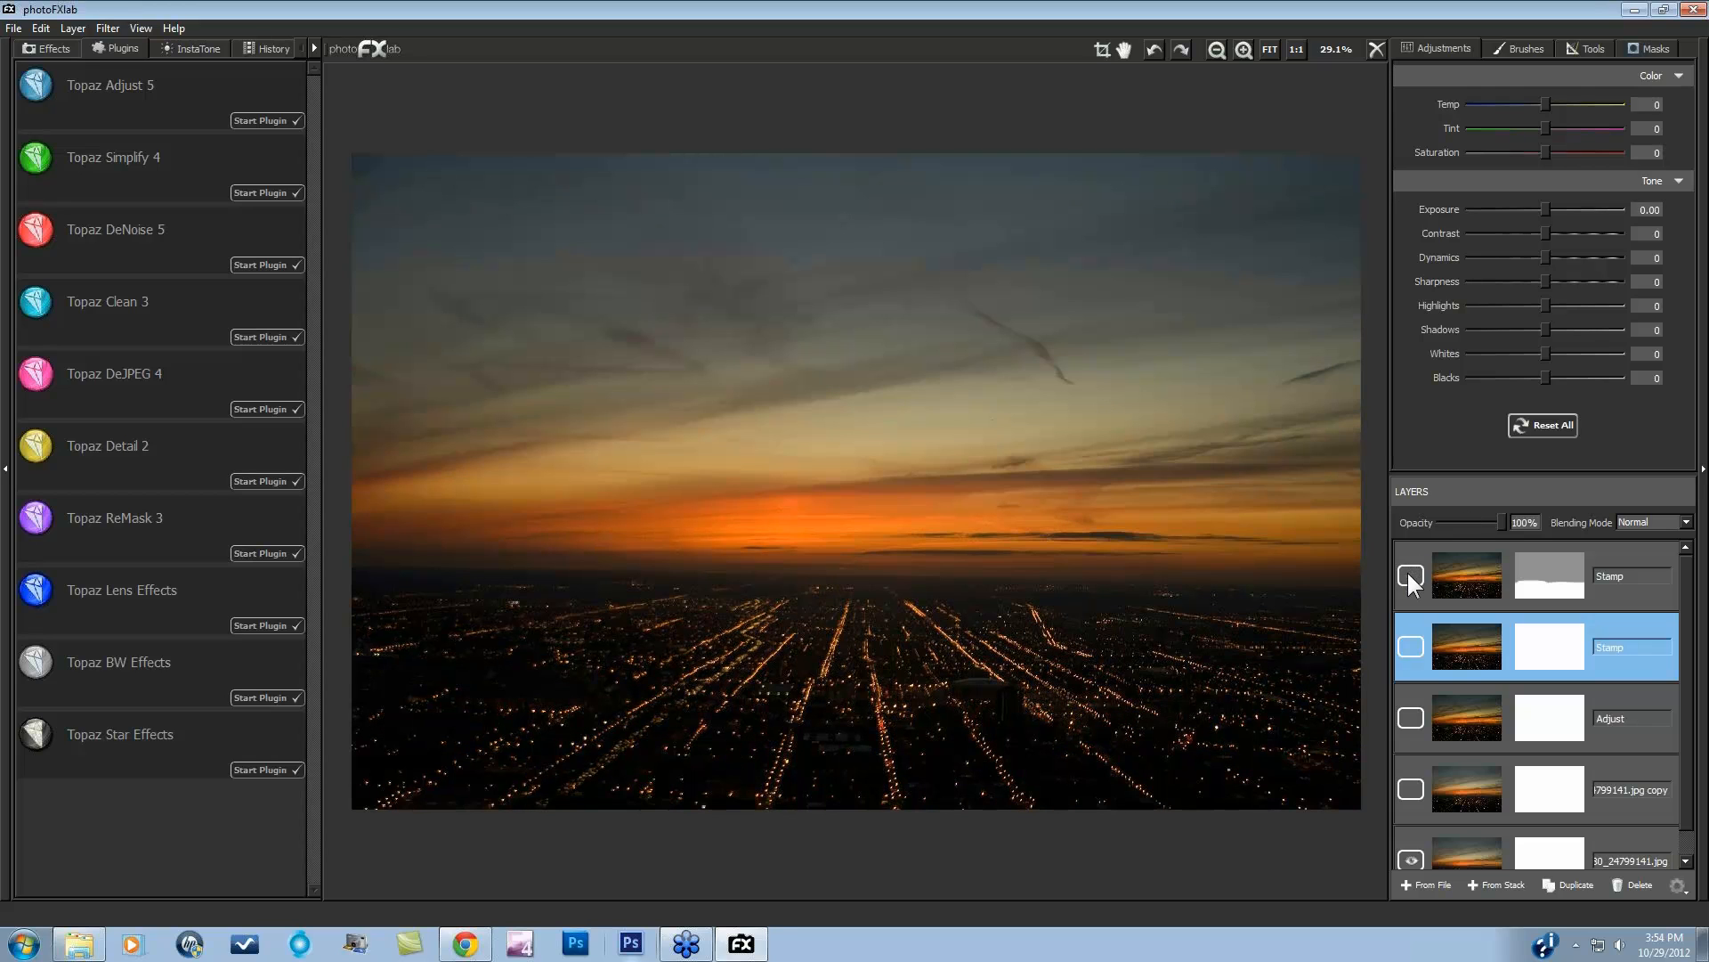
click(1409, 575)
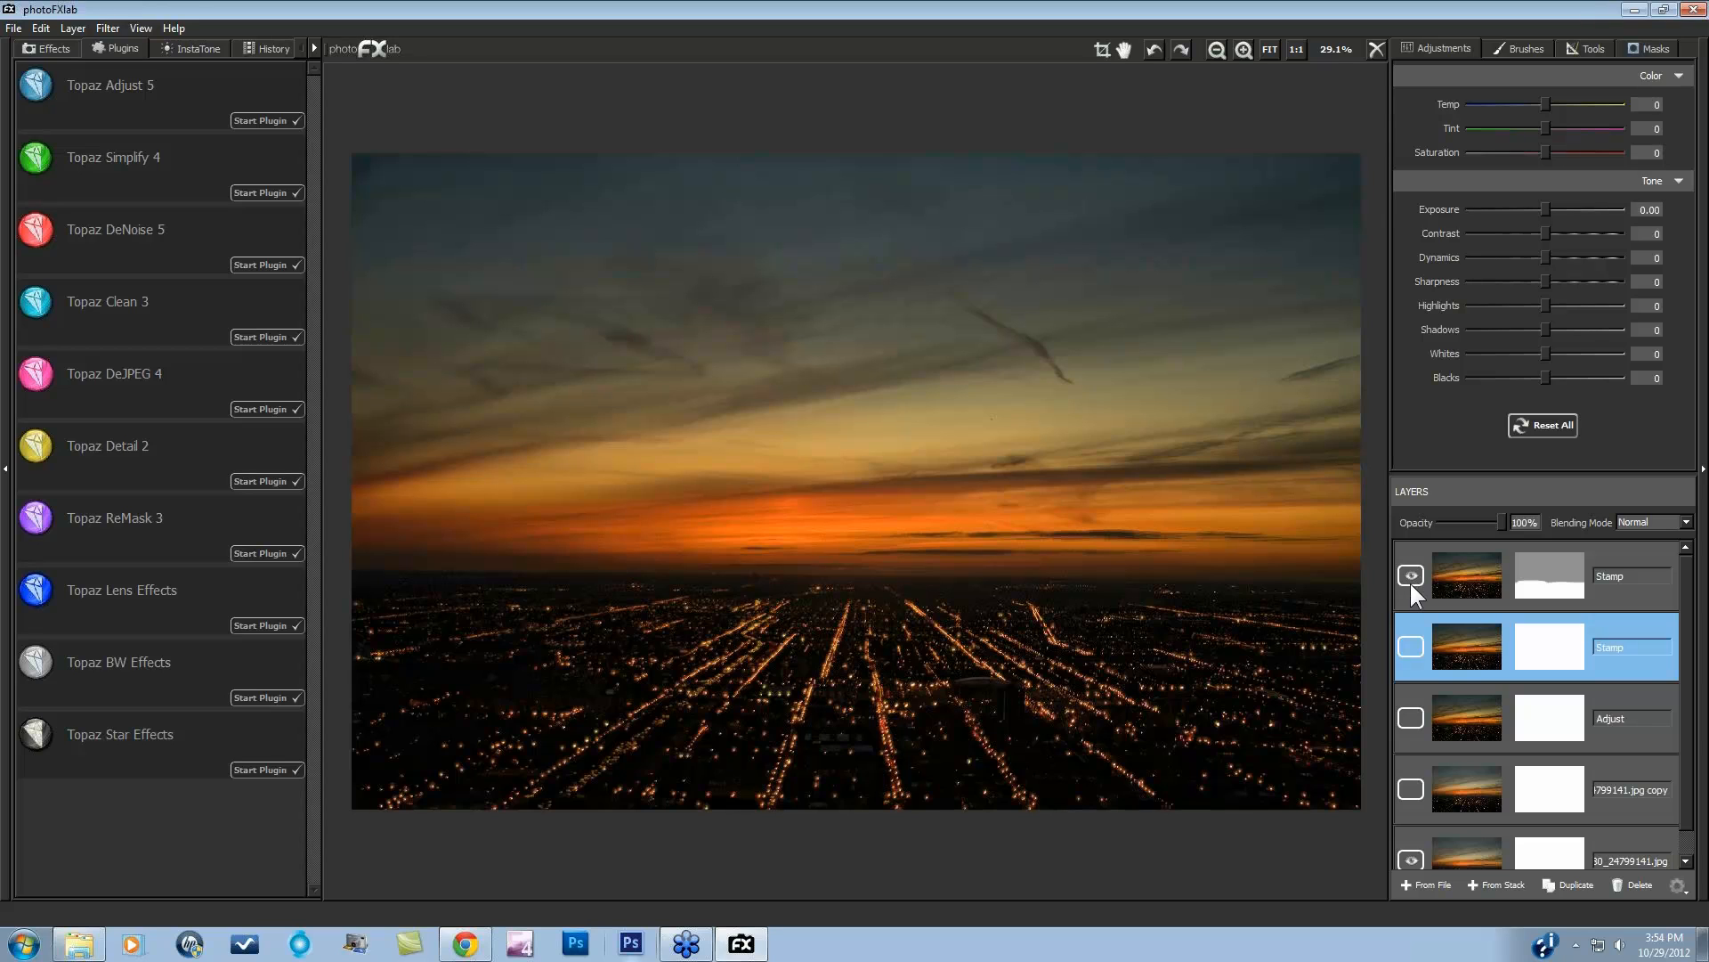
click(1409, 574)
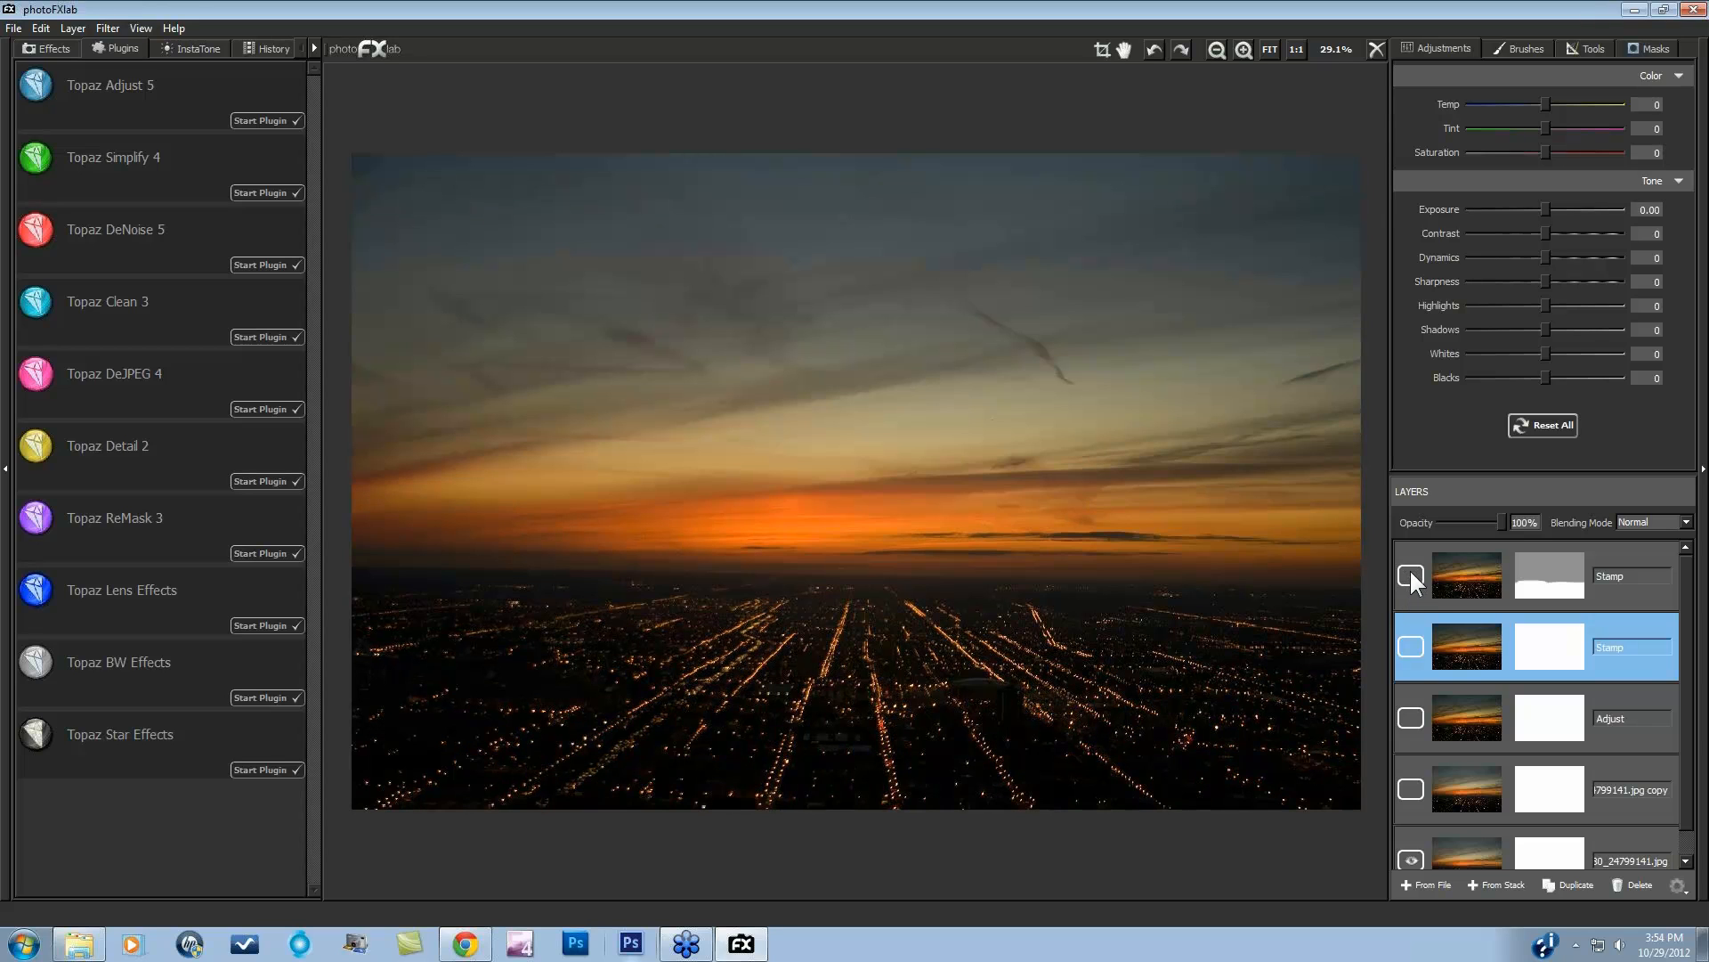
Step: Remove both Stamp layers and the Adjust layer, leaving only the photo copy and the original visible
click(1620, 805)
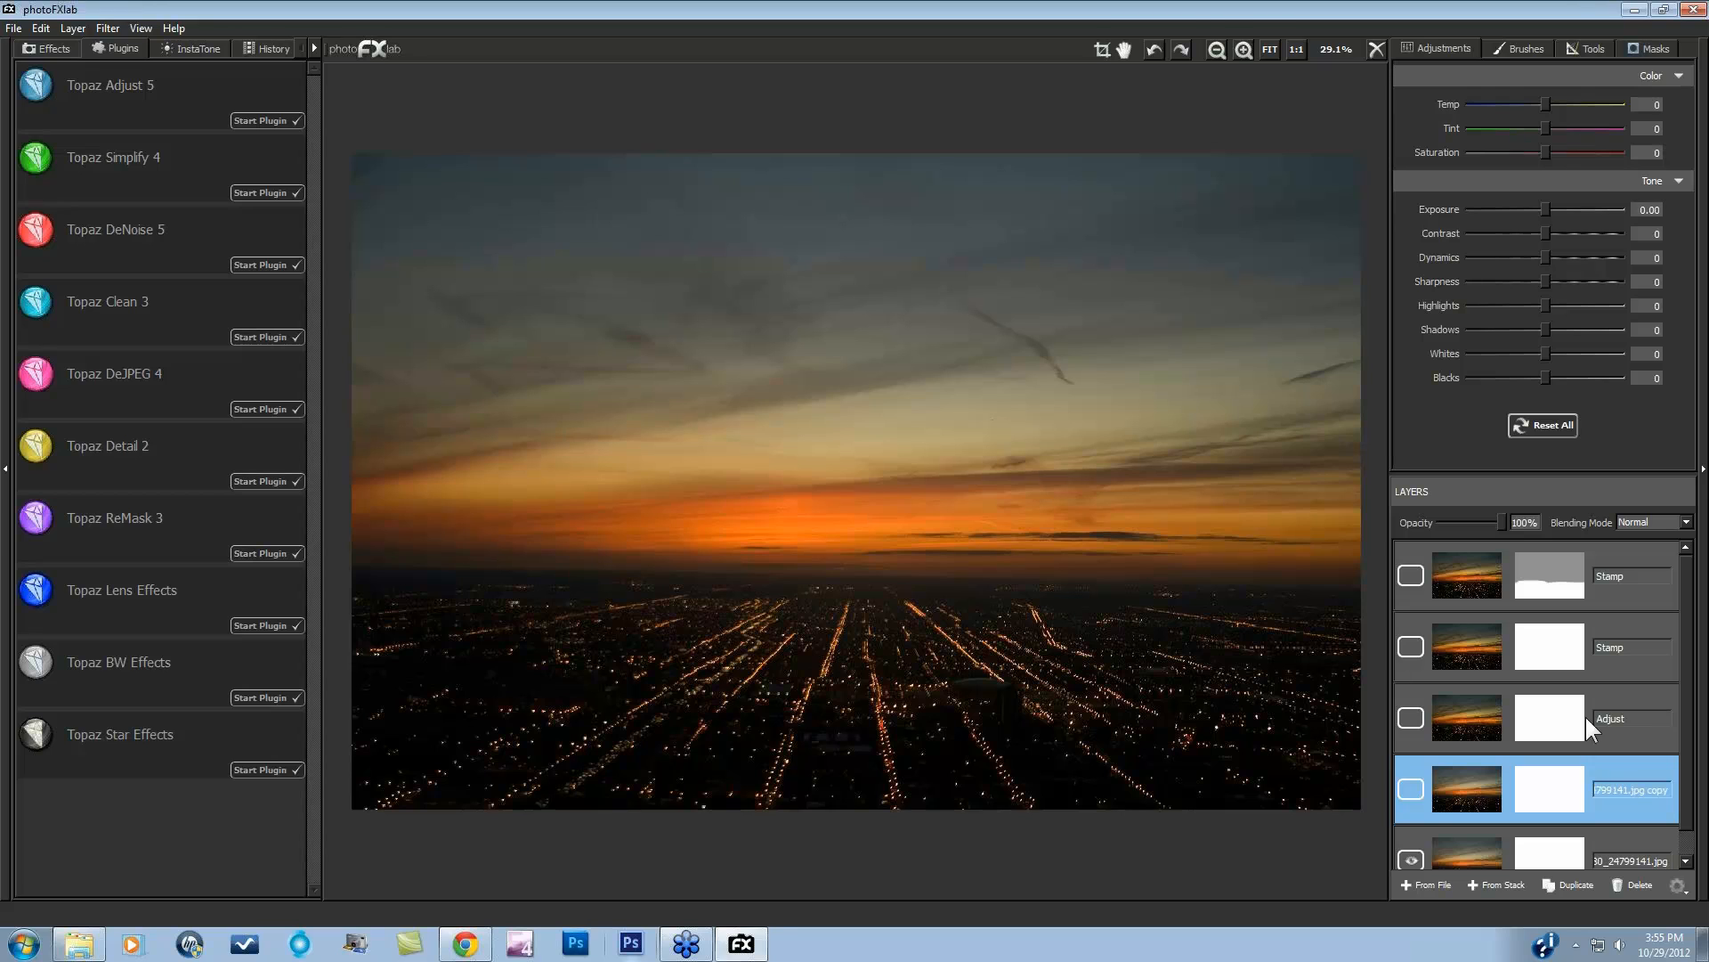
click(1410, 717)
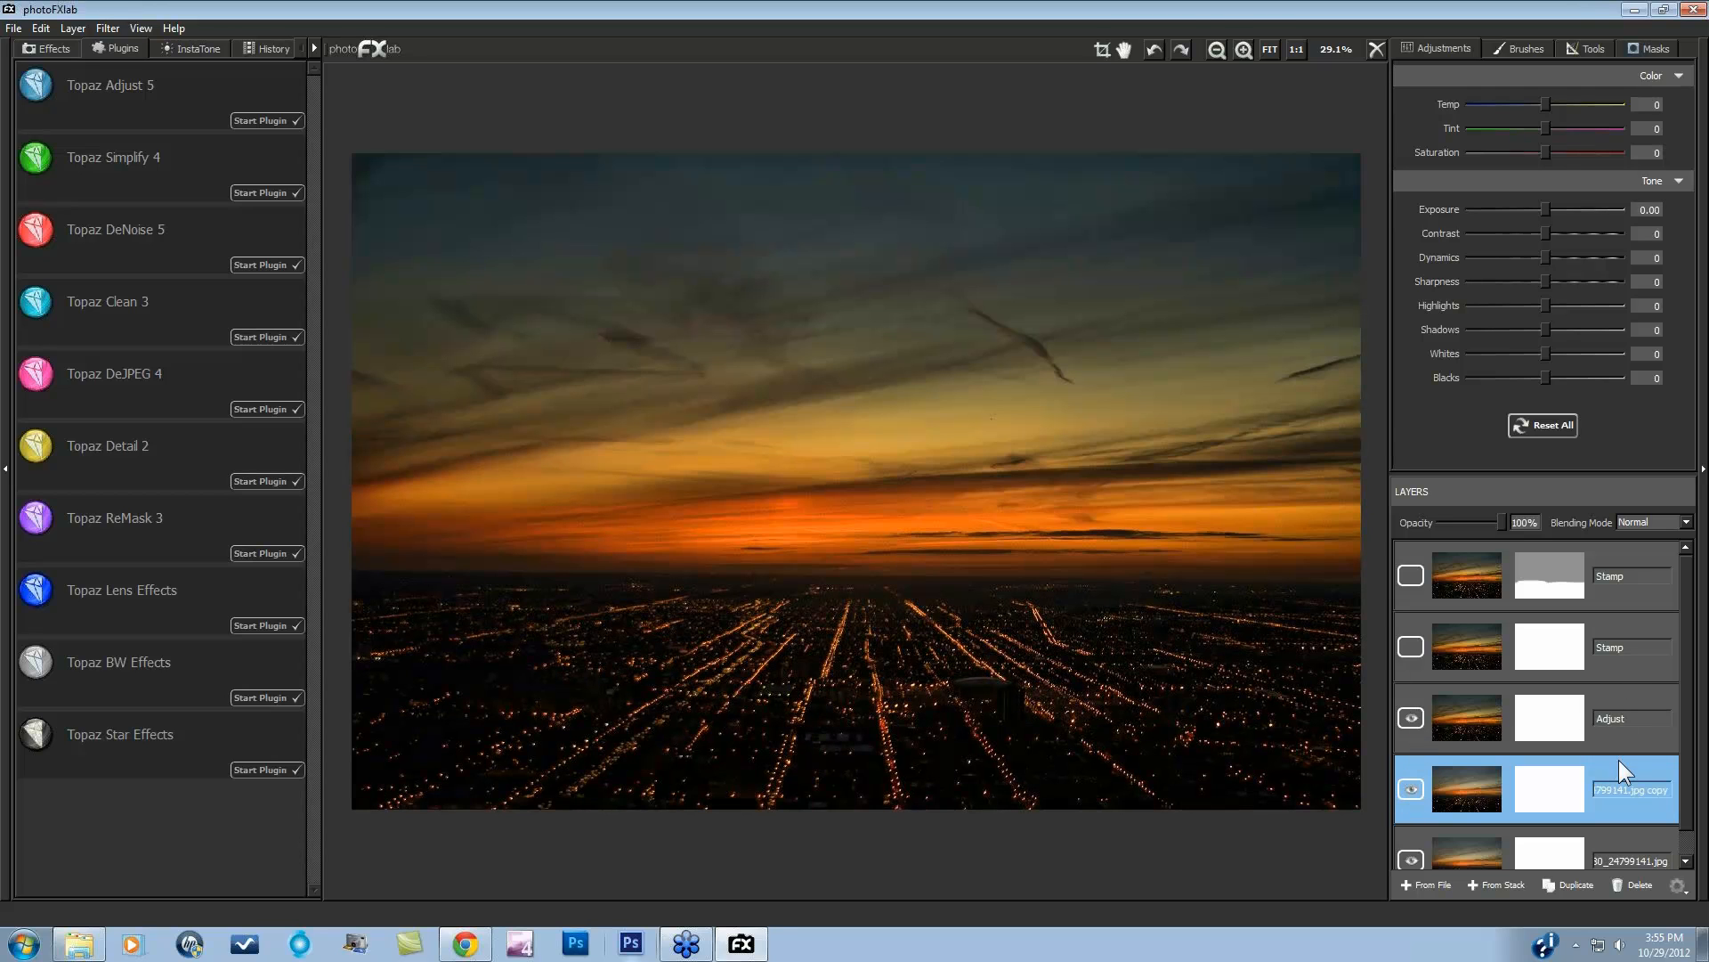
click(1620, 712)
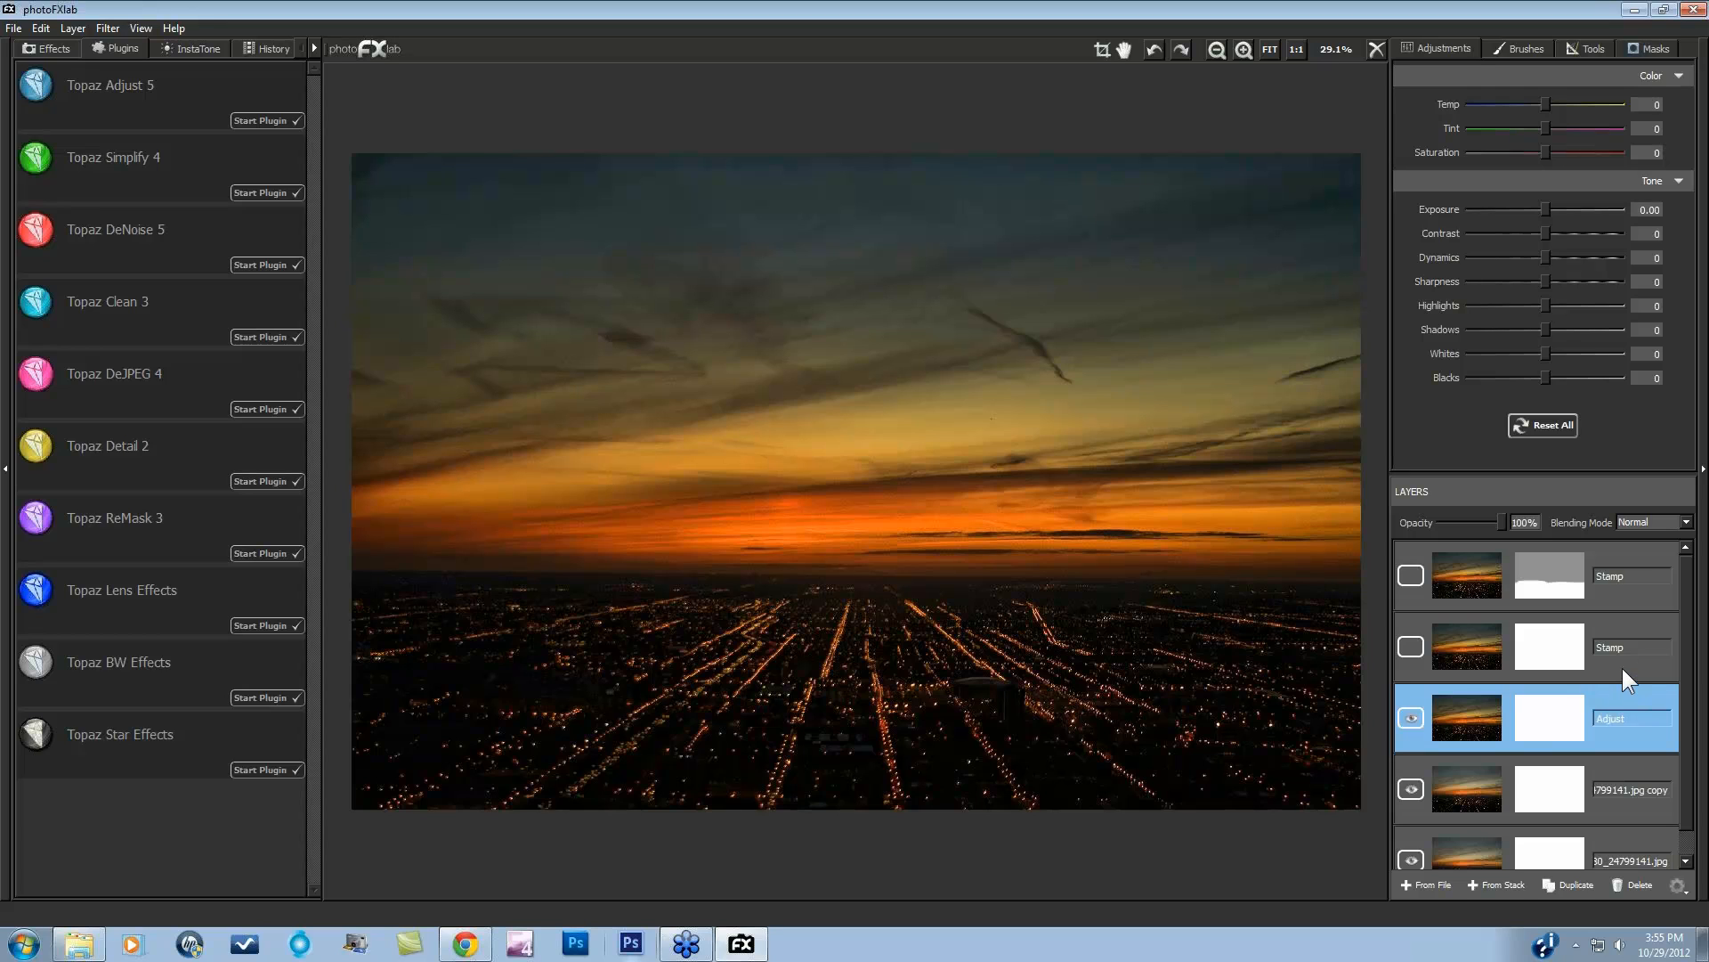
key(ctrl+z)
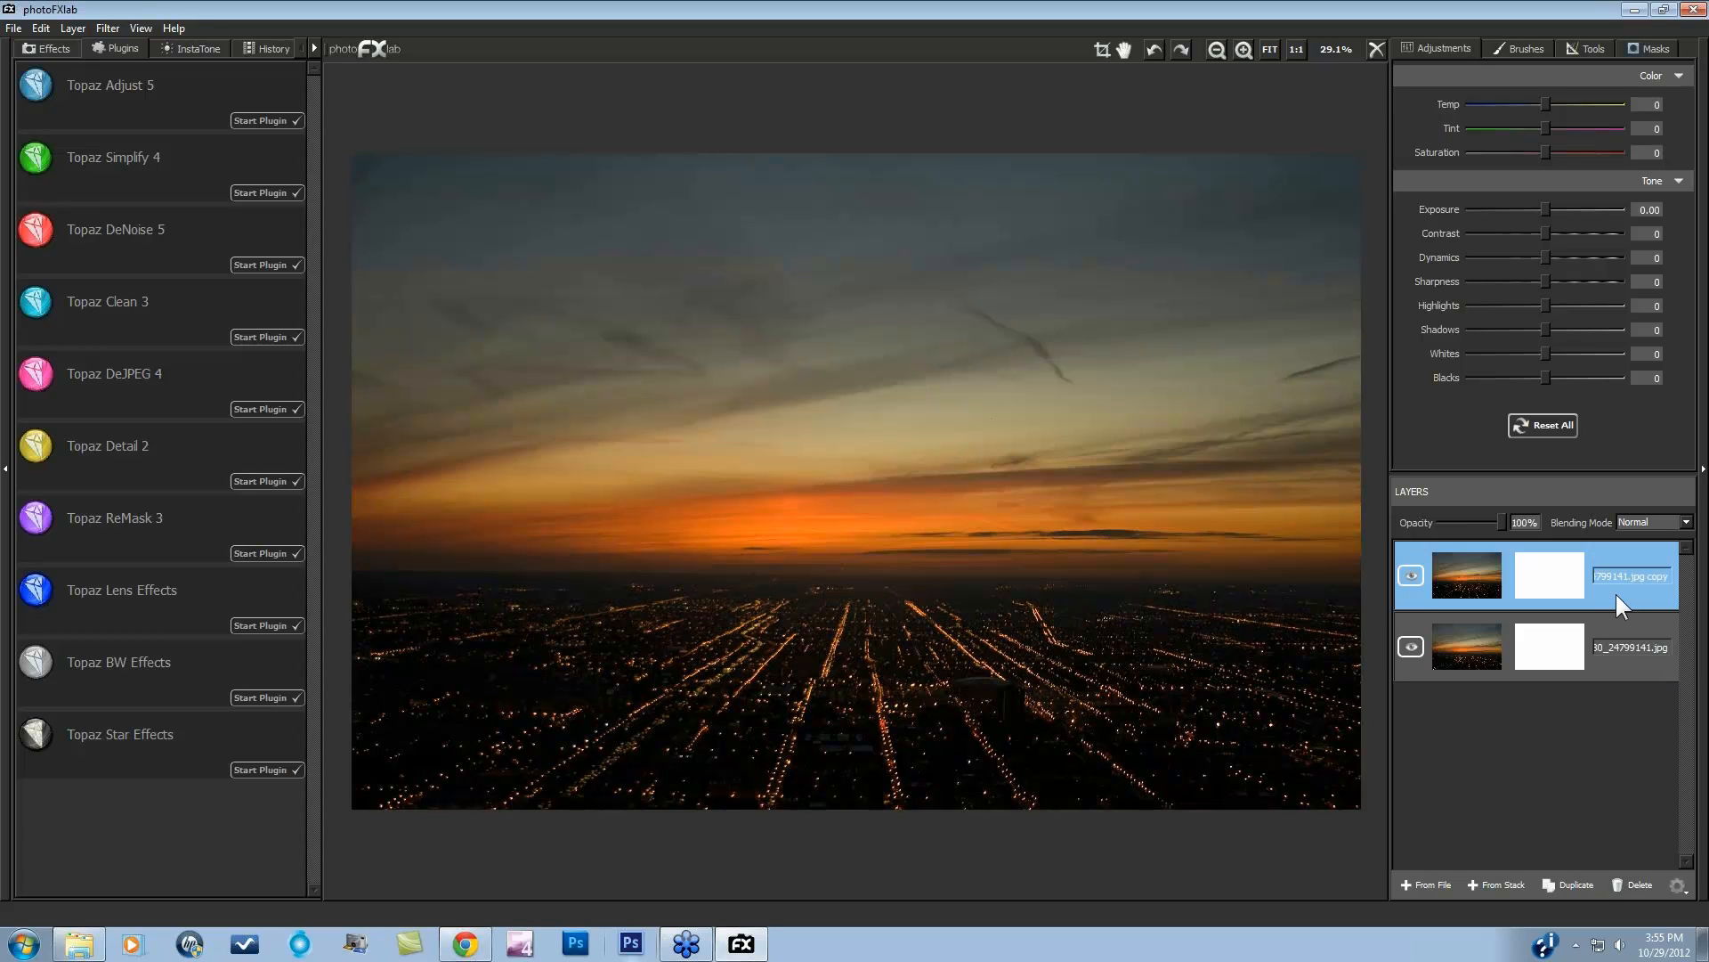
Step: Create a stamp layer from the visible stack and open it in Topaz Adjust 5
click(1501, 884)
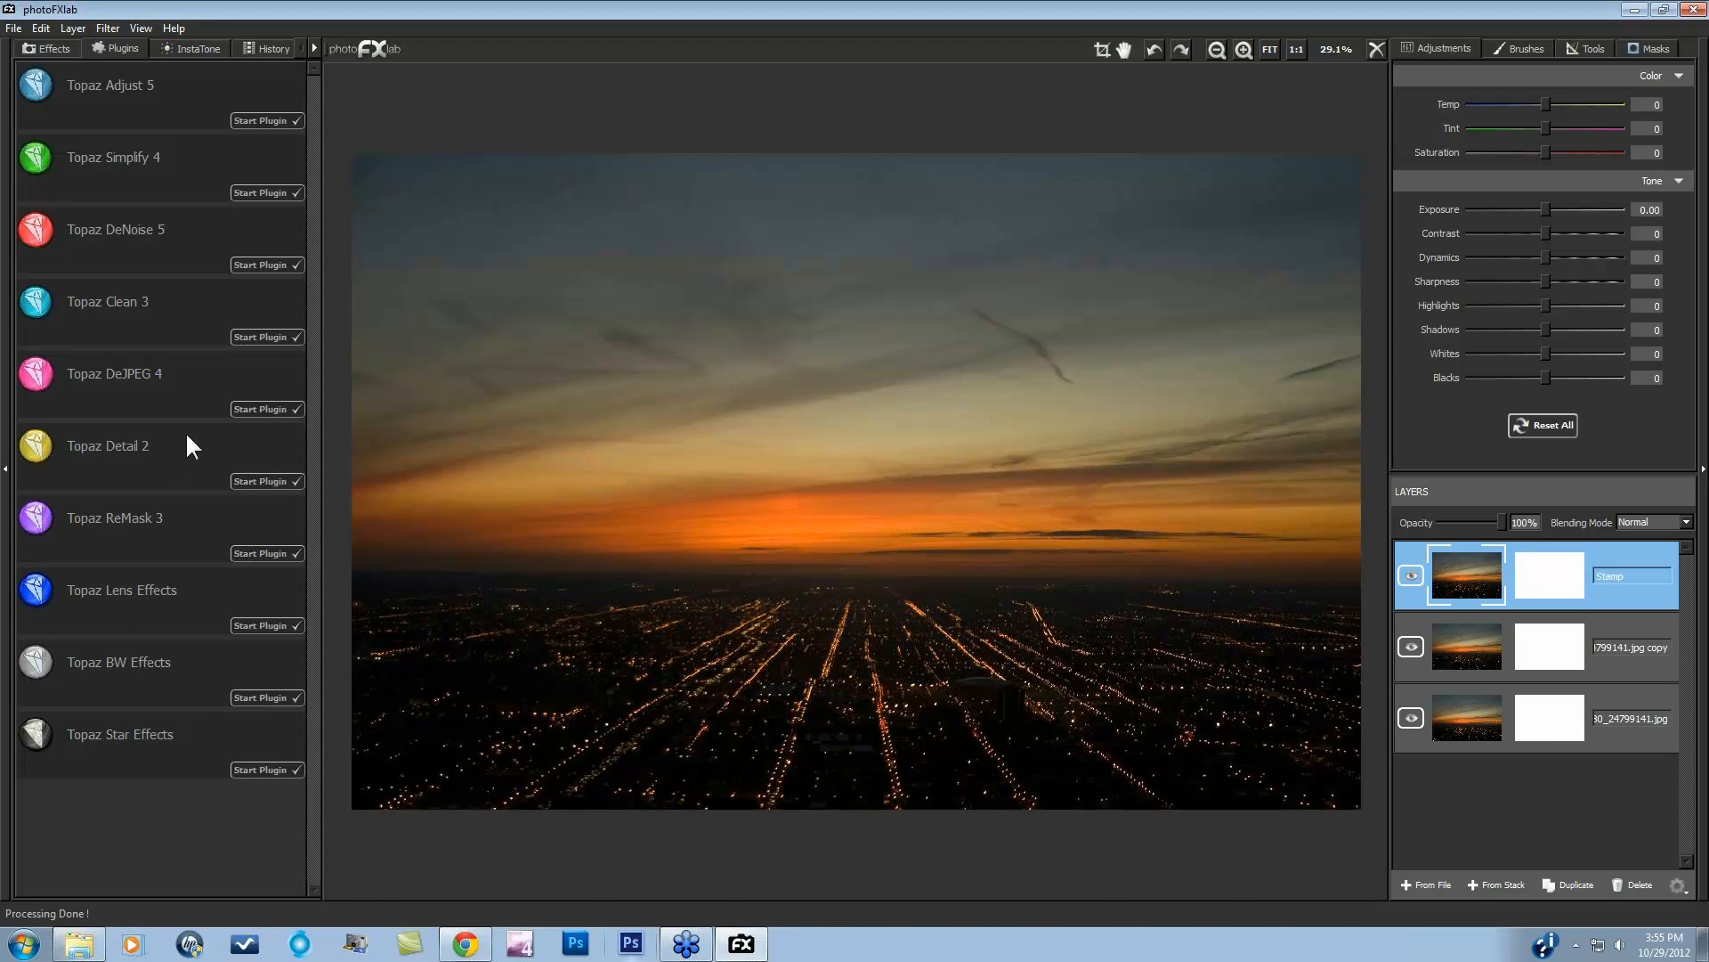
click(240, 121)
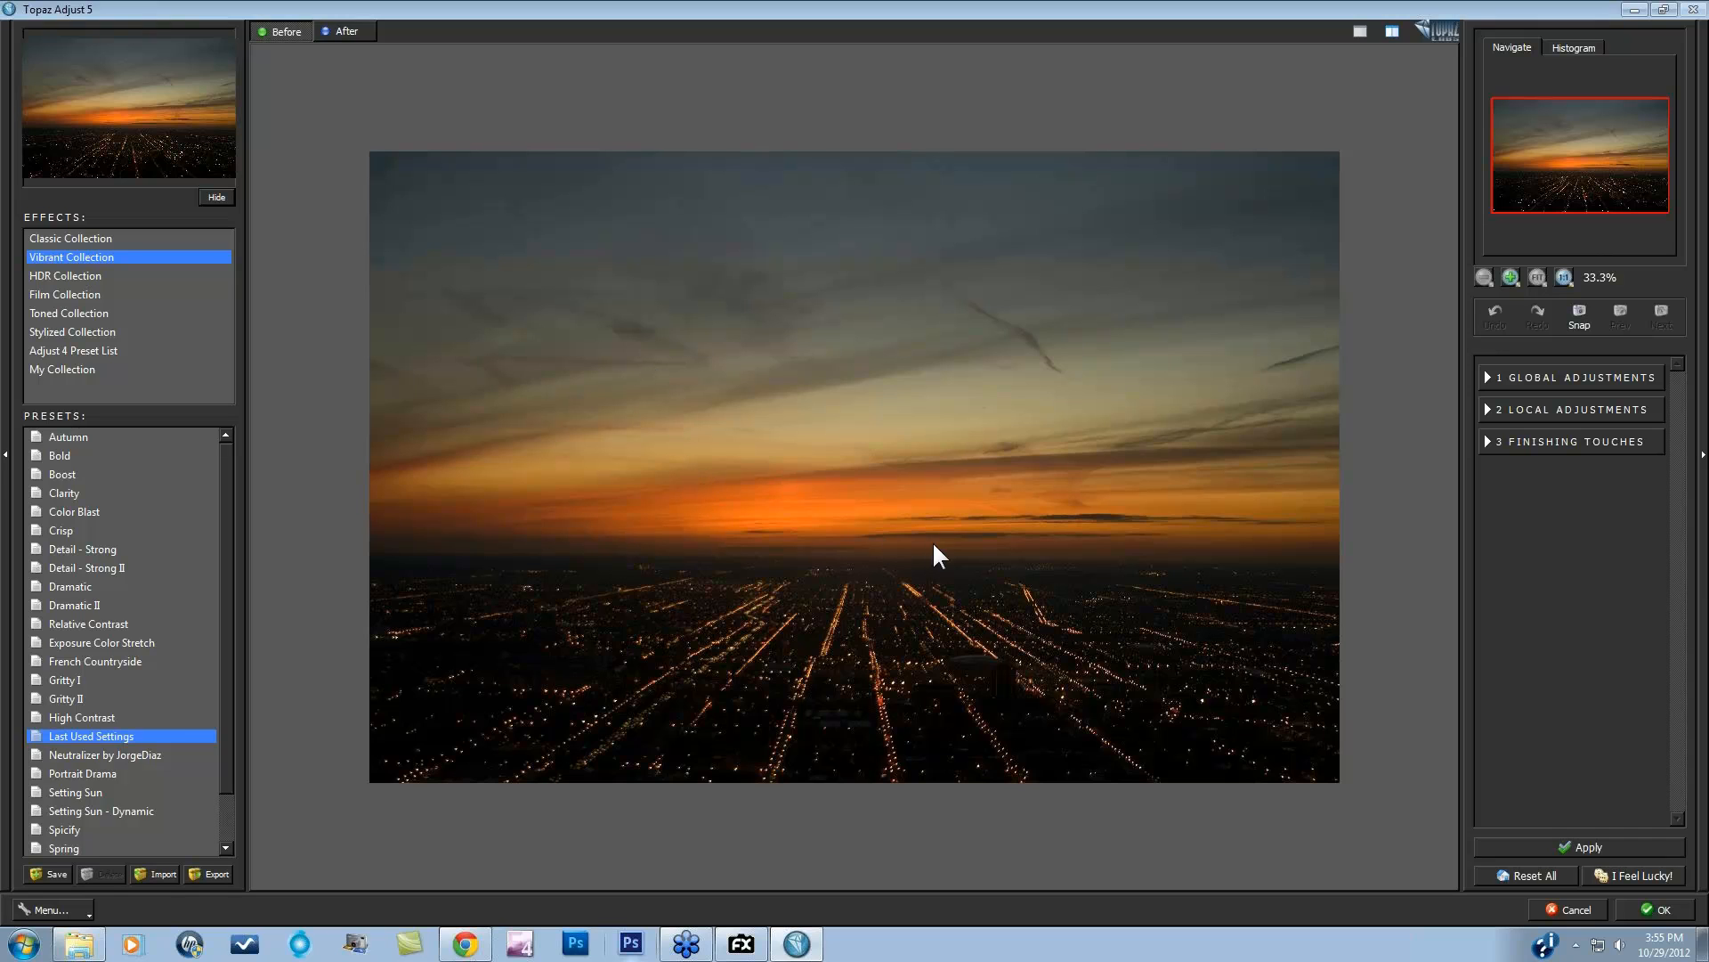
Step: Apply the Spicify preset from the Vibrant Collection, compare with the original, and expand the global Details adjustments
click(107, 832)
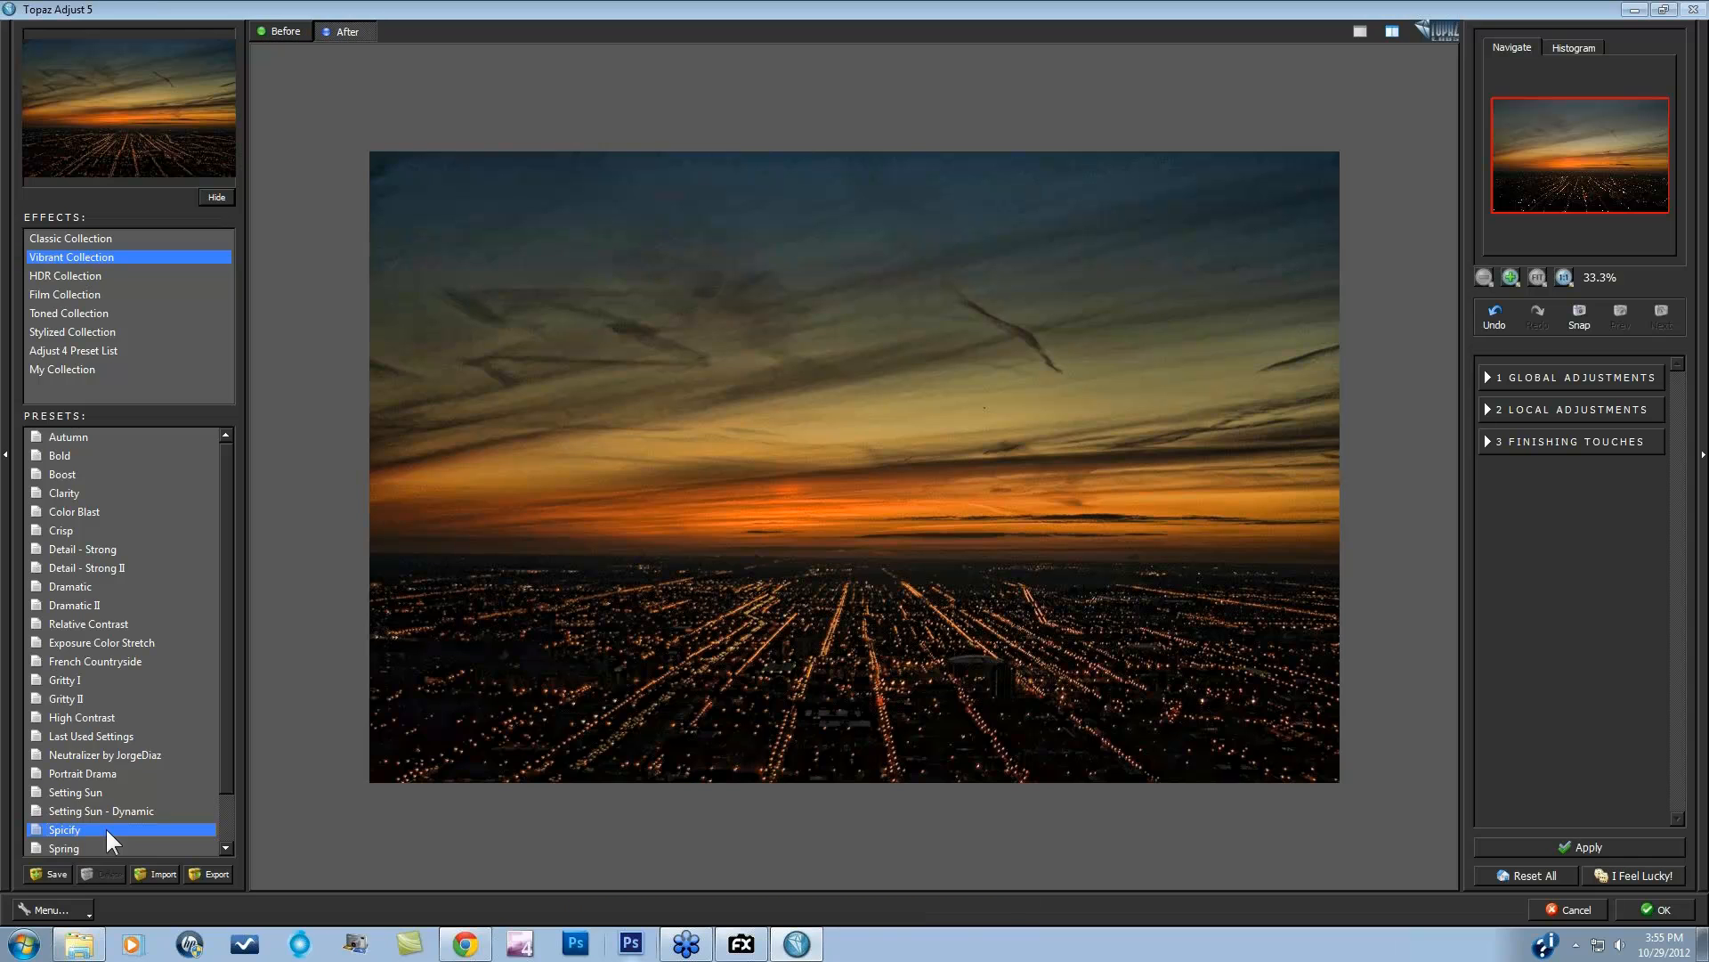
click(1011, 829)
click(1485, 374)
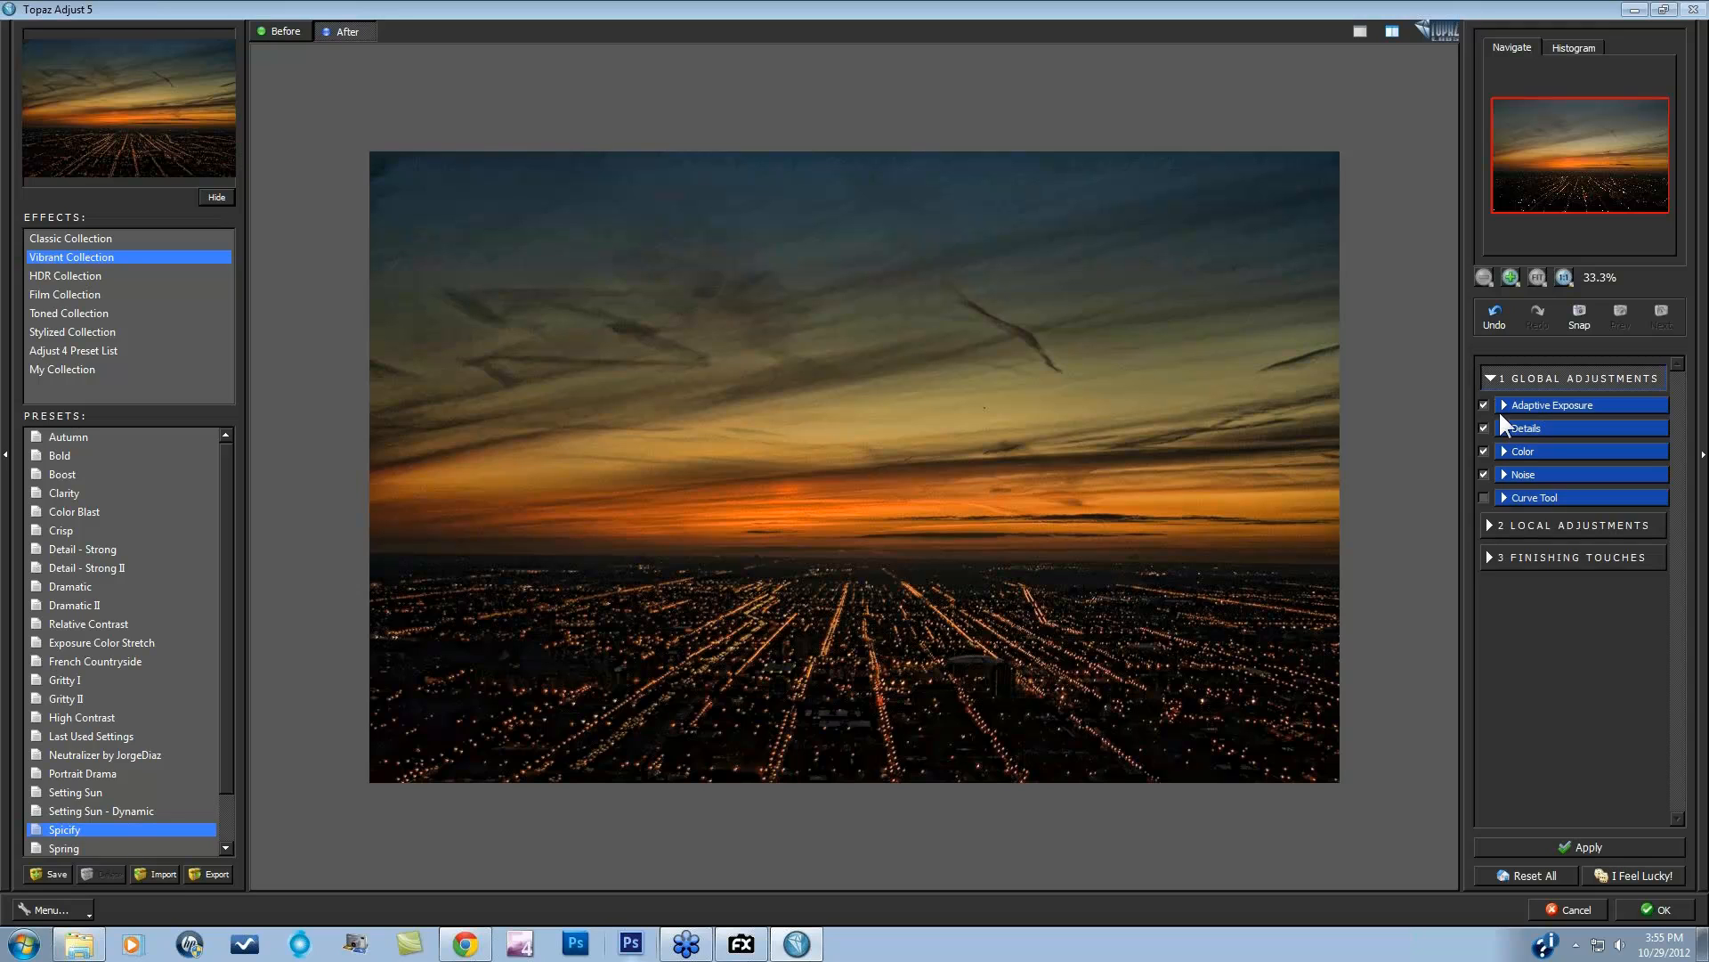
click(1507, 428)
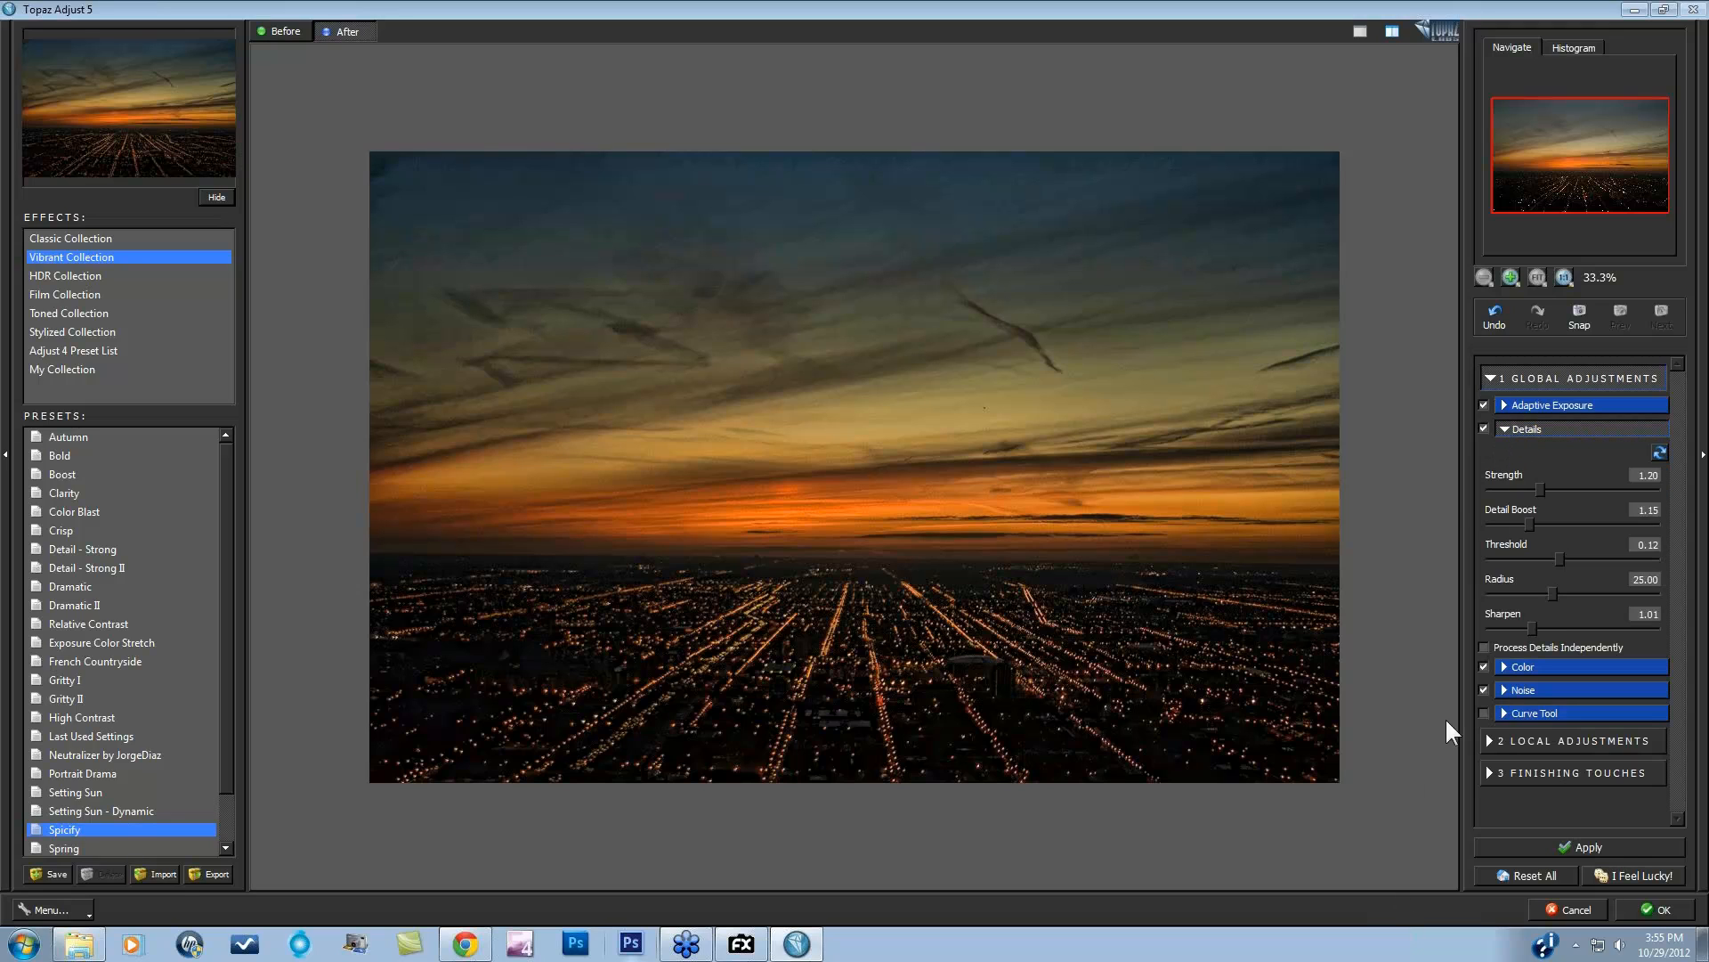
Step: Try Process Details Independently with a higher Details Threshold, and turn the option off again
click(1485, 648)
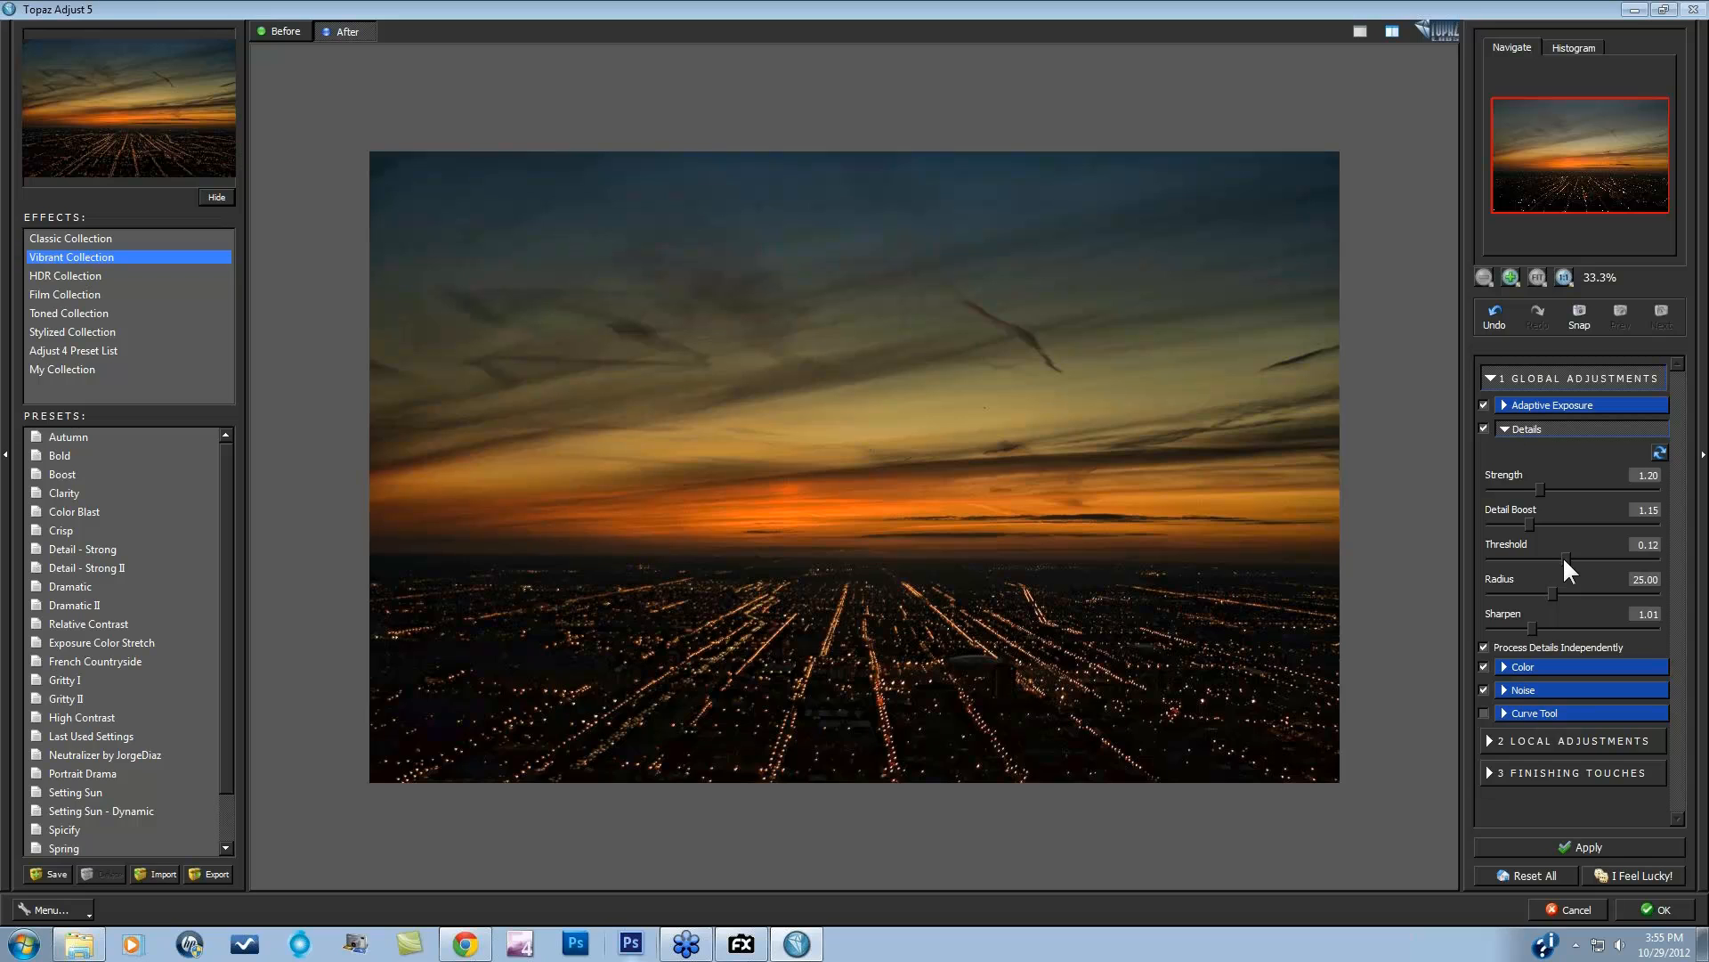
drag(1584, 559, 1593, 559)
click(1484, 647)
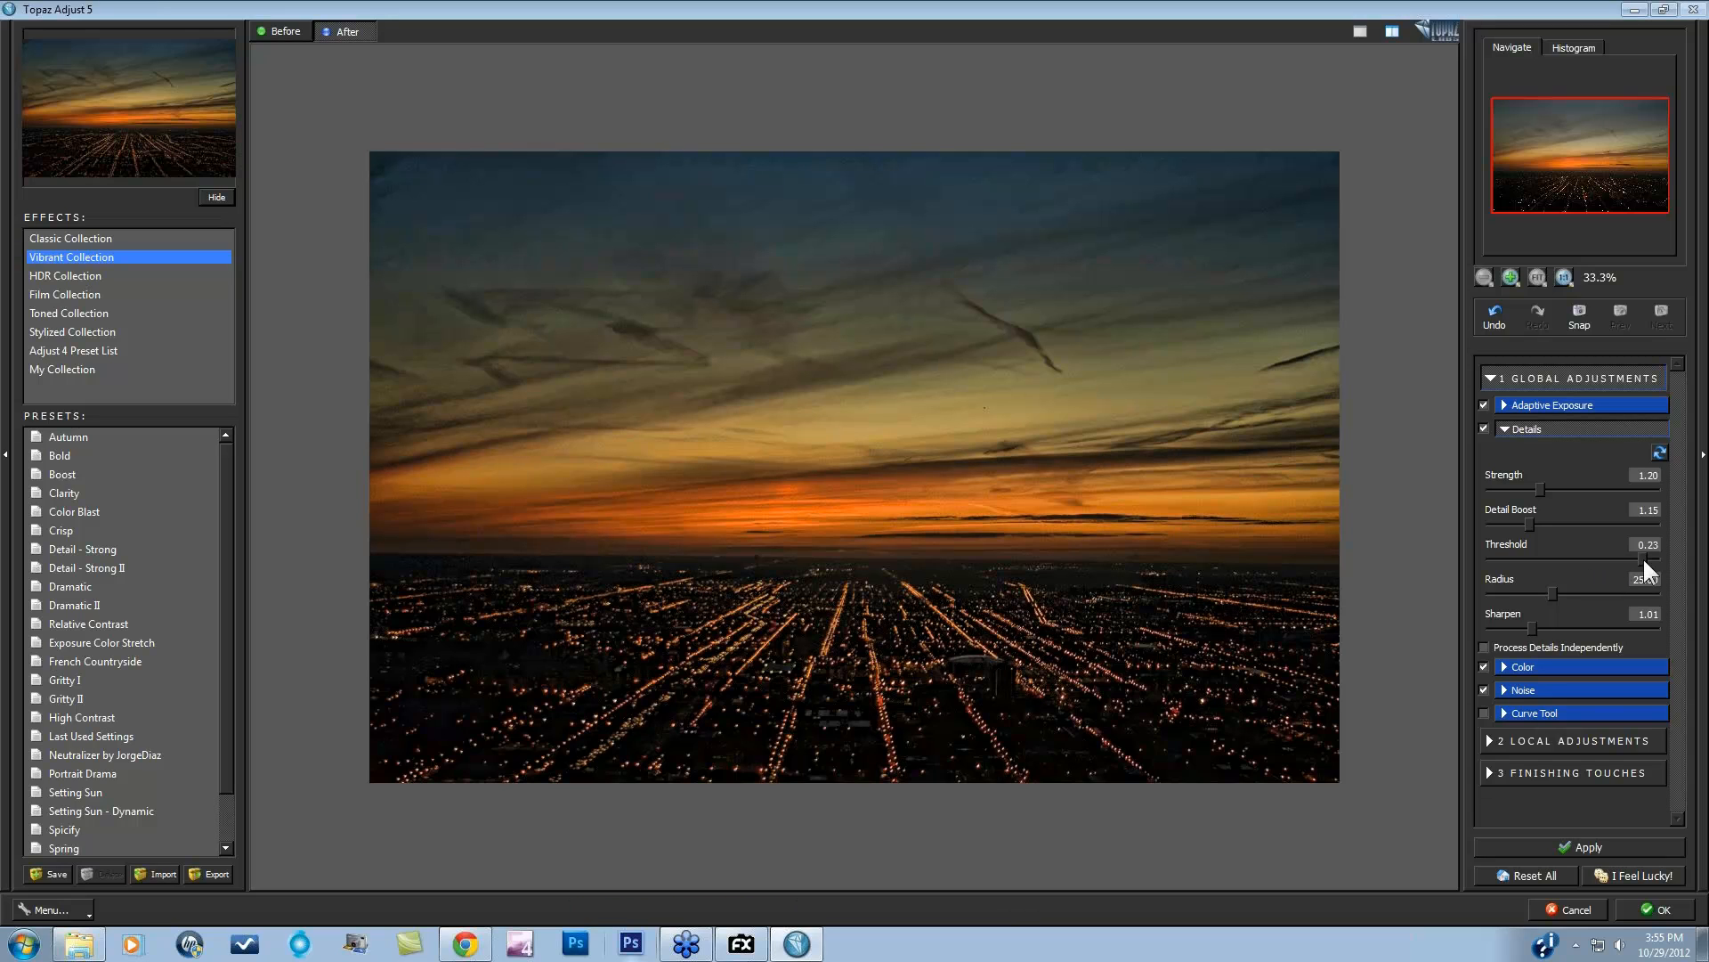
Step: Test low and high Details Threshold values, set the Threshold to 0.21, and compare with the original
drag(1548, 556, 1506, 557)
drag(1618, 558, 1517, 550)
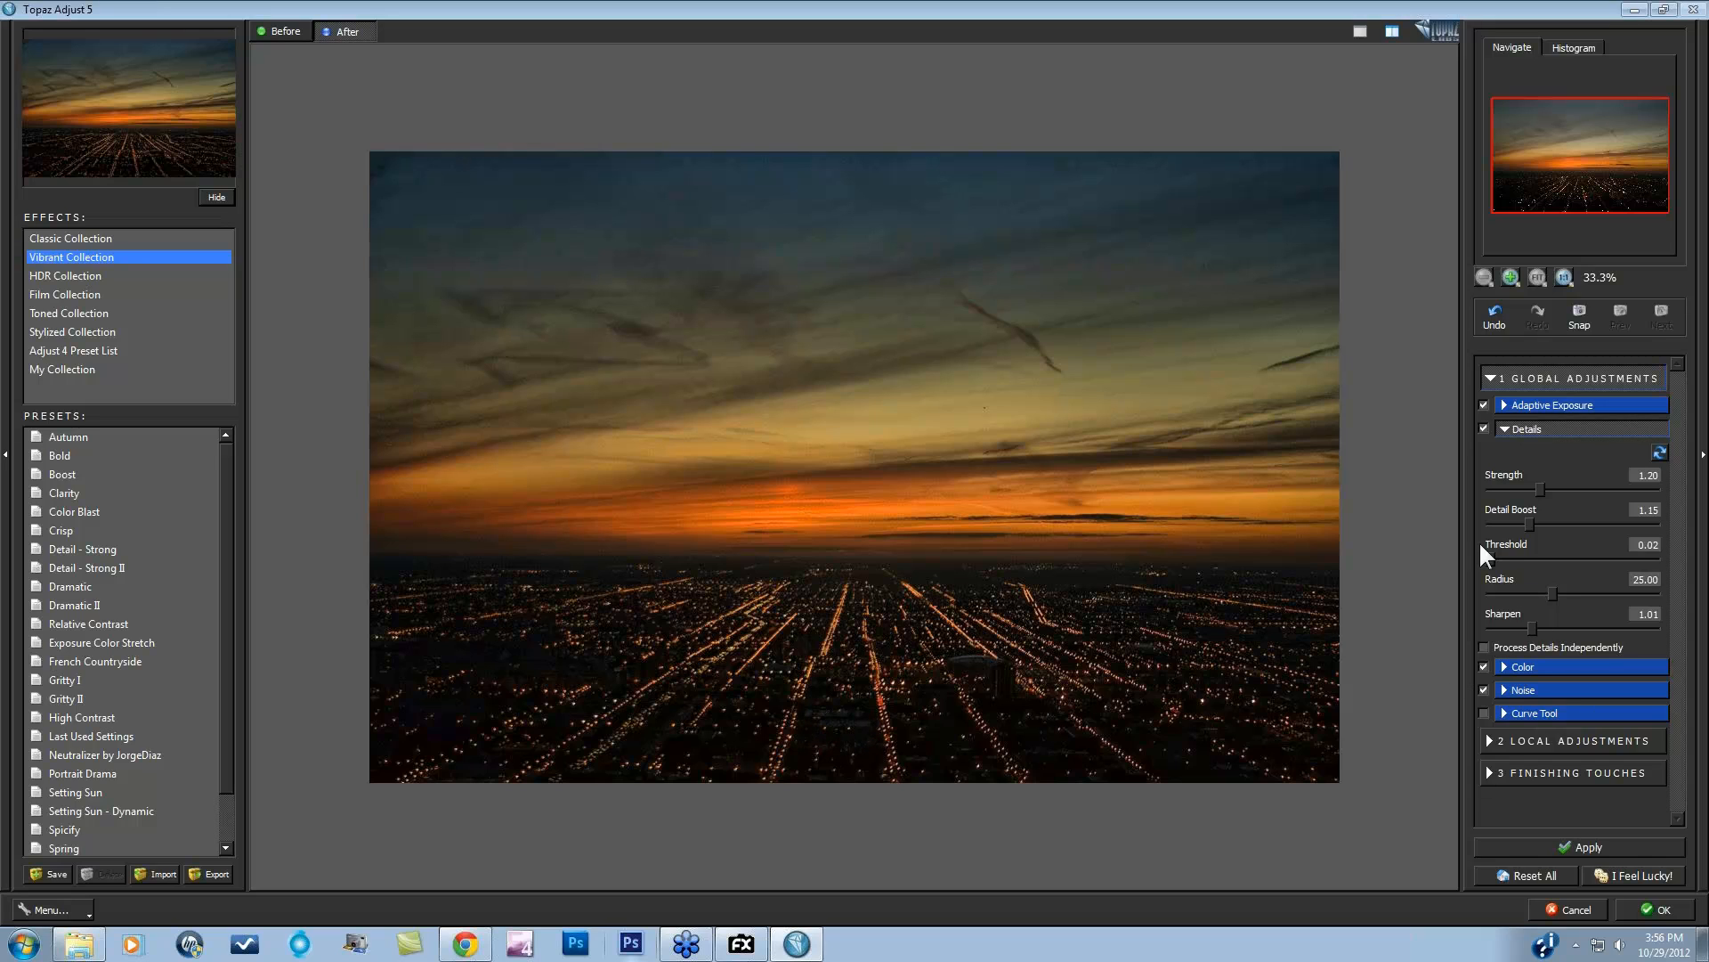
drag(1525, 559, 1610, 553)
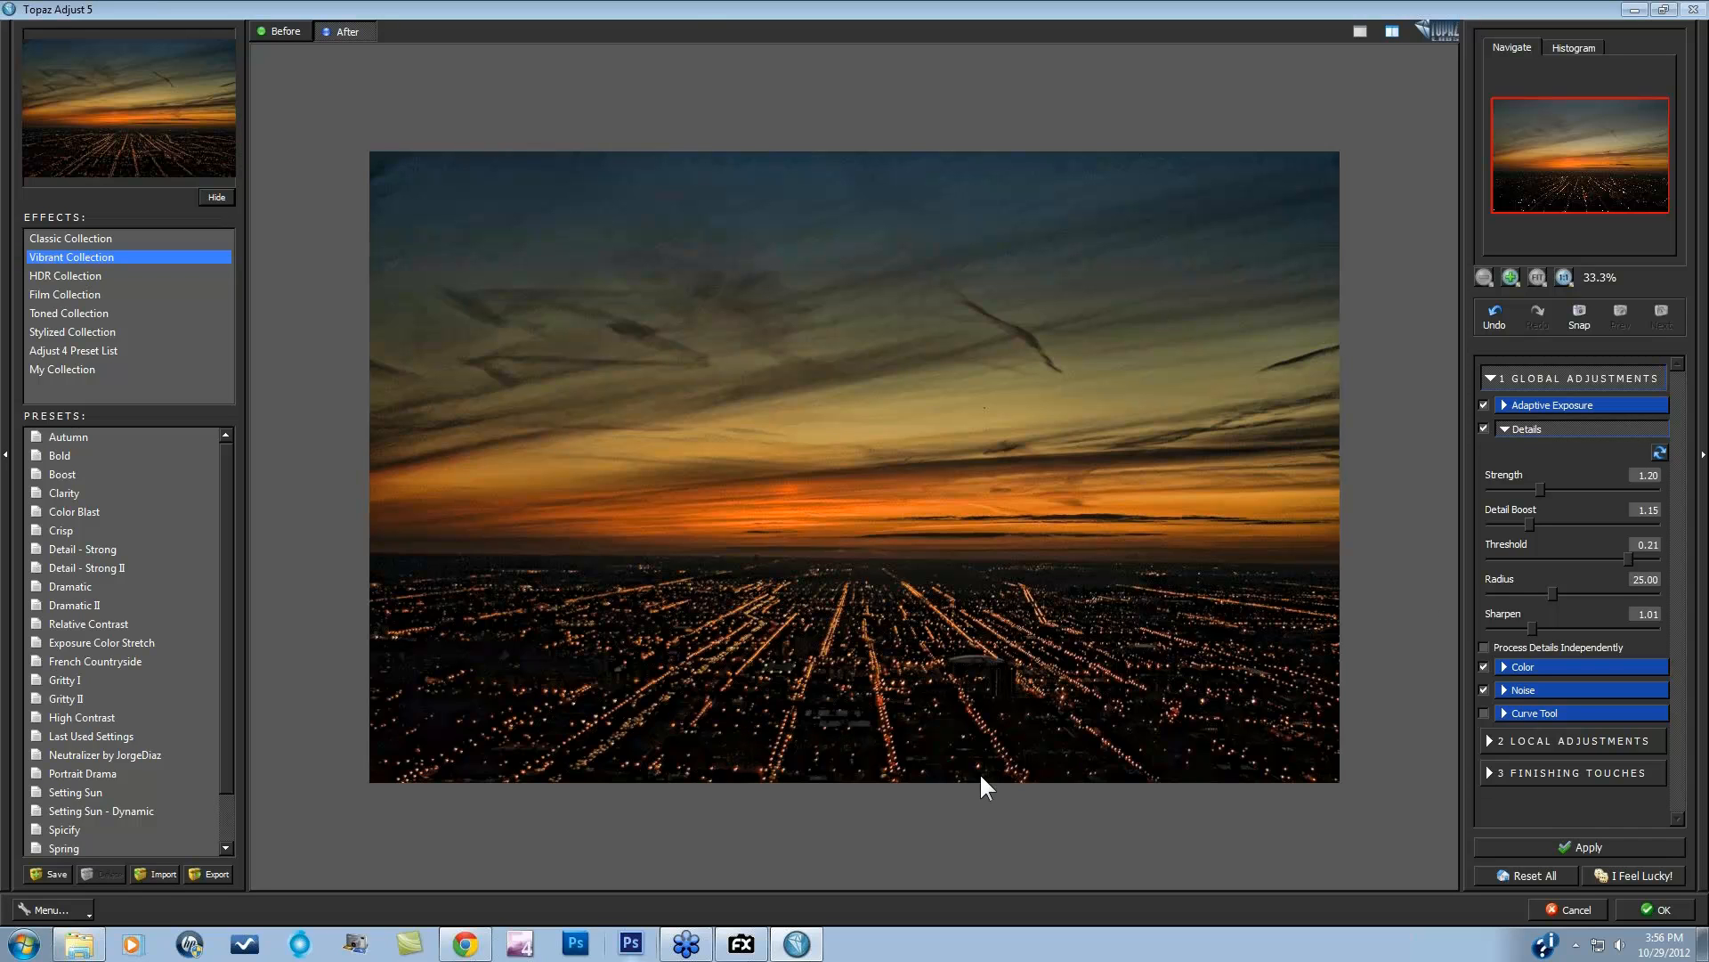
drag(980, 755, 979, 755)
Step: In the Color adjustments, set Adaptive Saturation to 0.00, Color Regions to 1 and Saturation to 1.14, and compare with the original
click(1504, 665)
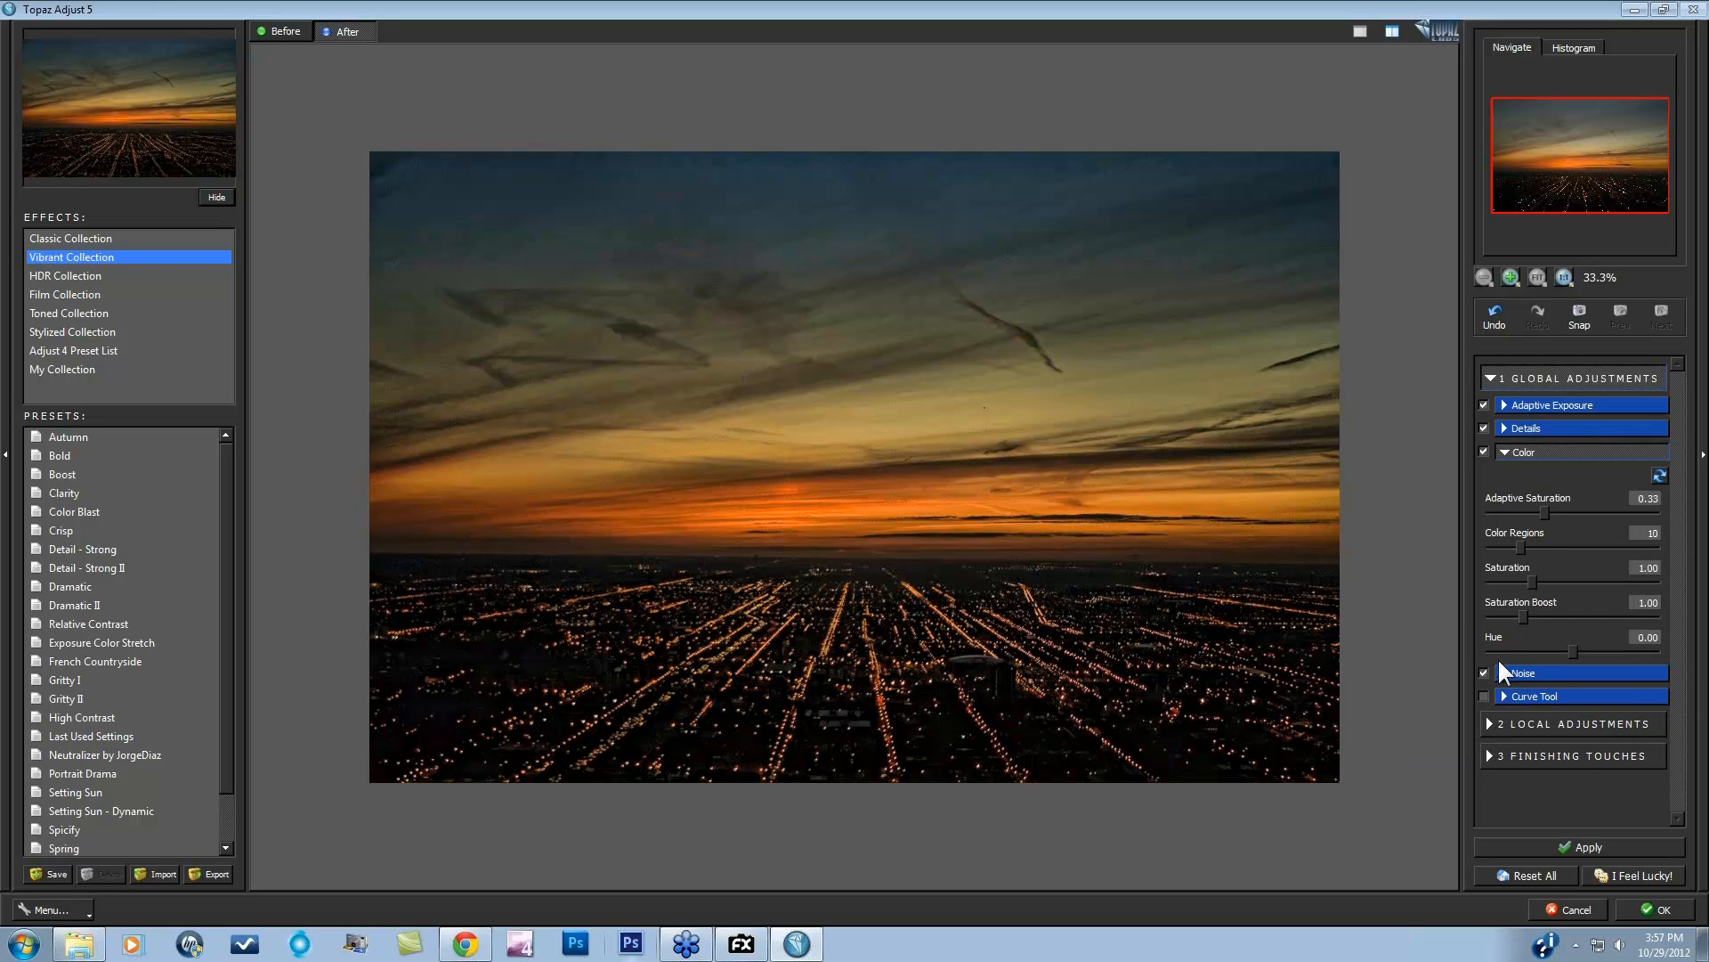
drag(1539, 511, 1484, 551)
drag(1556, 575, 1557, 575)
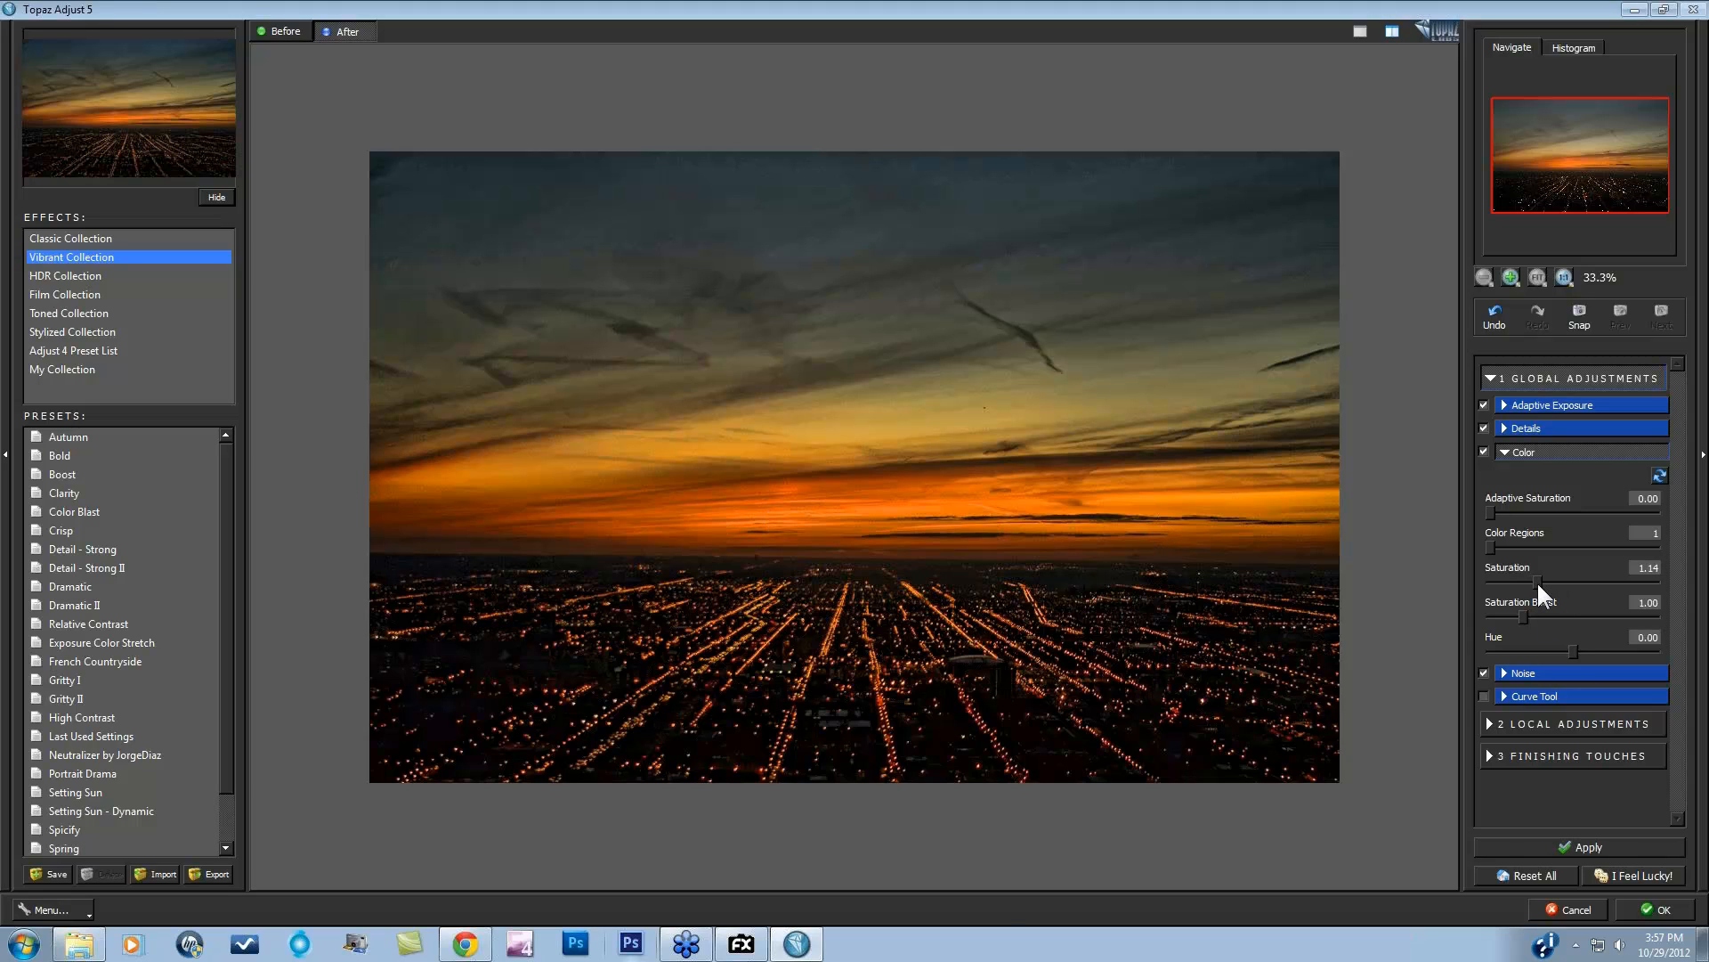
click(1124, 596)
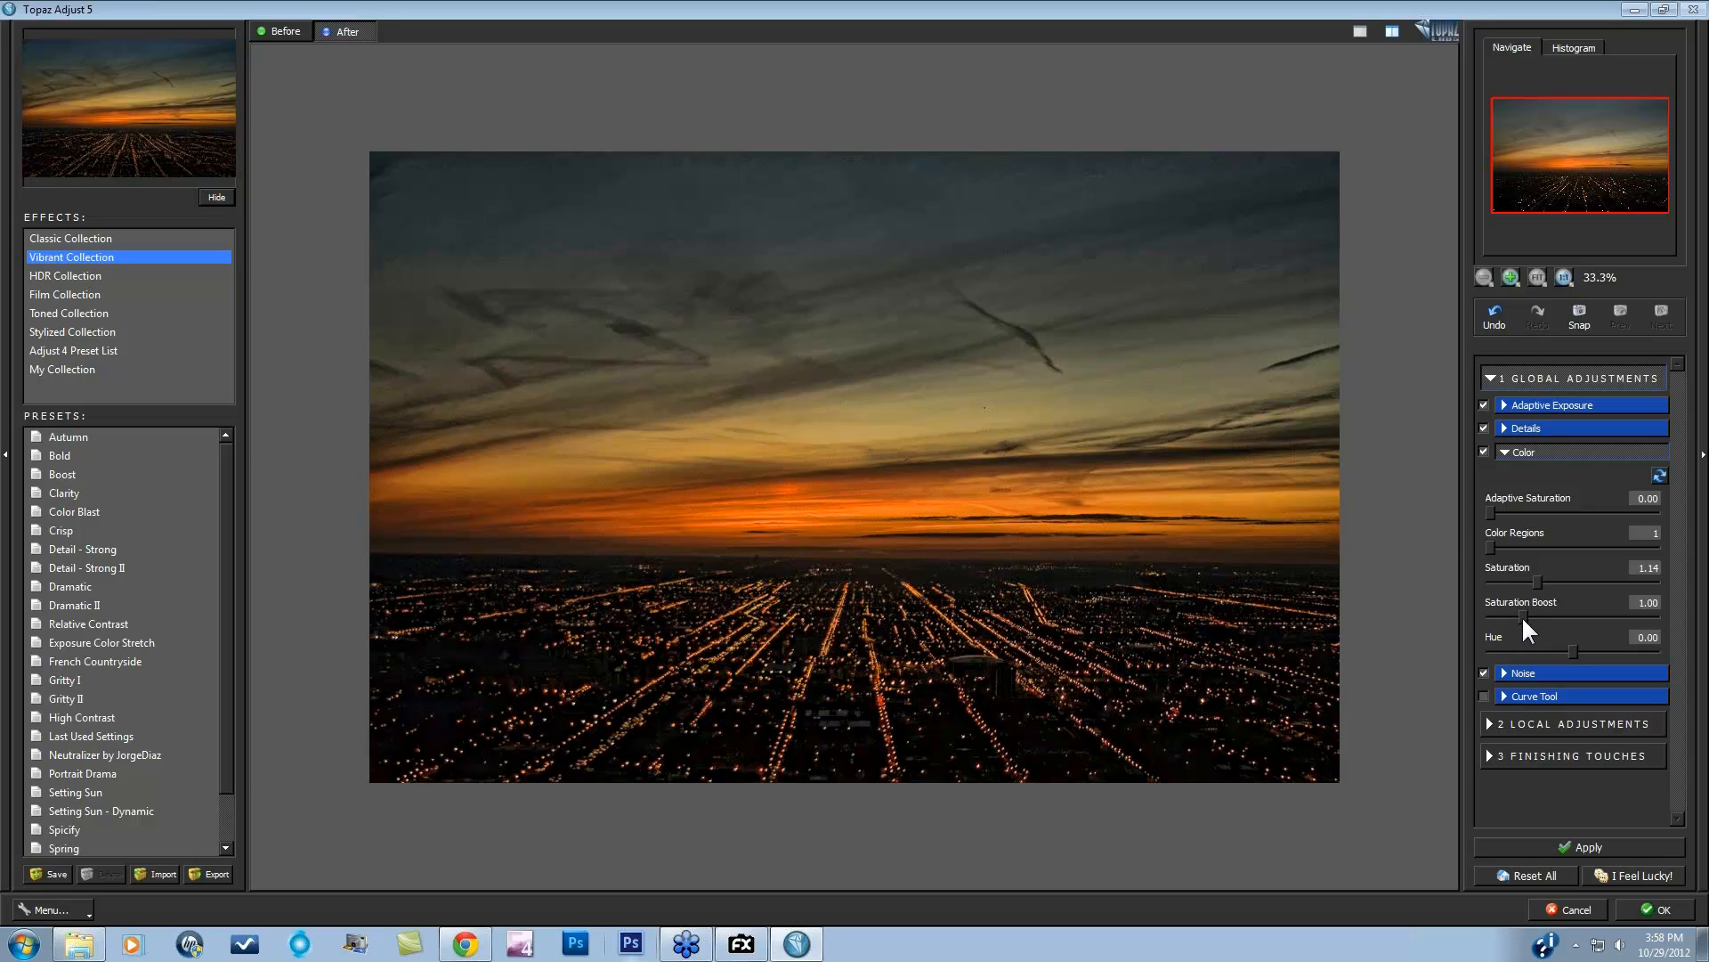
Step: Raise the Saturation Boost to 1.78, fine-tune the saturation, and accept the Topaz Adjust result
drag(1525, 616, 1551, 614)
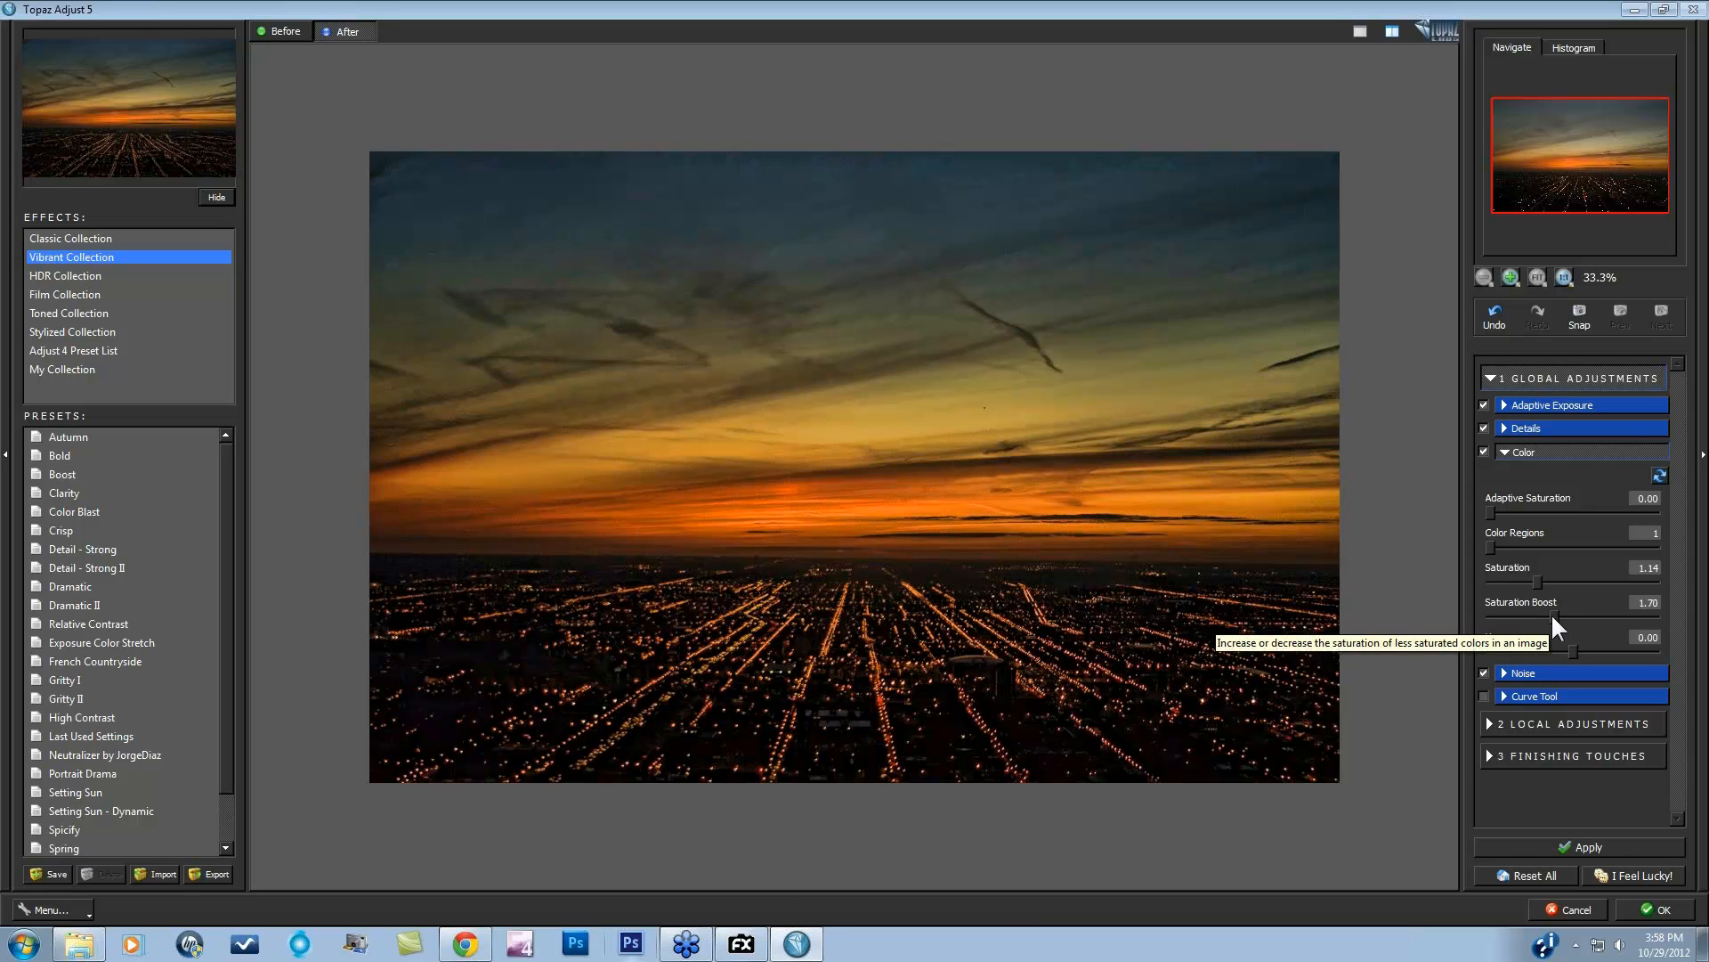
drag(1550, 616, 1557, 616)
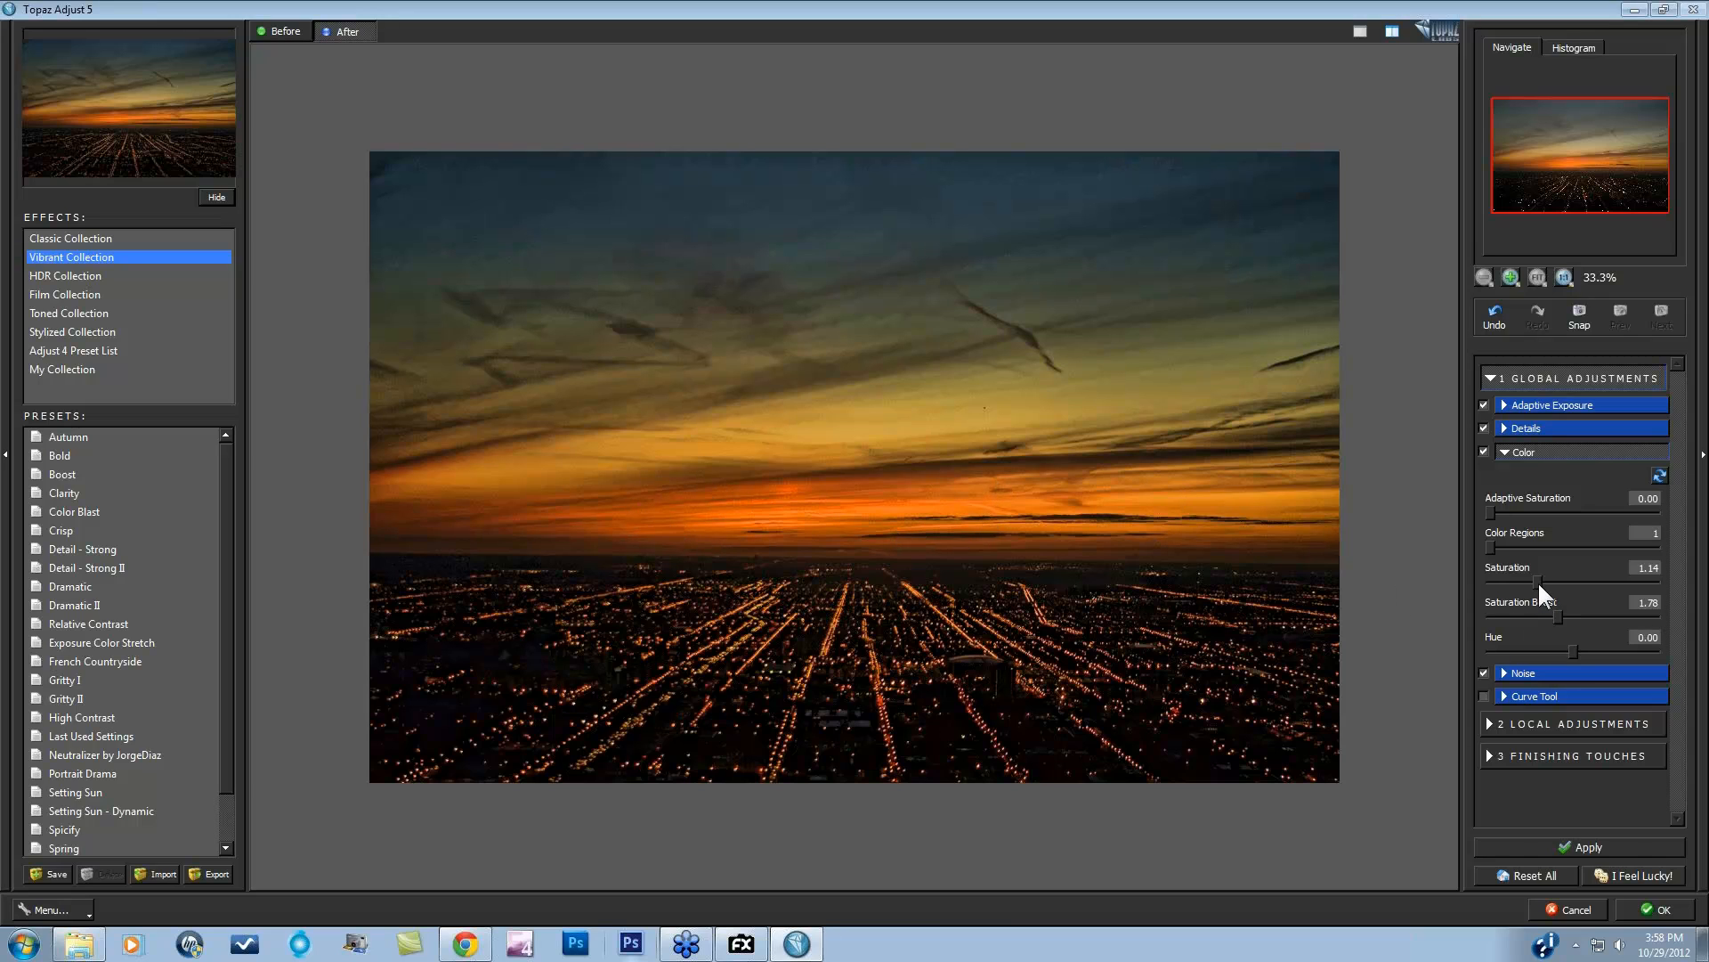
drag(1541, 580, 1572, 616)
click(1649, 908)
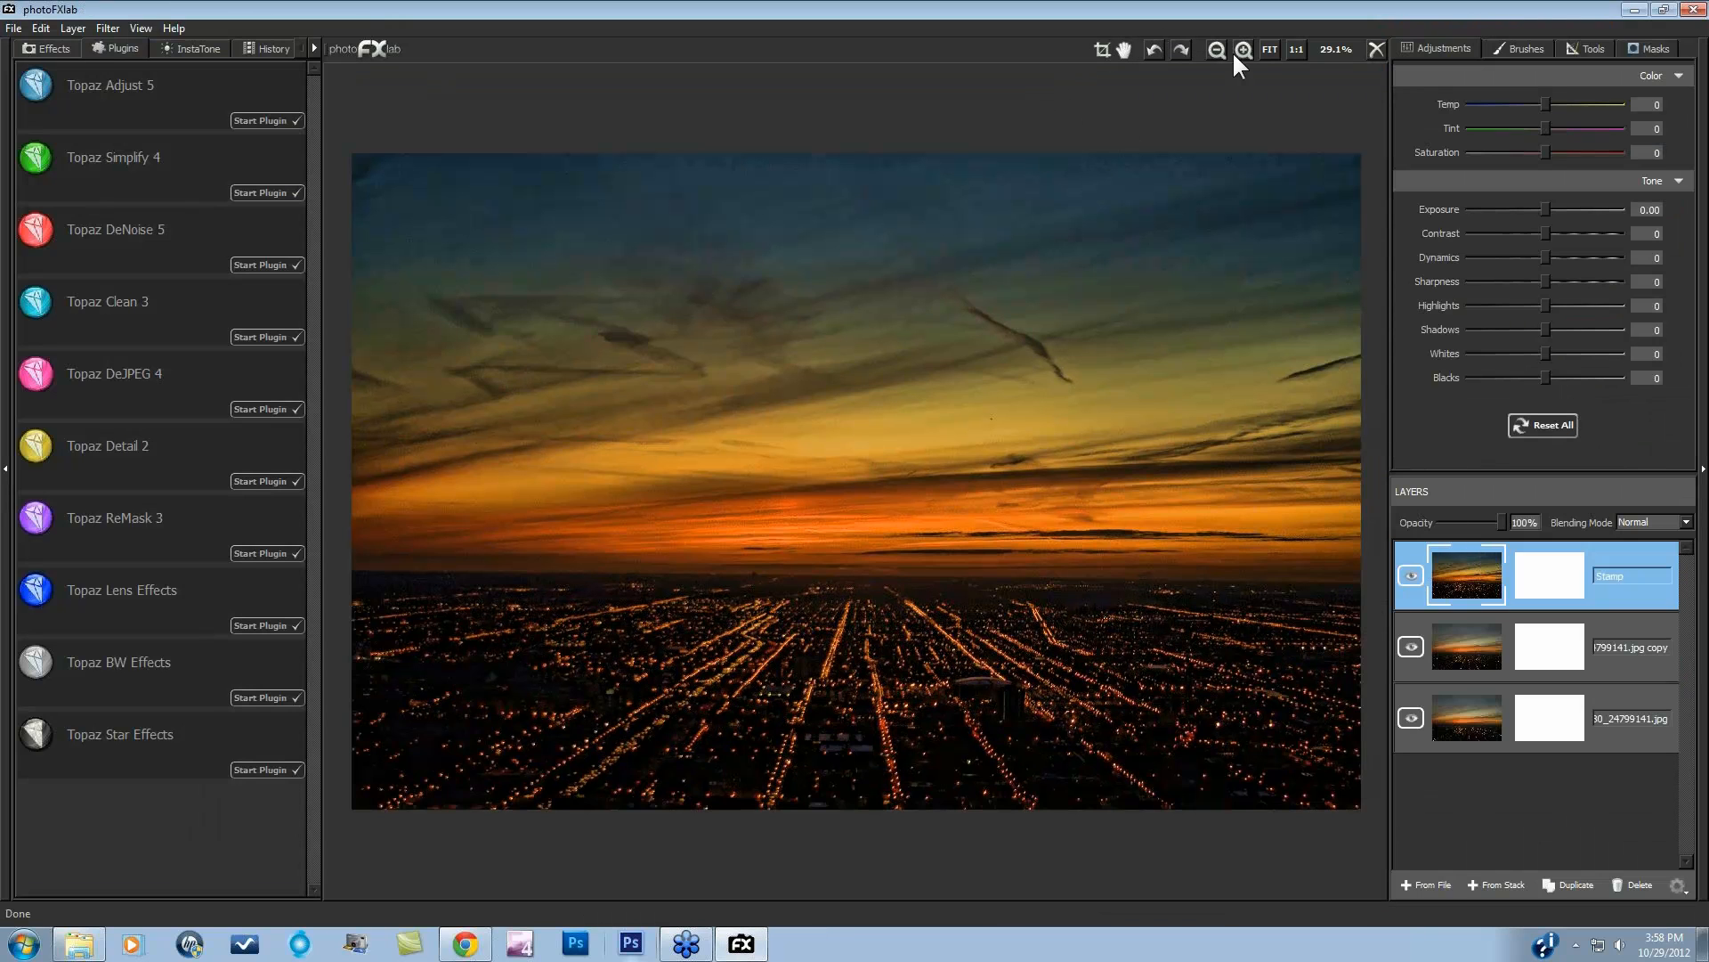
Step: Set up a proportional crop of the sunset photo 3000 pixels wide, shift the frame slightly, and extend its right edge outward
click(1103, 49)
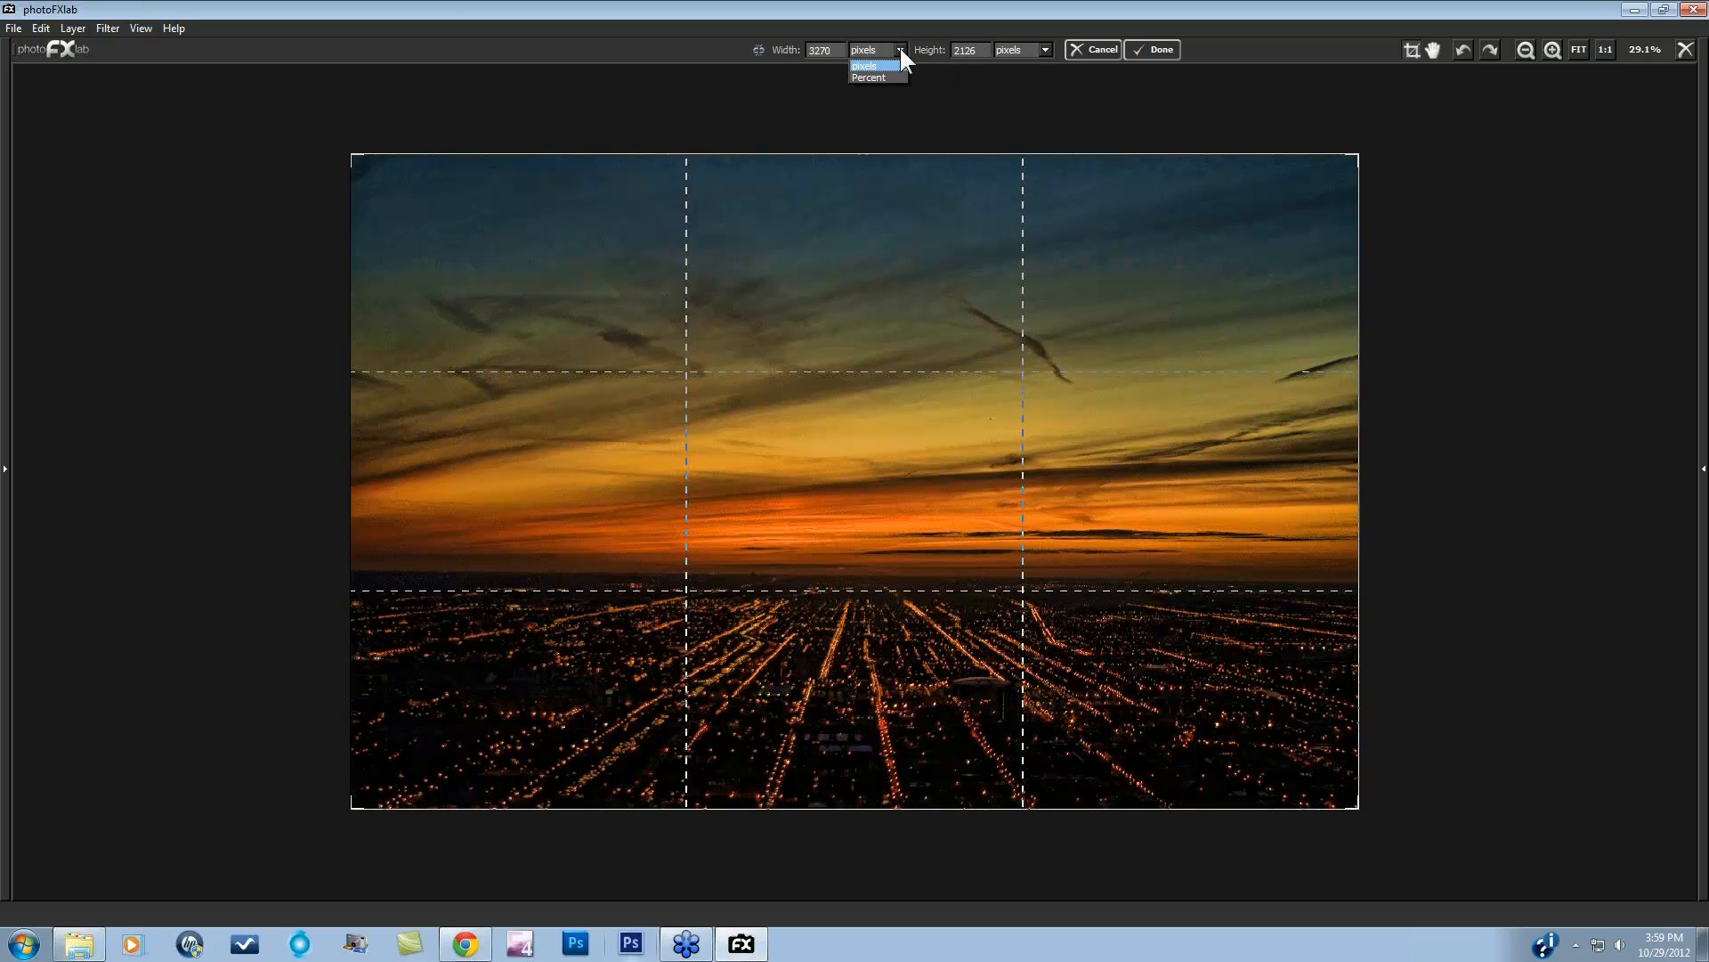
click(720, 46)
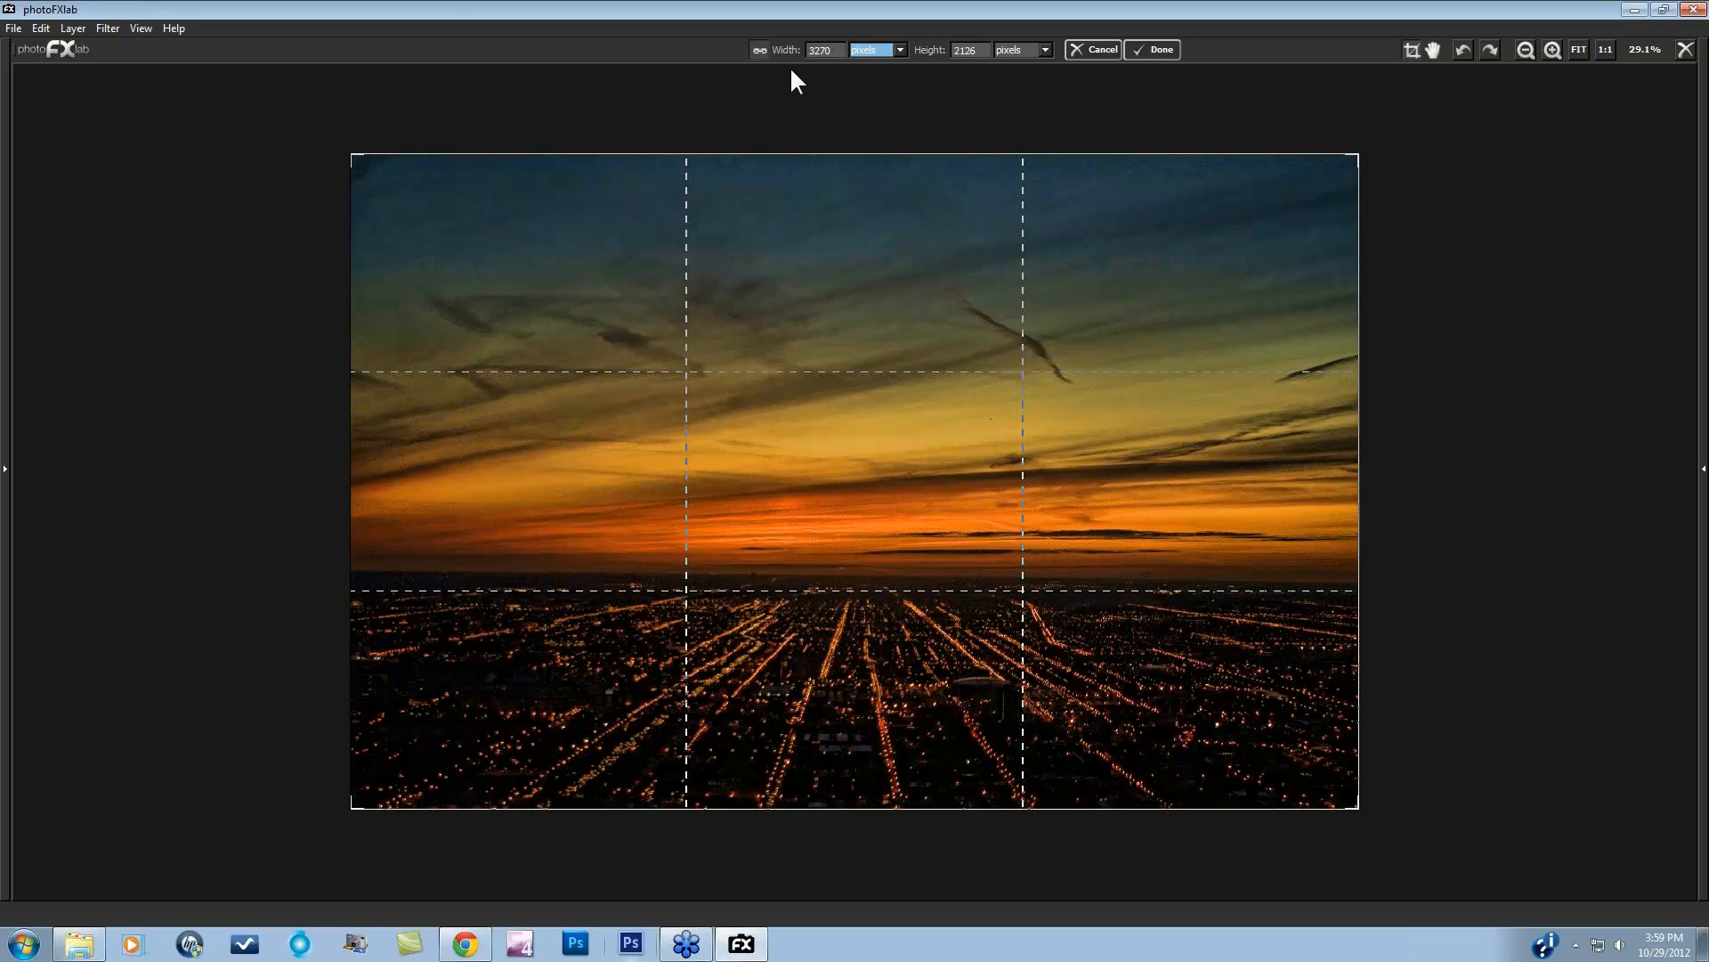
double_click(844, 51)
text(3000)
key(Return)
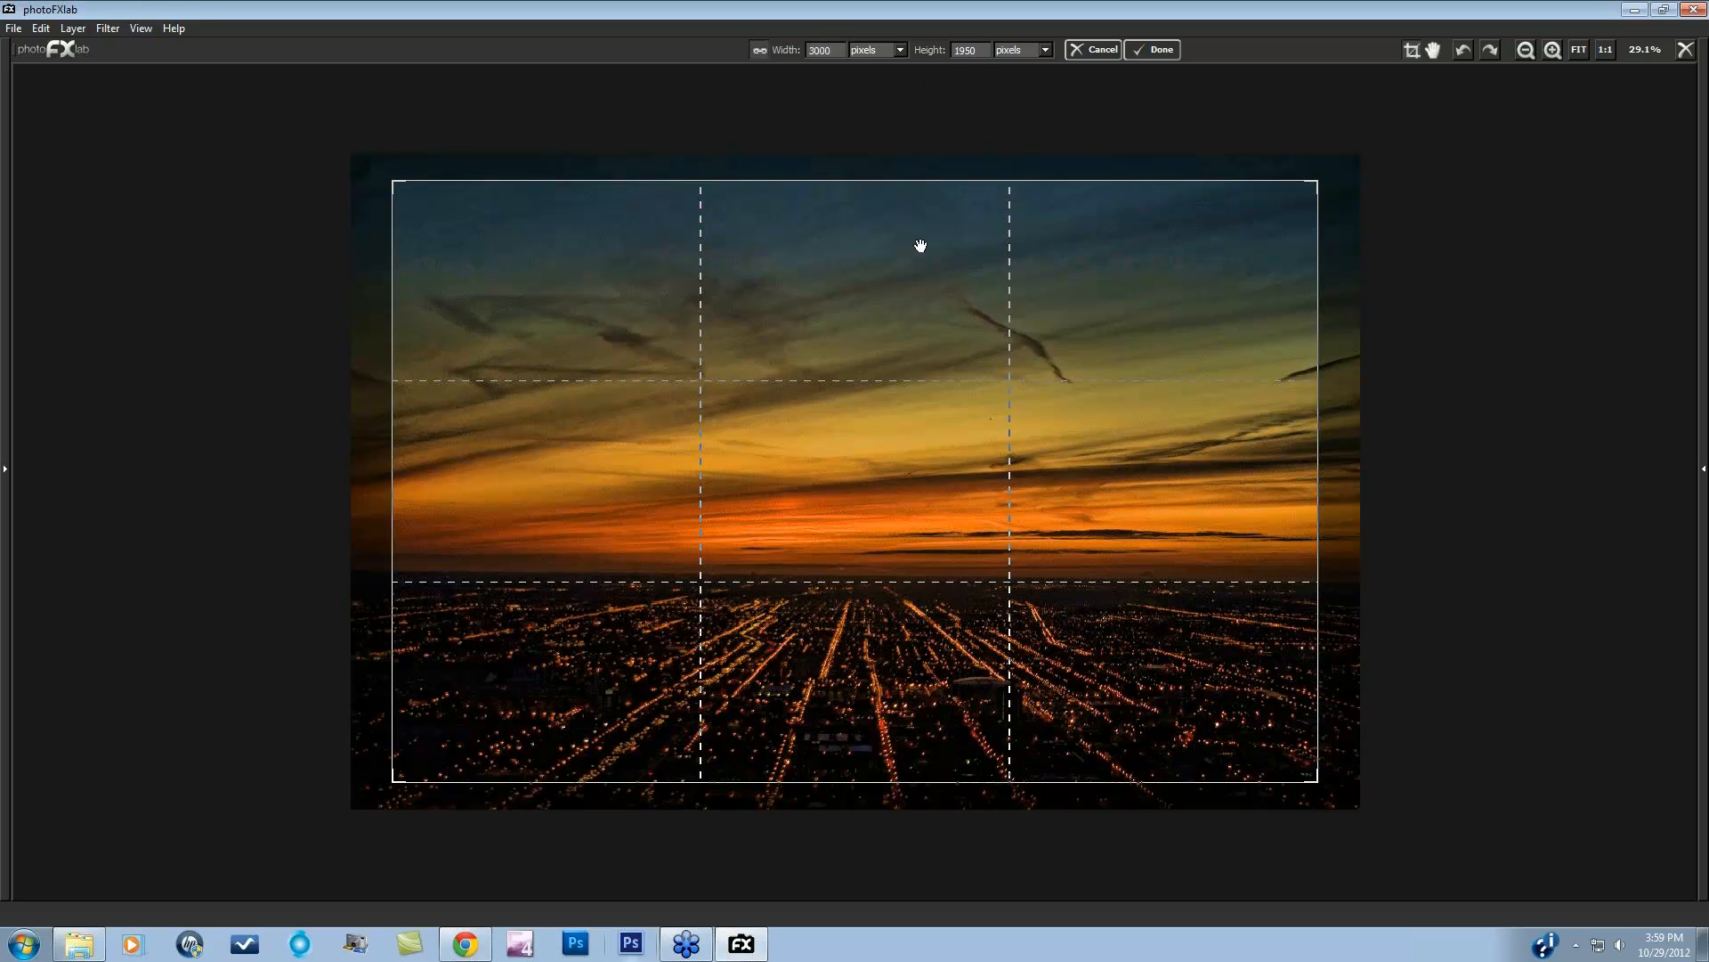
mouse_move(920, 279)
mouse_down()
mouse_move(896, 256)
mouse_move(966, 293)
mouse_move(909, 320)
mouse_move(905, 271)
mouse_move(917, 286)
mouse_up()
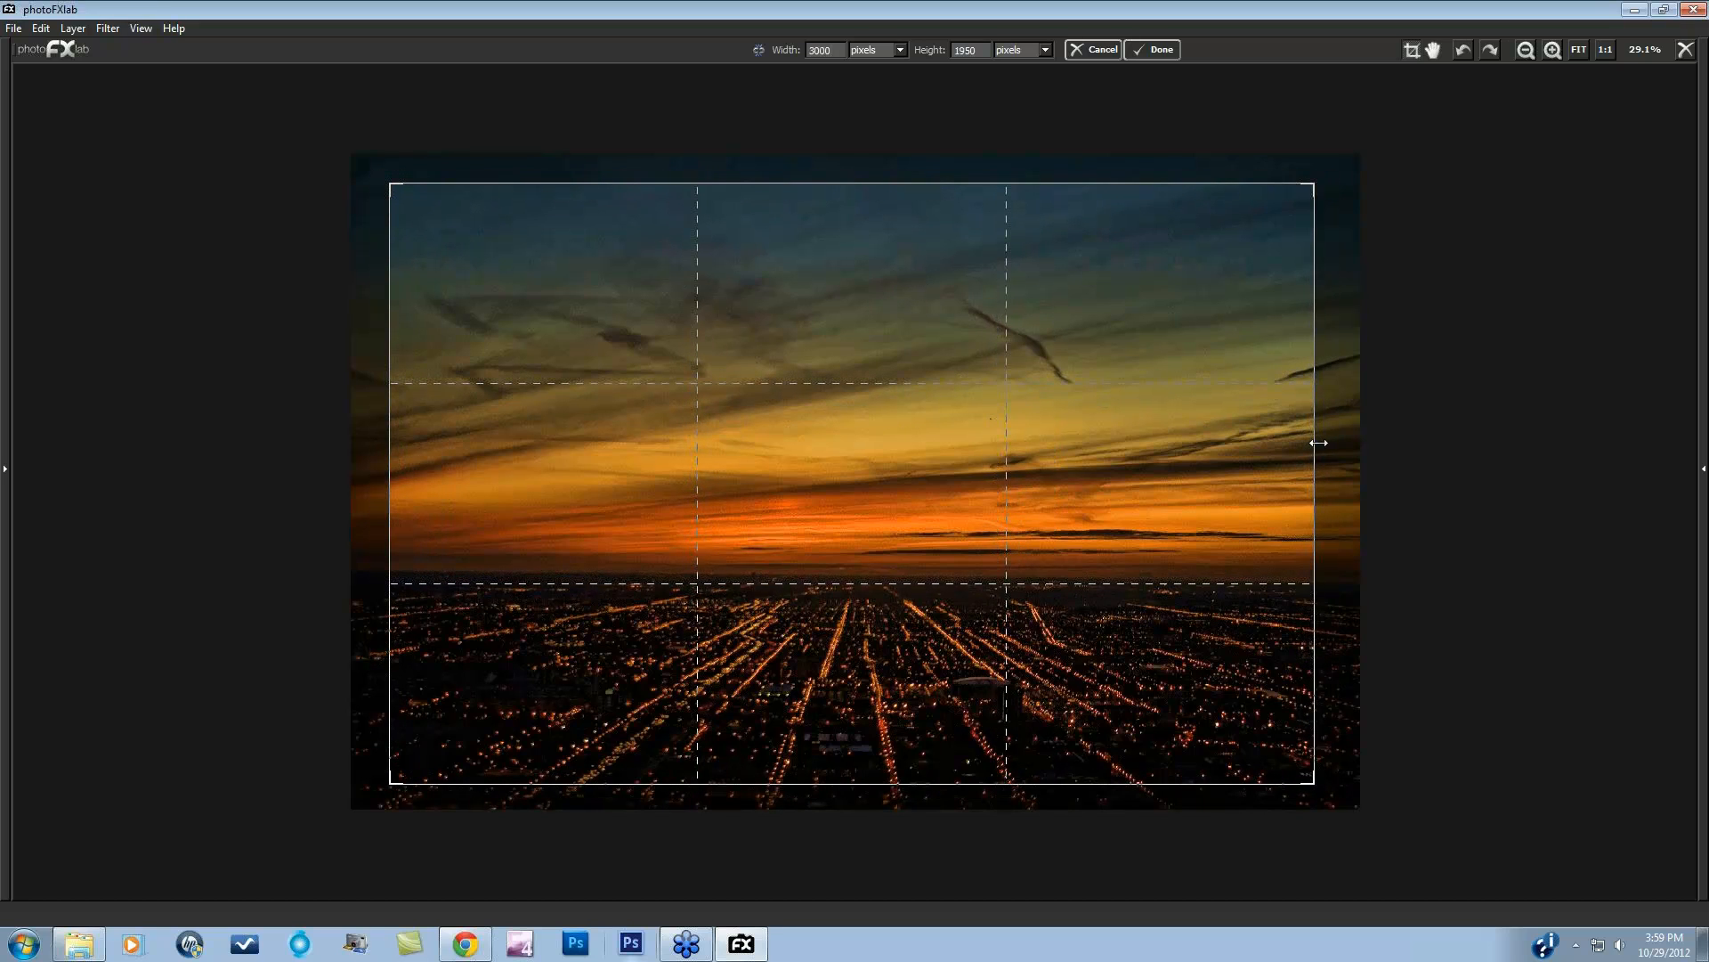
drag(1314, 441, 1352, 442)
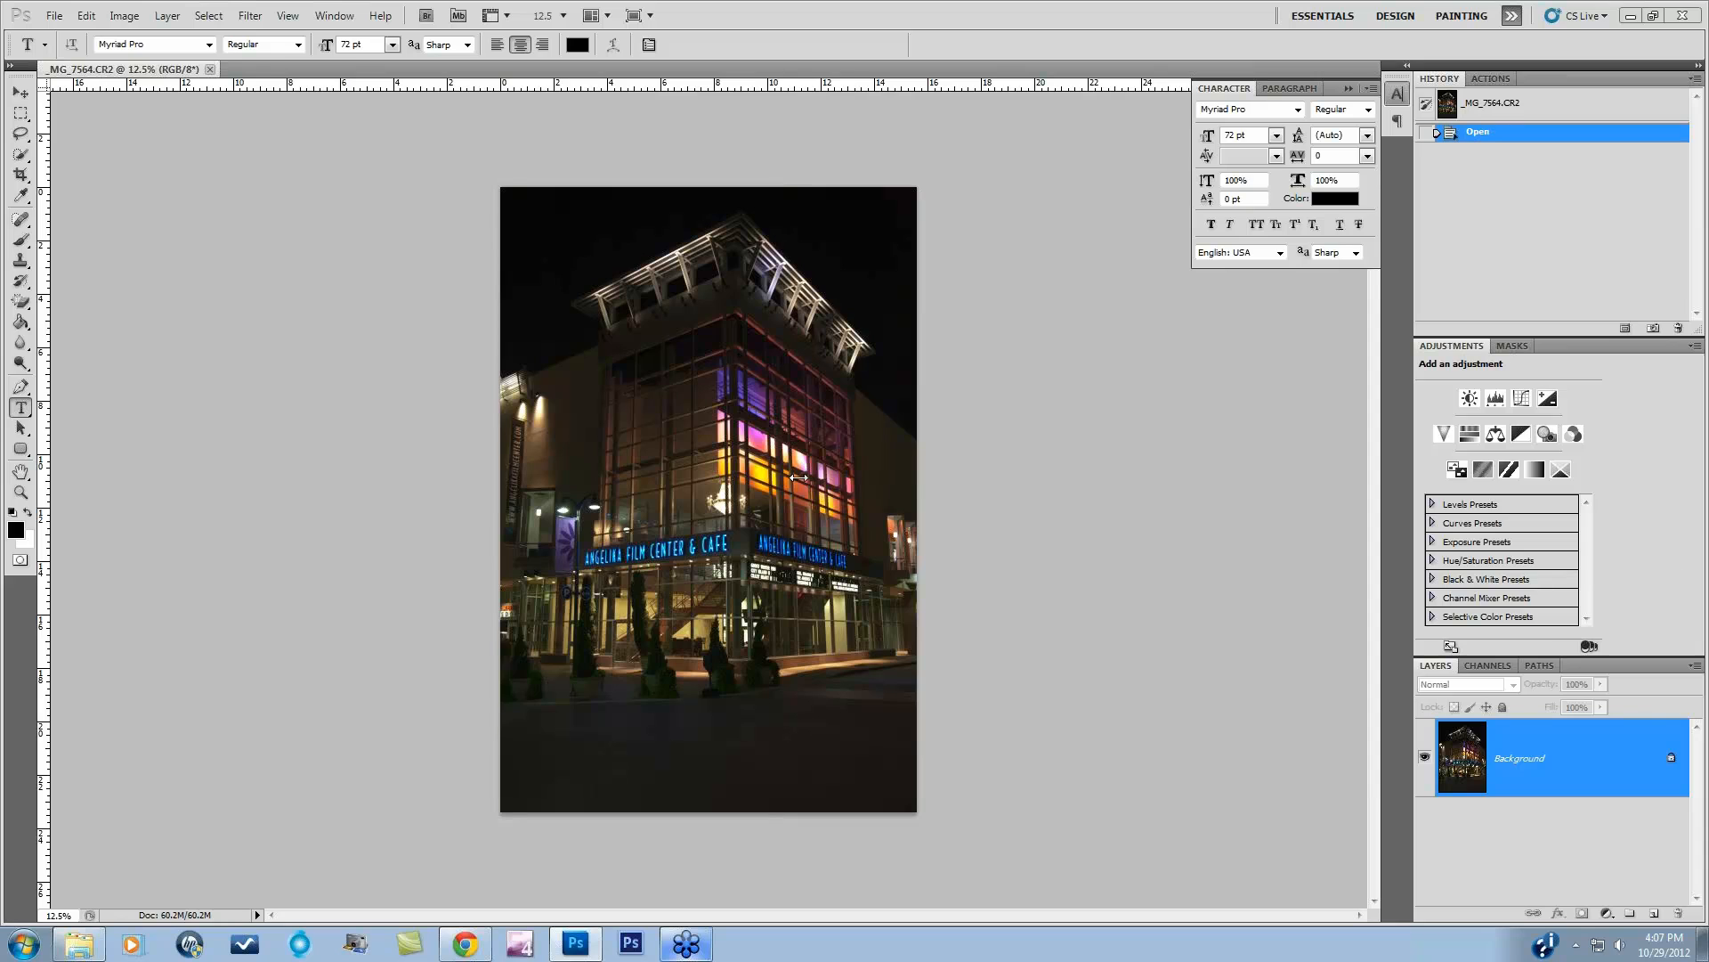
Step: Switch to Photoshop and open the _MG_7564.CR2 film center photo in Topaz Lens Effects
click(251, 16)
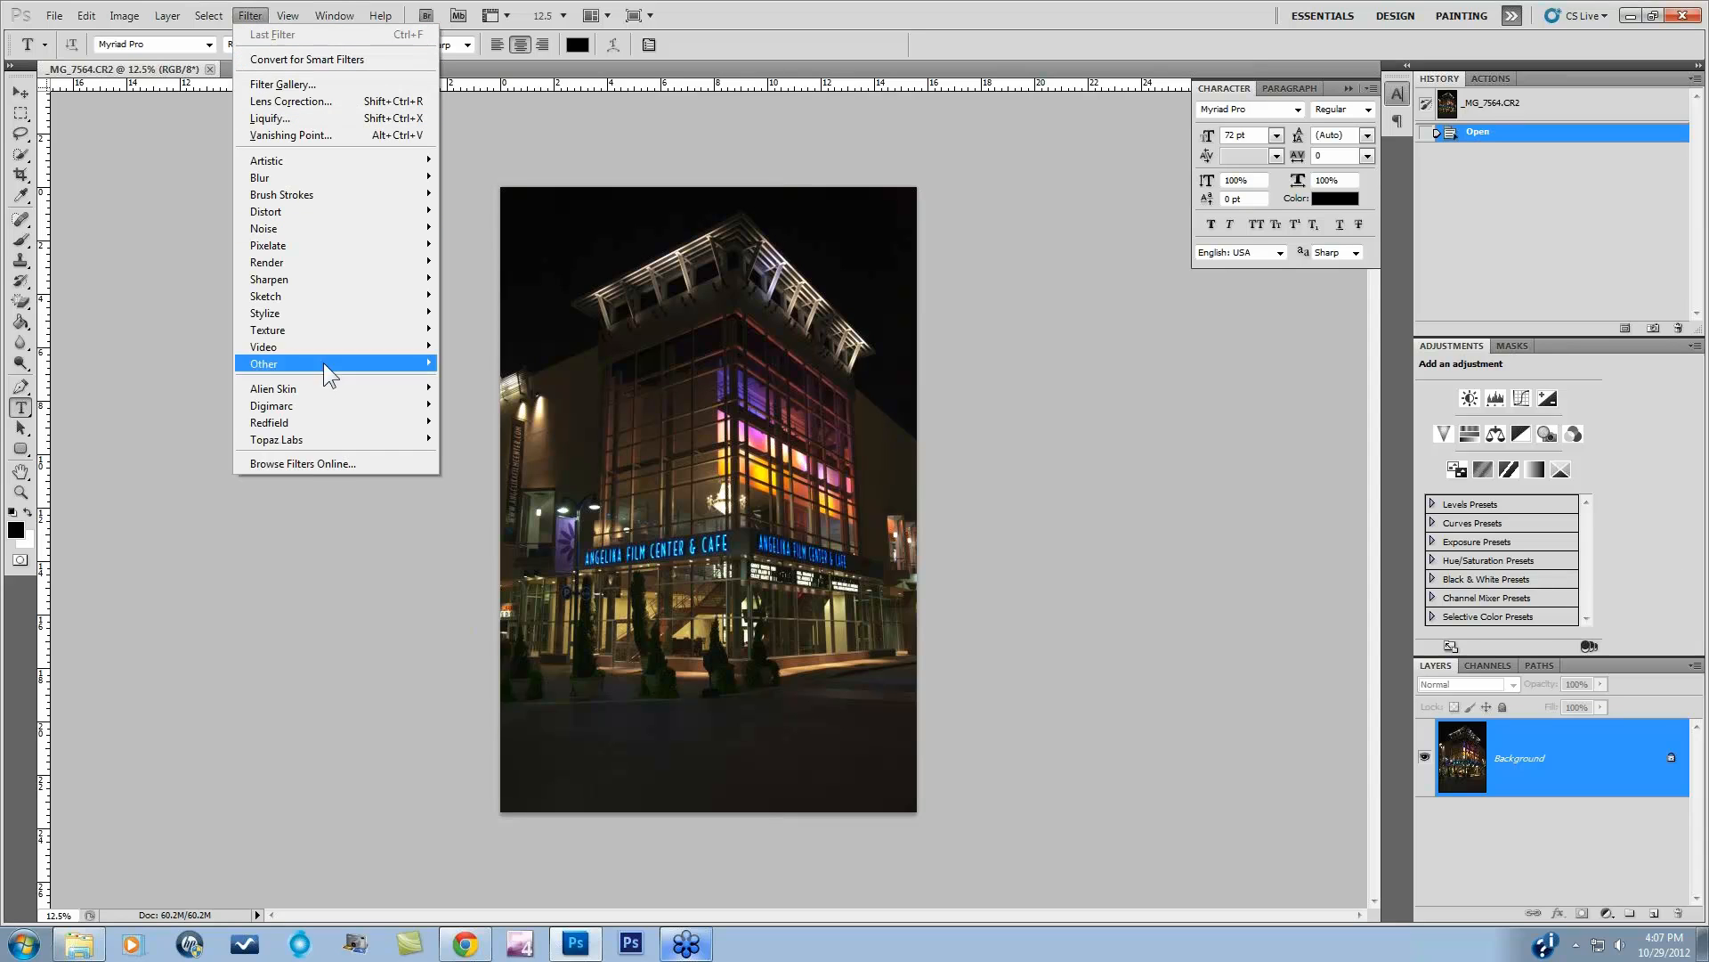
mouse_move(345, 440)
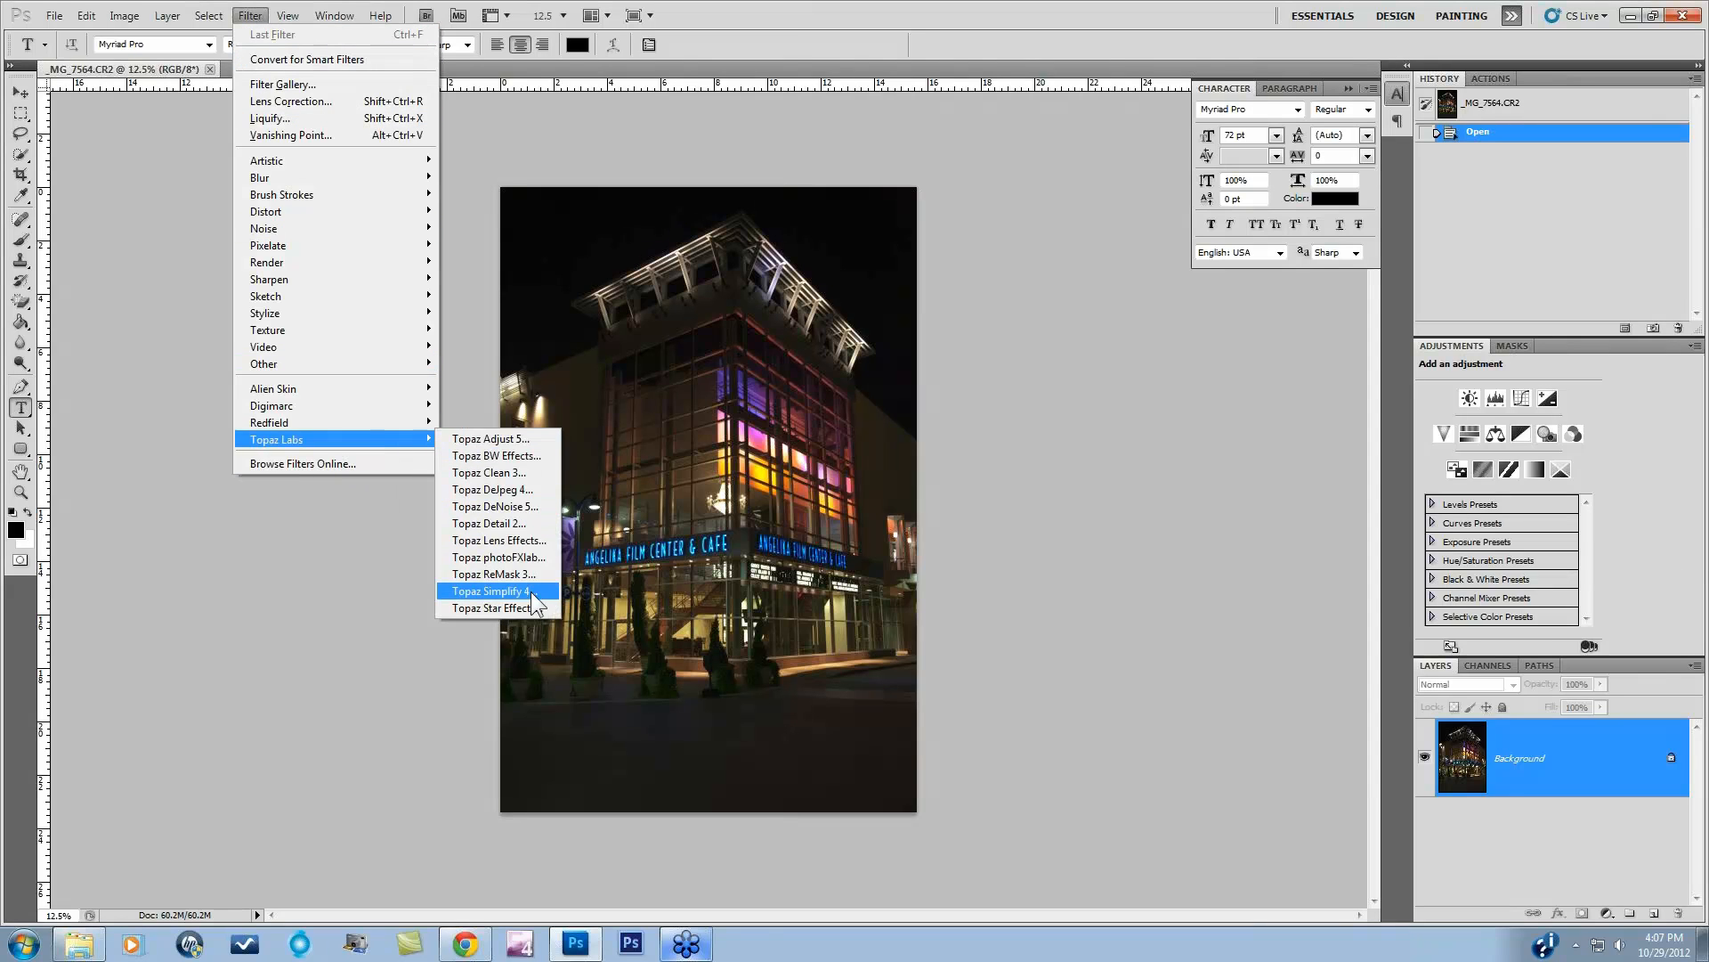
click(504, 540)
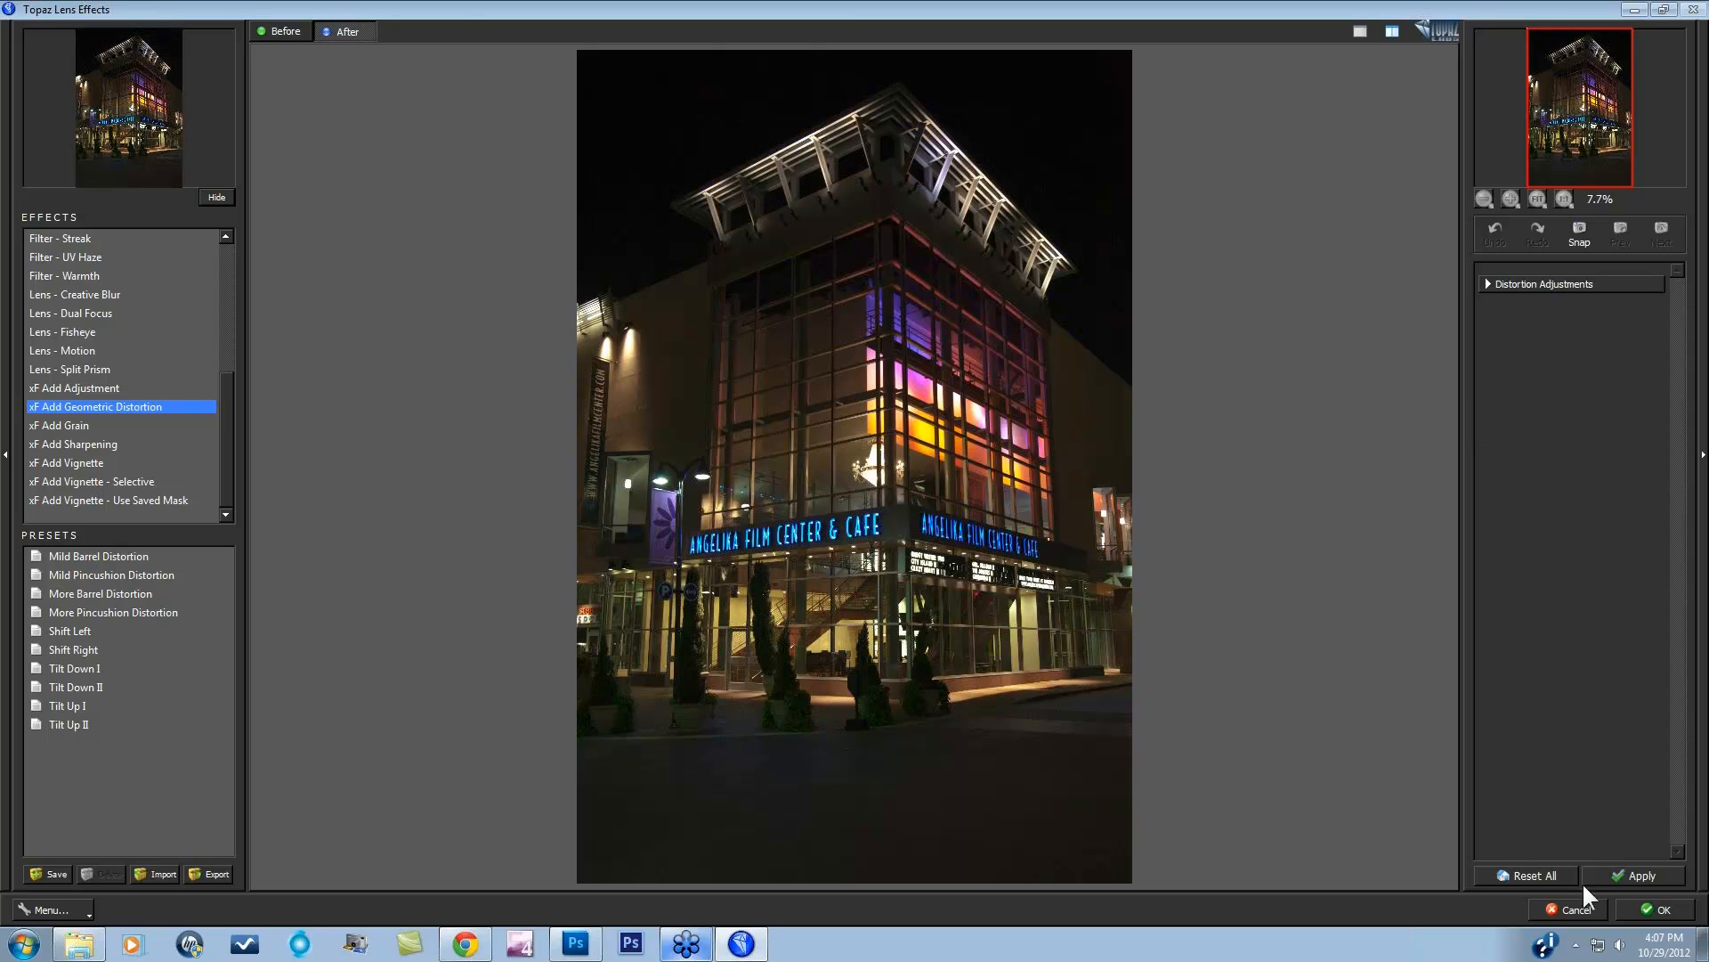
Step: Reset the geometric distortion settings, choose the Tangential type in the Distortion Adjustments, and set Vertical Distortion to 0.39
click(1547, 876)
click(1492, 283)
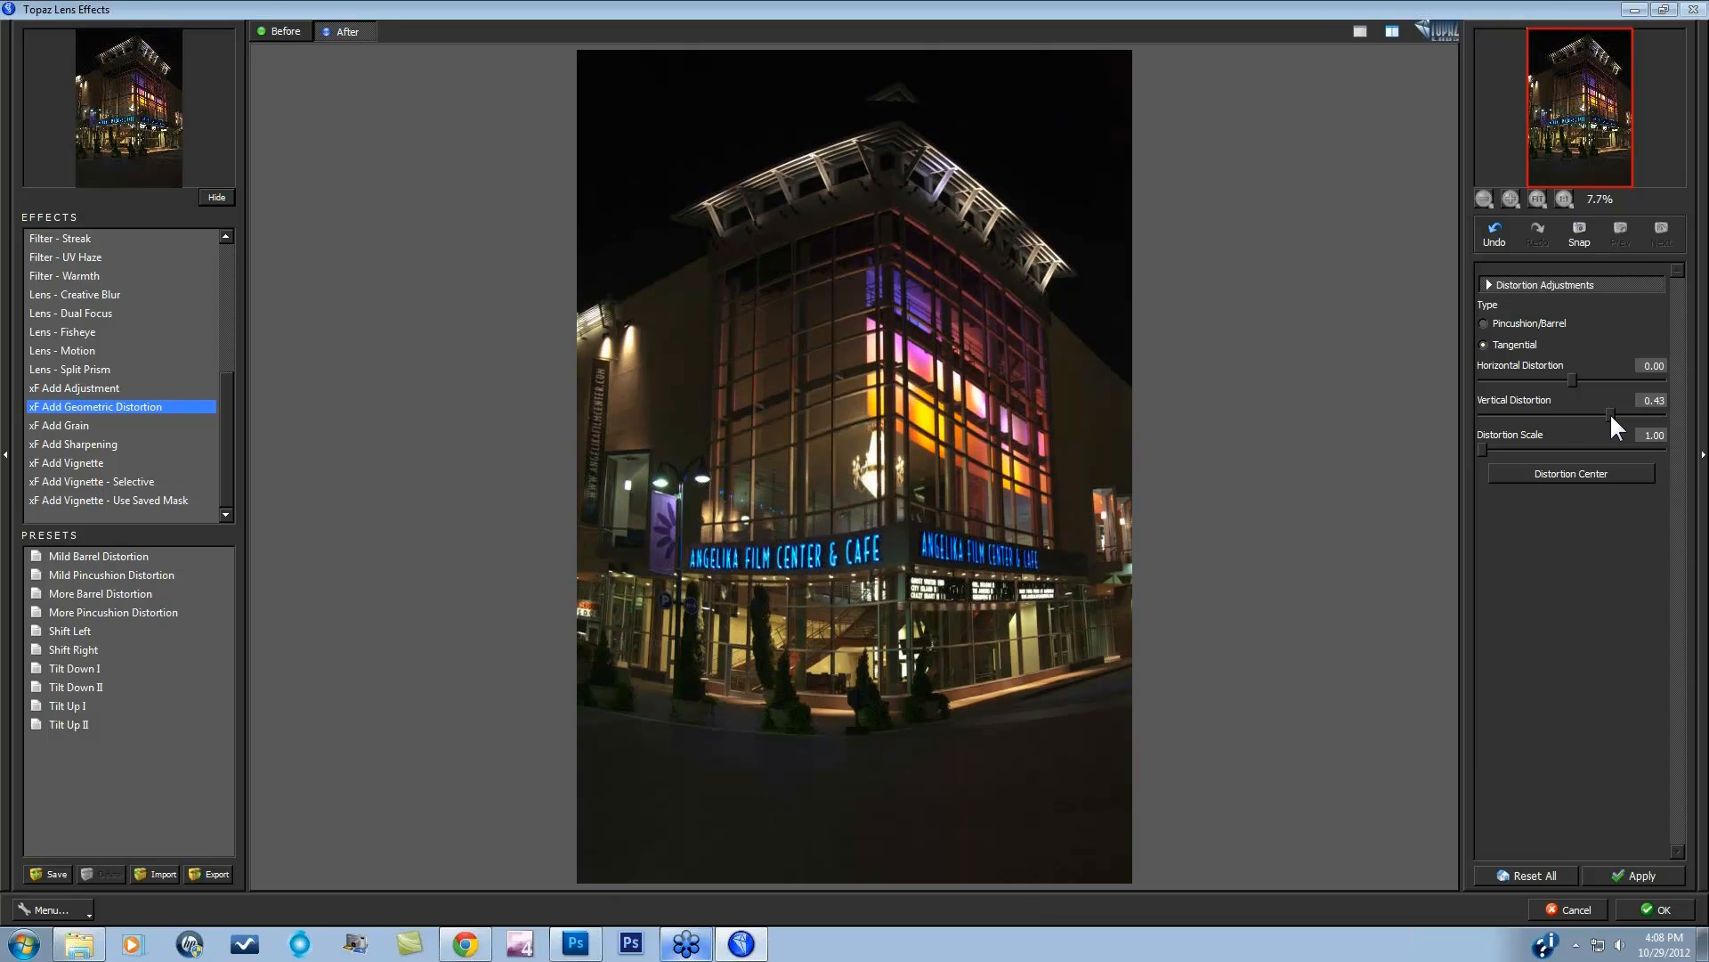
click(1484, 344)
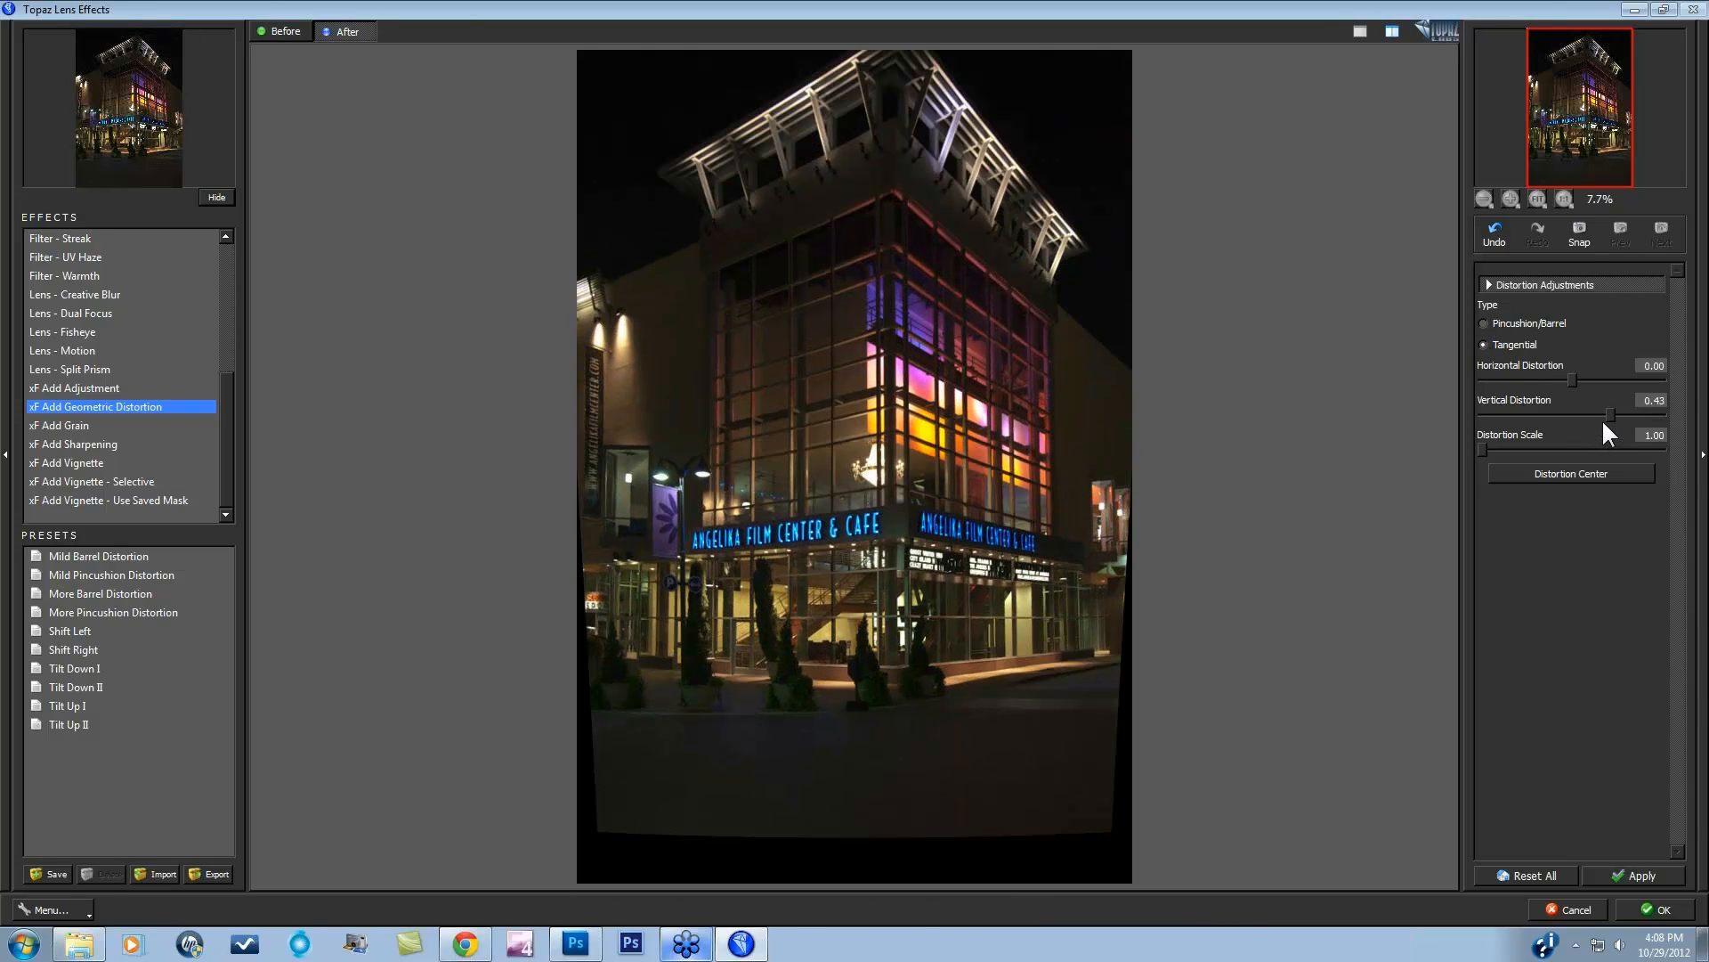
drag(1602, 412, 1616, 409)
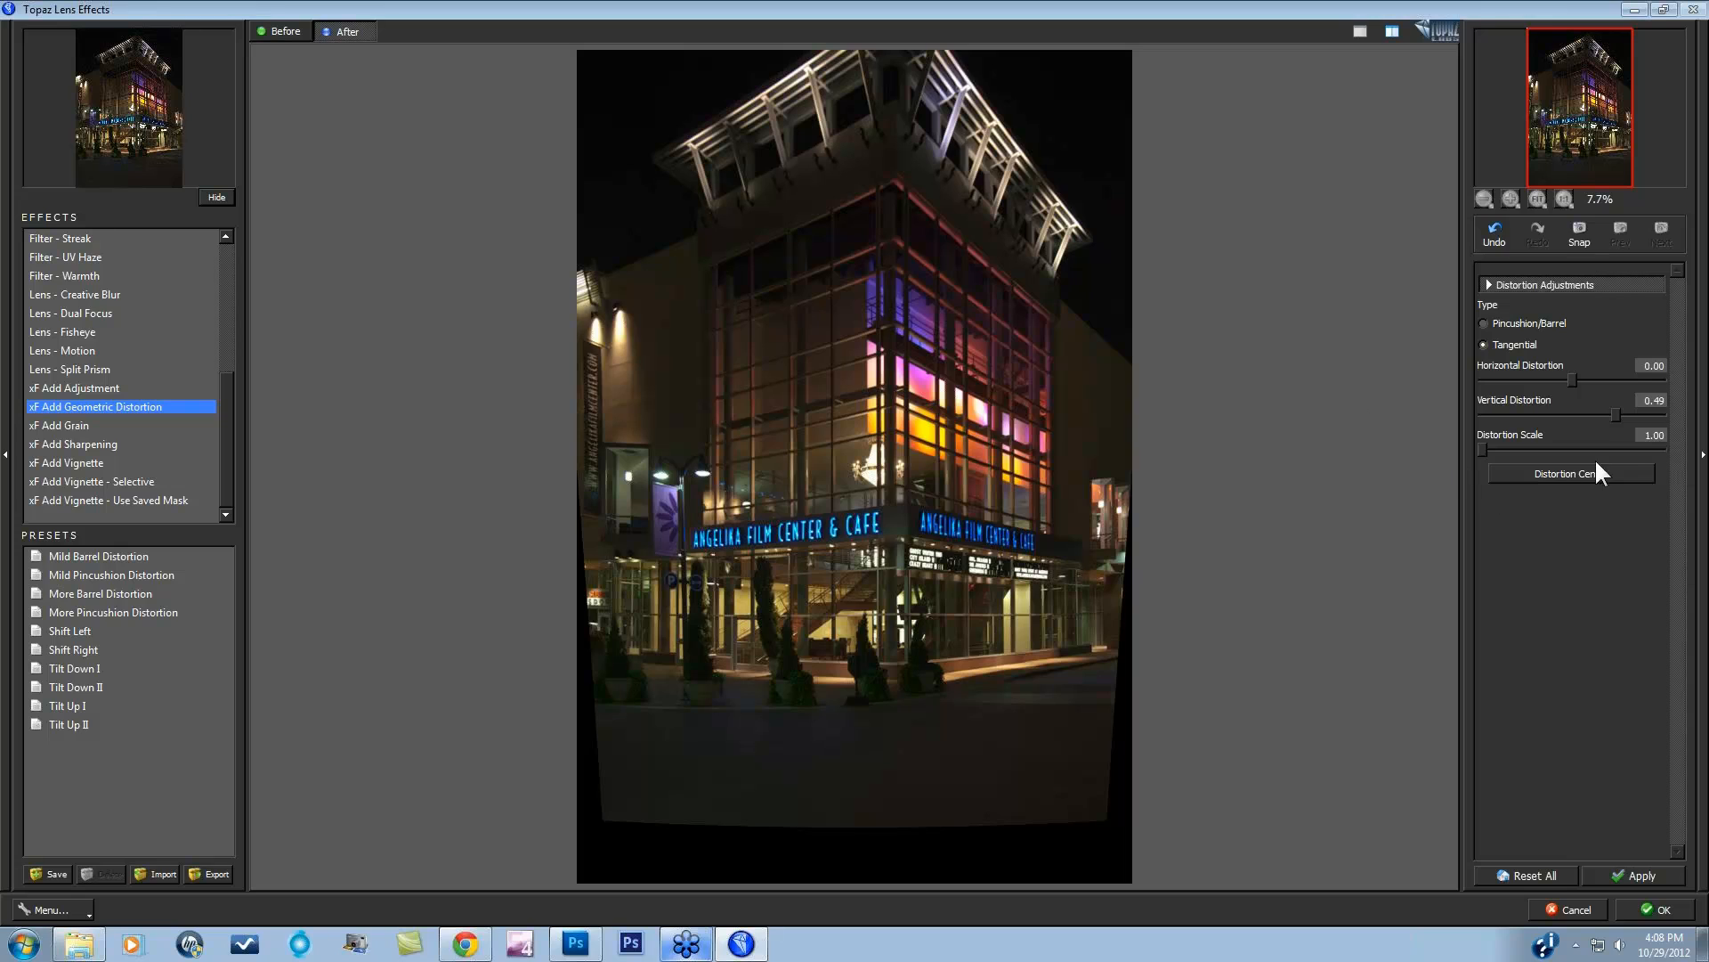
drag(1612, 412, 1606, 413)
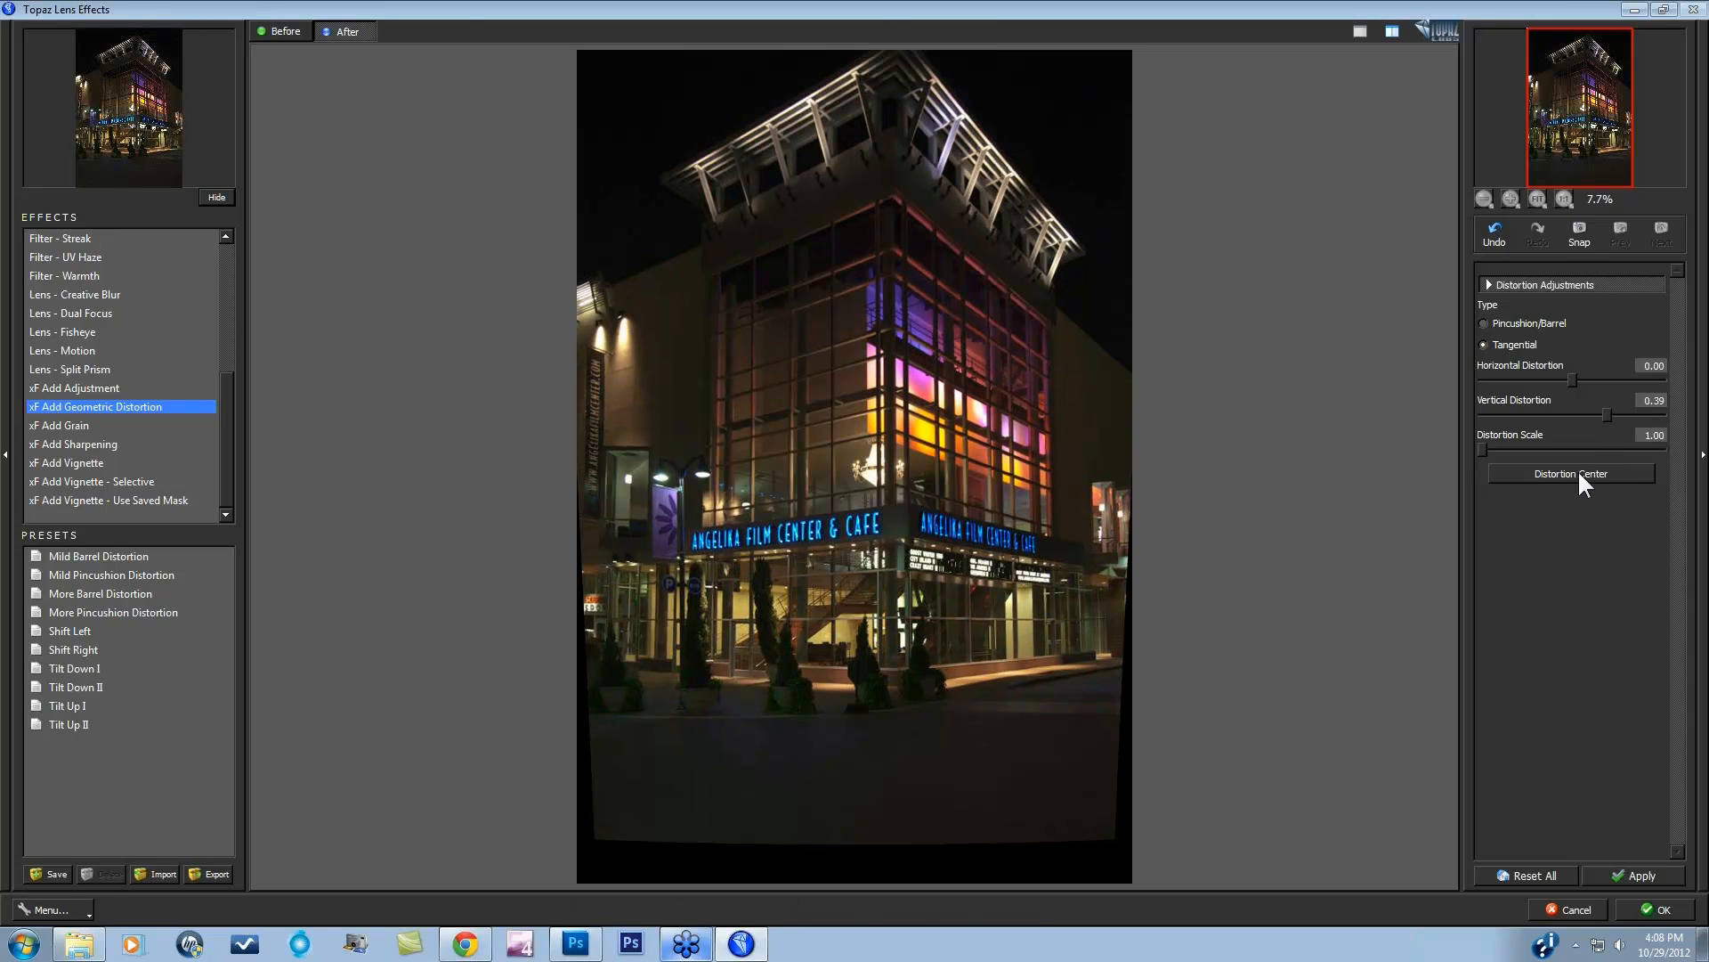
Step: Try the distortion center at the building's middle, its upper windows, the roof corner and the ground in front of the entrance
click(1578, 468)
click(906, 445)
click(1590, 477)
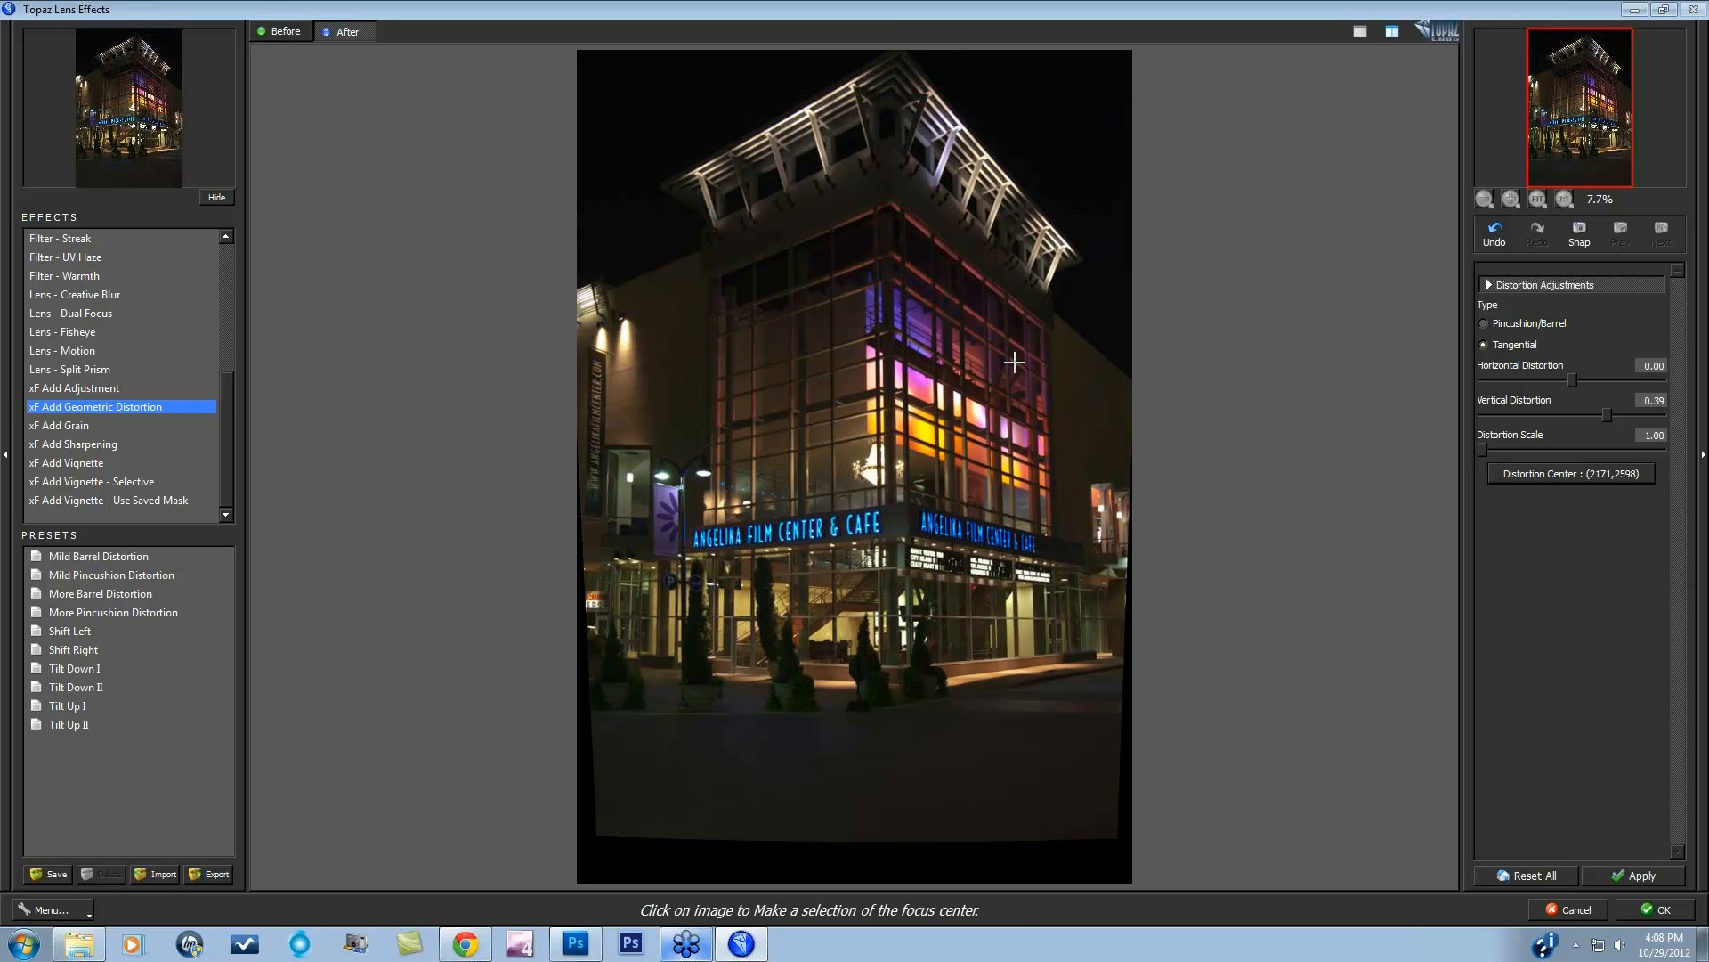
click(873, 280)
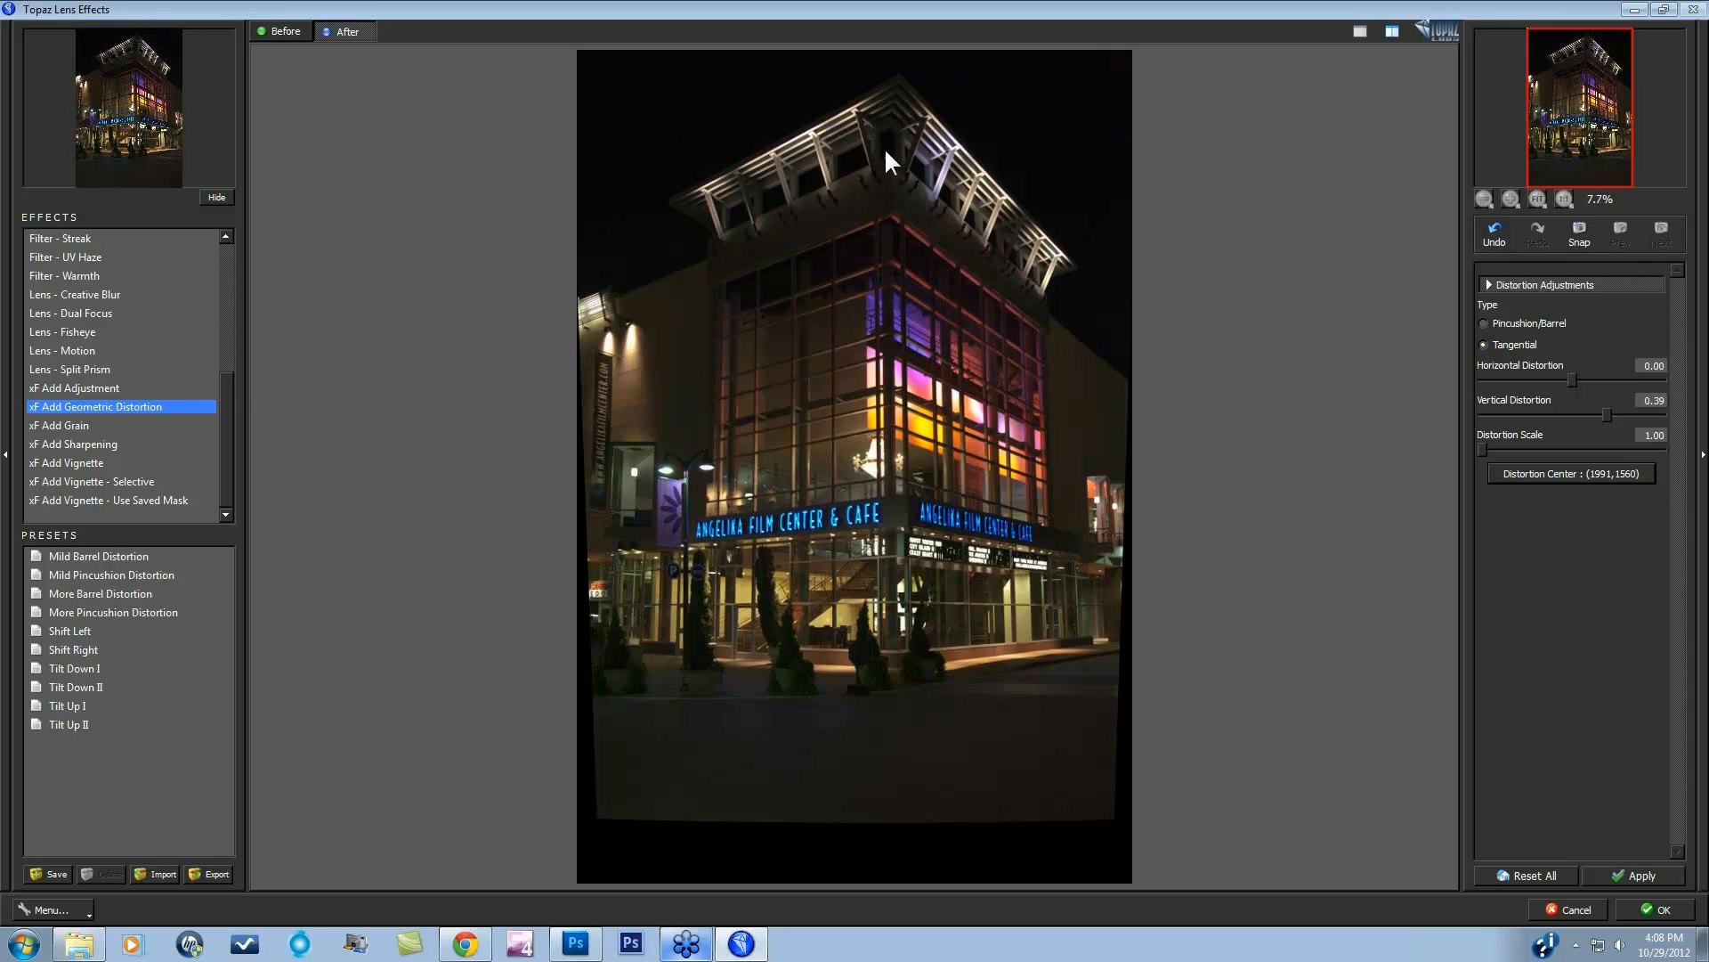
click(1569, 472)
click(879, 271)
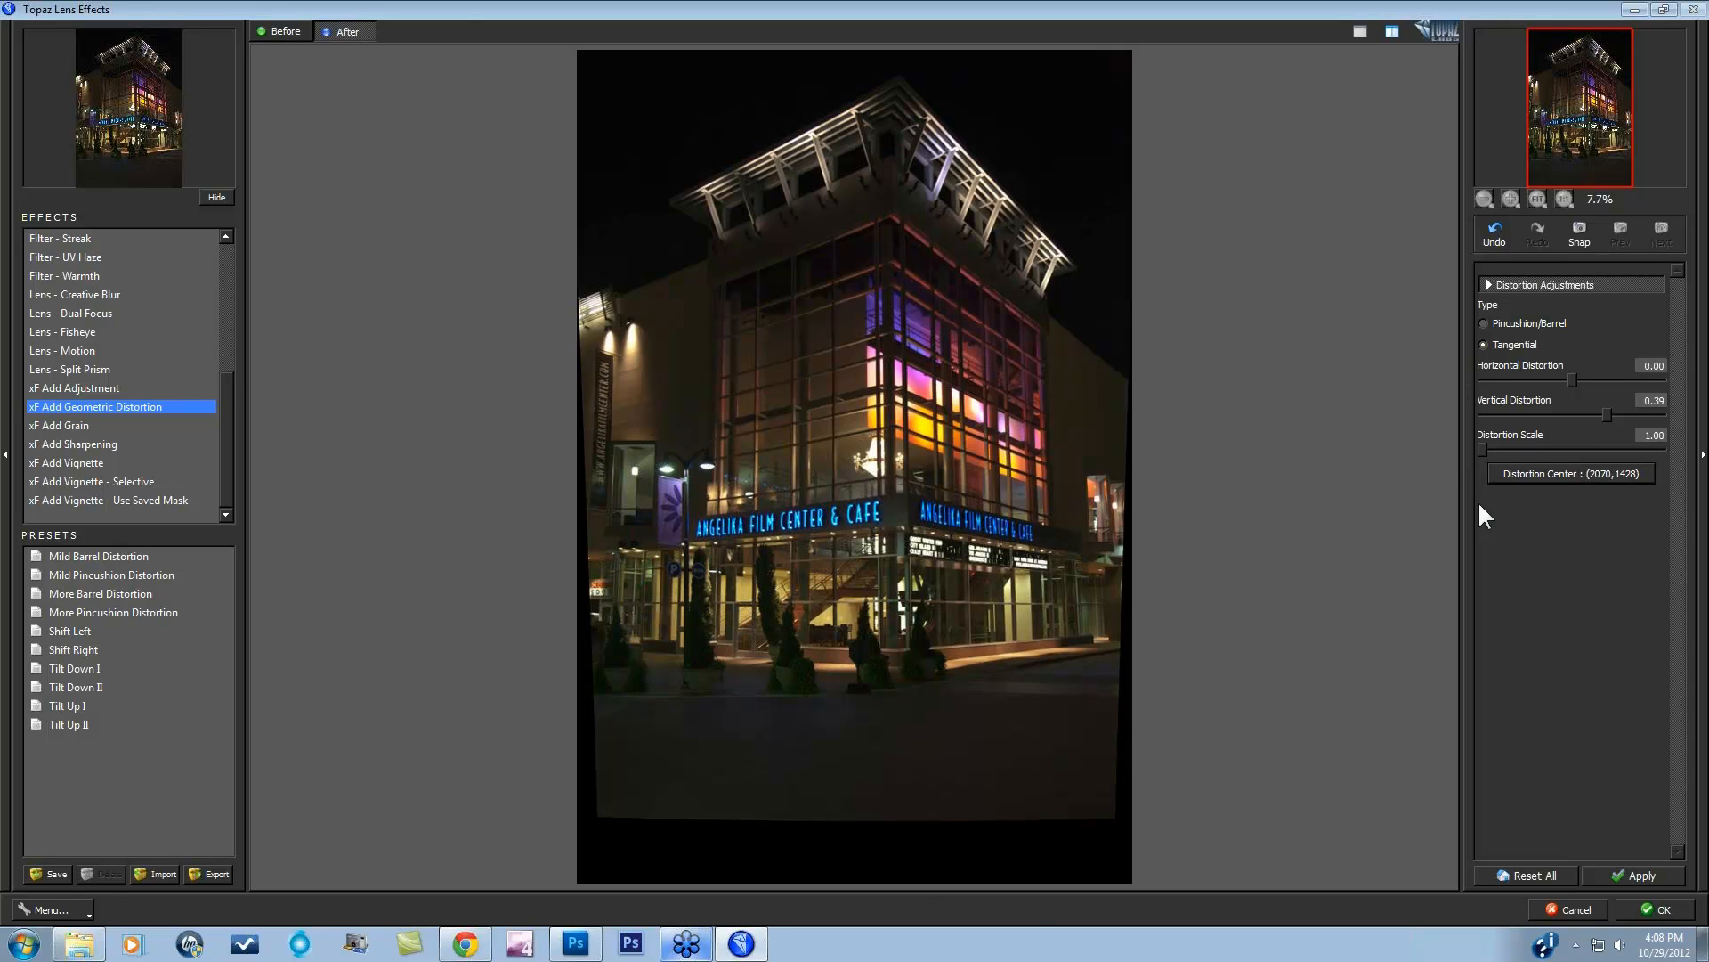
click(1578, 472)
click(883, 164)
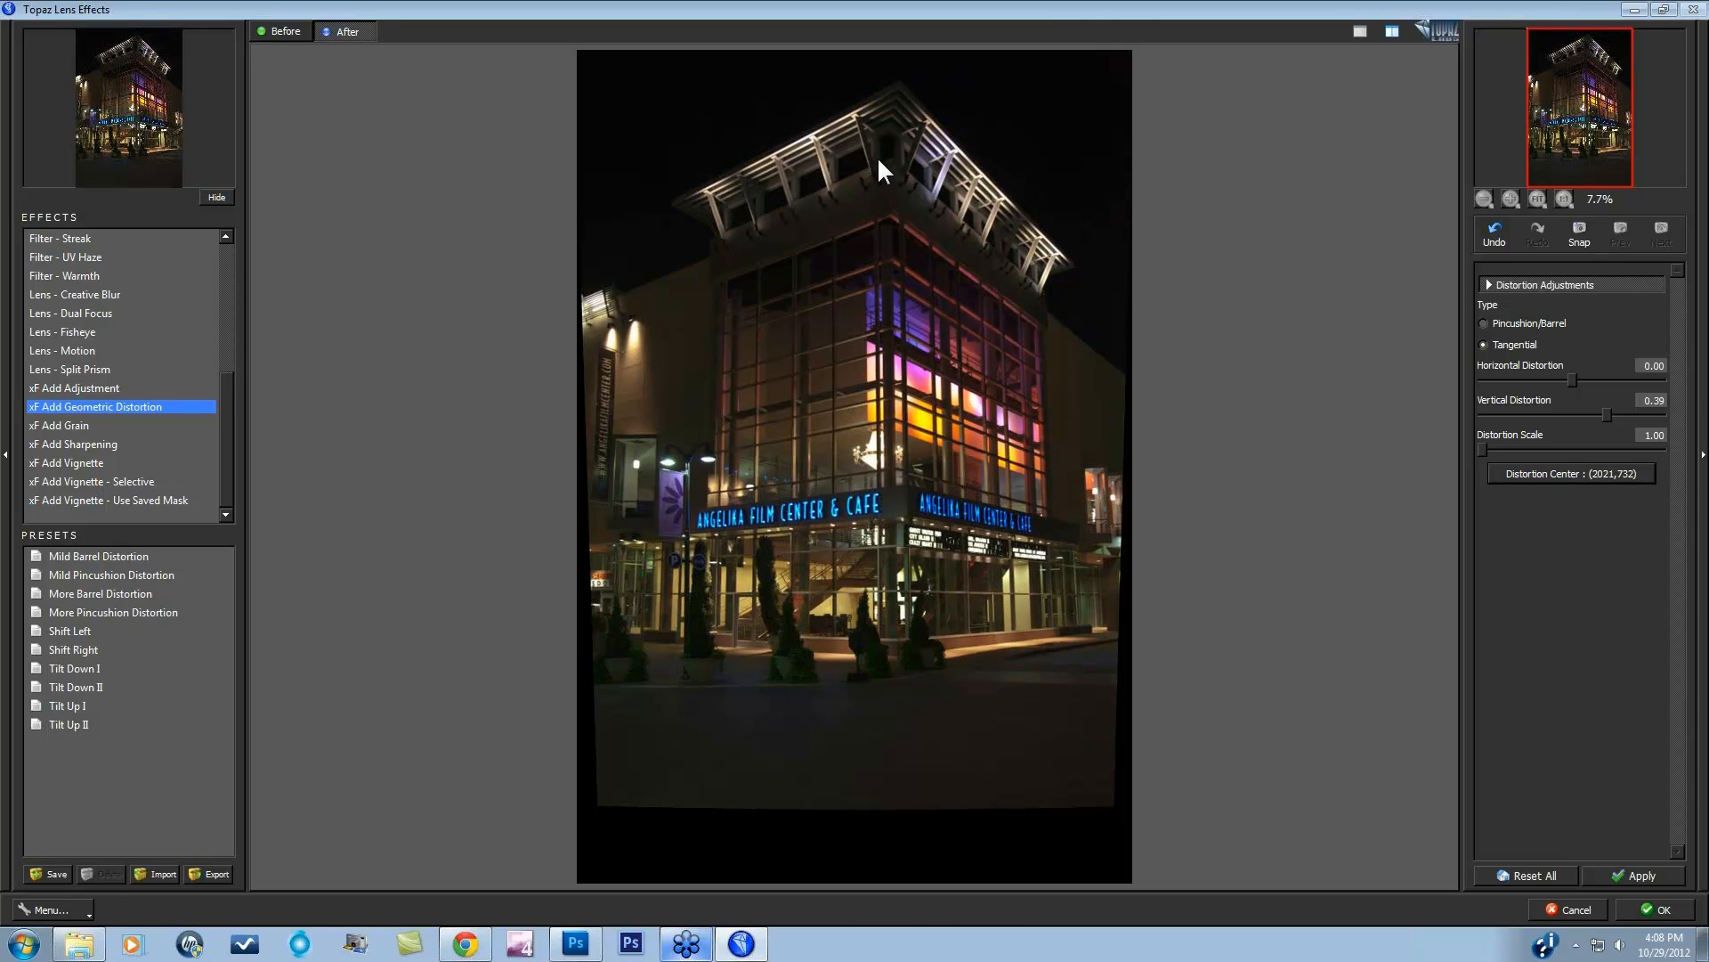
click(1575, 472)
click(873, 681)
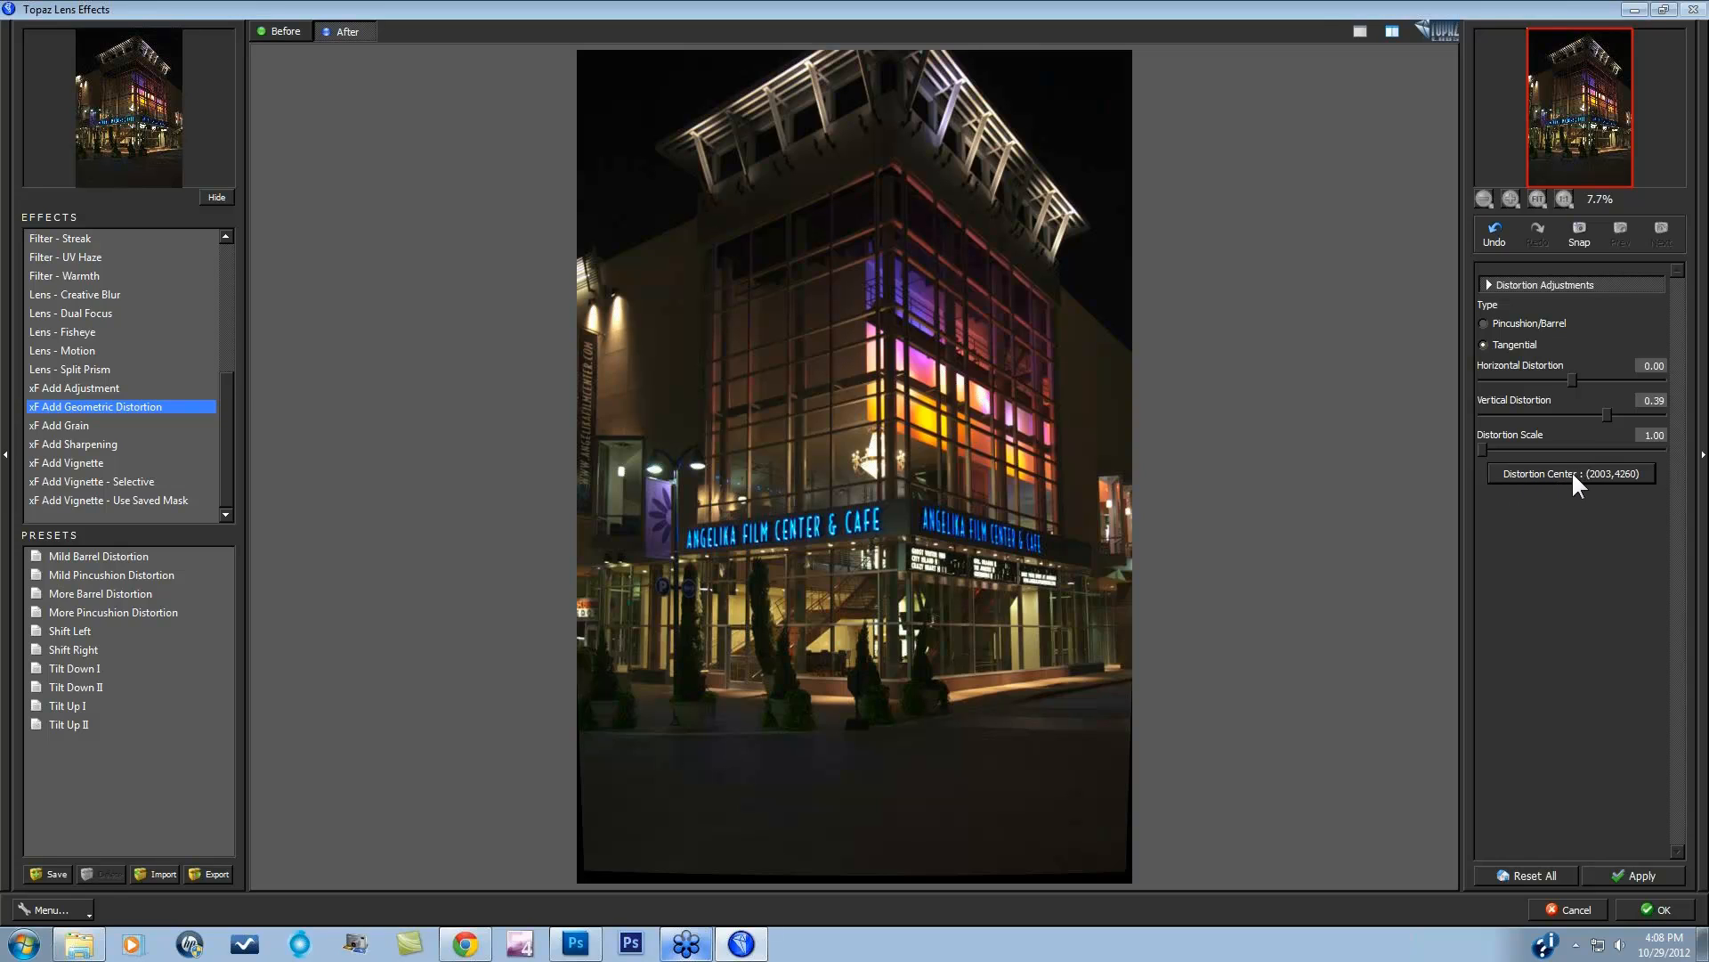
Step: Return Vertical Distortion to 0.00, set Horizontal Distortion to 0.72, and try distortion centers on both sides of the building's corner
double_click(1517, 401)
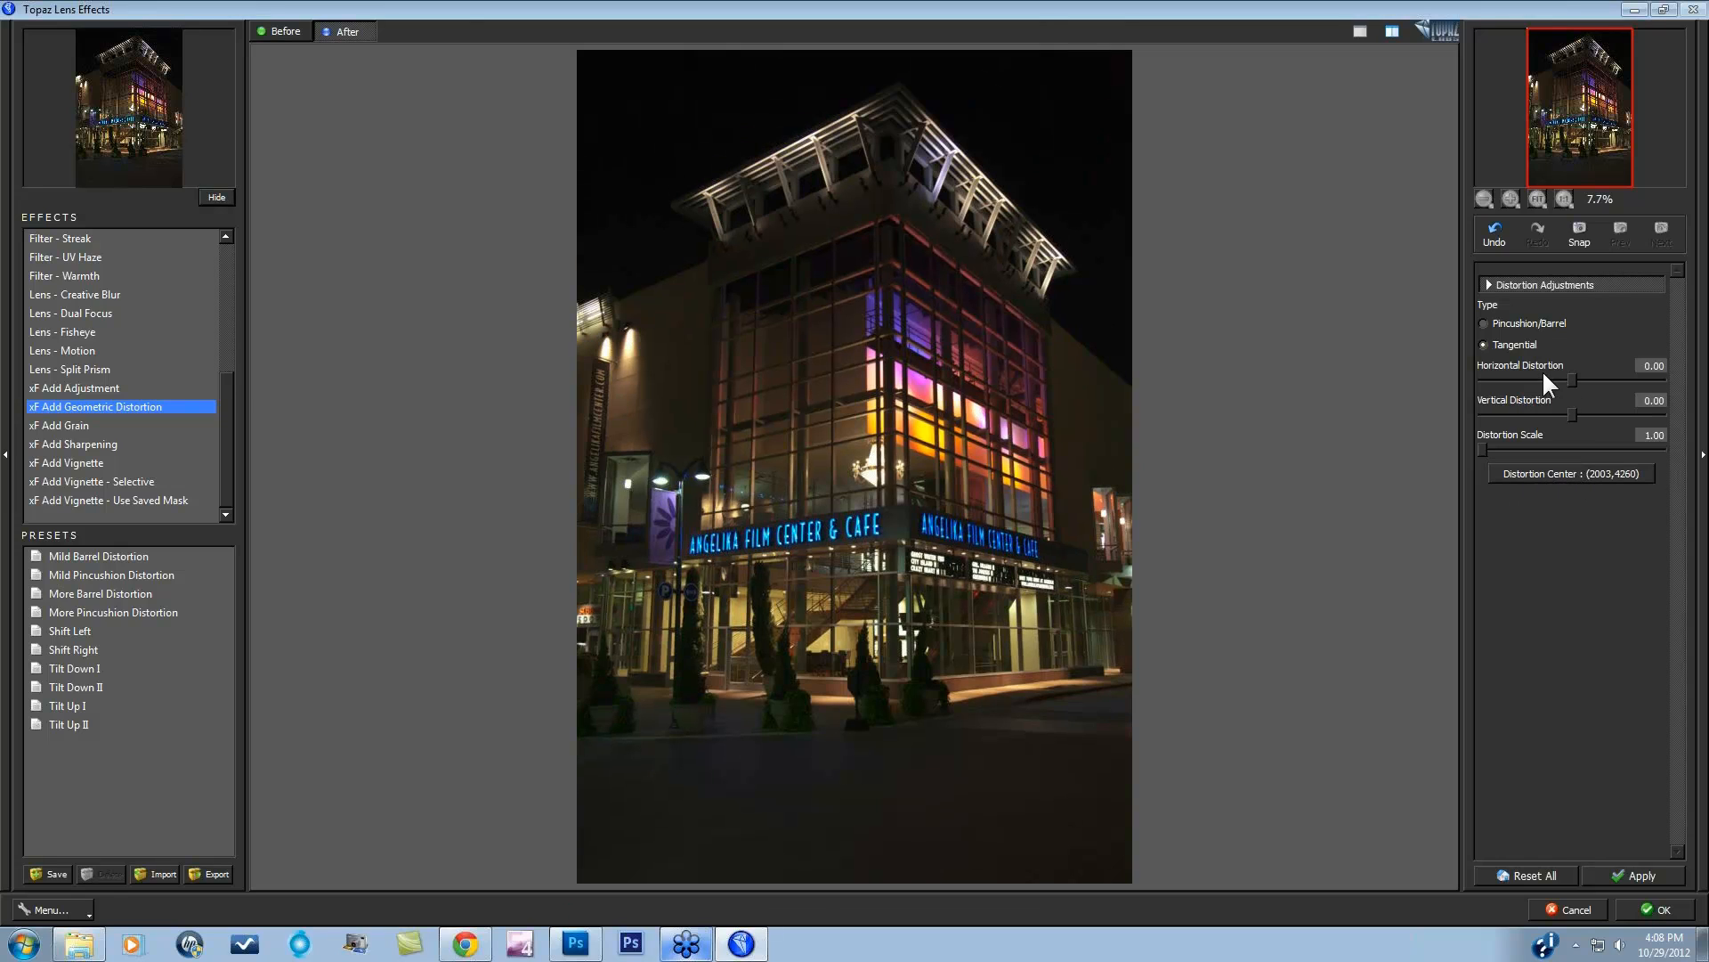
drag(1572, 378, 1637, 377)
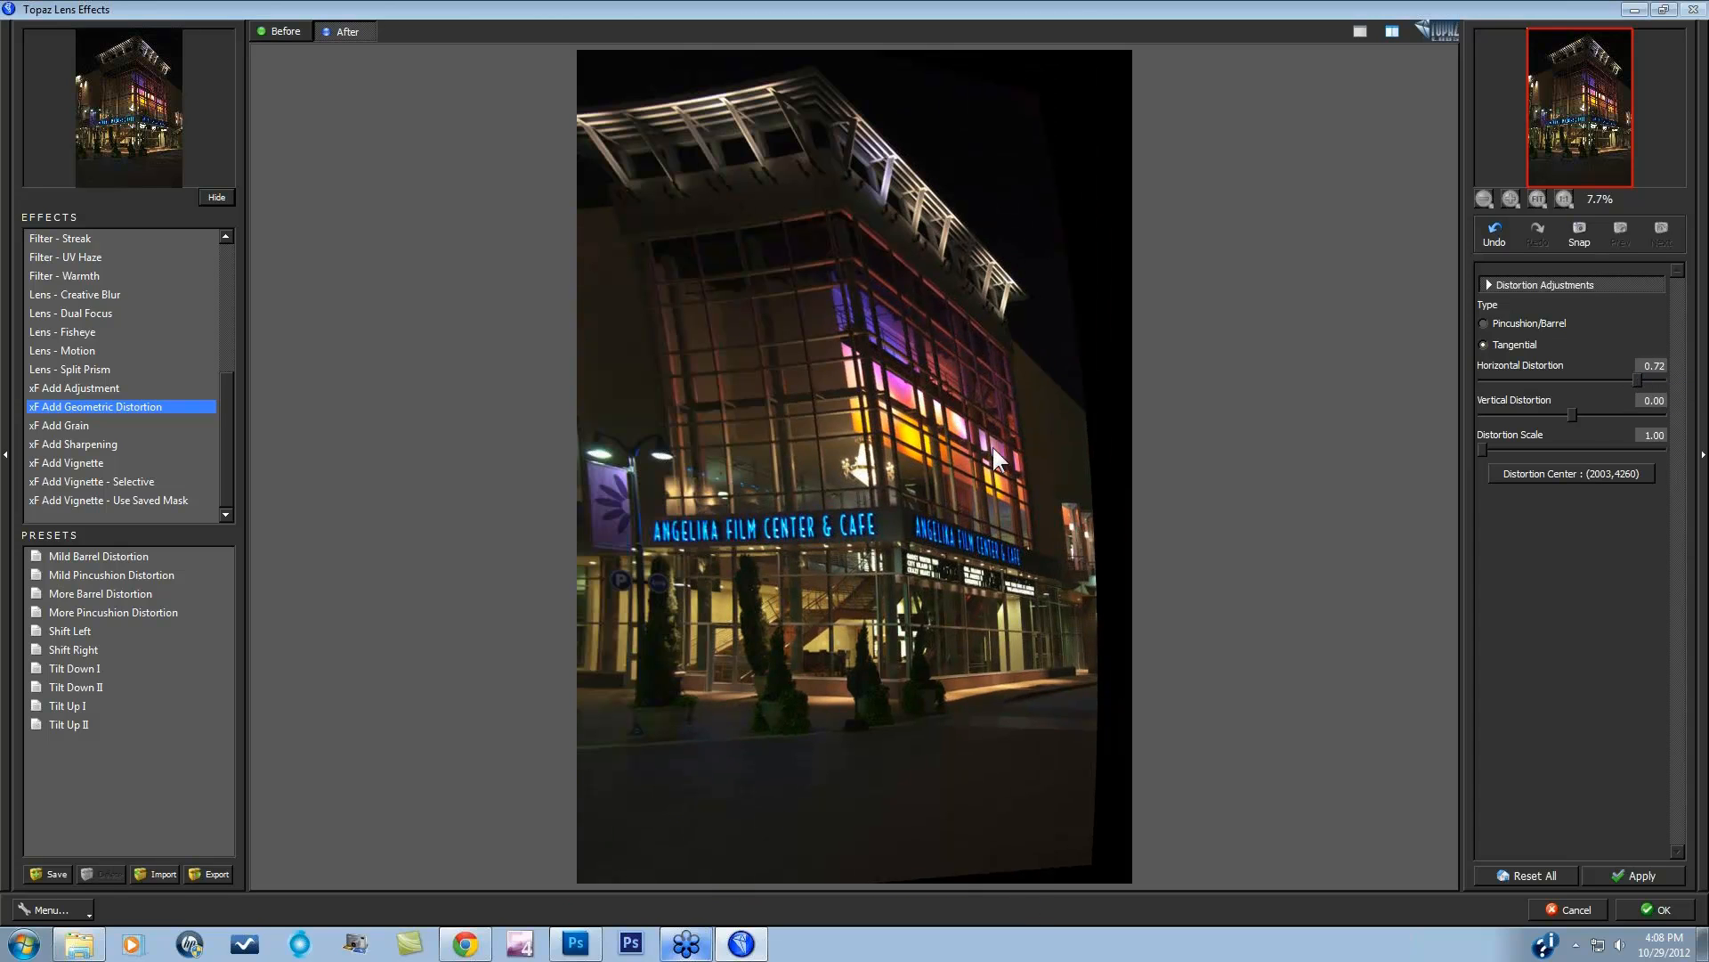
click(1568, 472)
click(923, 520)
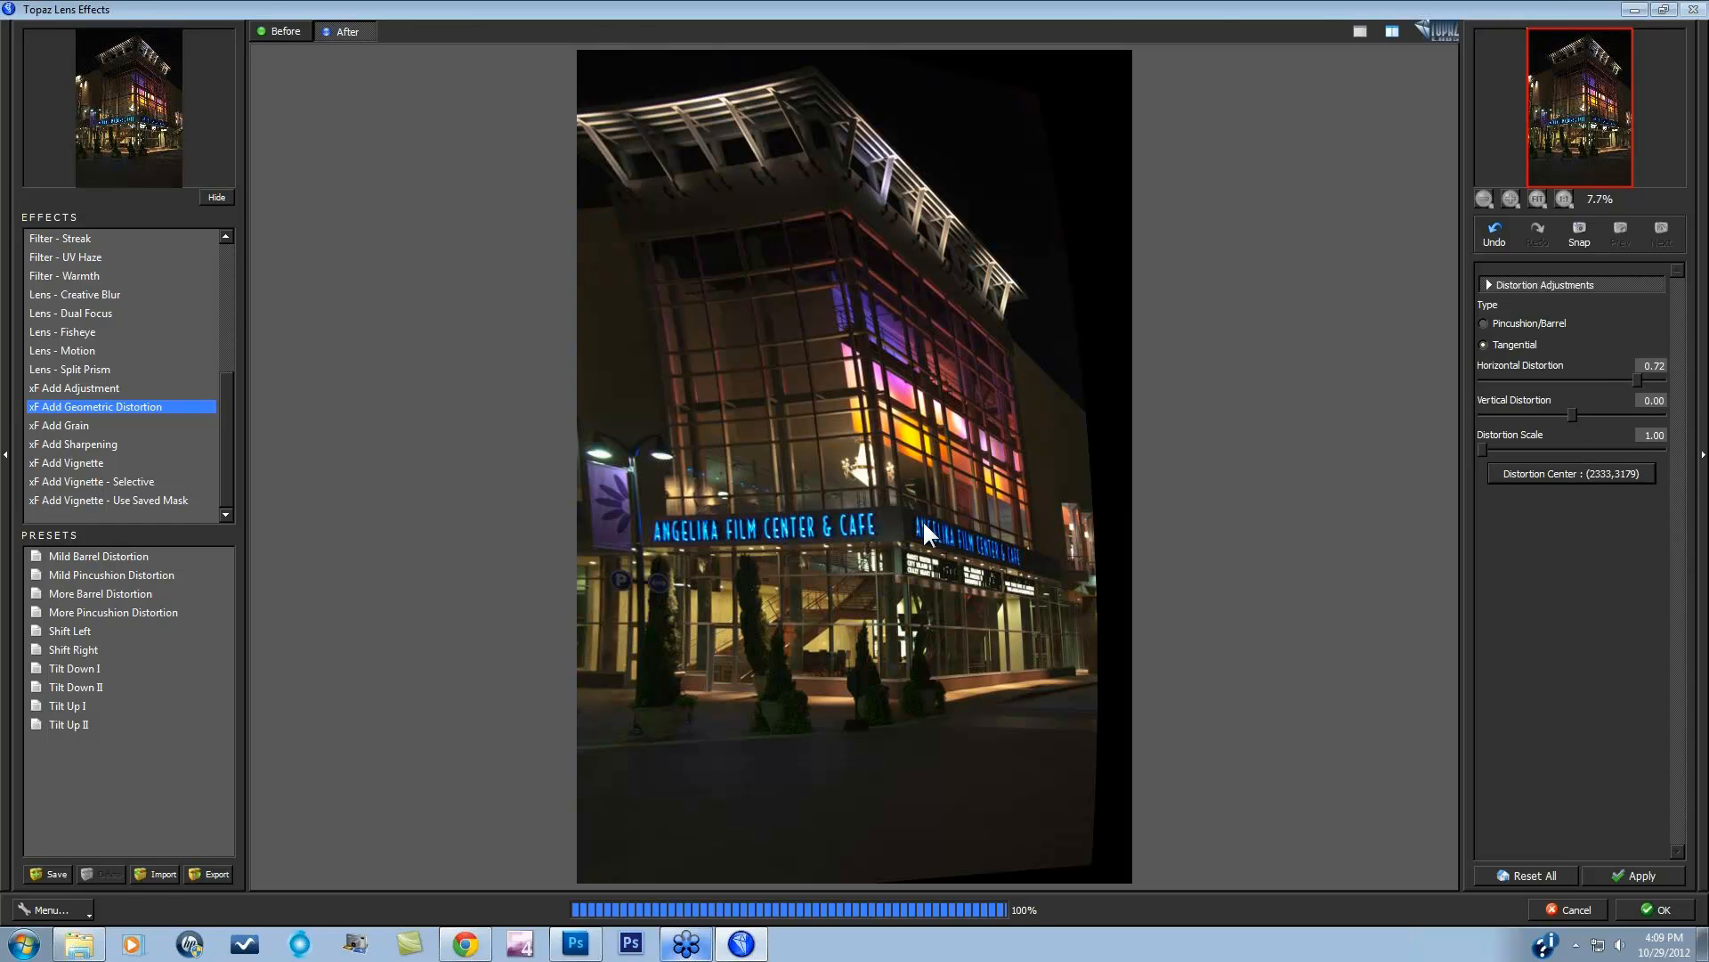
click(1571, 473)
click(787, 487)
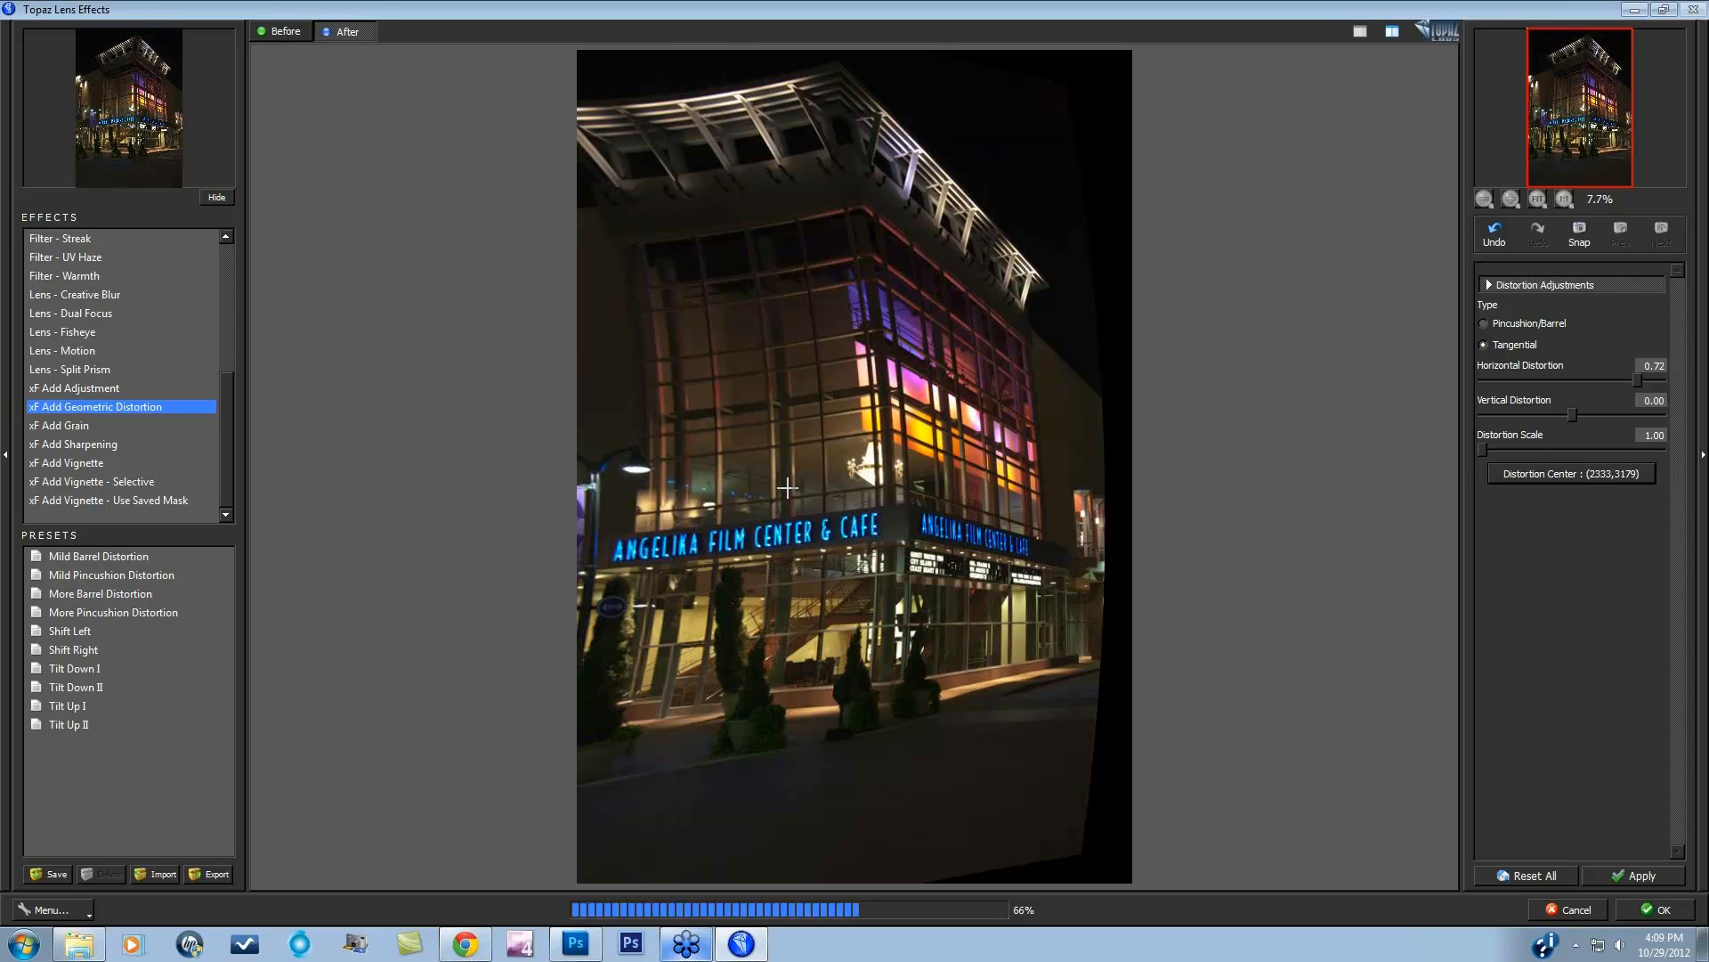
click(1563, 474)
click(685, 505)
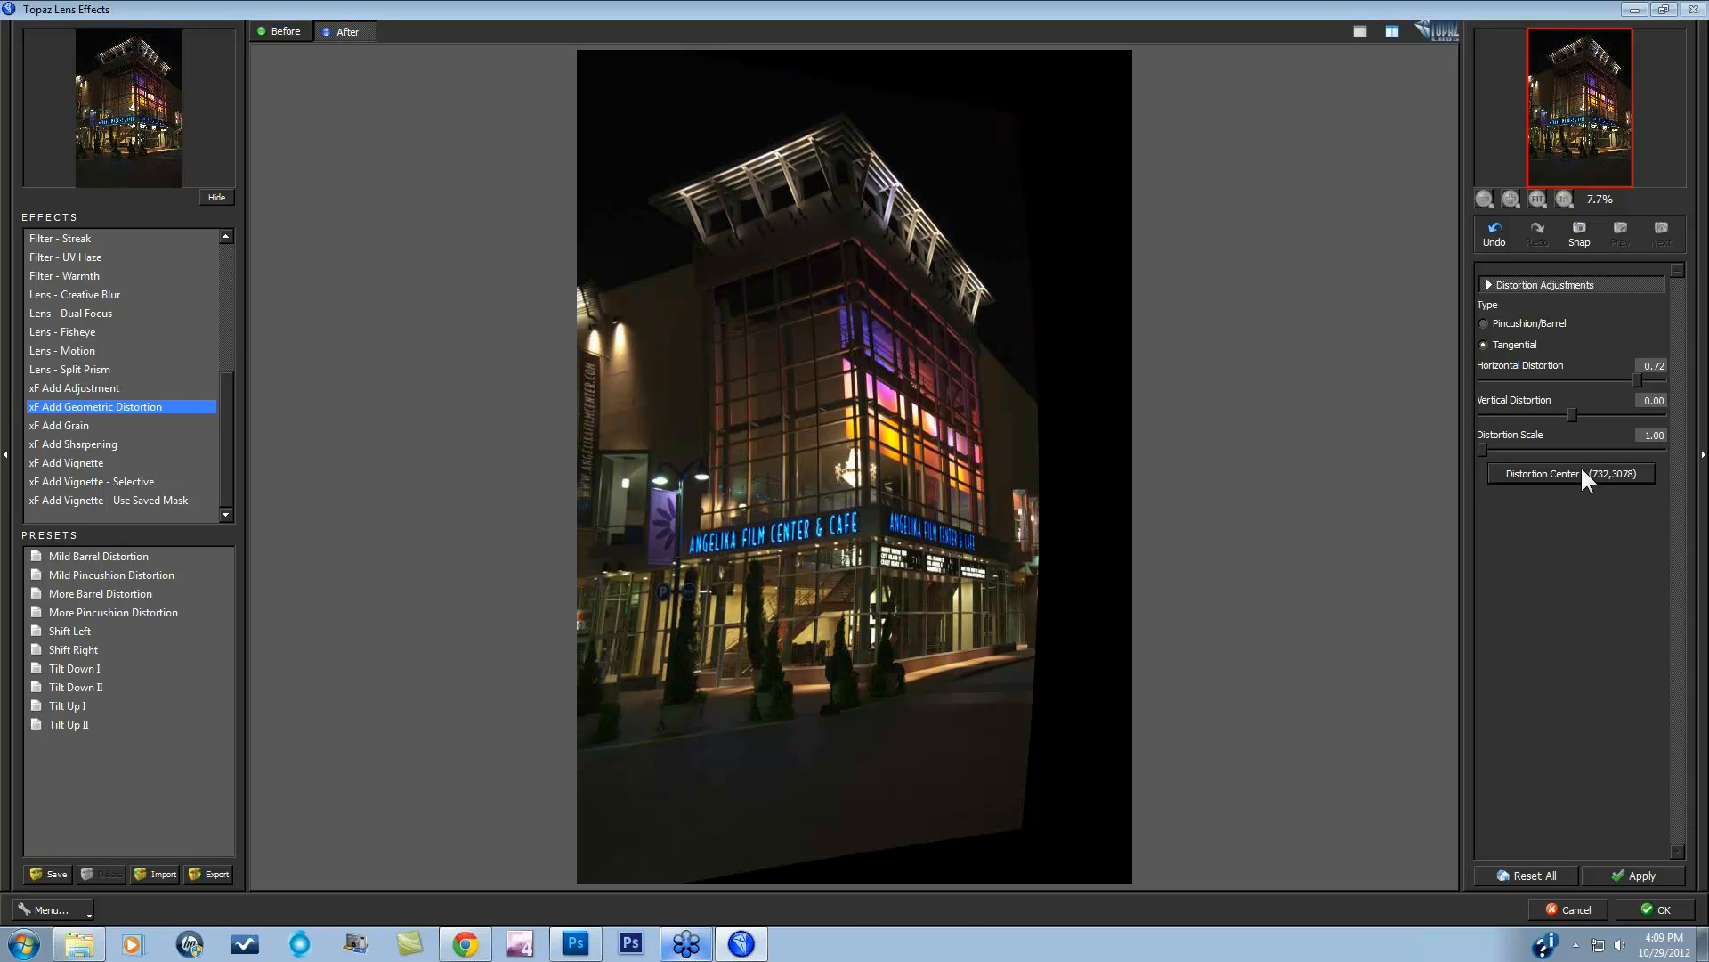
click(1567, 485)
click(974, 490)
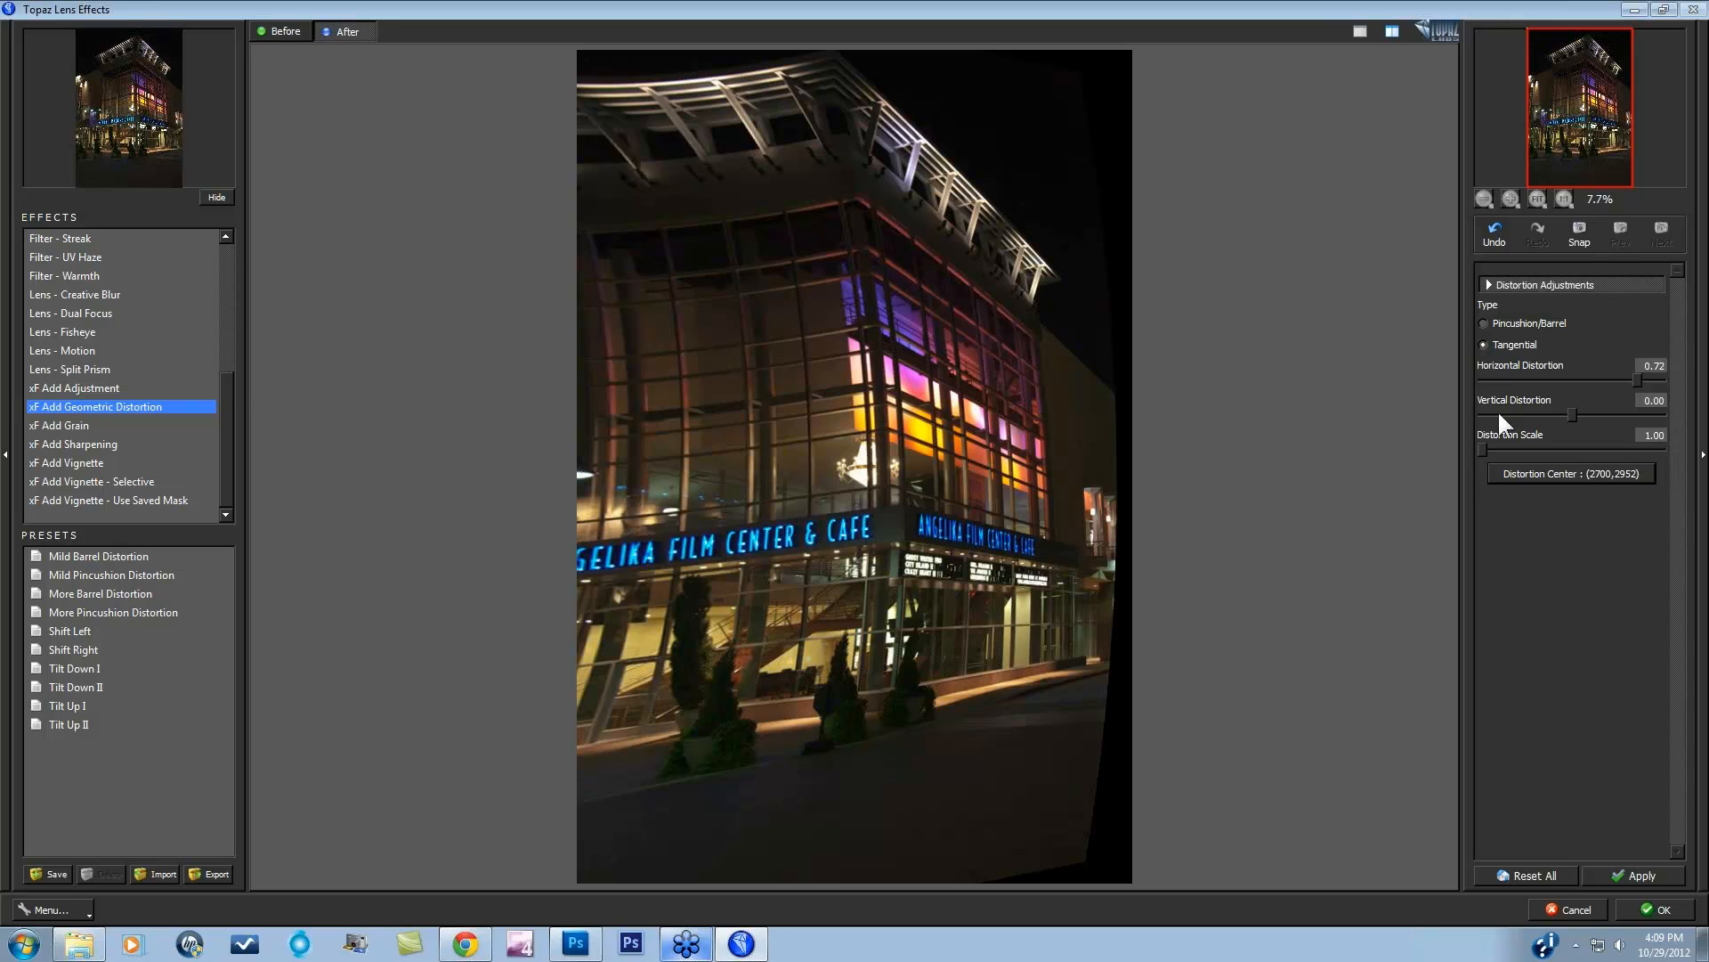
Step: Reset all distortion adjustments and set Vertical Distortion to 0.68
click(1516, 873)
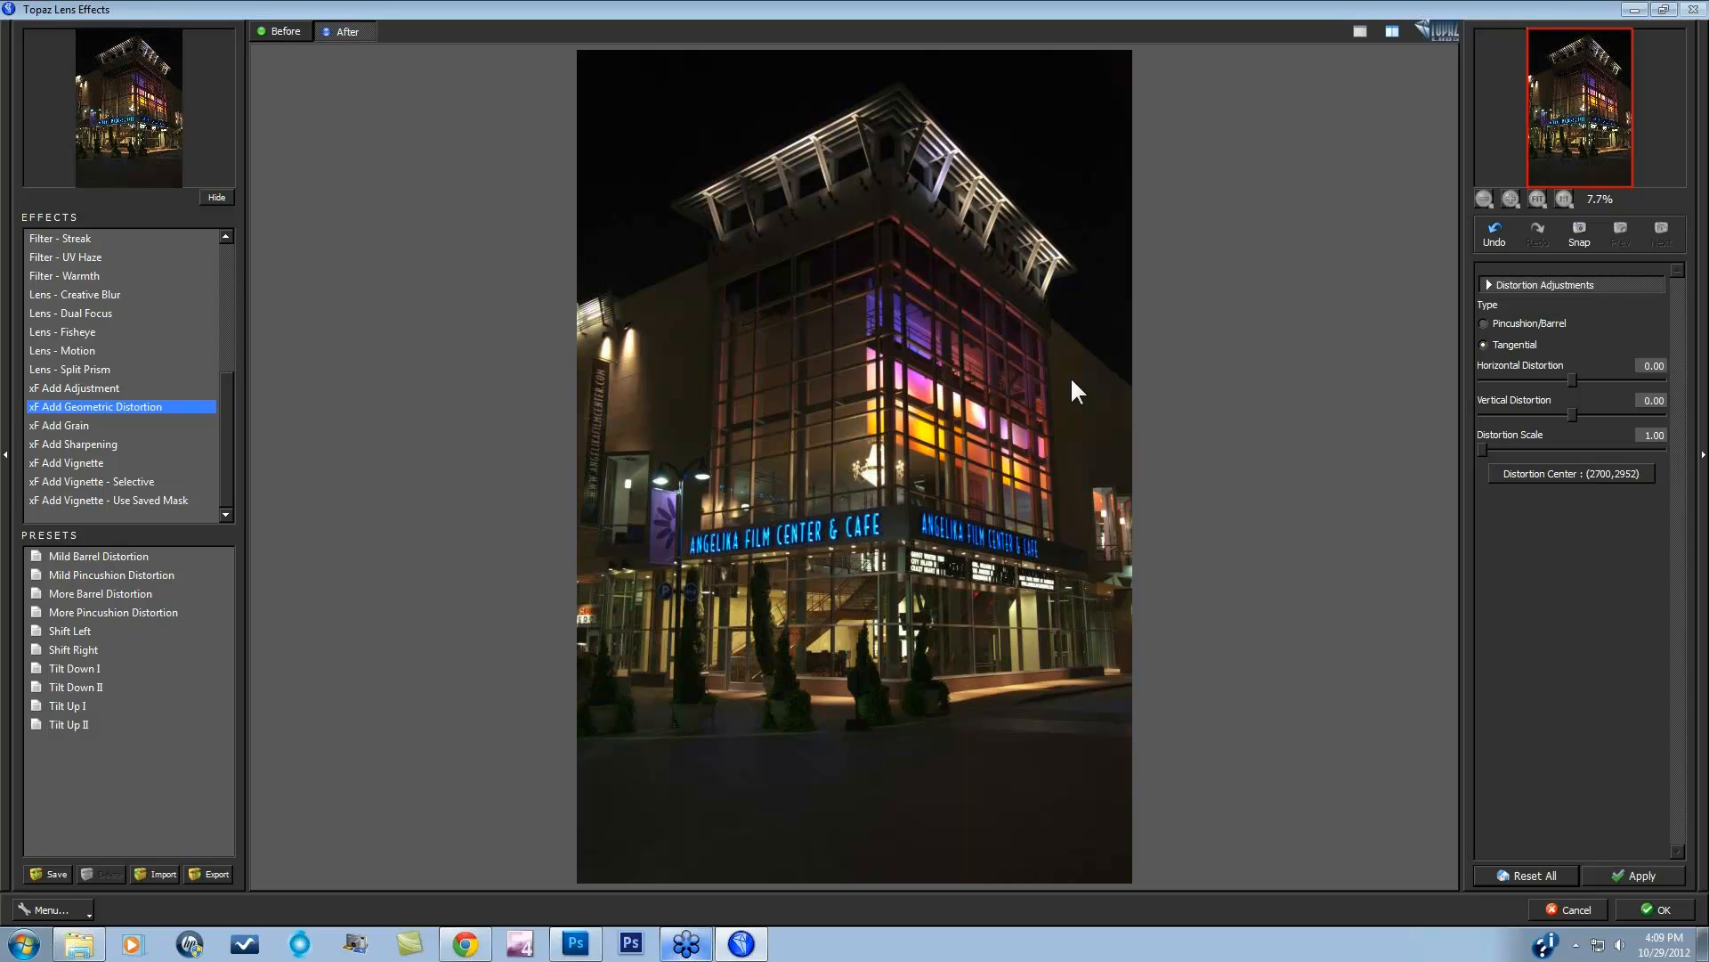
click(1570, 414)
drag(1621, 413, 1623, 414)
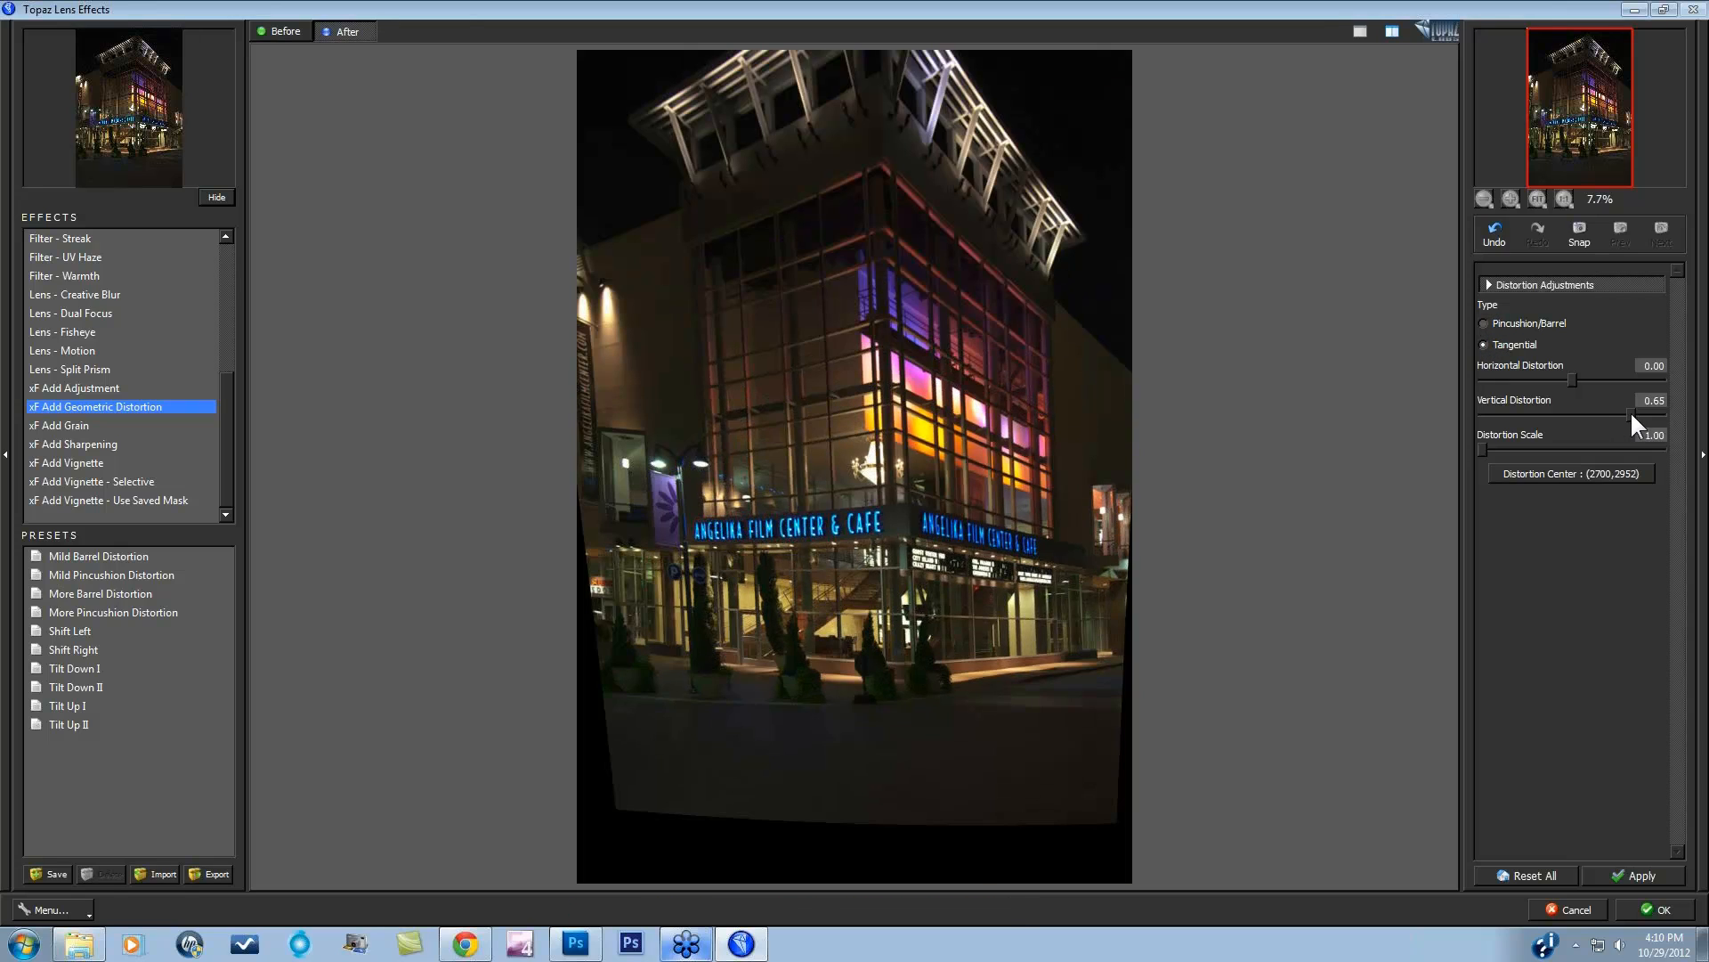
drag(1631, 412, 1633, 412)
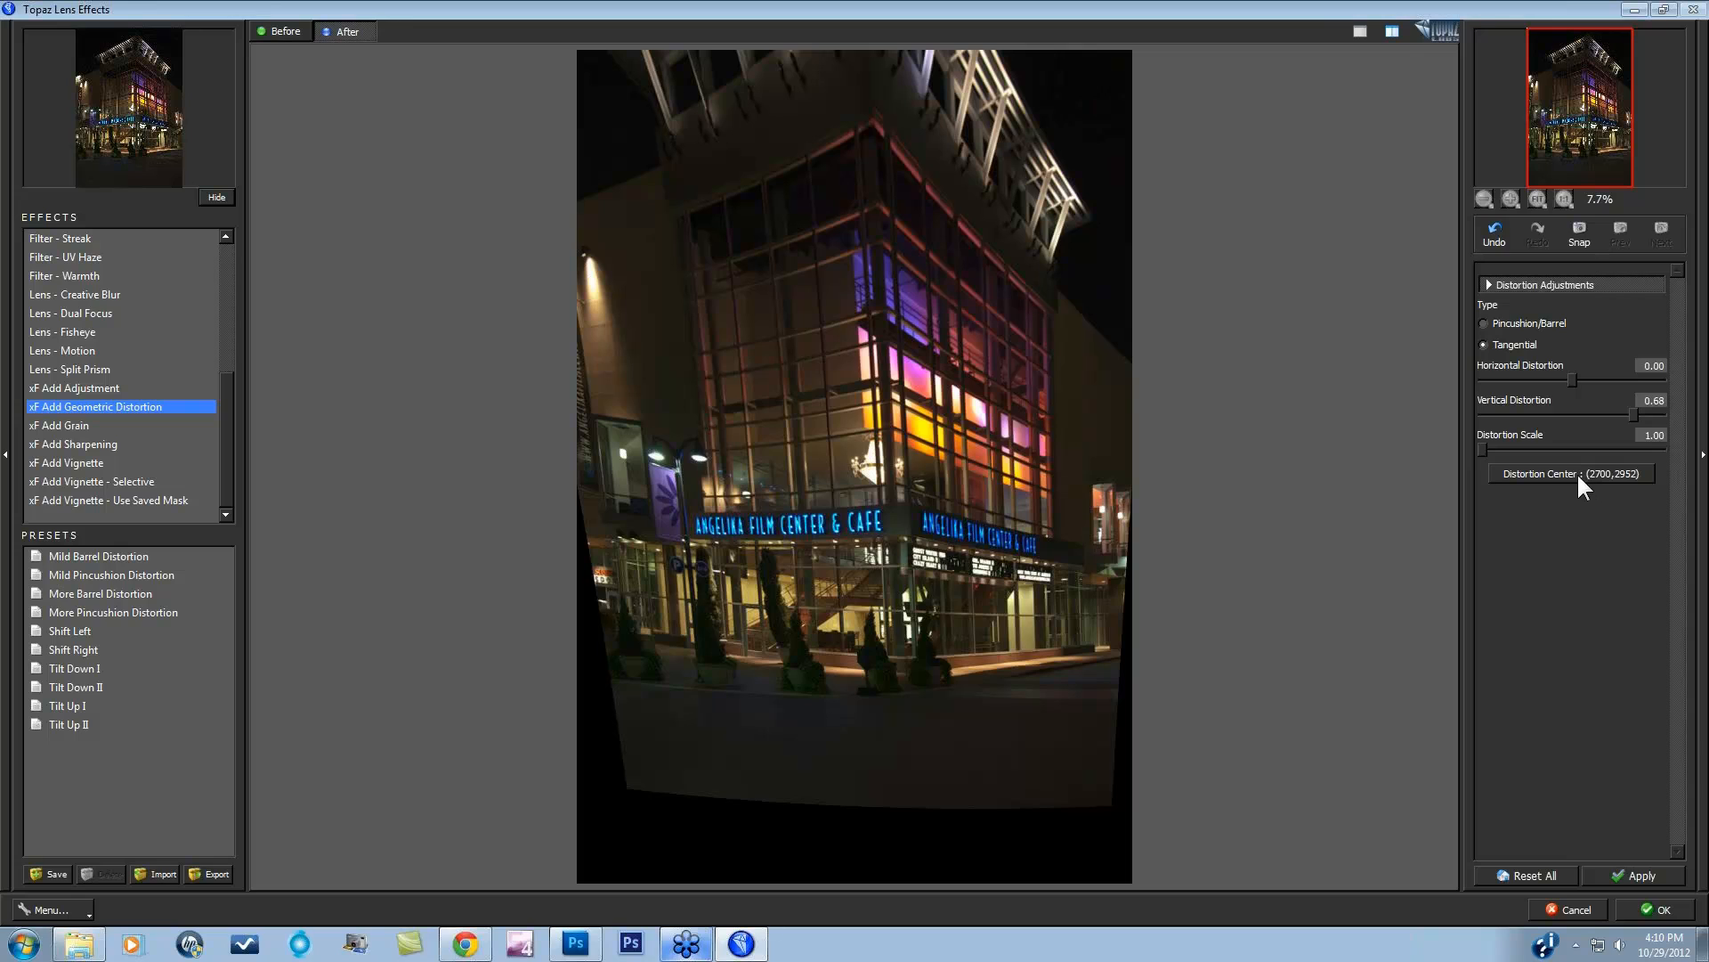
Step: Place the distortion center on the building's middle windows and move it up to the roof corner at about (2021,744)
click(1578, 472)
click(848, 425)
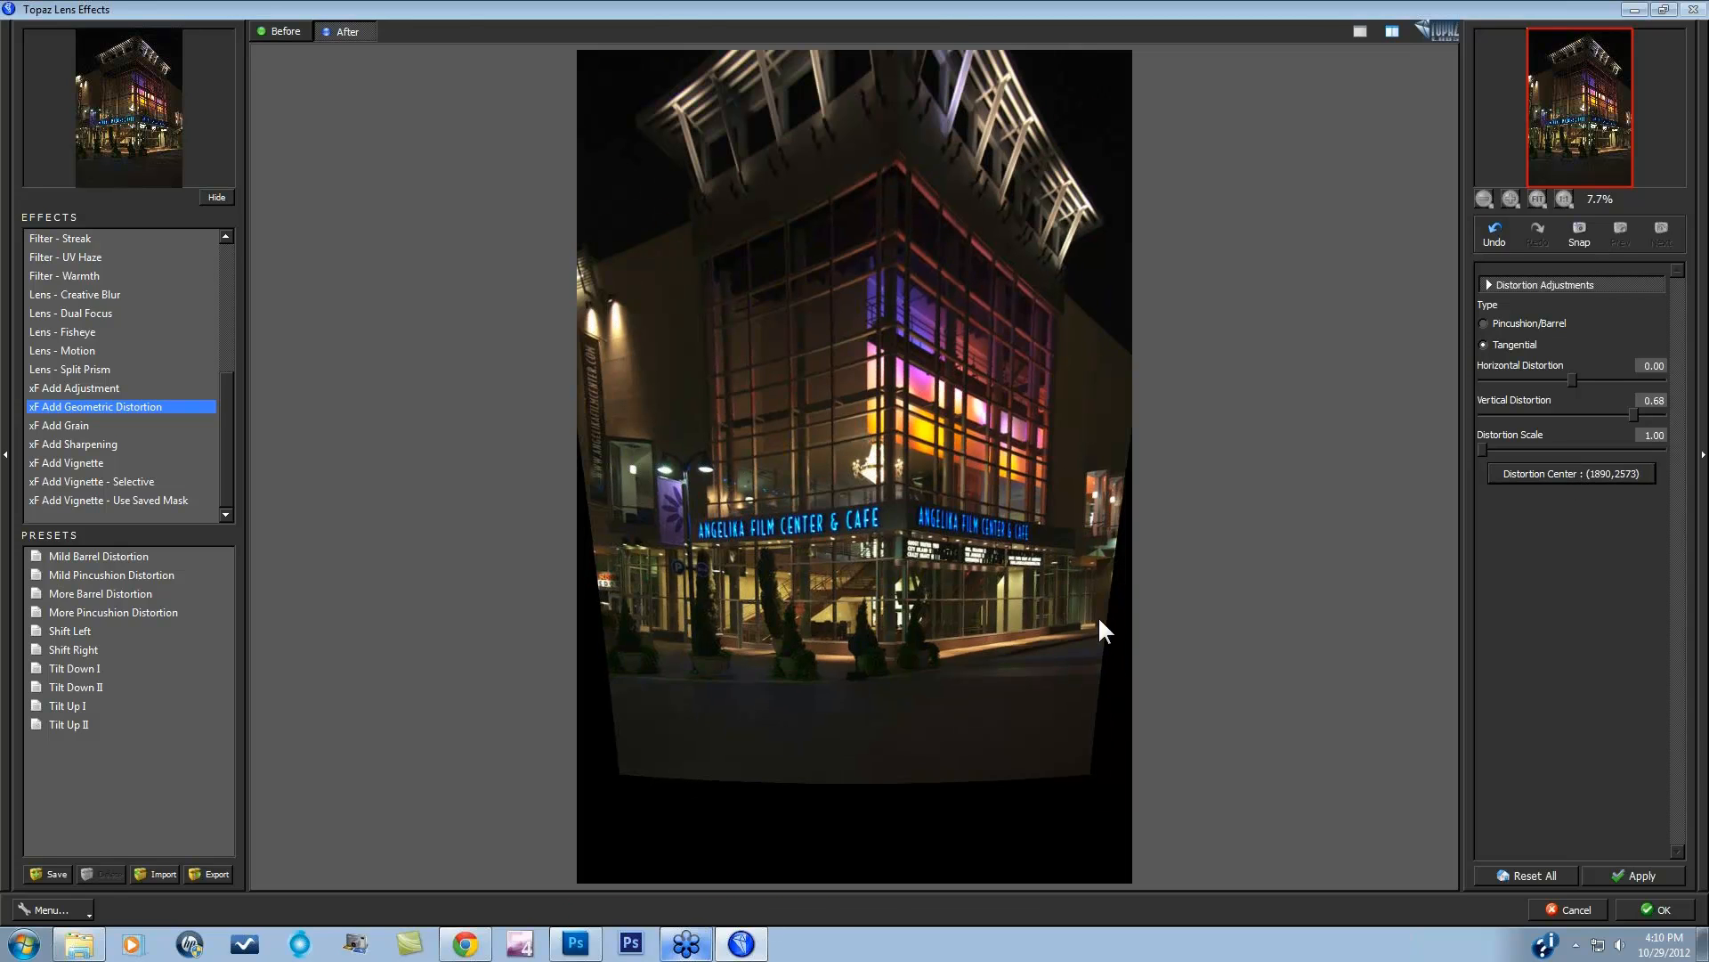
click(1571, 474)
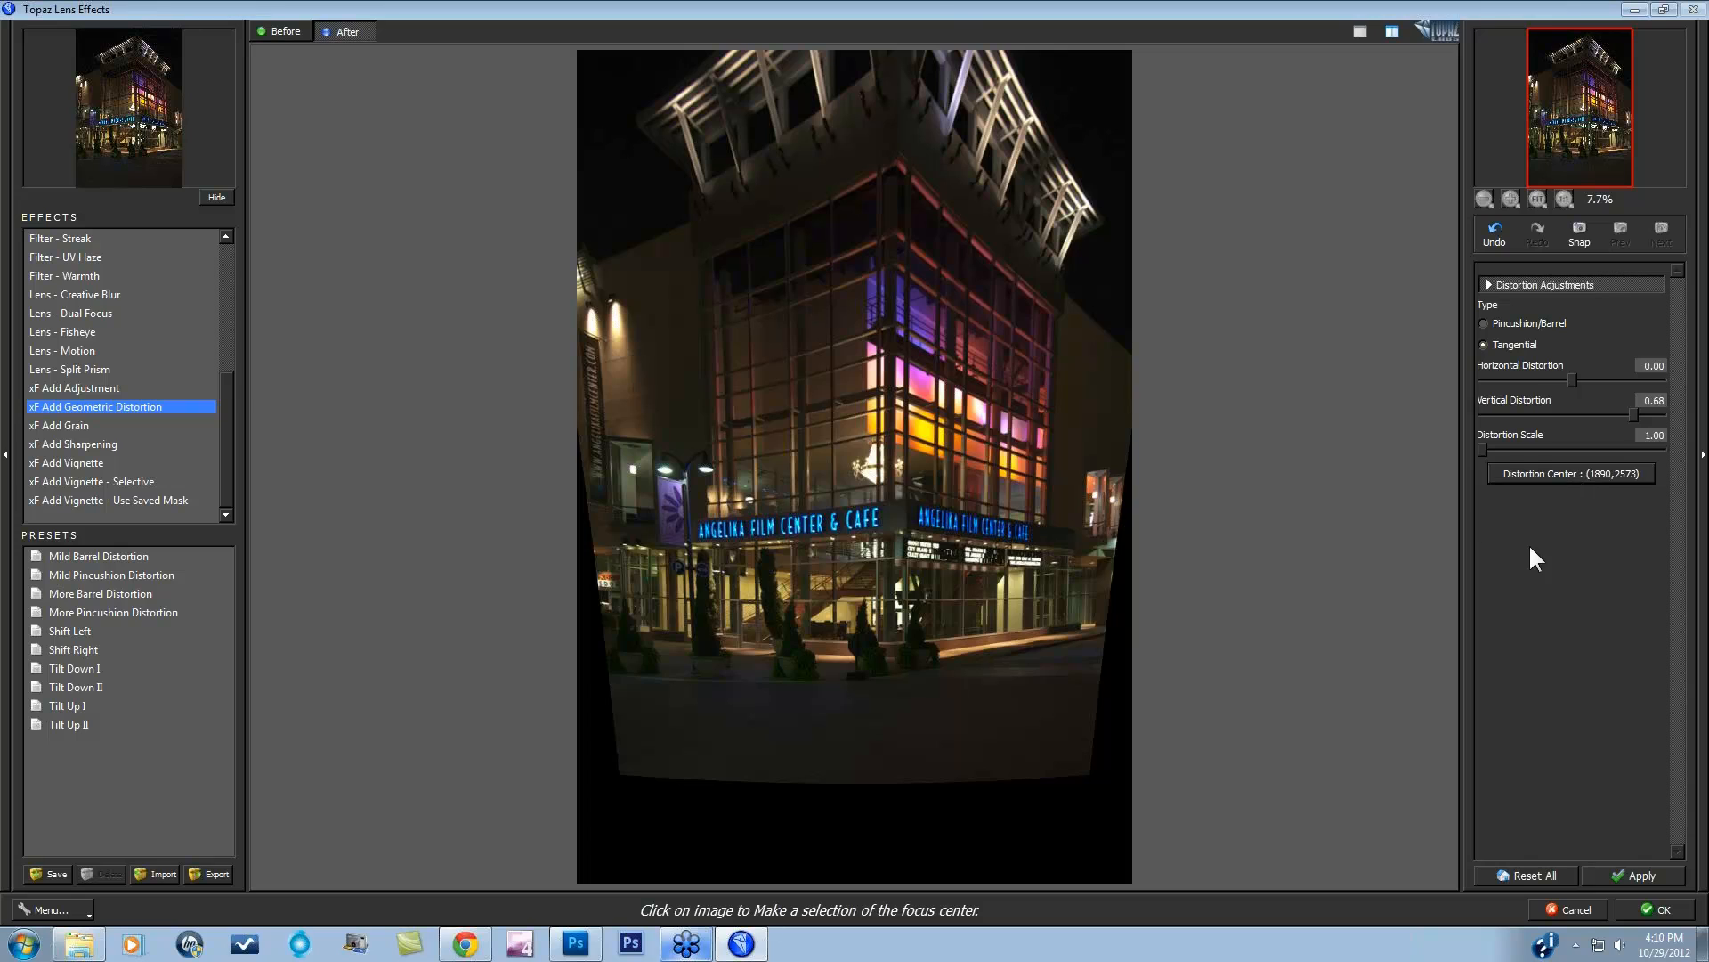
click(877, 158)
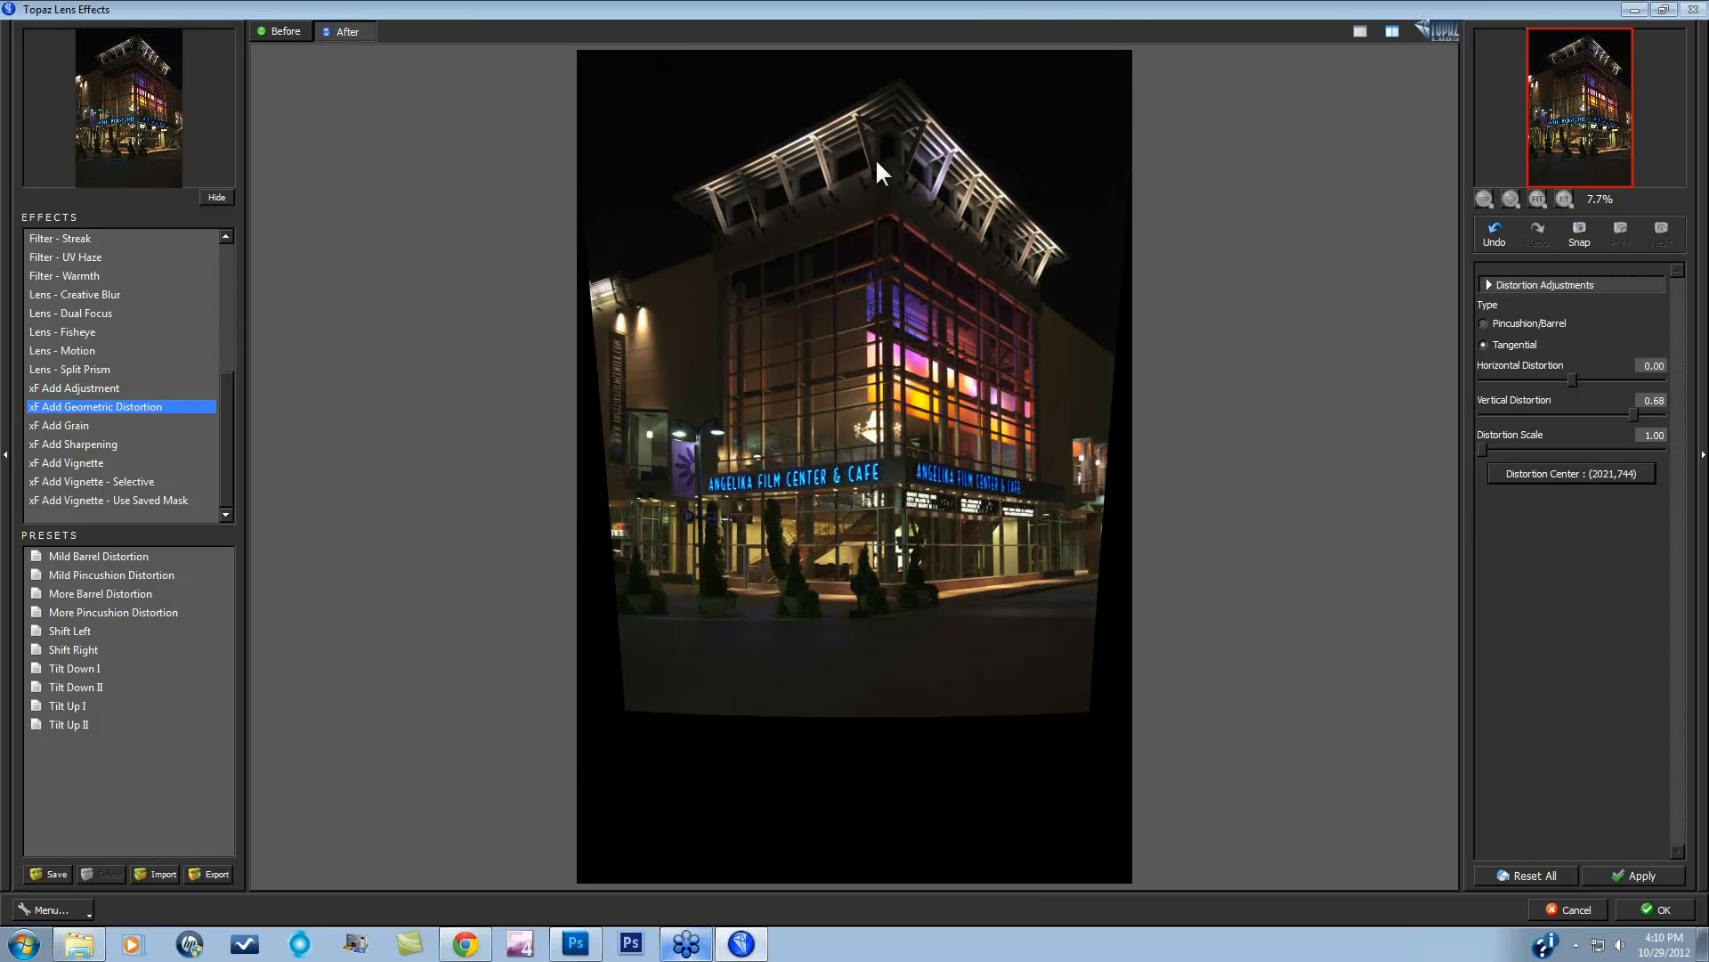